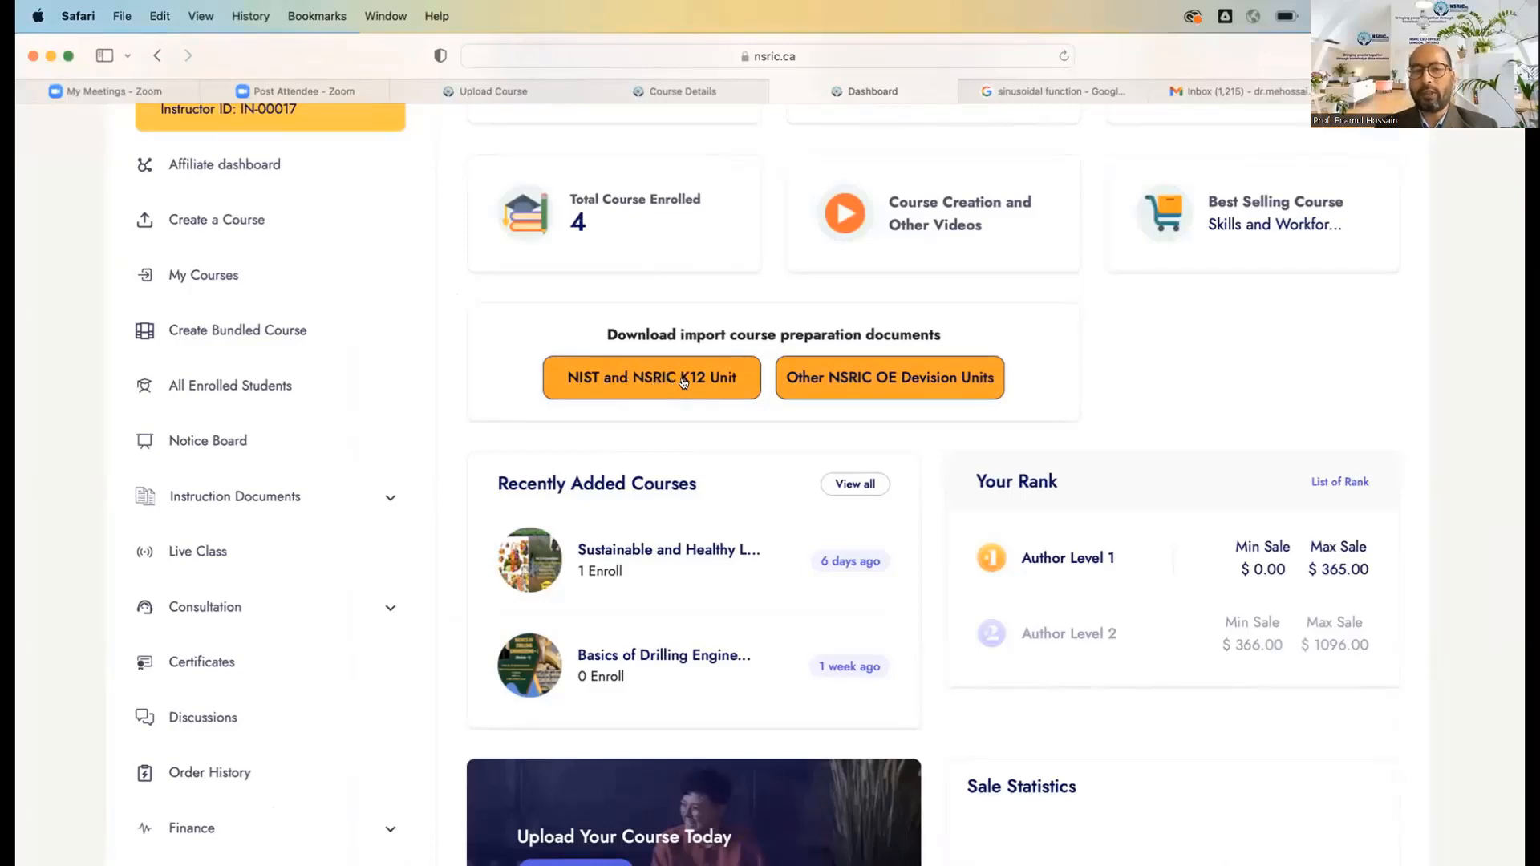
# - Open the NIST and NSRIC K12 Unit course preparation documents and review the full list of templates and samples
pyautogui.click(624, 378)
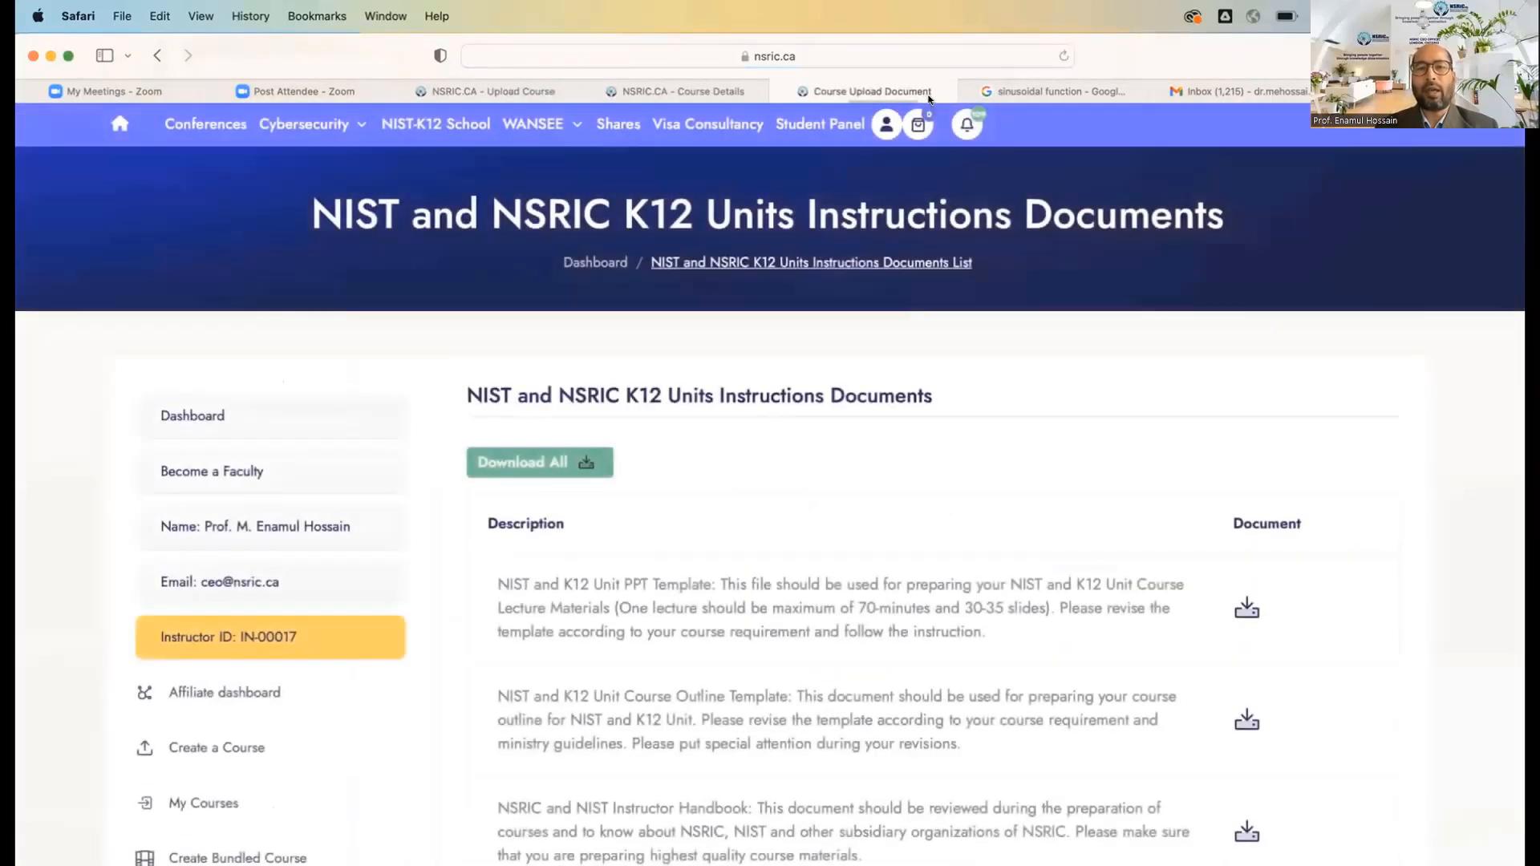
pyautogui.scroll(-5, 704, 388)
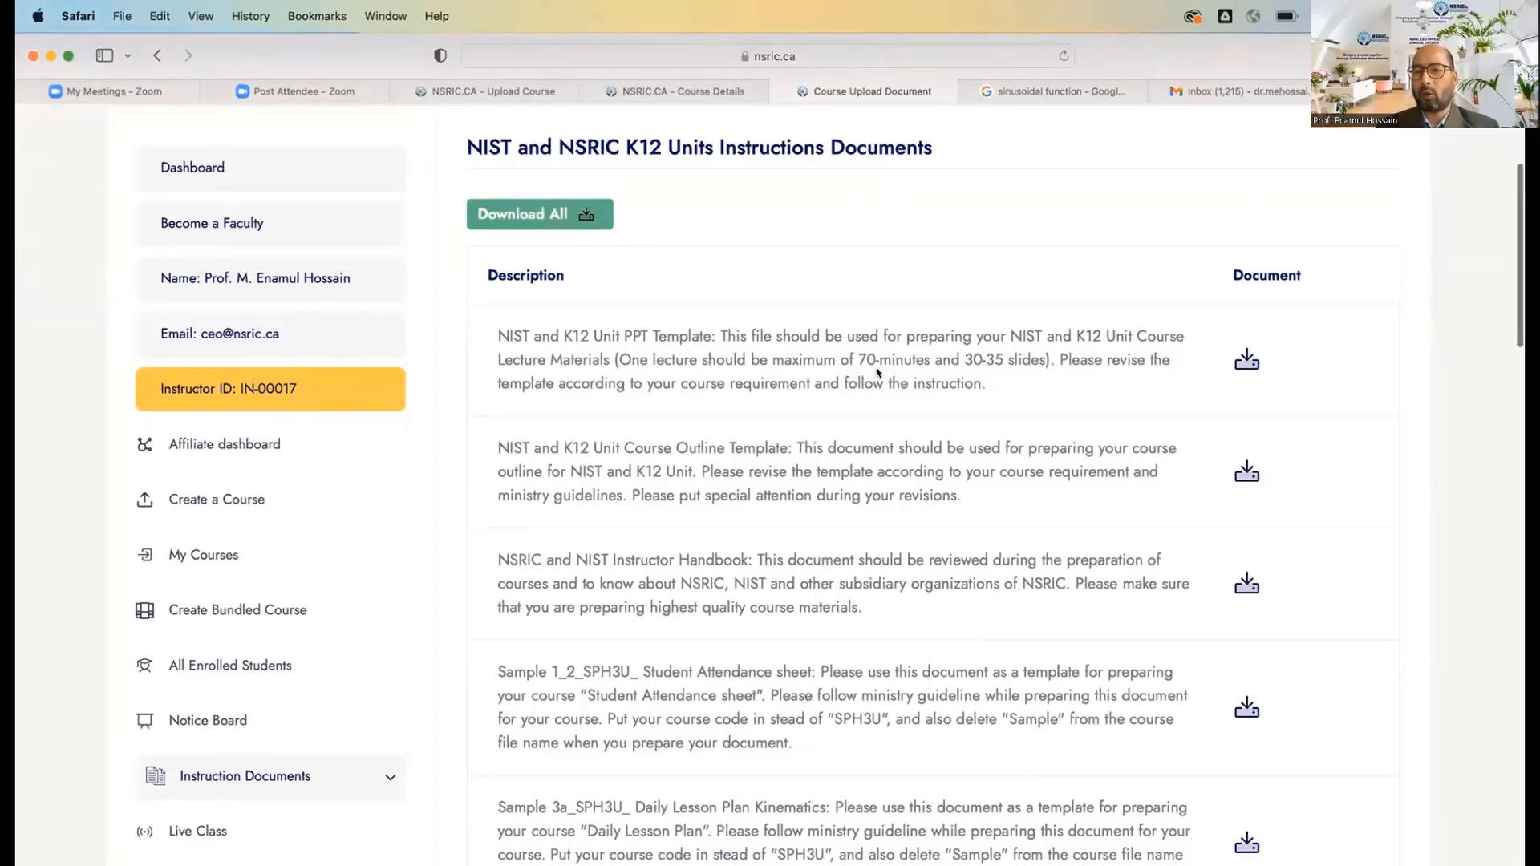
pyautogui.scroll(-2, 838, 359)
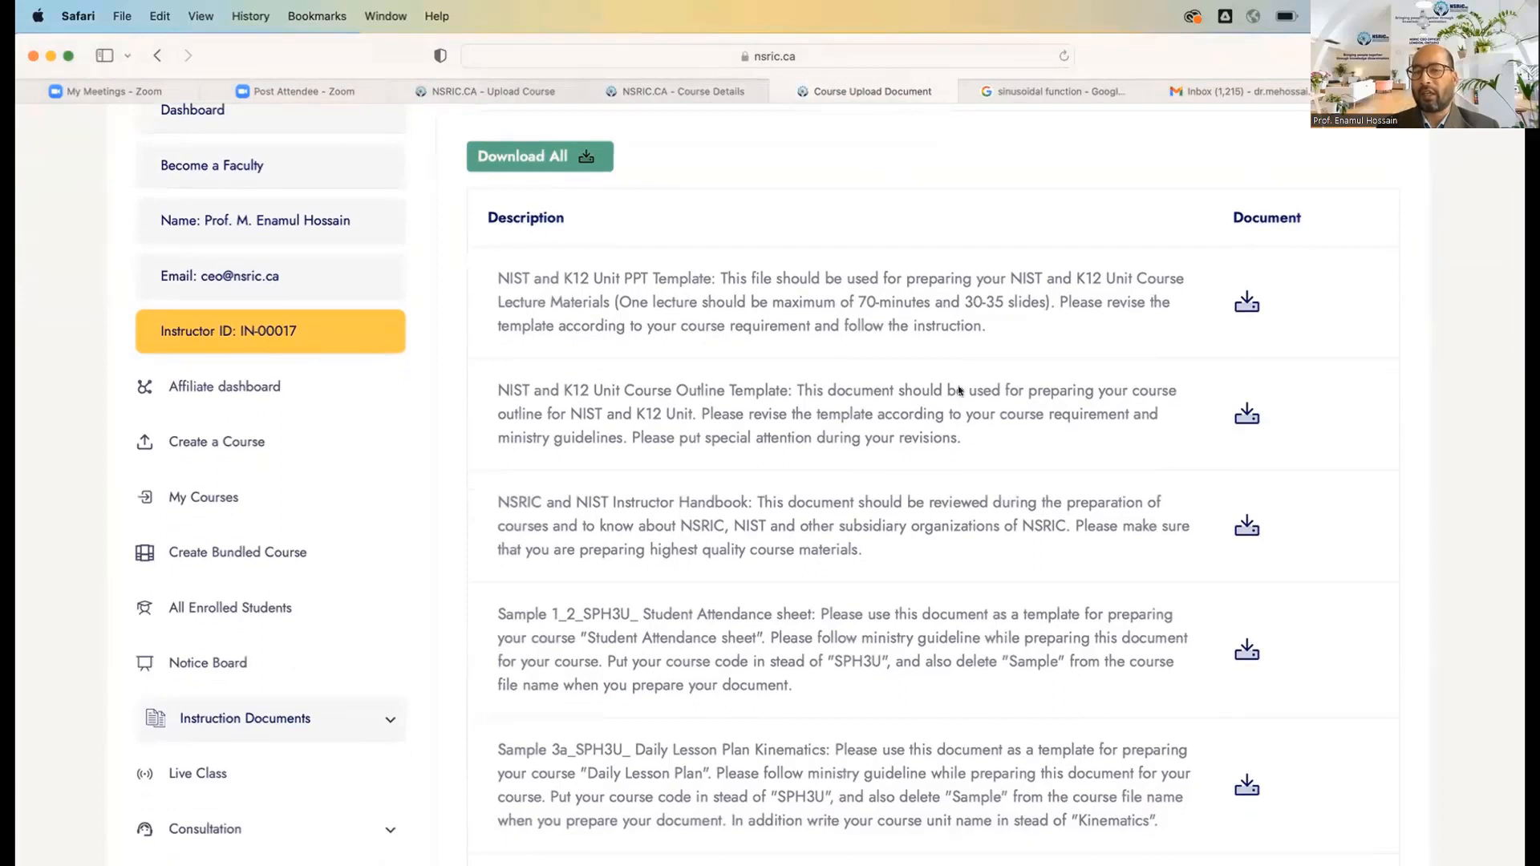
pyautogui.scroll(-1, 960, 392)
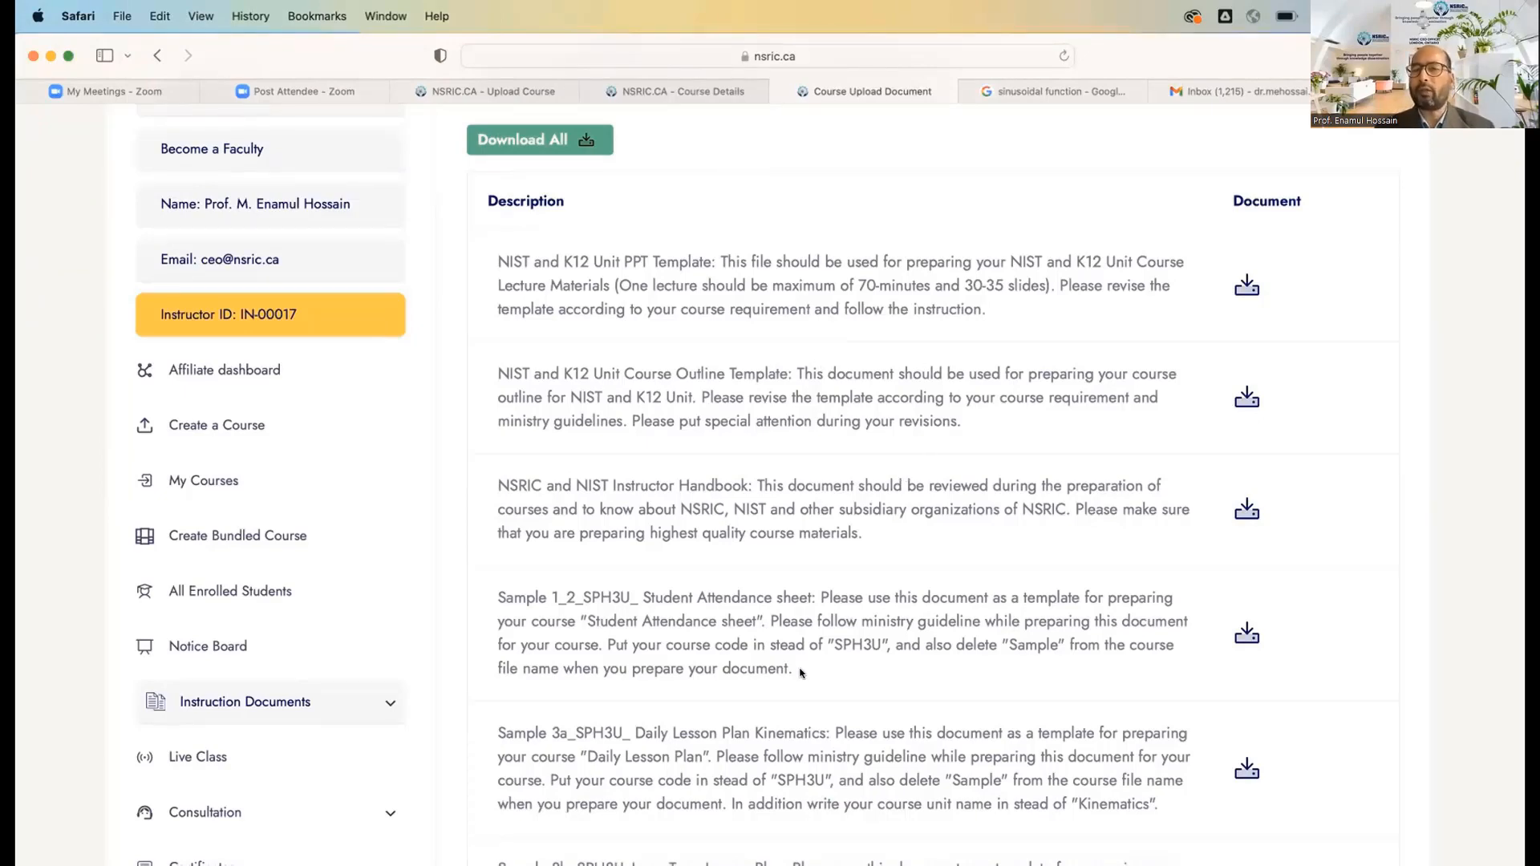
pyautogui.scroll(-3, 799, 669)
pyautogui.scroll(-3, 800, 669)
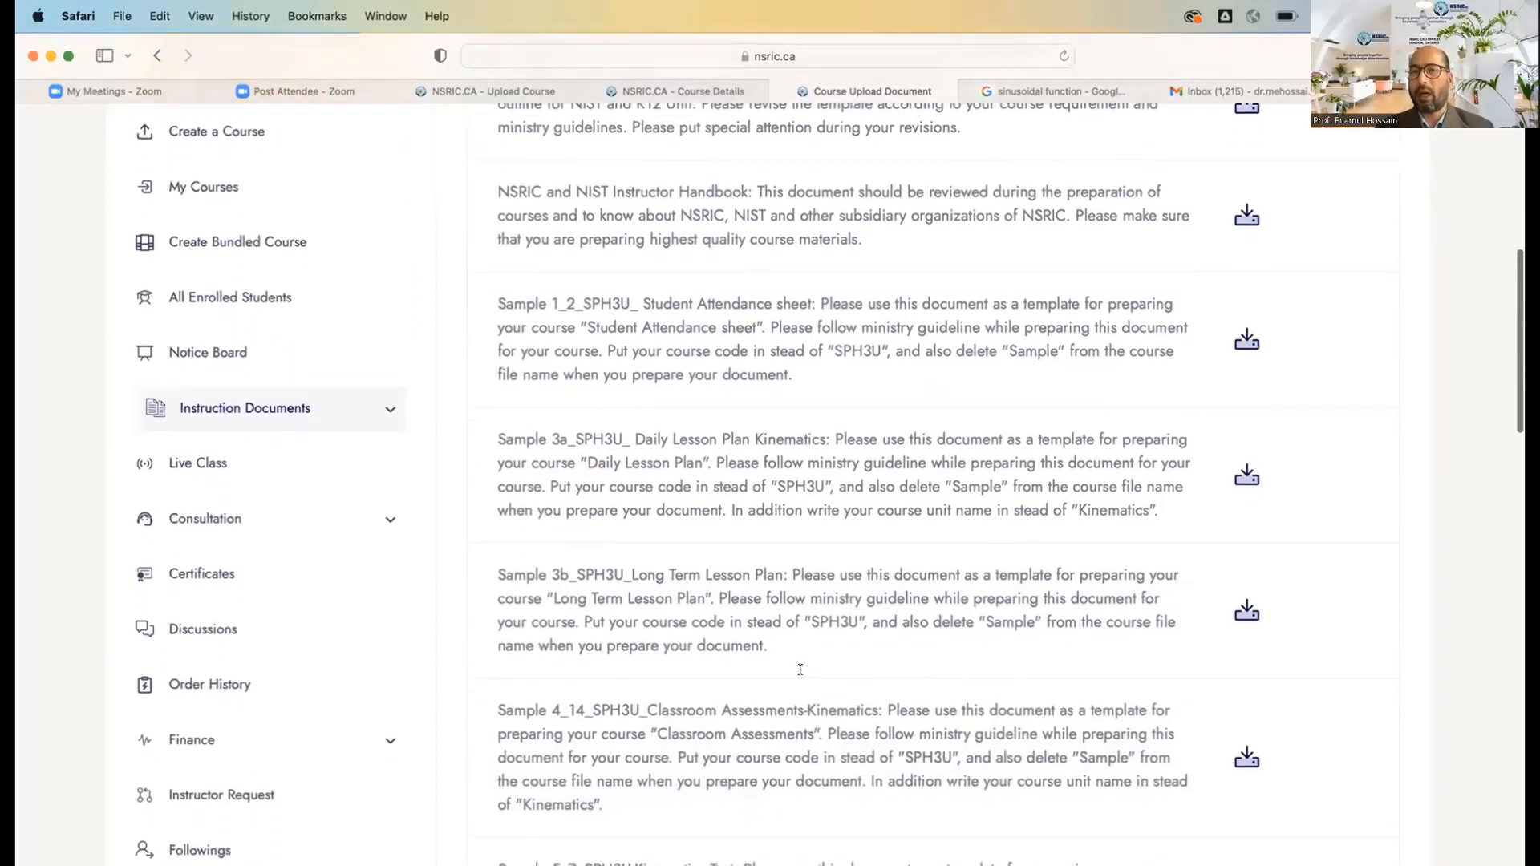
pyautogui.scroll(-3, 800, 669)
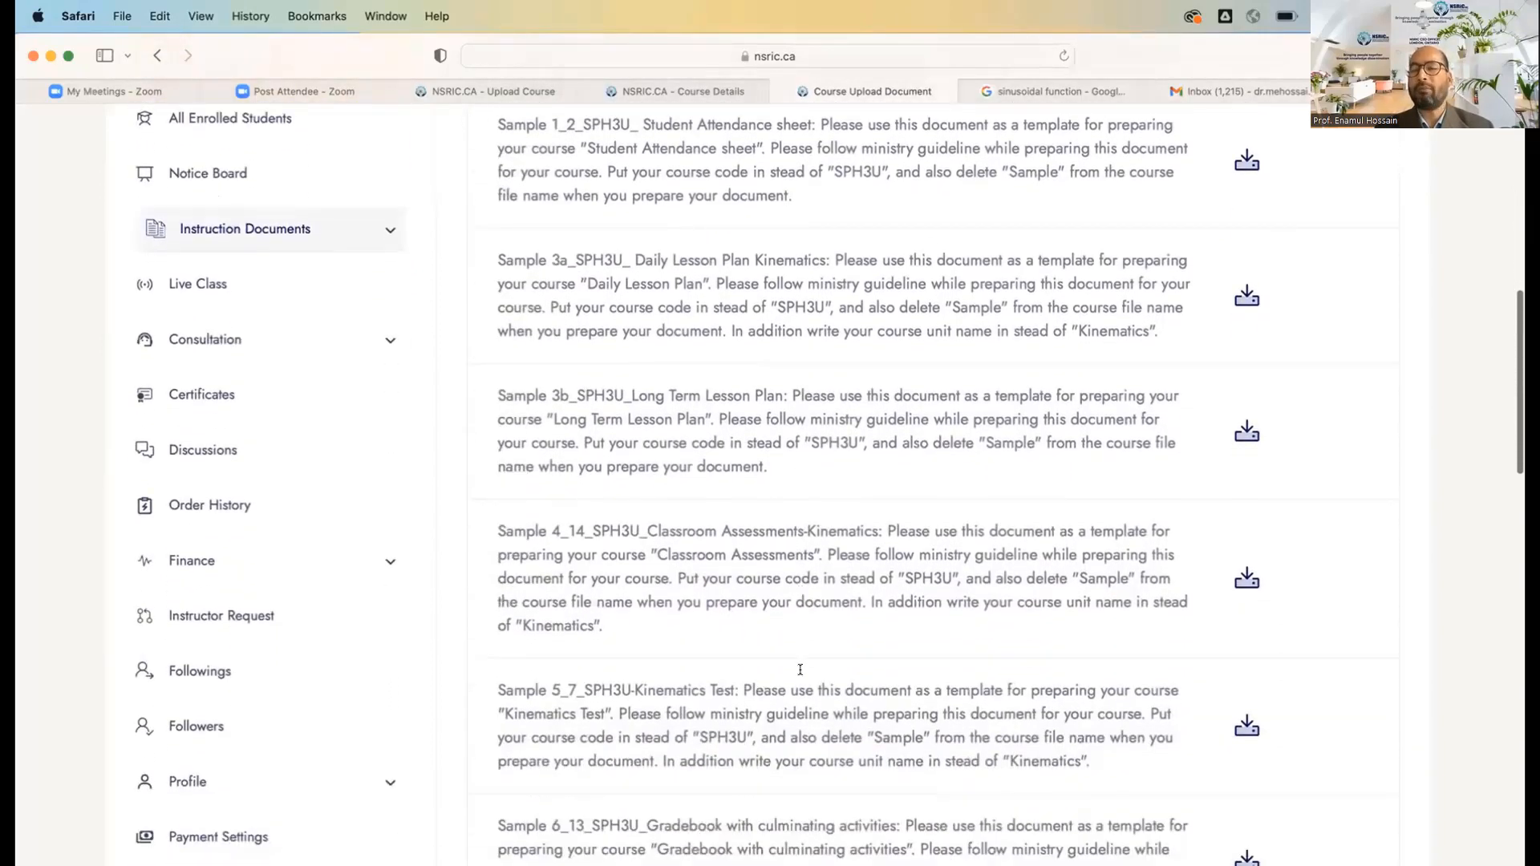
pyautogui.scroll(-6, 800, 669)
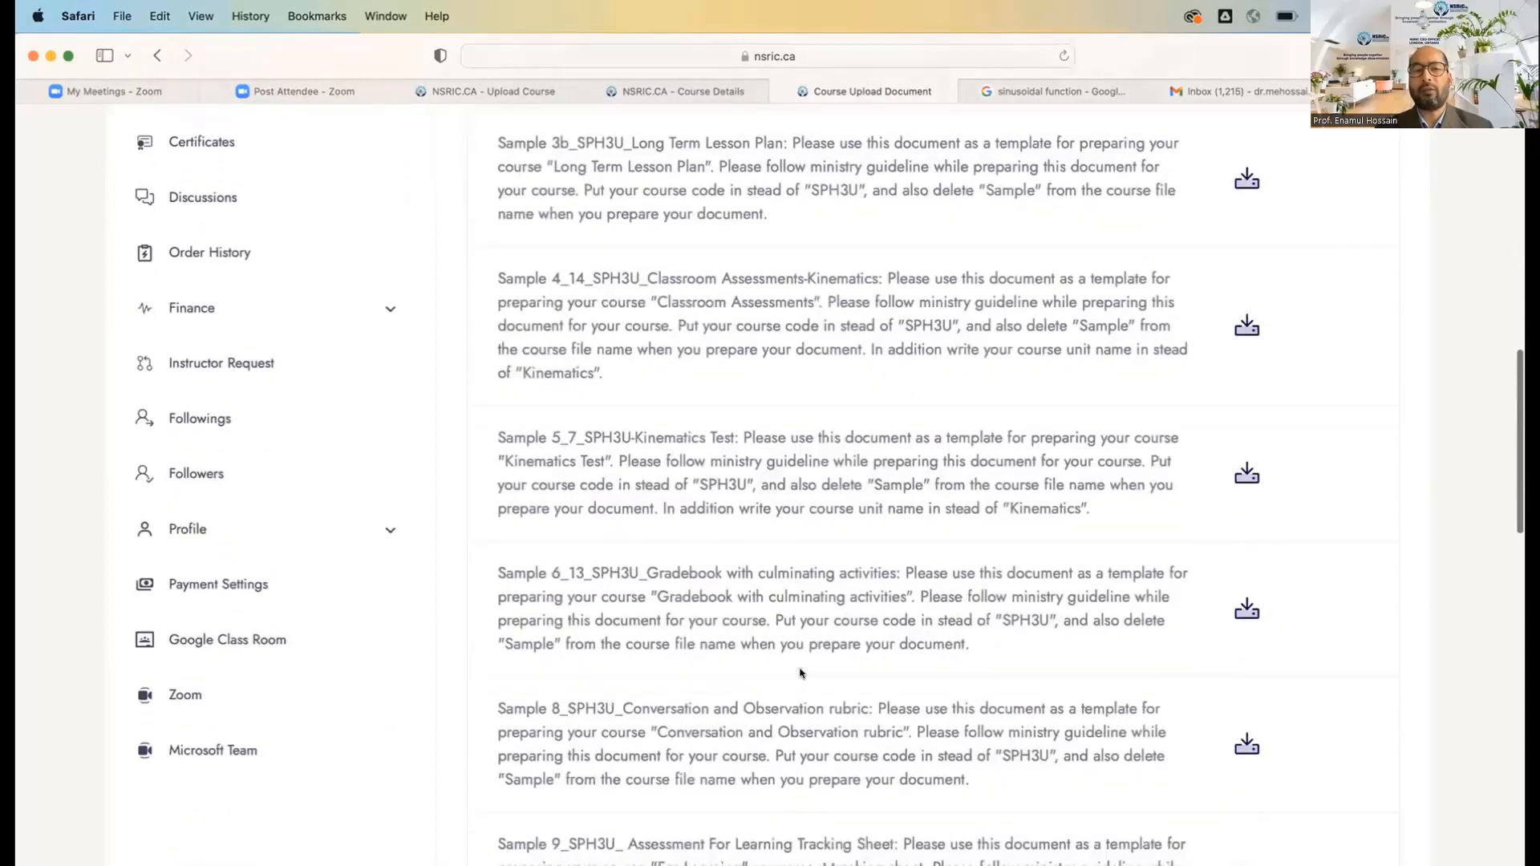
pyautogui.scroll(-5, 800, 669)
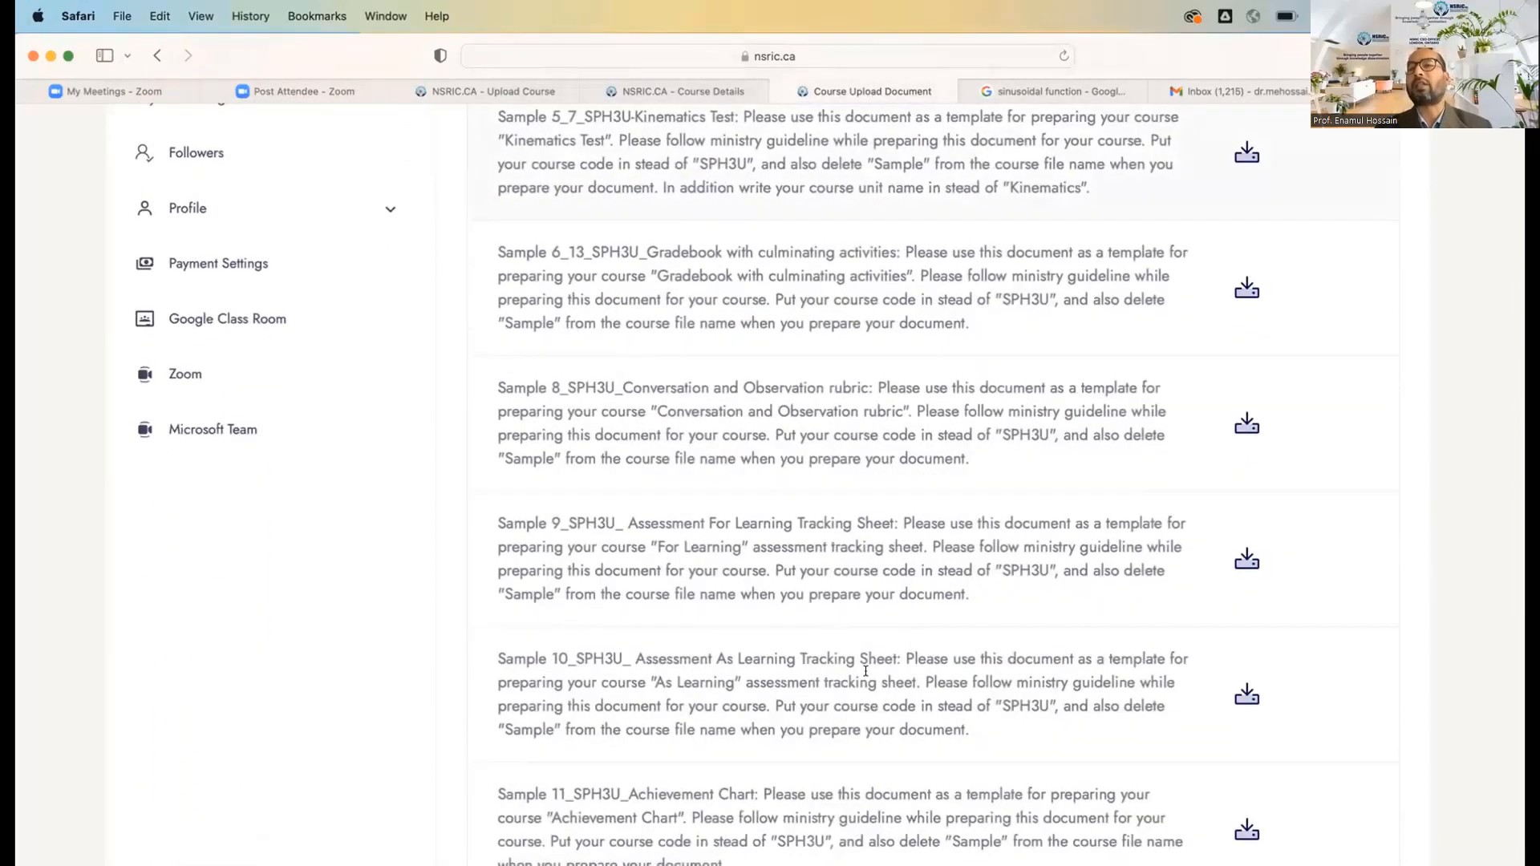
pyautogui.scroll(-3, 865, 670)
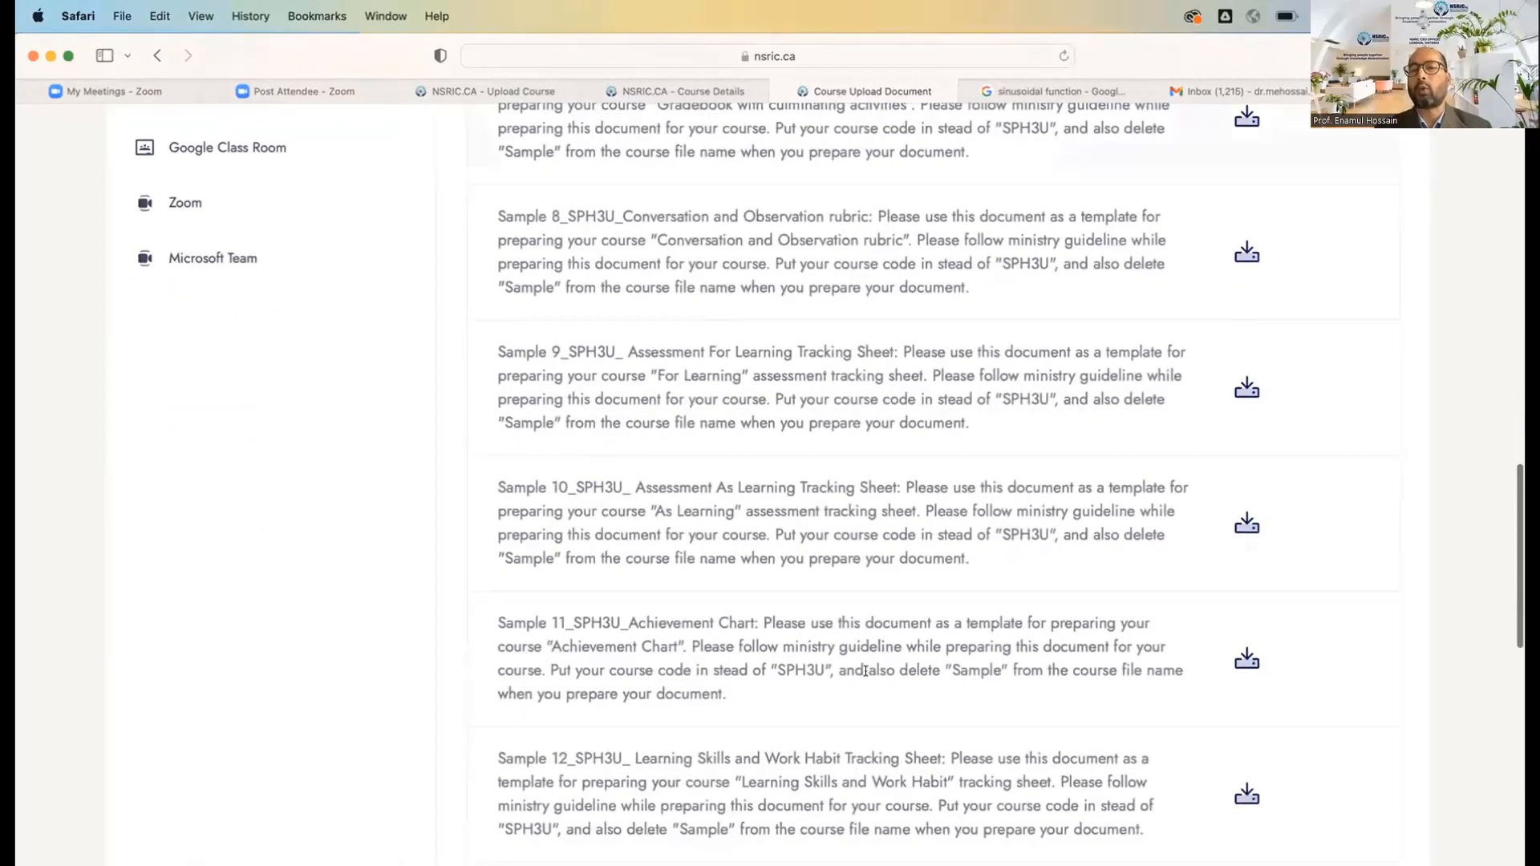
pyautogui.scroll(-5, 865, 670)
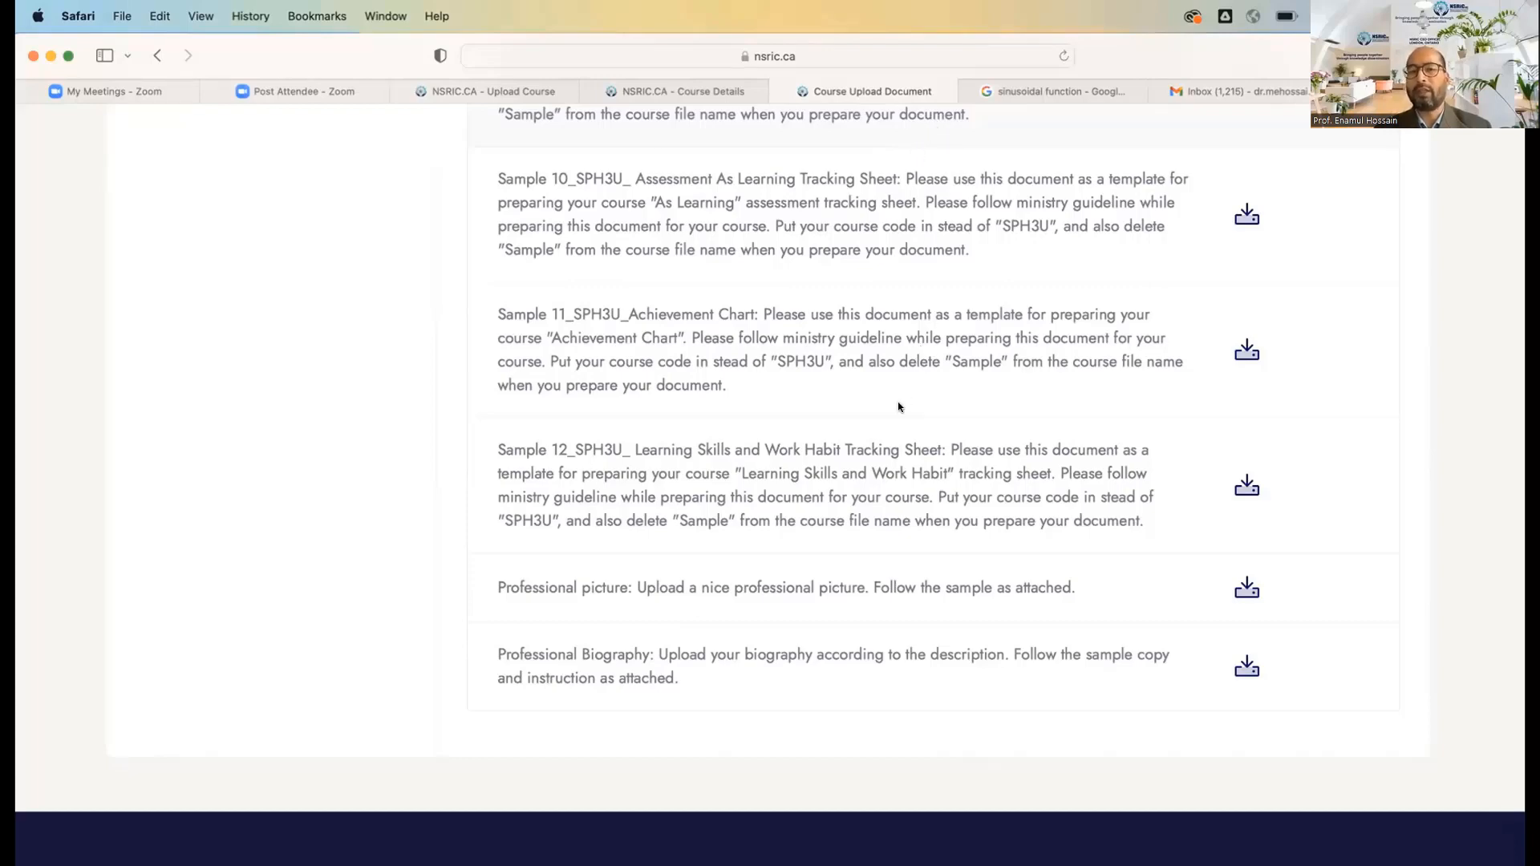
# - Open the Professional Biography sample document and review its photograph specification and sample pictures
pyautogui.click(1239, 669)
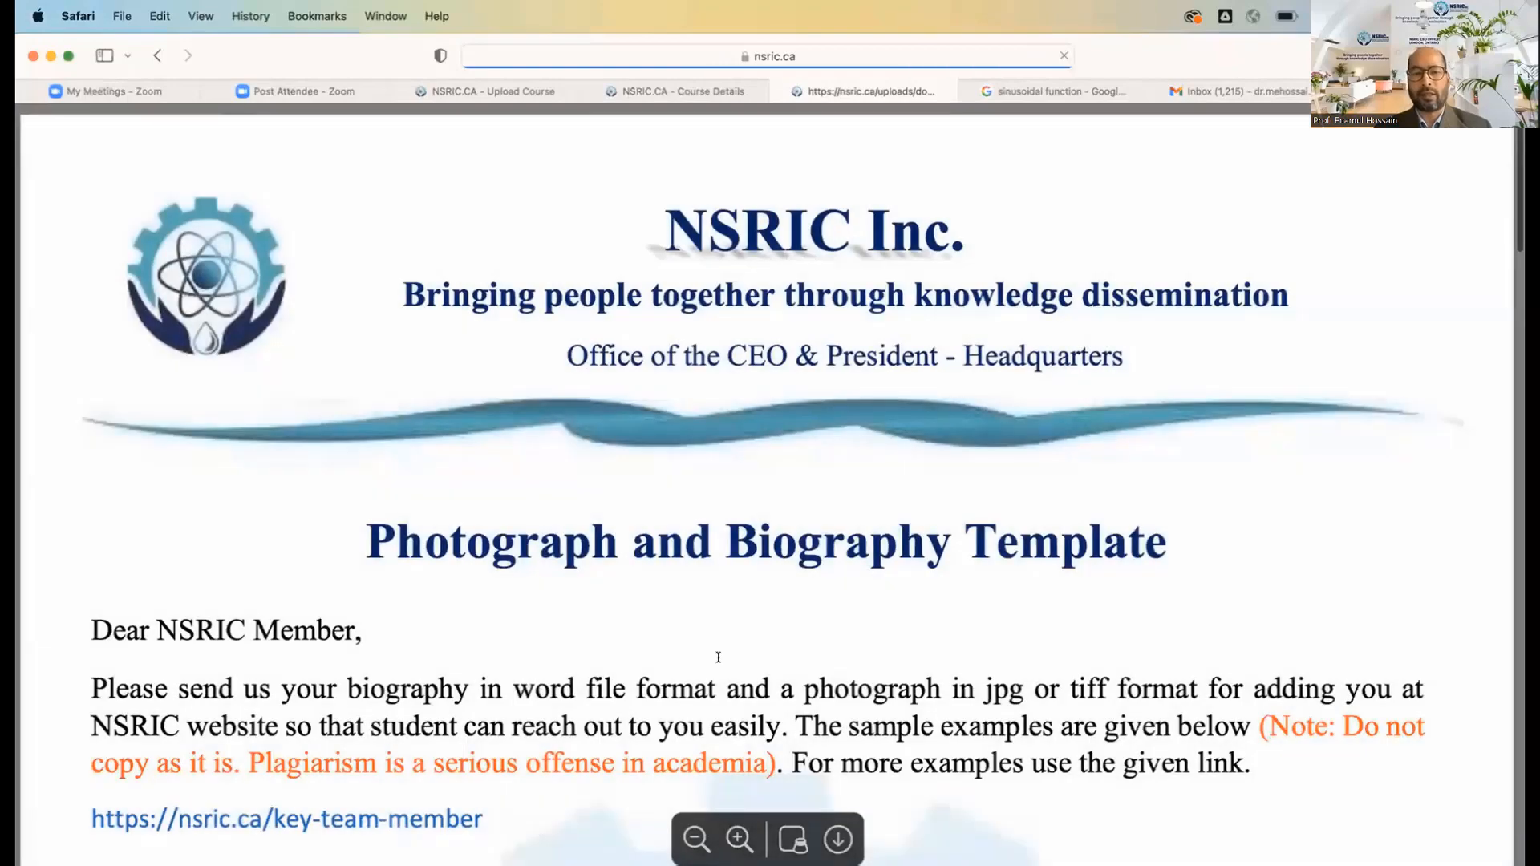
pyautogui.scroll(-5, 719, 653)
pyautogui.scroll(-10, 926, 371)
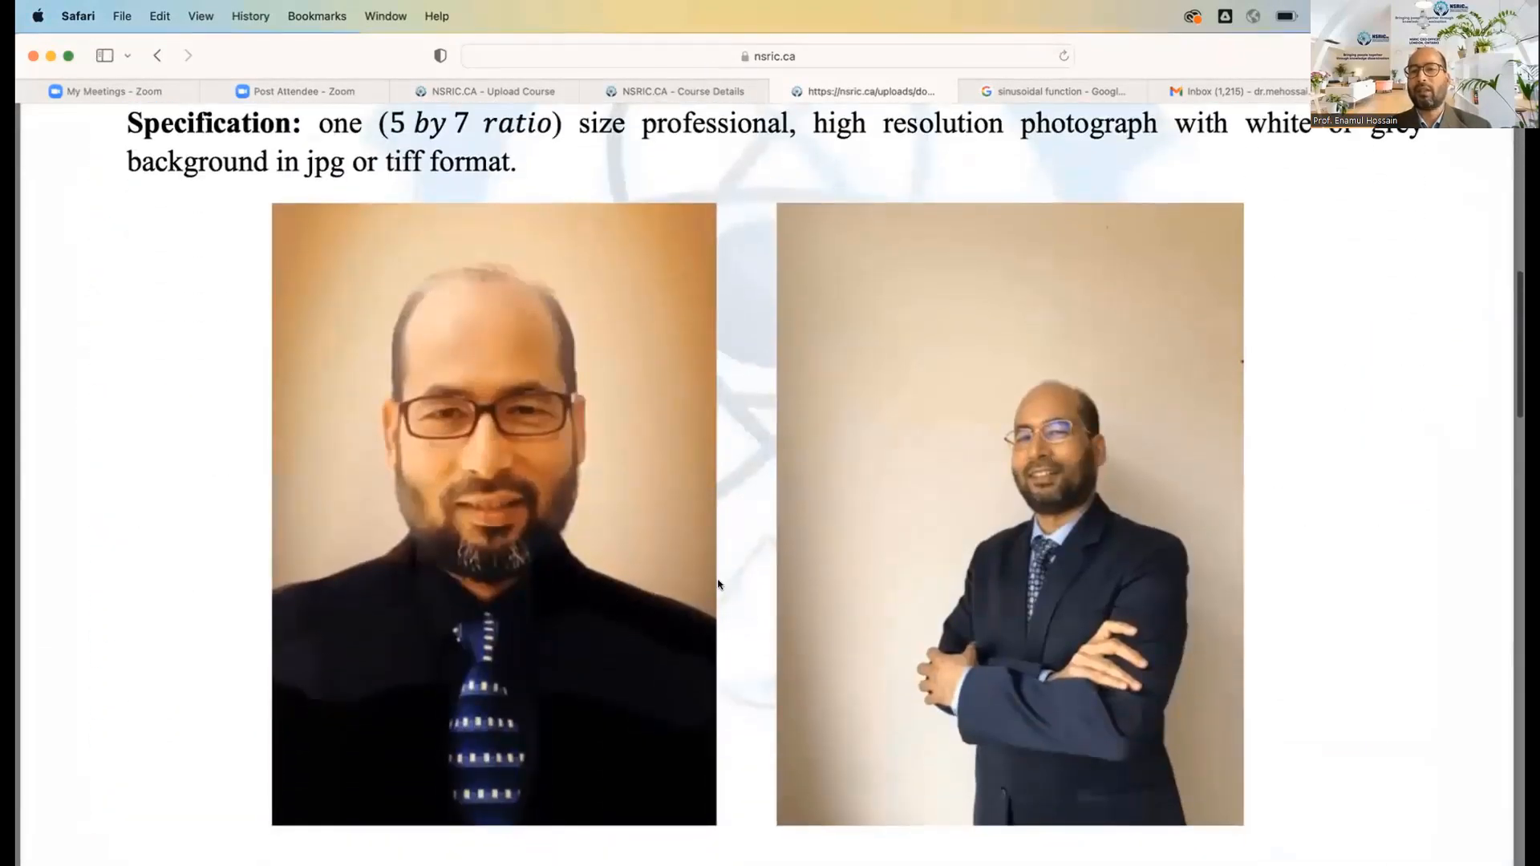
pyautogui.scroll(-3, 719, 585)
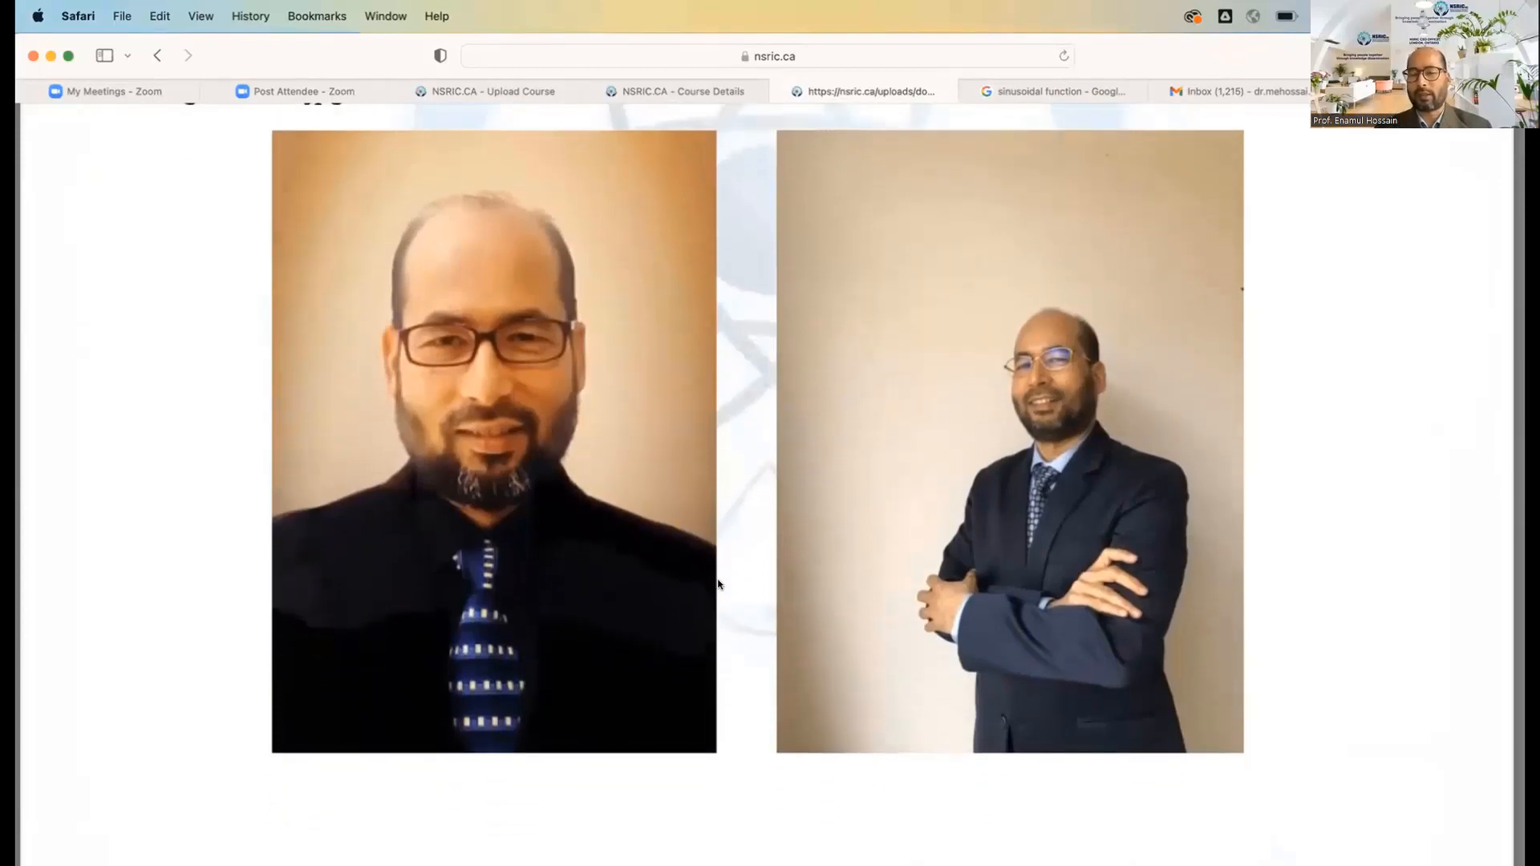
pyautogui.scroll(-15, 718, 585)
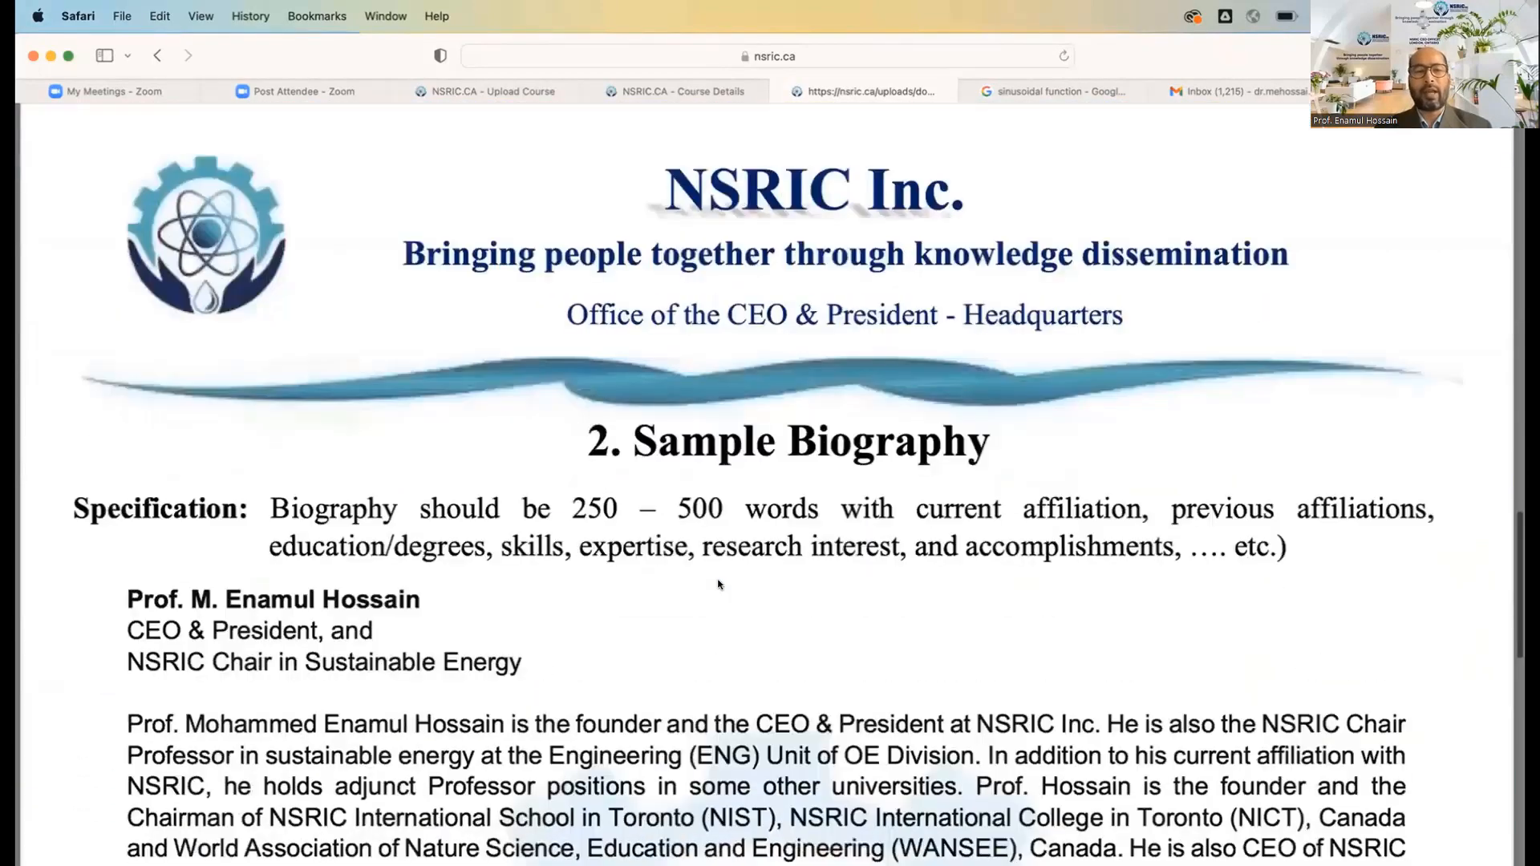
# - Examine the Sample Biography section, covering the specification, the heading with position titles and all paragraphs of the sample text
pyautogui.scroll(-6, 719, 584)
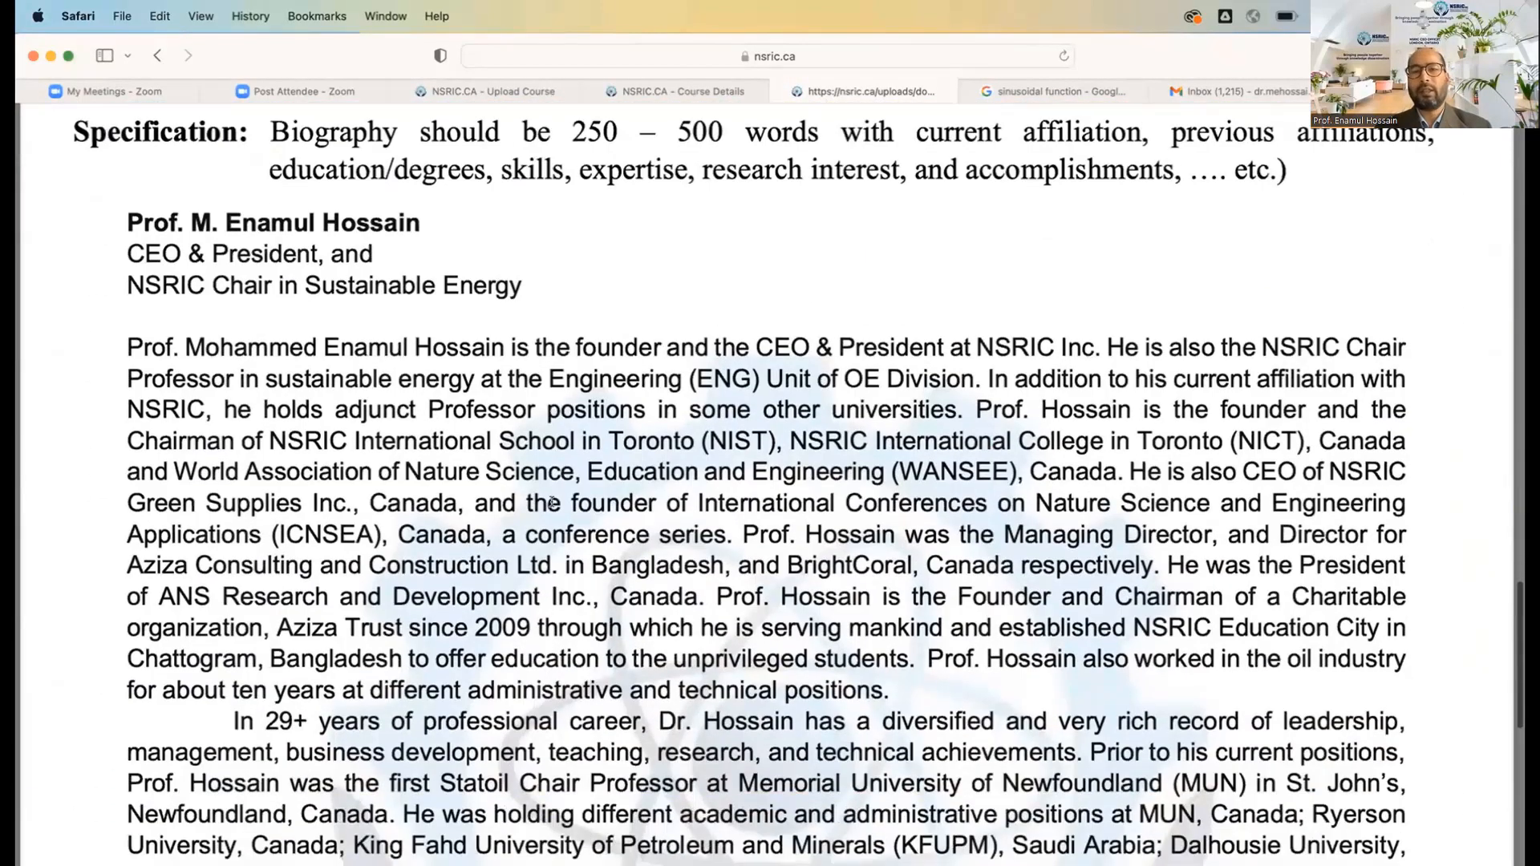
pyautogui.scroll(4, 562, 397)
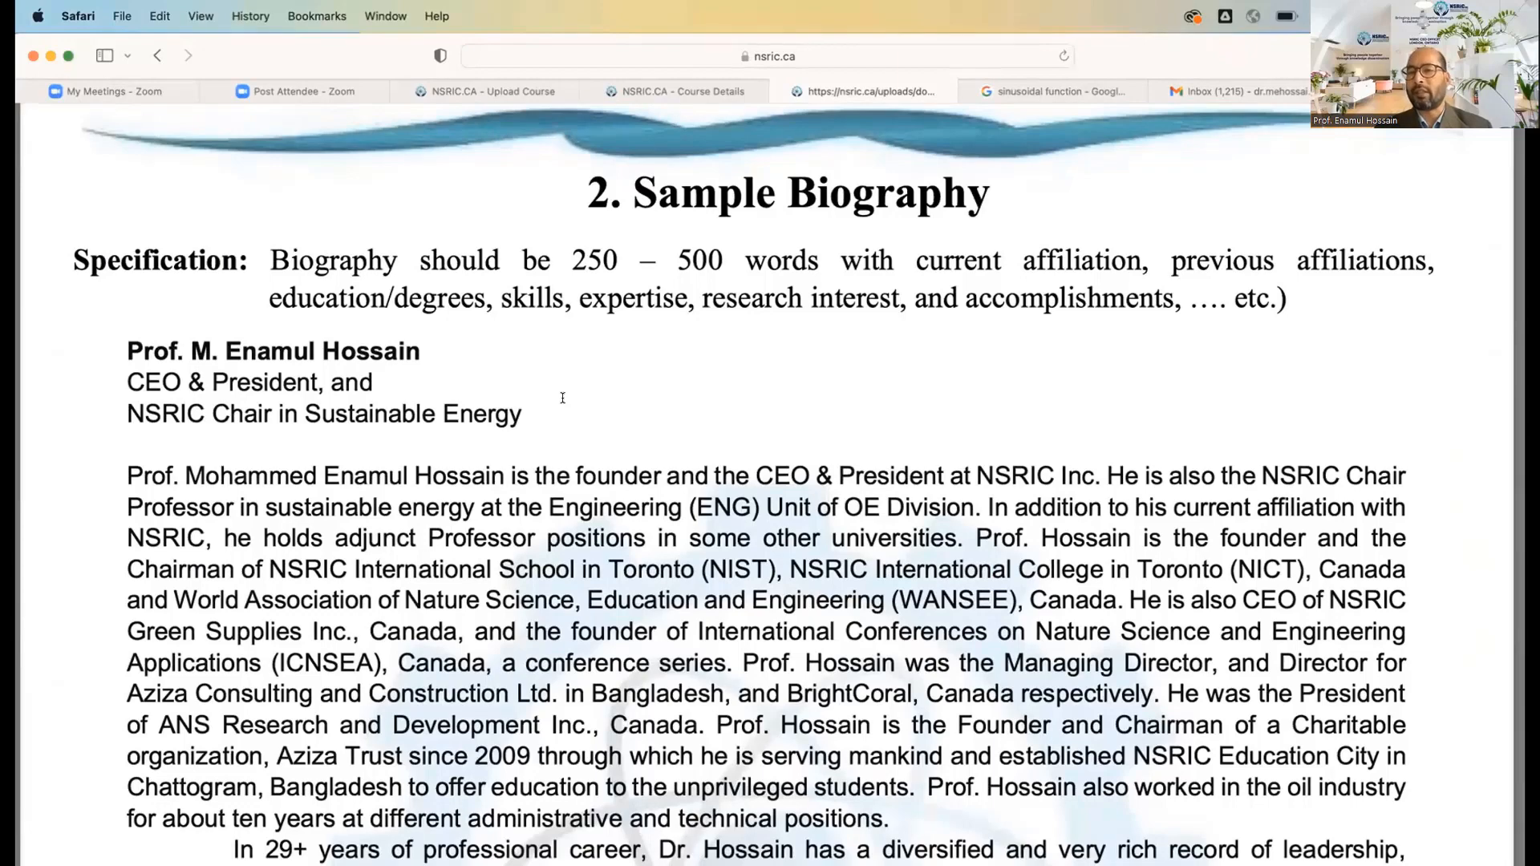
pyautogui.scroll(-2, 586, 321)
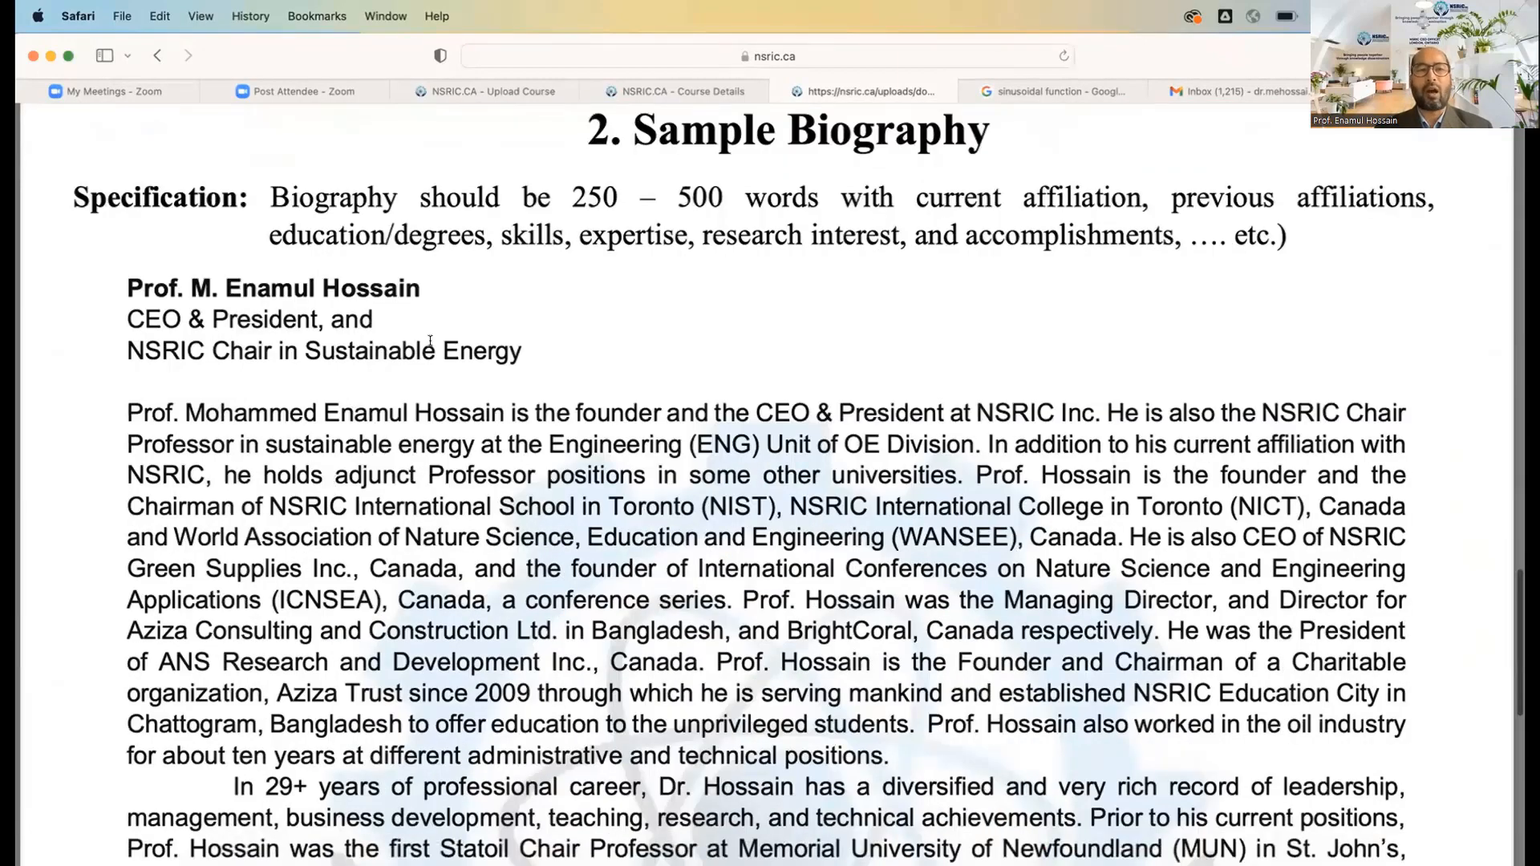
pyautogui.scroll(2, 430, 340)
pyautogui.scroll(-4, 377, 534)
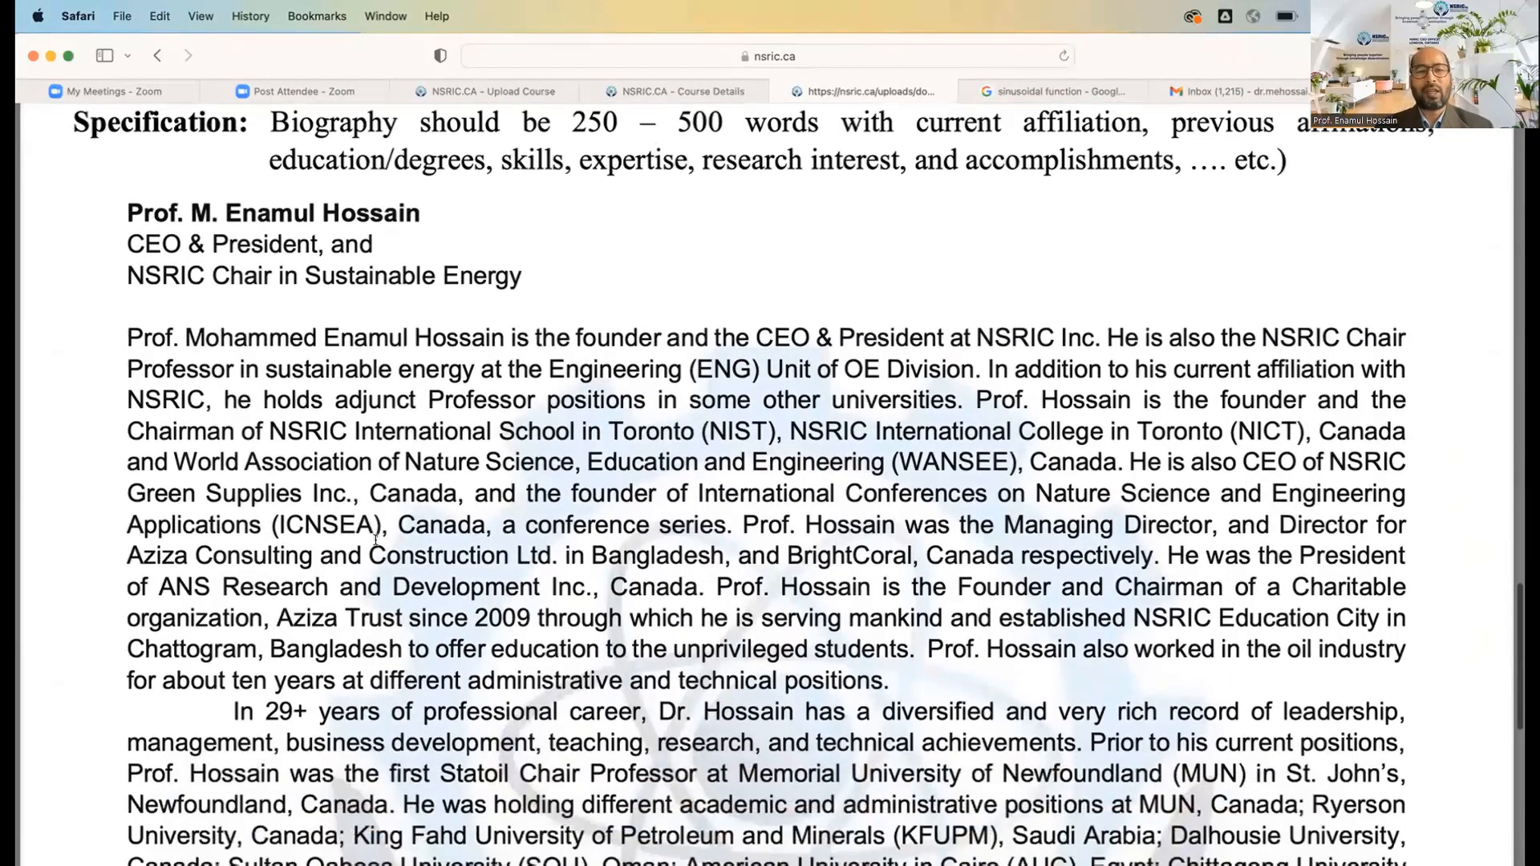
pyautogui.scroll(-20, 375, 541)
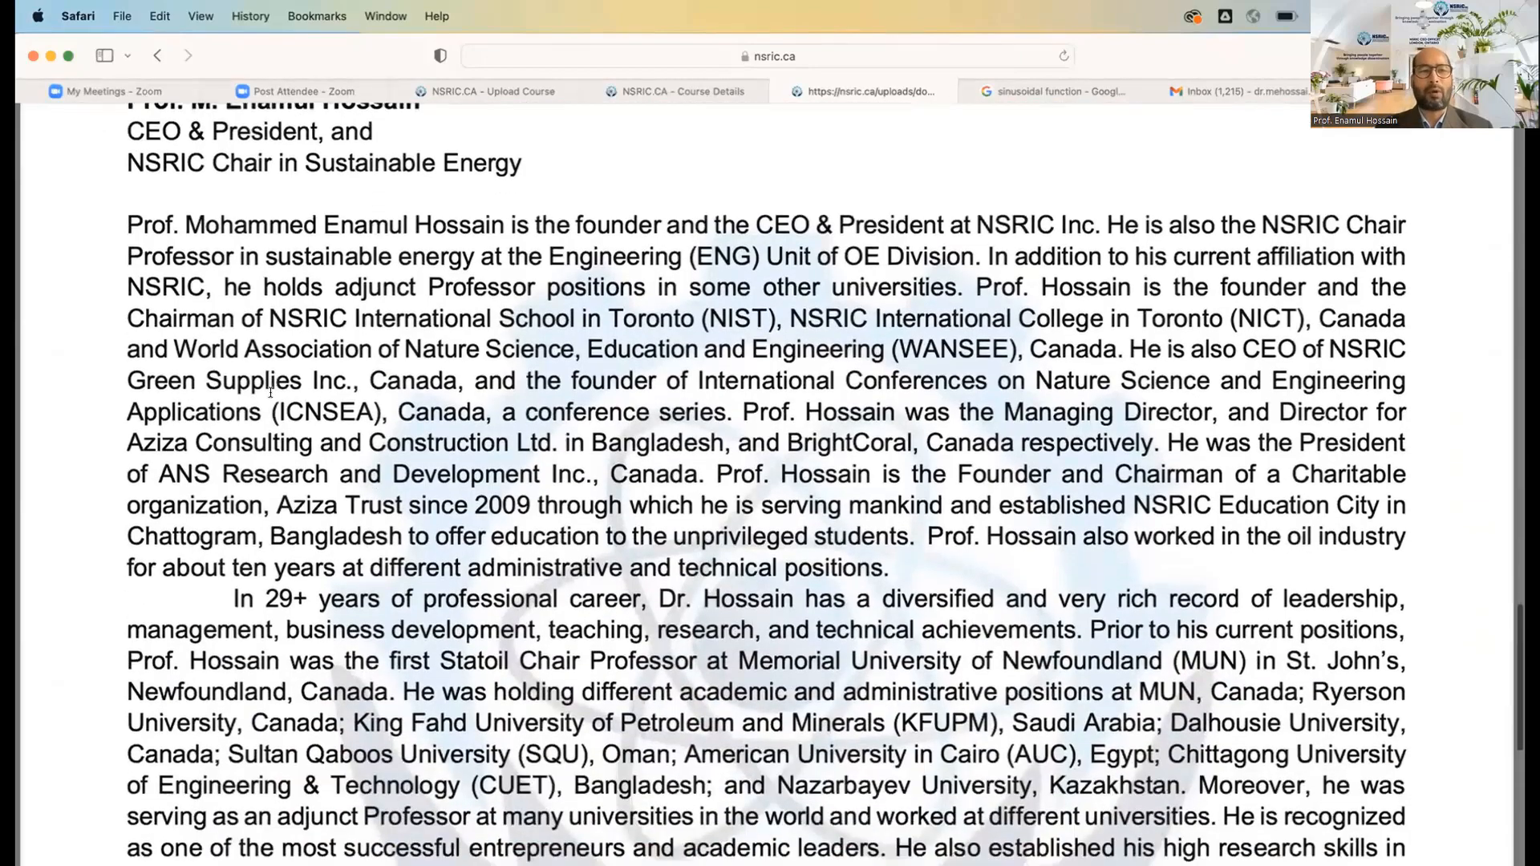
pyautogui.scroll(17, 343, 598)
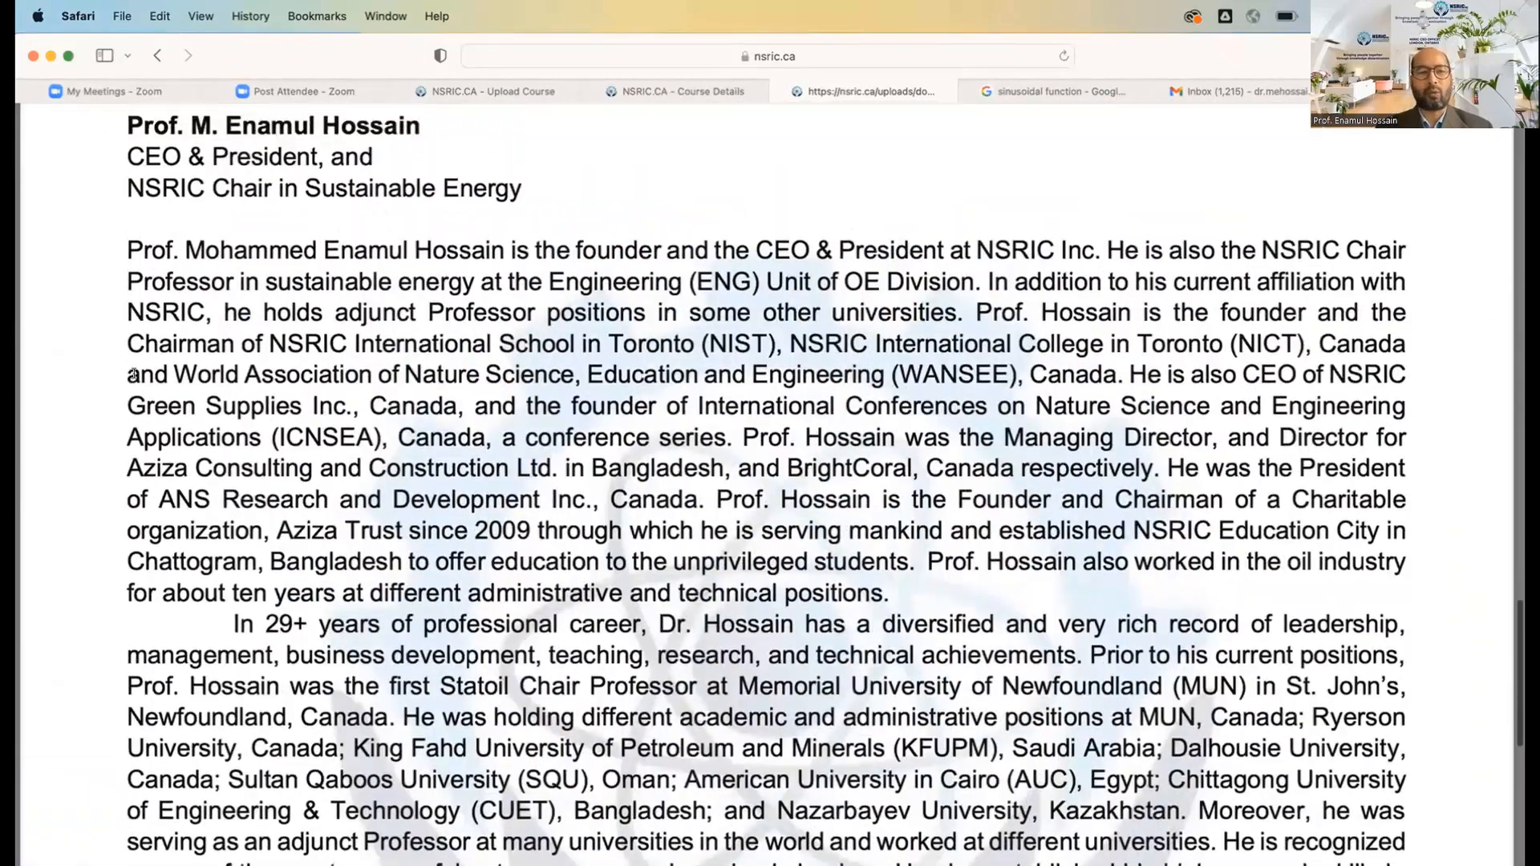
pyautogui.scroll(-12, 372, 560)
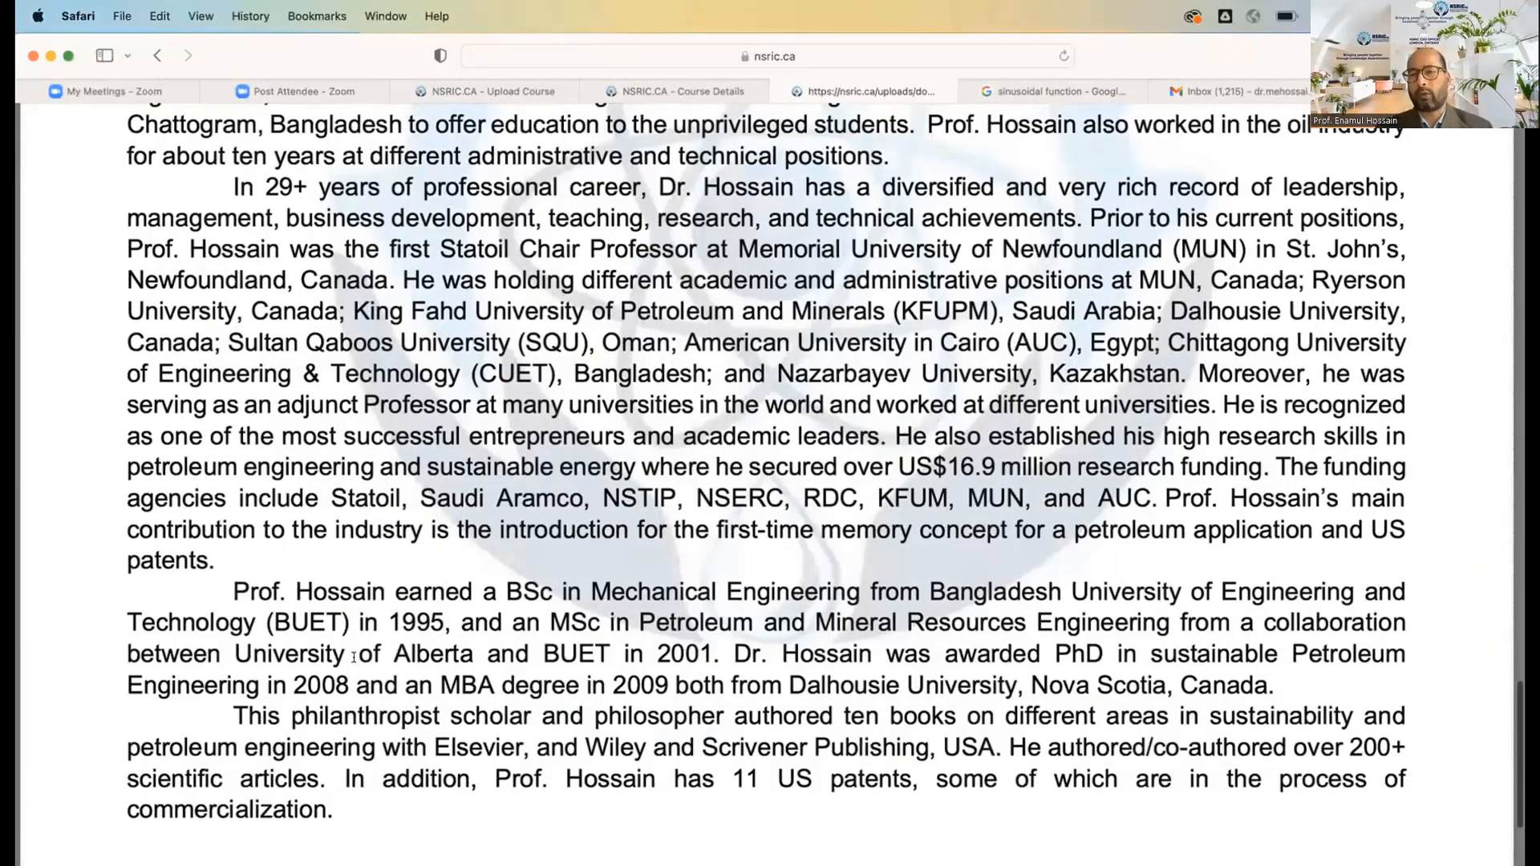
pyautogui.scroll(12, 353, 658)
pyautogui.scroll(4, 158, 373)
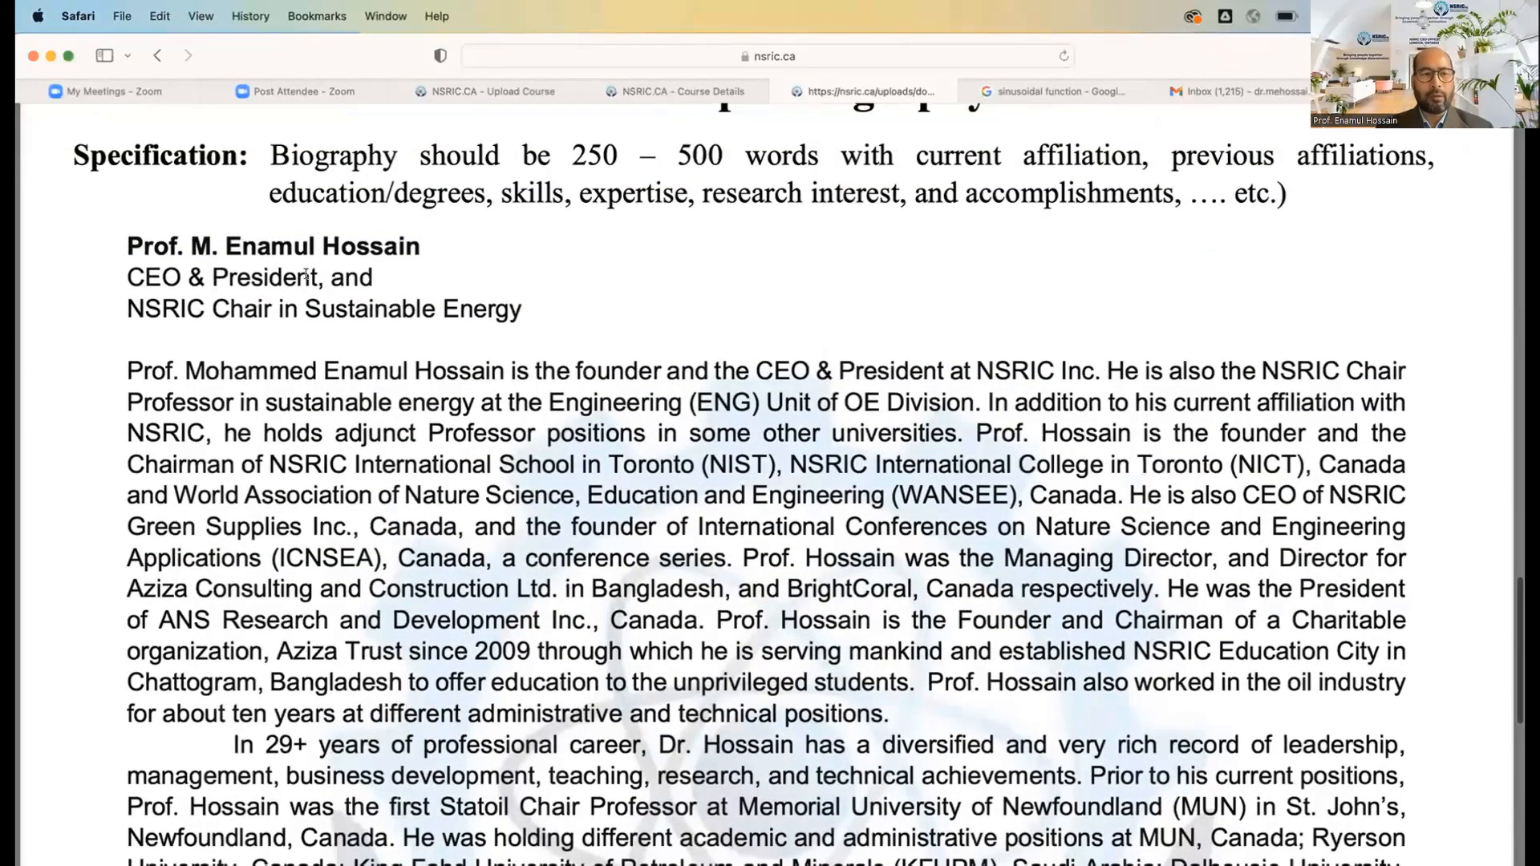
pyautogui.moveTo(146, 283); pyautogui.dragTo(230, 511)
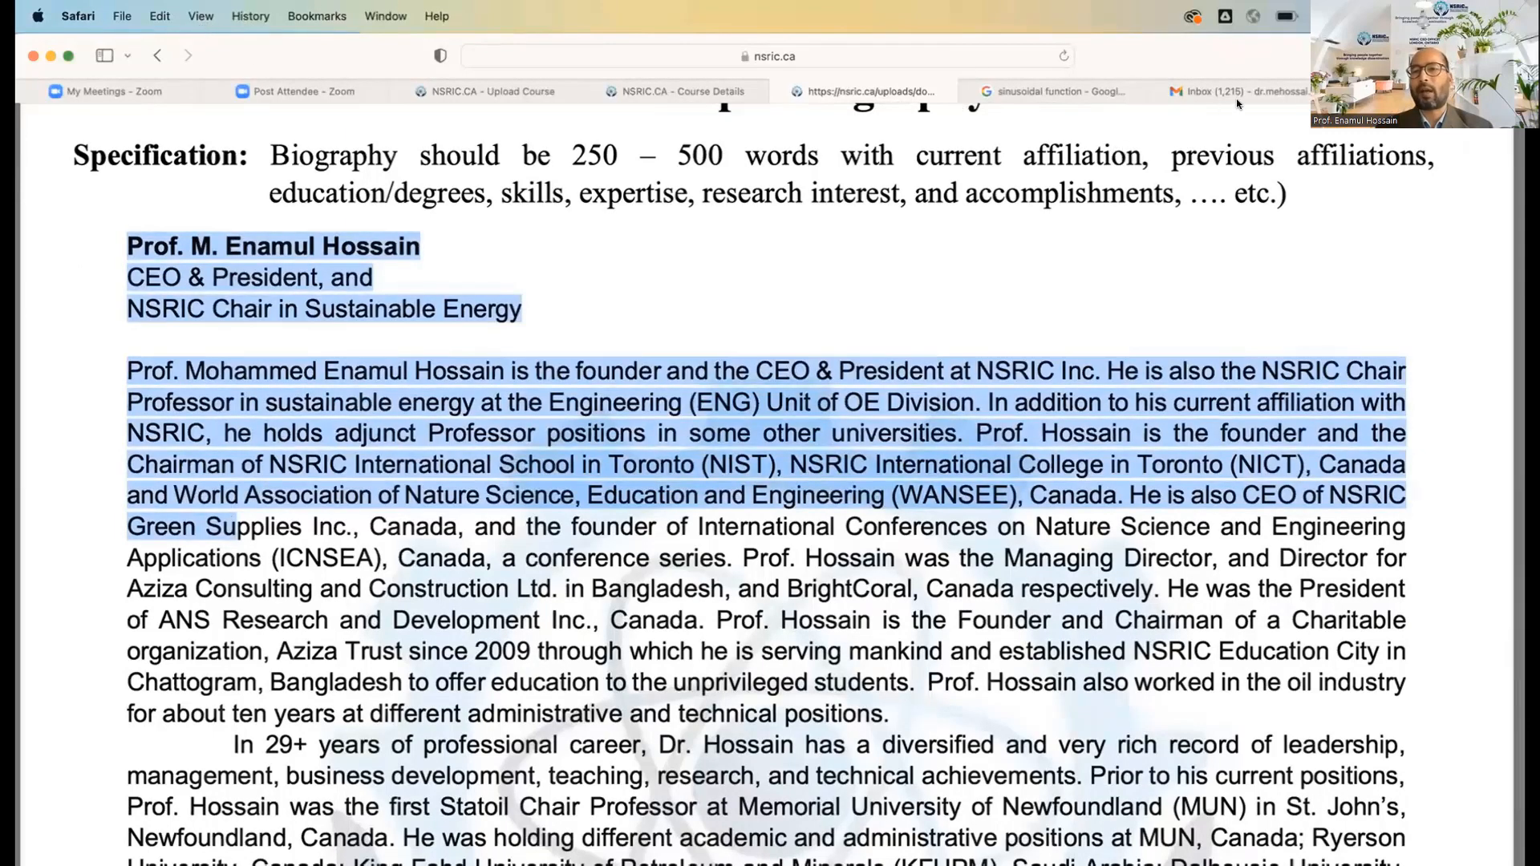
# - From the NSRIC home page's Team Members list, open the CEO & President's details and review the published biography
pyautogui.click(493, 92)
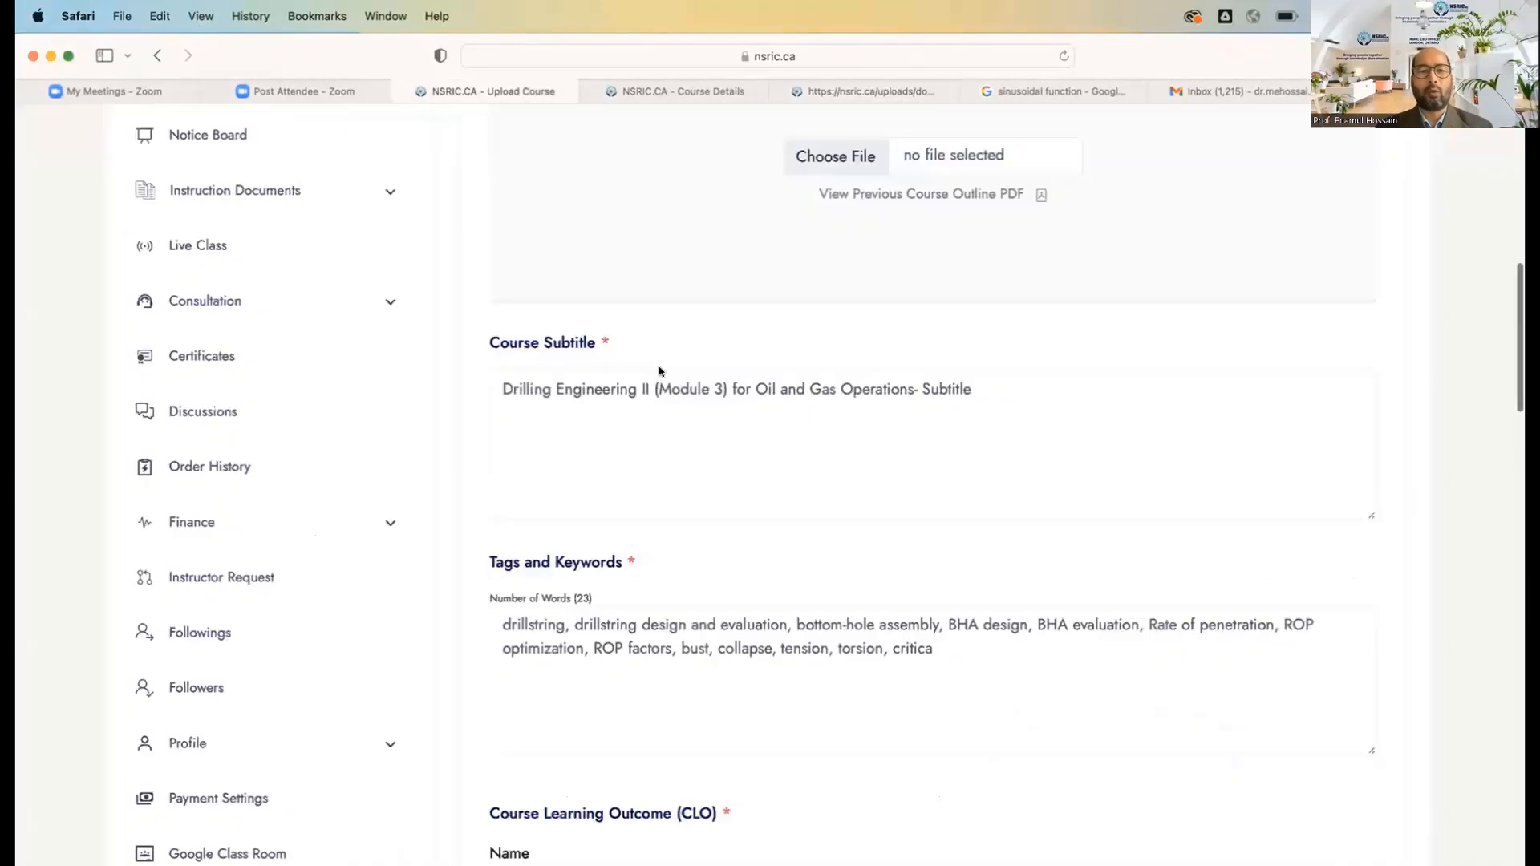
pyautogui.scroll(10, 657, 365)
pyautogui.click(119, 123)
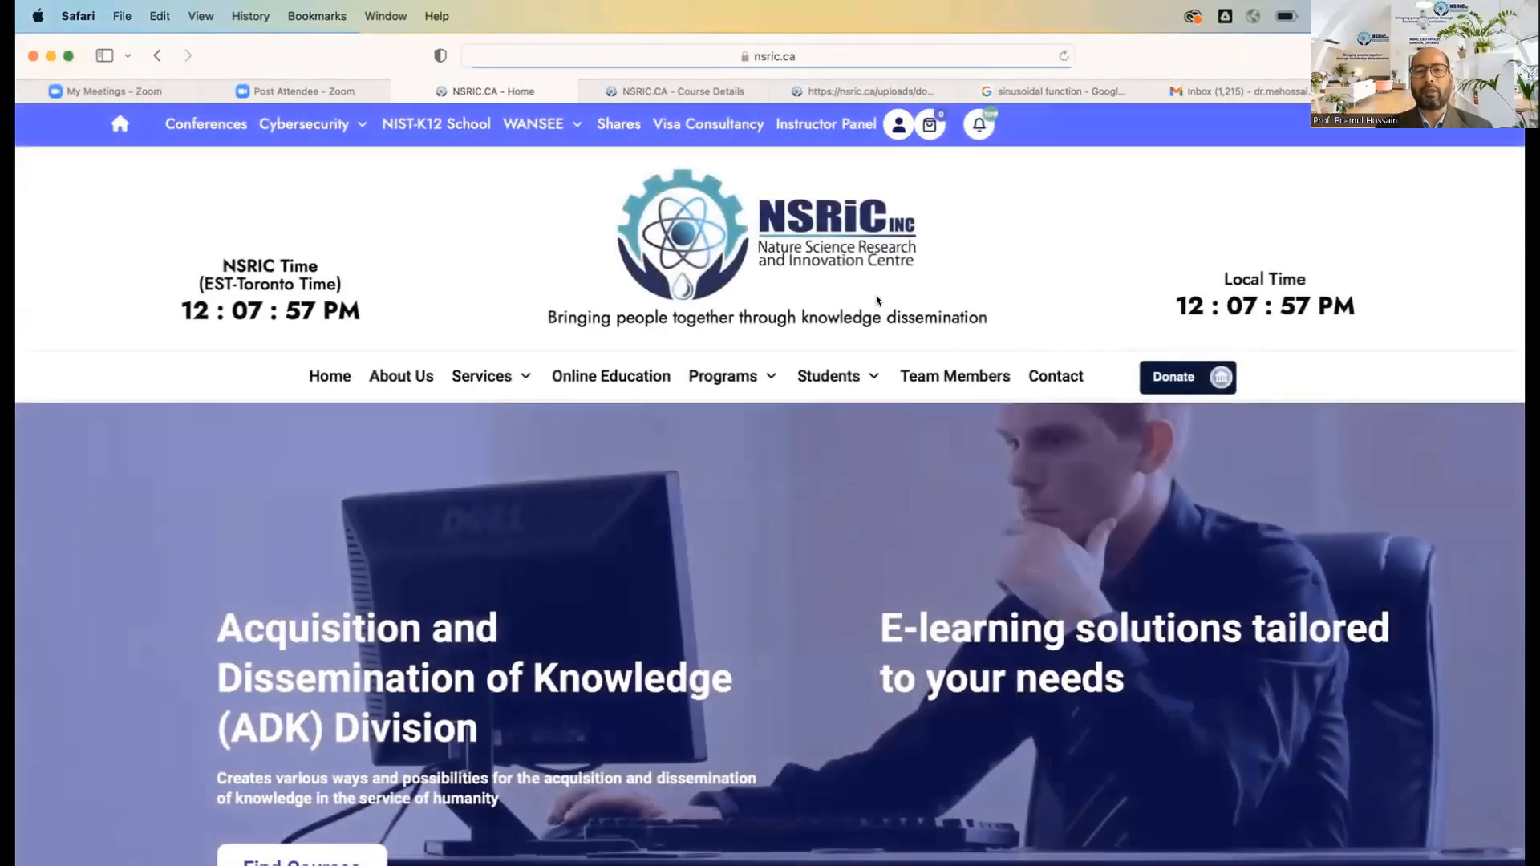
pyautogui.click(955, 374)
pyautogui.scroll(-7, 820, 526)
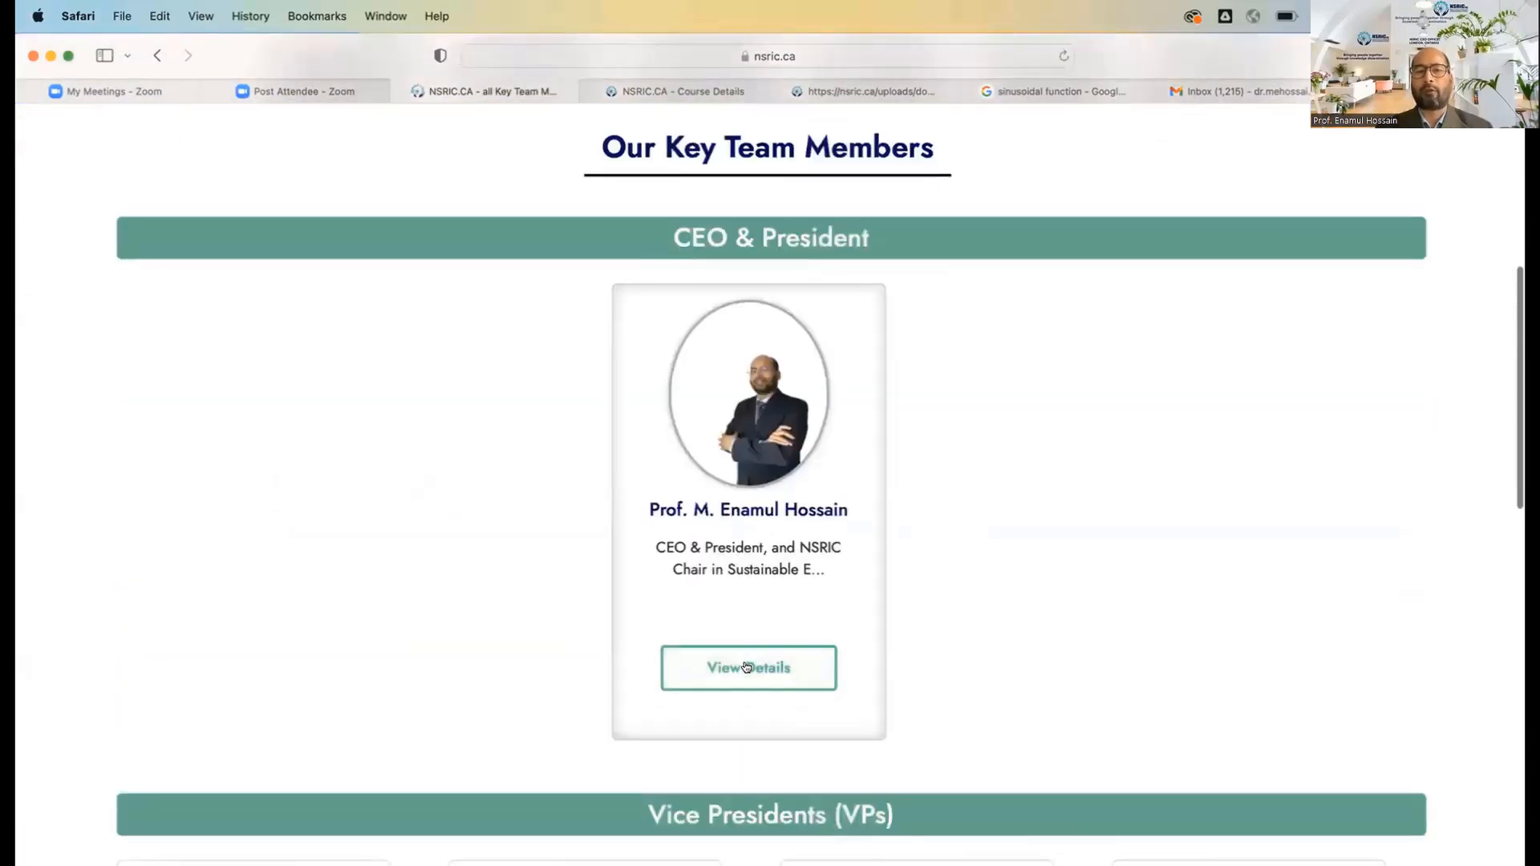
pyautogui.click(747, 666)
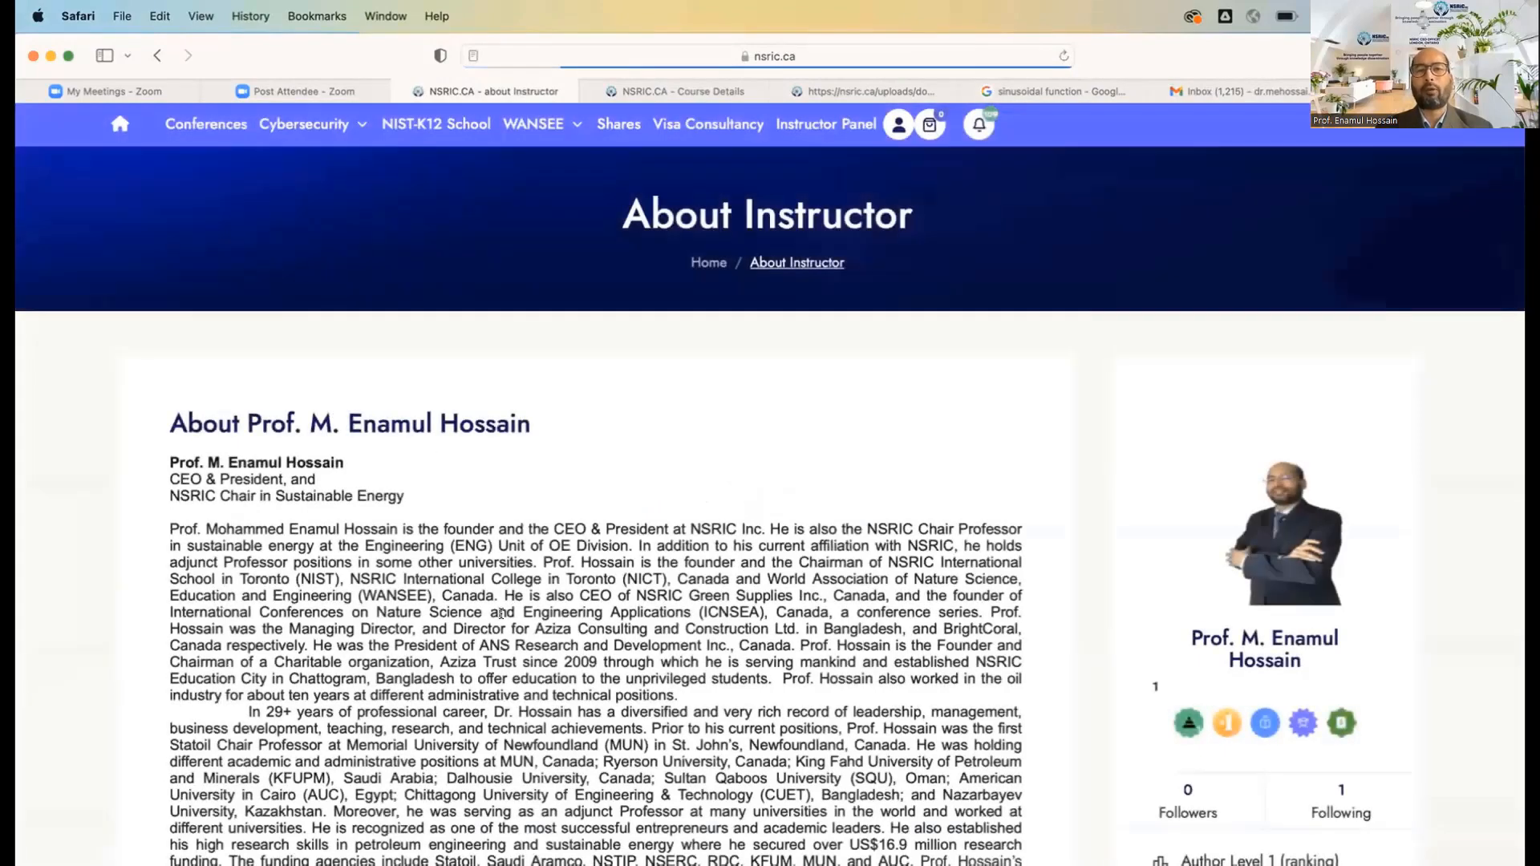
pyautogui.scroll(-3, 482, 561)
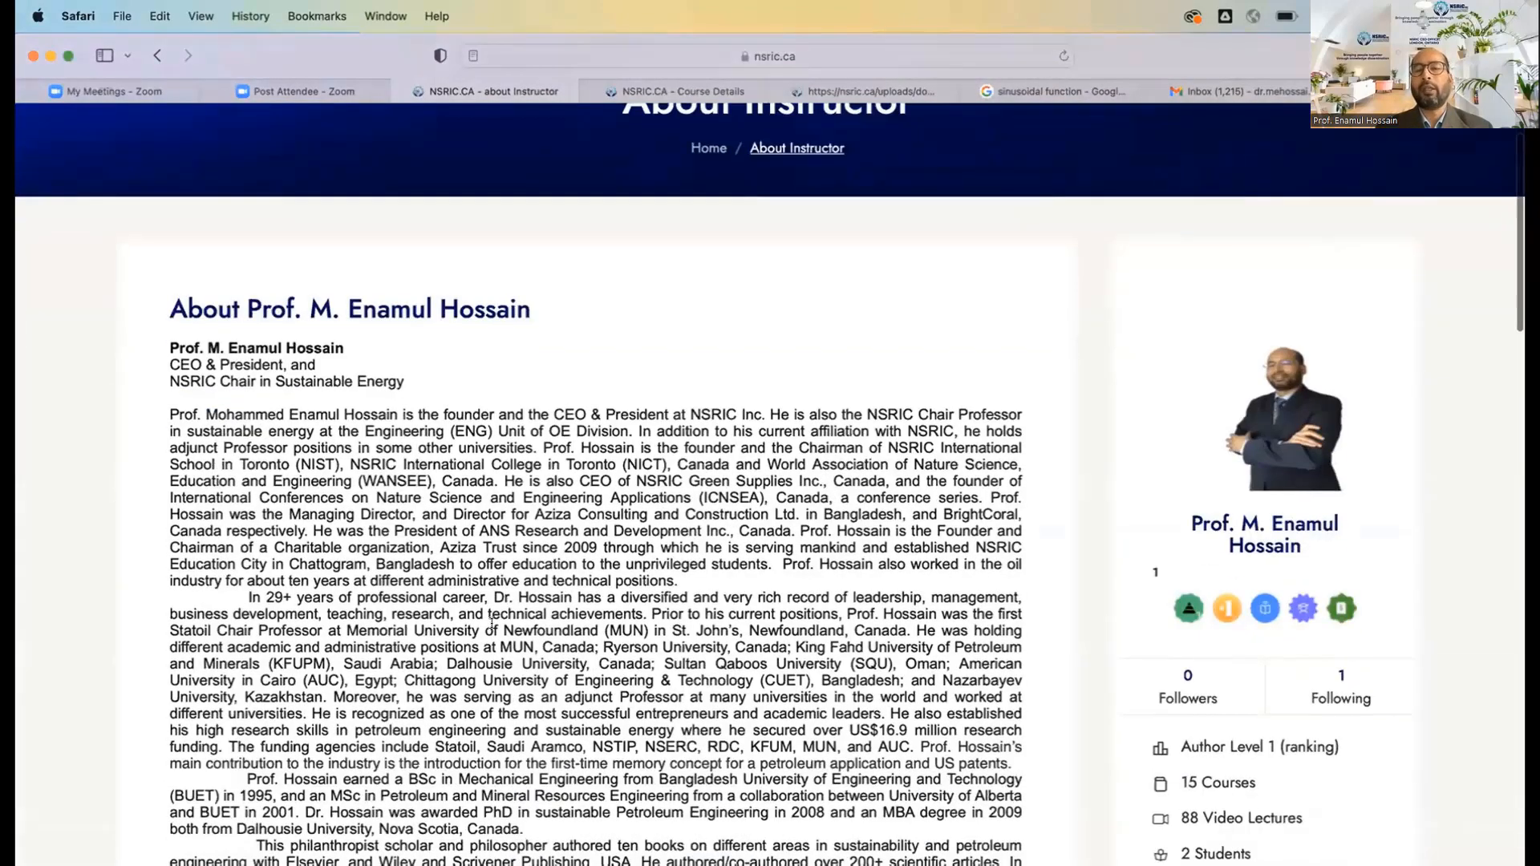
pyautogui.scroll(-4, 492, 623)
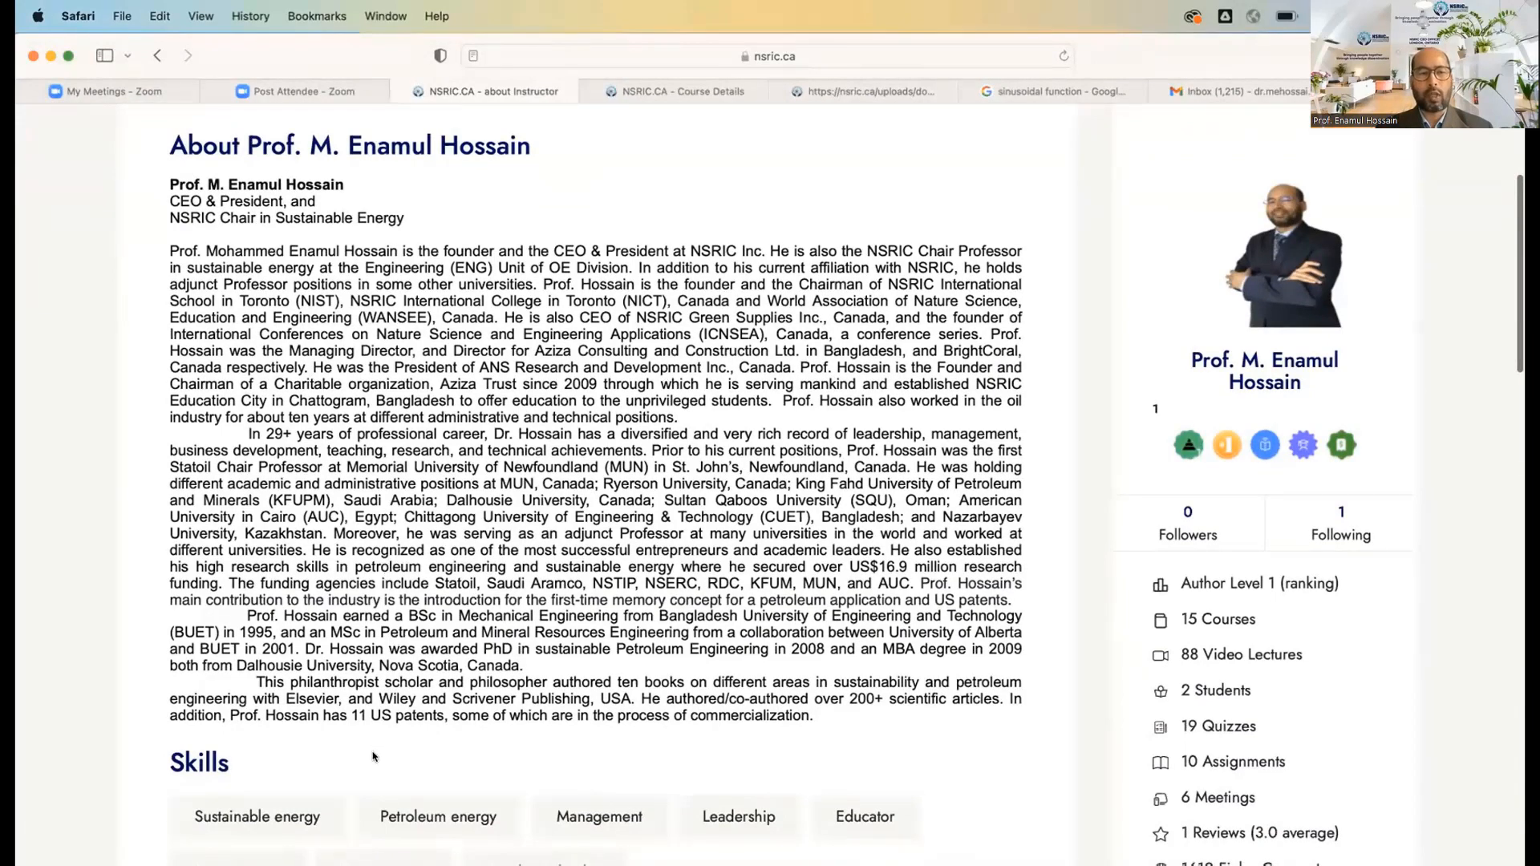
pyautogui.scroll(7, 566, 364)
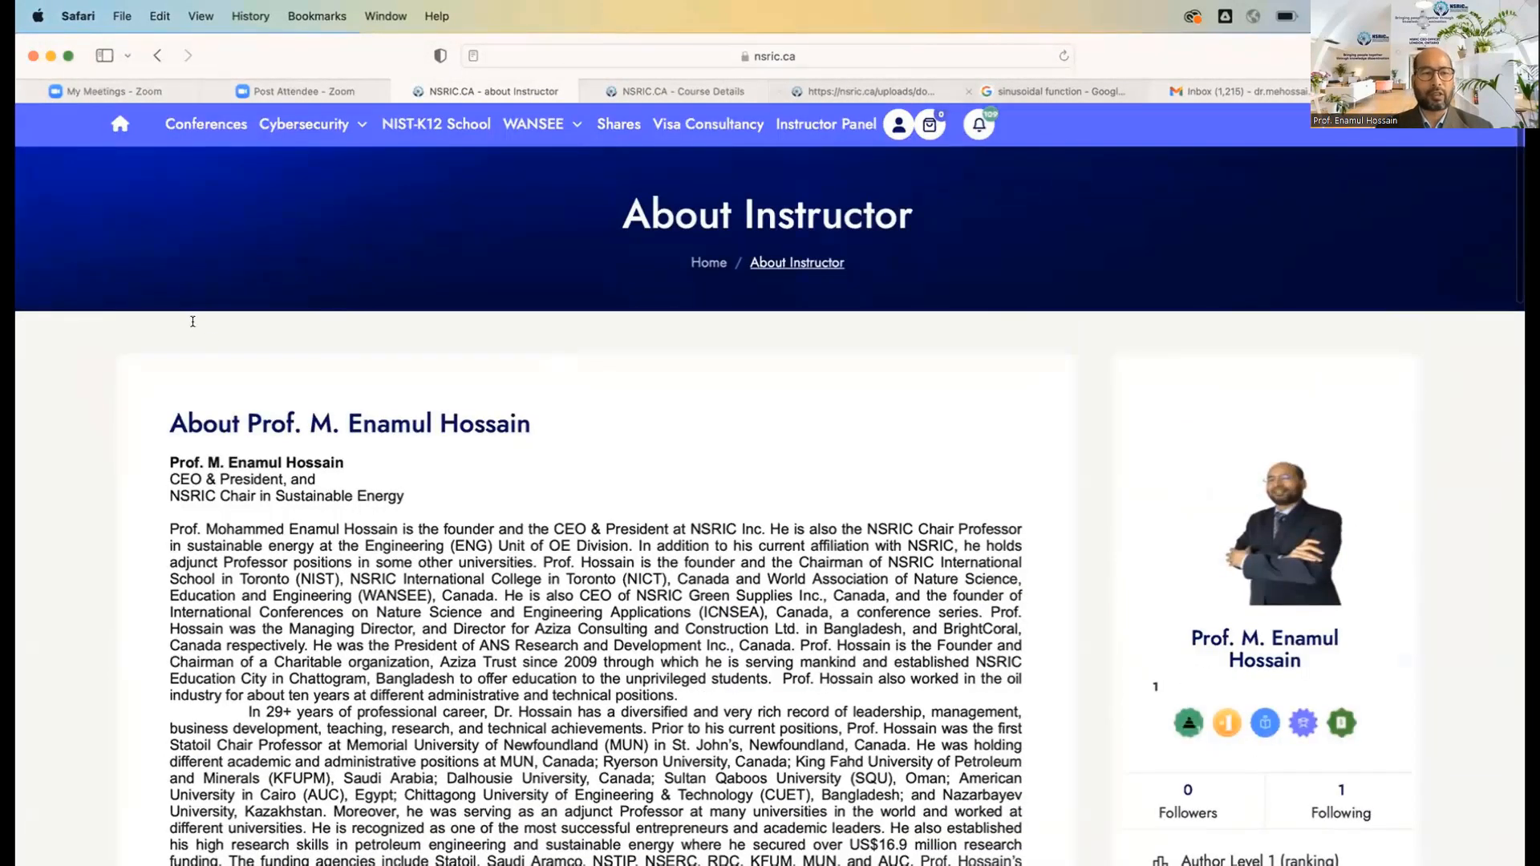
# - Go back to the biography template document and reread the sample biography through to its end
pyautogui.click(870, 91)
pyautogui.scroll(2, 327, 555)
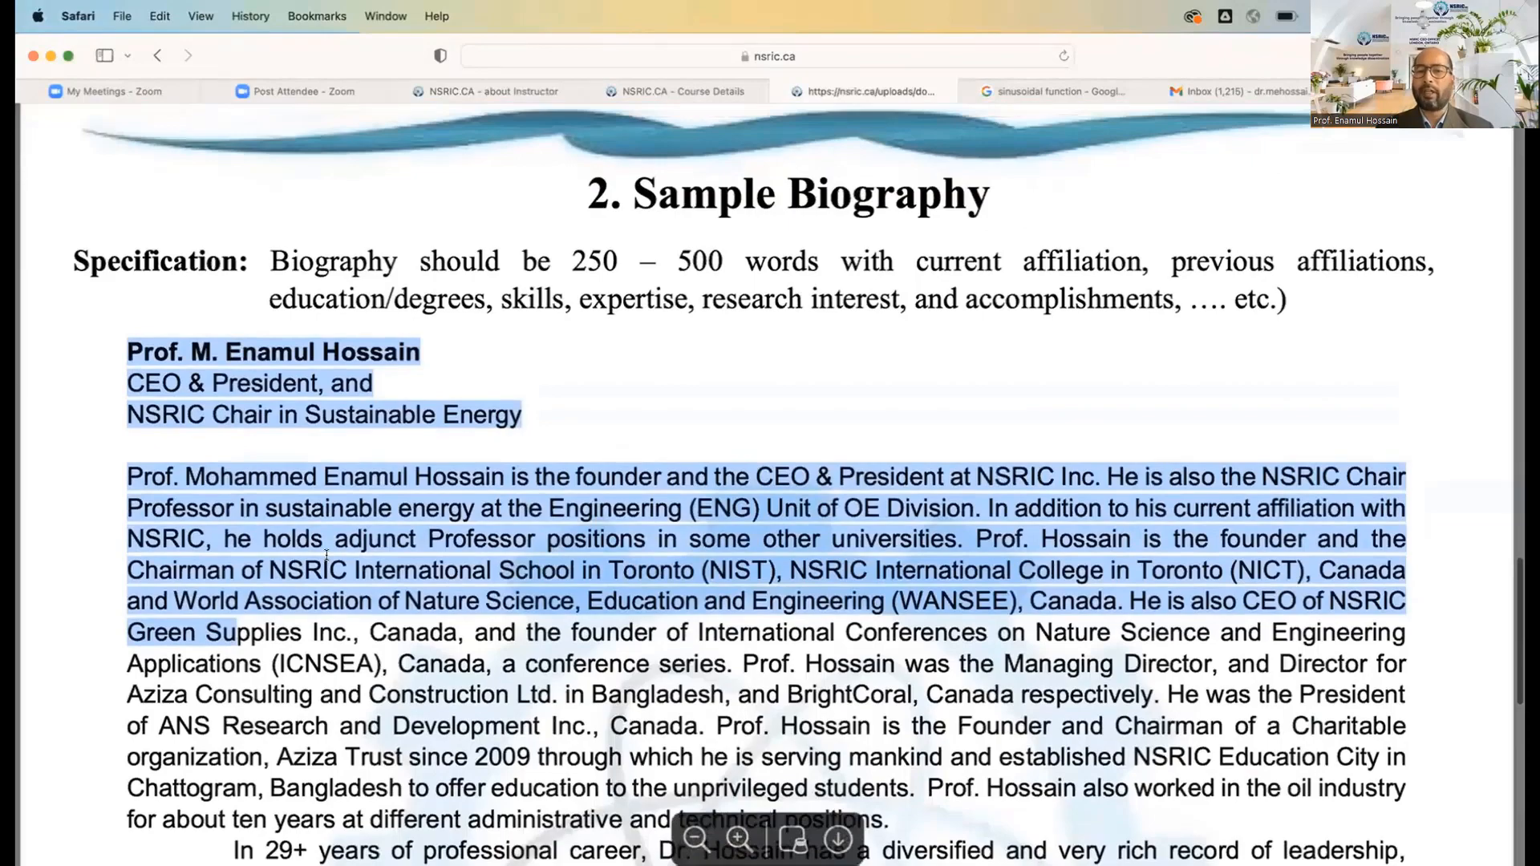
pyautogui.scroll(2, 326, 555)
pyautogui.scroll(-4, 327, 555)
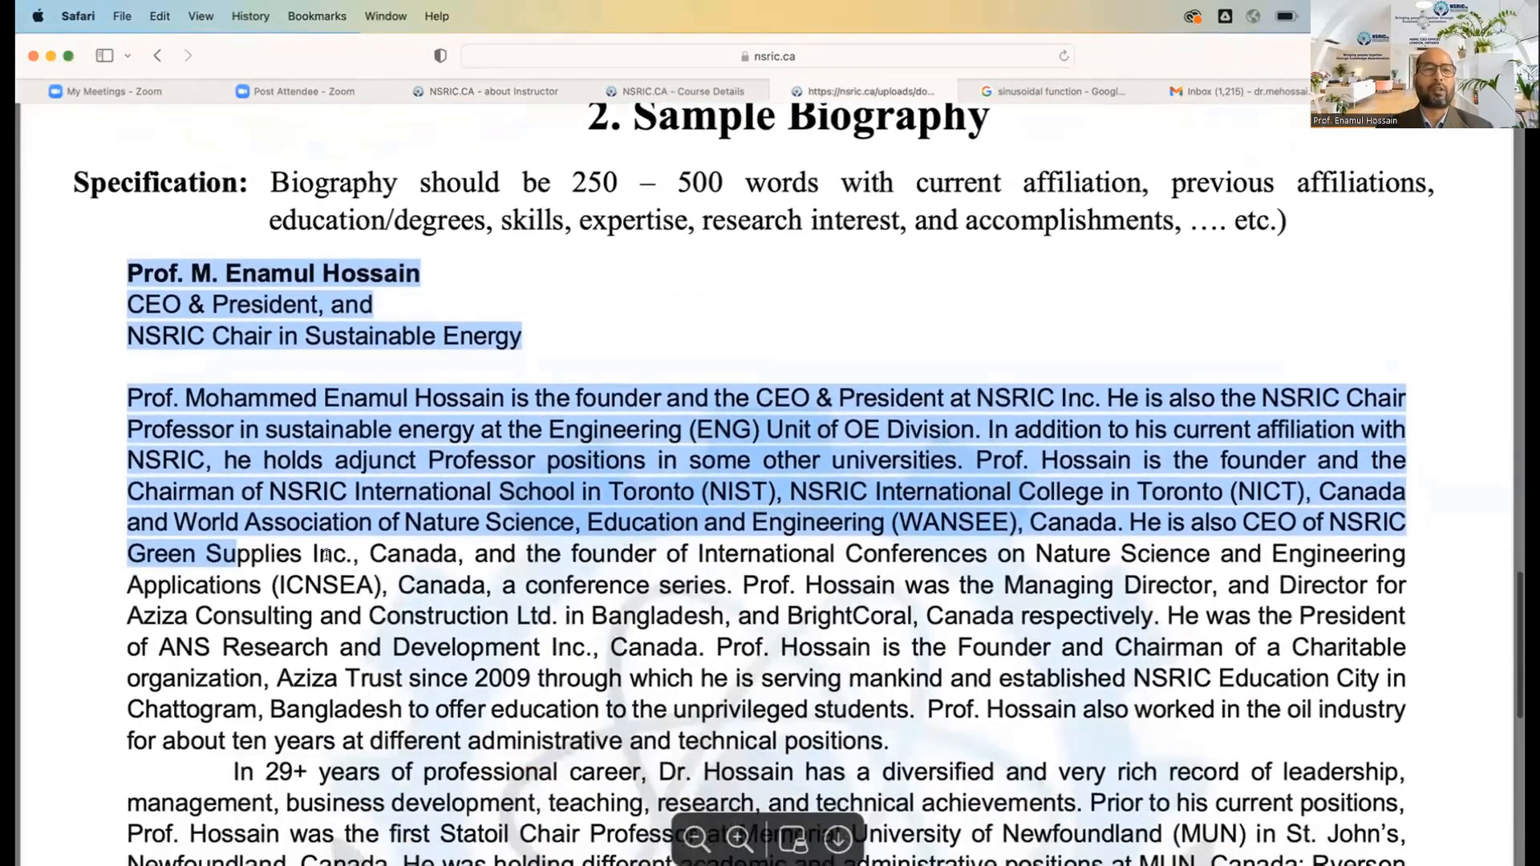
pyautogui.scroll(-15, 327, 555)
pyautogui.scroll(-1, 624, 511)
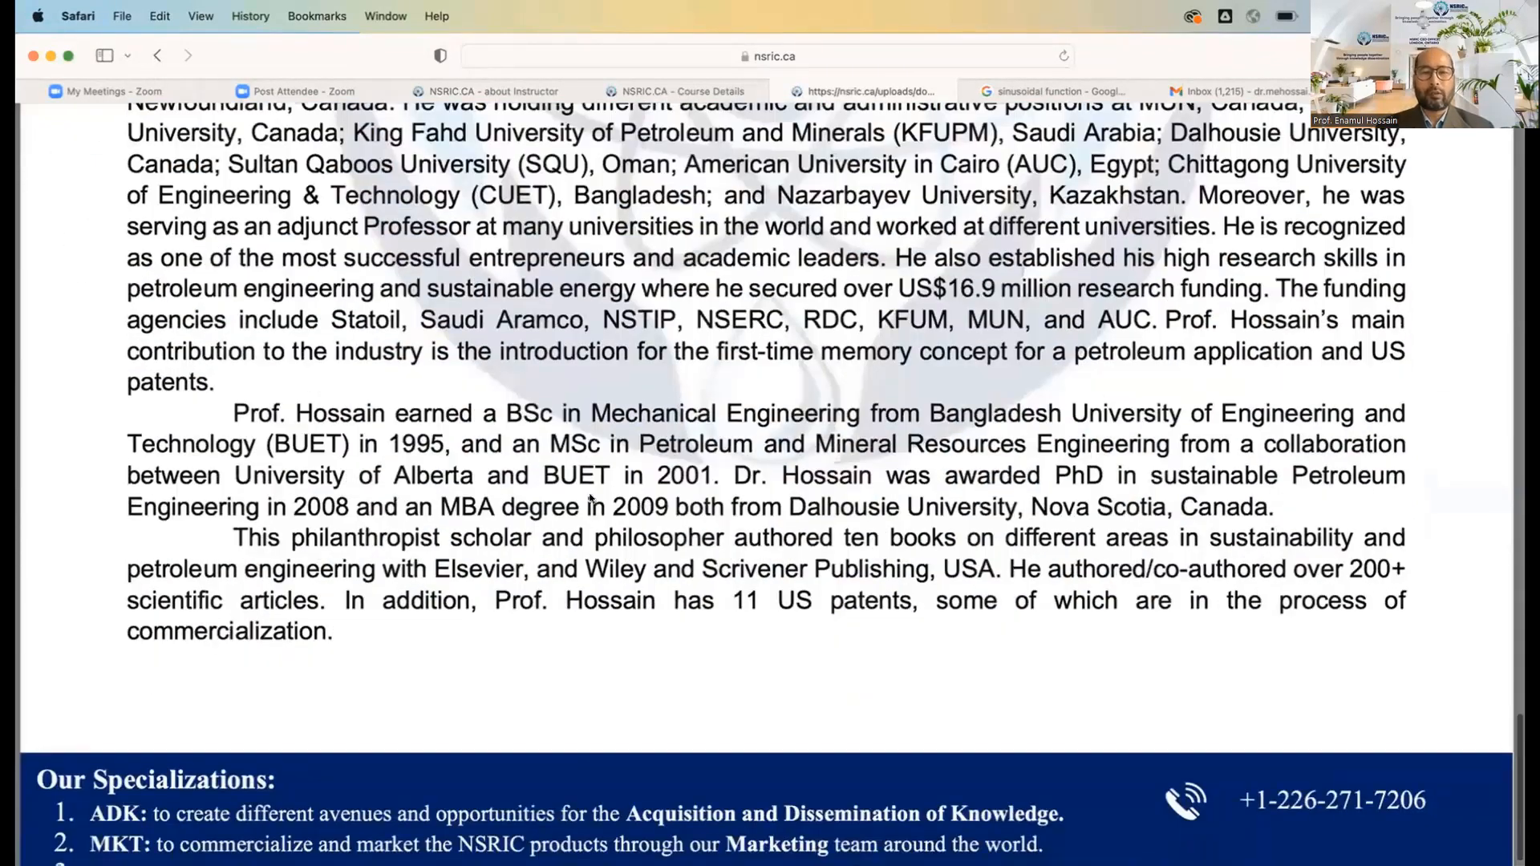
# - Return from the template document to the instructor dashboard and find the course preparation documents section
pyautogui.scroll(20, 626, 508)
pyautogui.hscroll(-5, 772, 412)
pyautogui.click(201, 418)
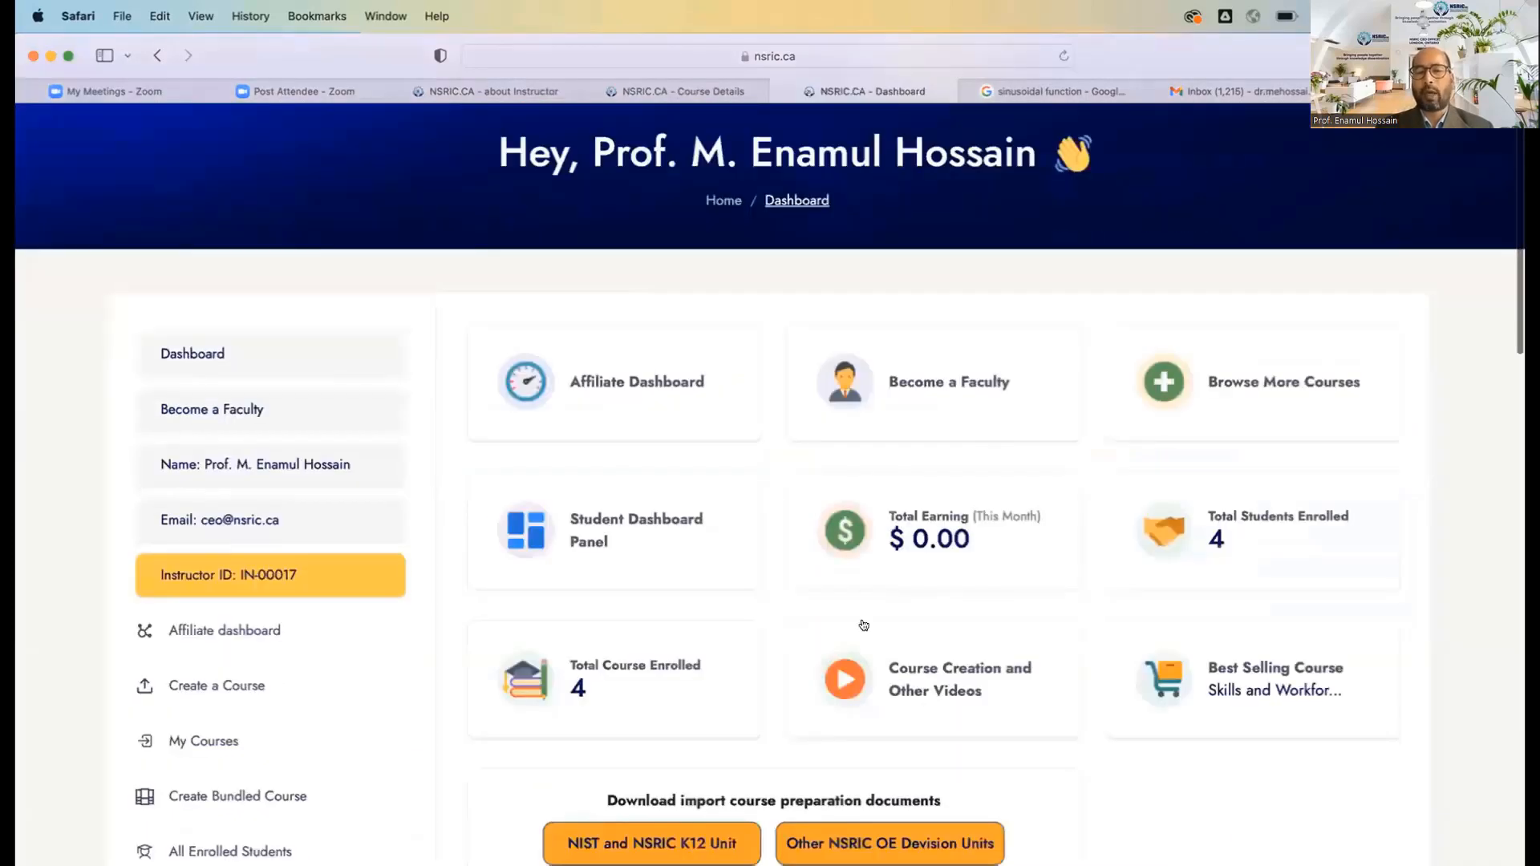
pyautogui.scroll(-3, 858, 625)
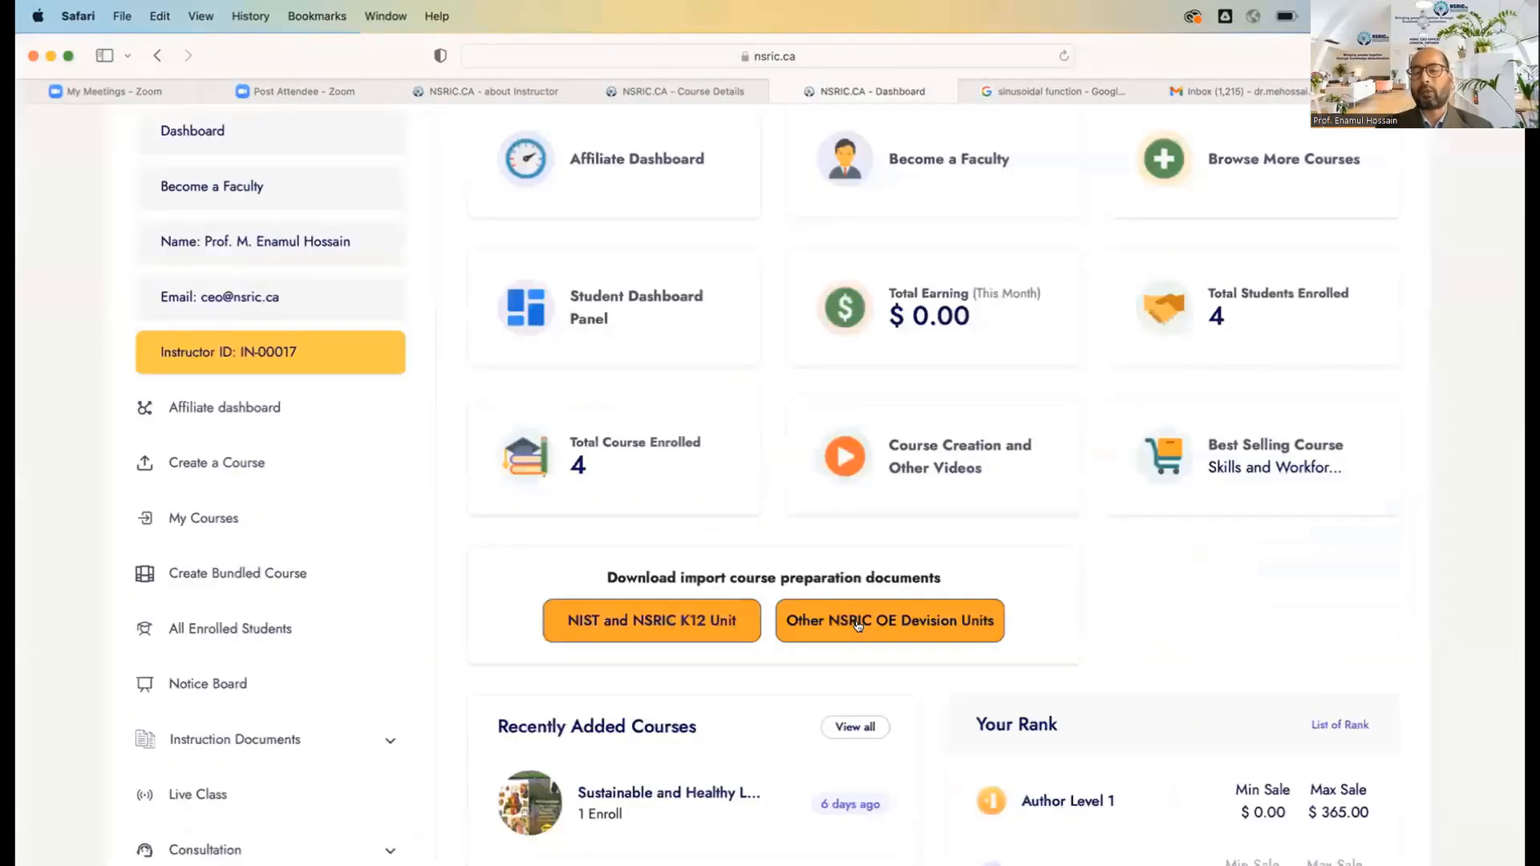
# - Open the Other NSRIC OE Devision Units documents and read the descriptions through the Bundled Courses Program Template
pyautogui.click(862, 623)
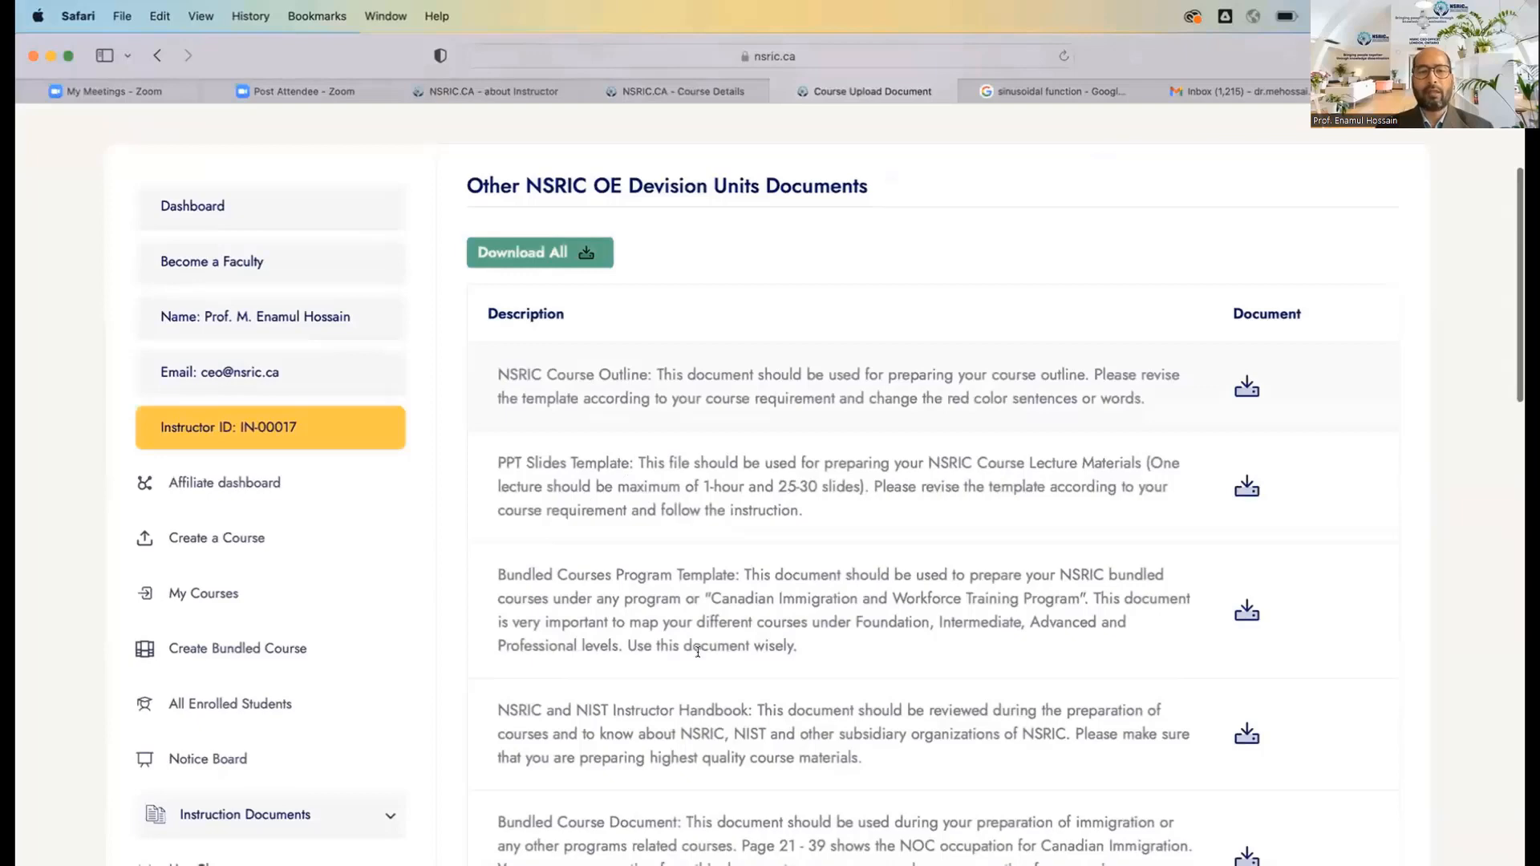
pyautogui.scroll(-4, 697, 652)
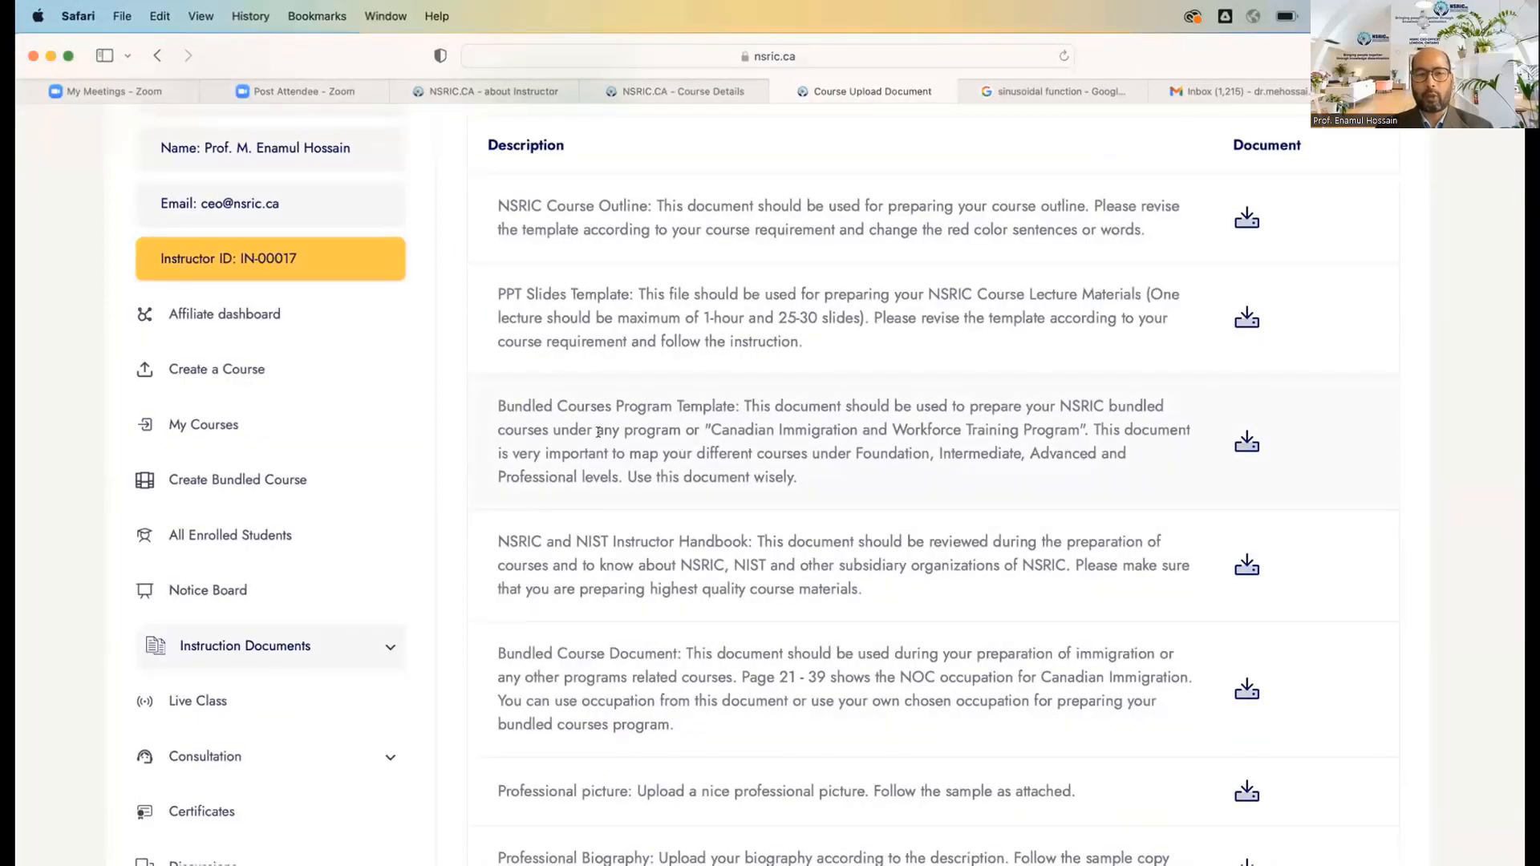
pyautogui.tripleClick(565, 426)
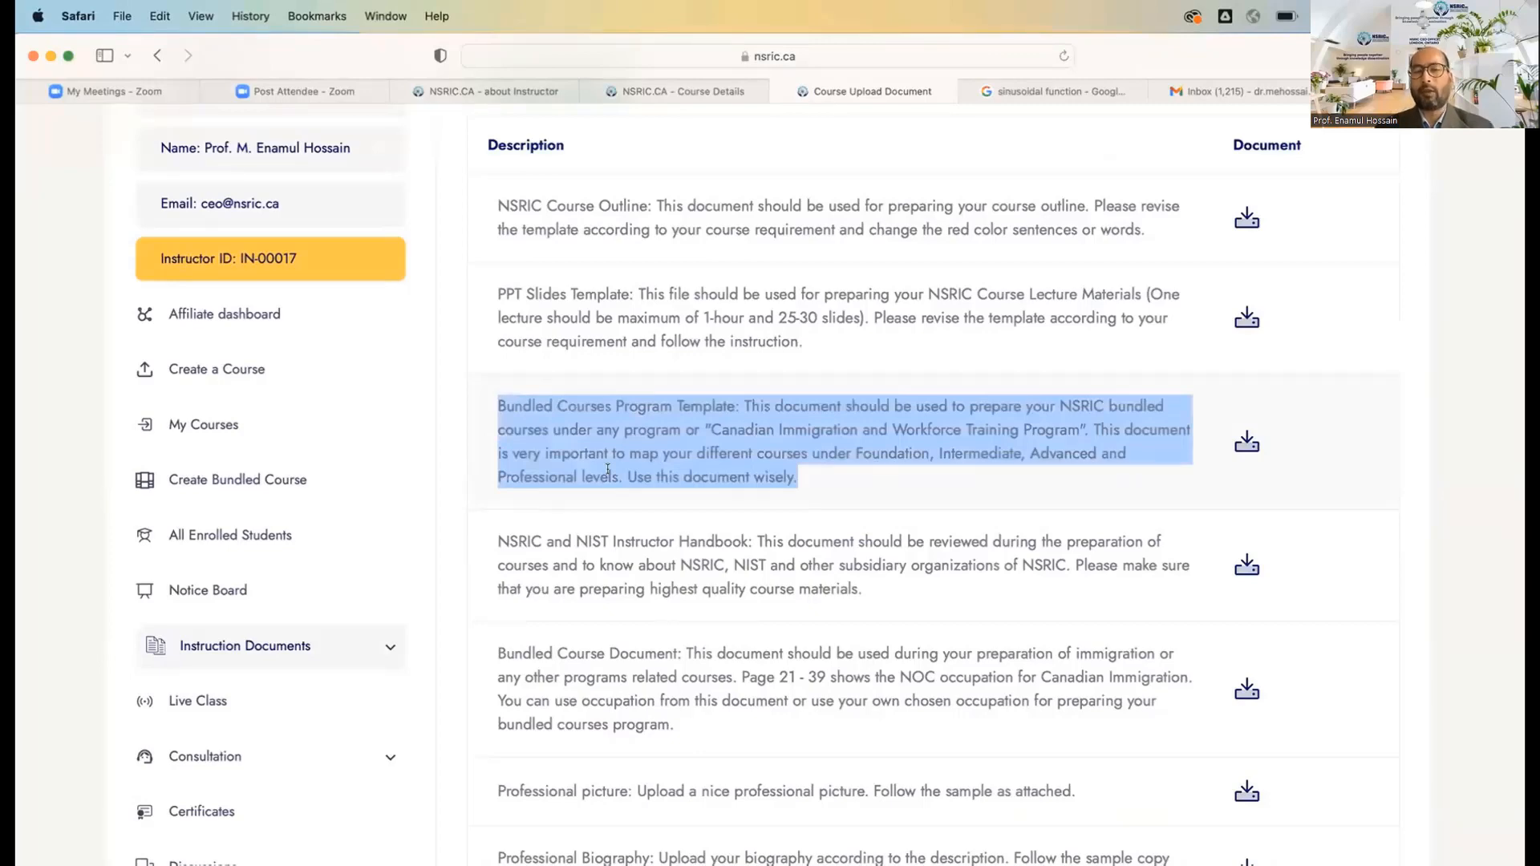
pyautogui.scroll(-3, 608, 469)
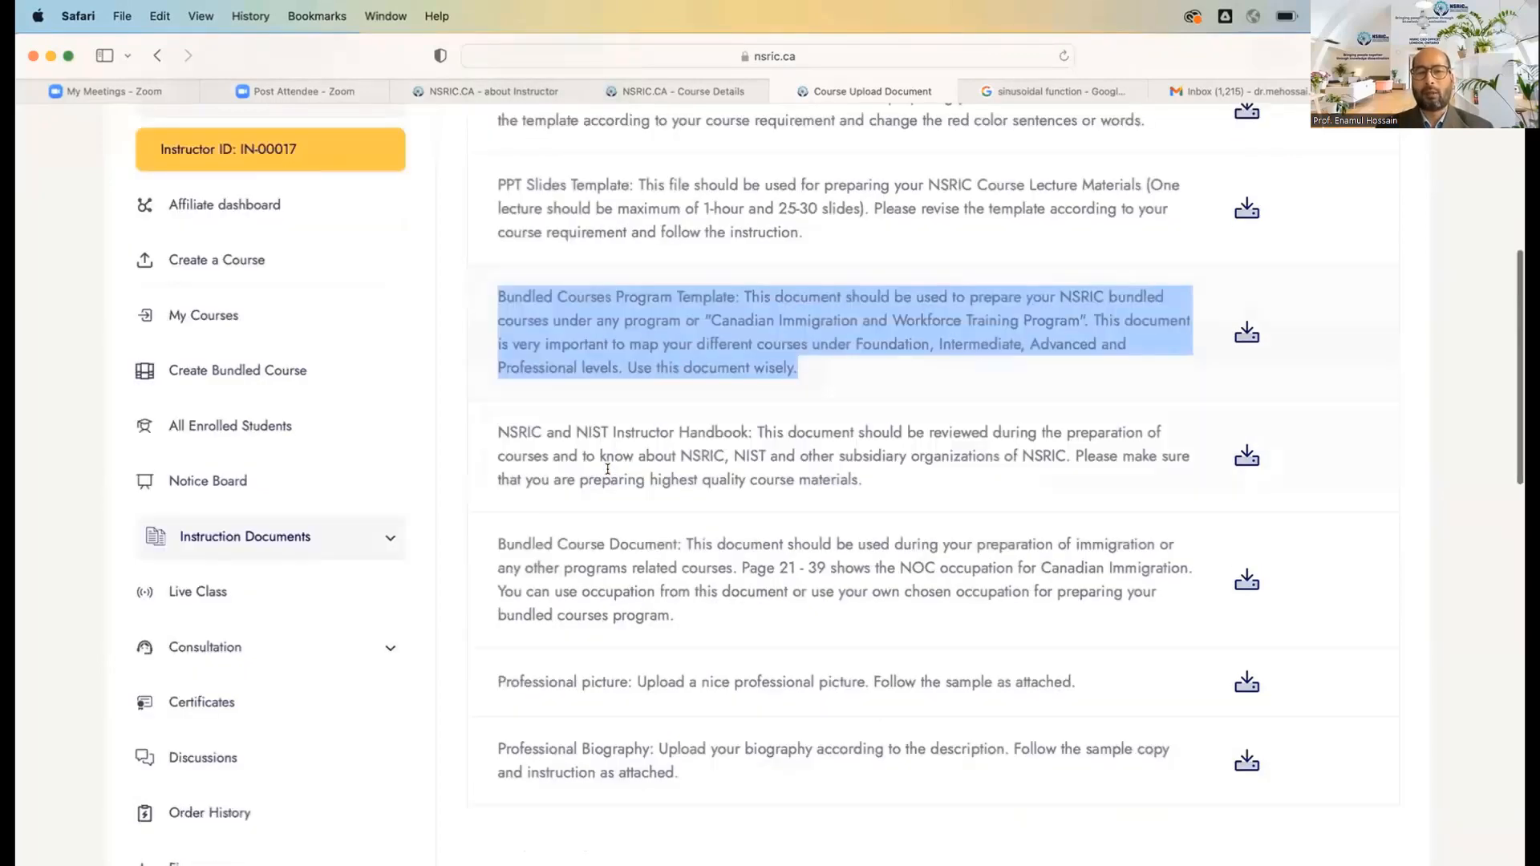
# - Read the NSRIC and NIST Instructor Handbook description and the remaining document entries down to Professional Biography
pyautogui.scroll(-3, 609, 469)
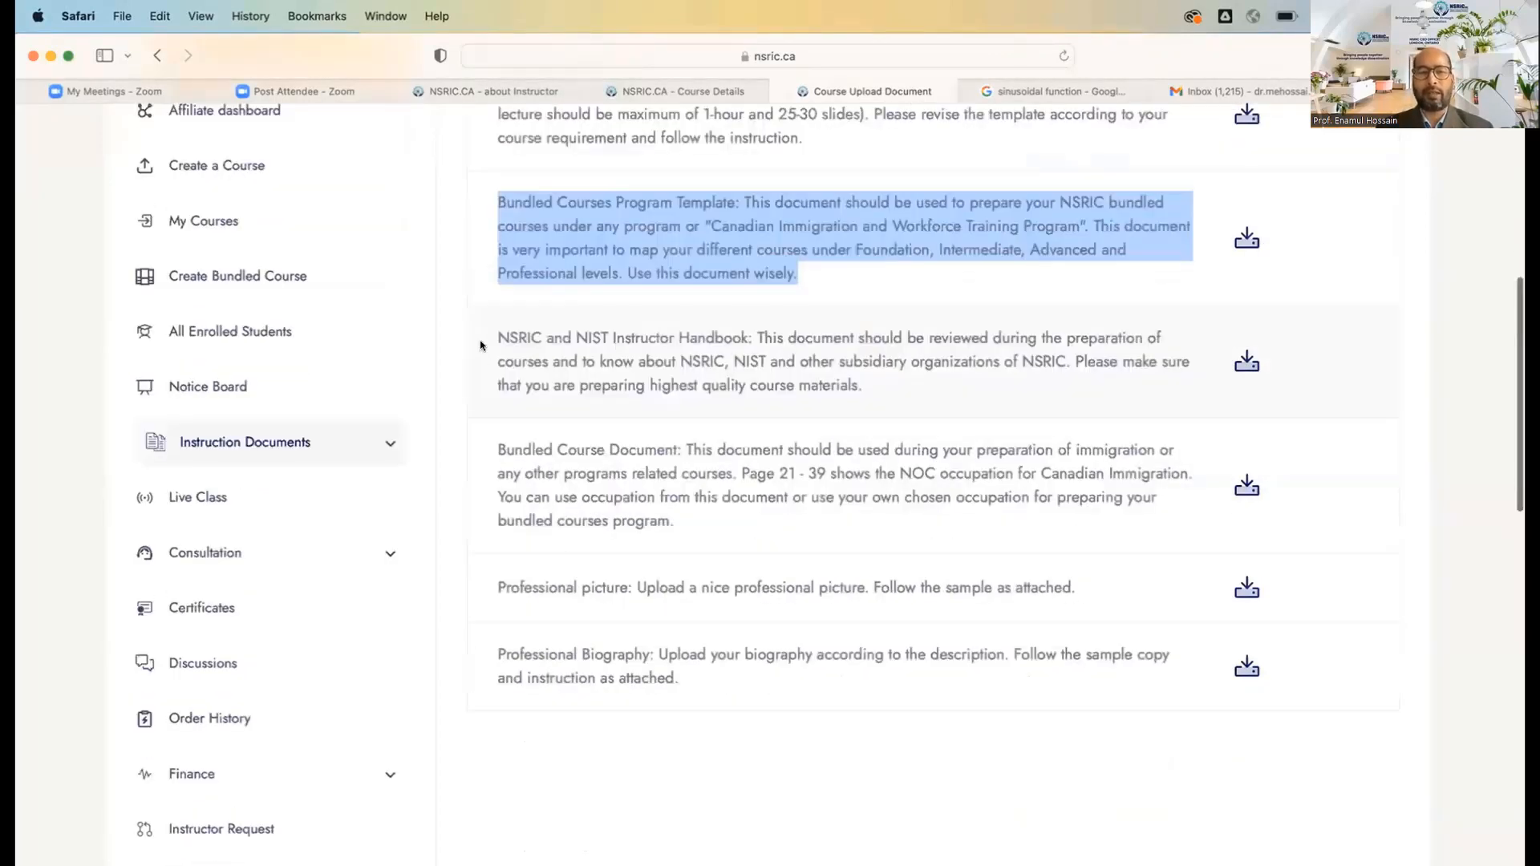
pyautogui.click(762, 335)
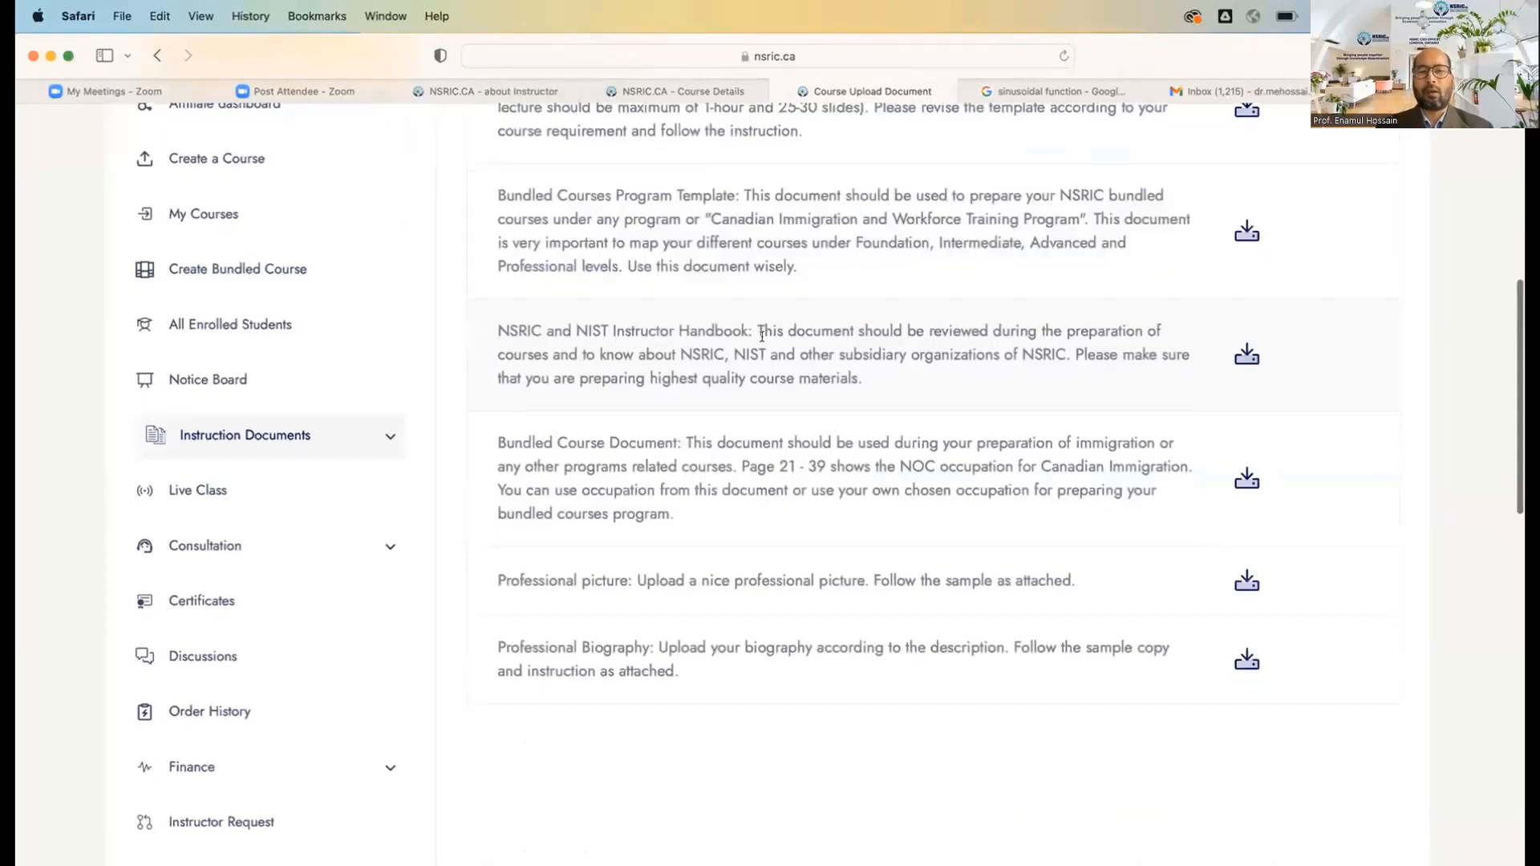
pyautogui.tripleClick(888, 377)
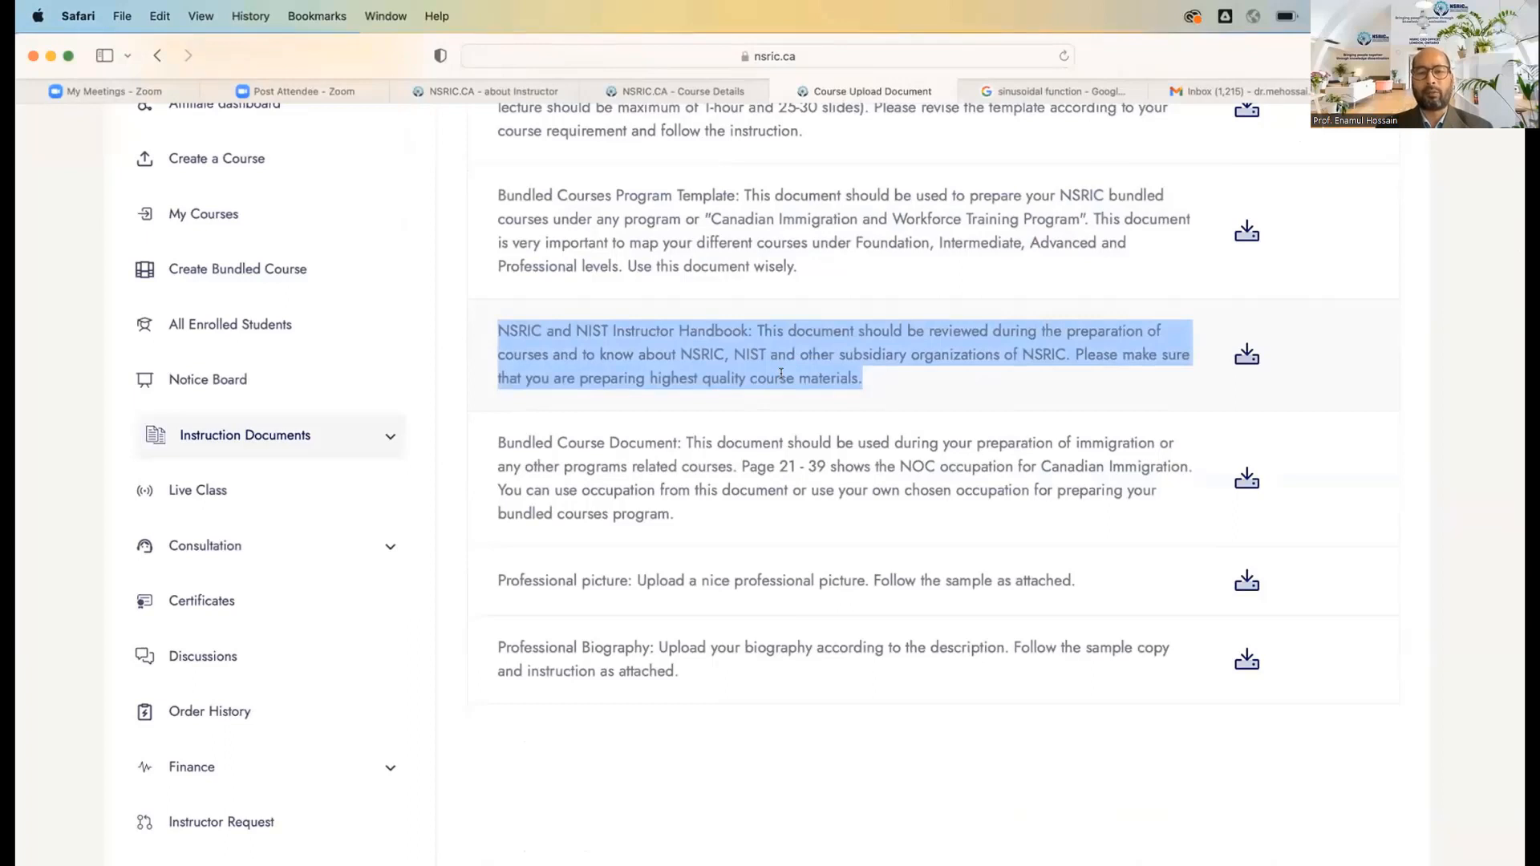
pyautogui.scroll(-1, 780, 374)
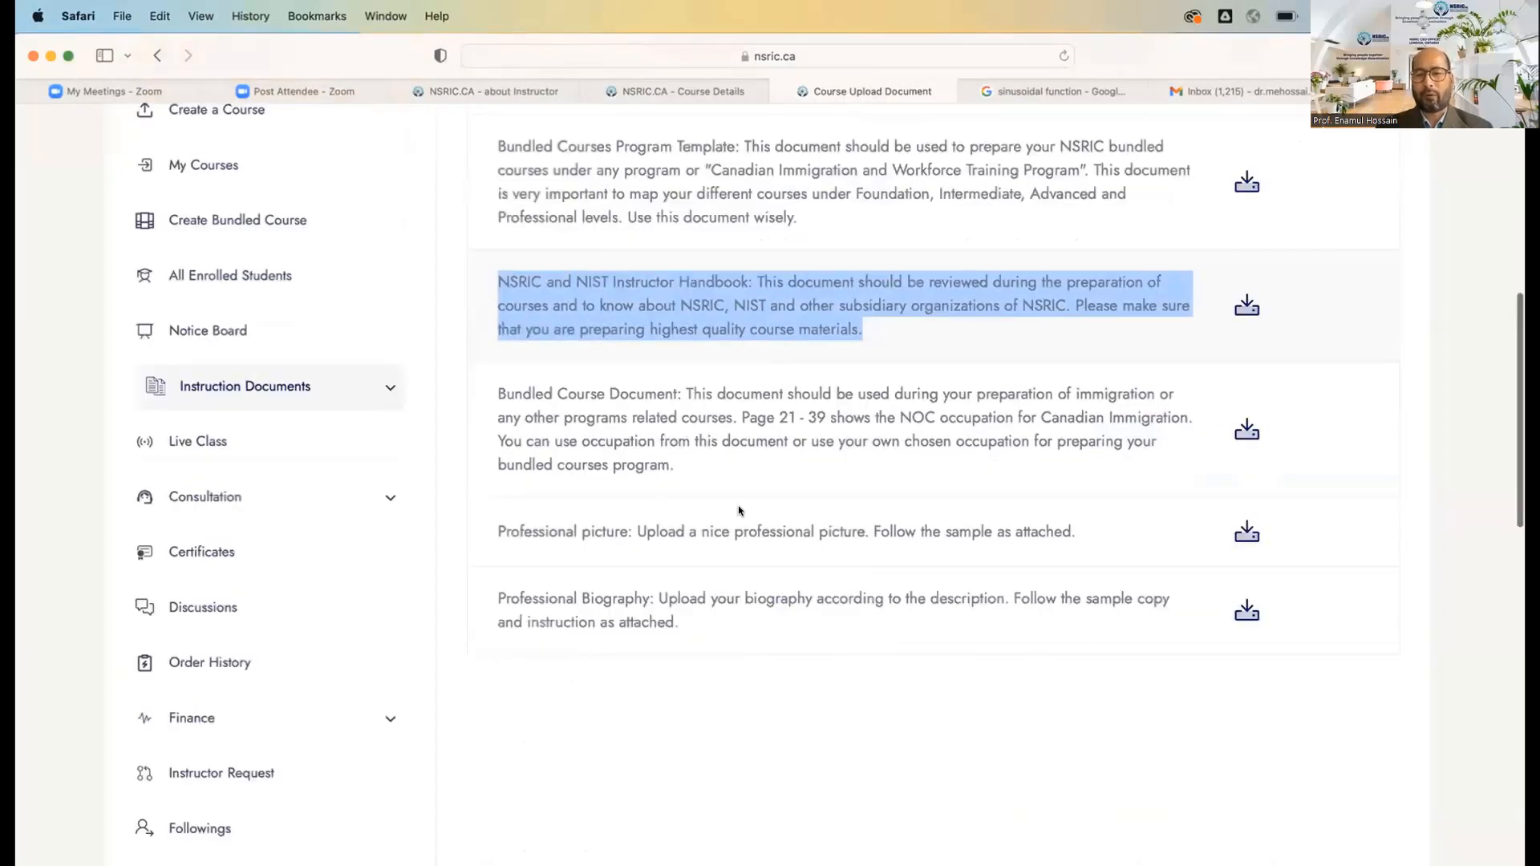
pyautogui.scroll(-1, 958, 505)
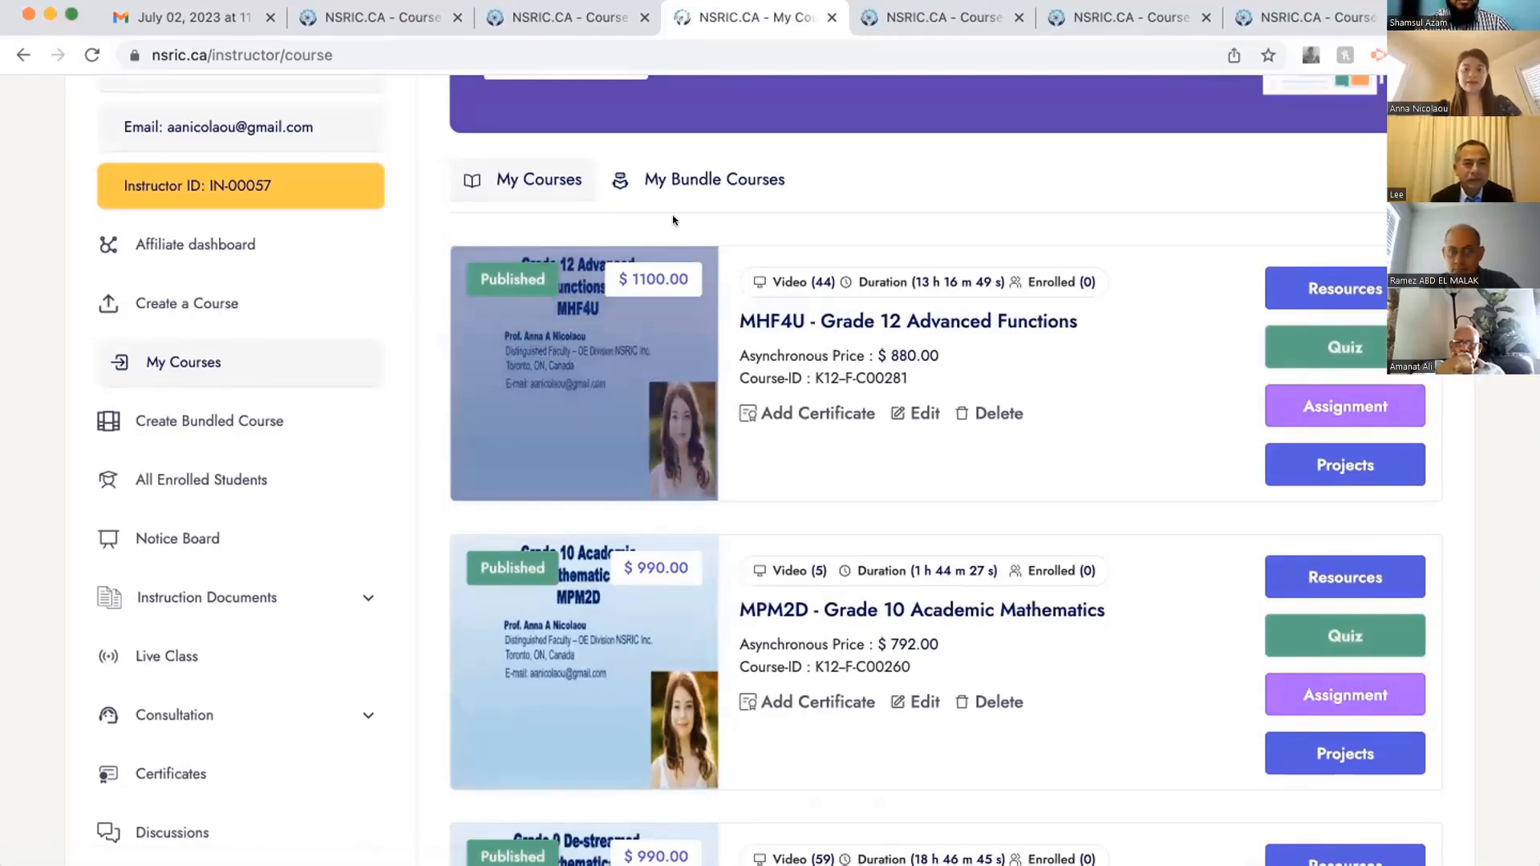
# - Open the blank course creation form and look over its Course Overview stage and Course Details fields
pyautogui.click(170, 294)
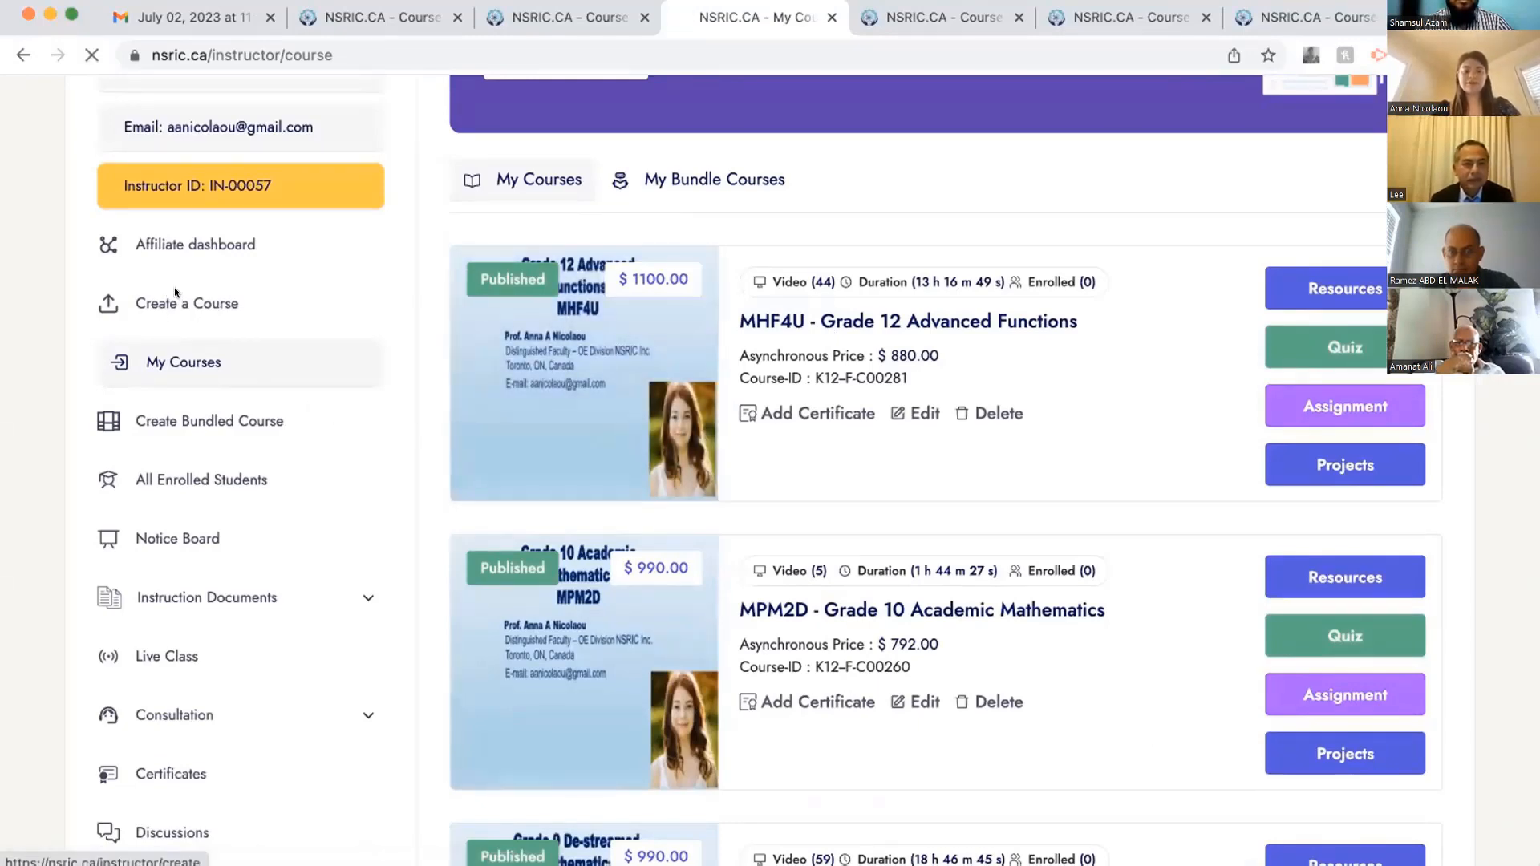
pyautogui.scroll(-5, 756, 599)
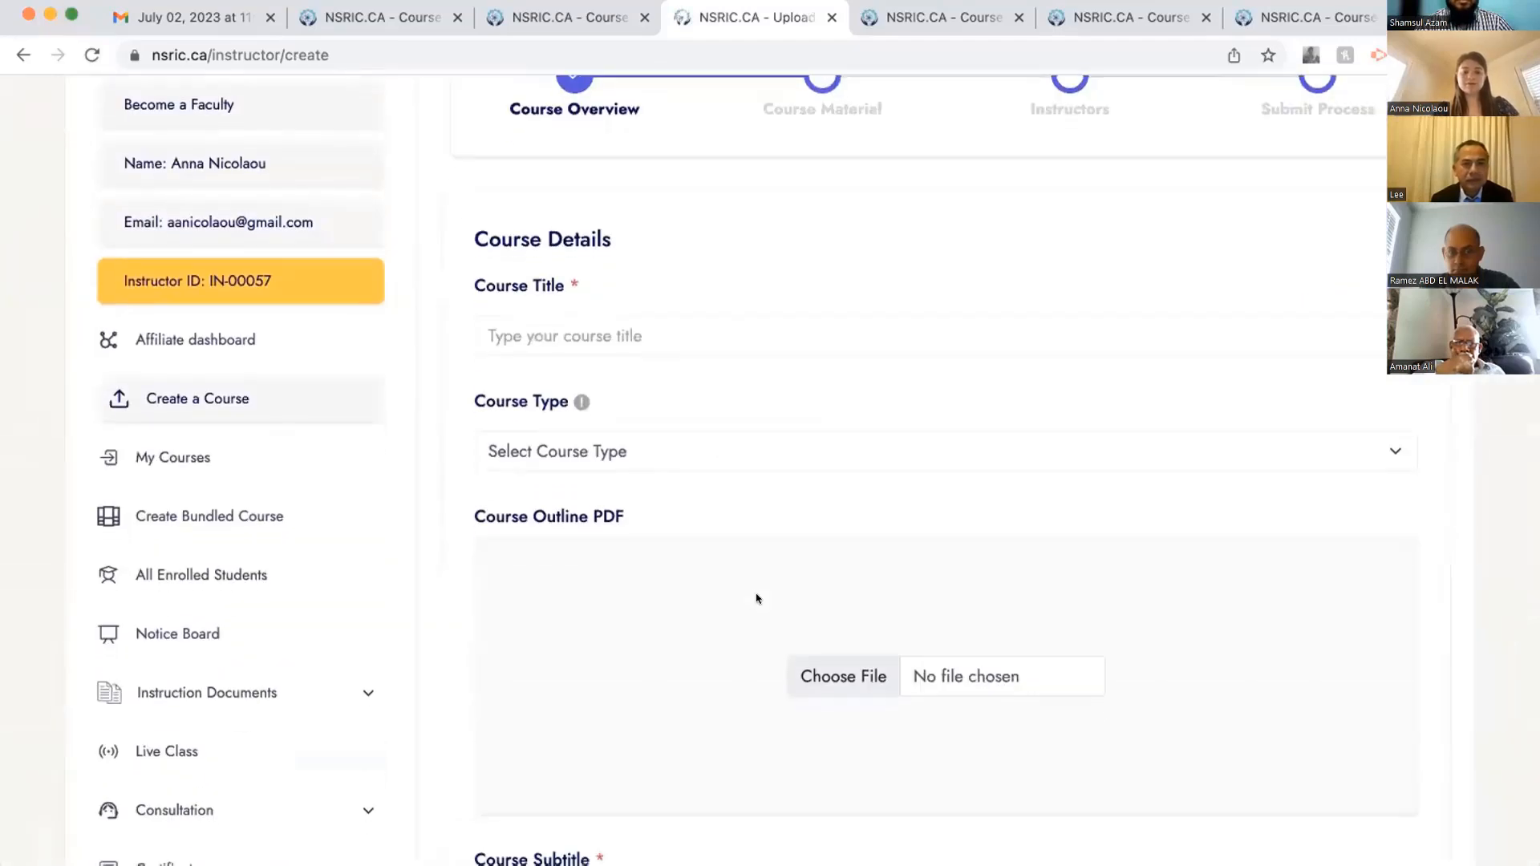
pyautogui.scroll(-5, 756, 598)
pyautogui.scroll(8, 757, 598)
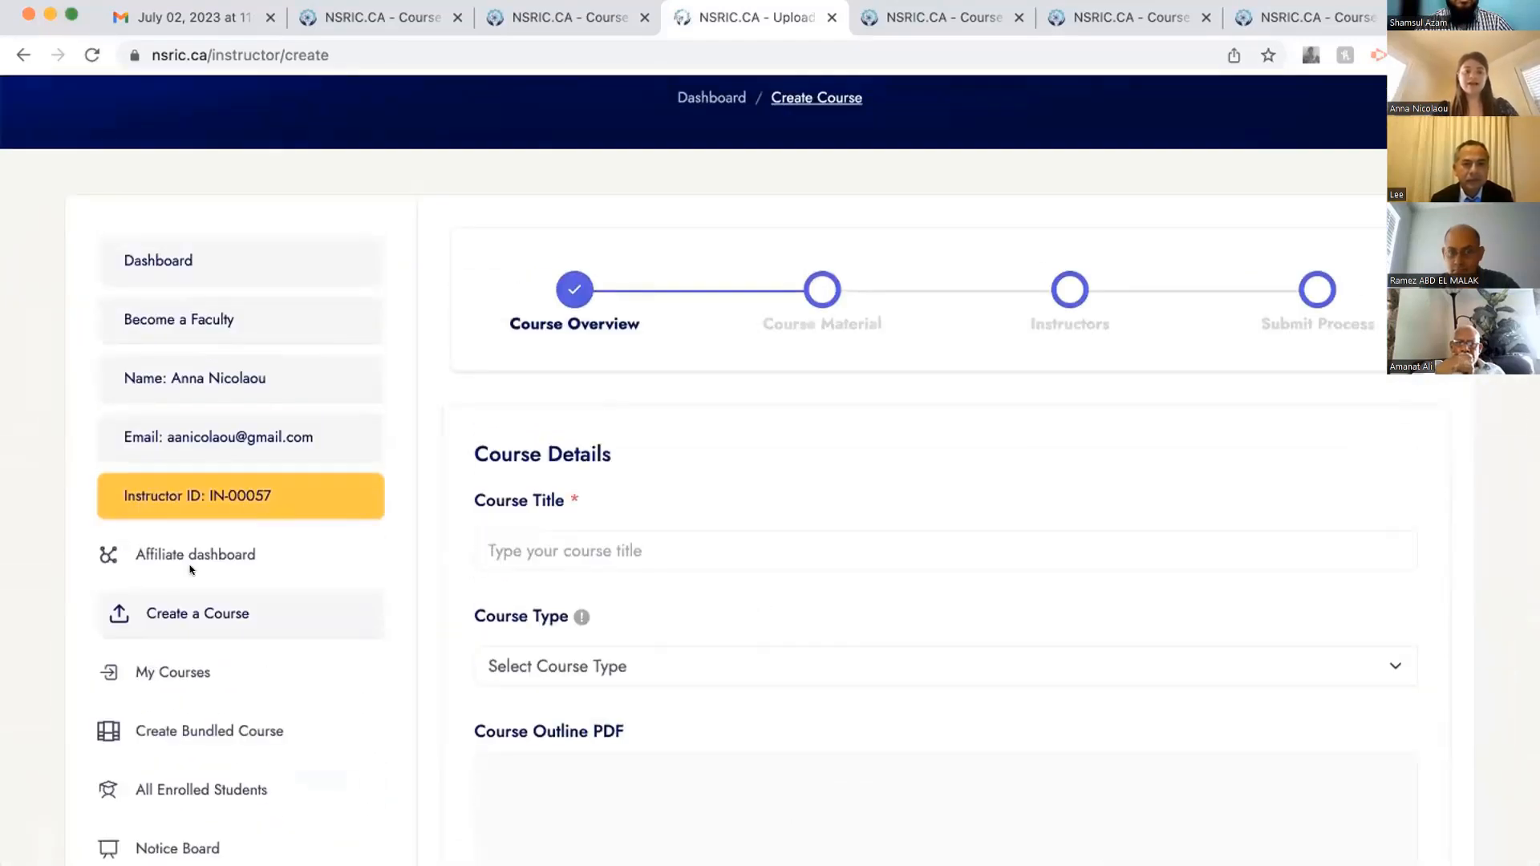
pyautogui.click(150, 607)
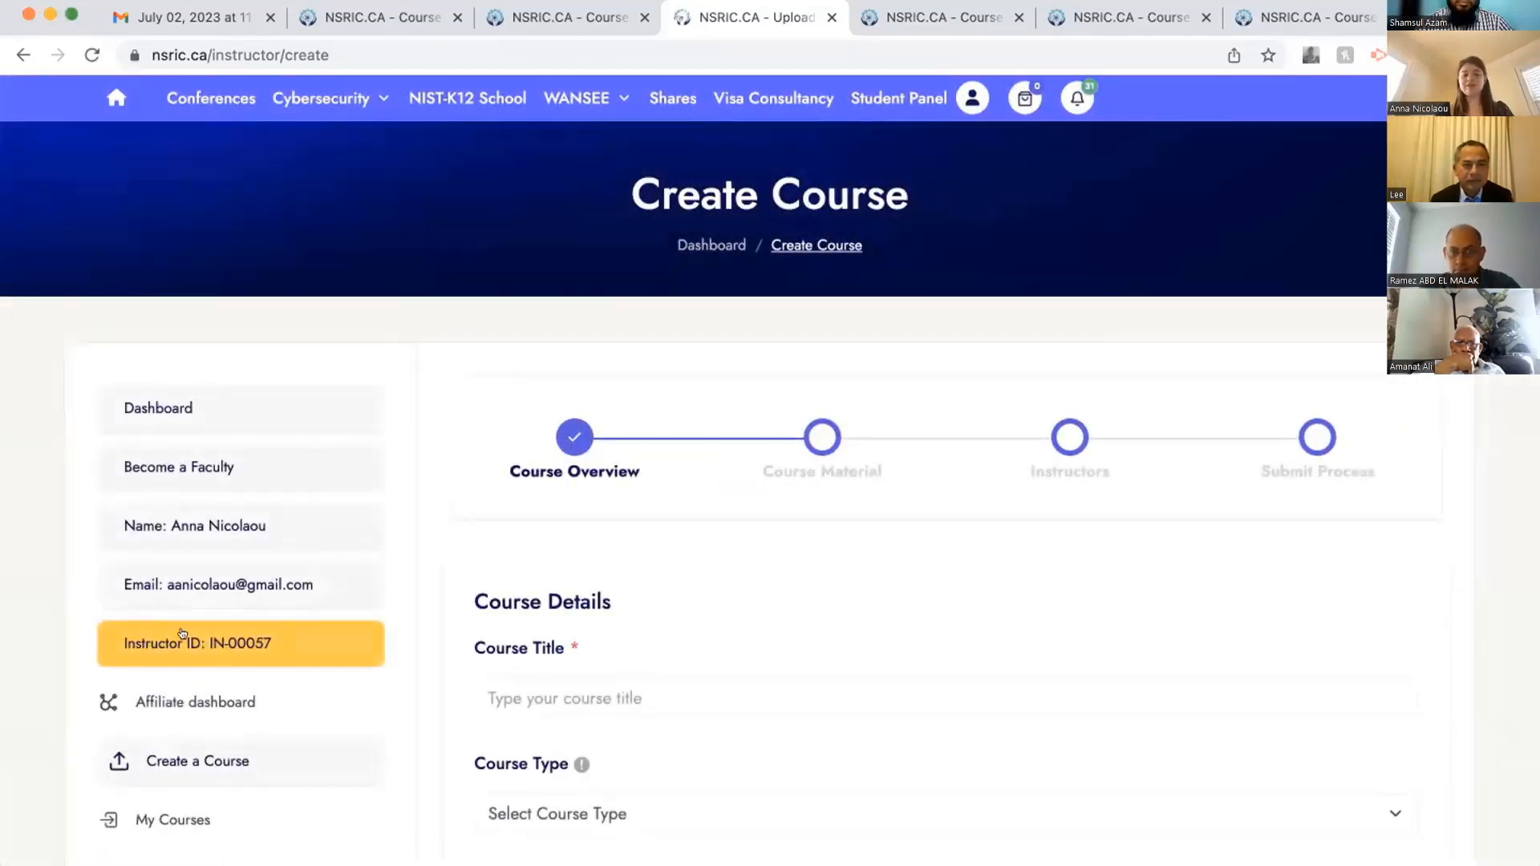
pyautogui.scroll(-1, 173, 710)
# - Look through the instructor's own course list and open MTH1W - Grade 9 De-streamed Mathematics for editing
pyautogui.click(152, 740)
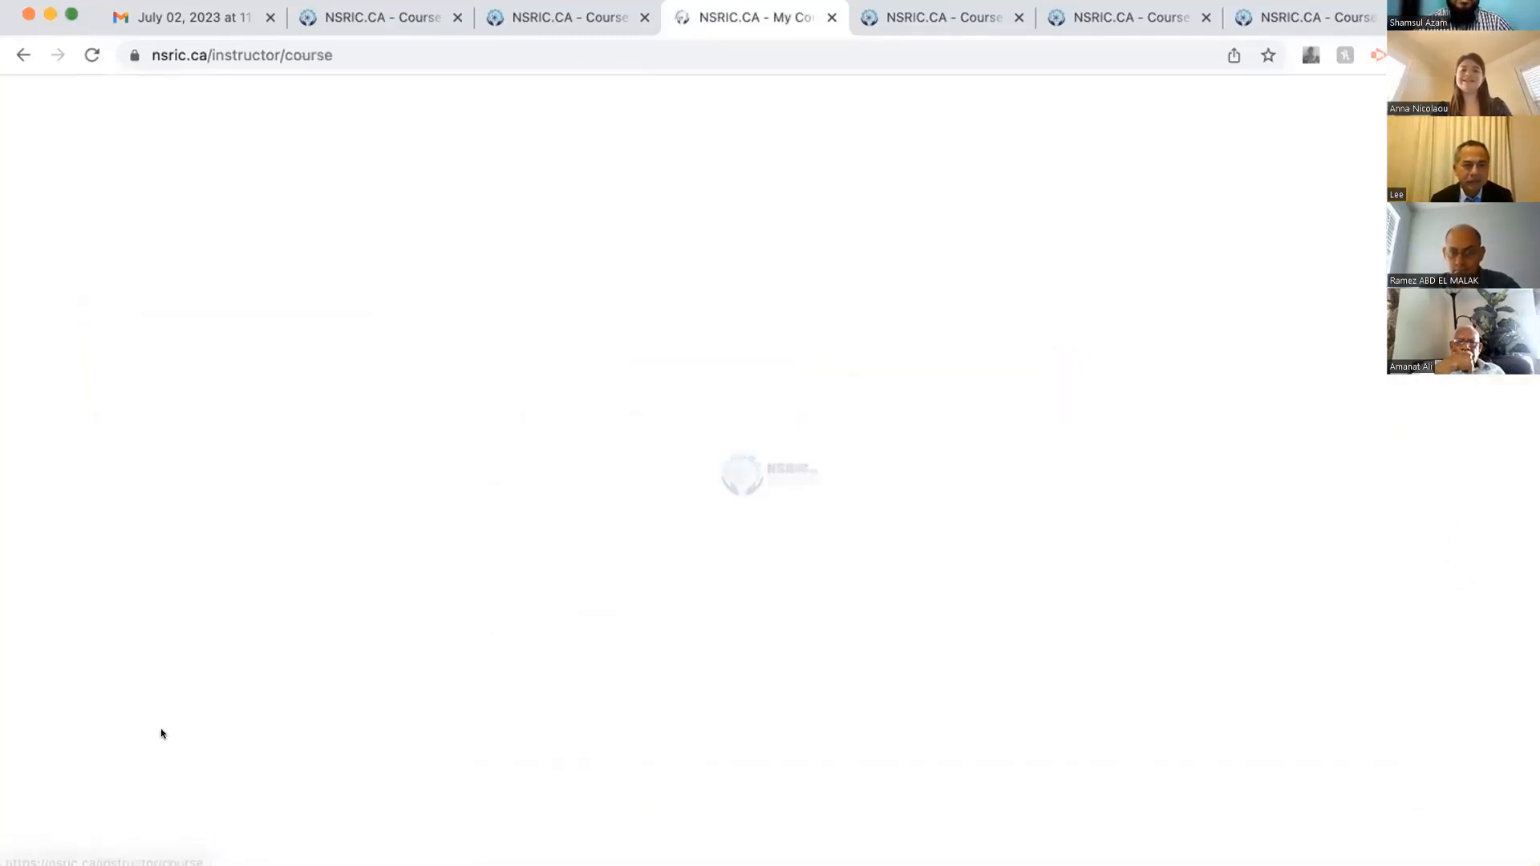
pyautogui.scroll(-1, 559, 588)
pyautogui.scroll(-5, 559, 588)
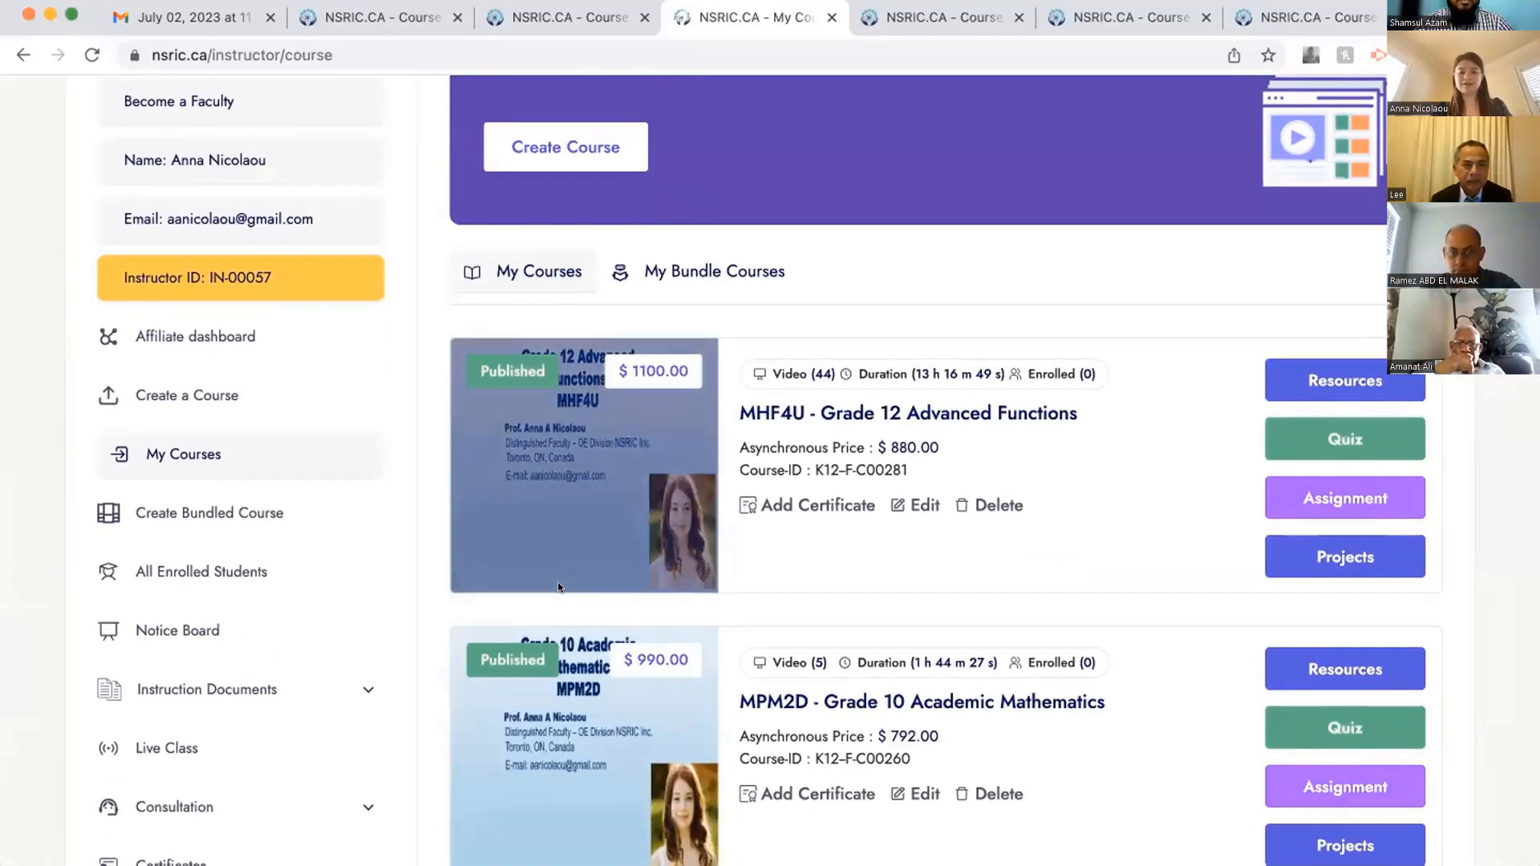
pyautogui.scroll(-15, 899, 513)
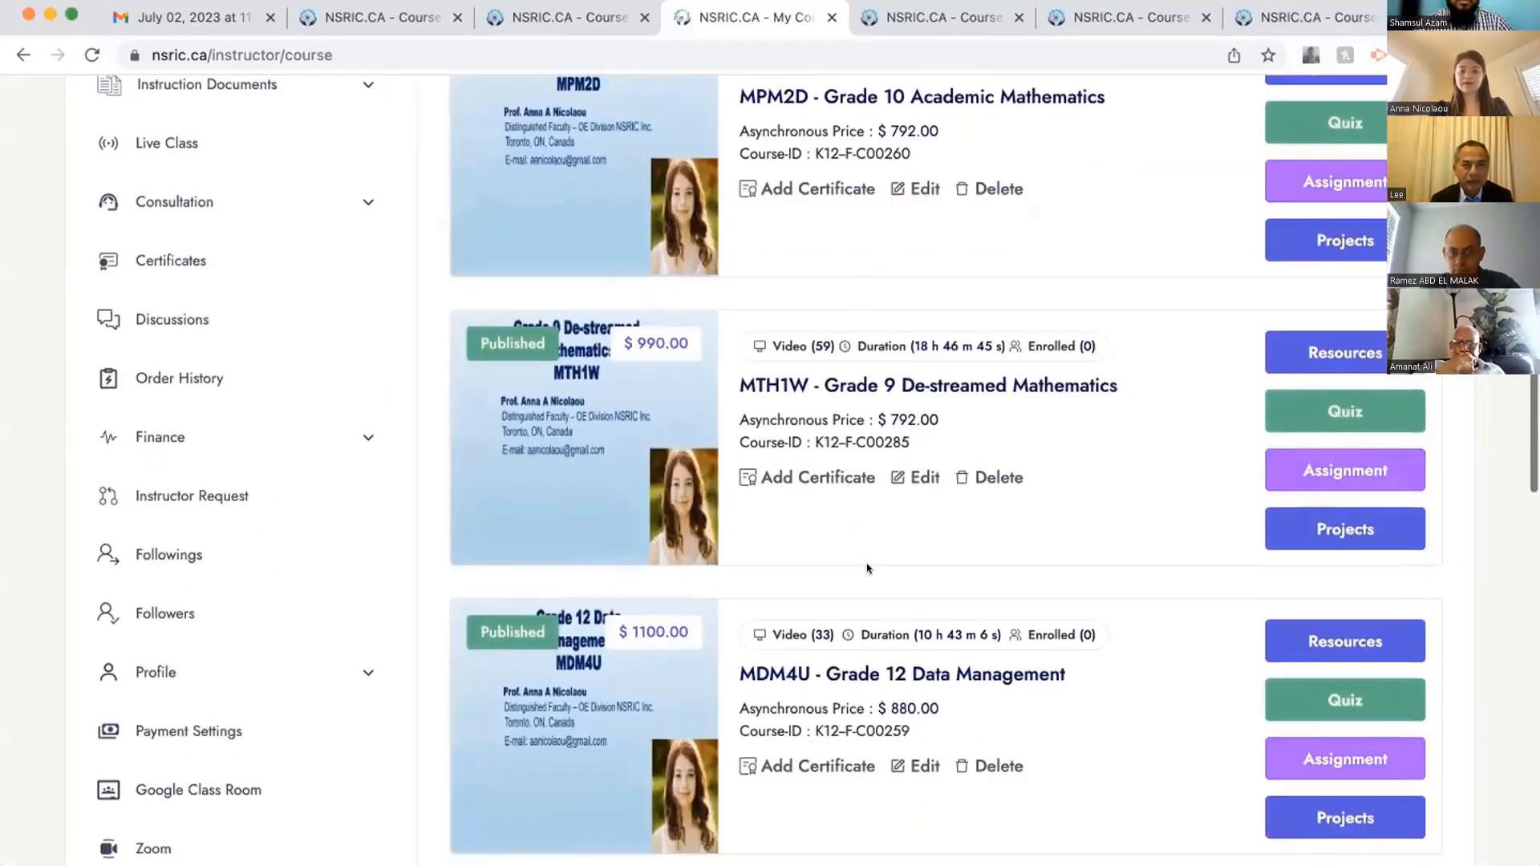
pyautogui.scroll(-2, 867, 564)
pyautogui.scroll(6, 867, 565)
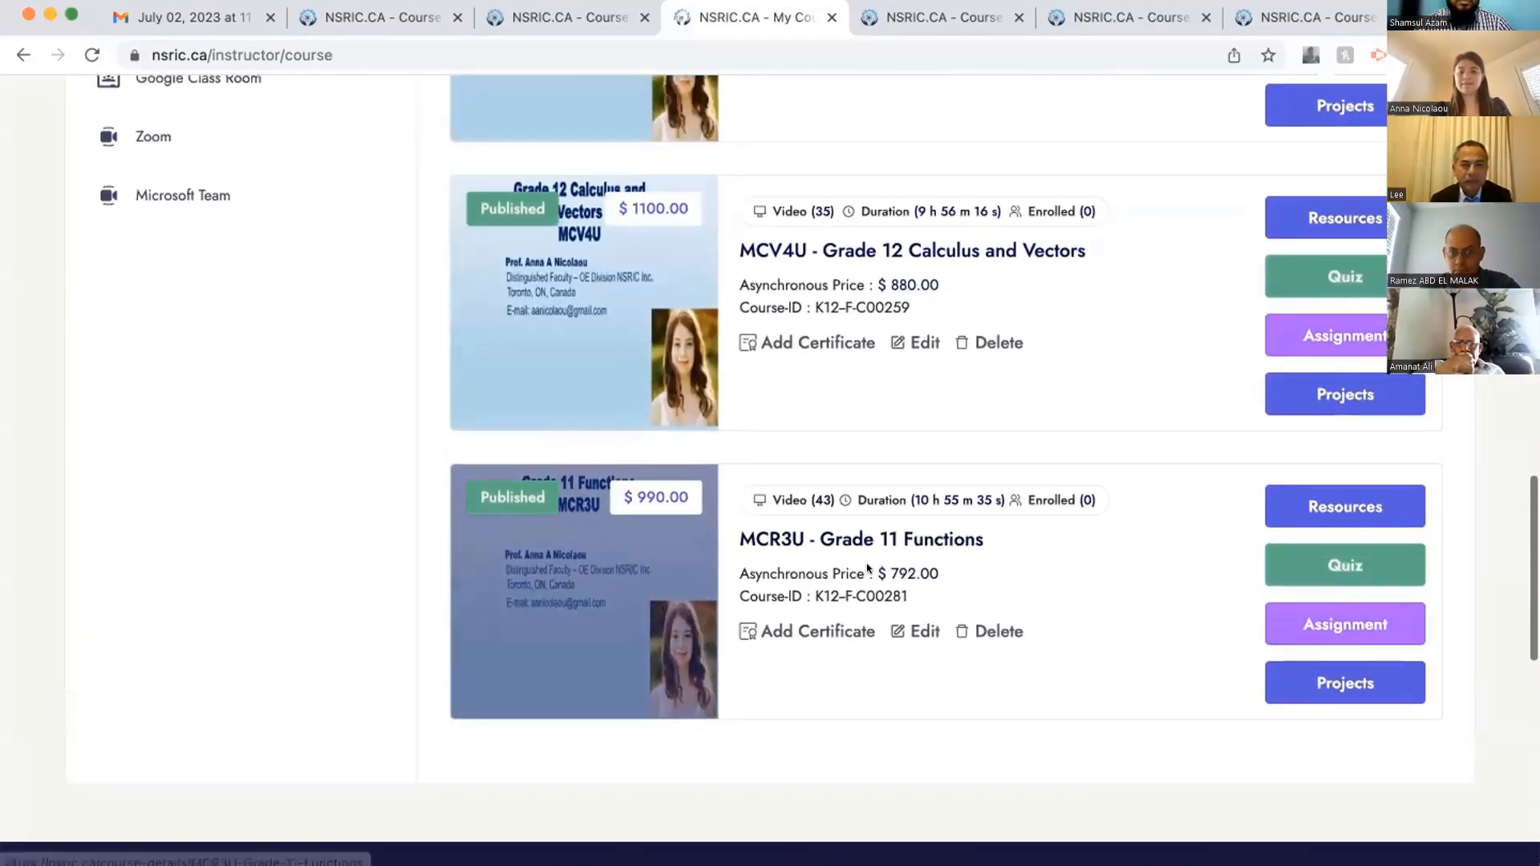
pyautogui.scroll(11, 867, 568)
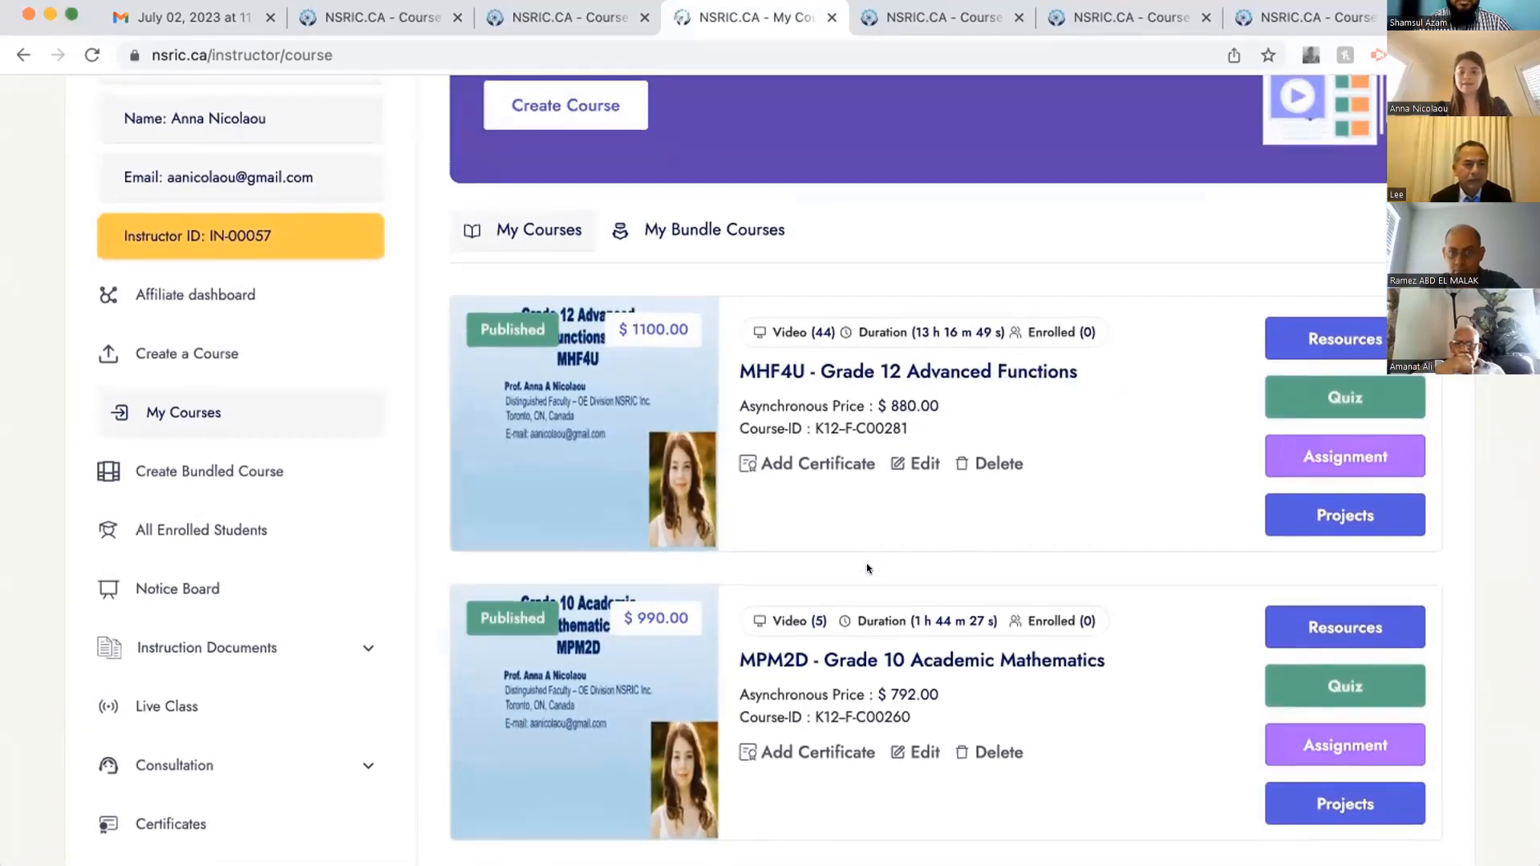
pyautogui.scroll(-5, 867, 568)
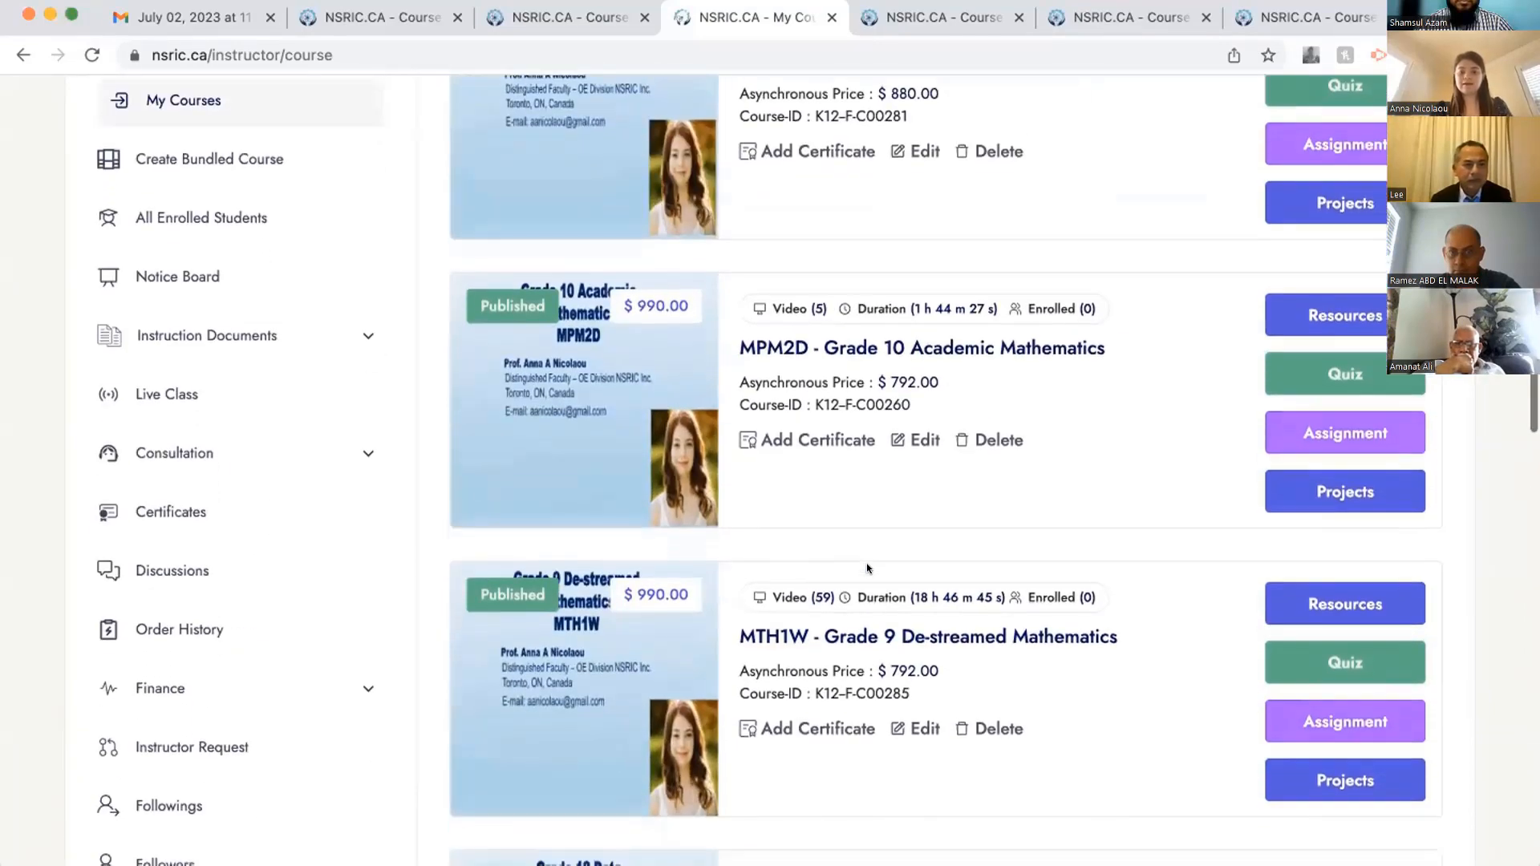
pyautogui.click(904, 729)
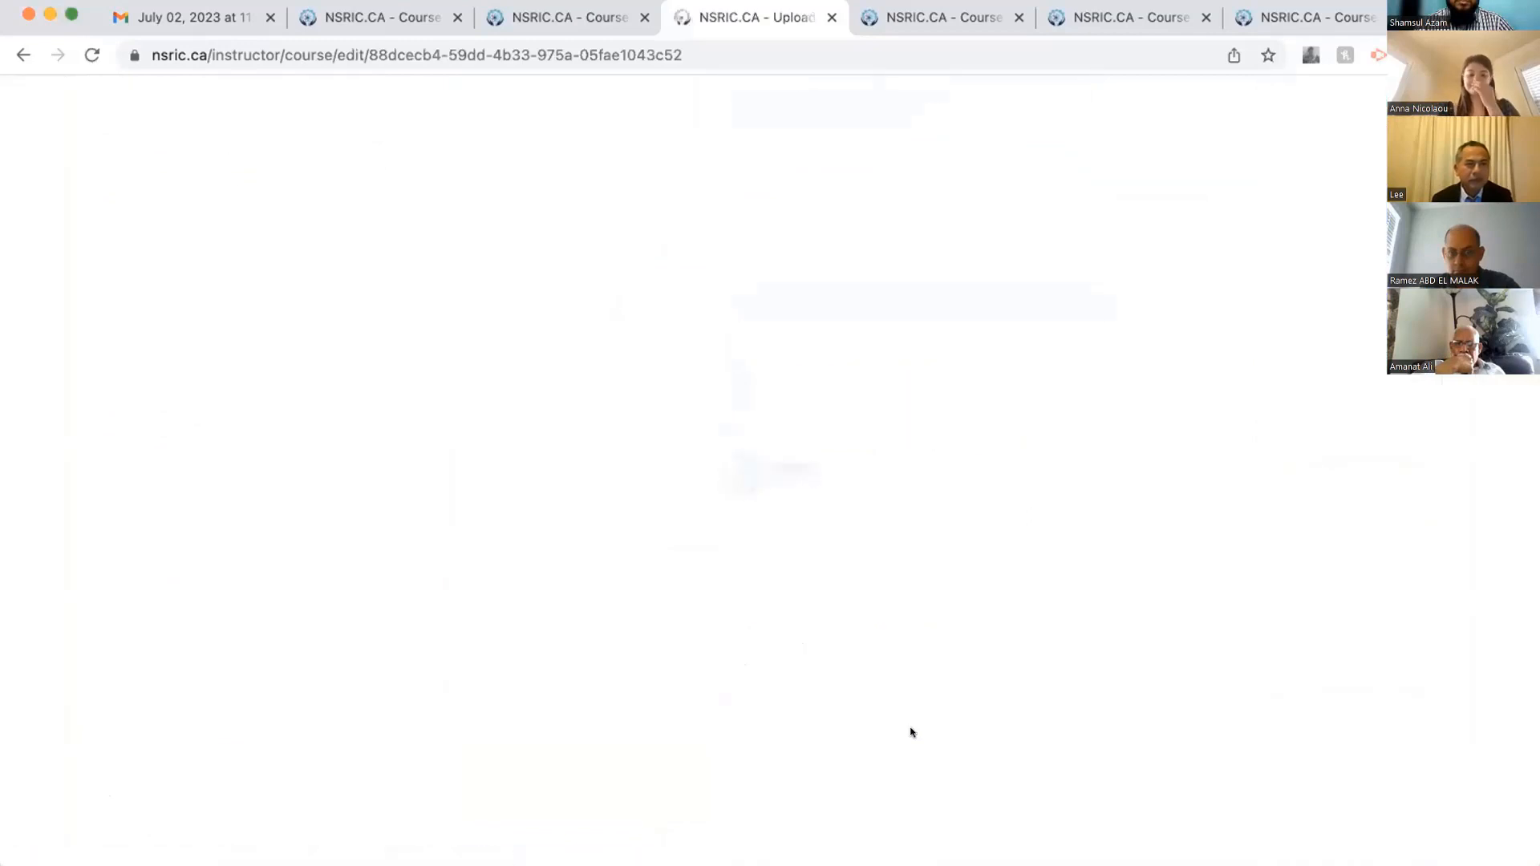
pyautogui.scroll(-3, 765, 582)
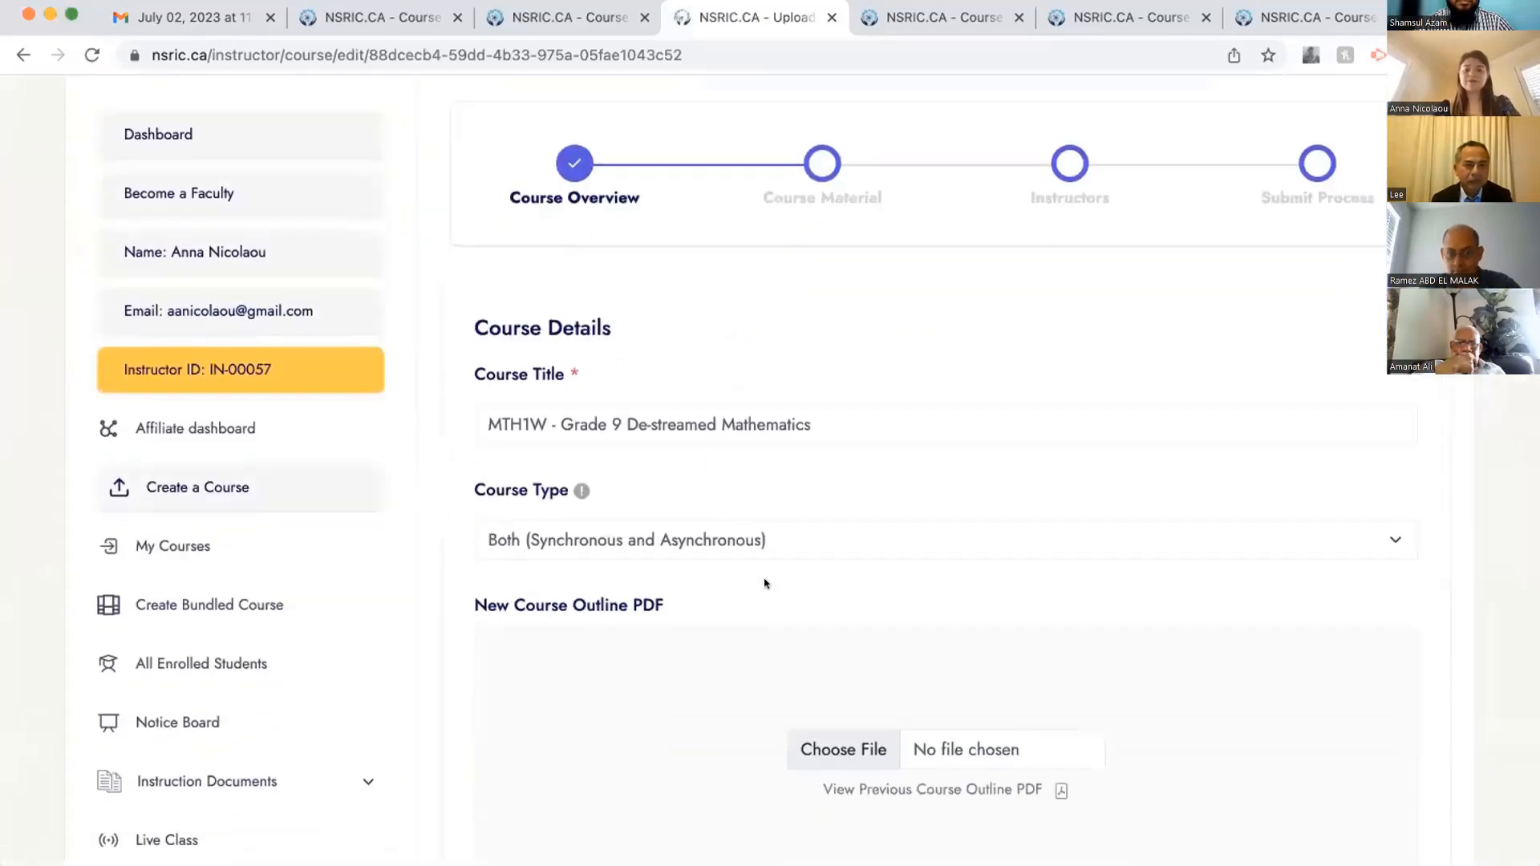
# - Examine the Course Title field and how the course code, grade and subject are written in it
pyautogui.click(482, 412)
pyautogui.moveTo(481, 413); pyautogui.dragTo(786, 415)
pyautogui.click(787, 415)
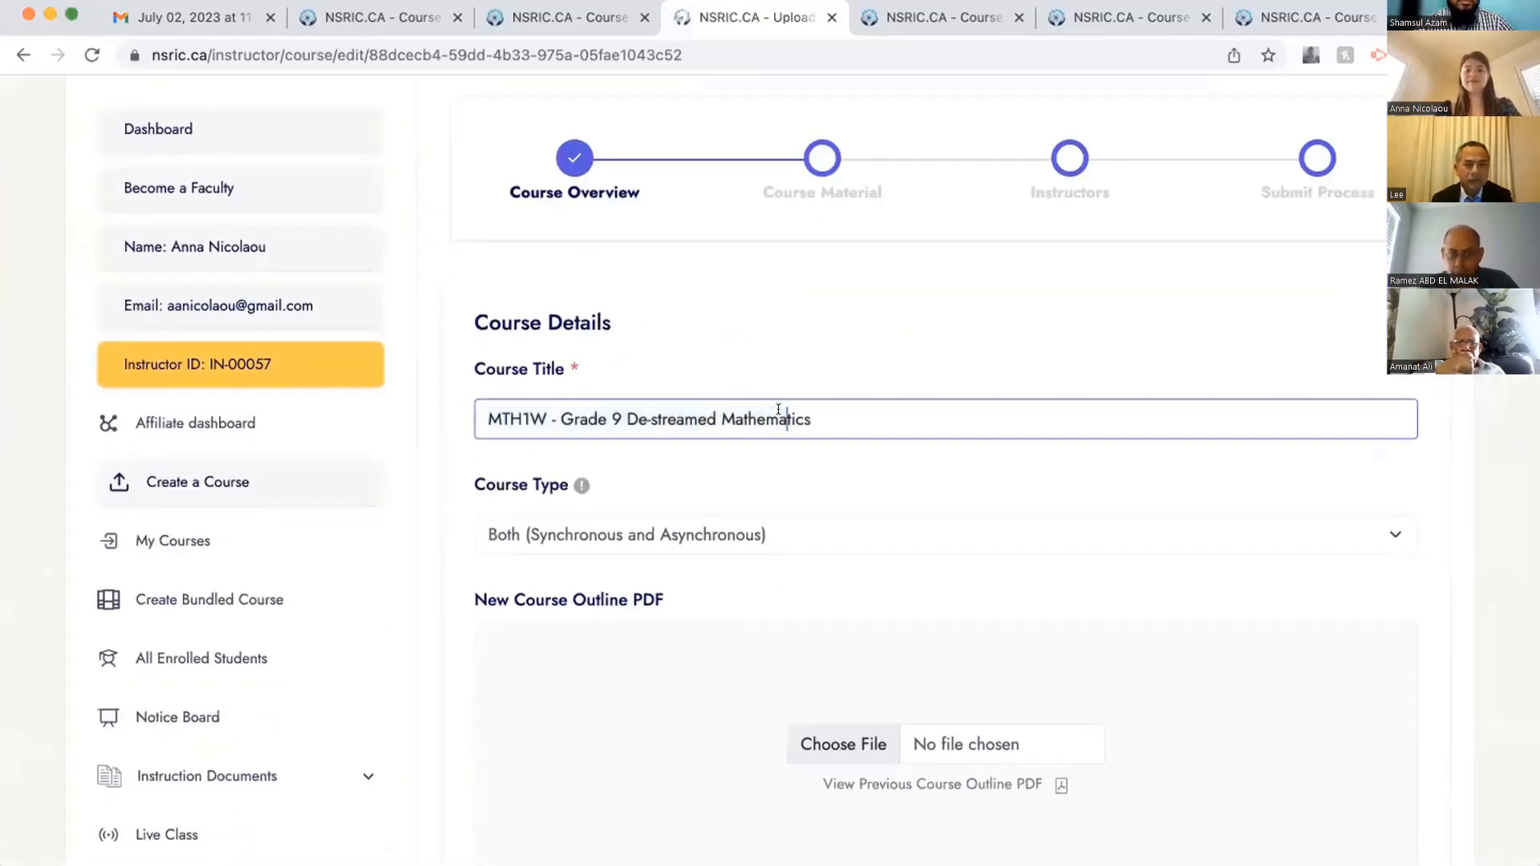
pyautogui.click(880, 415)
pyautogui.moveTo(815, 423); pyautogui.dragTo(441, 409)
pyautogui.click(476, 382)
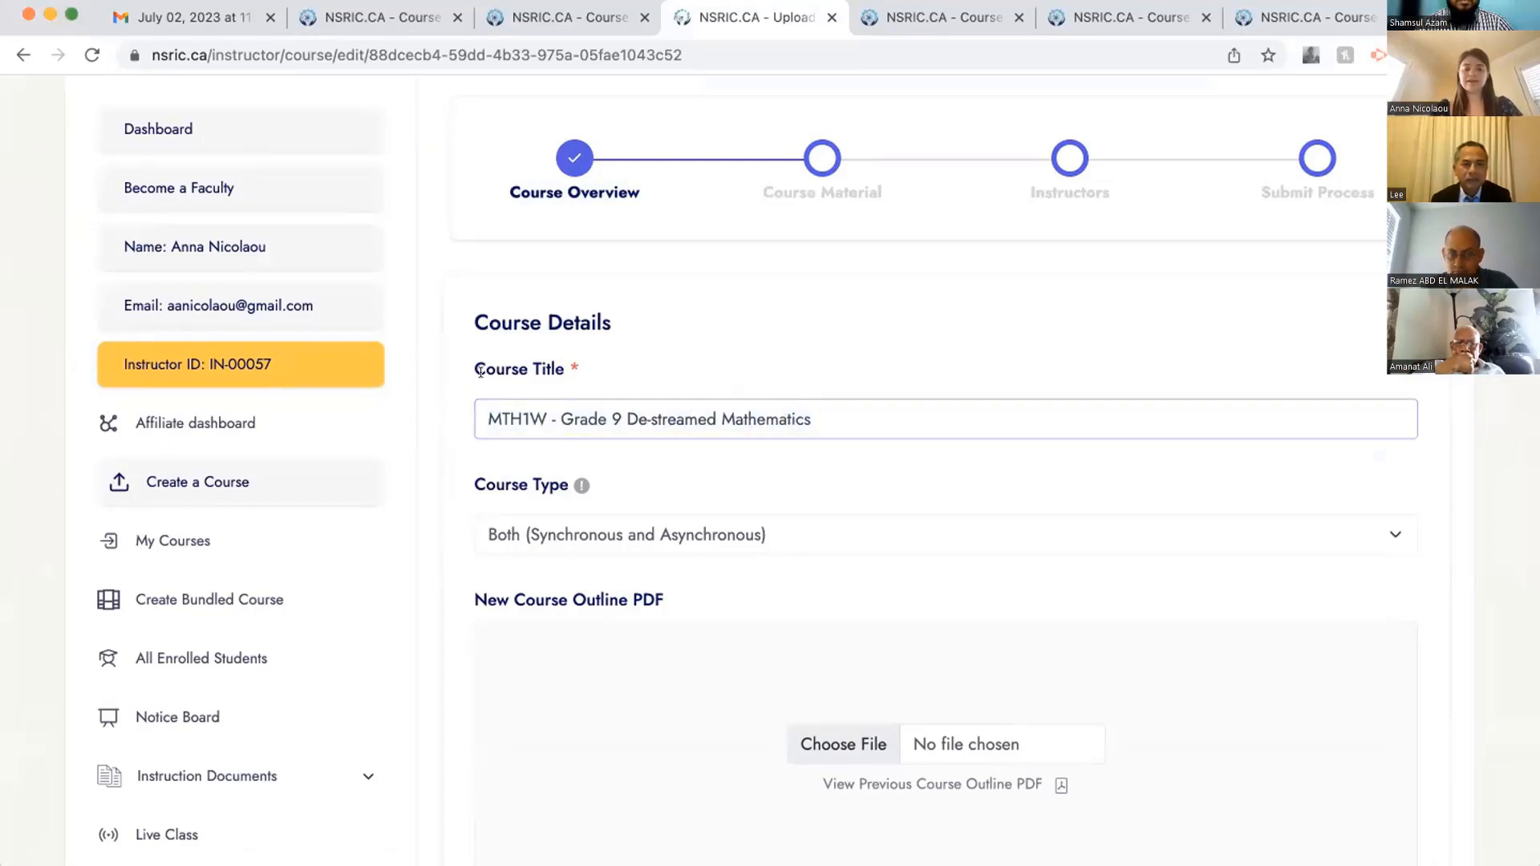
pyautogui.moveTo(481, 358); pyautogui.dragTo(573, 365)
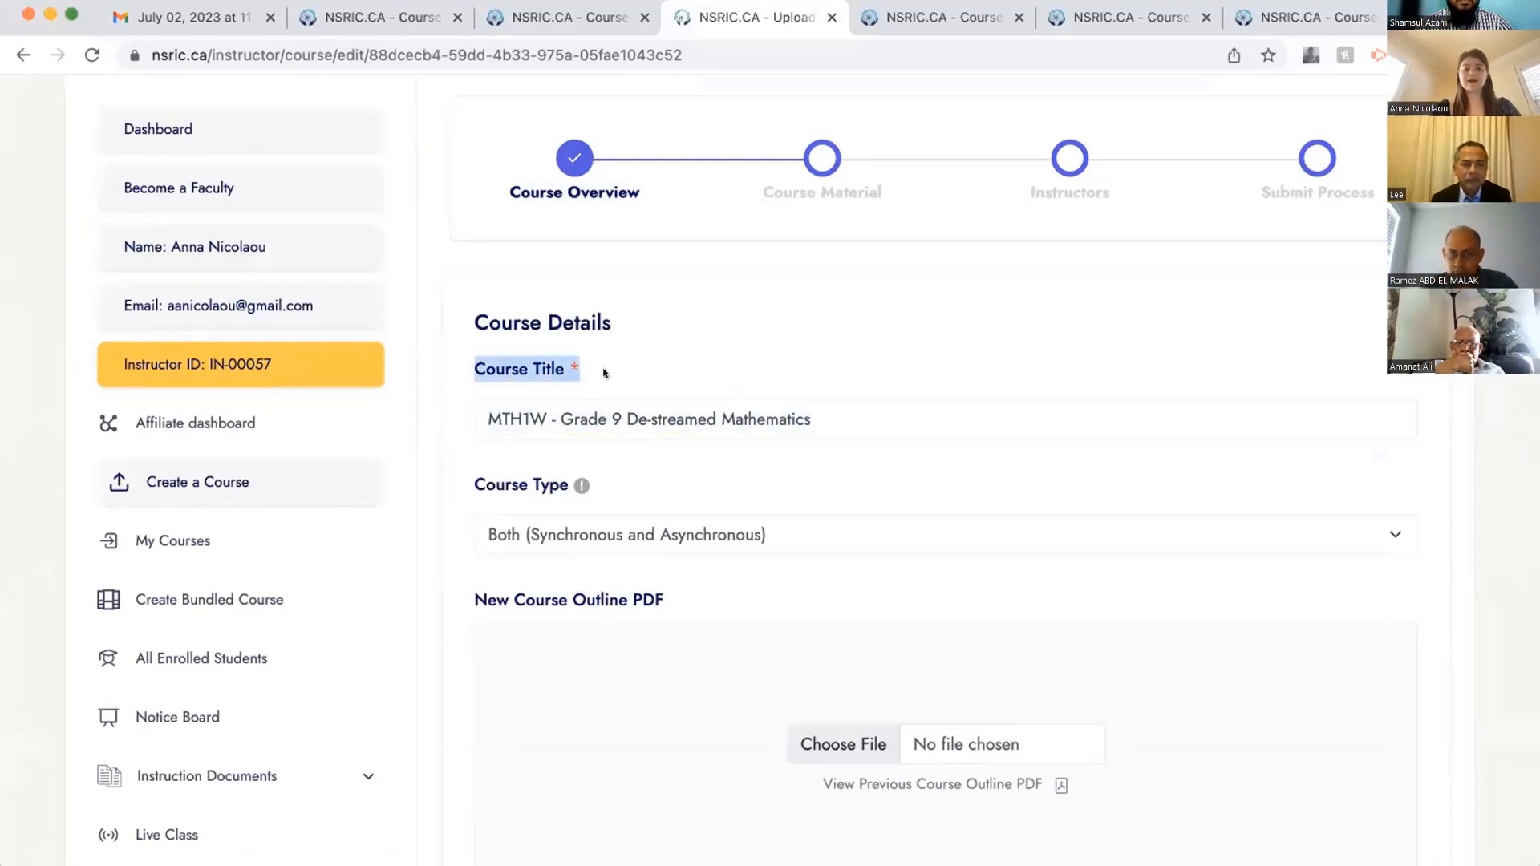
pyautogui.click(605, 373)
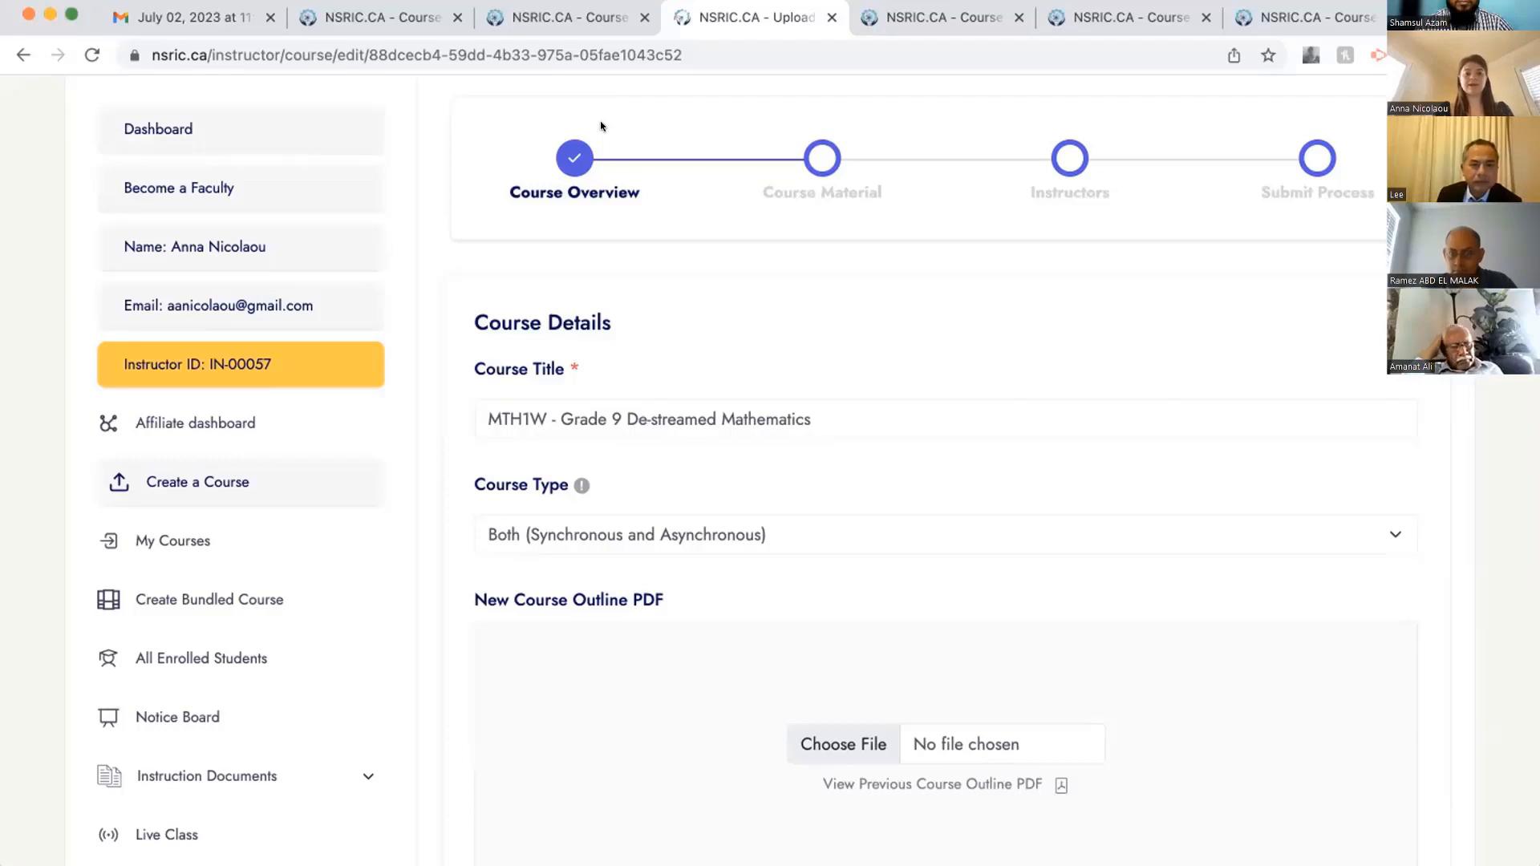
# - Inspect the available Course Type options and choose Both (Synchronous and Asynchronous)
pyautogui.scroll(-3, 628, 465)
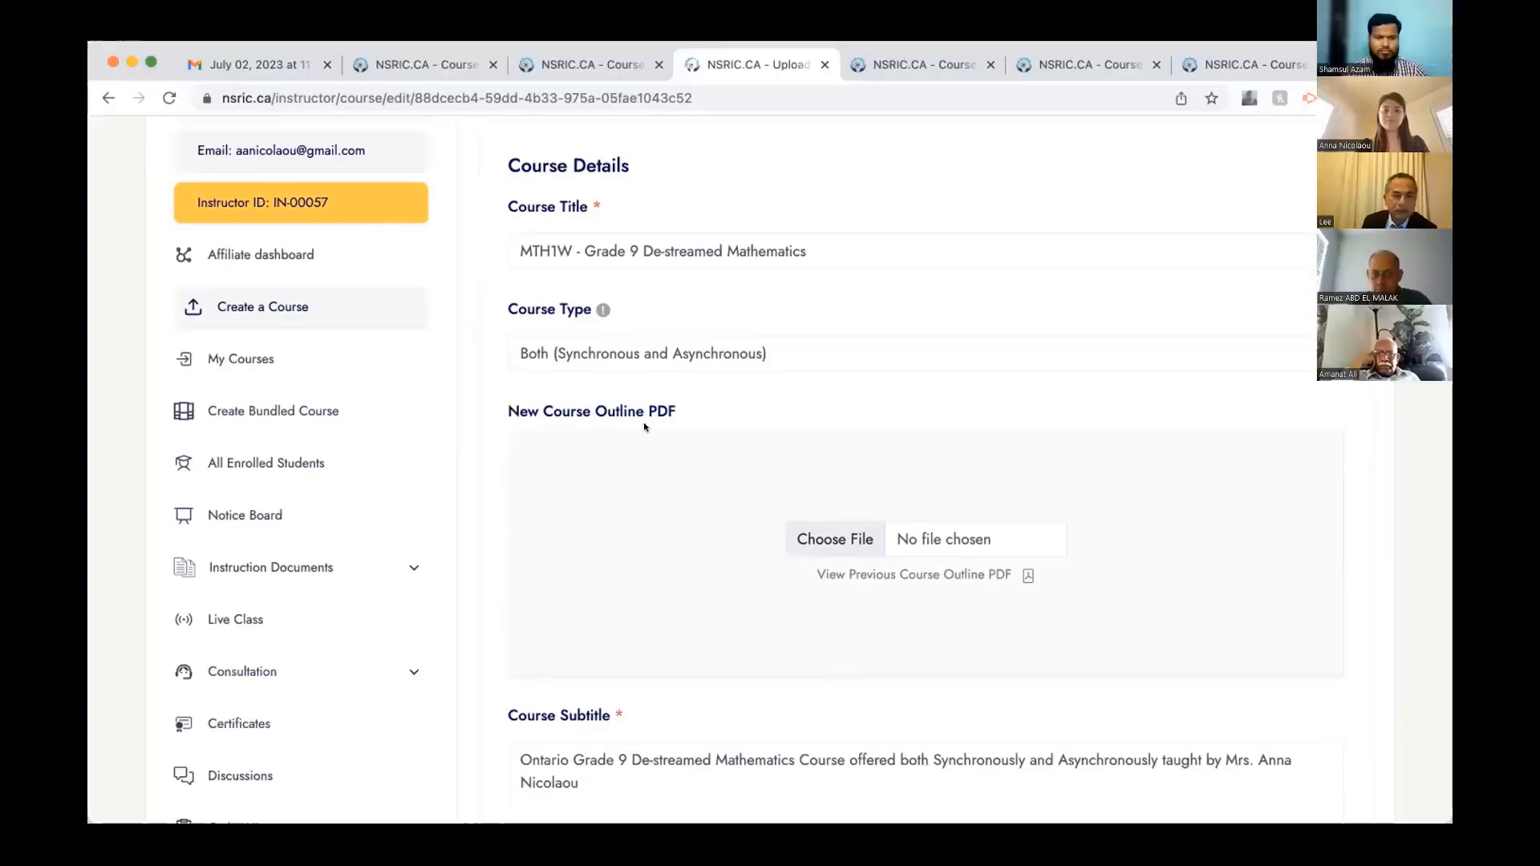
pyautogui.click(639, 347)
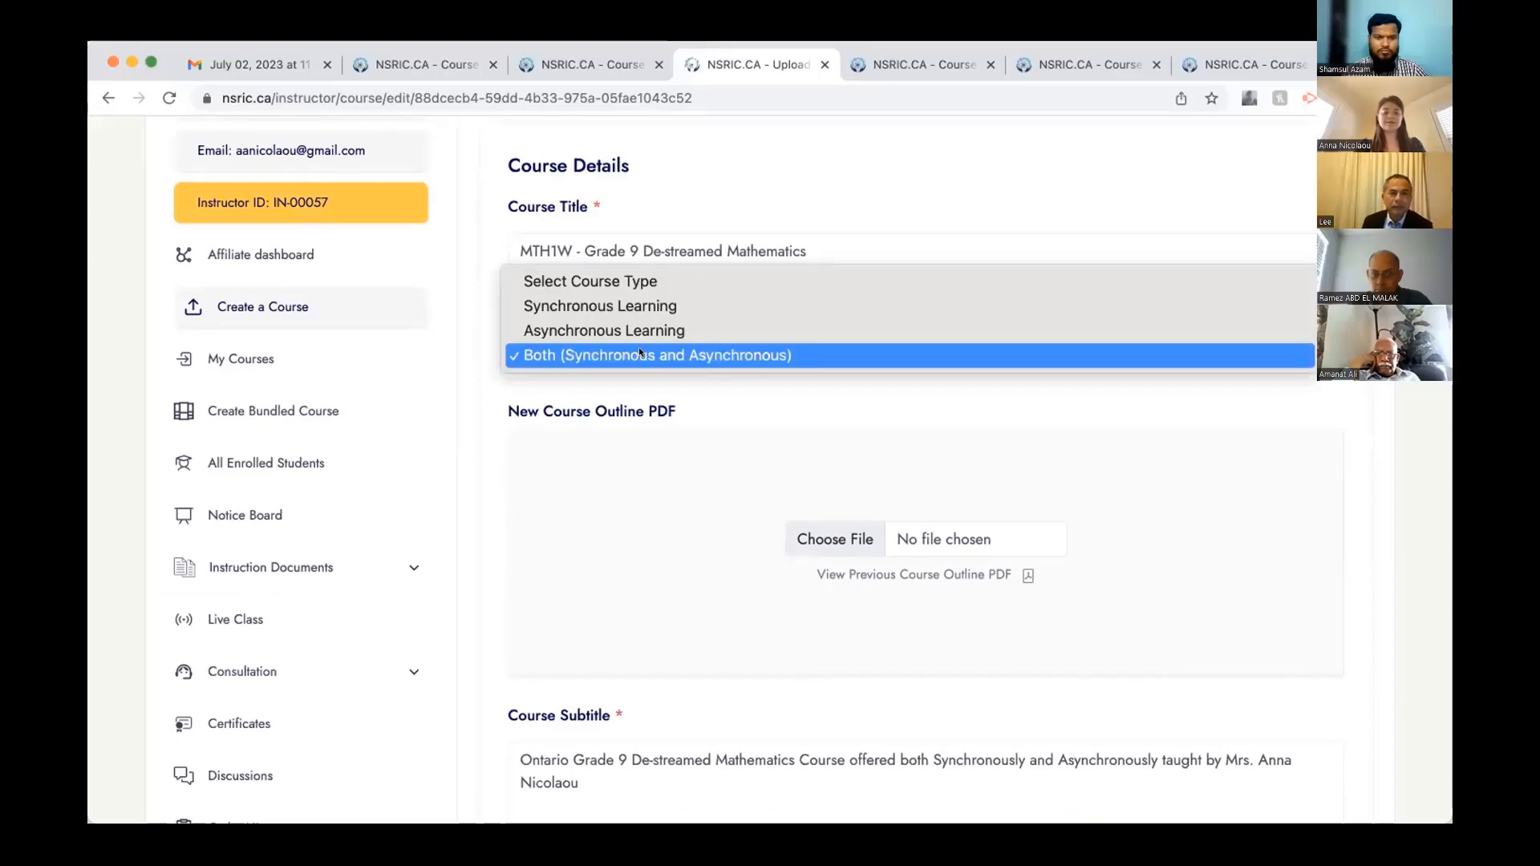
pyautogui.click(638, 346)
pyautogui.click(626, 344)
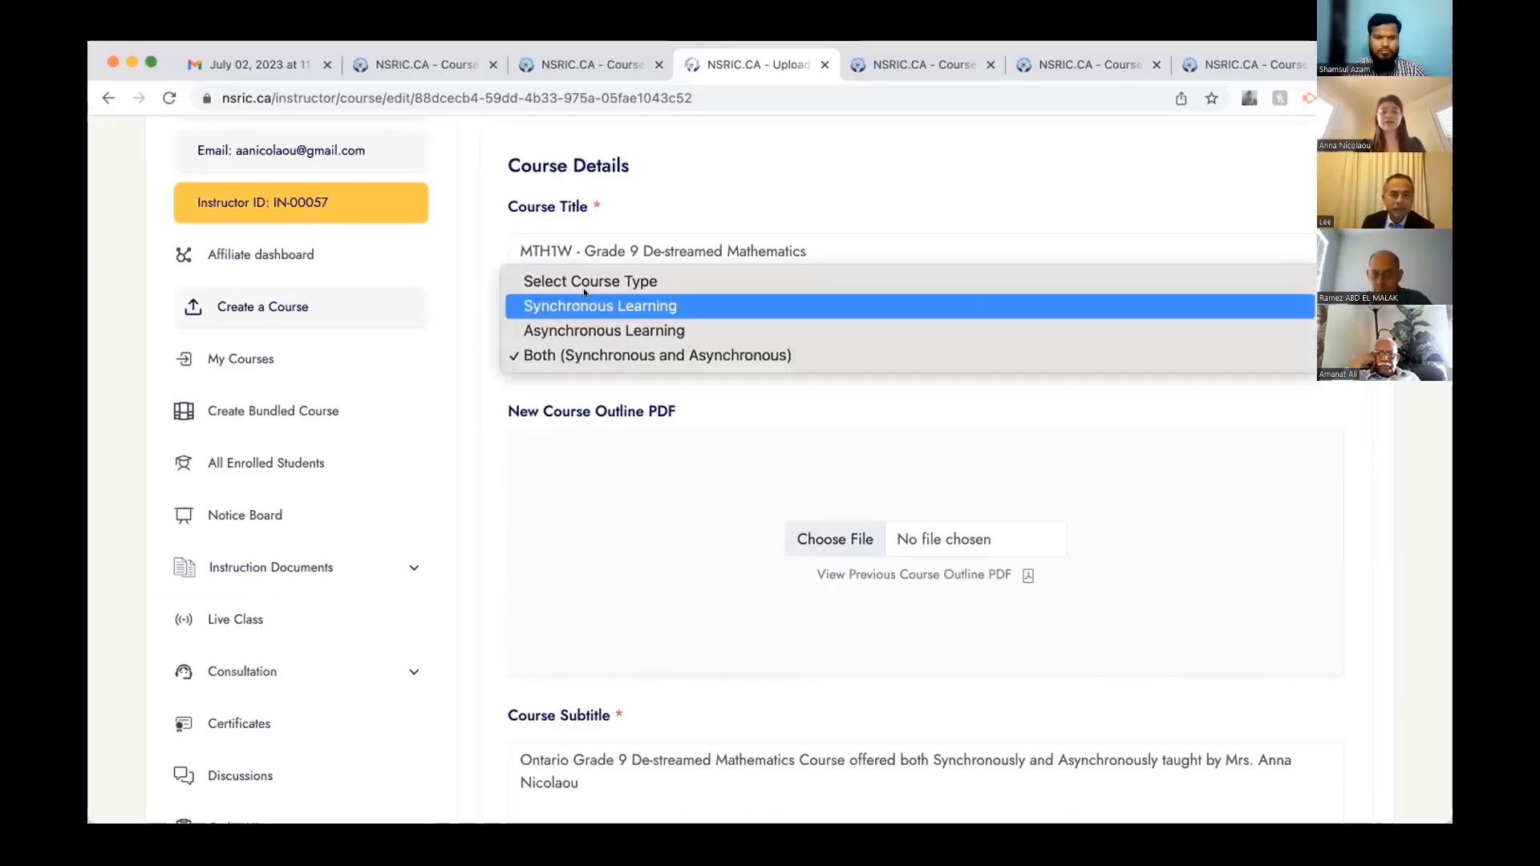
pyautogui.click(576, 352)
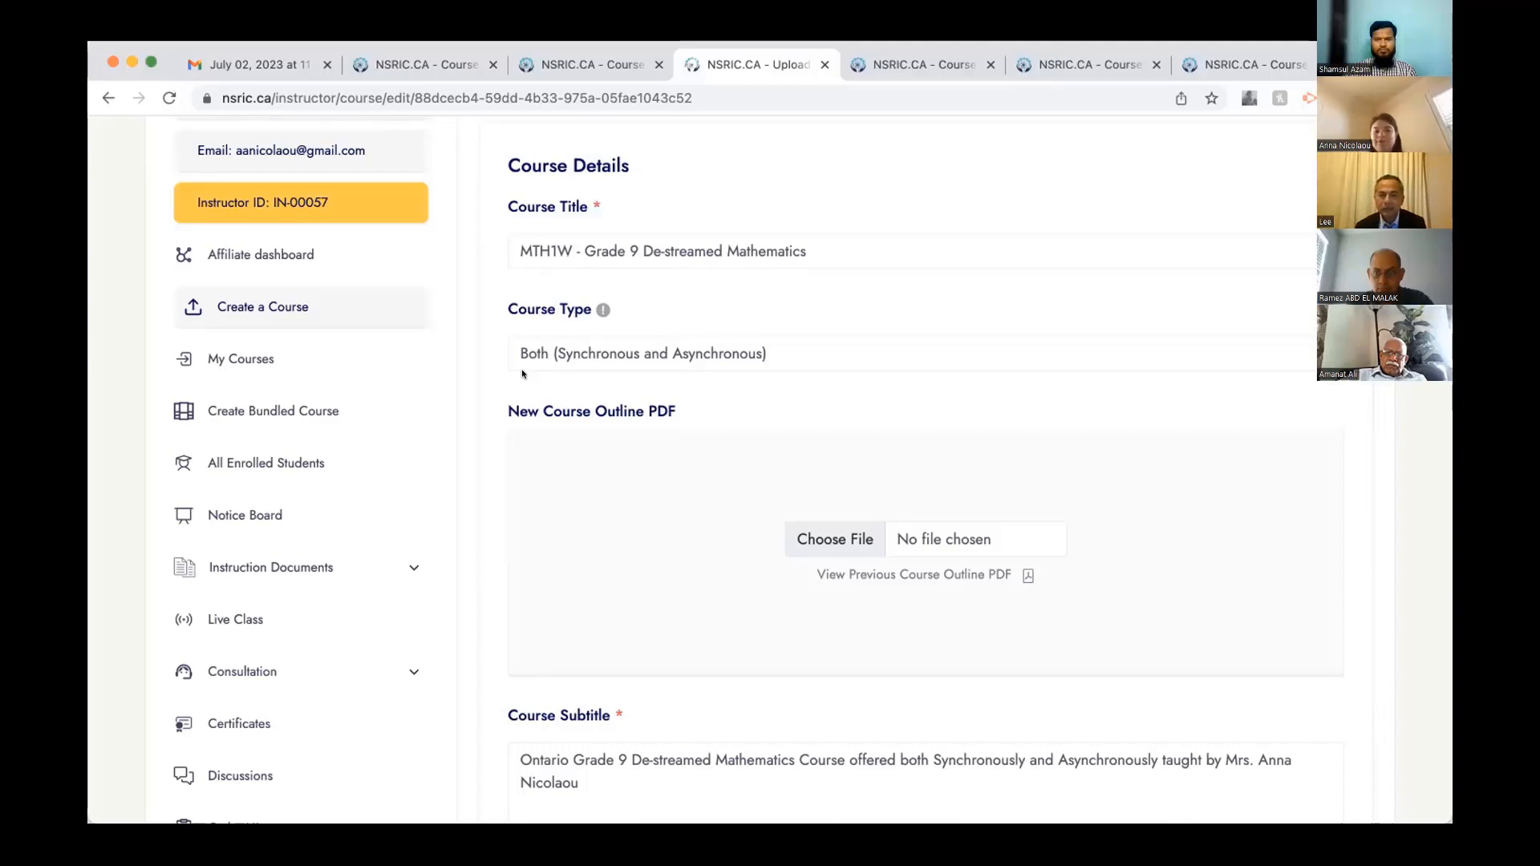
# - Look at the New Course Outline PDF upload area and examine the wording of the Course Subtitle, including its delivery modes
pyautogui.scroll(-3, 723, 548)
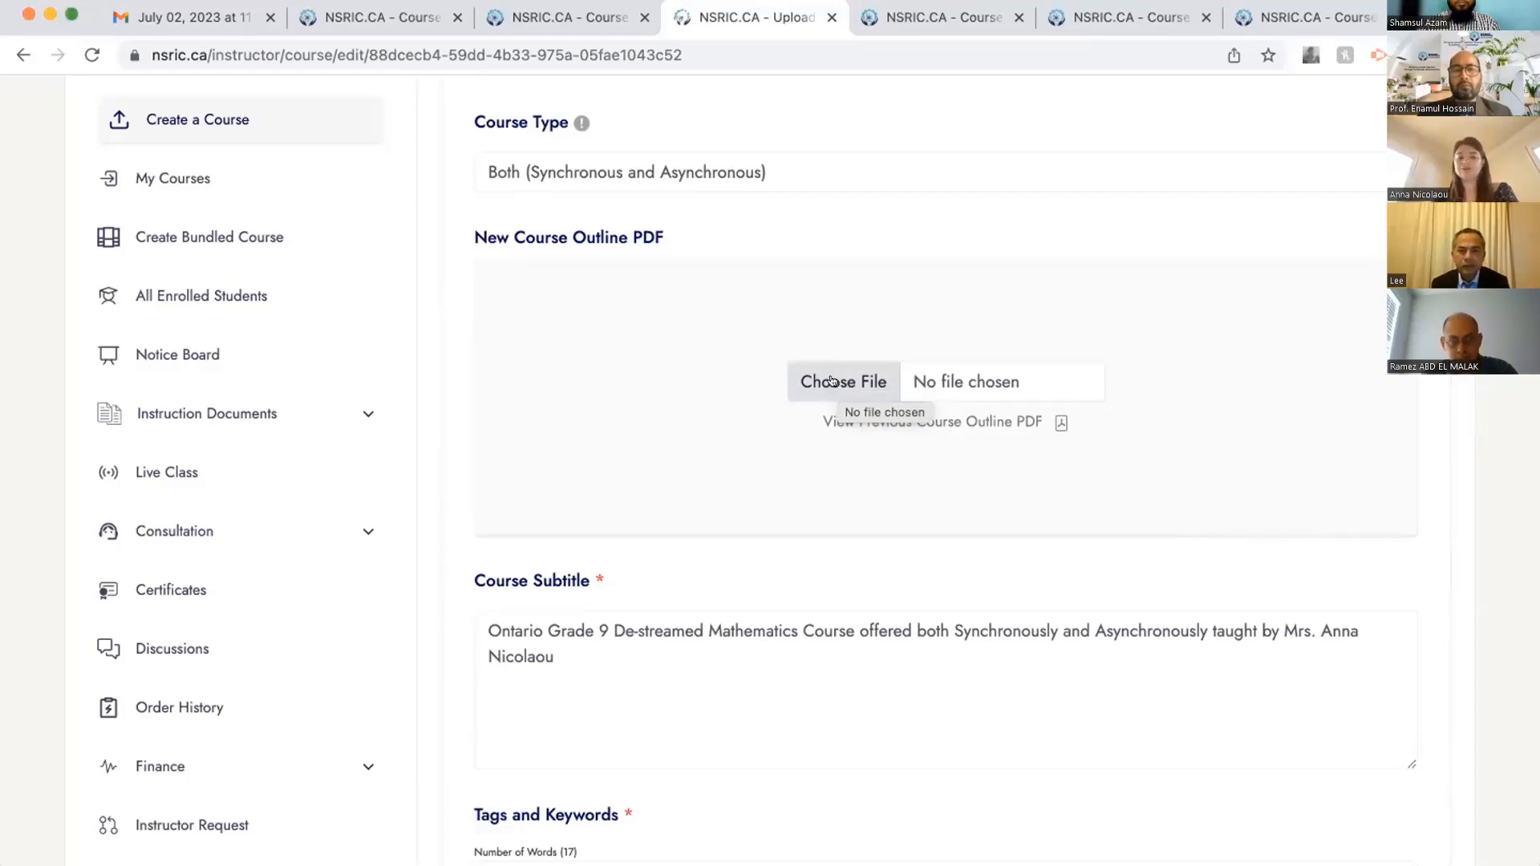
pyautogui.scroll(-3, 833, 382)
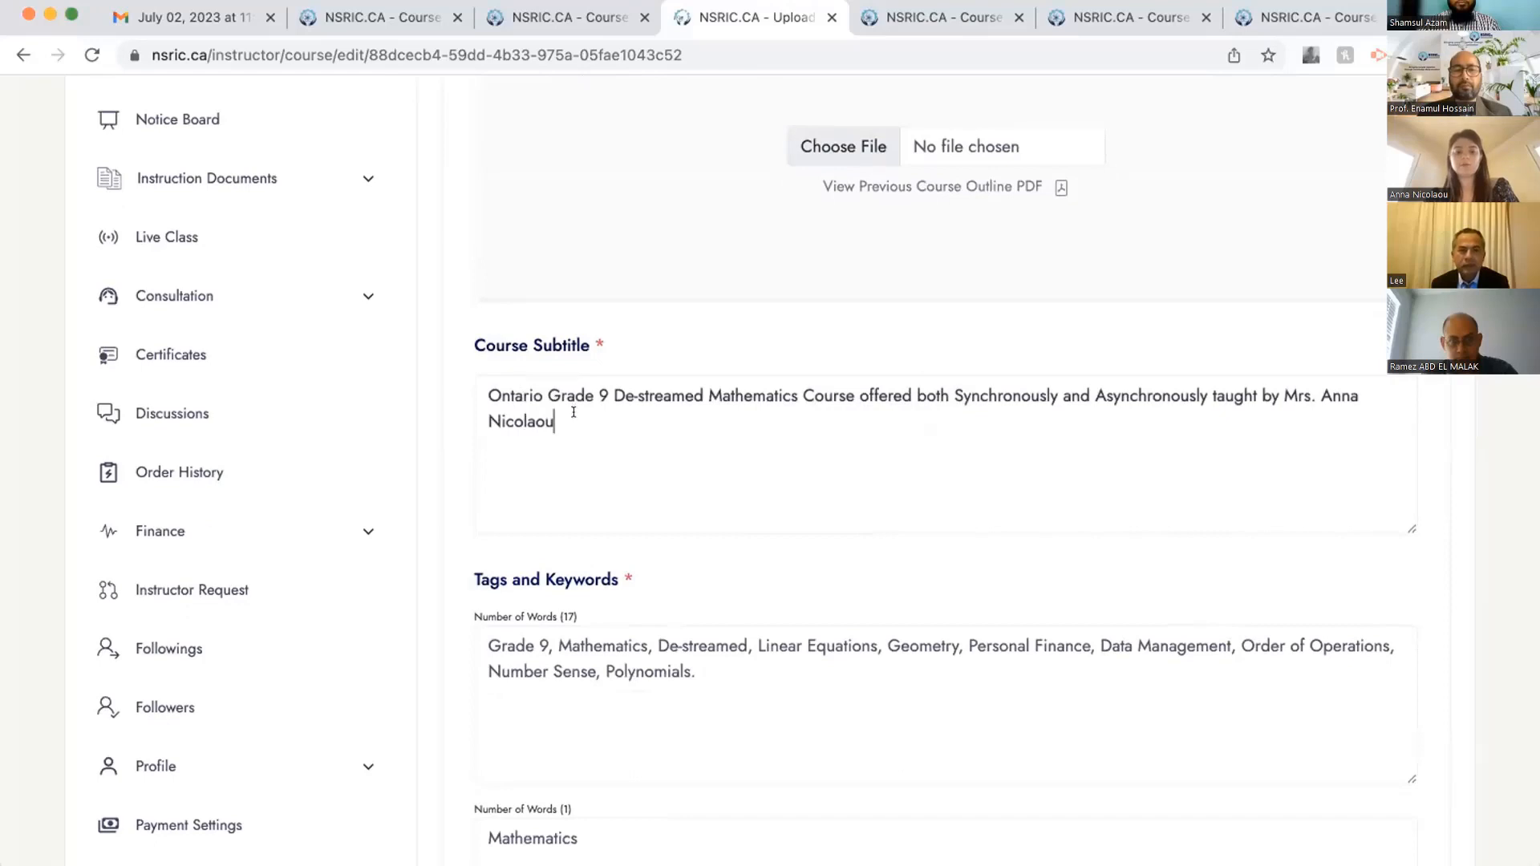
pyautogui.moveTo(572, 417)
pyautogui.mouseDown()
pyautogui.moveTo(481, 392)
pyautogui.moveTo(555, 428)
pyautogui.mouseUp()
pyautogui.click(488, 394)
pyautogui.click(557, 429)
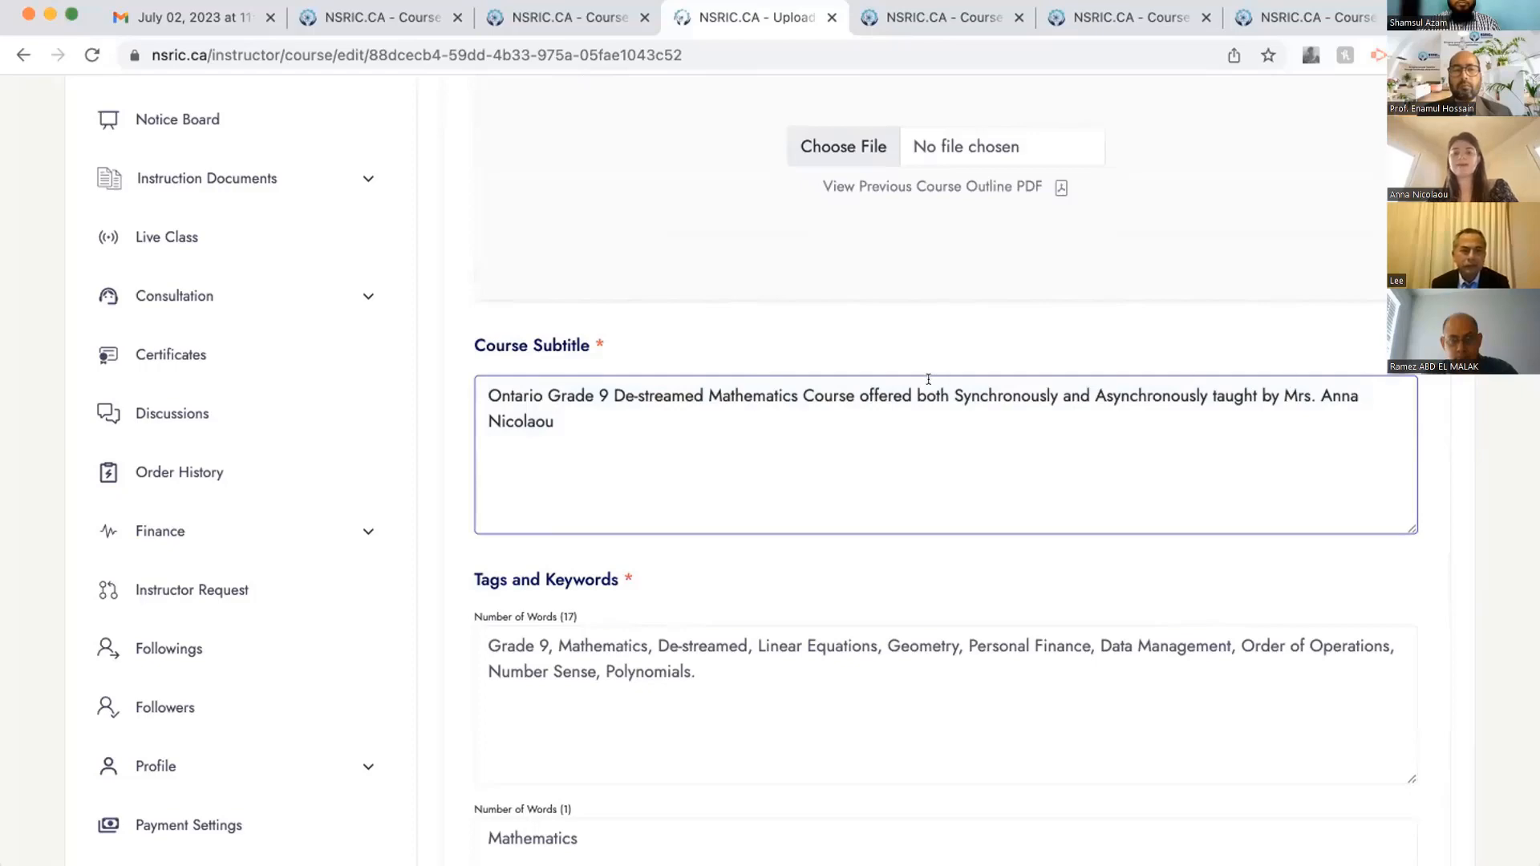
pyautogui.click(965, 393)
pyautogui.moveTo(962, 392); pyautogui.dragTo(1160, 393)
pyautogui.click(1110, 395)
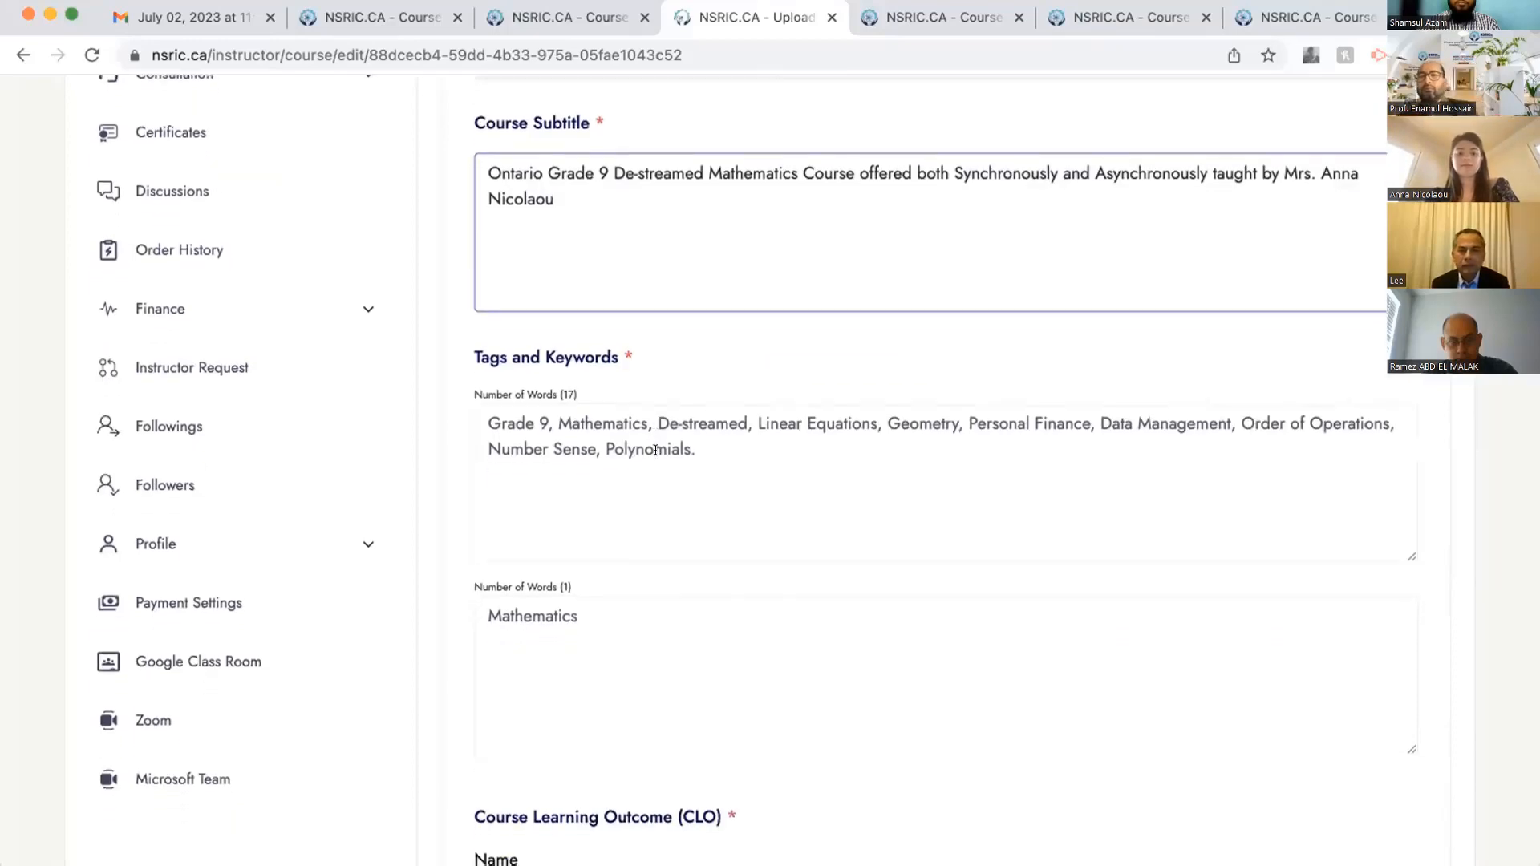
# - Examine the Tags and Keywords field, including how the grade, subject and topic keywords are listed and separated
pyautogui.scroll(-3, 654, 448)
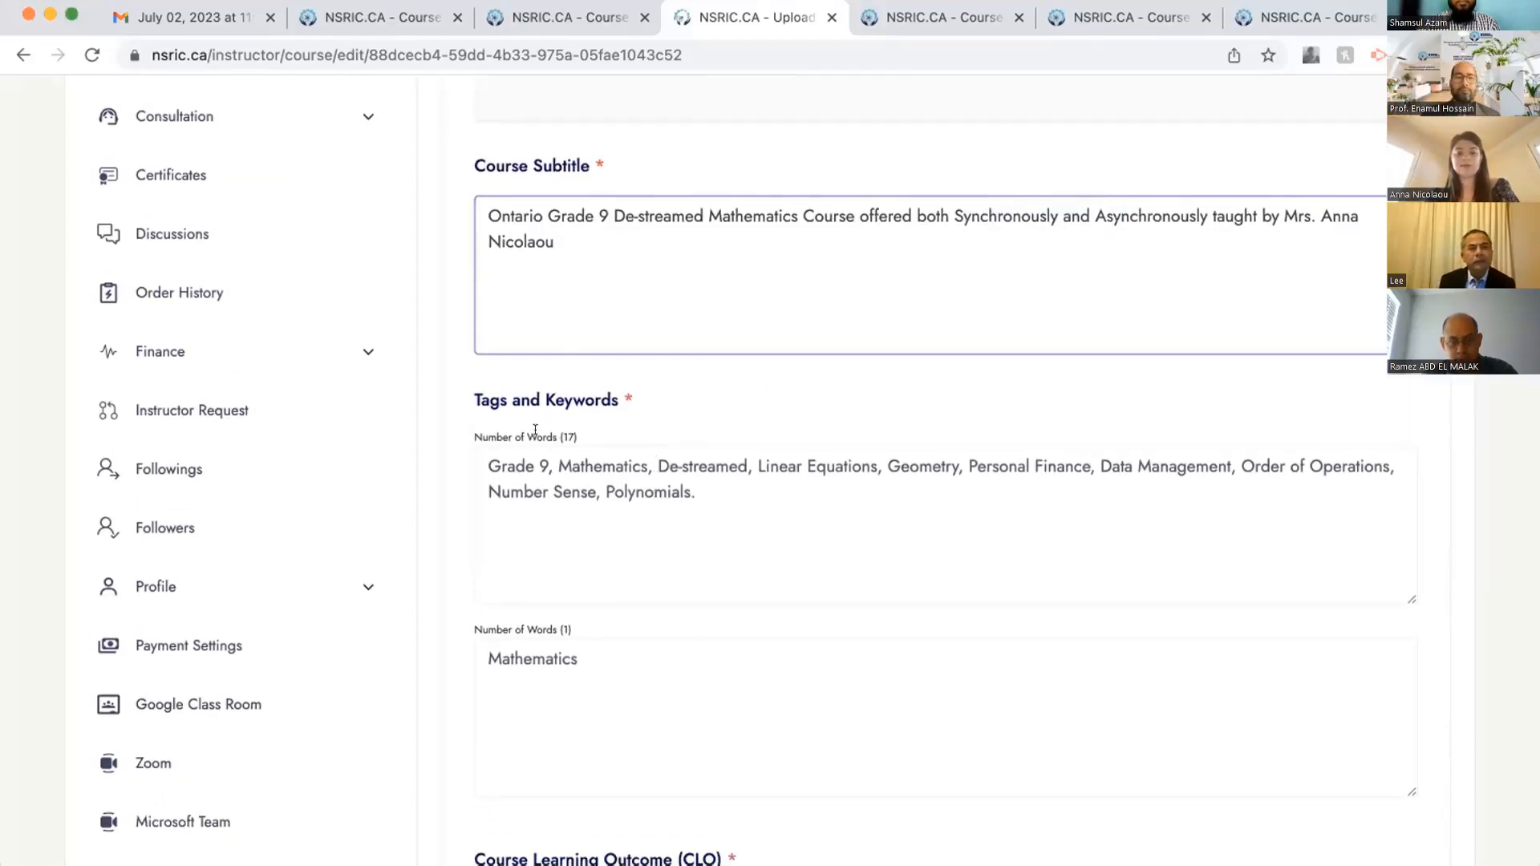
pyautogui.click(562, 433)
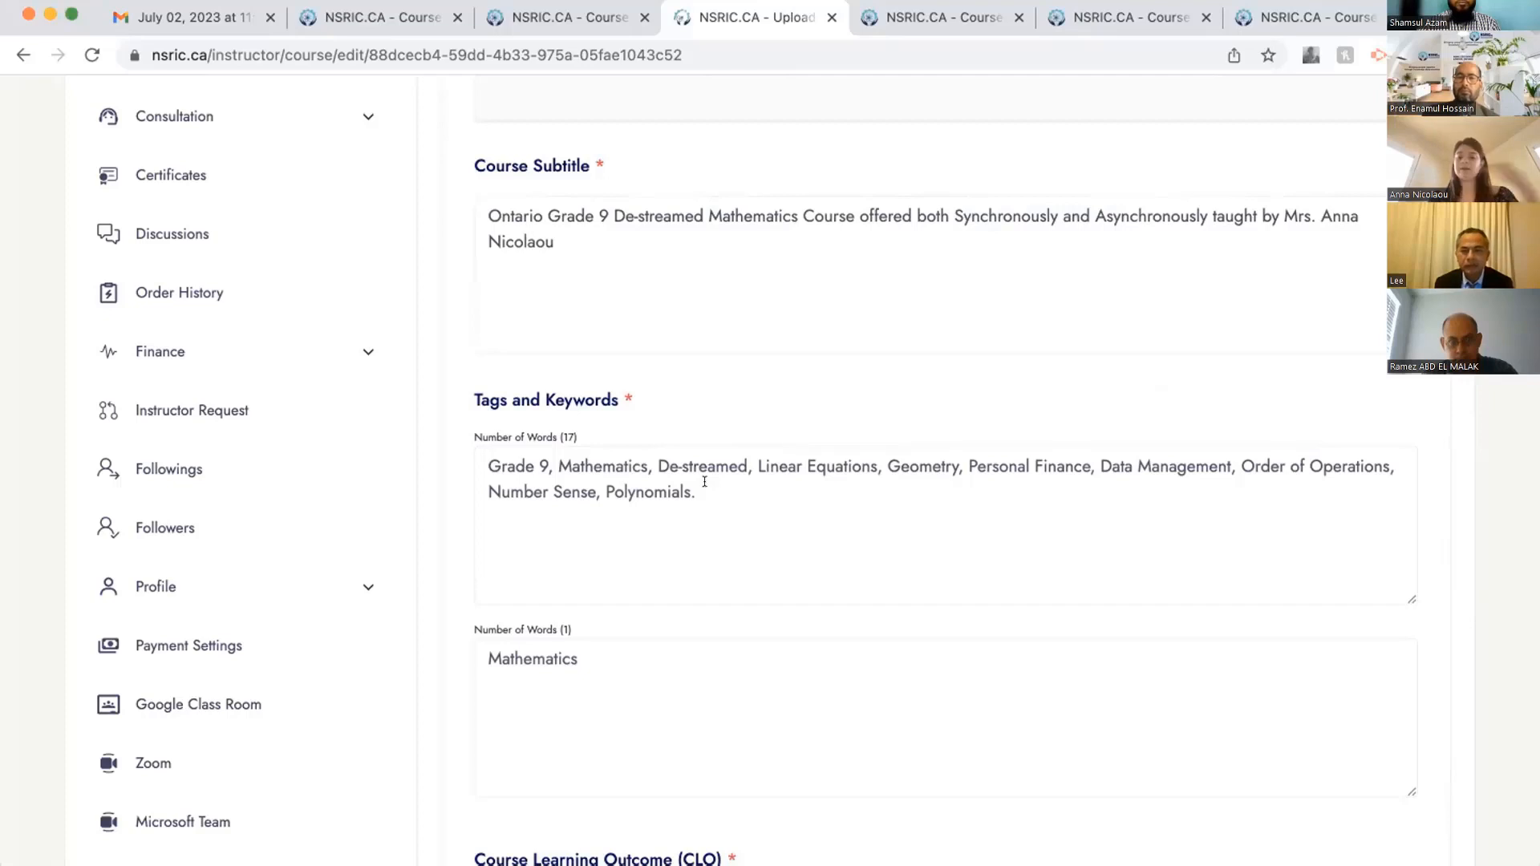
pyautogui.moveTo(704, 492); pyautogui.dragTo(654, 450)
pyautogui.click(722, 480)
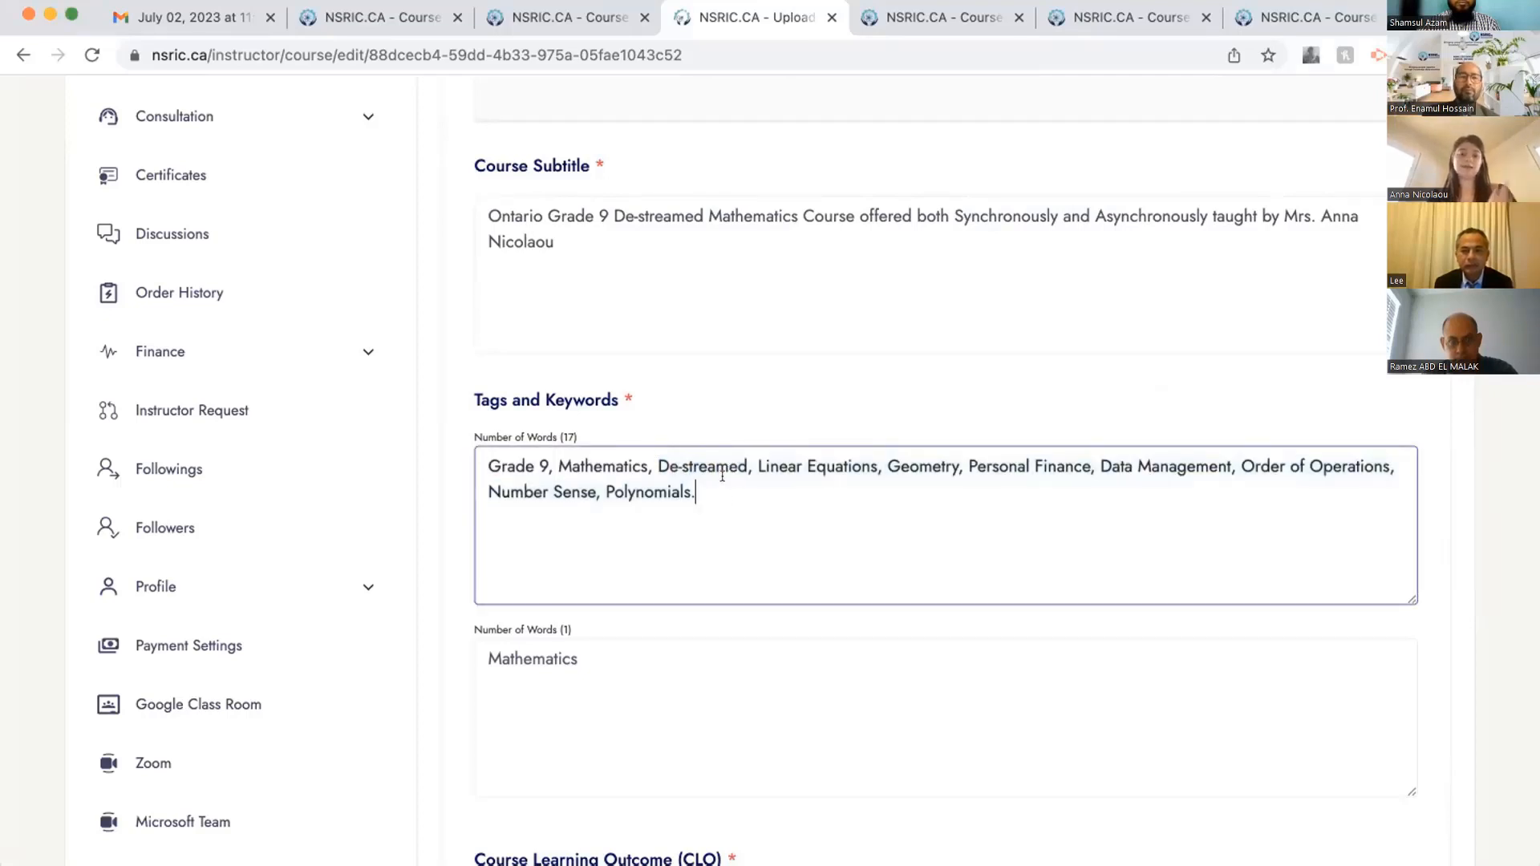
pyautogui.moveTo(487, 466); pyautogui.dragTo(761, 467)
pyautogui.click(730, 480)
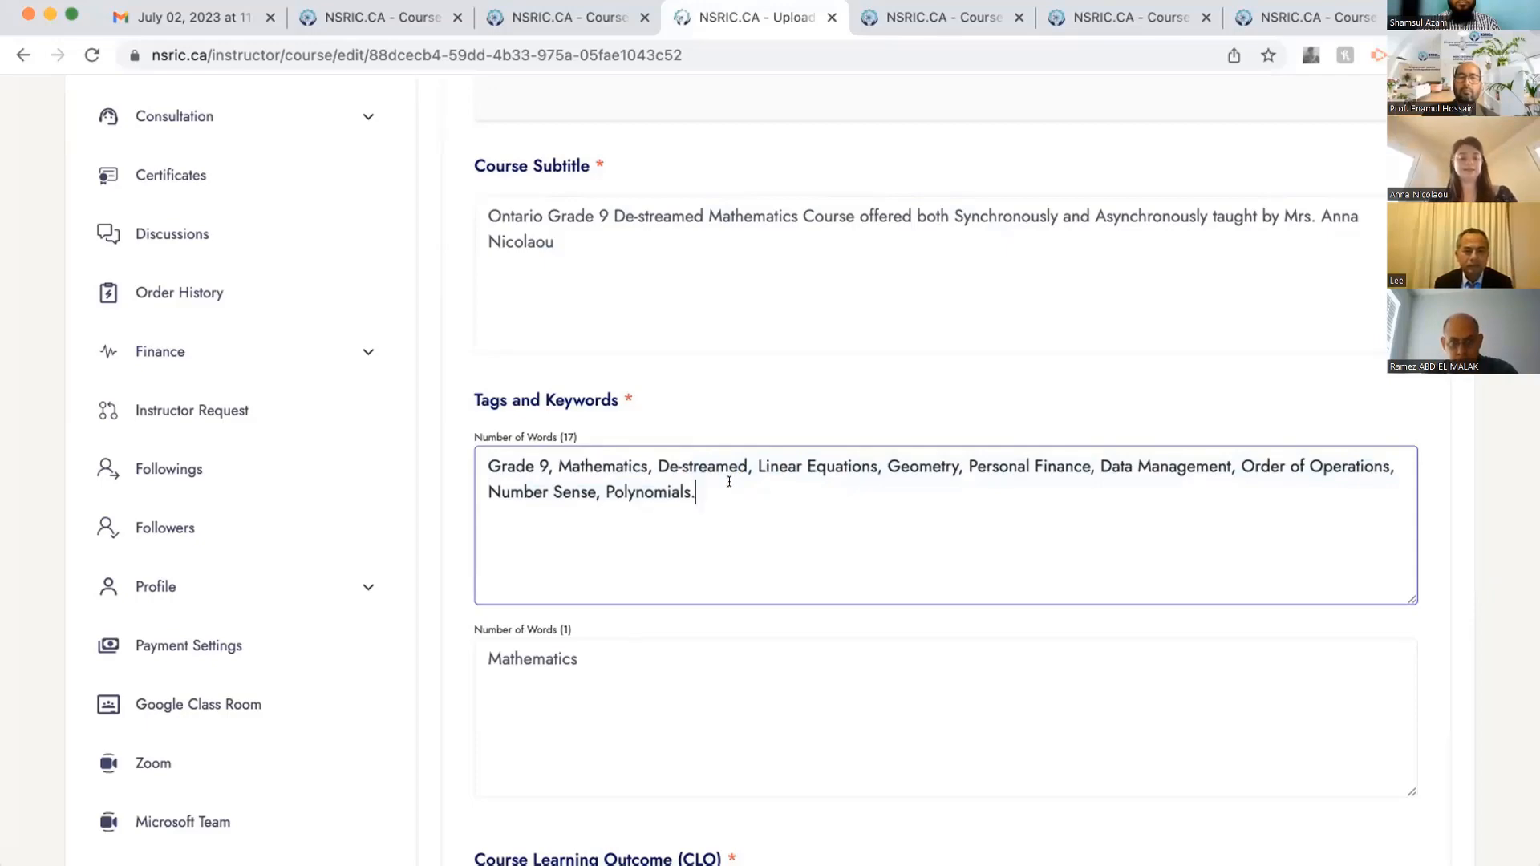
# - Insert "CLO1: Students will learn how to apply the" before the text of the first Course Learning Outcome, Order of Operations
pyautogui.scroll(-5, 729, 481)
pyautogui.scroll(-3, 729, 482)
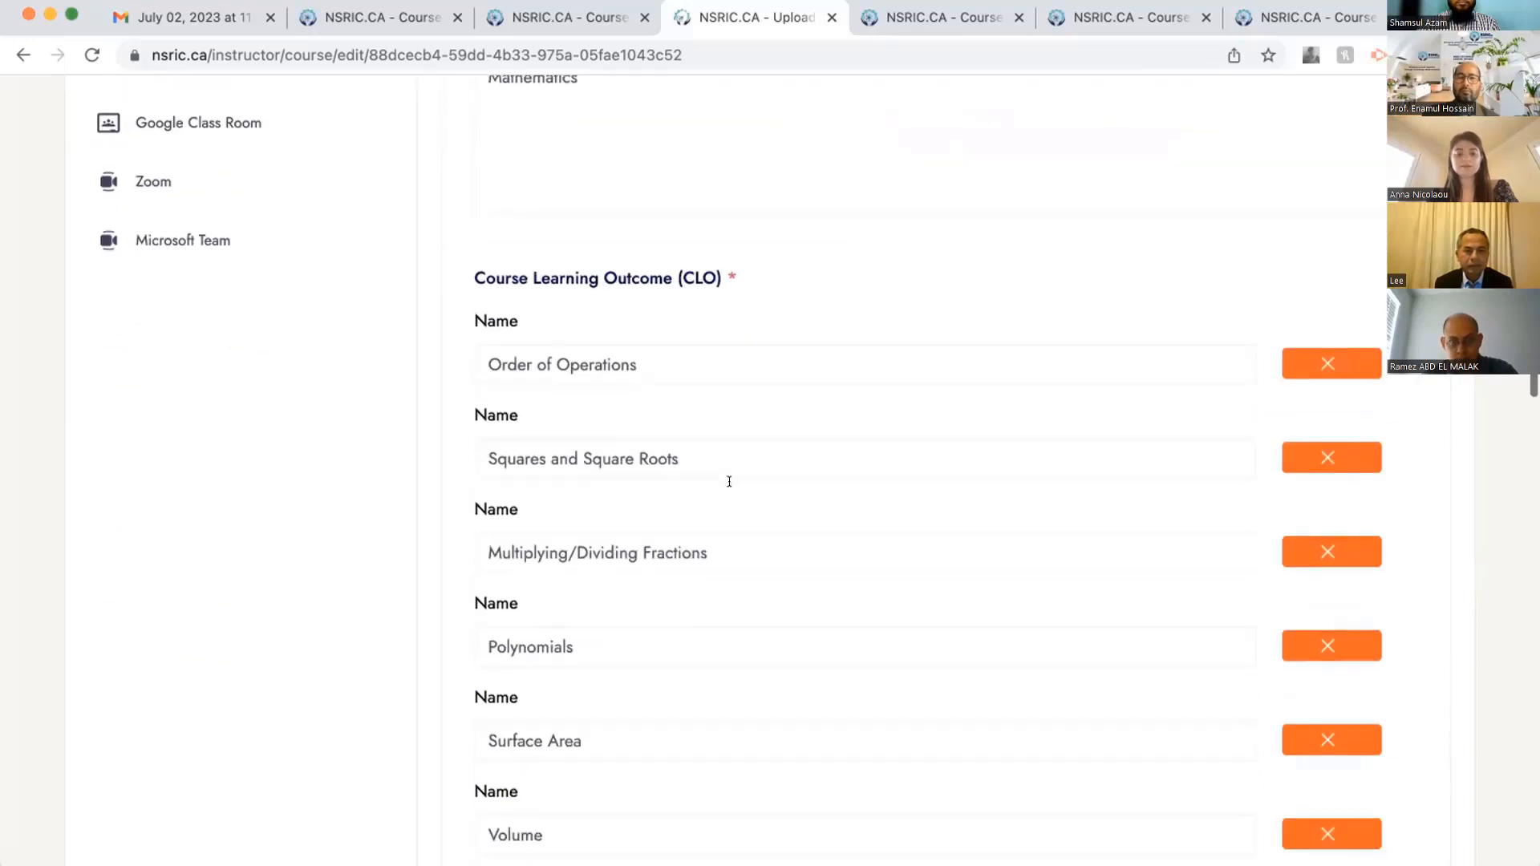
pyautogui.click(483, 345)
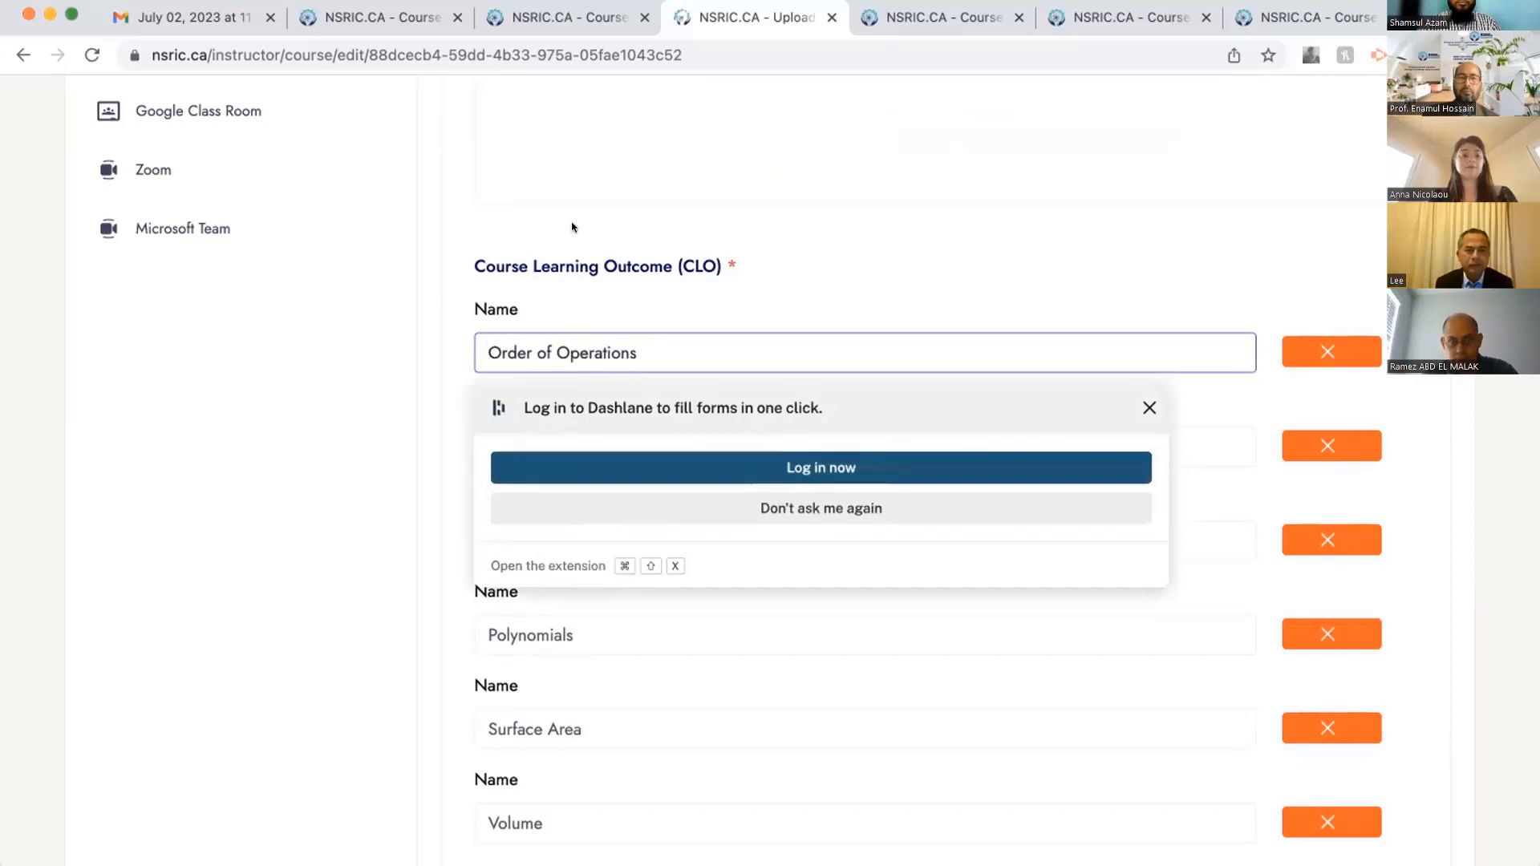
pyautogui.press('Escape')
pyautogui.write('CLO')
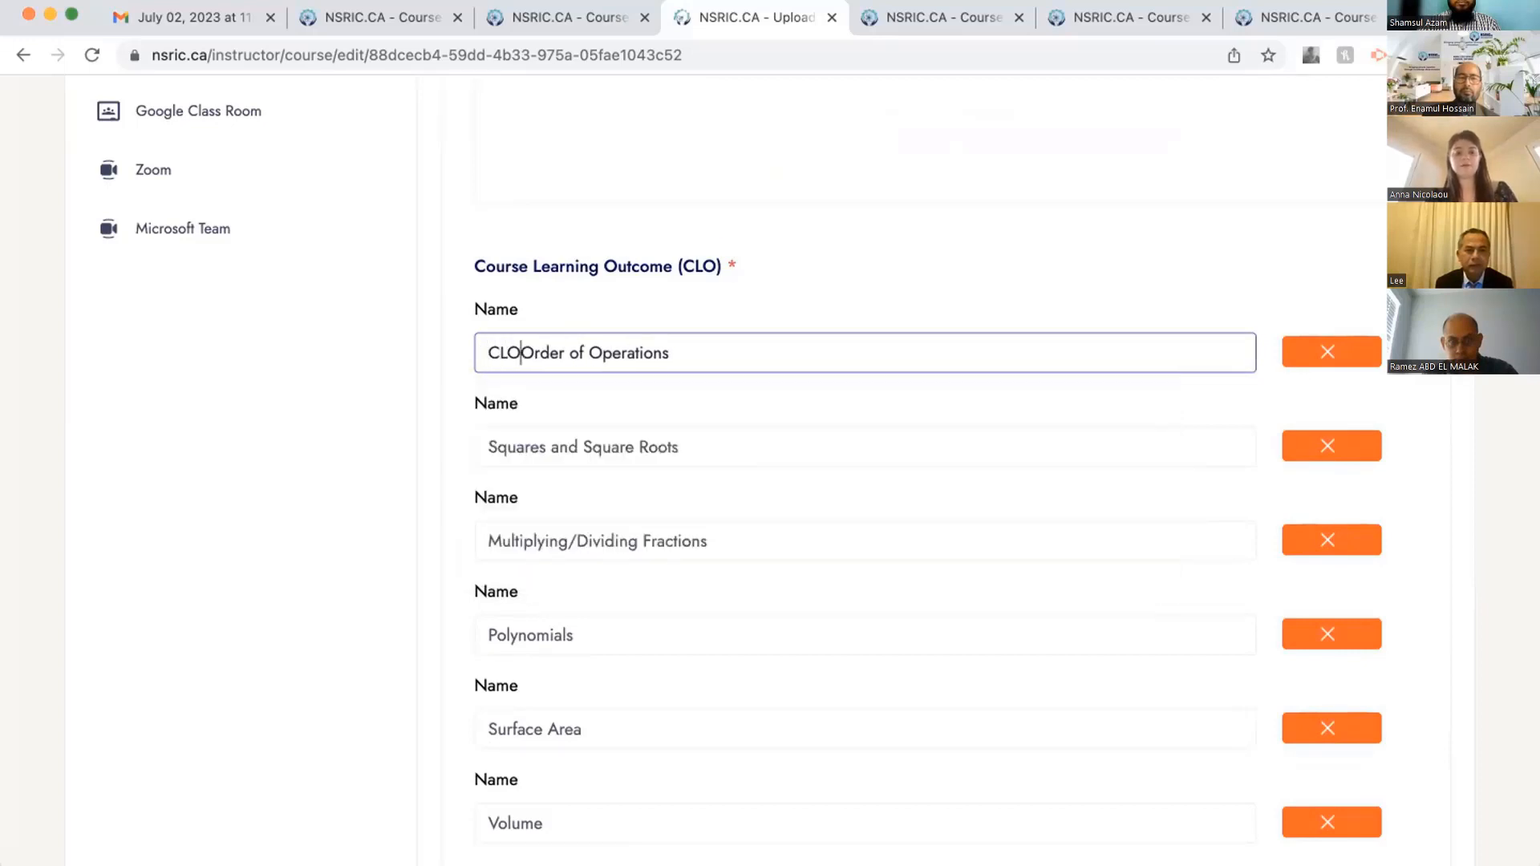
pyautogui.write('1:')
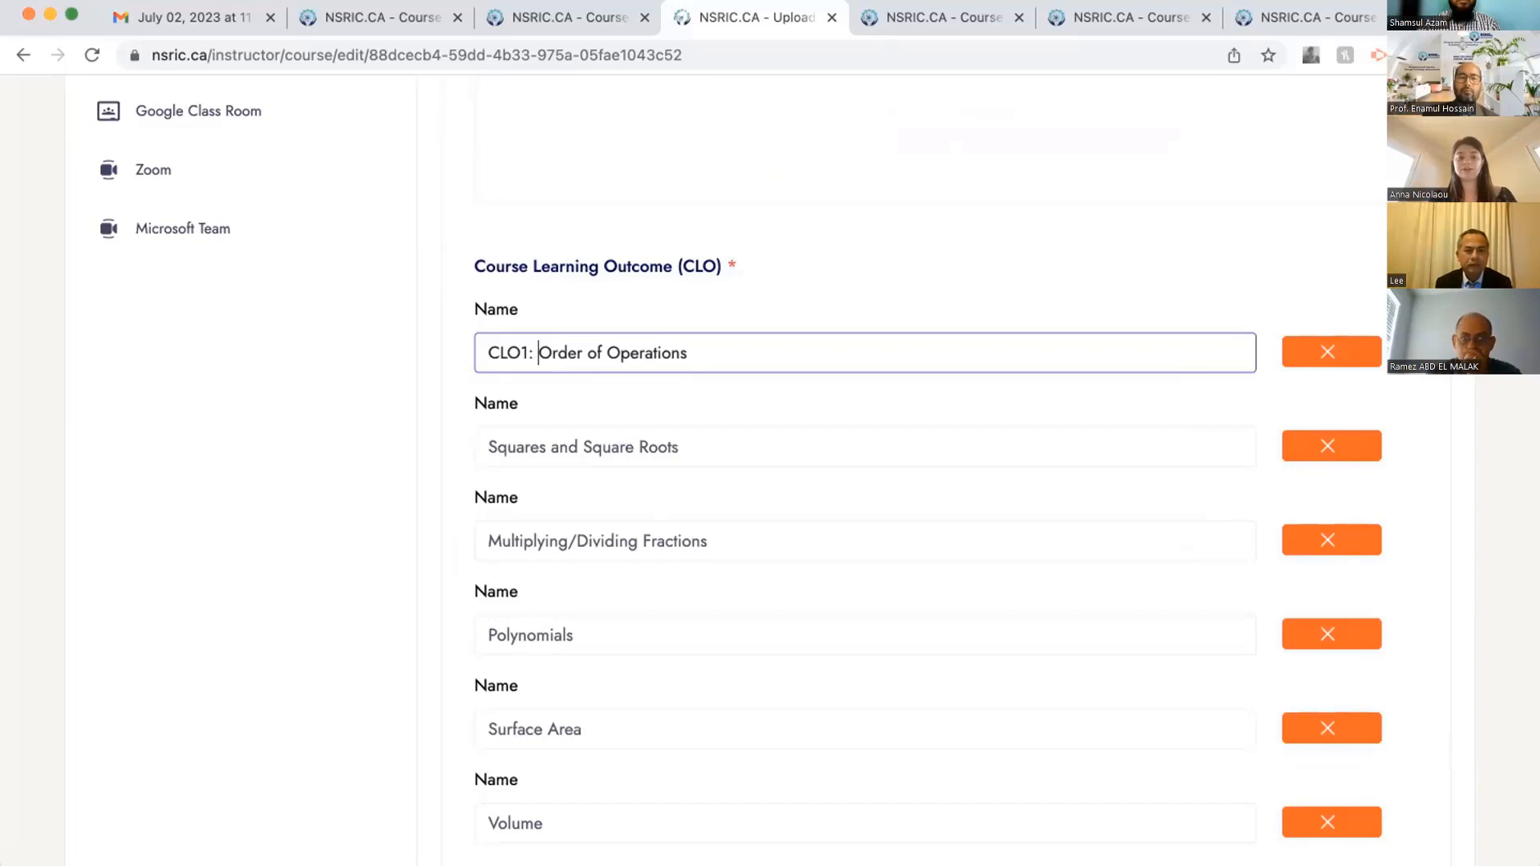
pyautogui.write('Students will ')
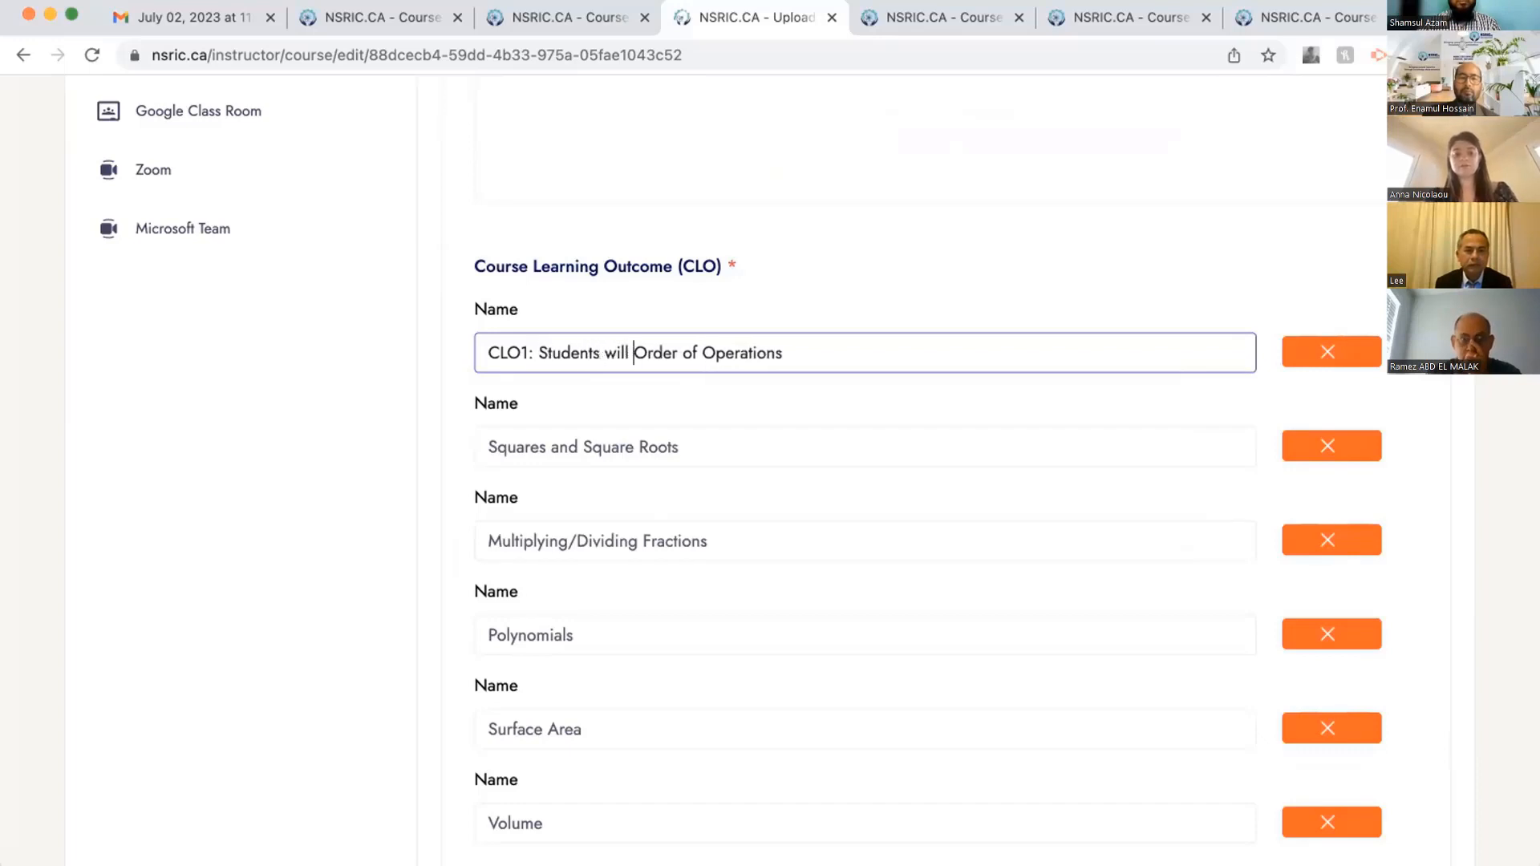
pyautogui.write('learn how')
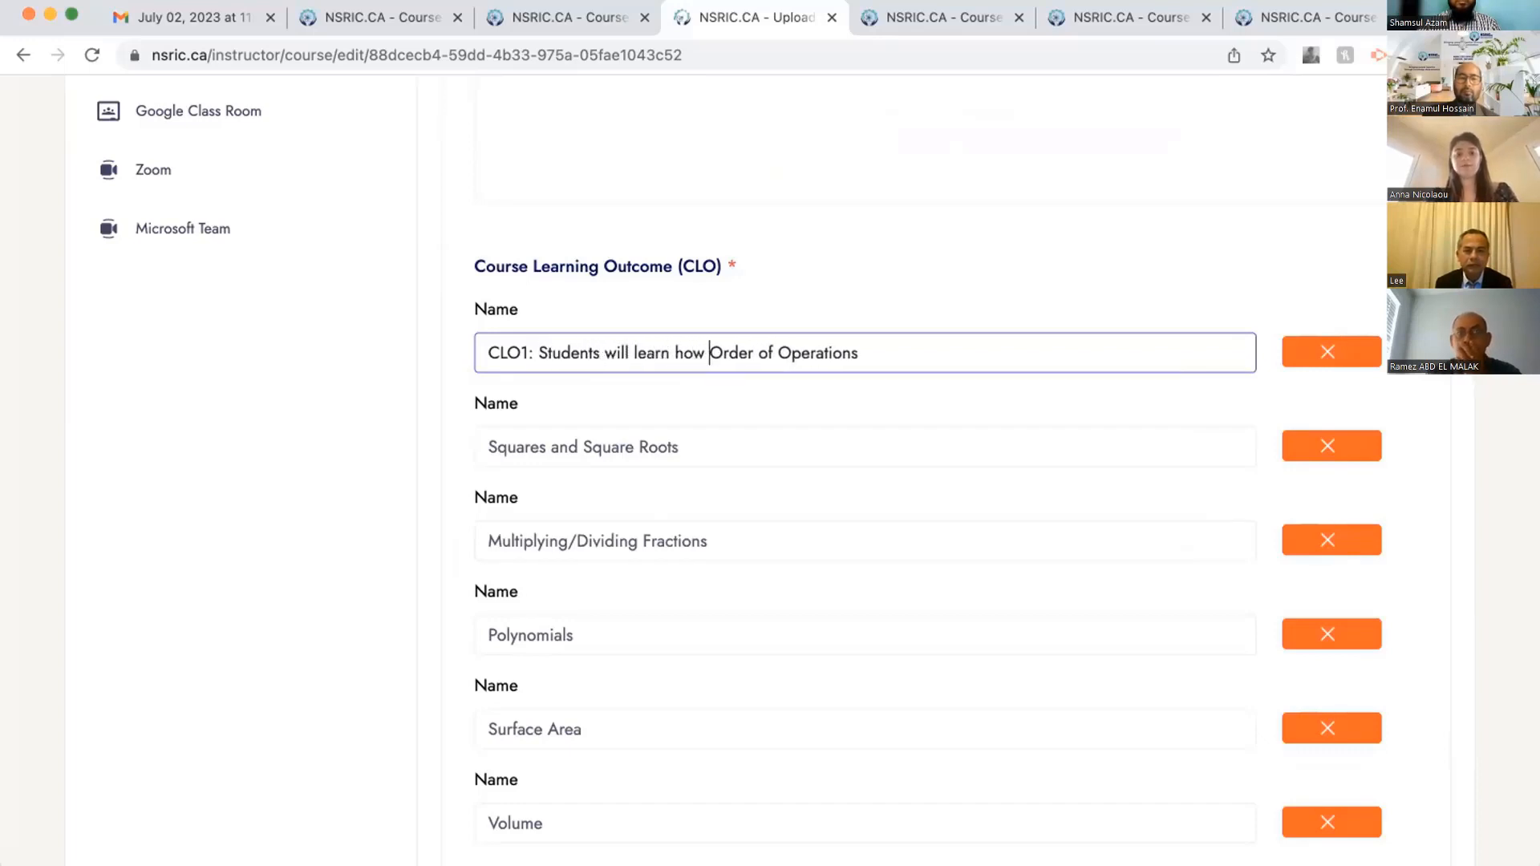
pyautogui.click(696, 356)
pyautogui.write('to apply the')
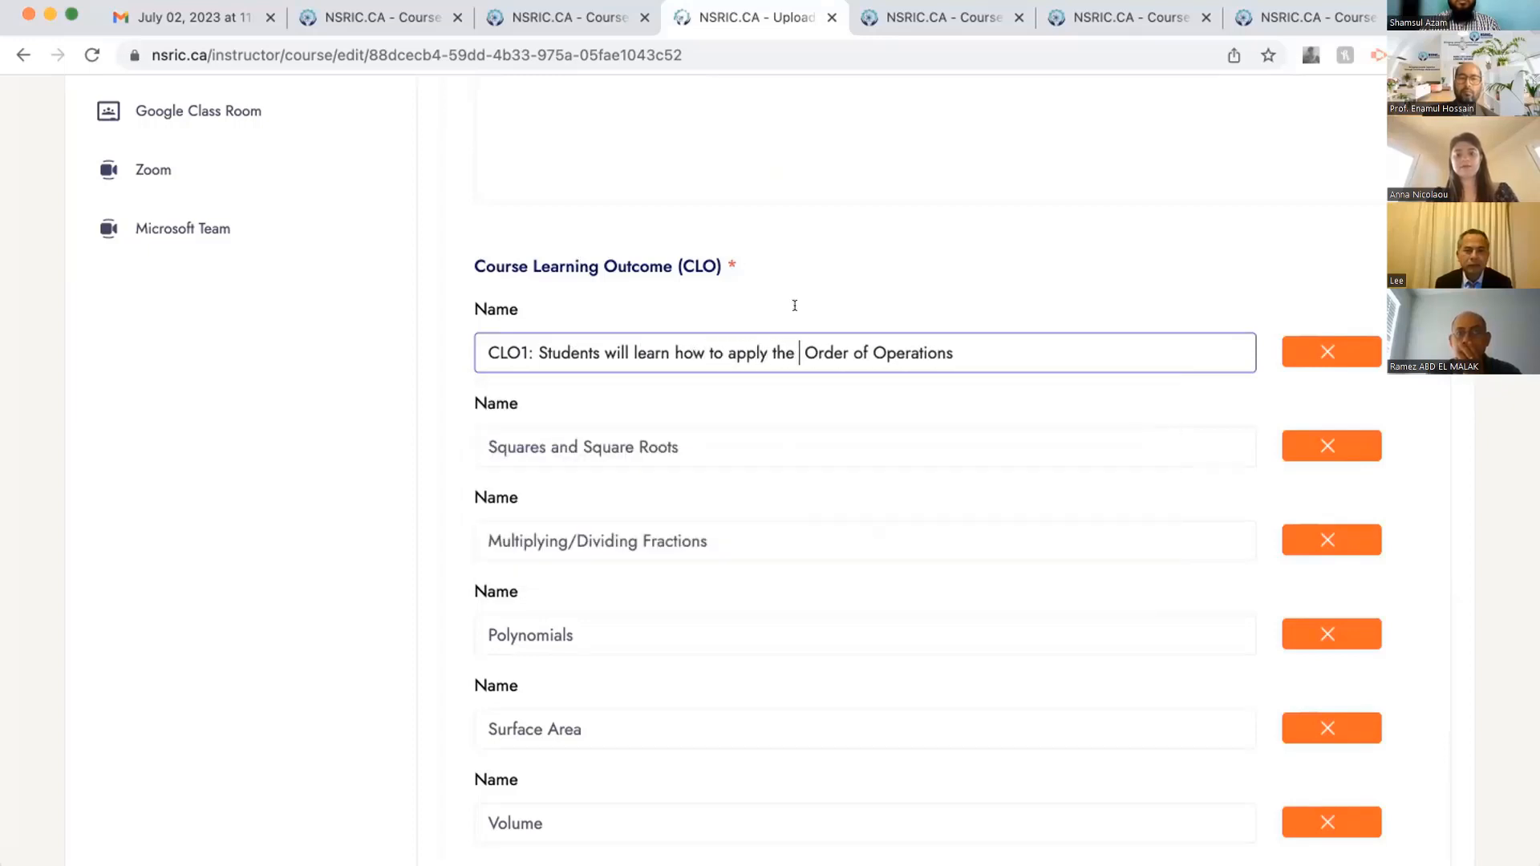
# - Change "Order of Operations" to lowercase in the first learning outcome and remove the extra space before it
pyautogui.click(815, 351)
pyautogui.press('BackSpace')
pyautogui.write('o')
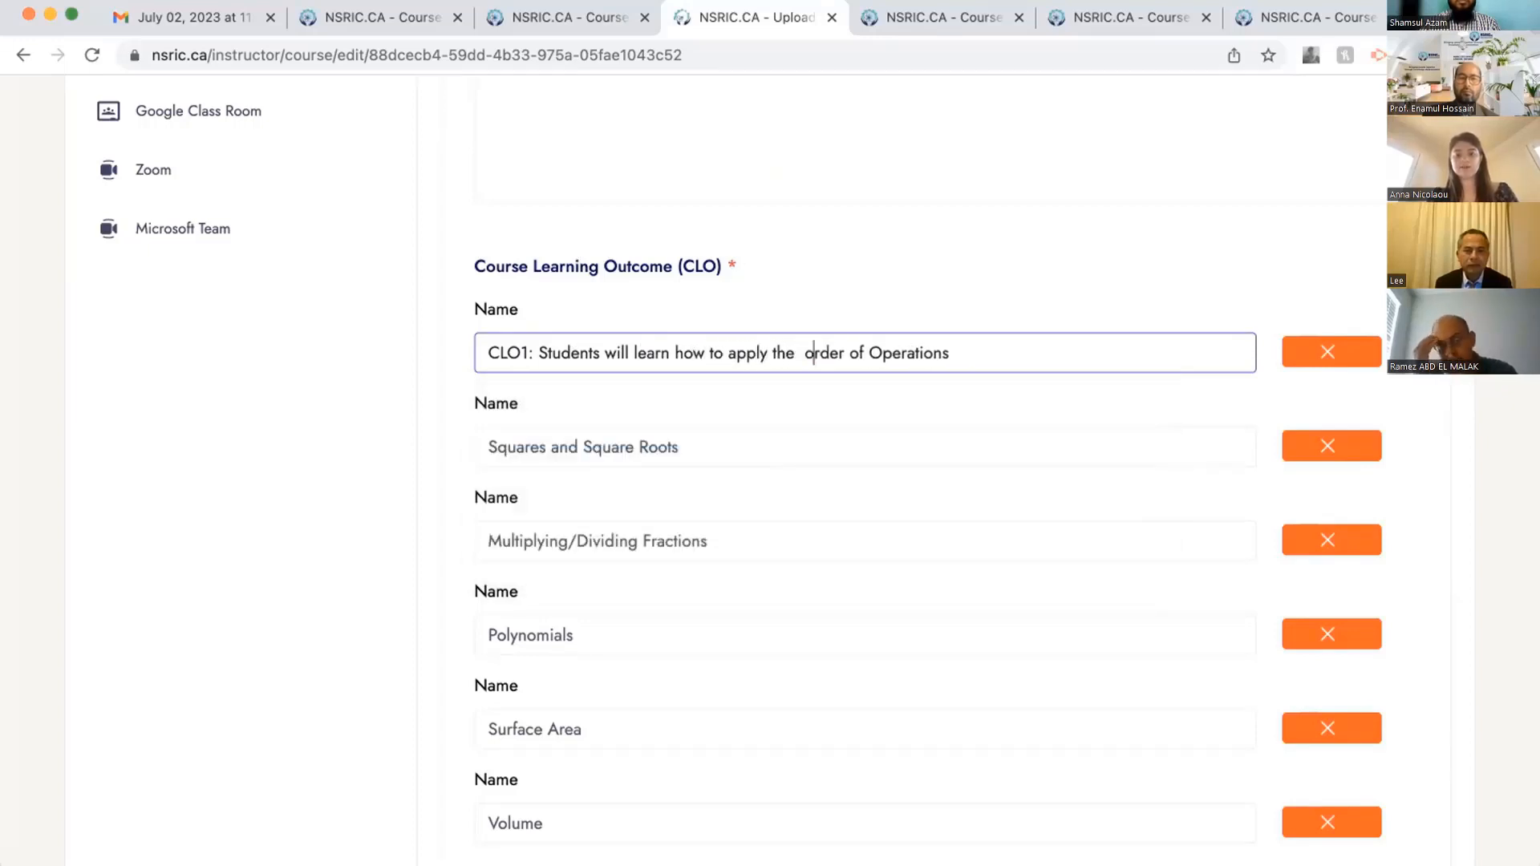
pyautogui.click(891, 346)
pyautogui.press('BackSpace')
pyautogui.write('o')
pyautogui.click(799, 345)
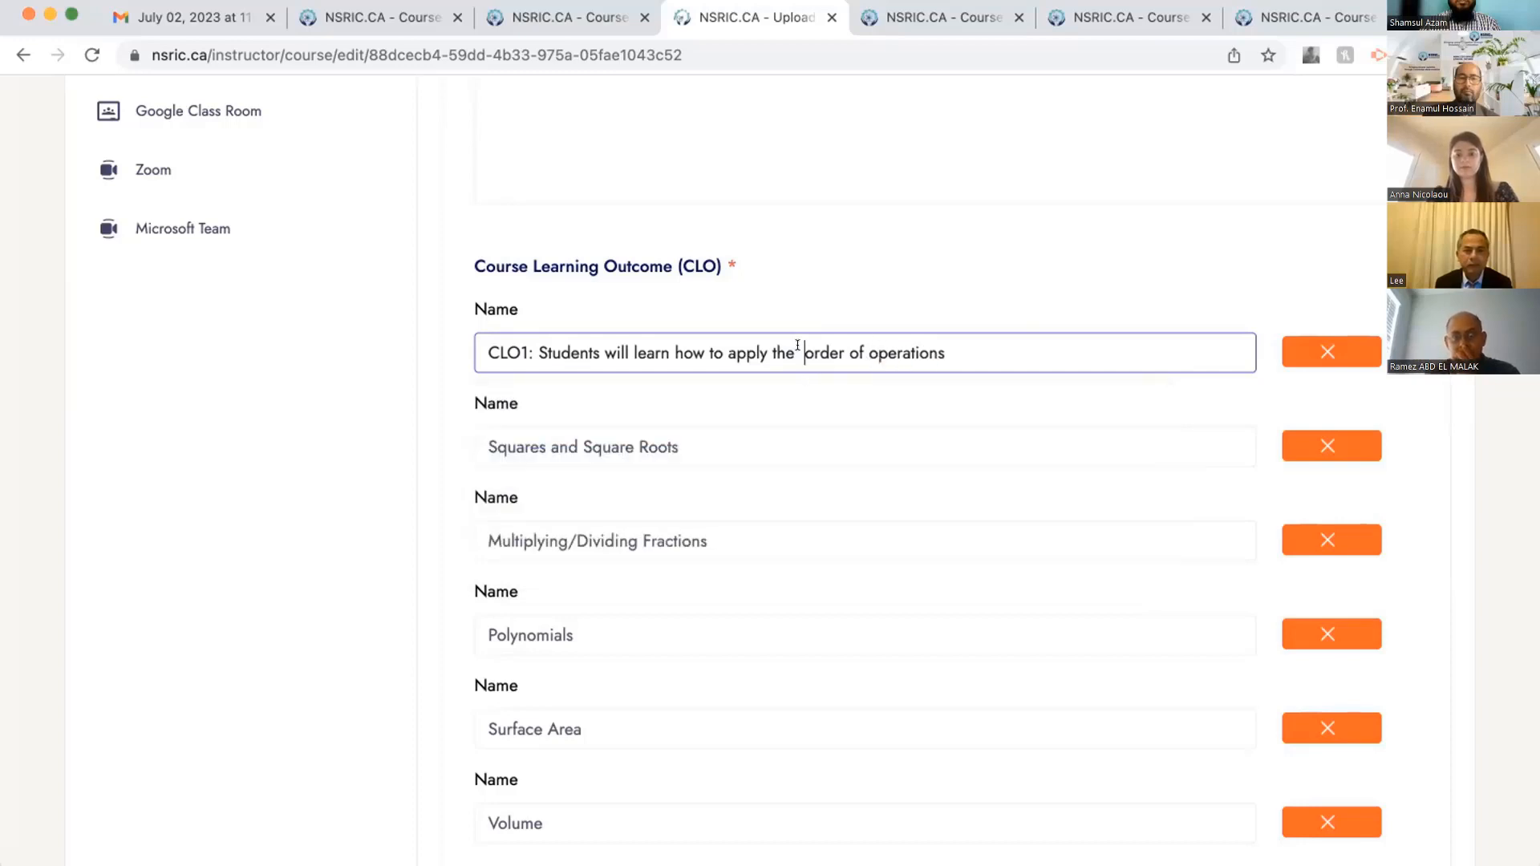
# - Complete the first learning outcome by adding "when simplifying and solving." after "order of operations"
pyautogui.click(962, 343)
pyautogui.write('when s')
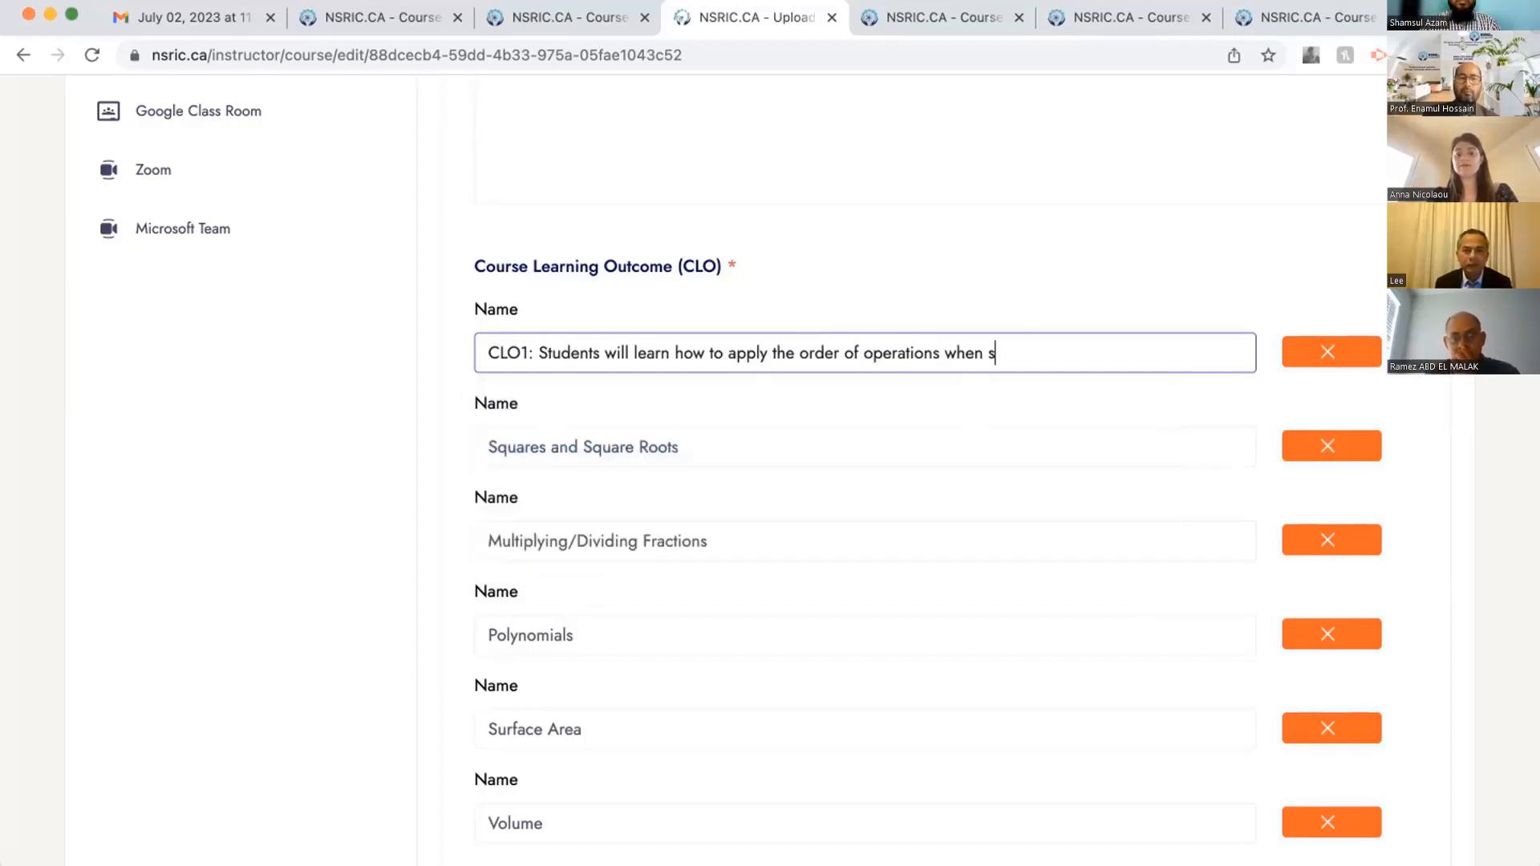
pyautogui.write('implifying nad')
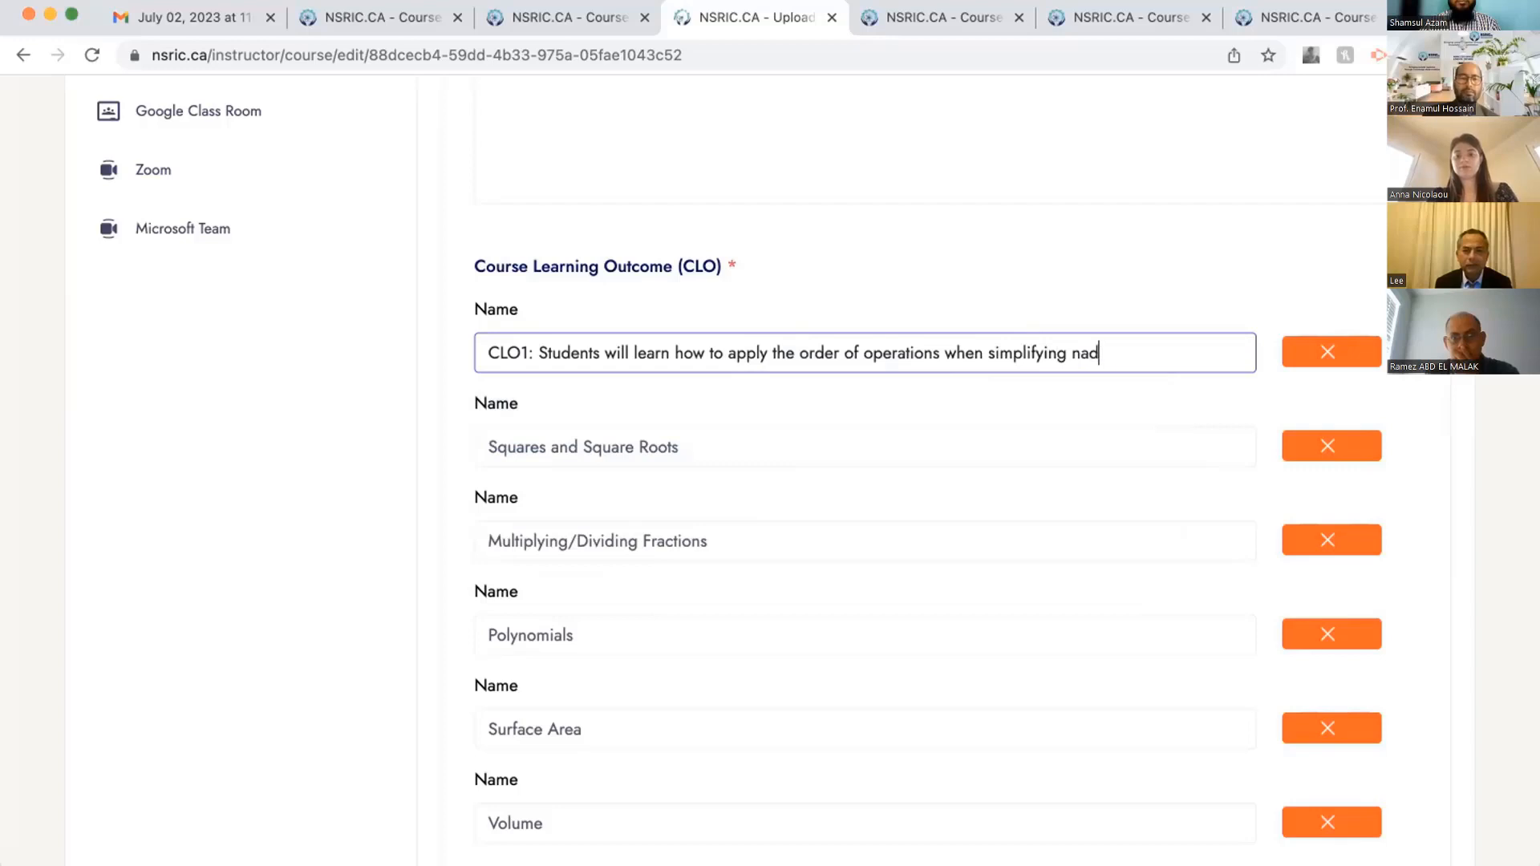
pyautogui.press('BackSpace')
pyautogui.press('BackSpace')
pyautogui.press('BackSpace')
pyautogui.write('and solving.')
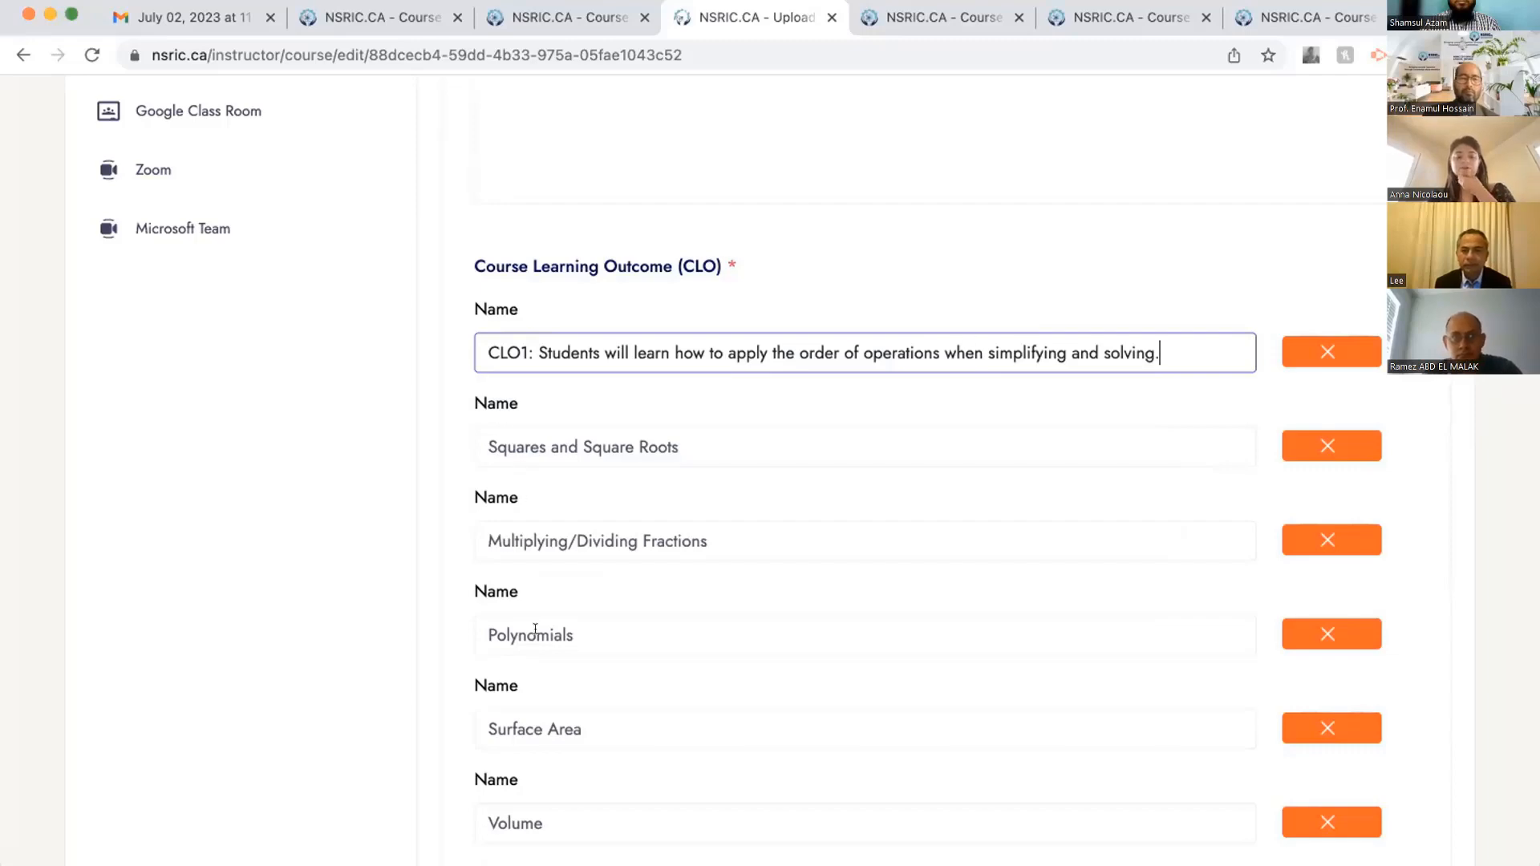
# - Look through the remaining Course Learning Outcome entries, such as Squares and Square Roots, and compare them with the CLO1 sentence
pyautogui.scroll(-8, 535, 629)
pyautogui.scroll(4, 535, 629)
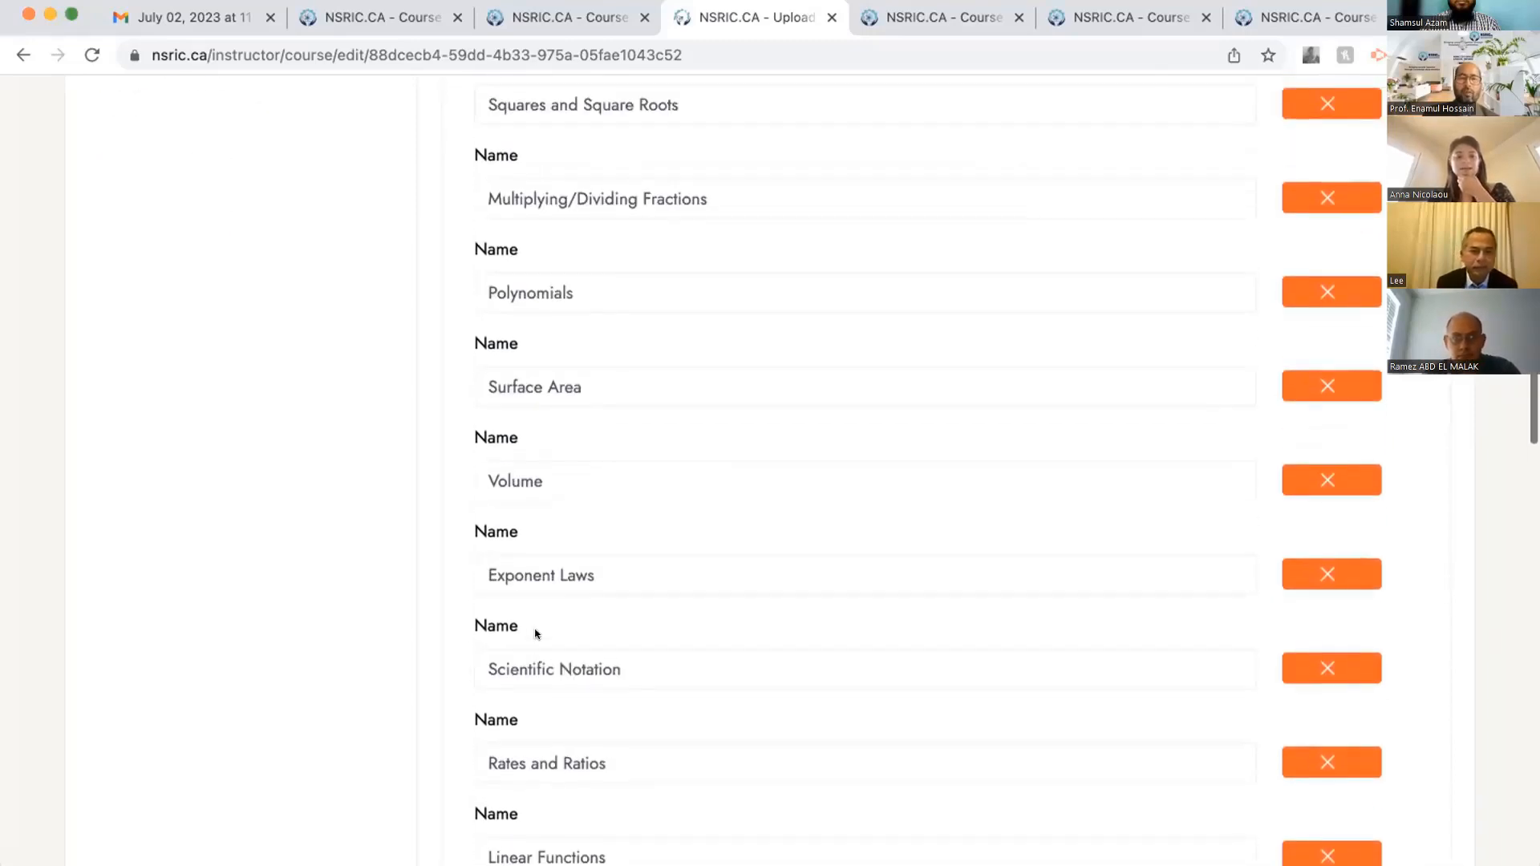
pyautogui.scroll(2, 535, 634)
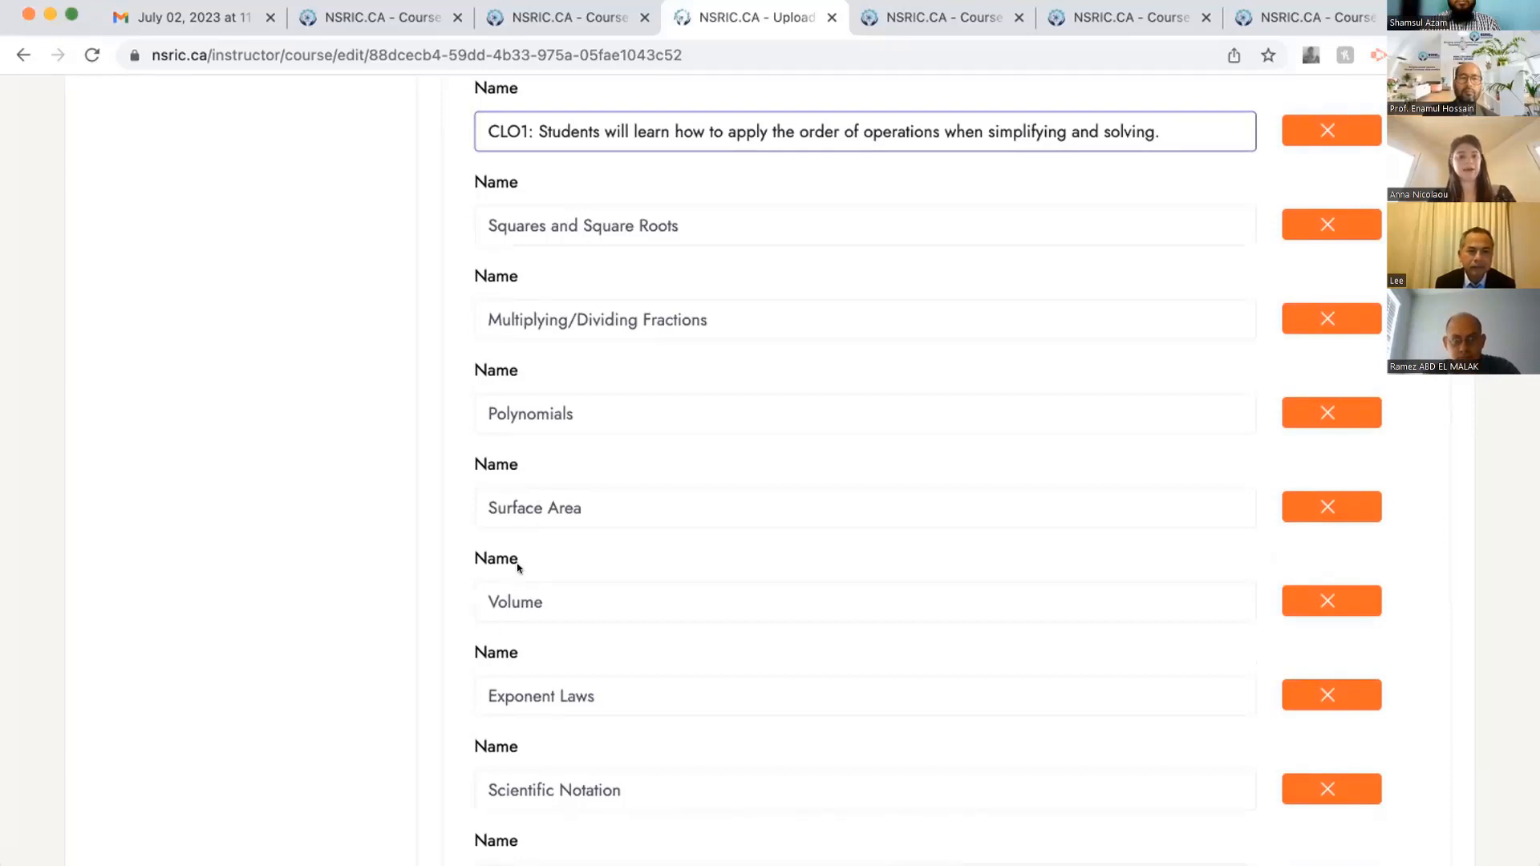
pyautogui.scroll(3, 516, 546)
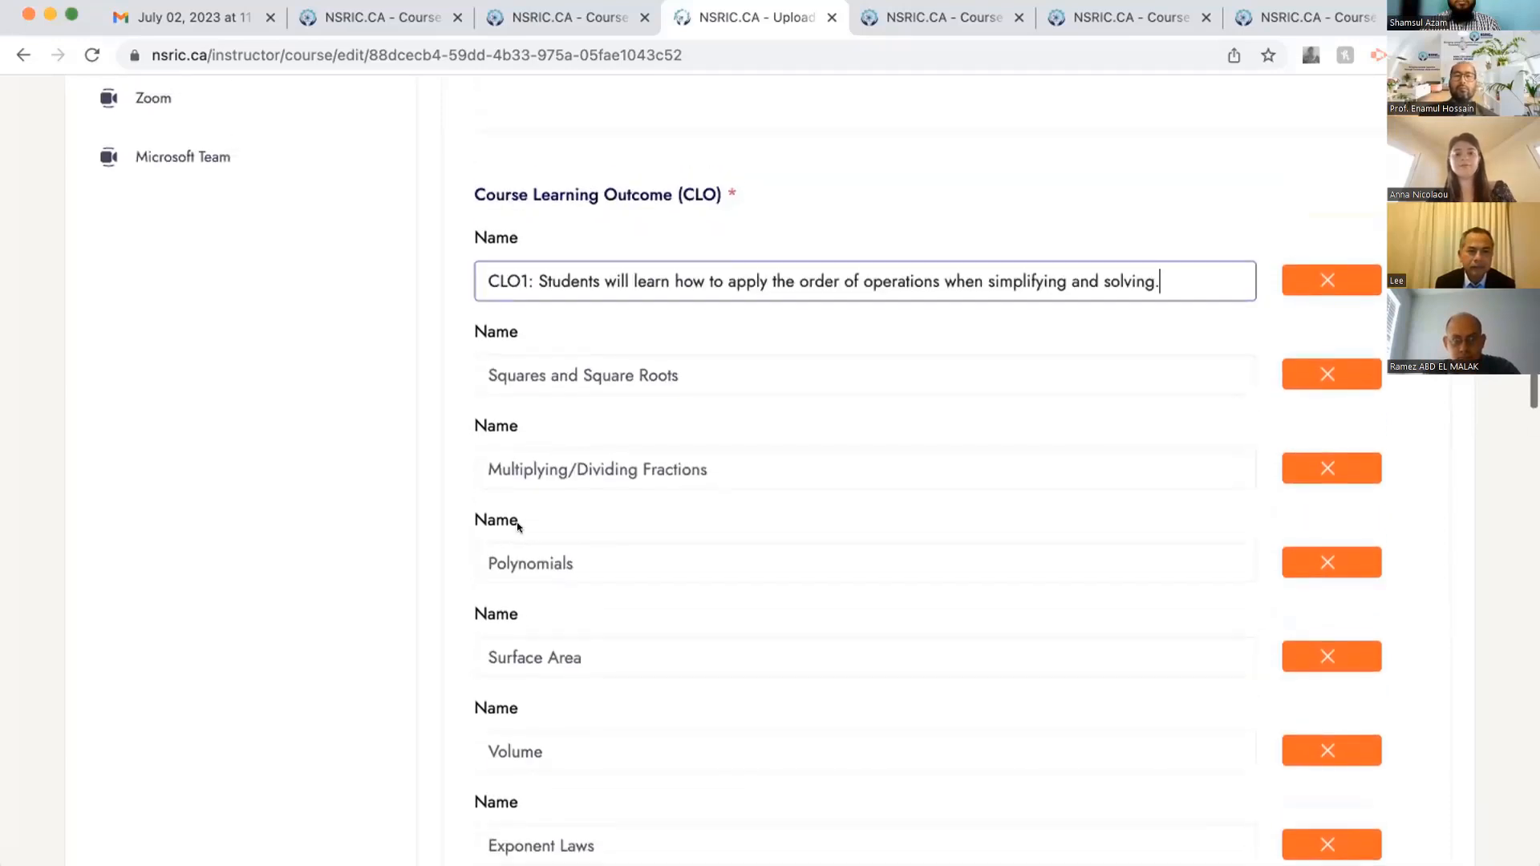
pyautogui.click(371, 413)
pyautogui.click(496, 454)
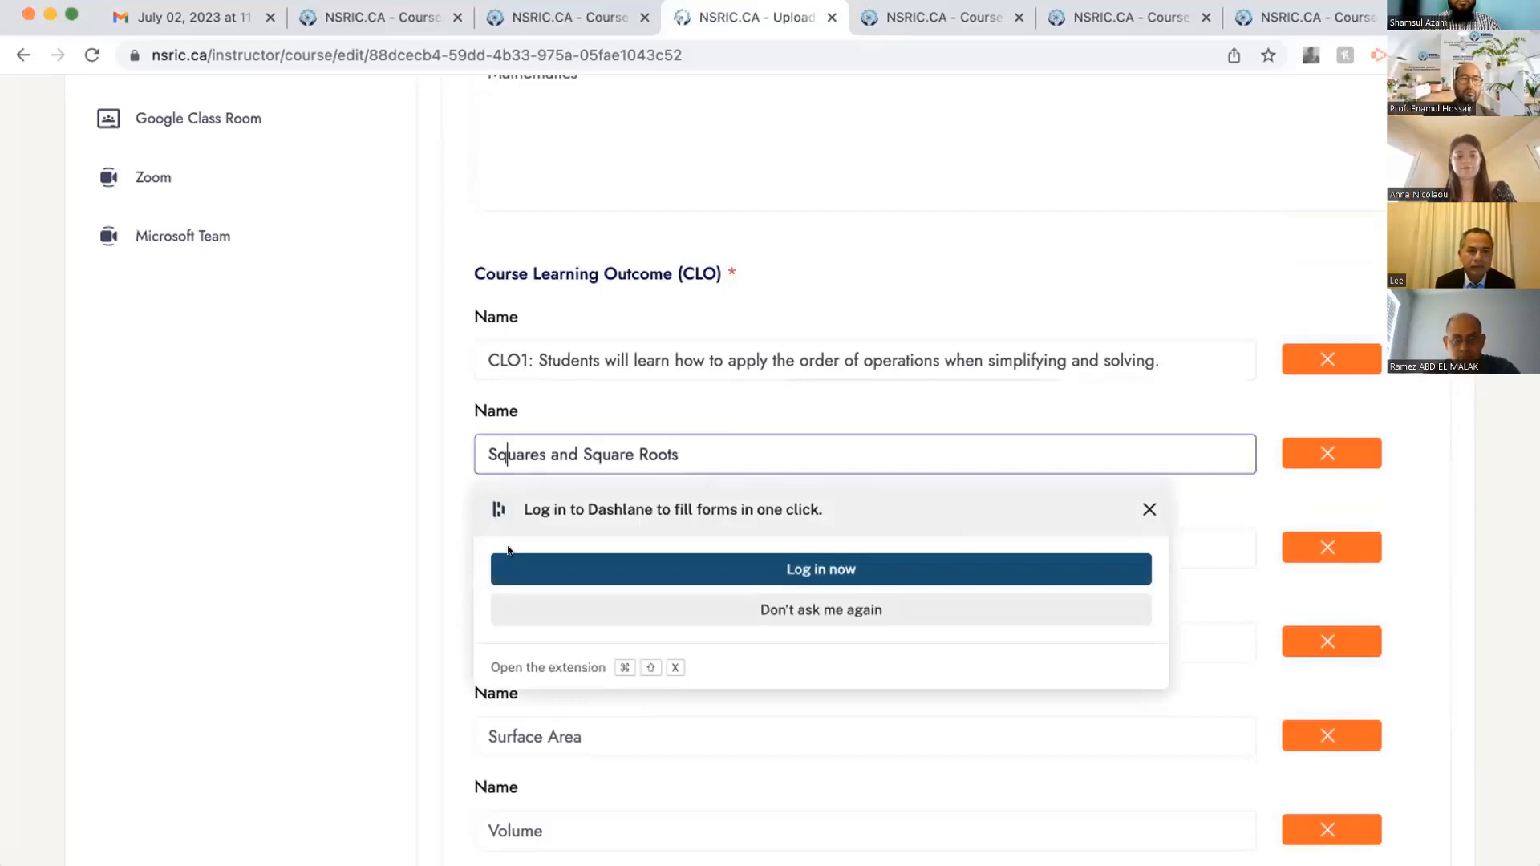
pyautogui.click(418, 554)
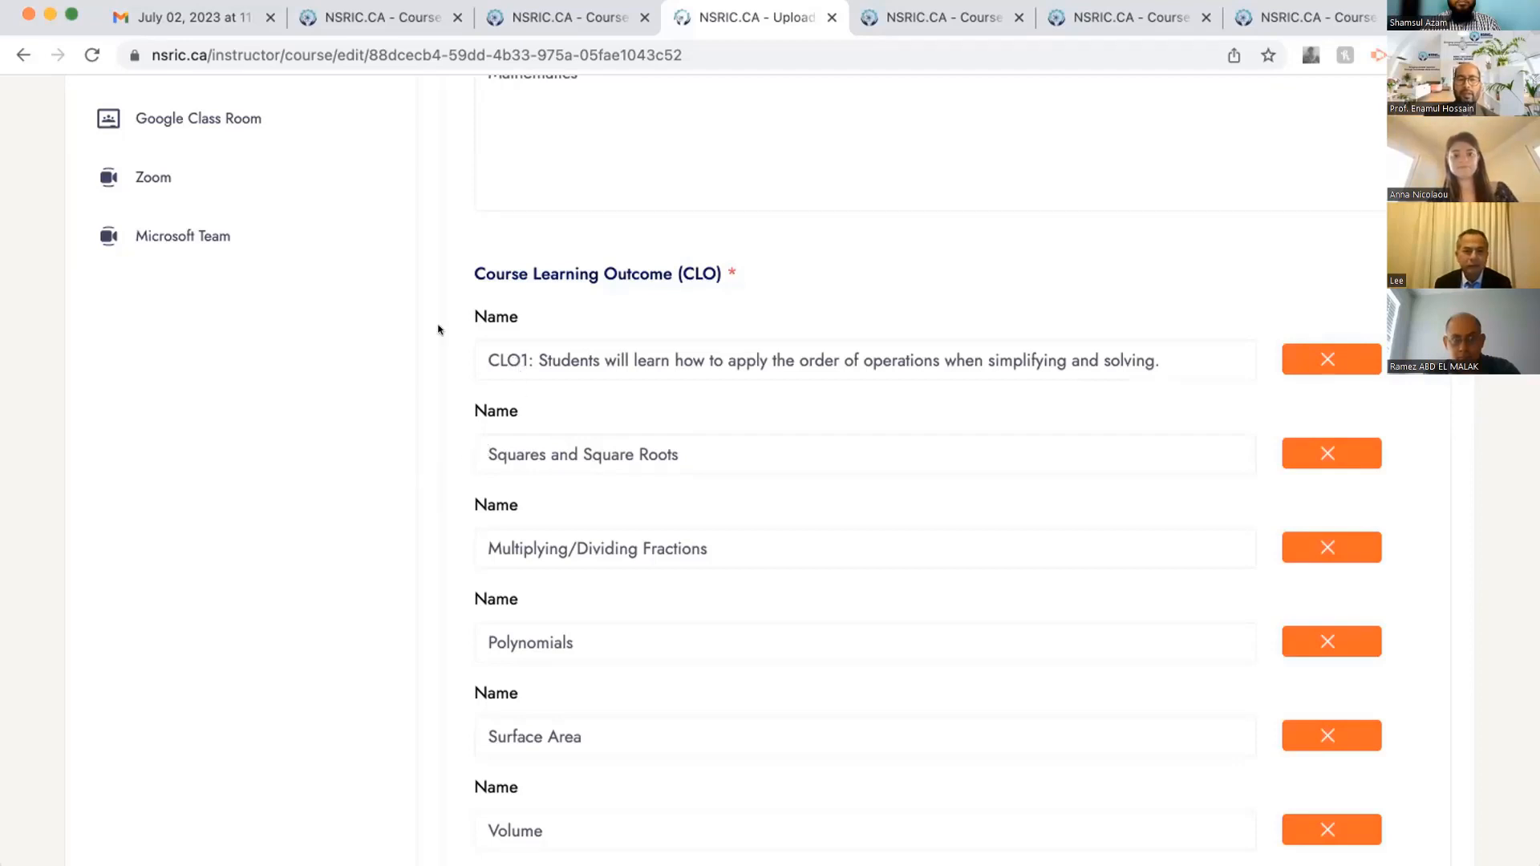
# - Switch to the Drilling Engineering II (Module 1) course page and examine how its Course Learning Outcomes are numbered and worded
pyautogui.scroll(1, 440, 330)
pyautogui.scroll(4, 405, 298)
pyautogui.scroll(10, 406, 299)
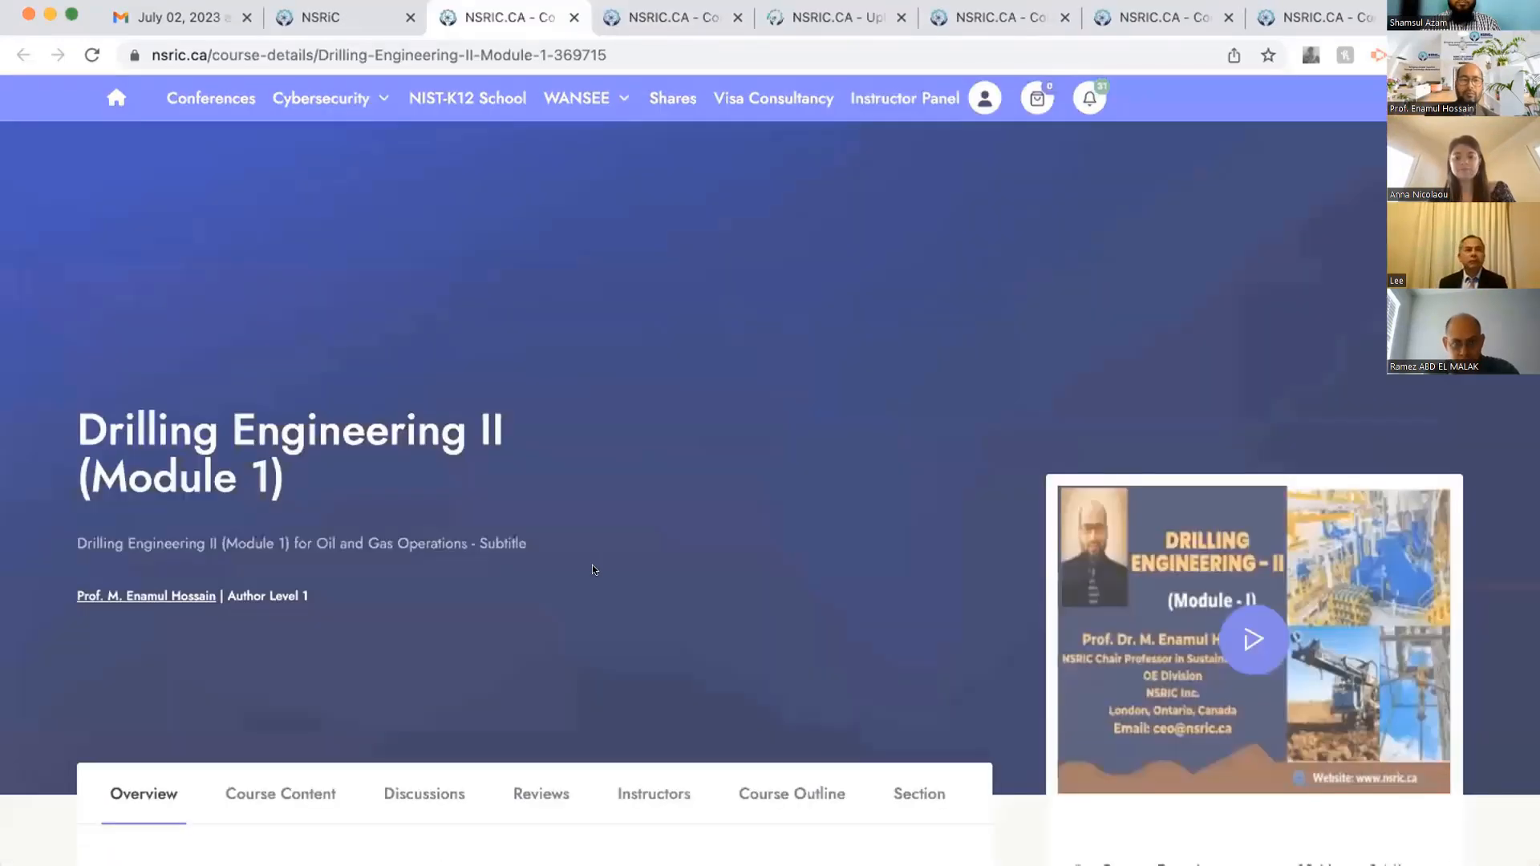
pyautogui.scroll(-5, 593, 567)
pyautogui.scroll(-5, 593, 569)
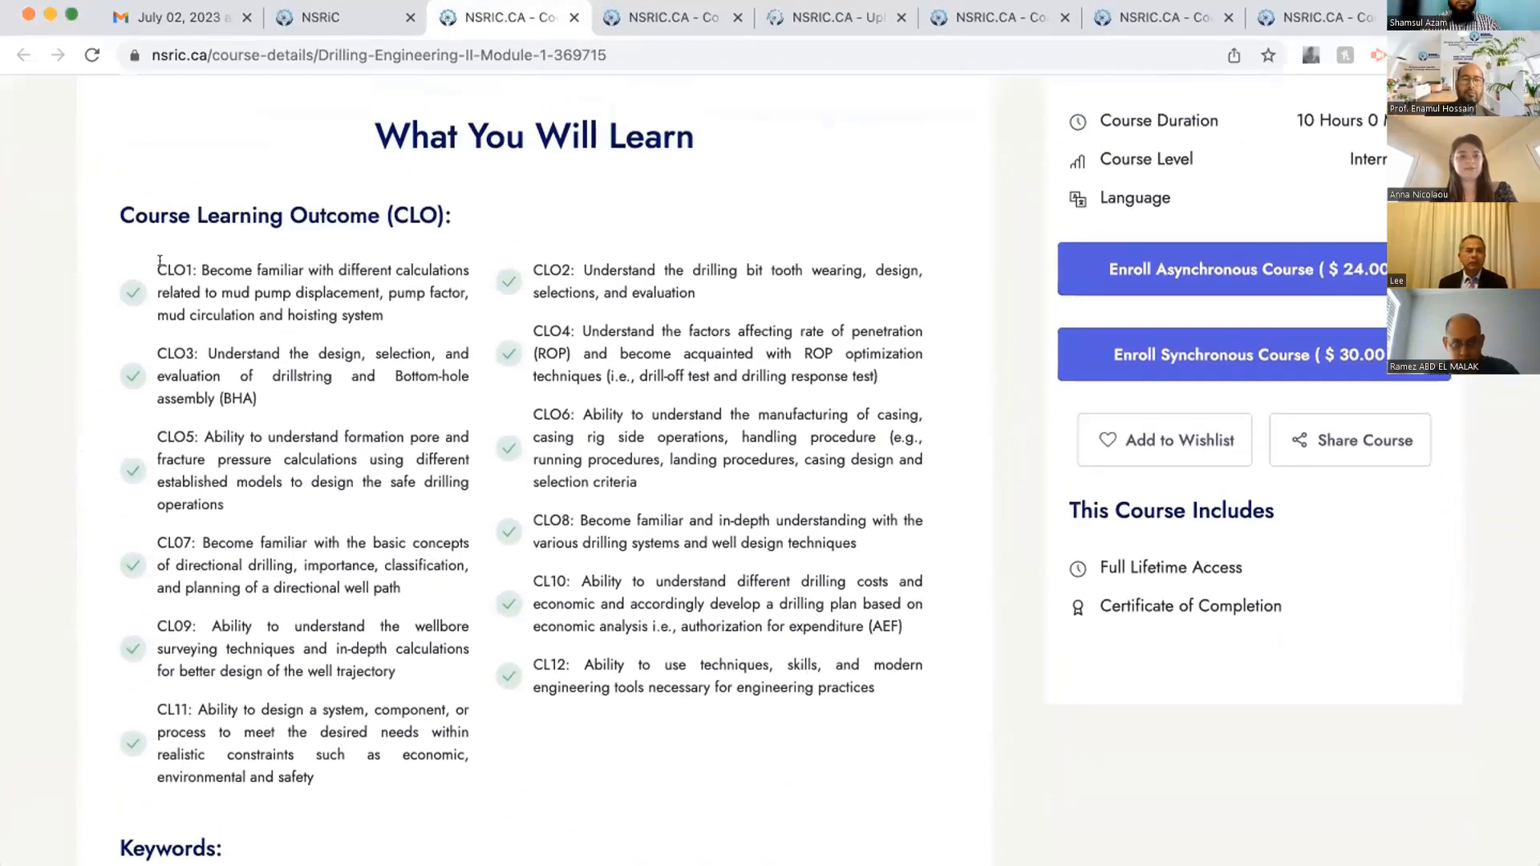
pyautogui.moveTo(159, 260); pyautogui.dragTo(368, 315)
pyautogui.click(387, 324)
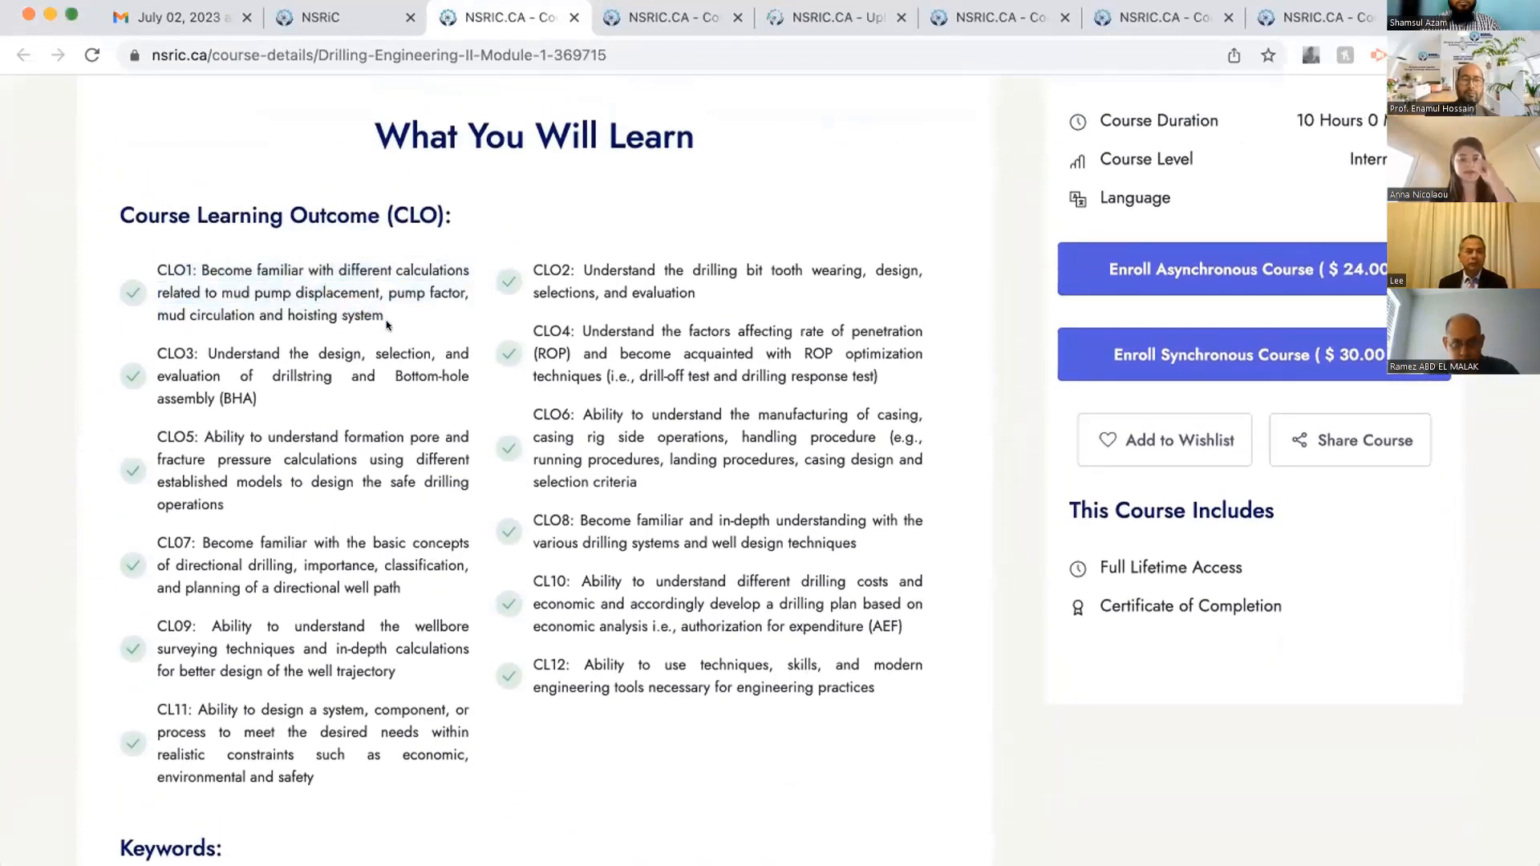
pyautogui.moveTo(227, 255); pyautogui.dragTo(383, 317)
pyautogui.moveTo(234, 518); pyautogui.dragTo(245, 539)
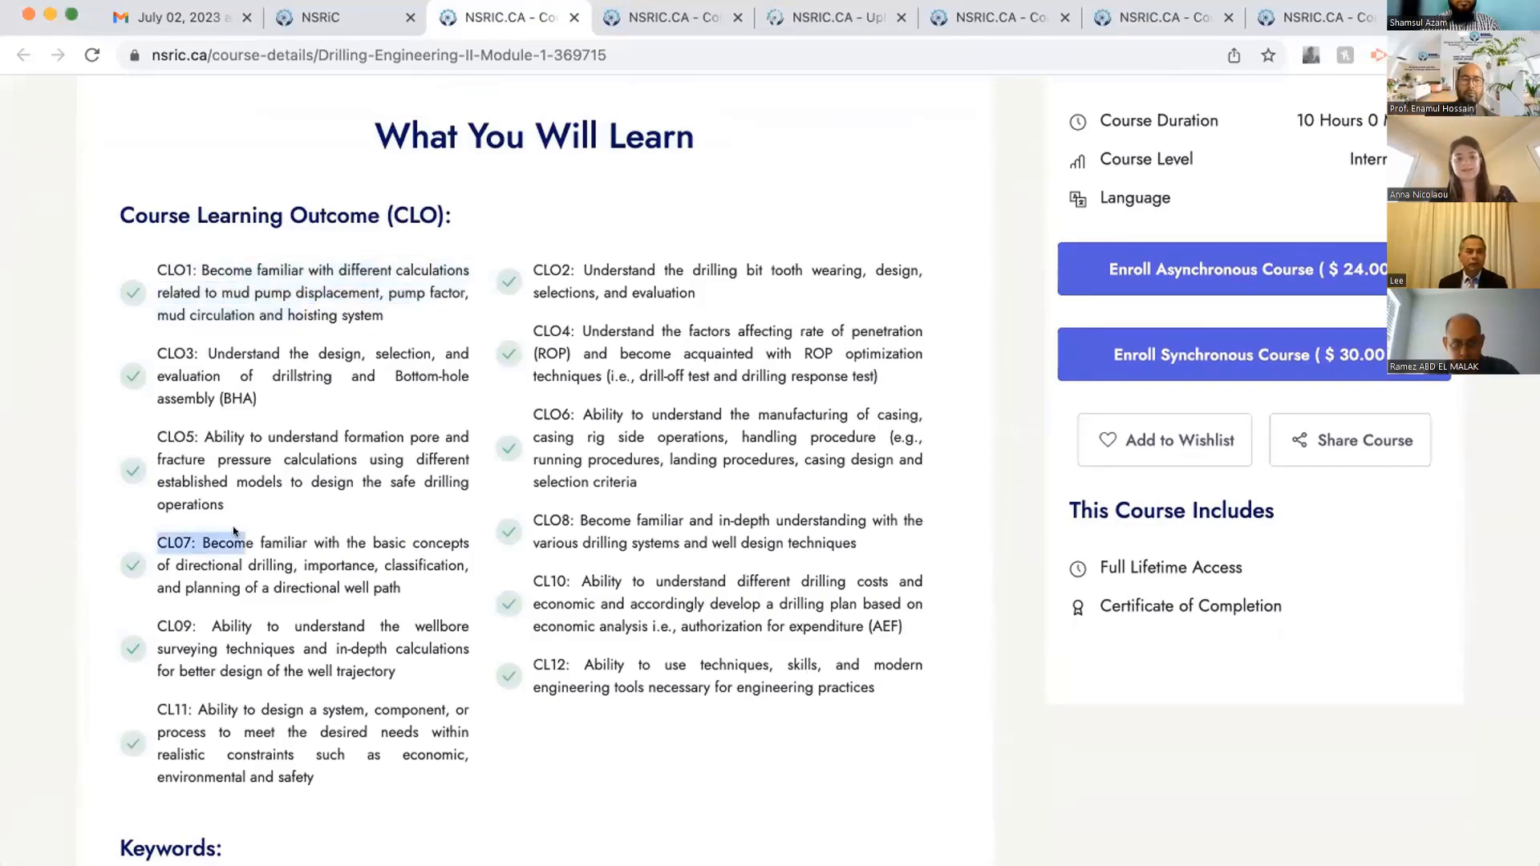
pyautogui.click(213, 373)
pyautogui.moveTo(148, 272); pyautogui.dragTo(233, 376)
pyautogui.click(233, 376)
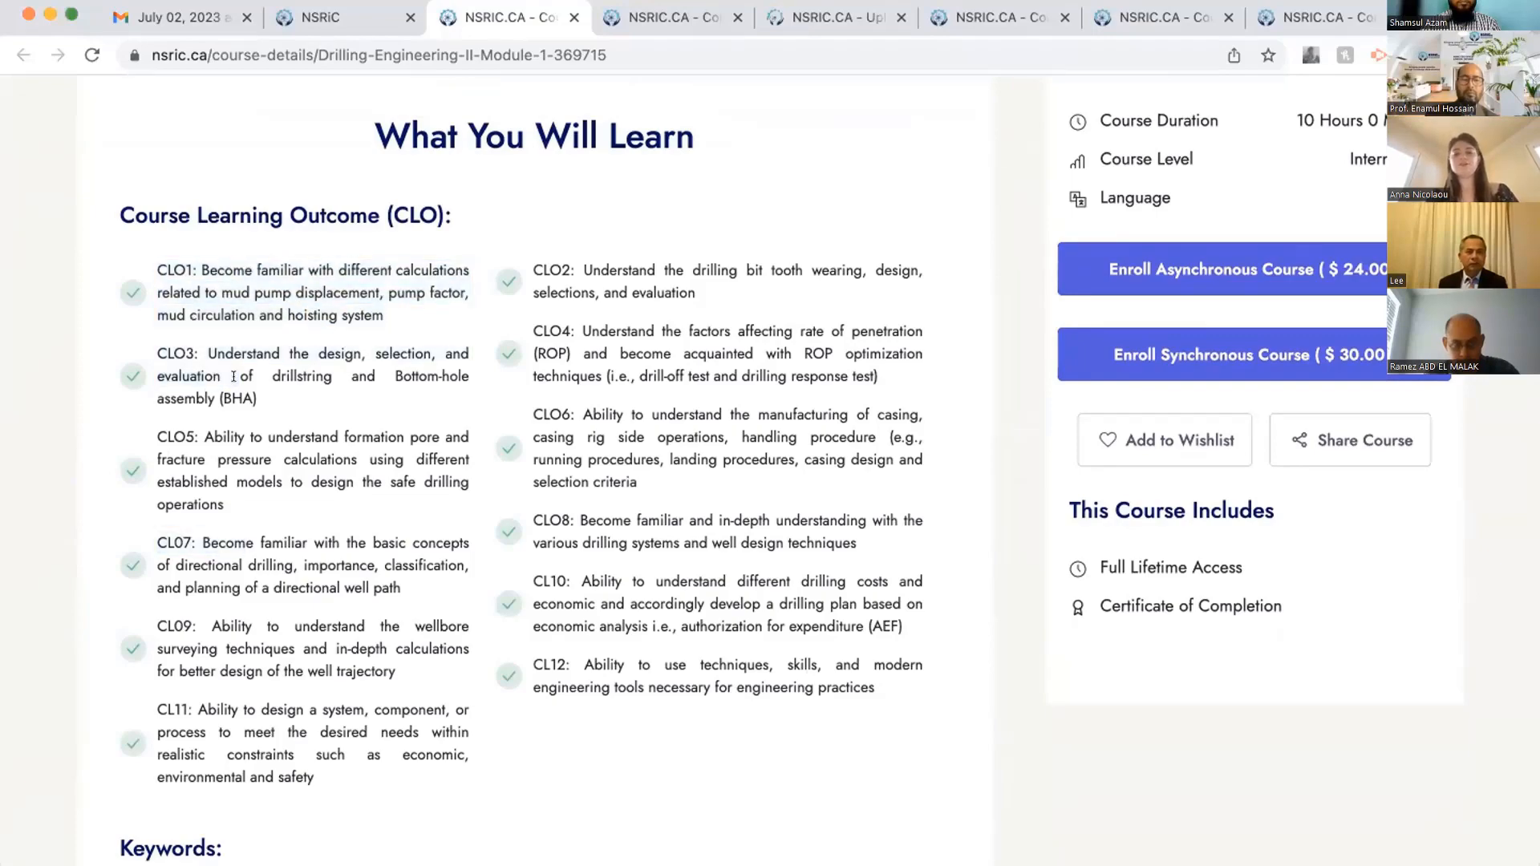
pyautogui.scroll(5, 233, 376)
pyautogui.scroll(2, 233, 376)
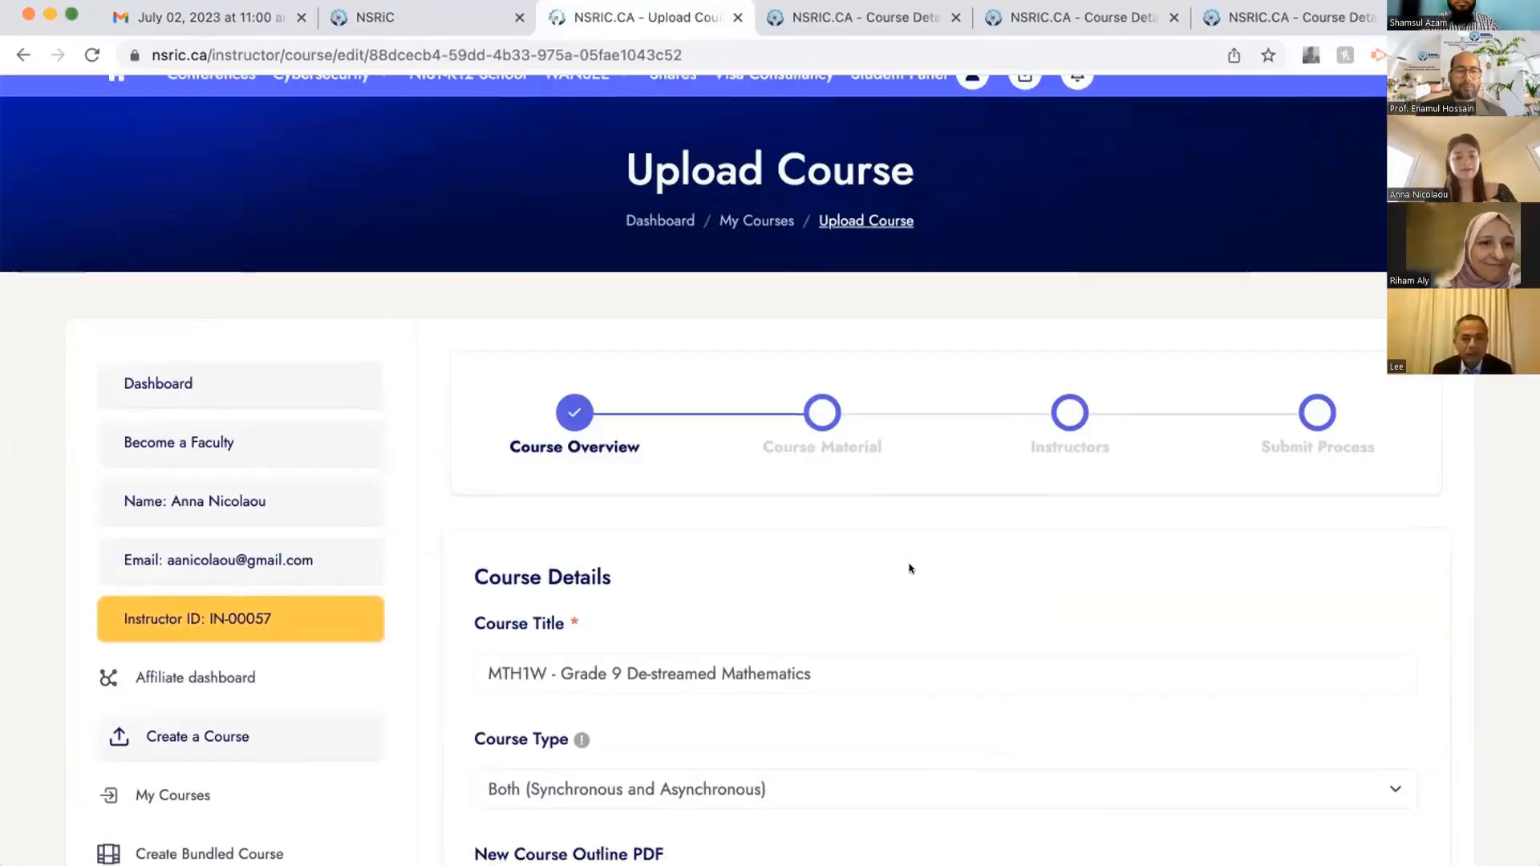
# - Return to the MTH1W course upload form and review its full list of Course Learning Outcomes
pyautogui.scroll(-10, 910, 568)
pyautogui.scroll(3, 910, 568)
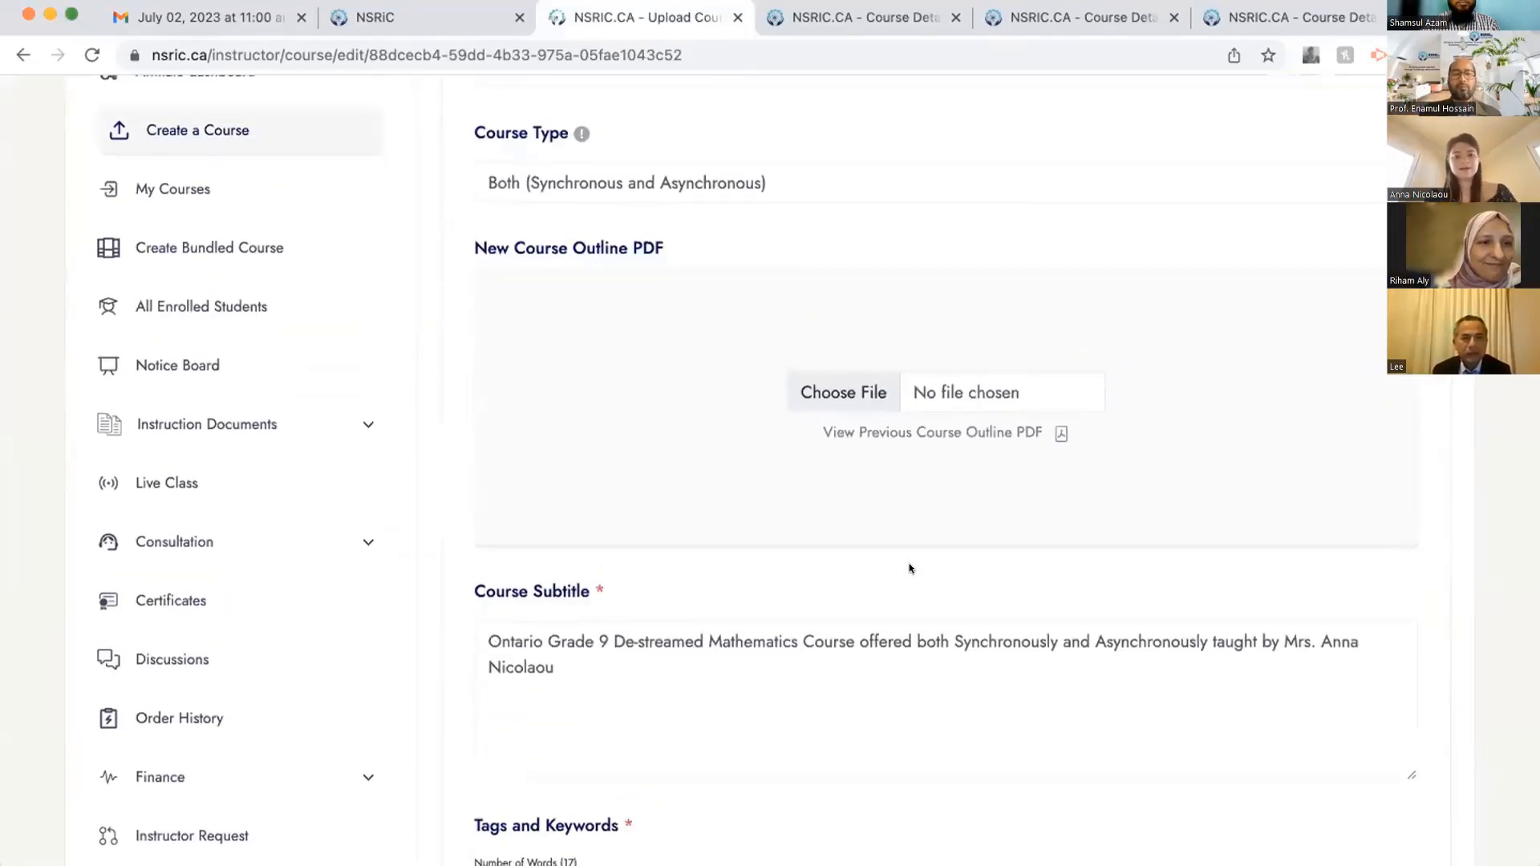
pyautogui.scroll(-8, 909, 568)
pyautogui.scroll(-5, 909, 568)
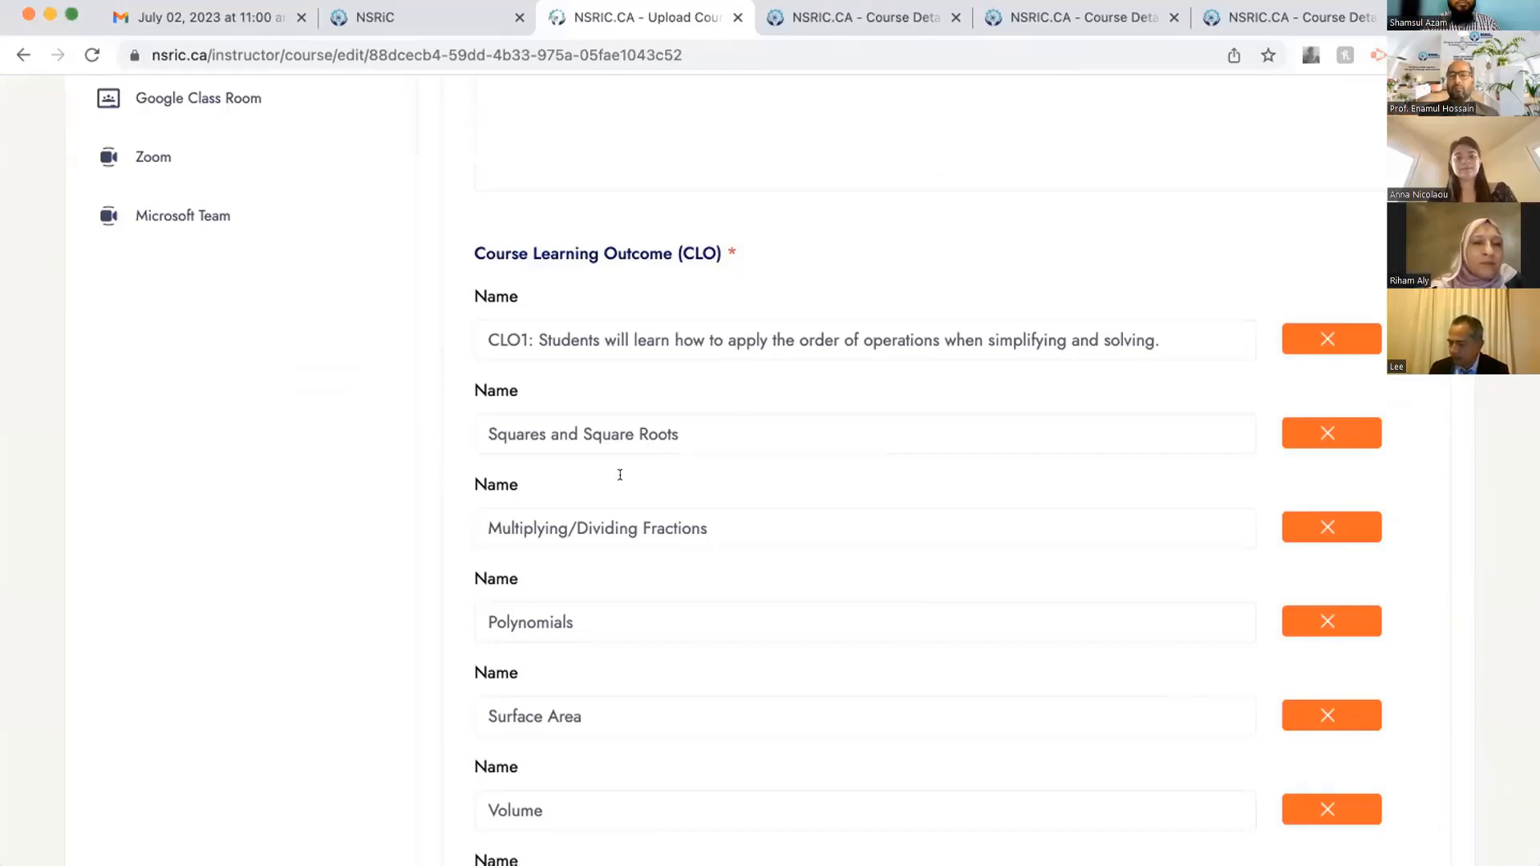
pyautogui.scroll(-20, 618, 471)
pyautogui.scroll(20, 602, 527)
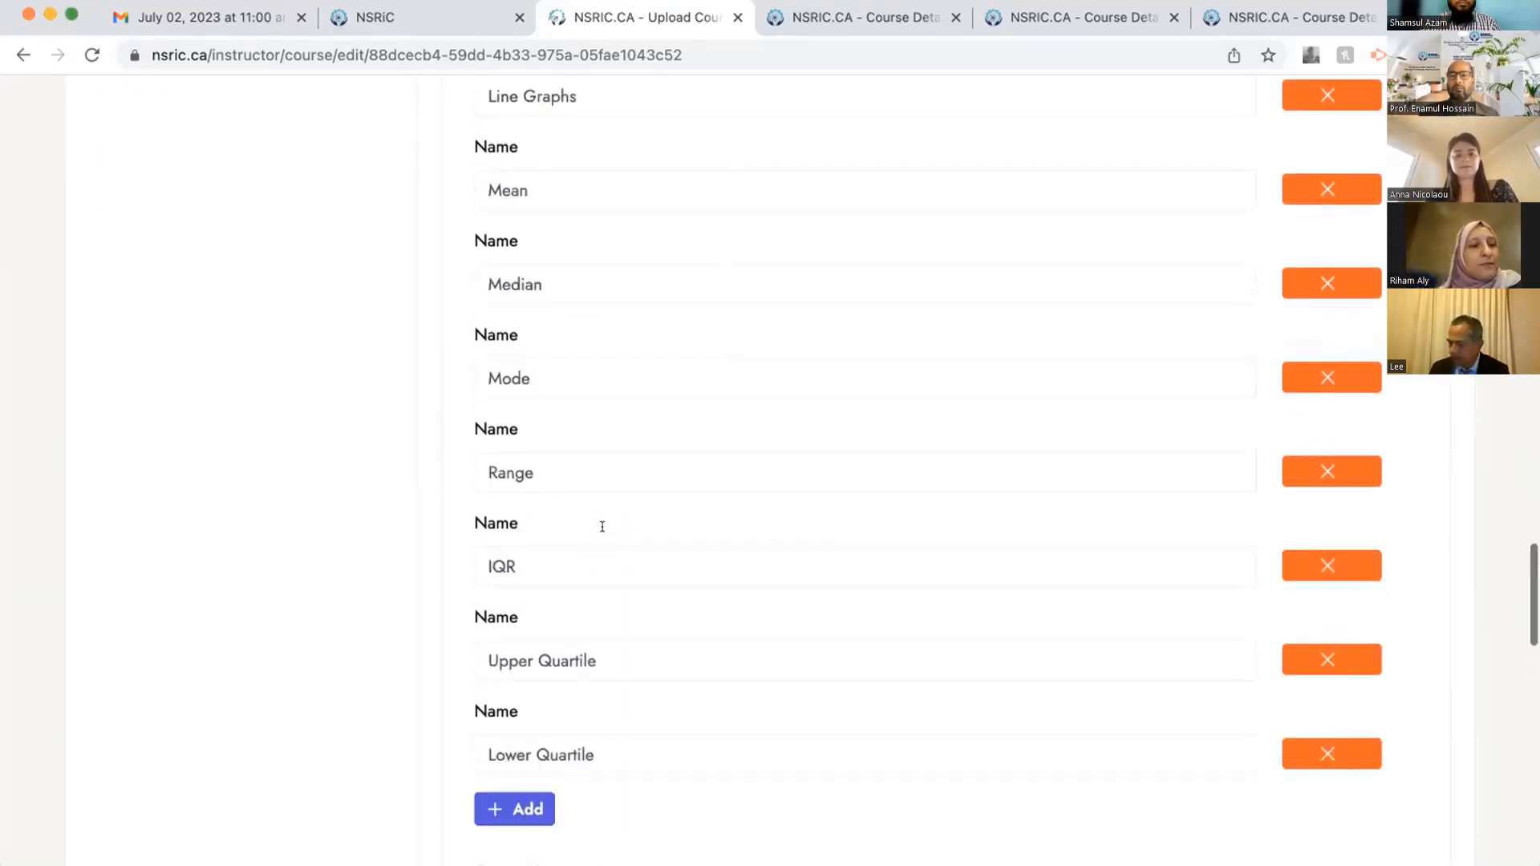
pyautogui.scroll(2, 603, 527)
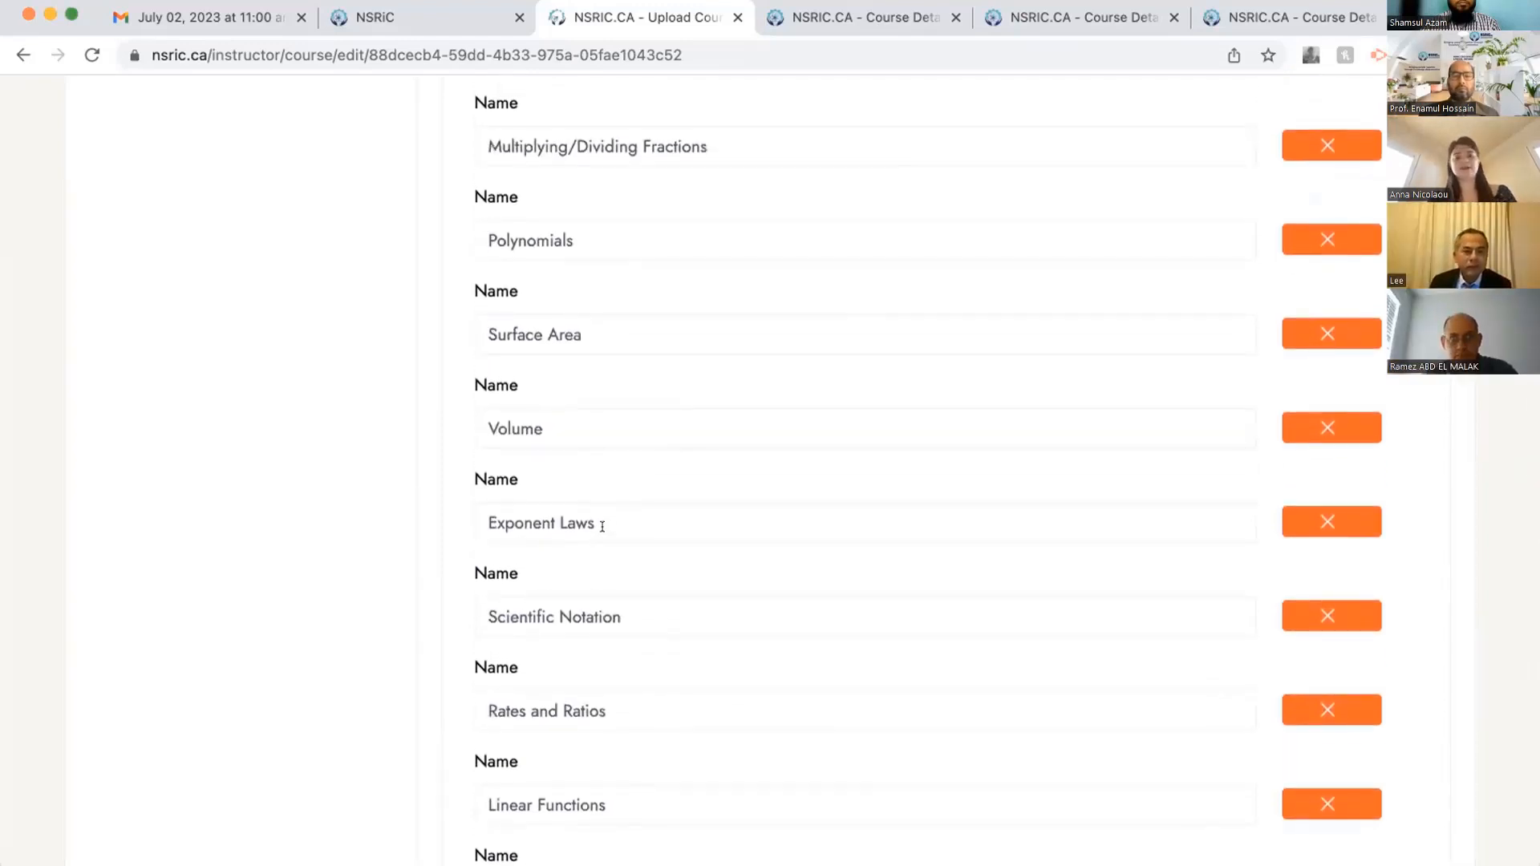
pyautogui.scroll(10, 602, 527)
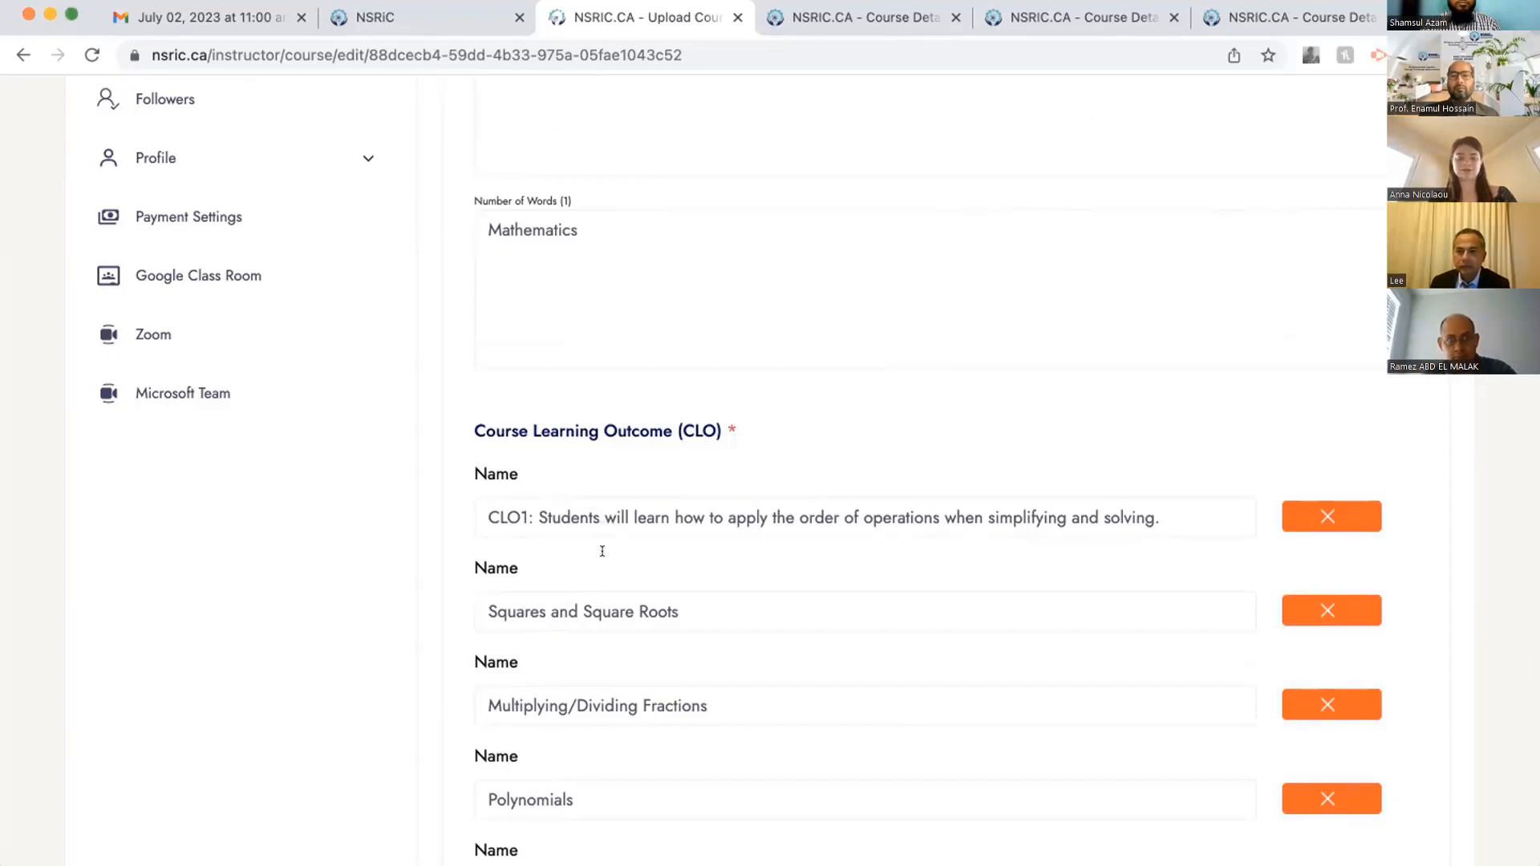
# - Examine the Course Description and Course Duration fields at the end of the Course Overview form
pyautogui.scroll(-15, 603, 550)
pyautogui.scroll(-12, 603, 550)
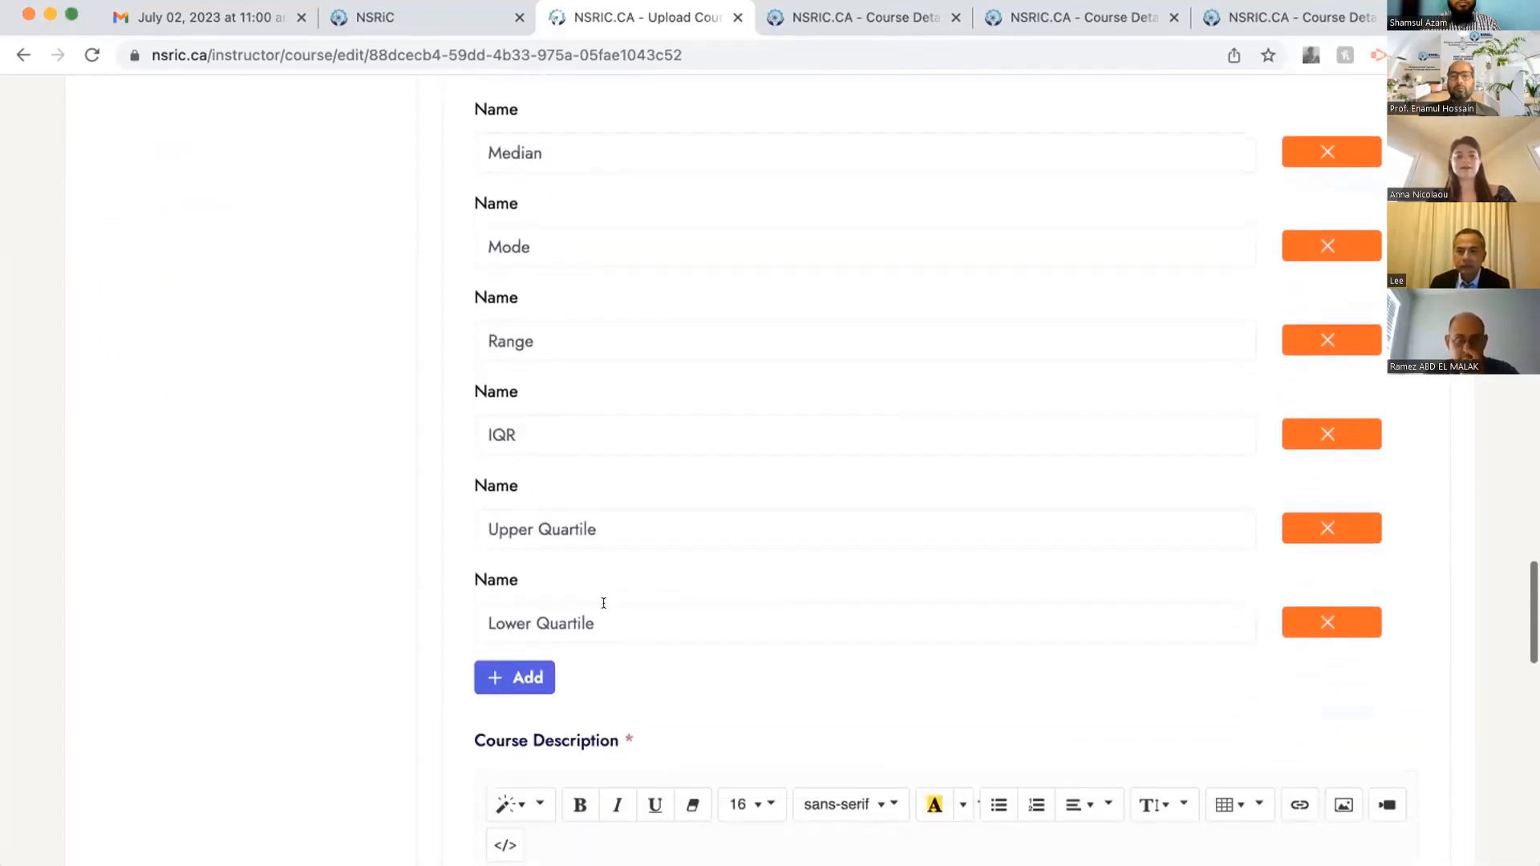
pyautogui.scroll(-4, 386, 613)
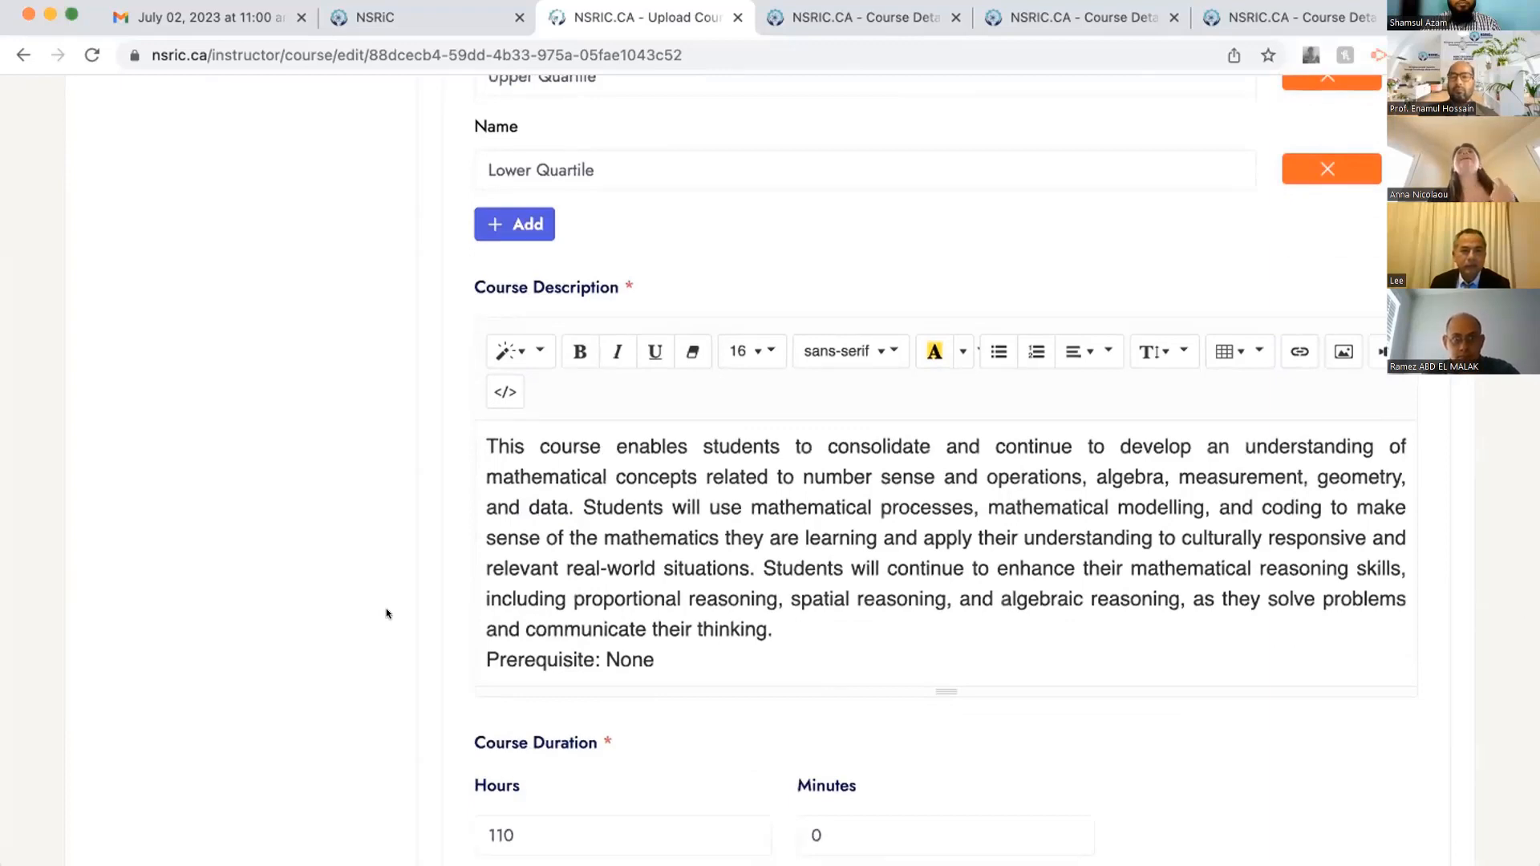
pyautogui.scroll(-10, 386, 613)
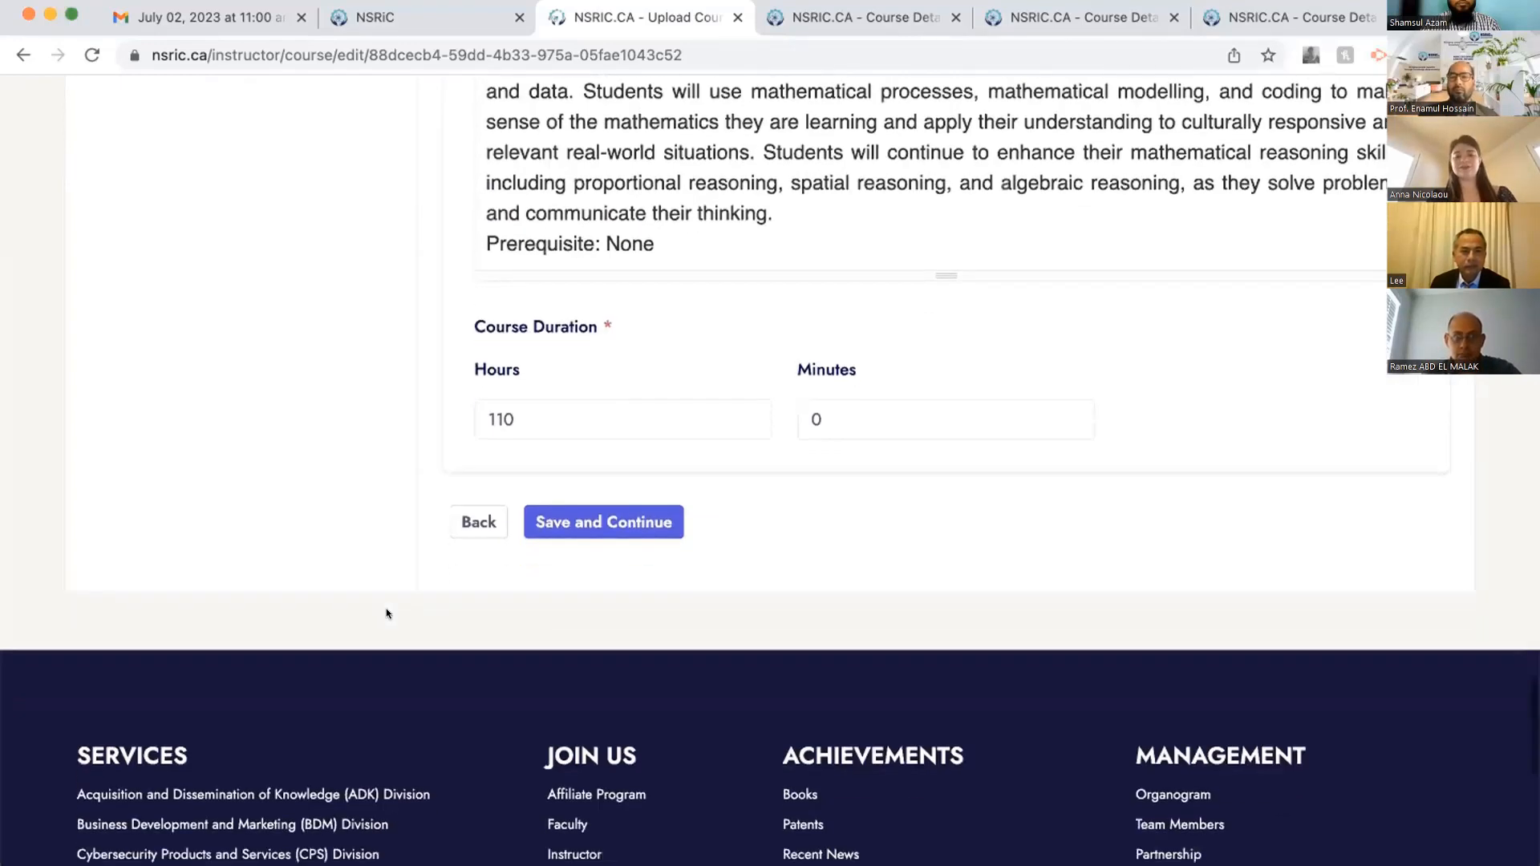
# - Examine the full Course Description text of the course, from its opening sentence through the prerequisite line
pyautogui.scroll(5, 696, 533)
pyautogui.scroll(4, 697, 534)
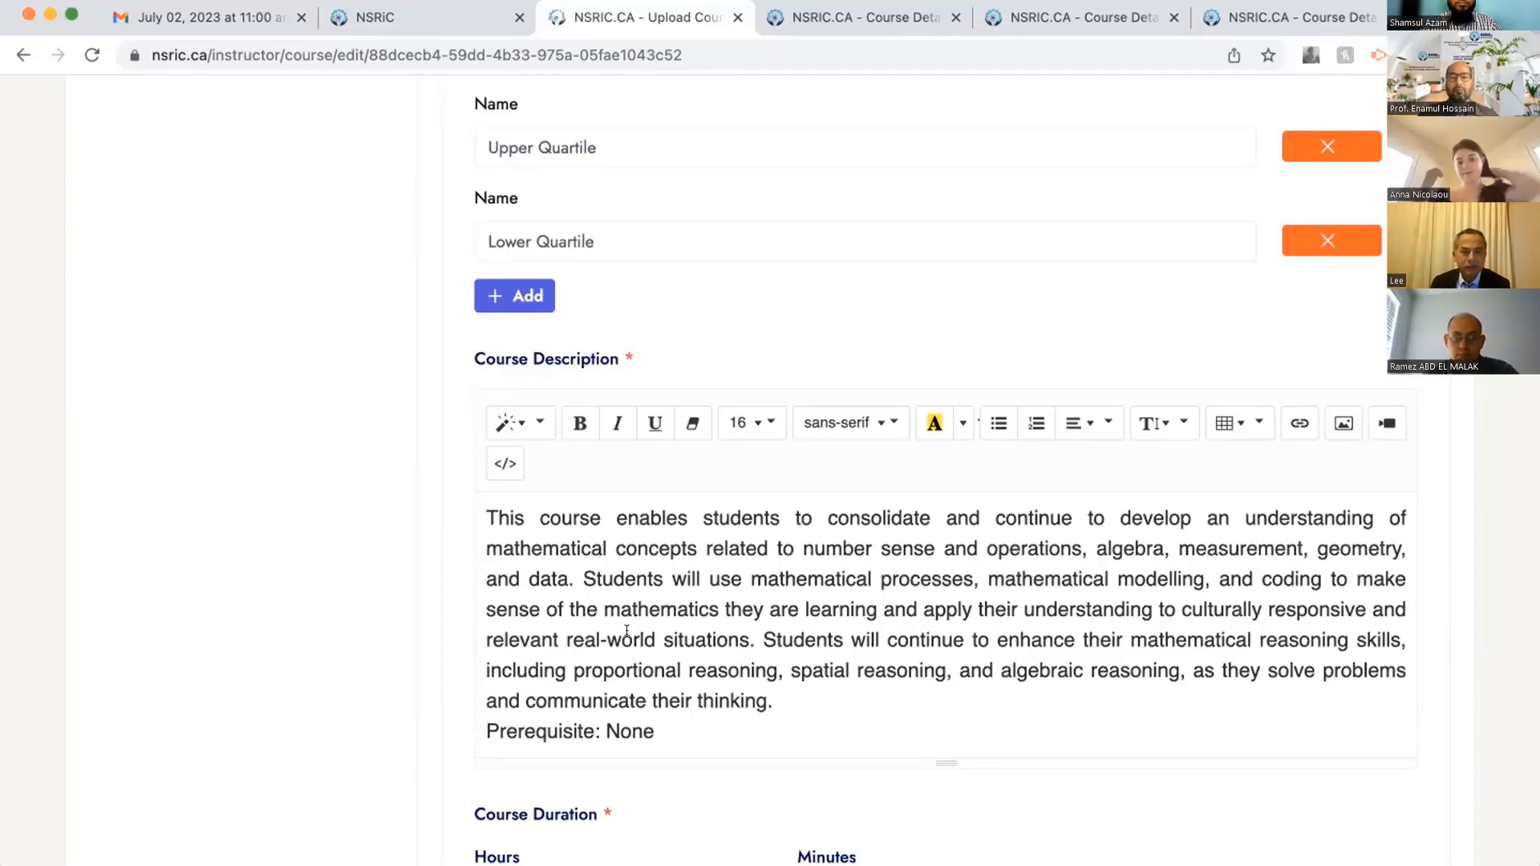
pyautogui.moveTo(497, 517); pyautogui.dragTo(787, 718)
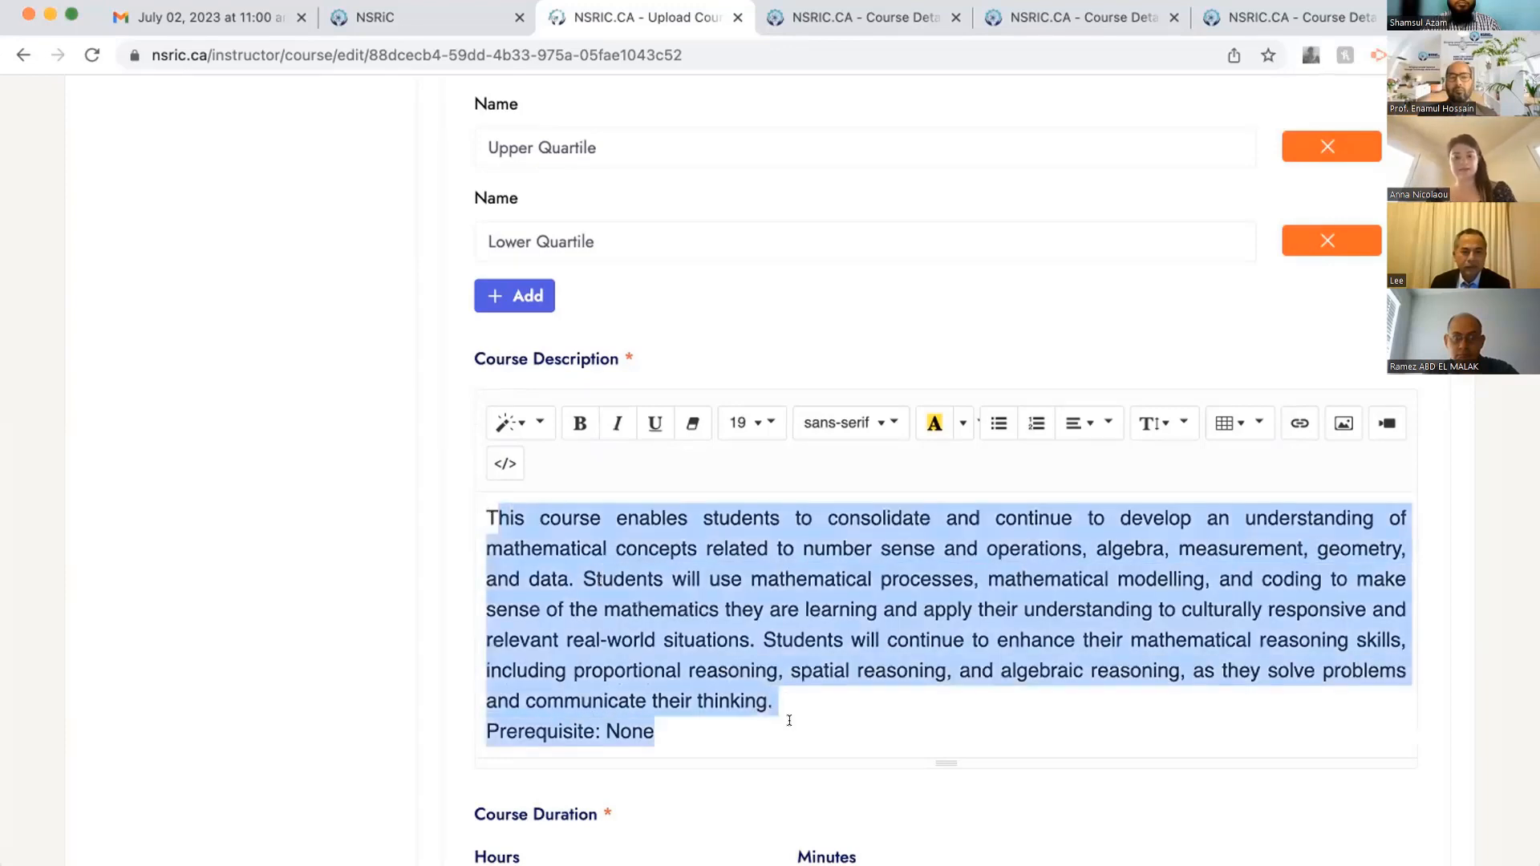
pyautogui.click(712, 725)
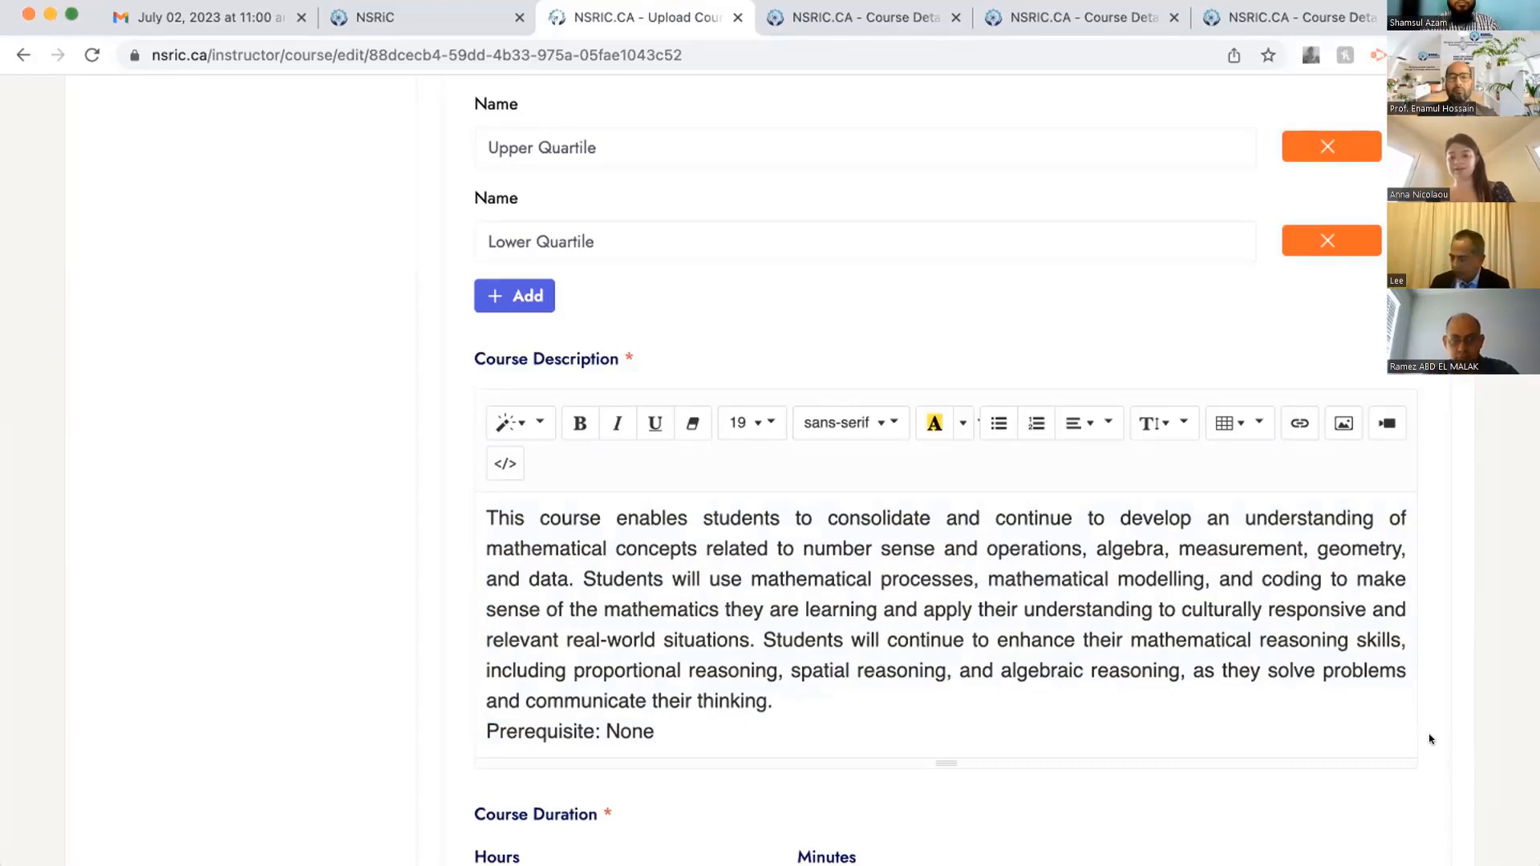
pyautogui.scroll(-2, 608, 615)
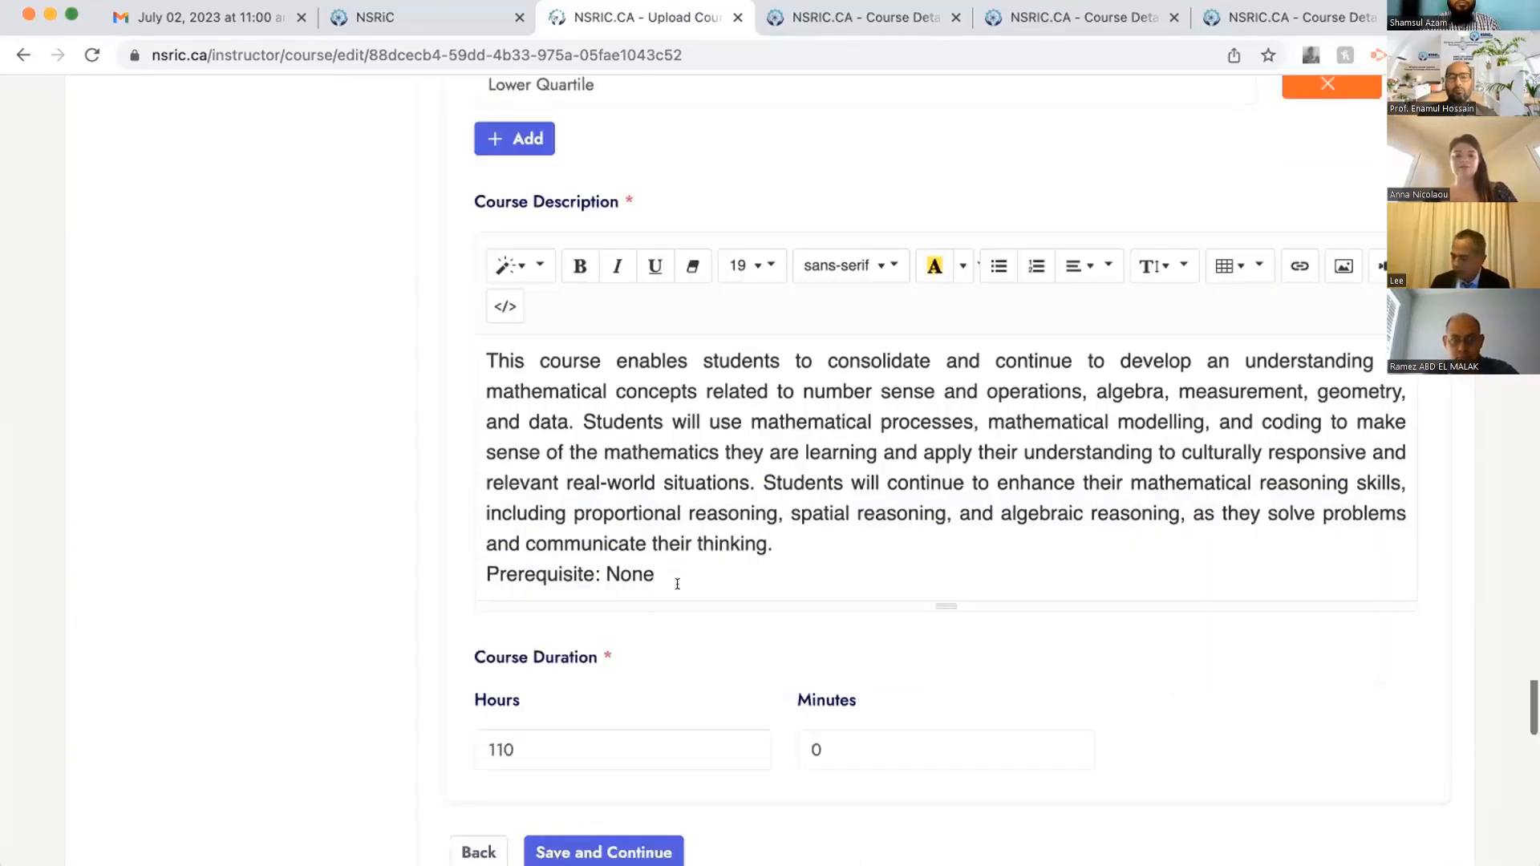
pyautogui.moveTo(666, 575); pyautogui.dragTo(467, 363)
pyautogui.click(447, 382)
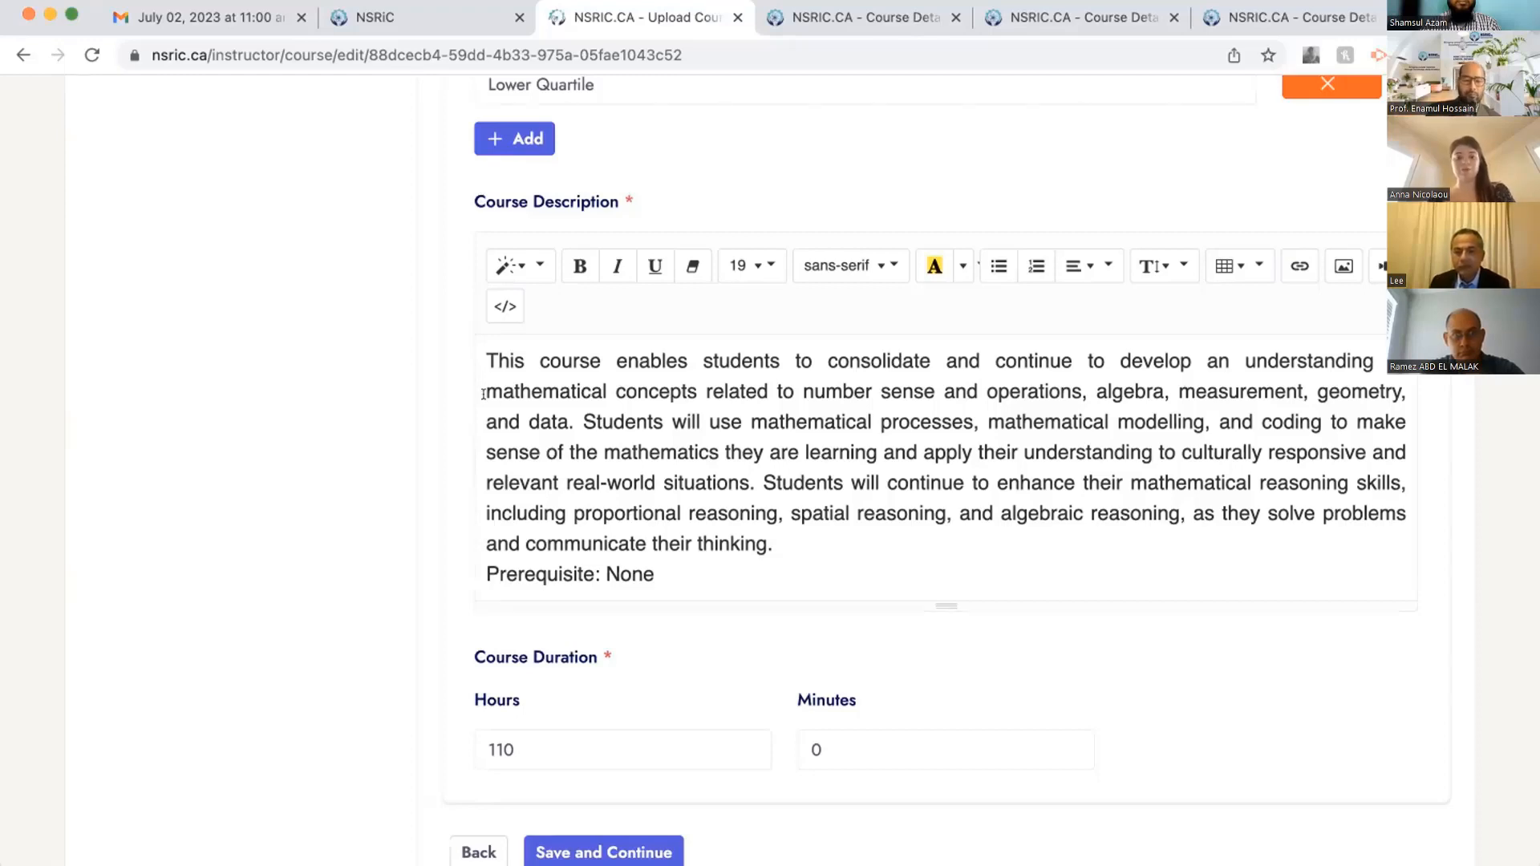
pyautogui.moveTo(486, 361); pyautogui.dragTo(687, 578)
pyautogui.click(687, 569)
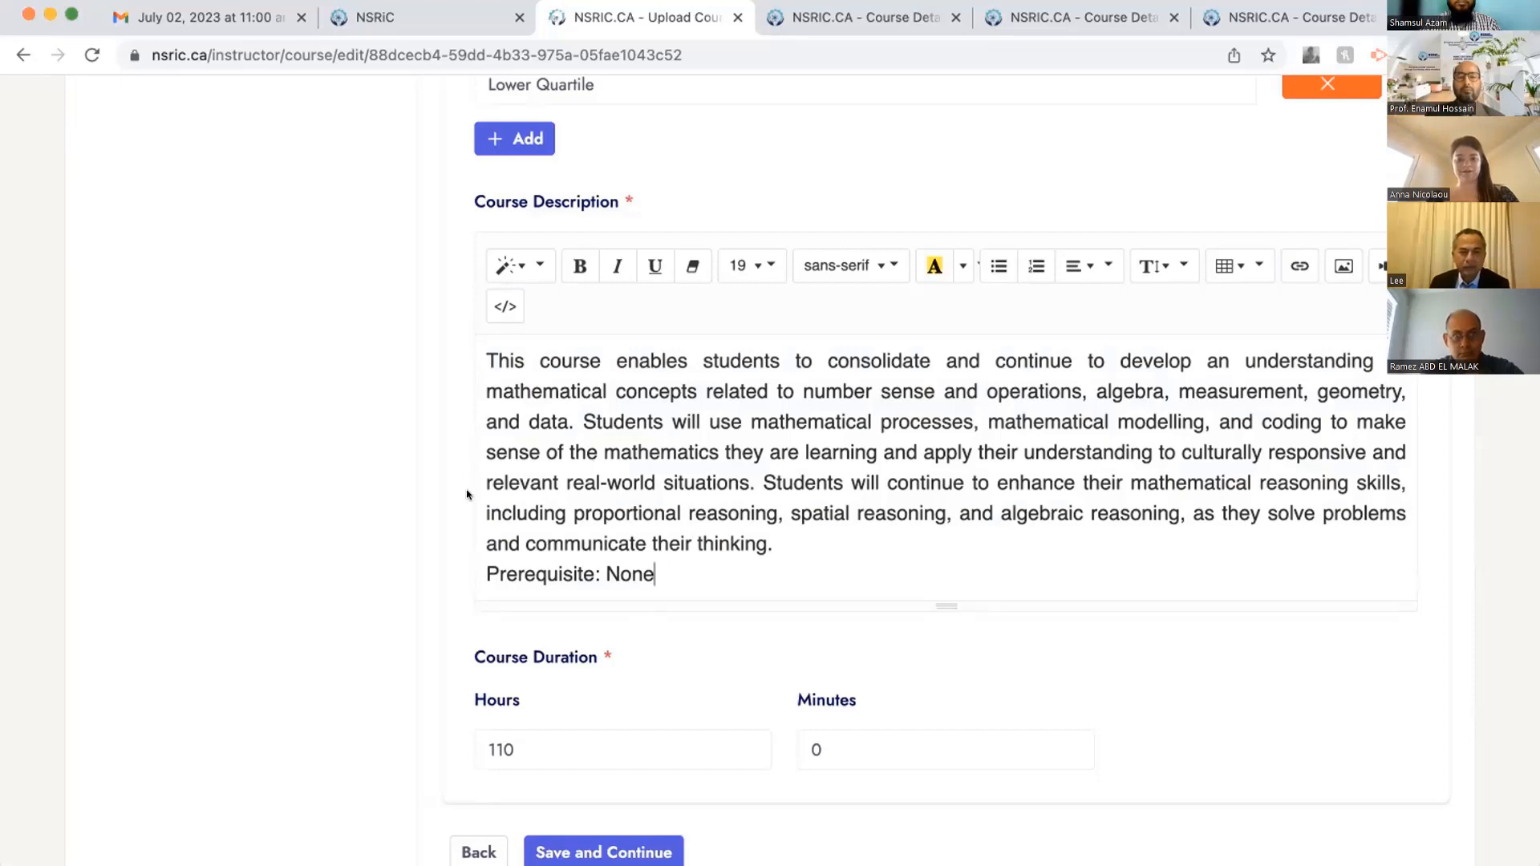
# - Examine the Course Duration setting, focusing on the value in its Hours field
pyautogui.scroll(-3, 368, 687)
pyautogui.moveTo(472, 449); pyautogui.dragTo(596, 453)
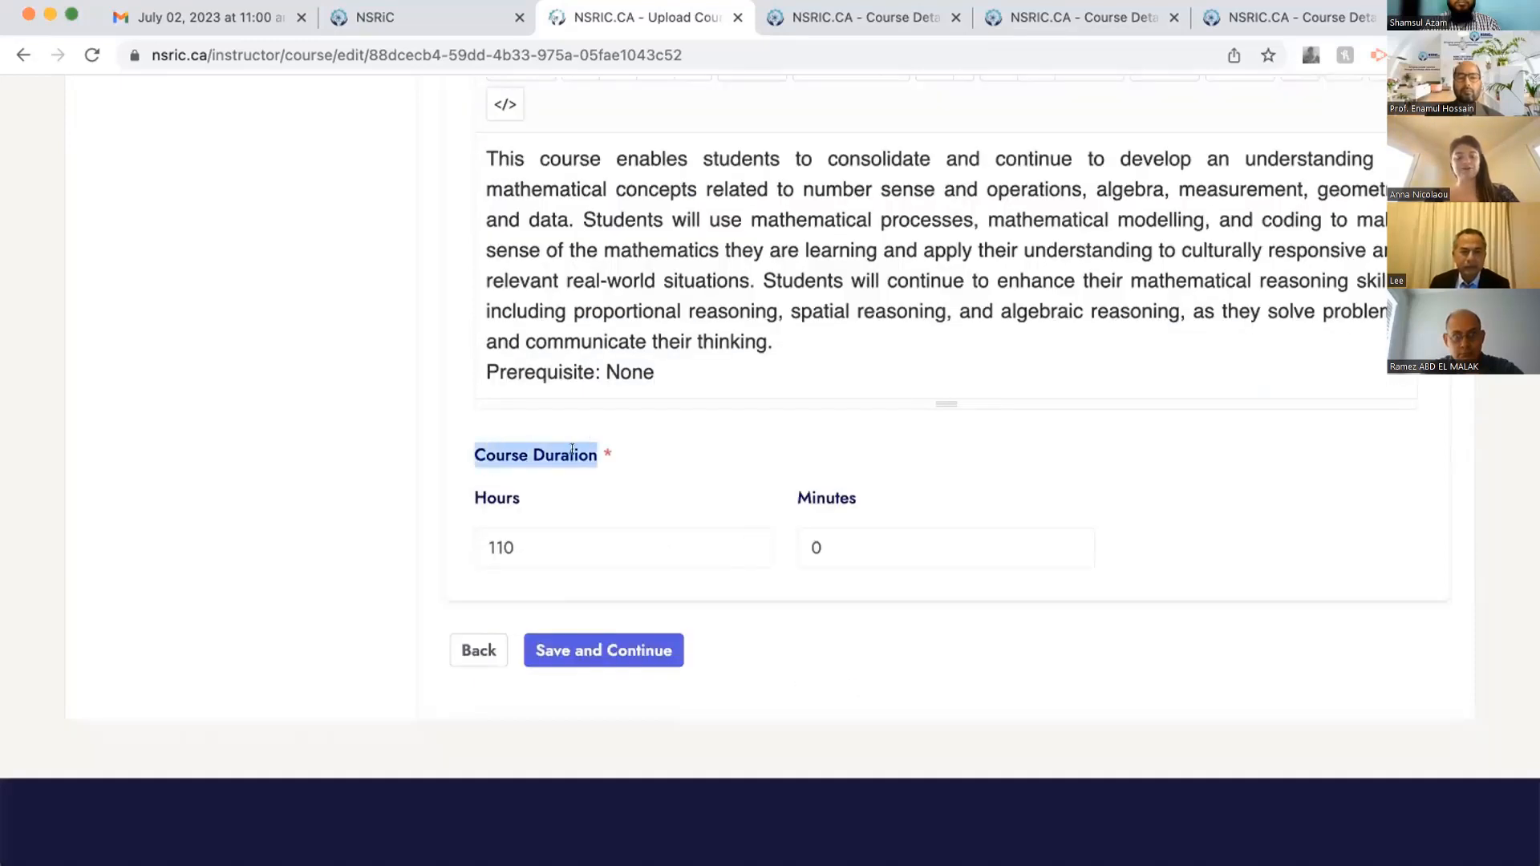
pyautogui.click(637, 463)
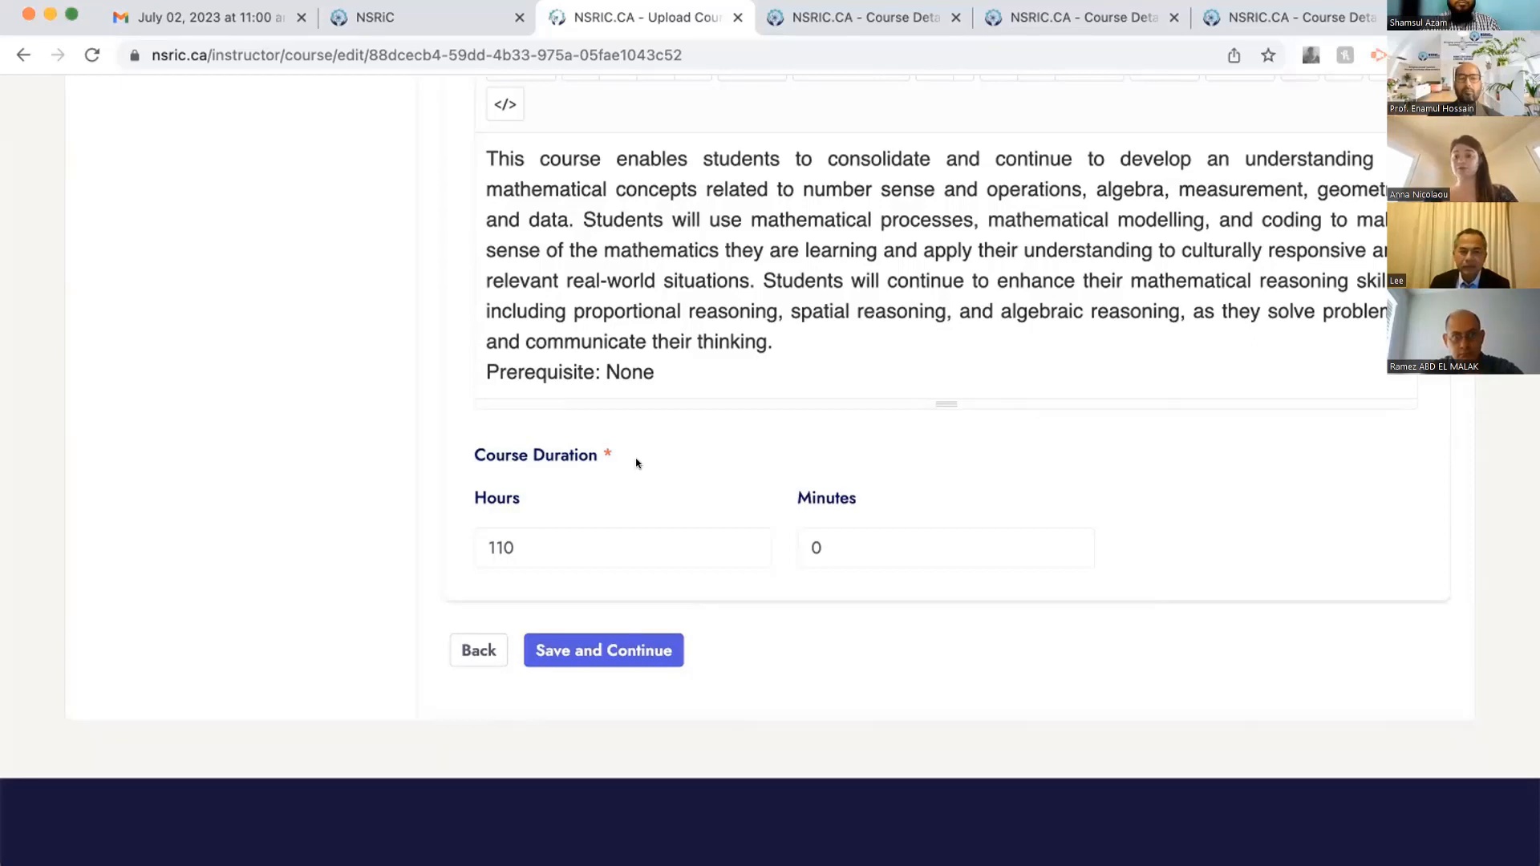
pyautogui.moveTo(546, 546); pyautogui.dragTo(454, 547)
pyautogui.click(541, 536)
pyautogui.click(572, 518)
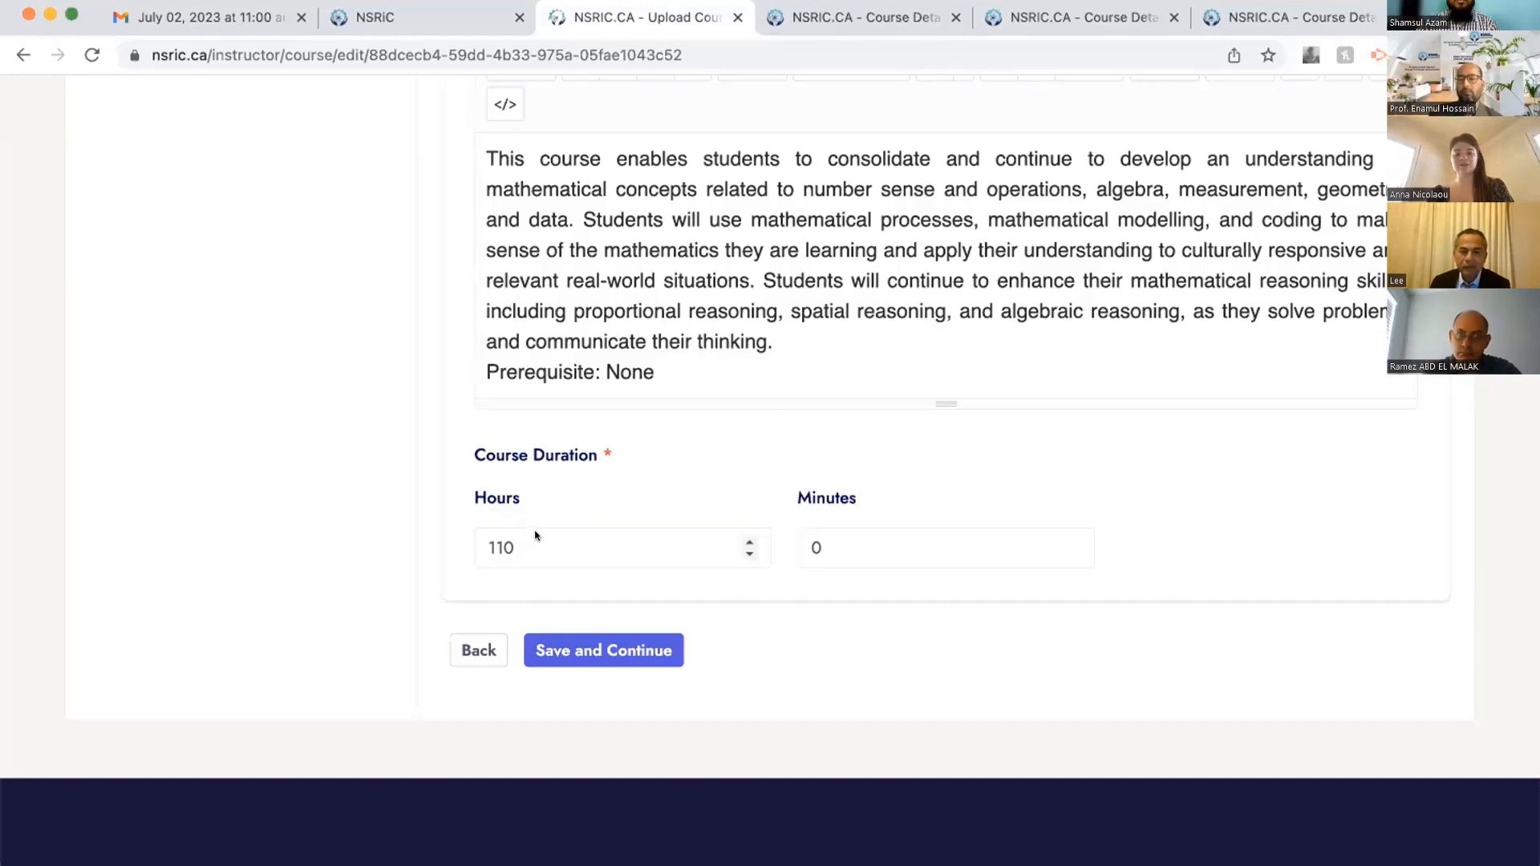
pyautogui.moveTo(532, 549); pyautogui.dragTo(465, 545)
pyautogui.click(642, 470)
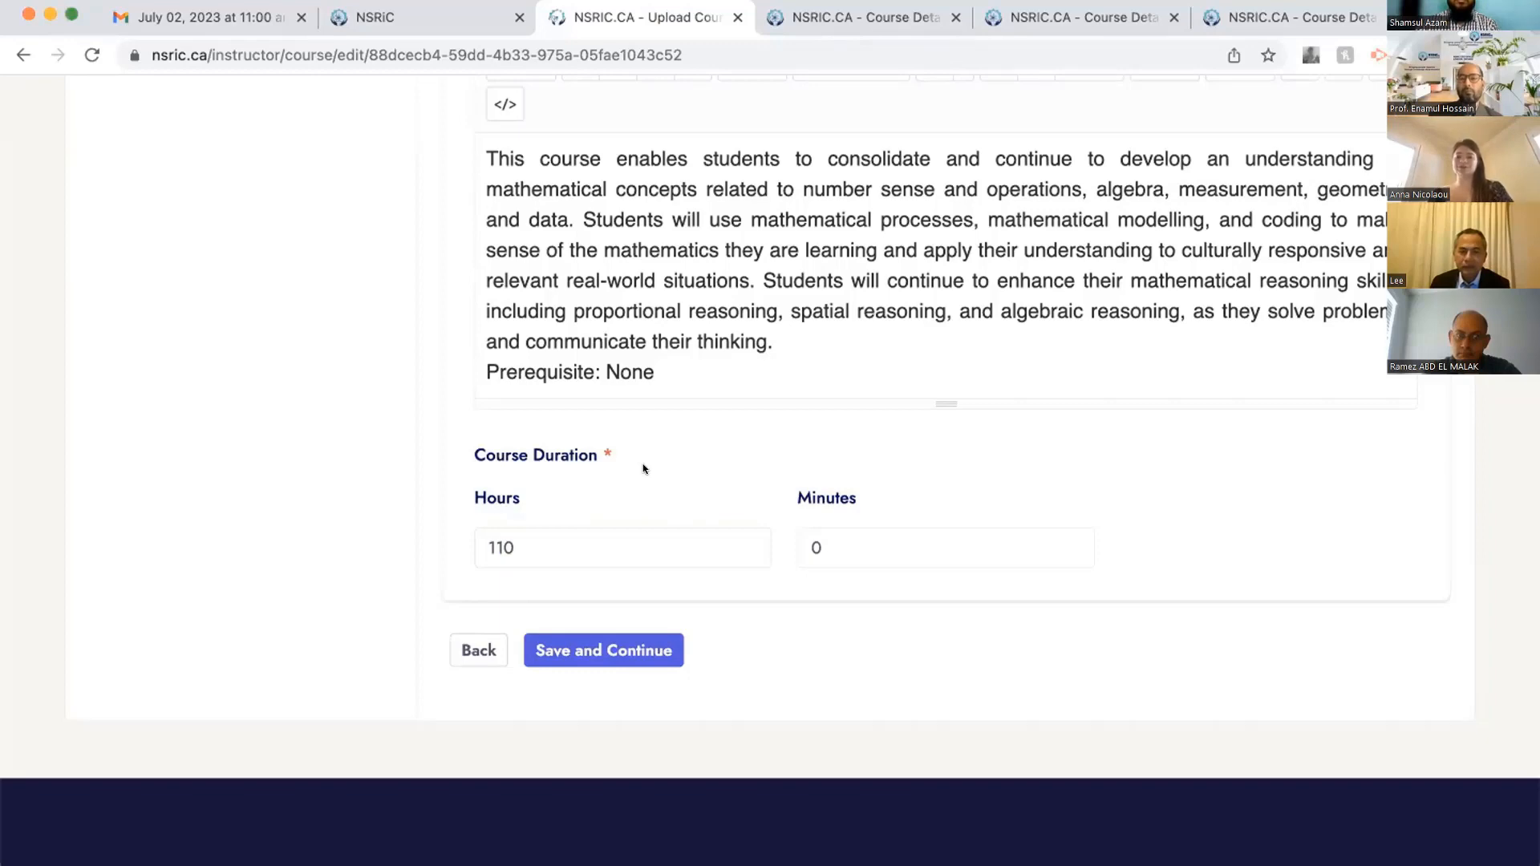
# - Save the Course Overview and review the Section 1 sessions through to the section controls at the end of the list
pyautogui.click(597, 657)
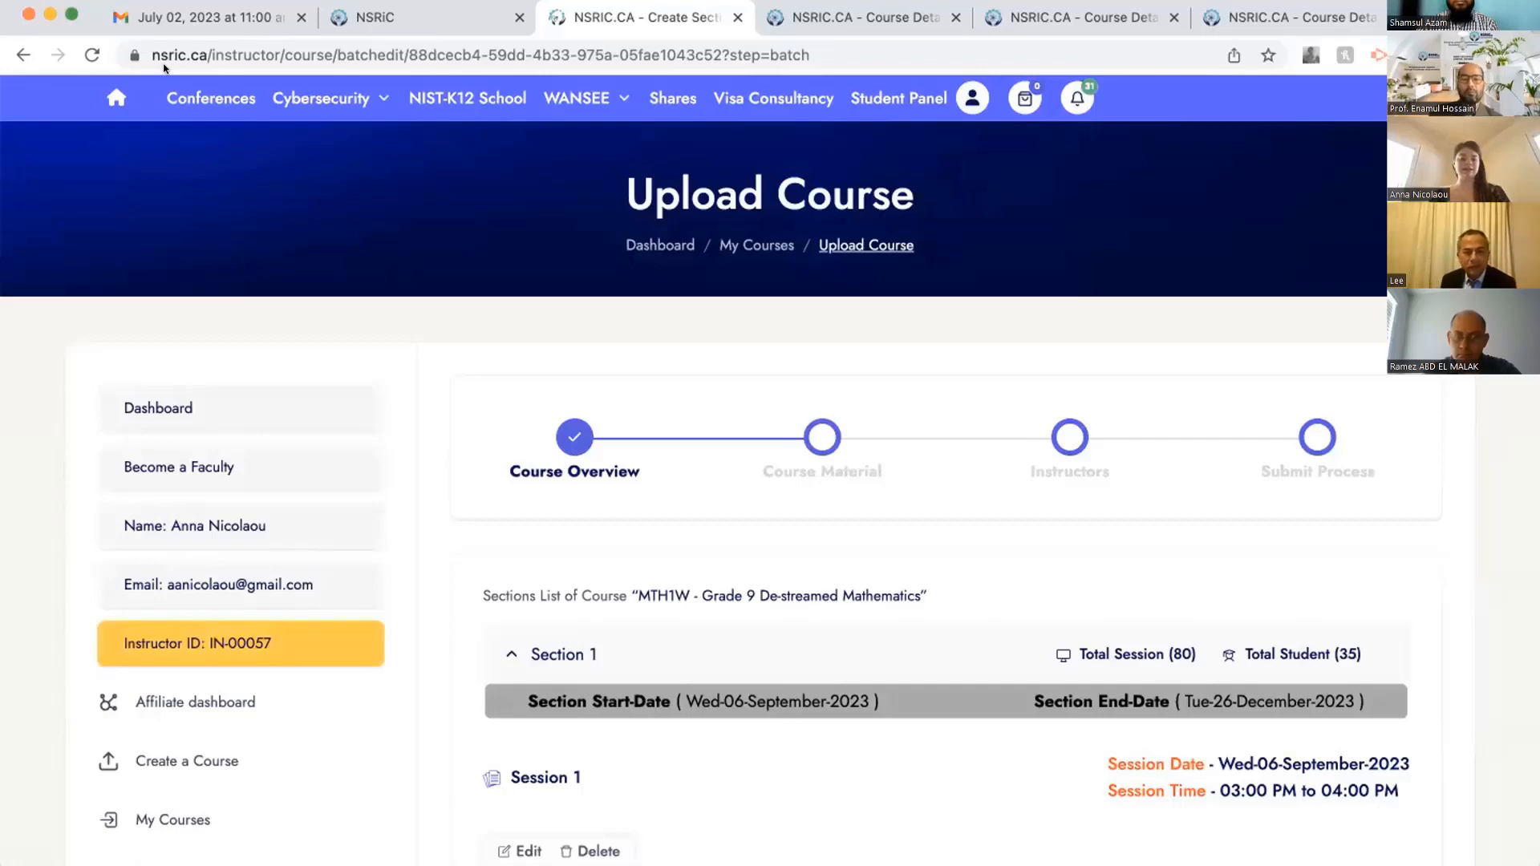
pyautogui.scroll(-5, 928, 701)
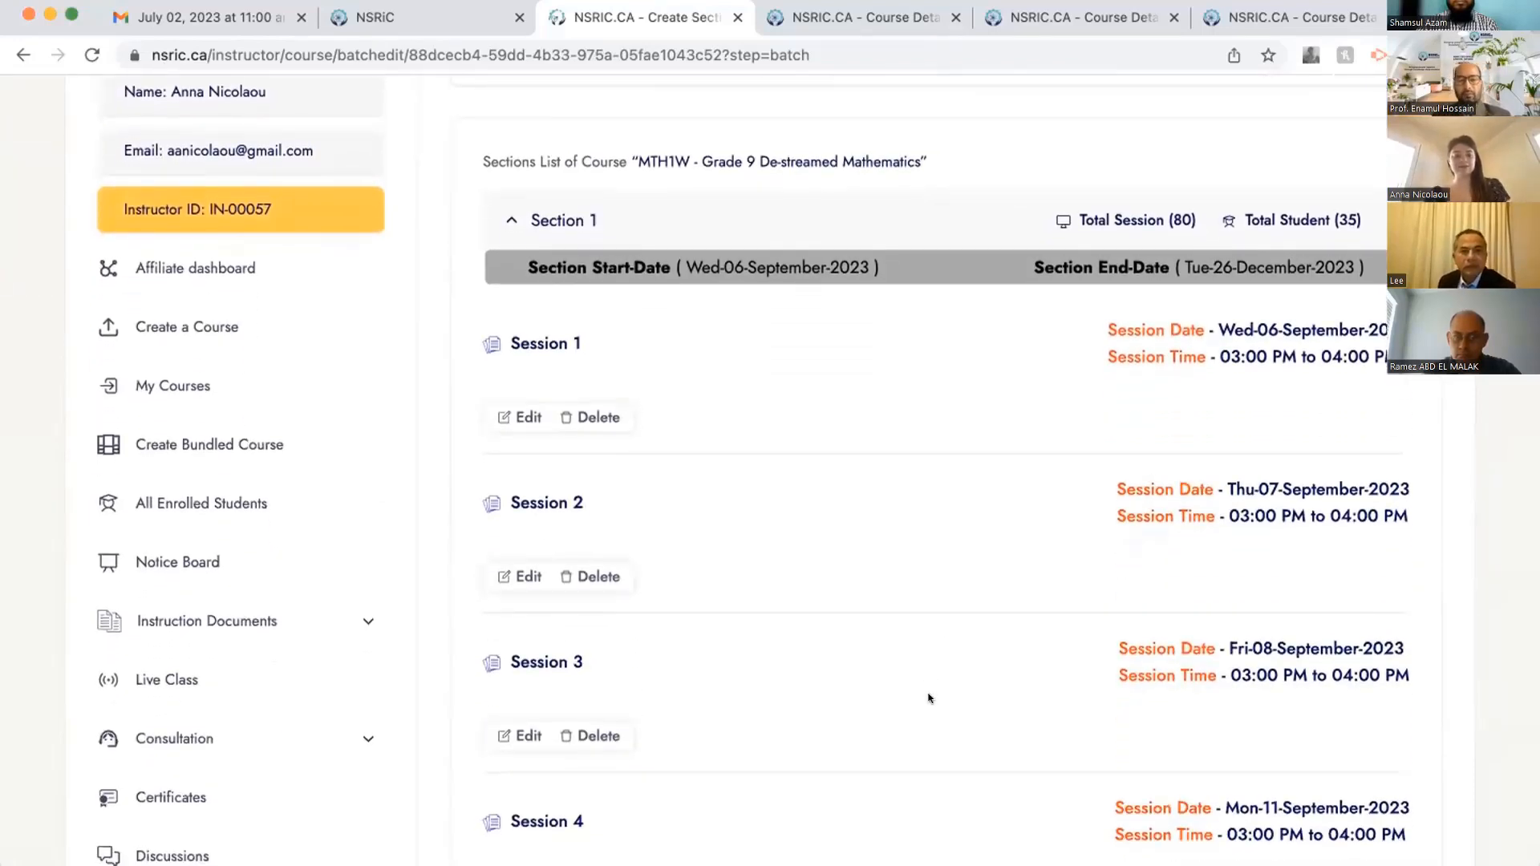
pyautogui.scroll(-20, 928, 698)
pyautogui.scroll(-20, 928, 698)
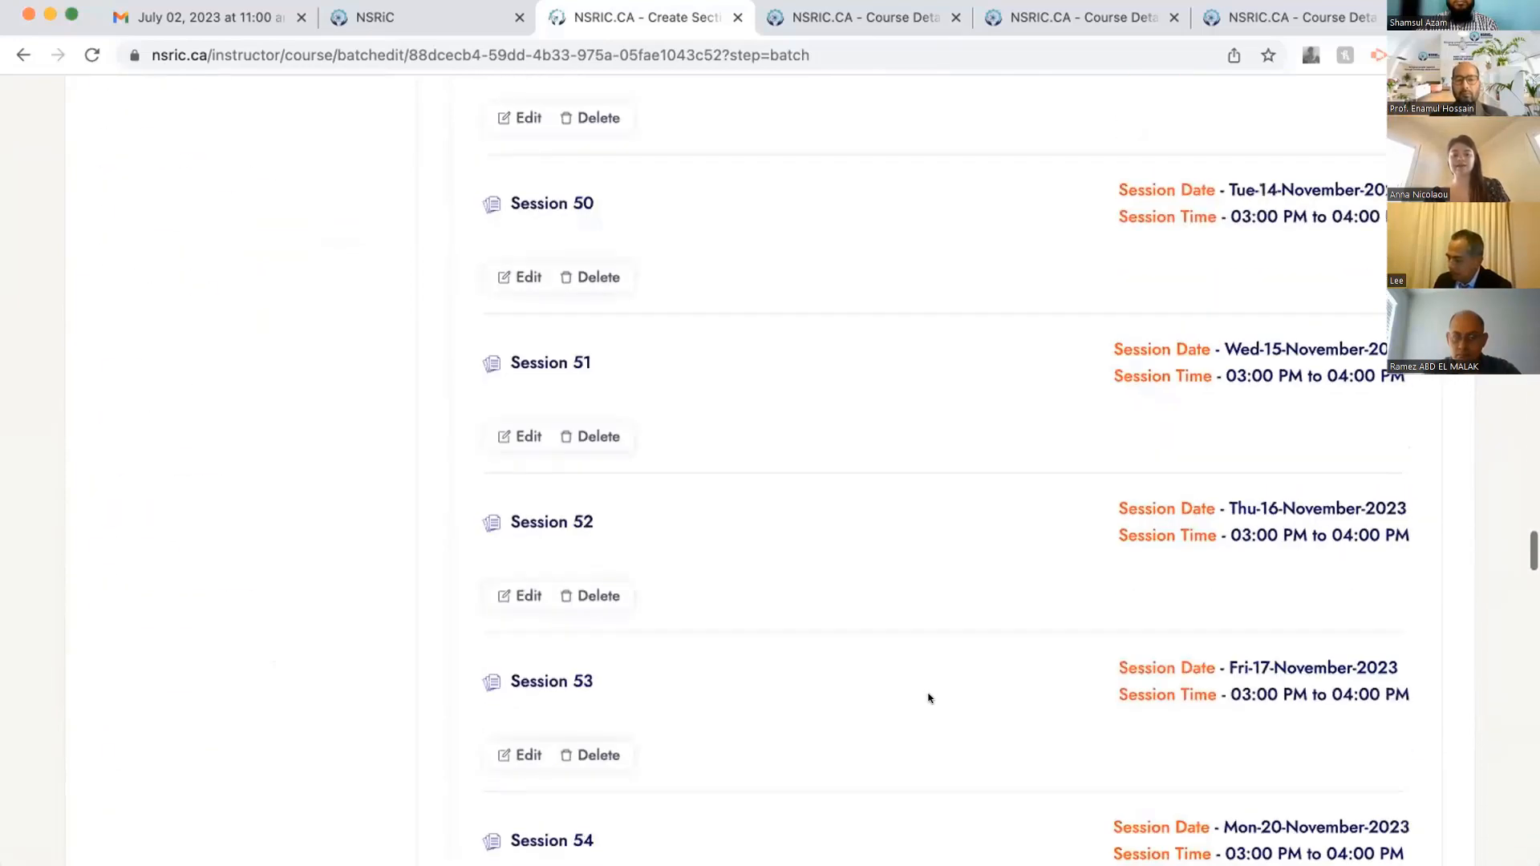
pyautogui.scroll(-20, 928, 697)
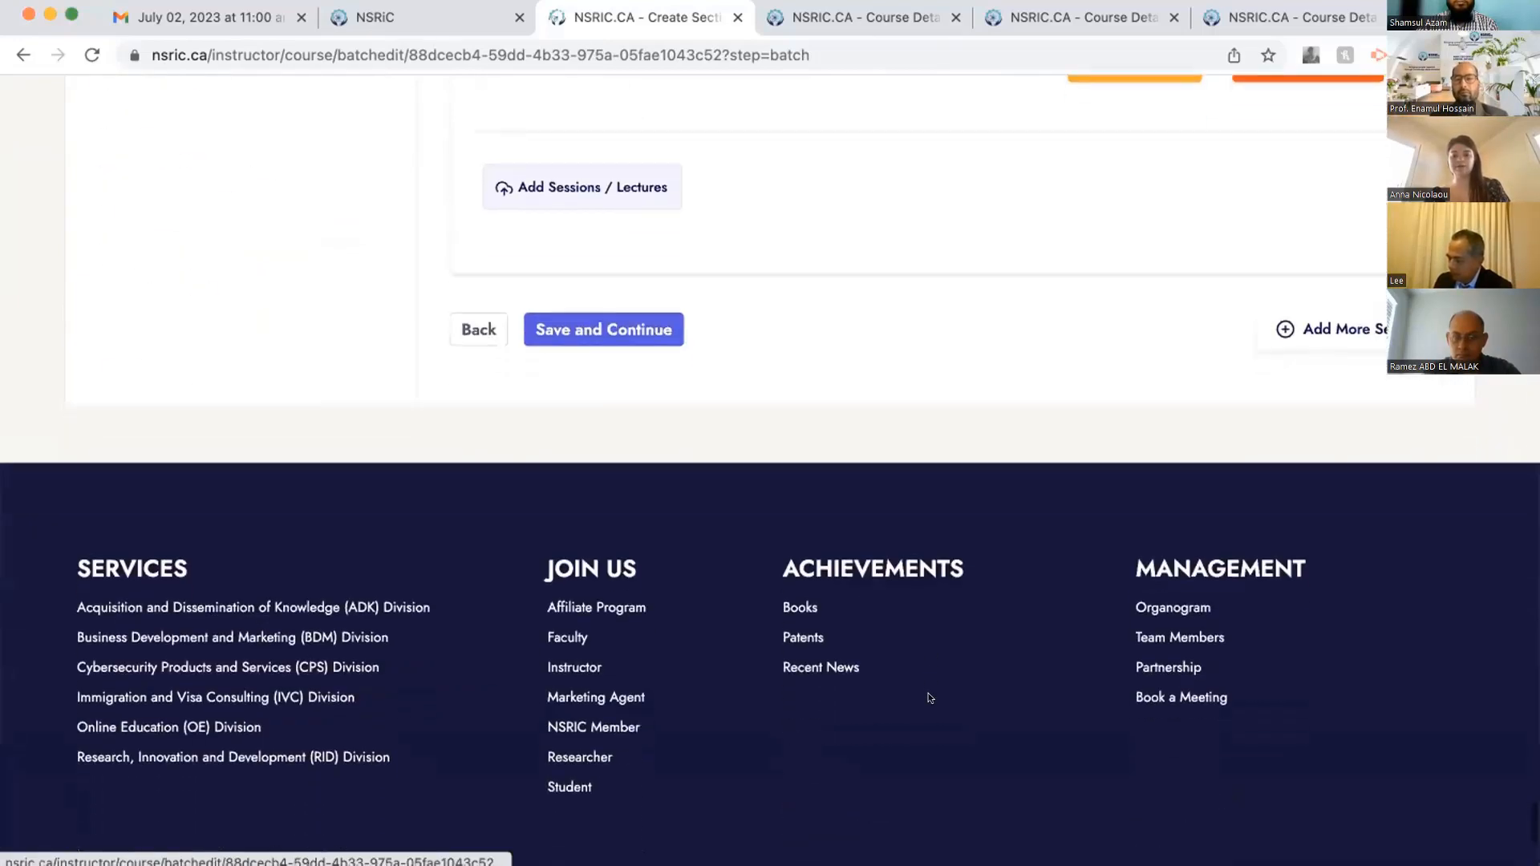
pyautogui.scroll(8, 928, 698)
pyautogui.scroll(-1, 928, 698)
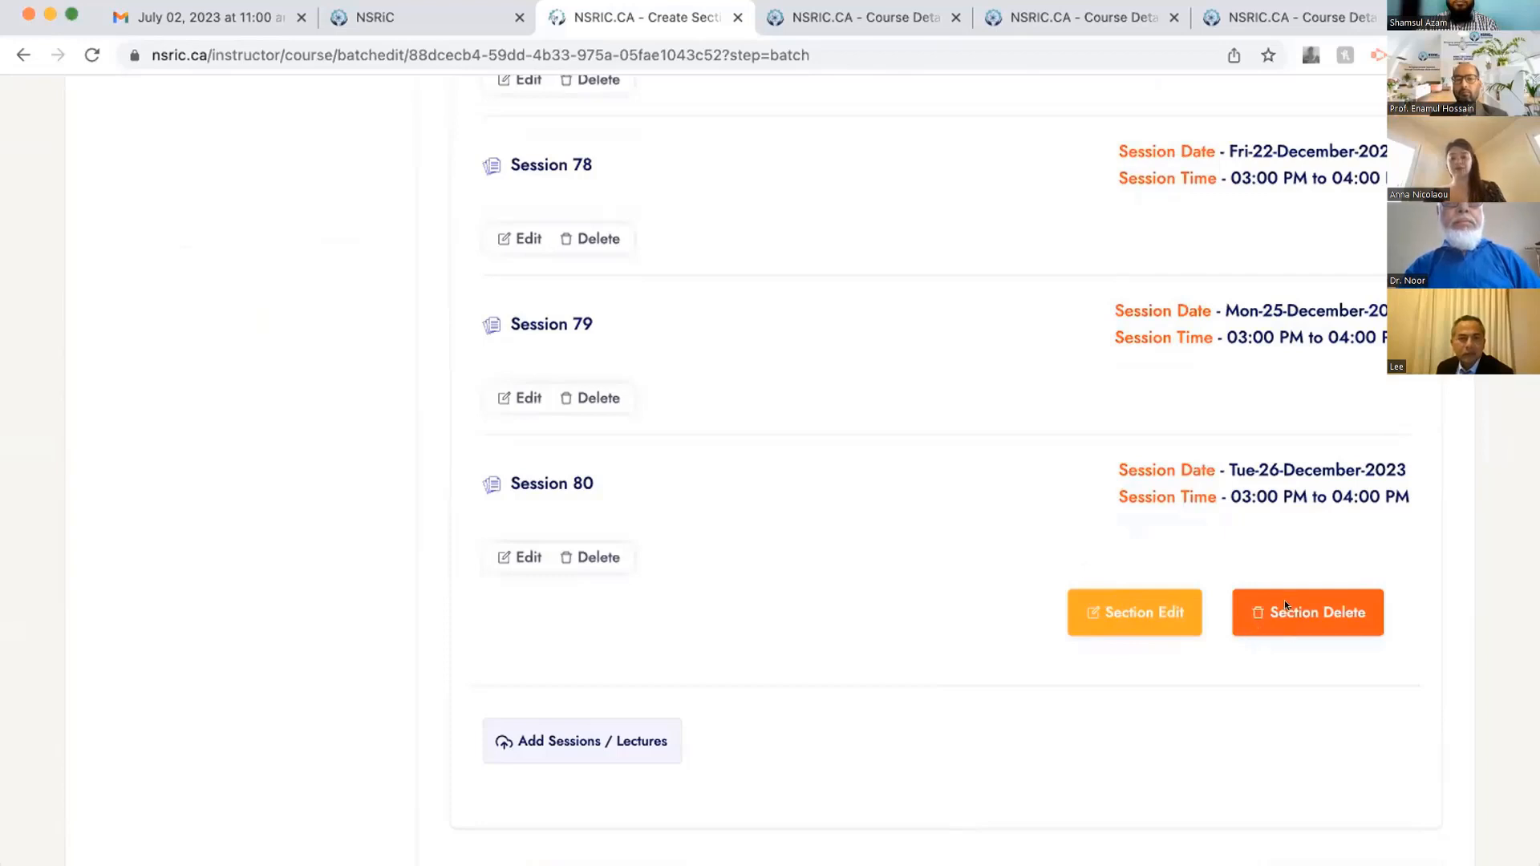
pyautogui.scroll(-2, 609, 722)
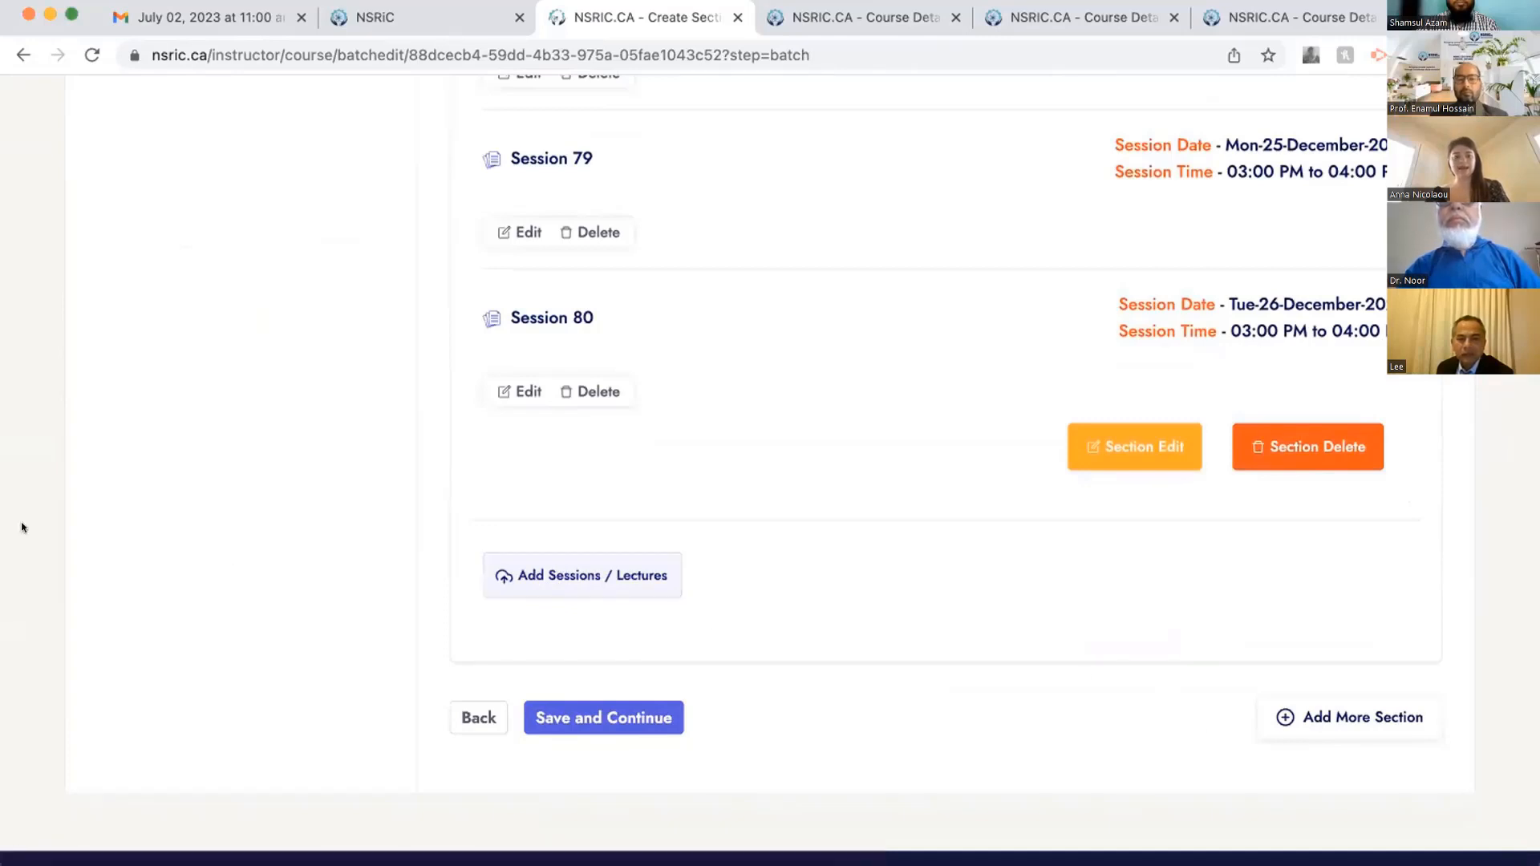
# - Start an additional section for the MTH1W course and name it Section 2
pyautogui.click(1338, 716)
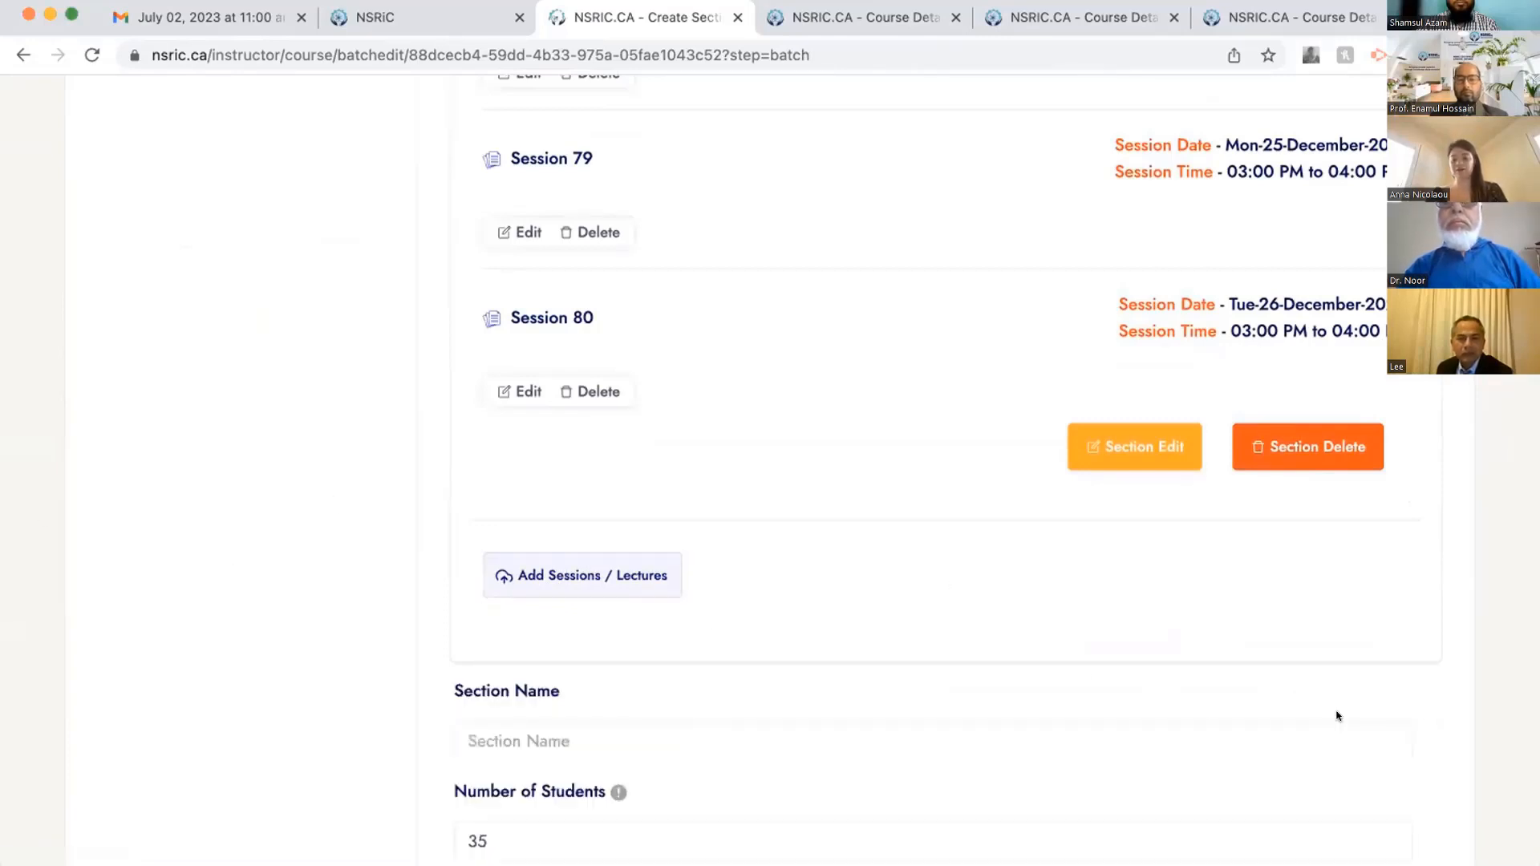
pyautogui.scroll(-5, 986, 687)
pyautogui.click(500, 379)
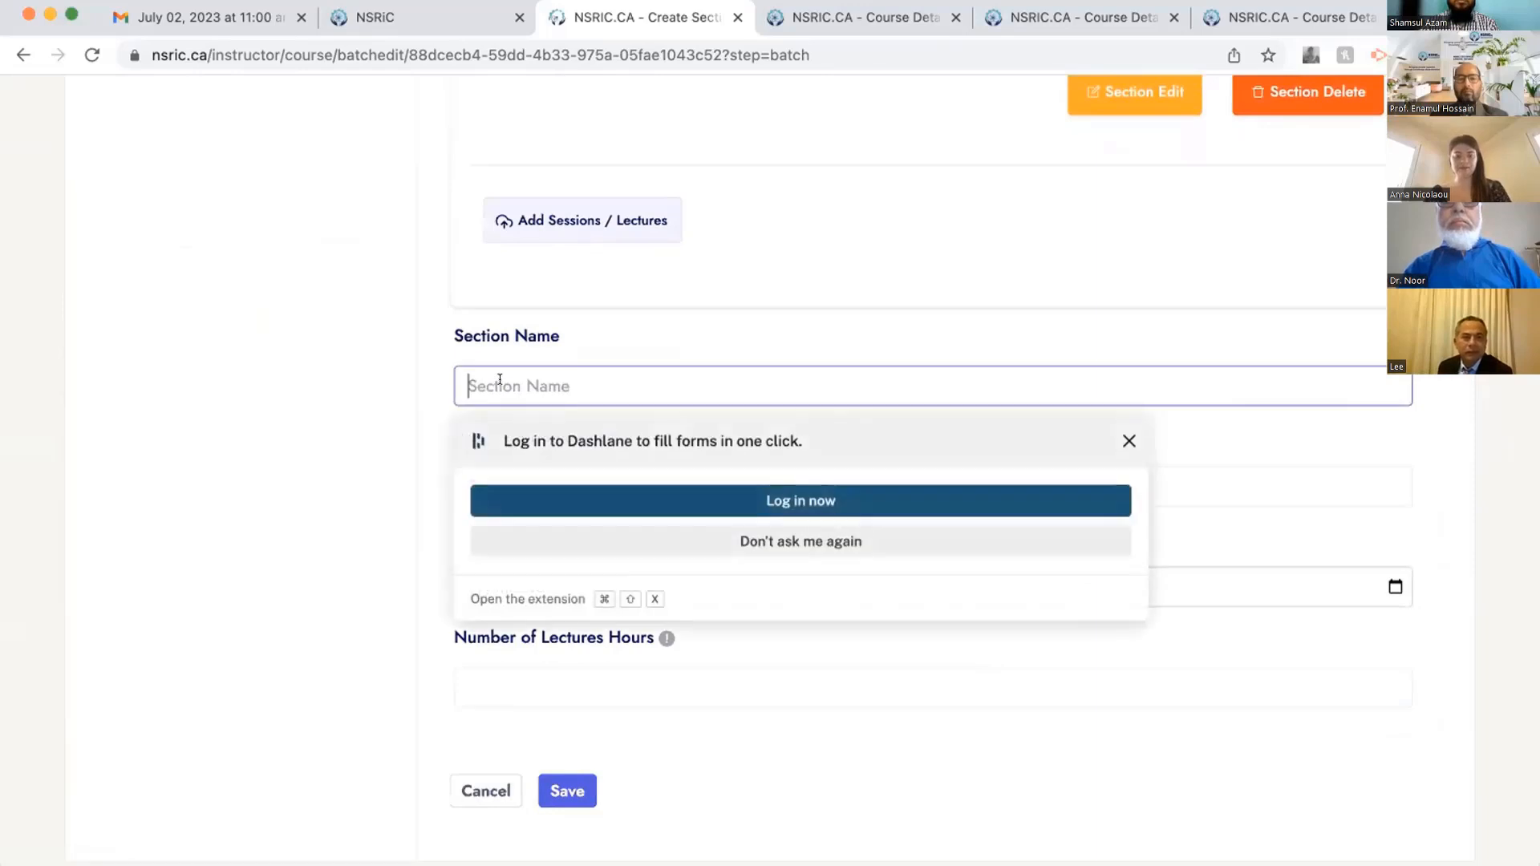
pyautogui.write('1')
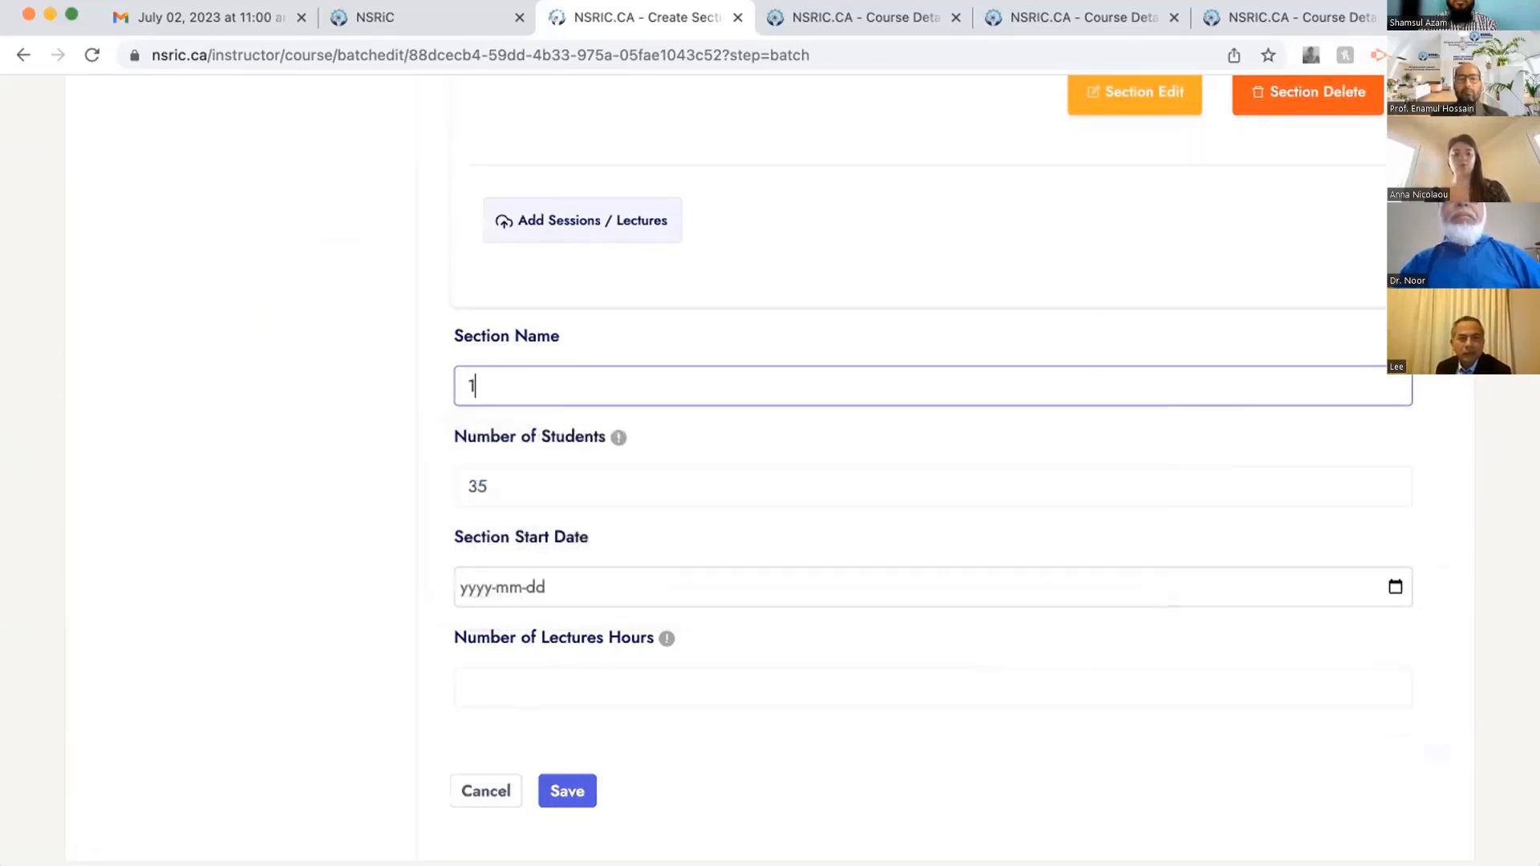
pyautogui.press('BackSpace')
pyautogui.write('2')
pyautogui.press('BackSpace')
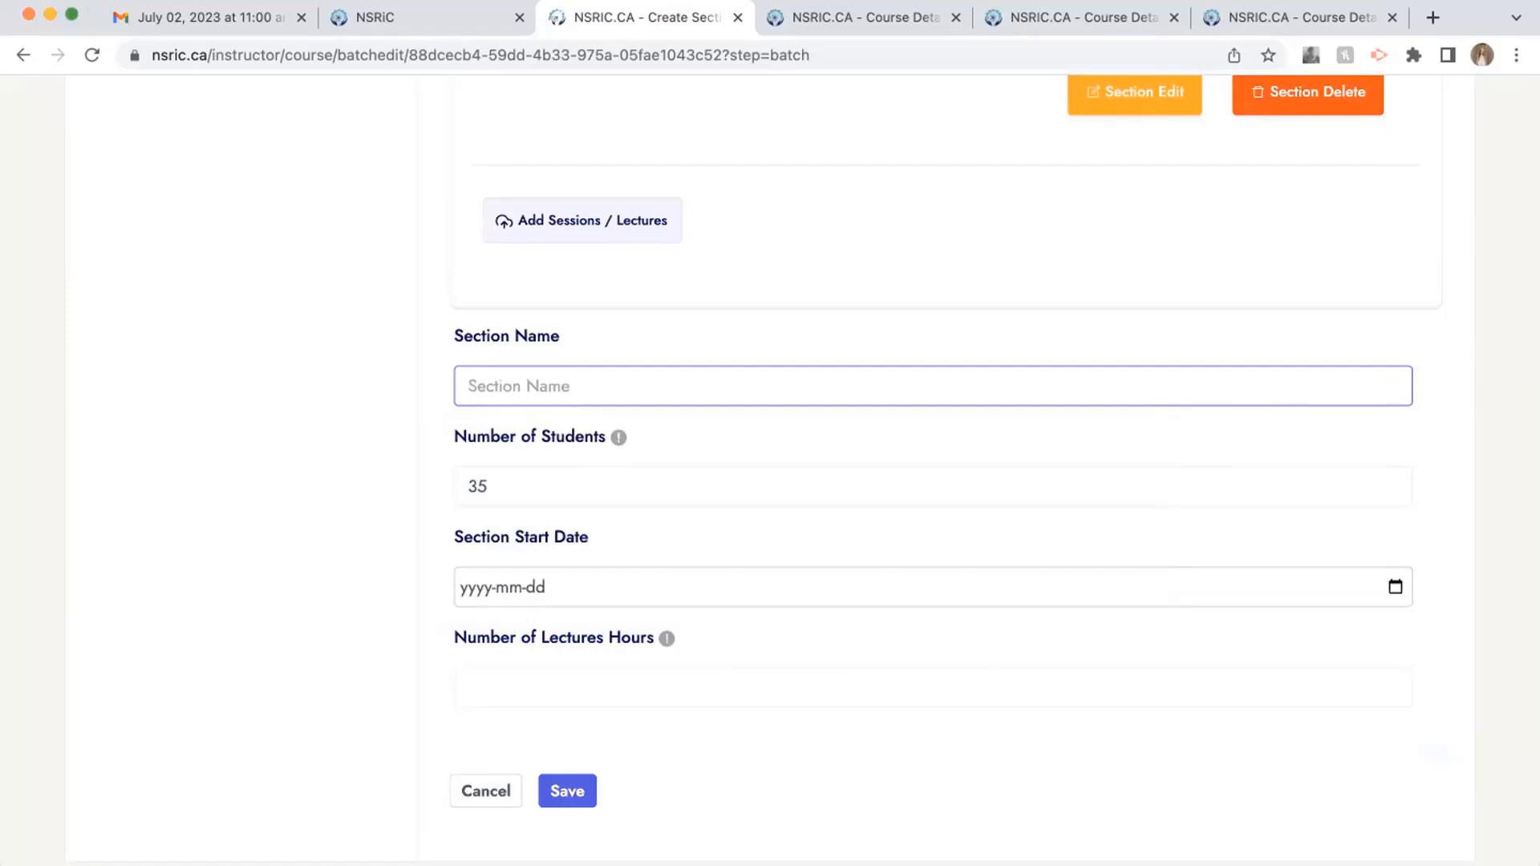
pyautogui.write('Section 2')
pyautogui.click(500, 482)
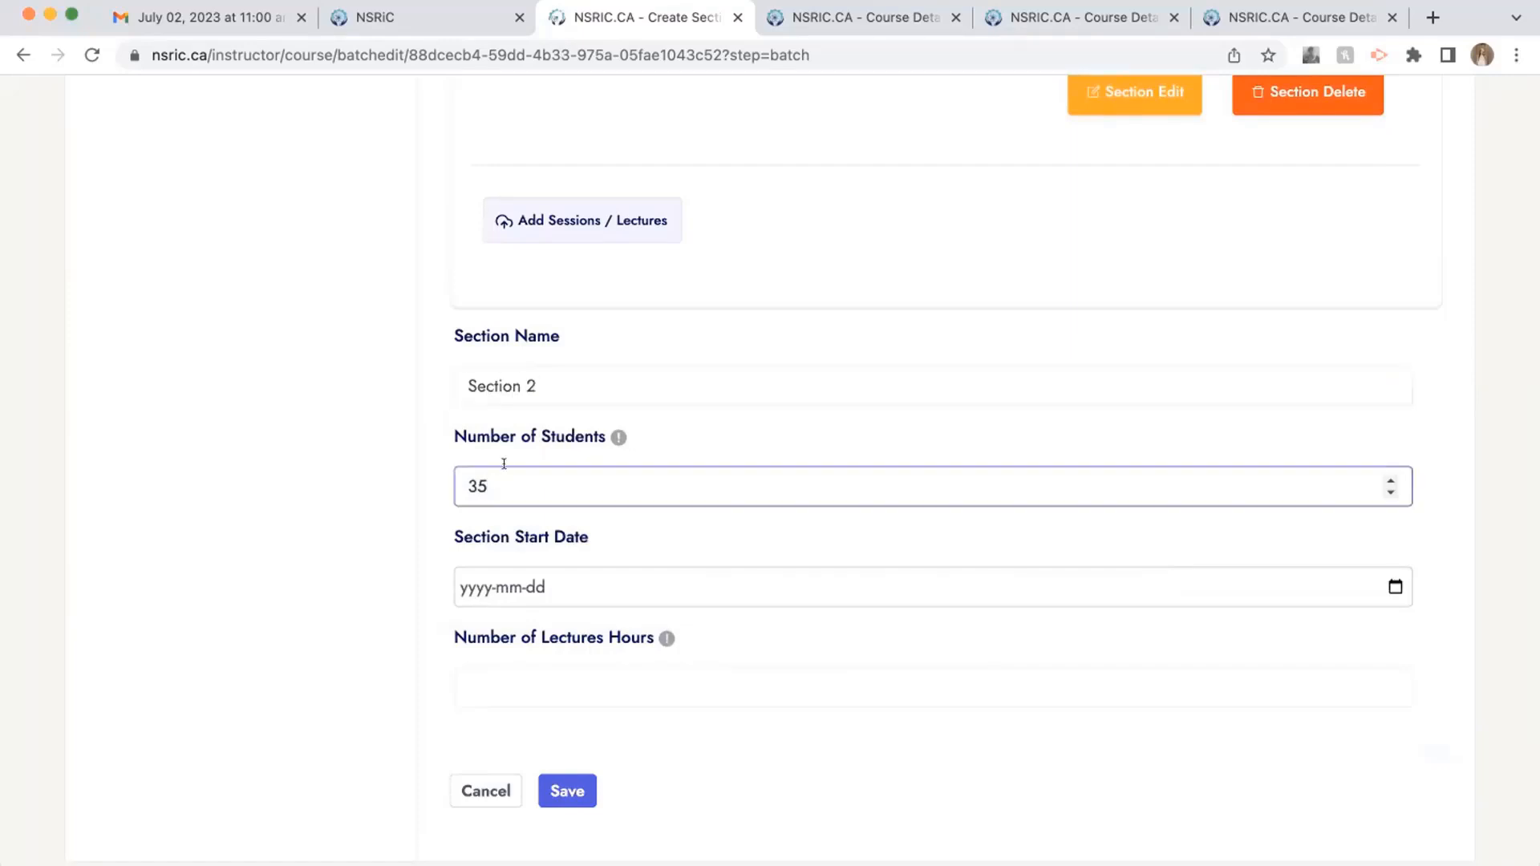
pyautogui.click(506, 447)
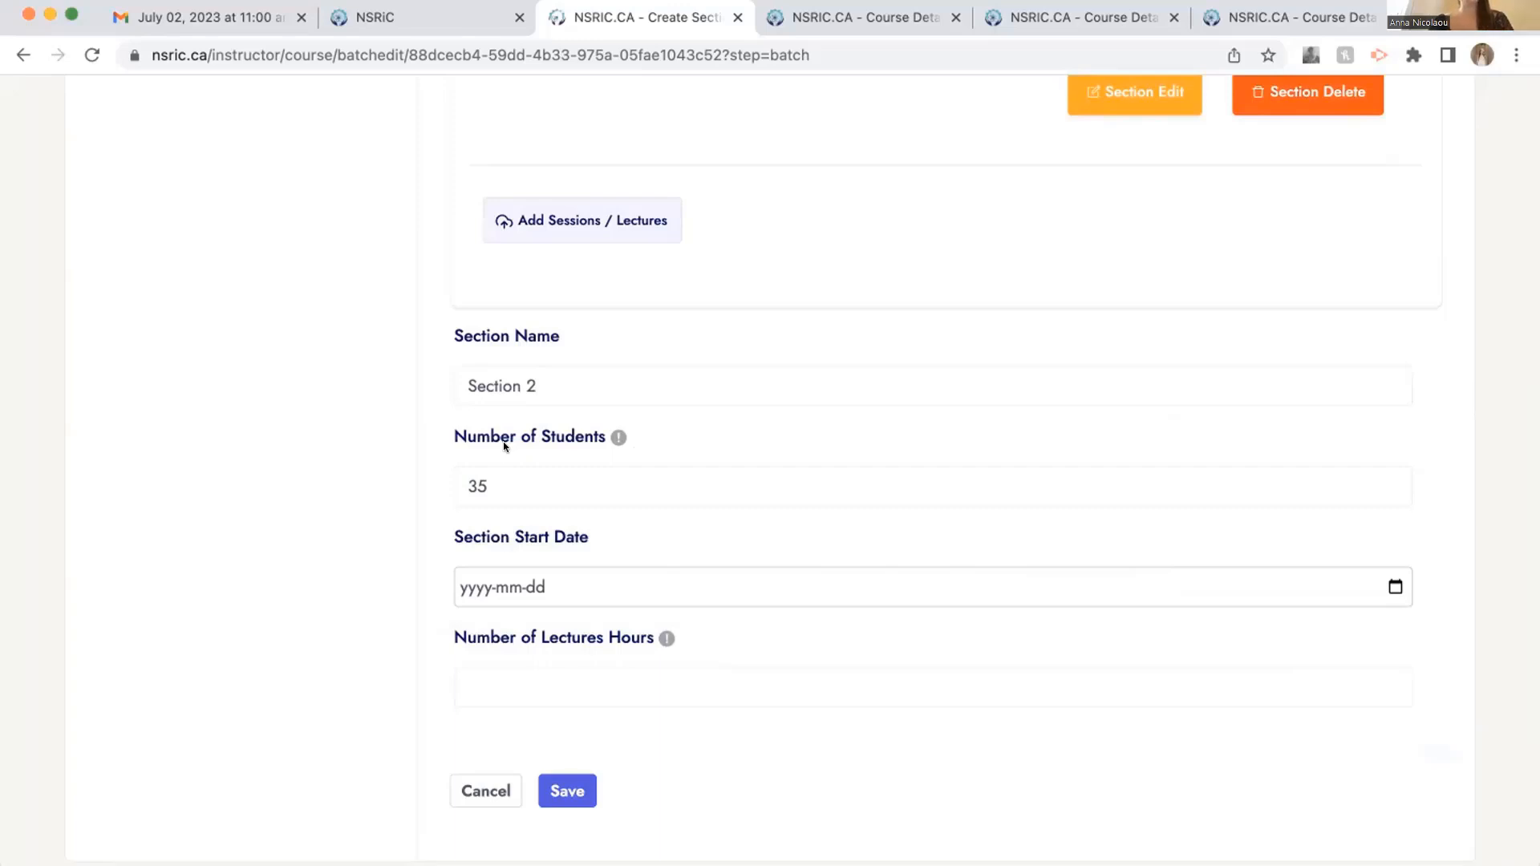
# - Set the new section's start date to 2024-02-03 and its lecture hours to 80, and save the section
pyautogui.click(472, 586)
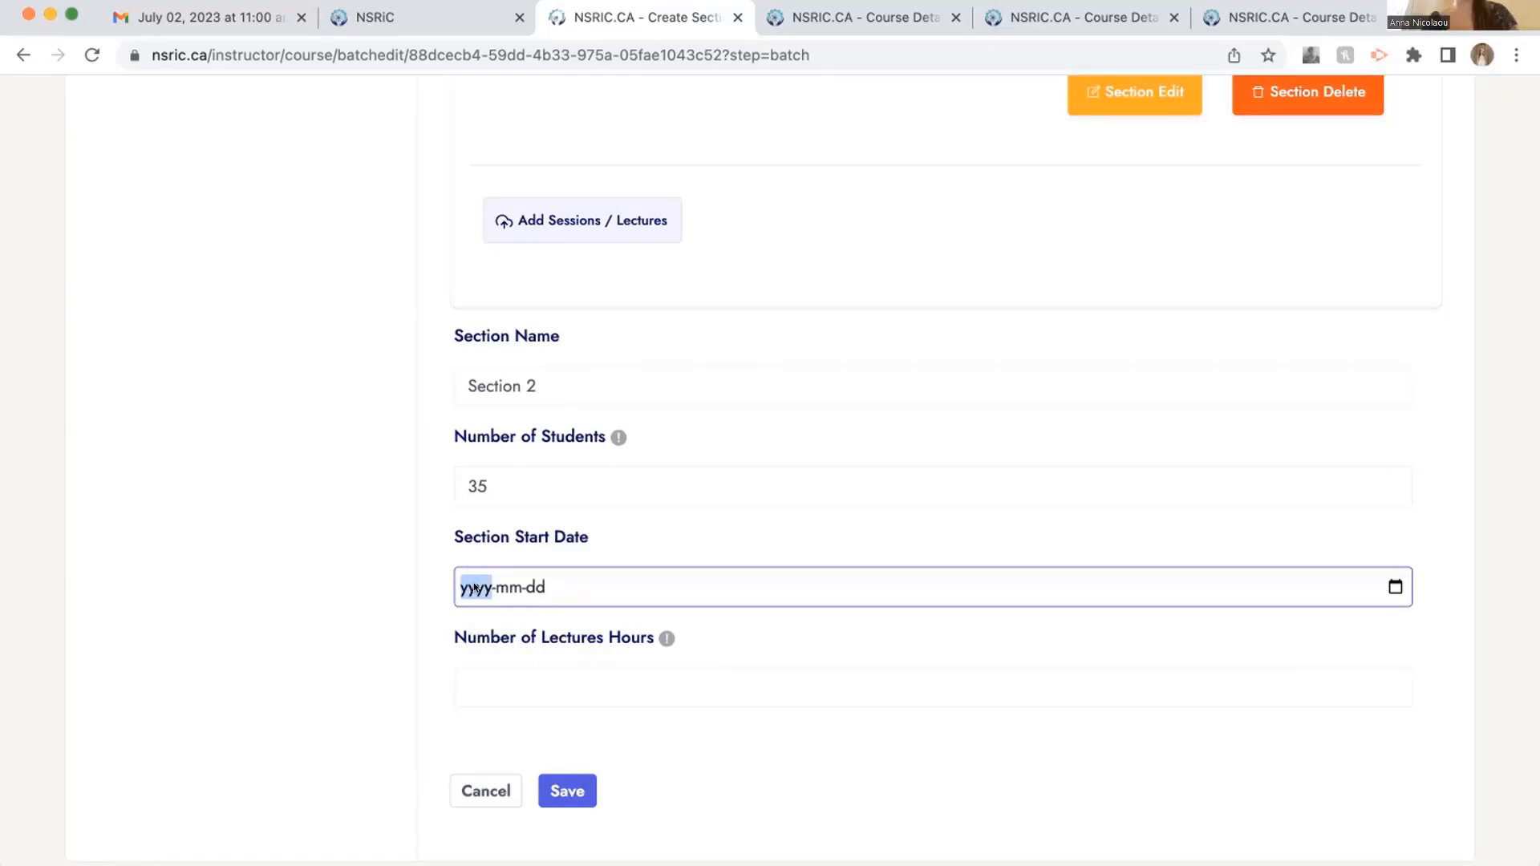
pyautogui.write('2024-mm-dd')
pyautogui.press('Tab')
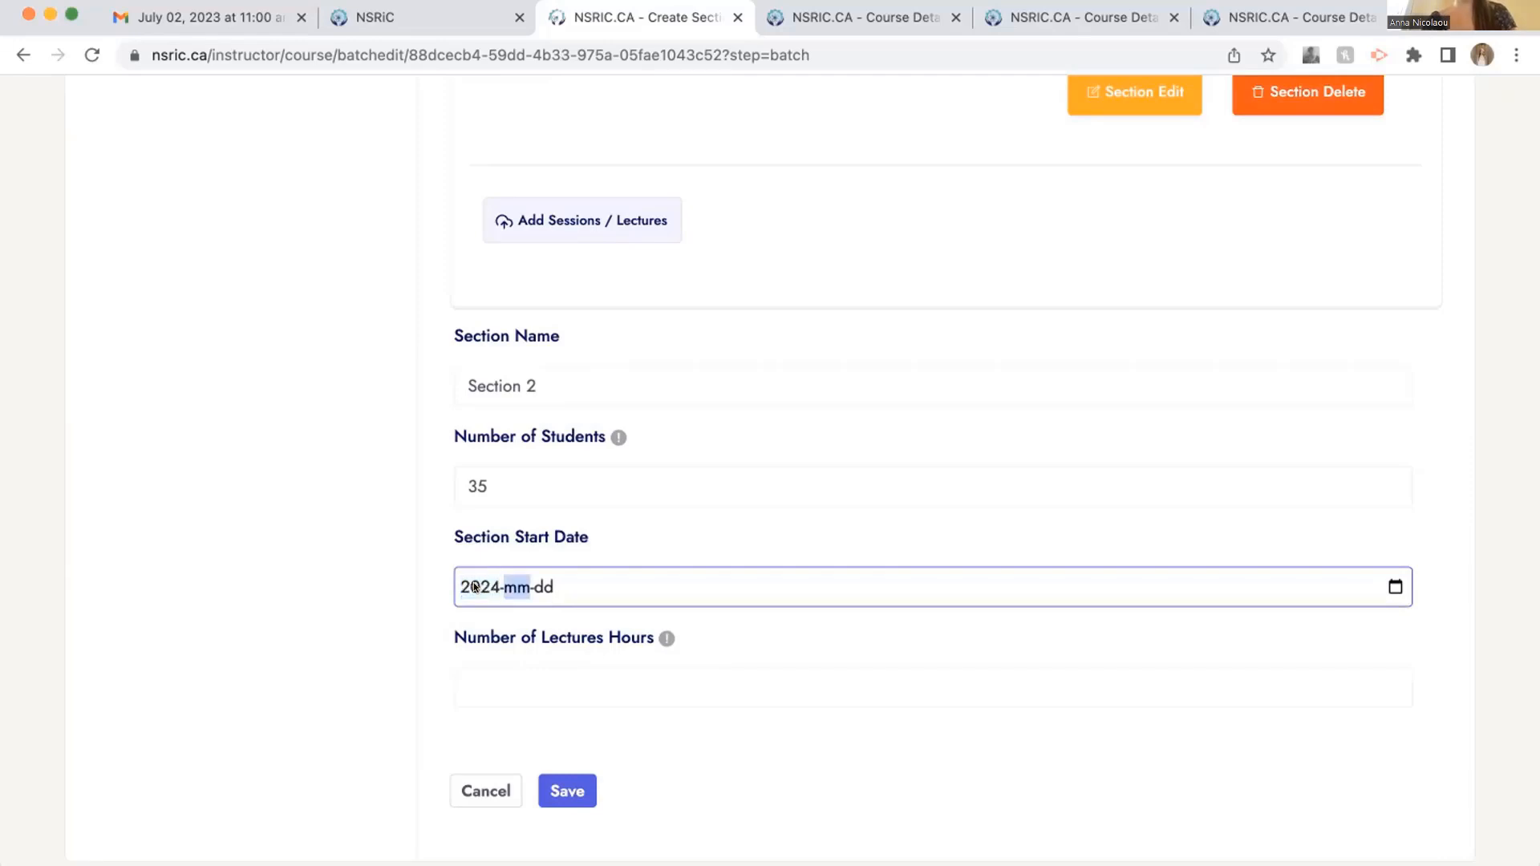
pyautogui.write('03')
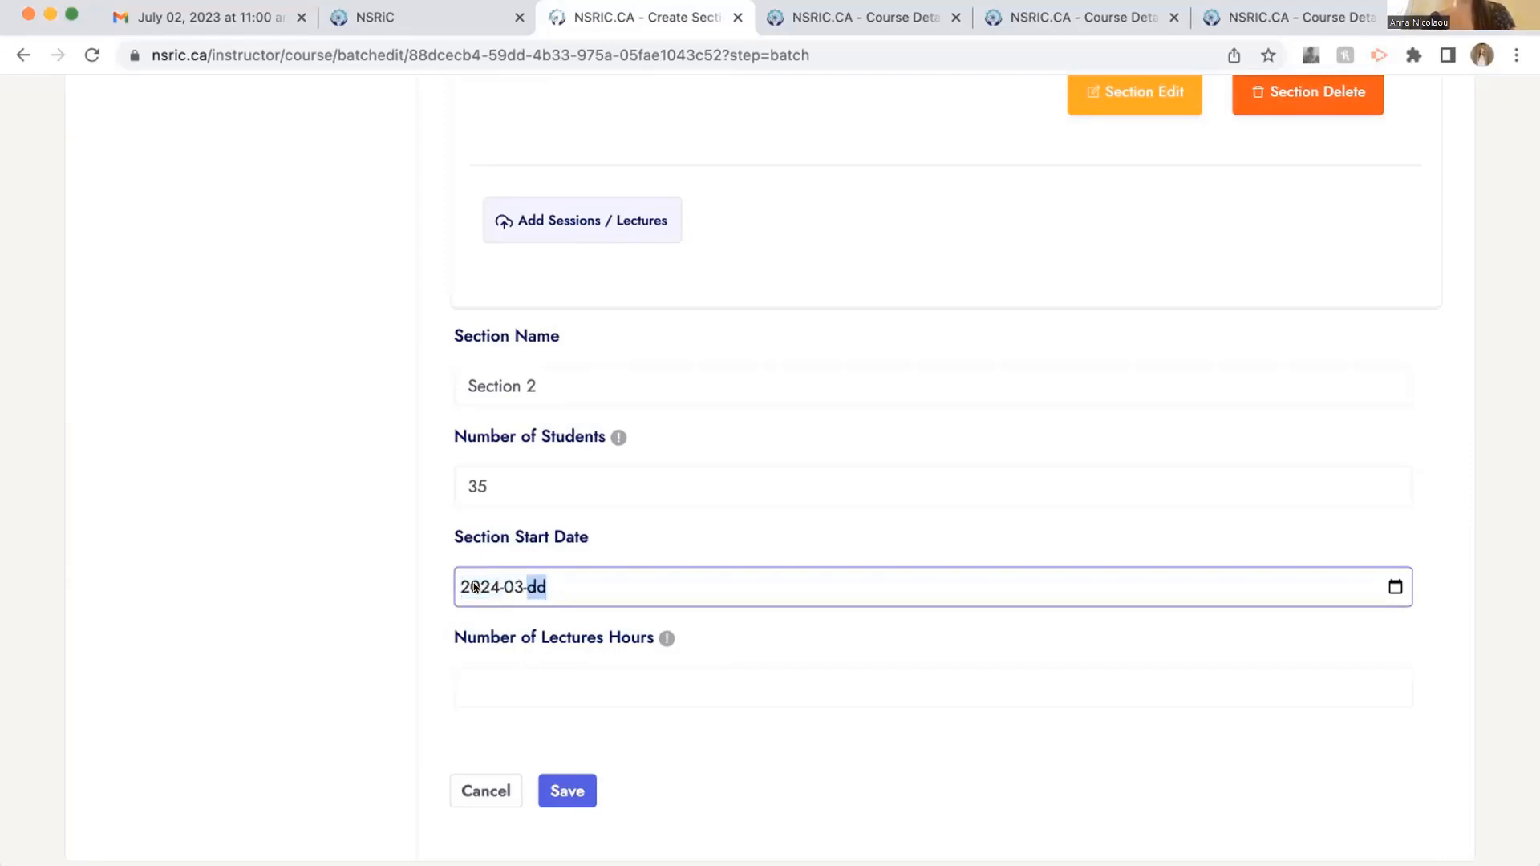
pyautogui.hotkey('shift', 'Tab')
pyautogui.write('0203')
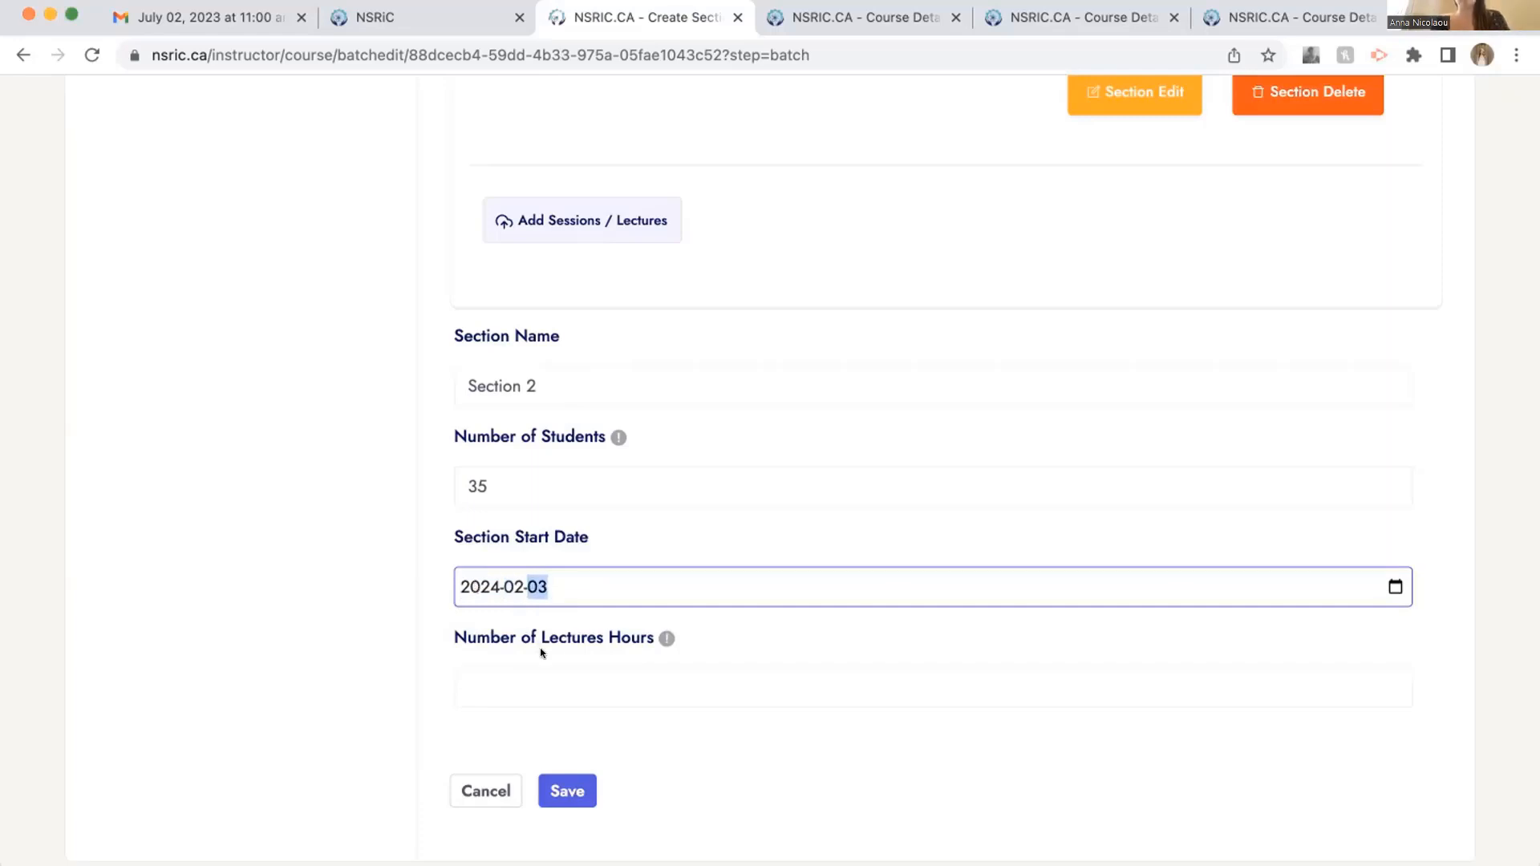
pyautogui.click(540, 668)
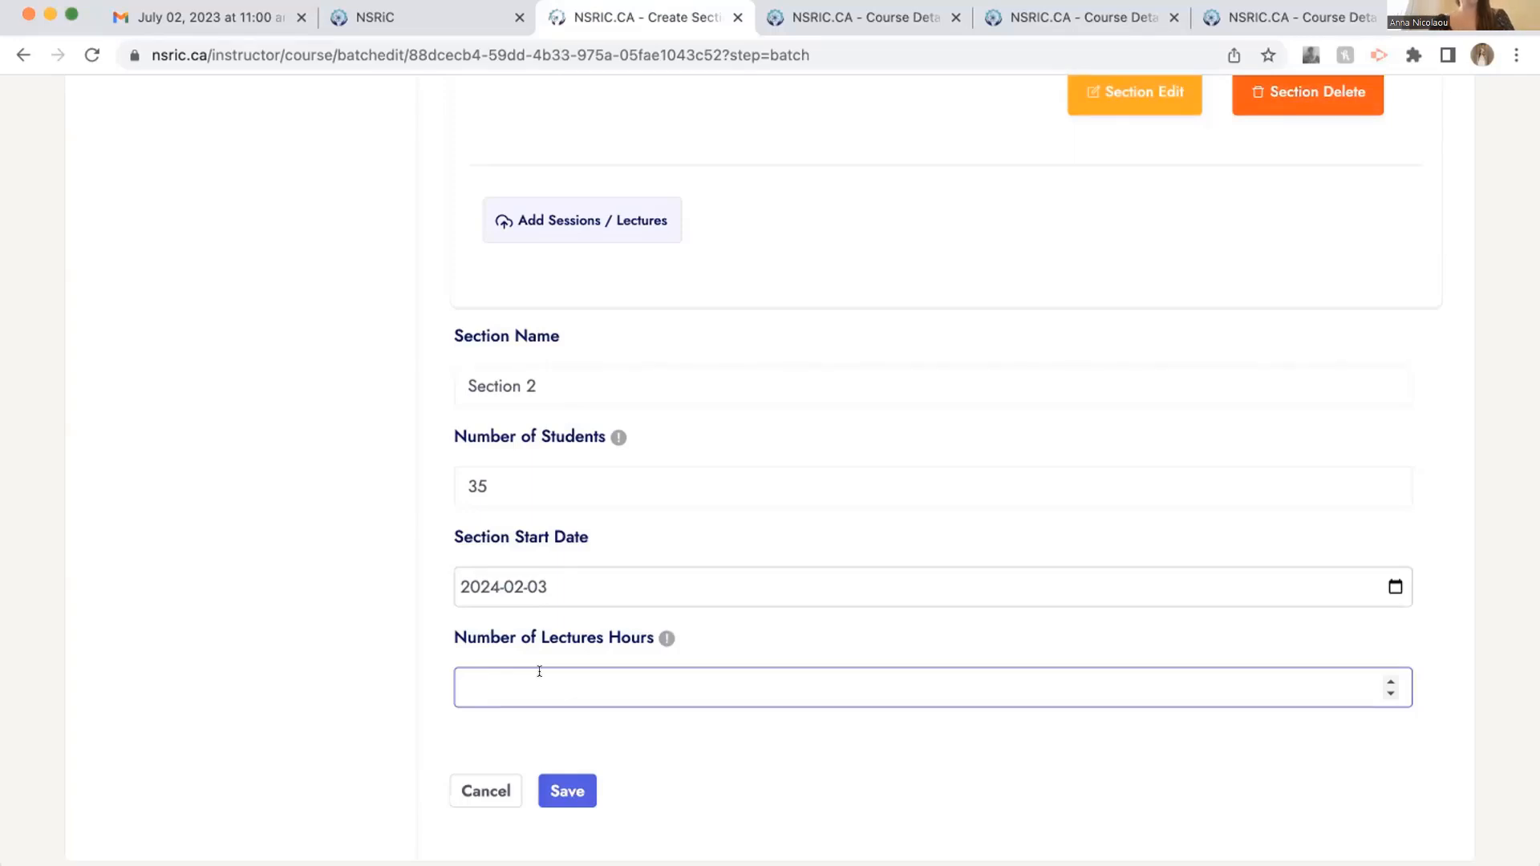
pyautogui.write('80')
pyautogui.click(565, 791)
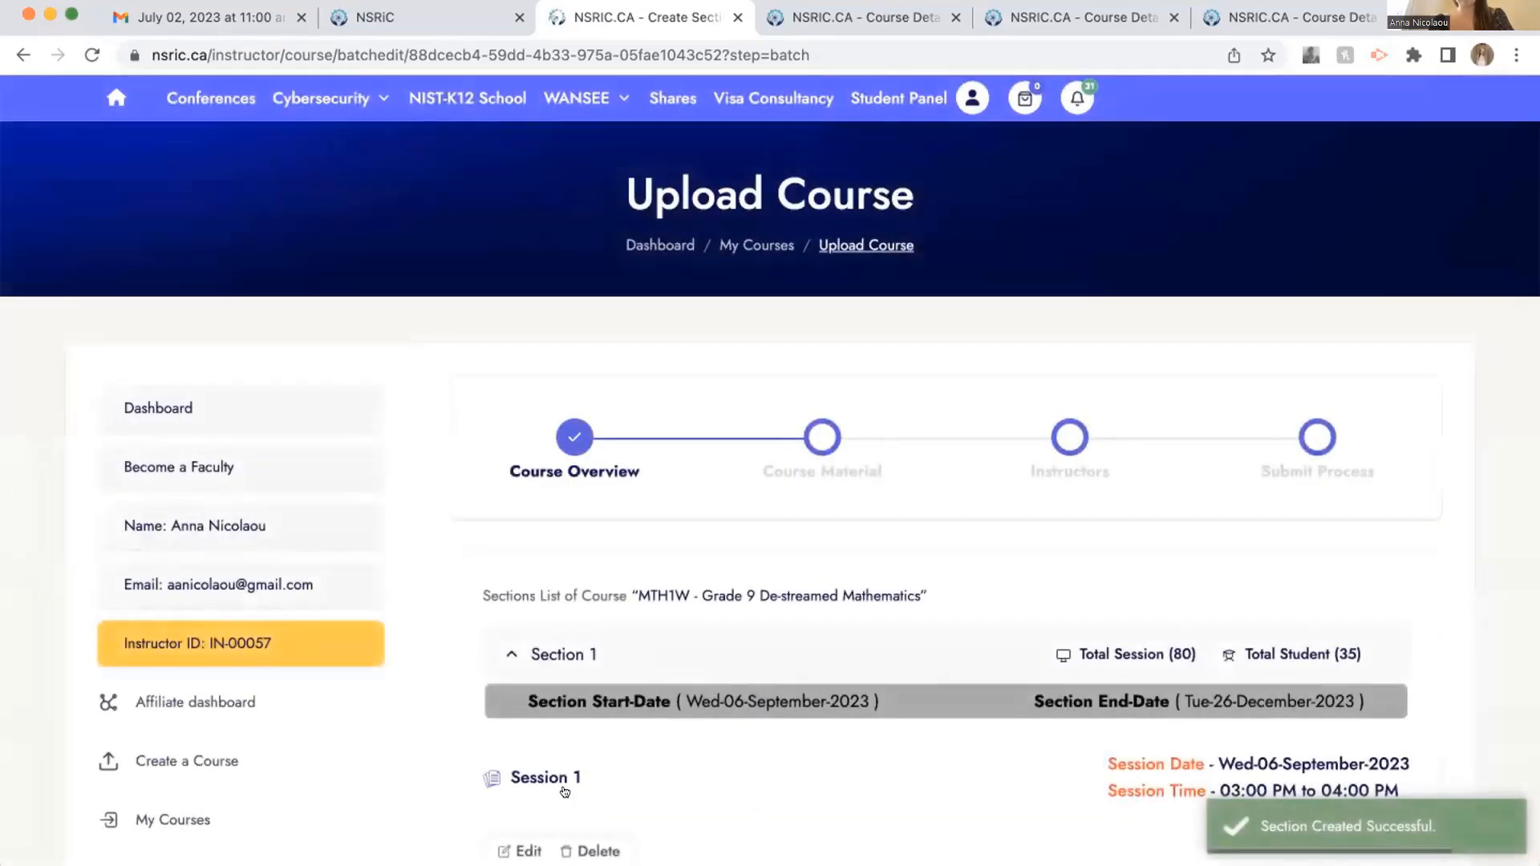
# - Expand Section 2 in the sections list and open its form for adding sessions and lectures
pyautogui.scroll(-20, 565, 791)
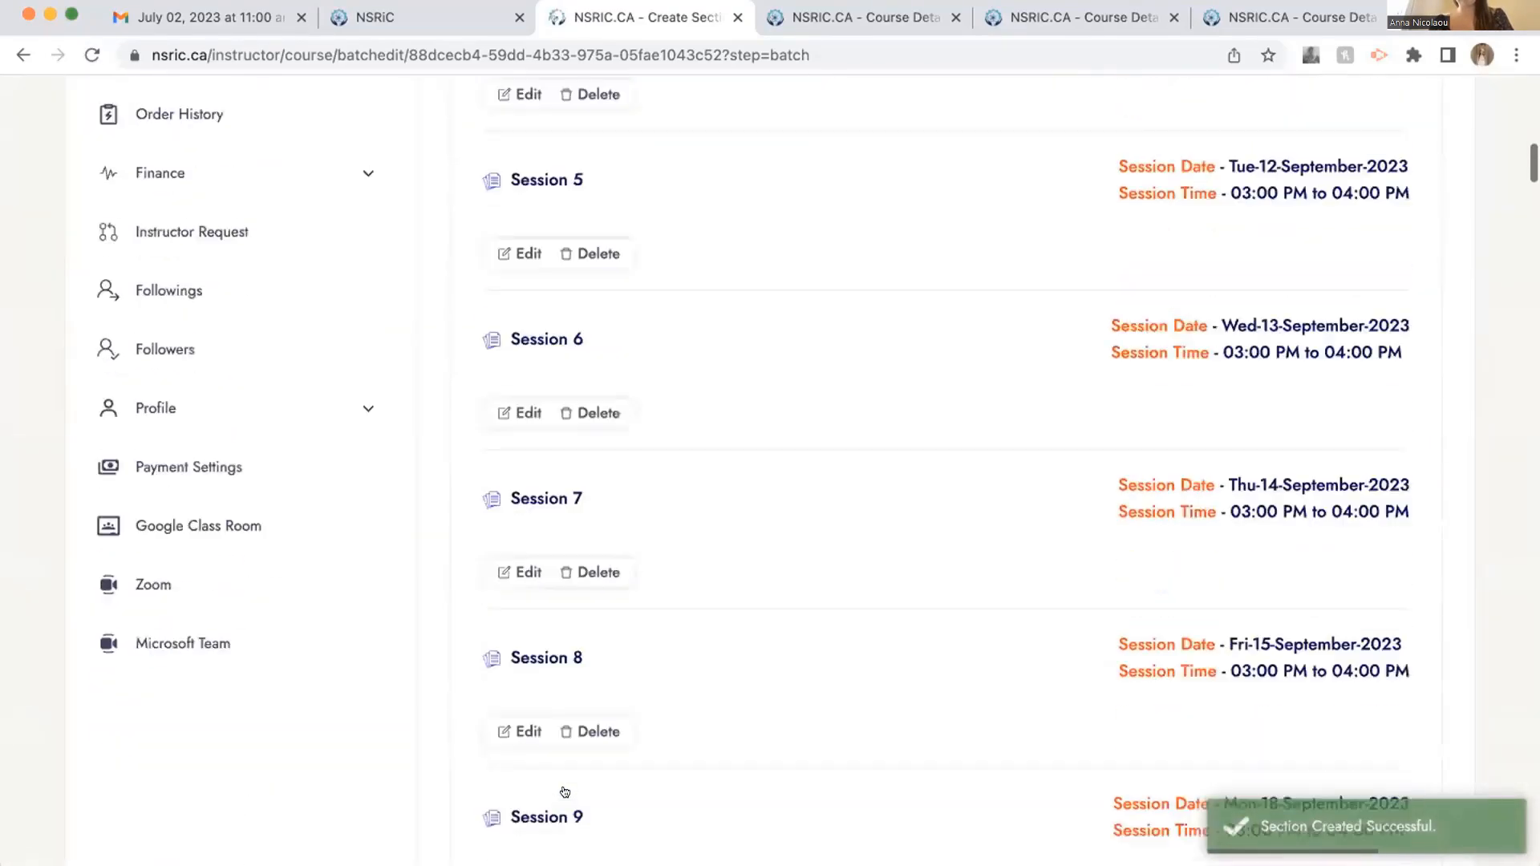
pyautogui.scroll(-20, 565, 791)
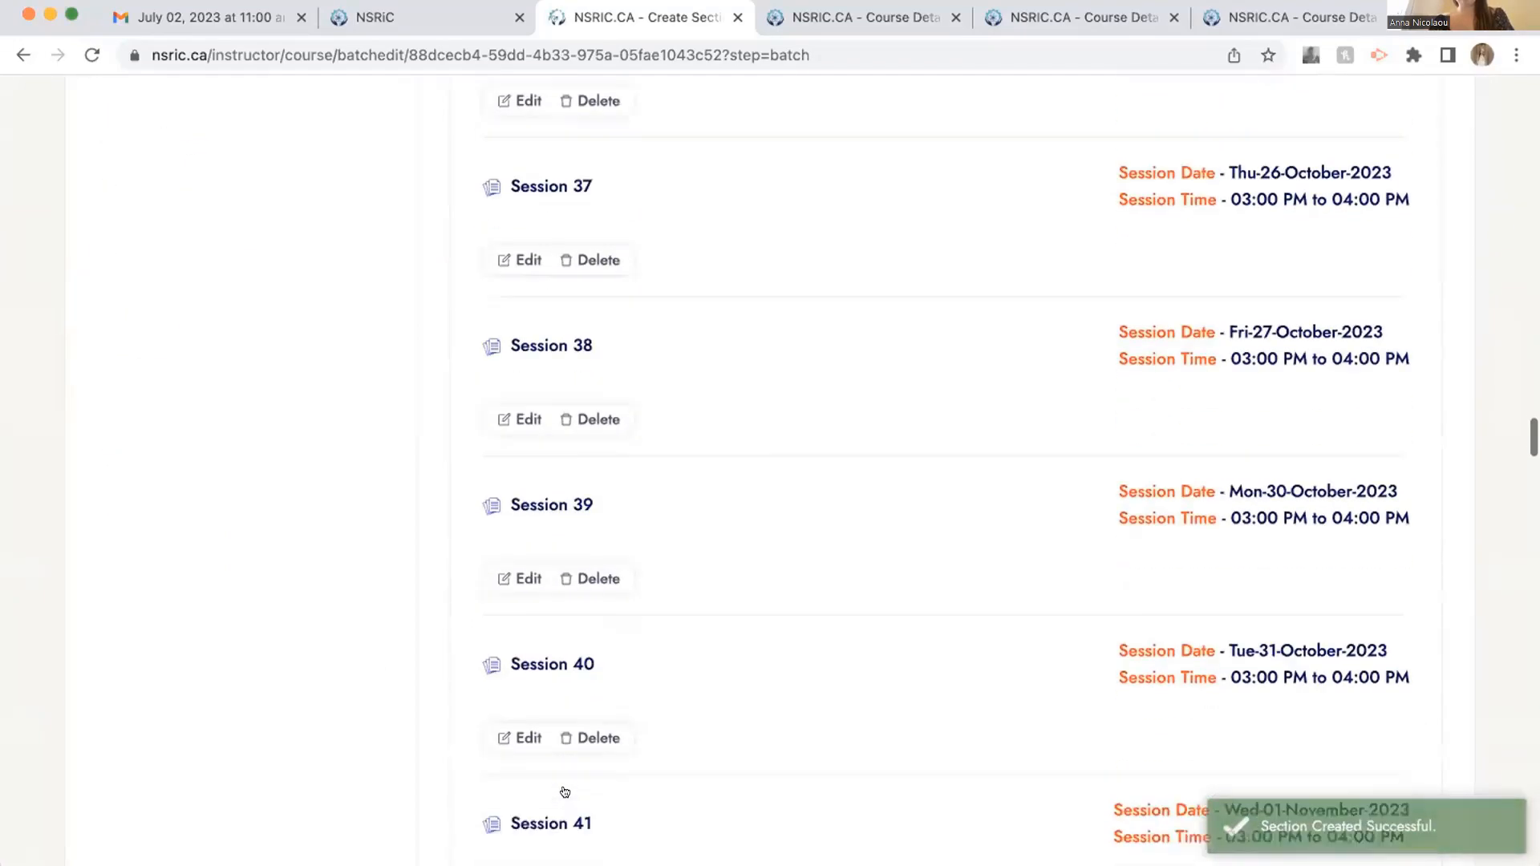
pyautogui.scroll(-20, 564, 792)
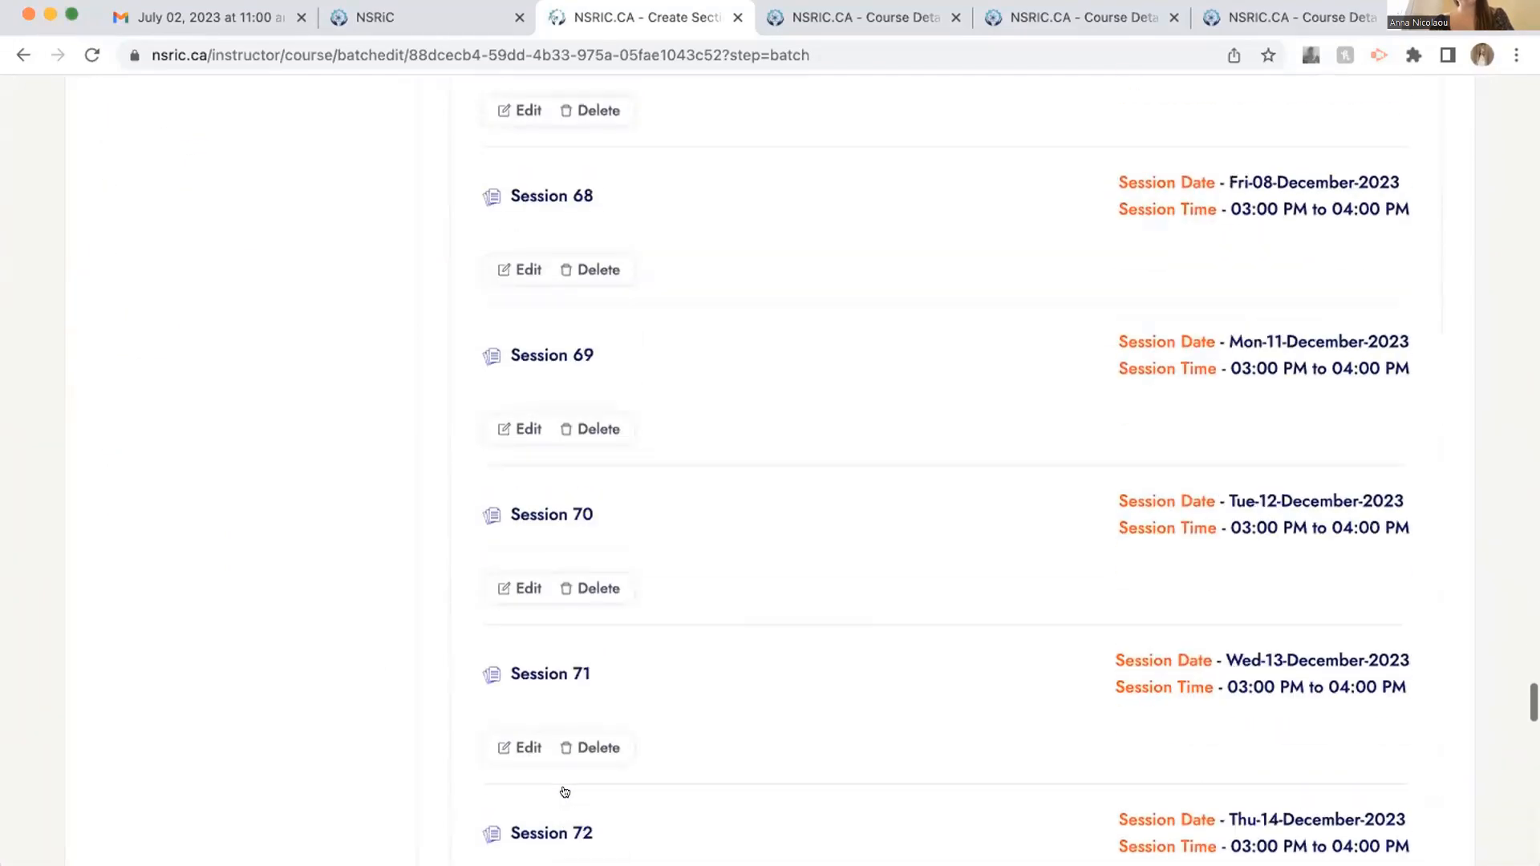
pyautogui.scroll(-10, 565, 792)
pyautogui.scroll(12, 567, 774)
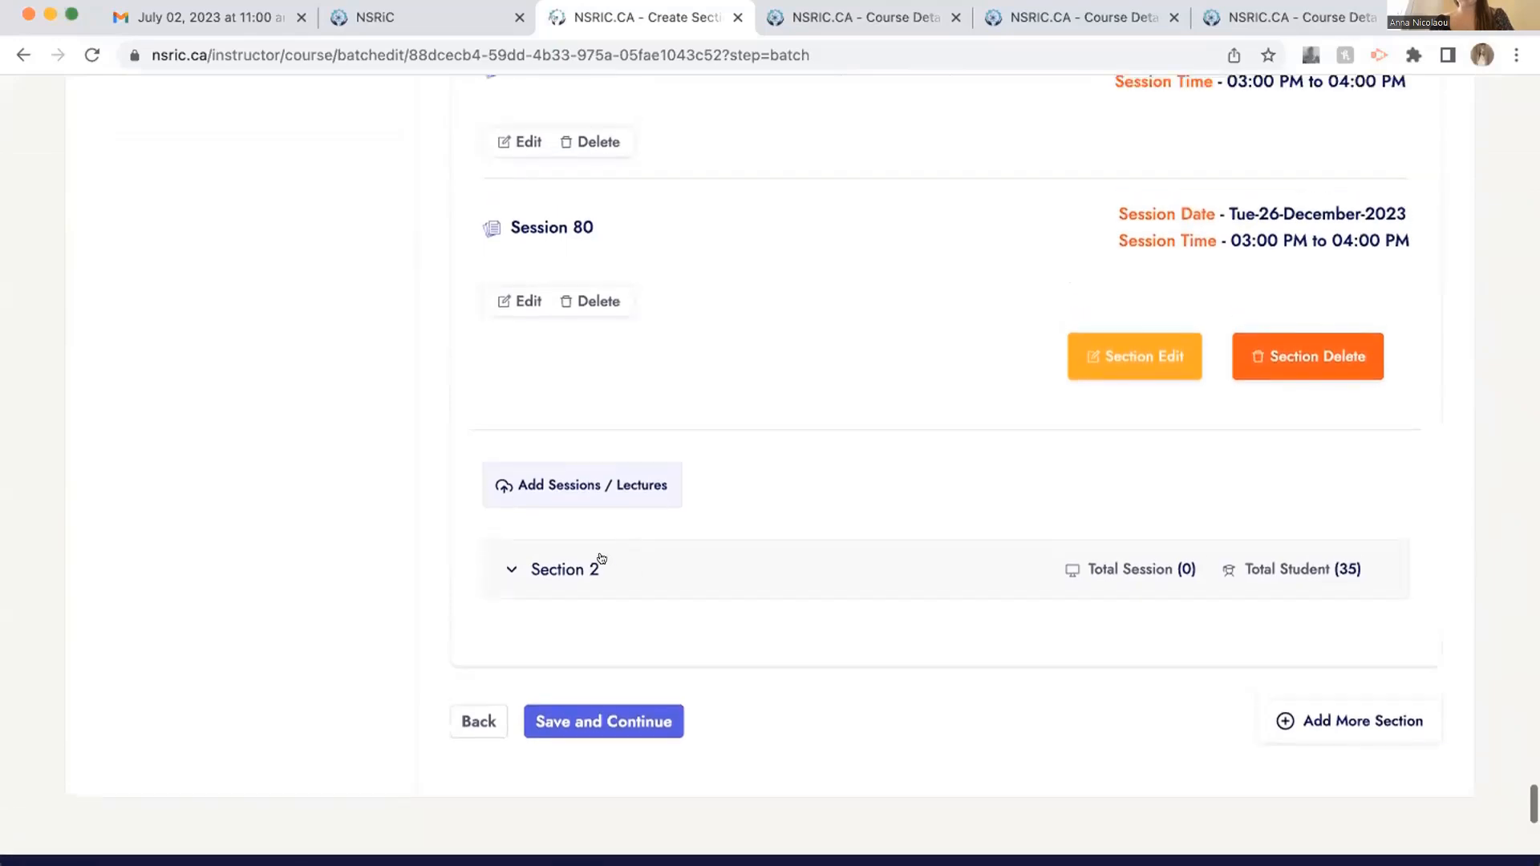
pyautogui.scroll(-10, 643, 546)
pyautogui.scroll(20, 643, 546)
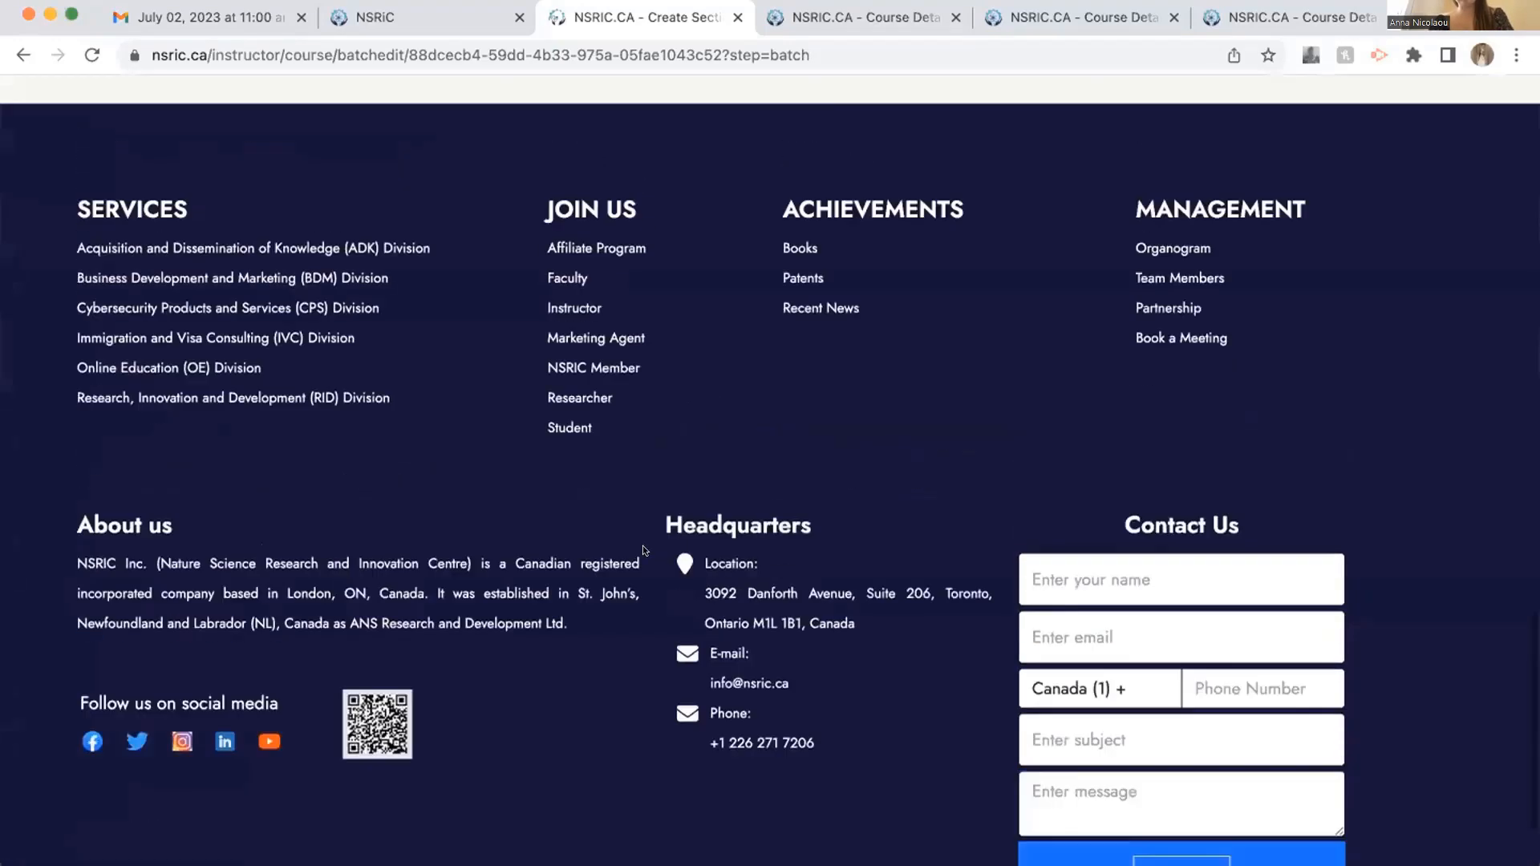
pyautogui.scroll(10, 643, 551)
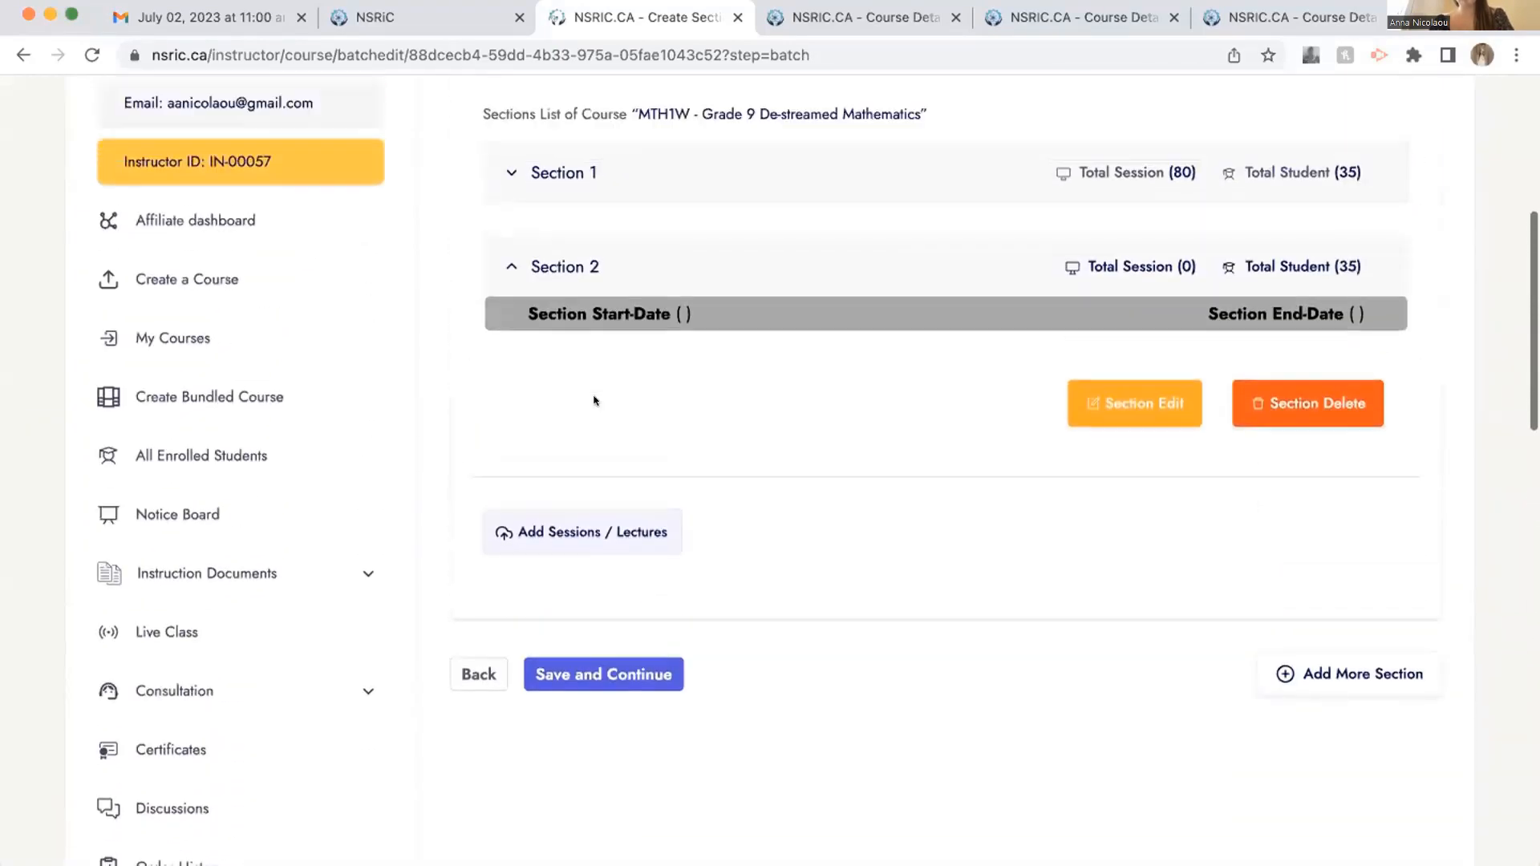
pyautogui.click(552, 567)
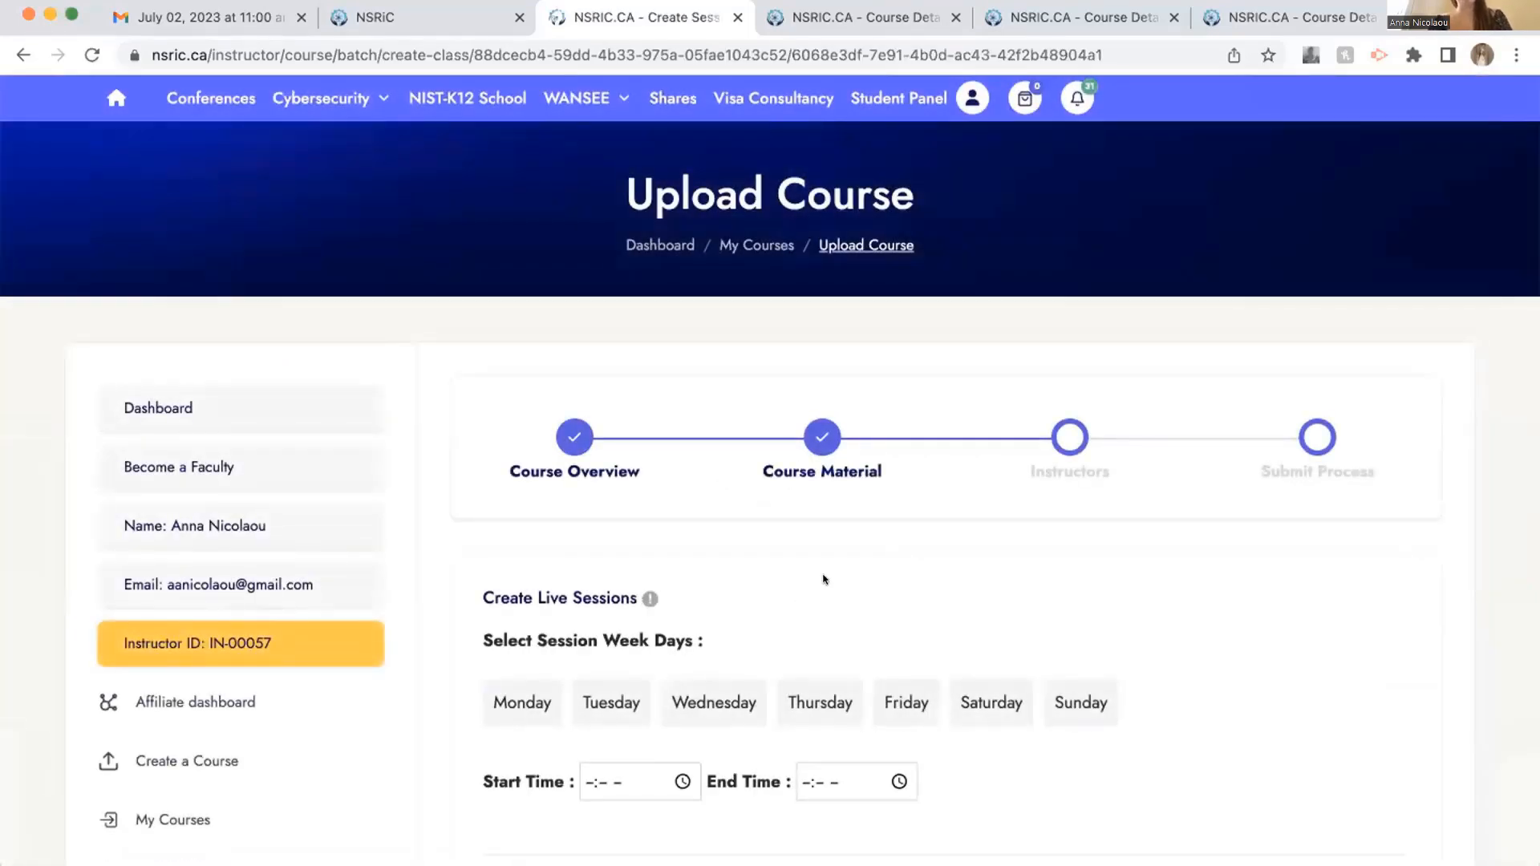
# - Select Monday, Wednesday and Friday as the week days for Section 2's live sessions
pyautogui.click(551, 699)
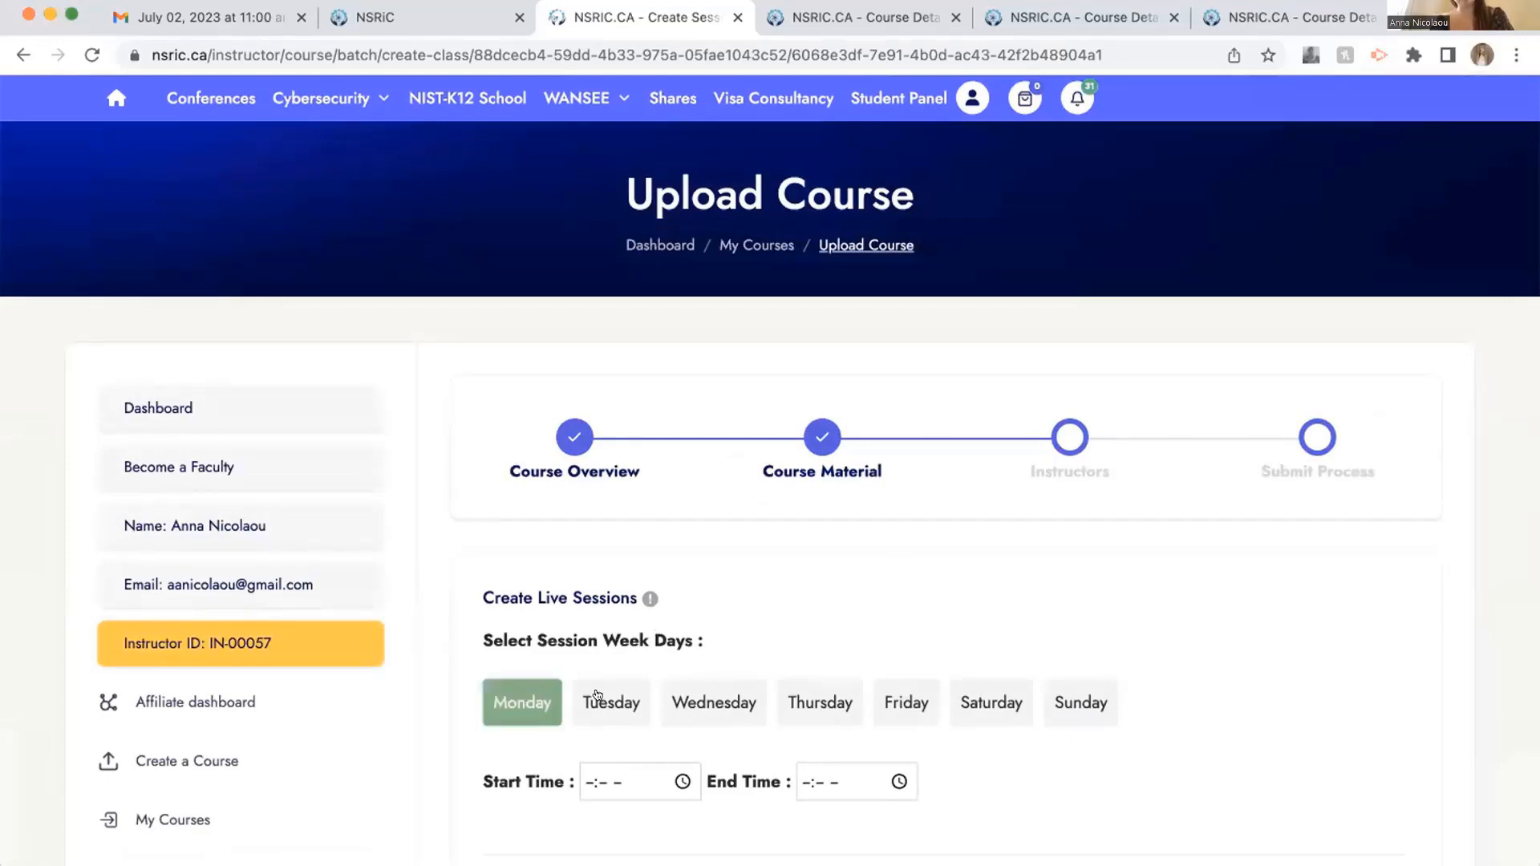
pyautogui.click(701, 693)
pyautogui.click(901, 691)
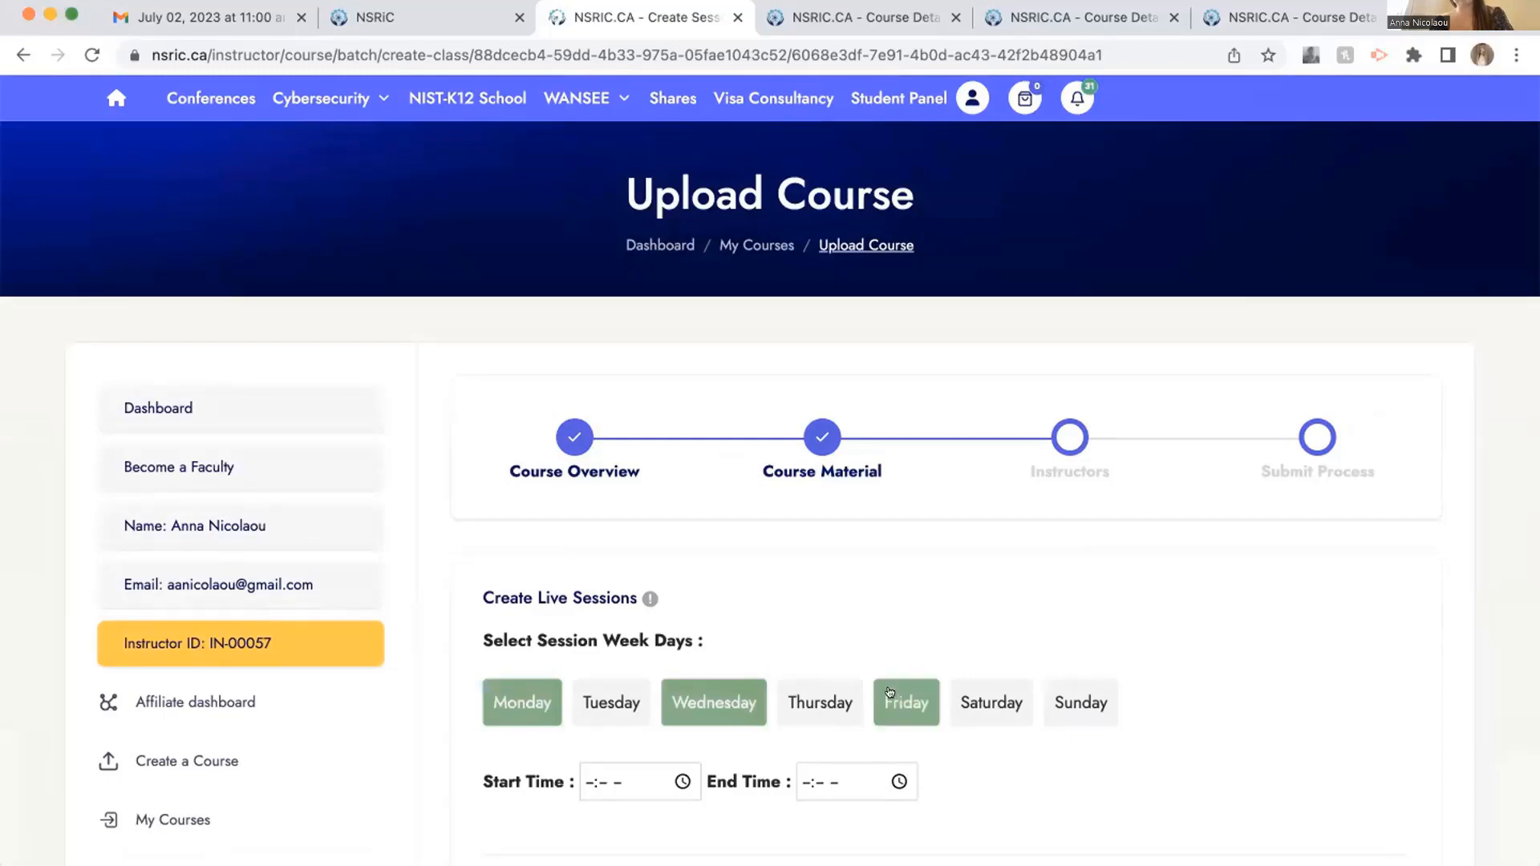
# - Set the live sessions' start time to 07:00 PM and end time to 09:00 PM, and save them
pyautogui.scroll(-3, 608, 602)
pyautogui.click(587, 600)
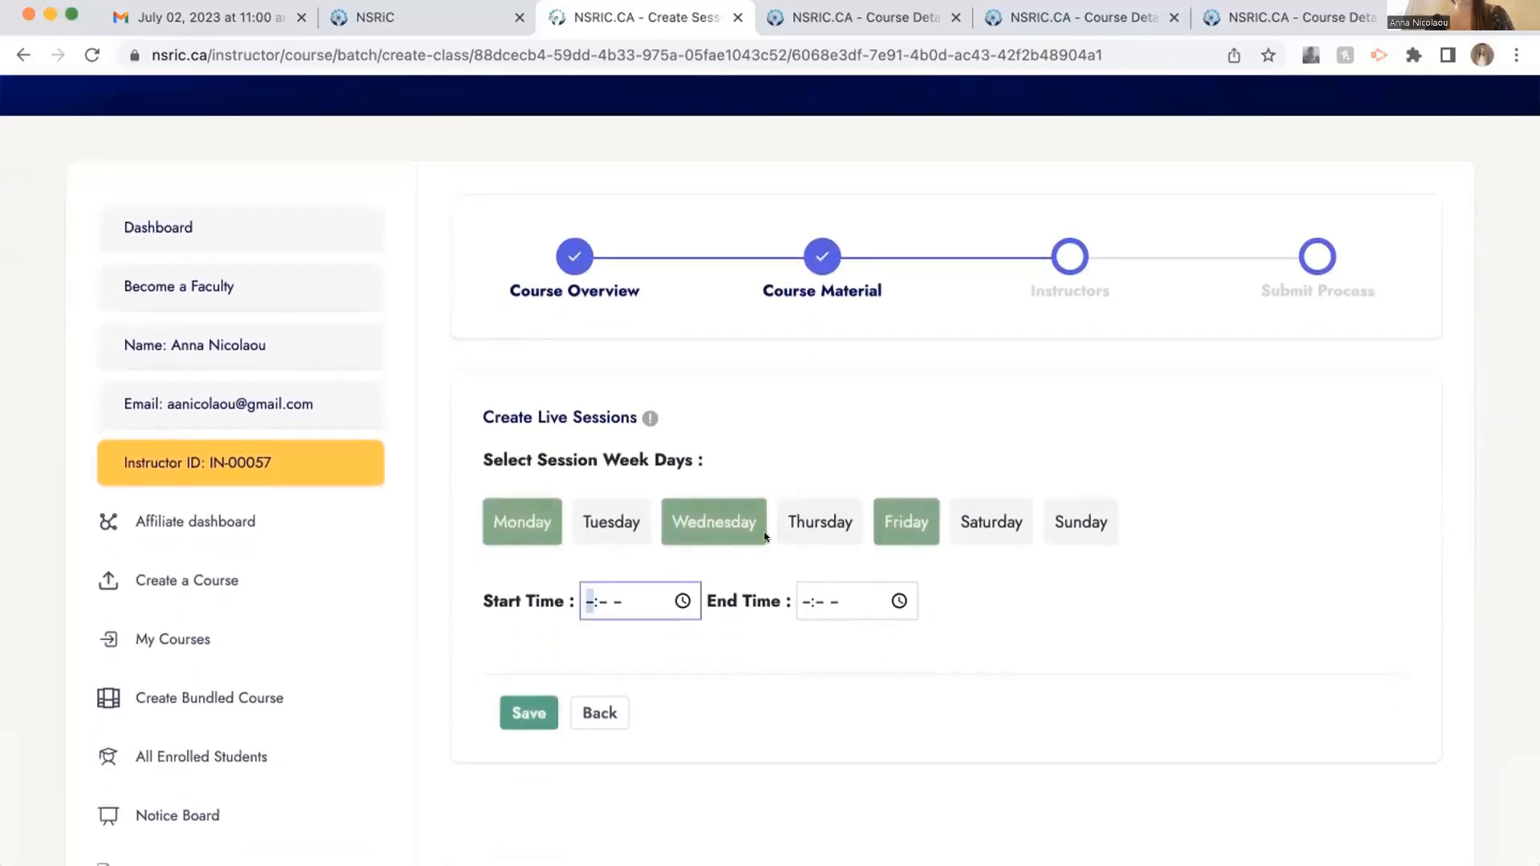
pyautogui.write('0700p')
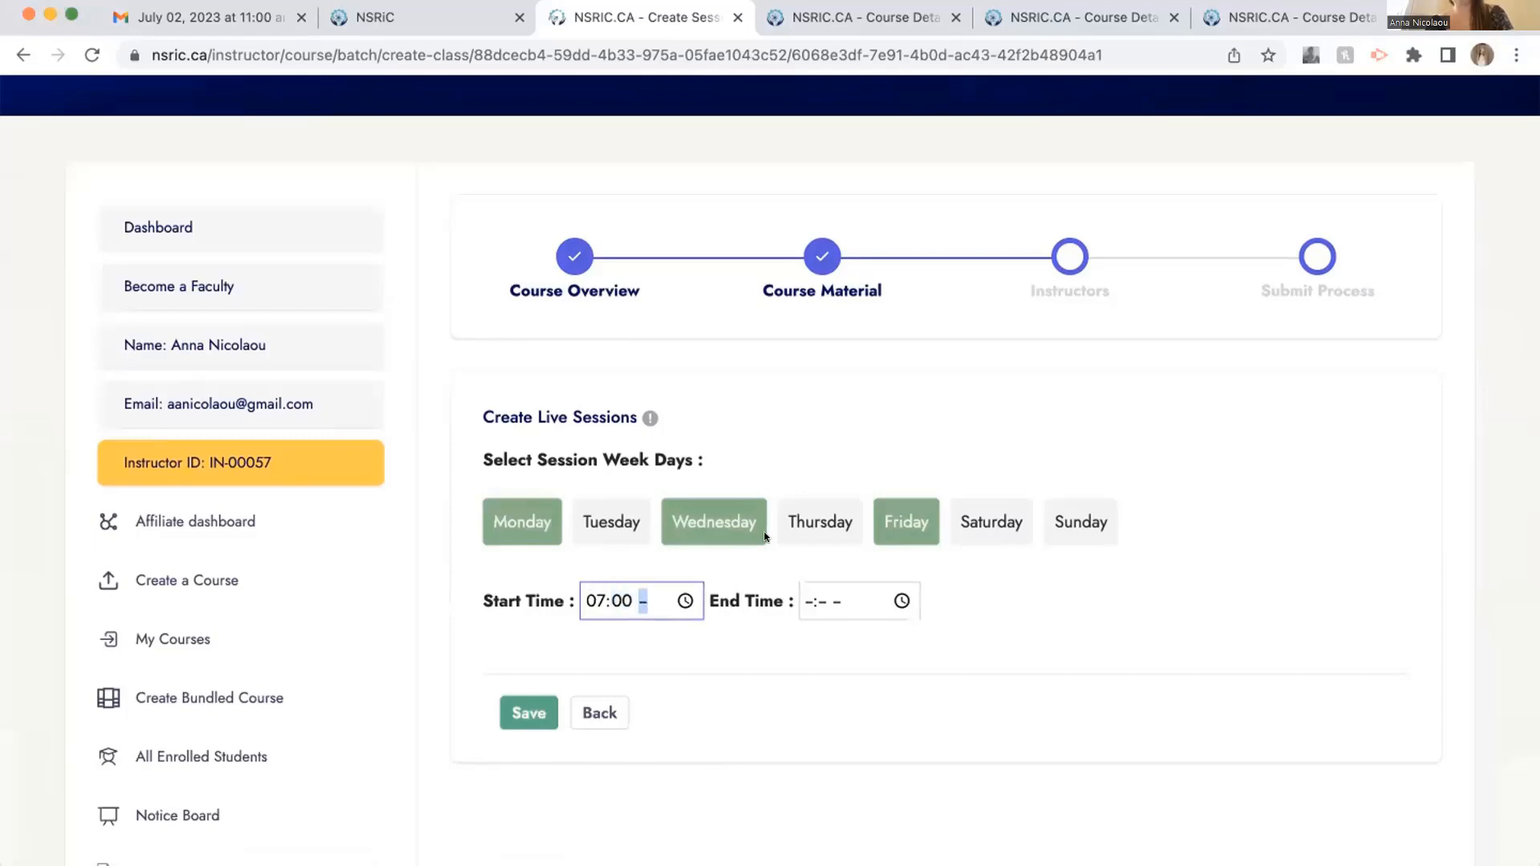
pyautogui.press('Tab')
pyautogui.press('Tab')
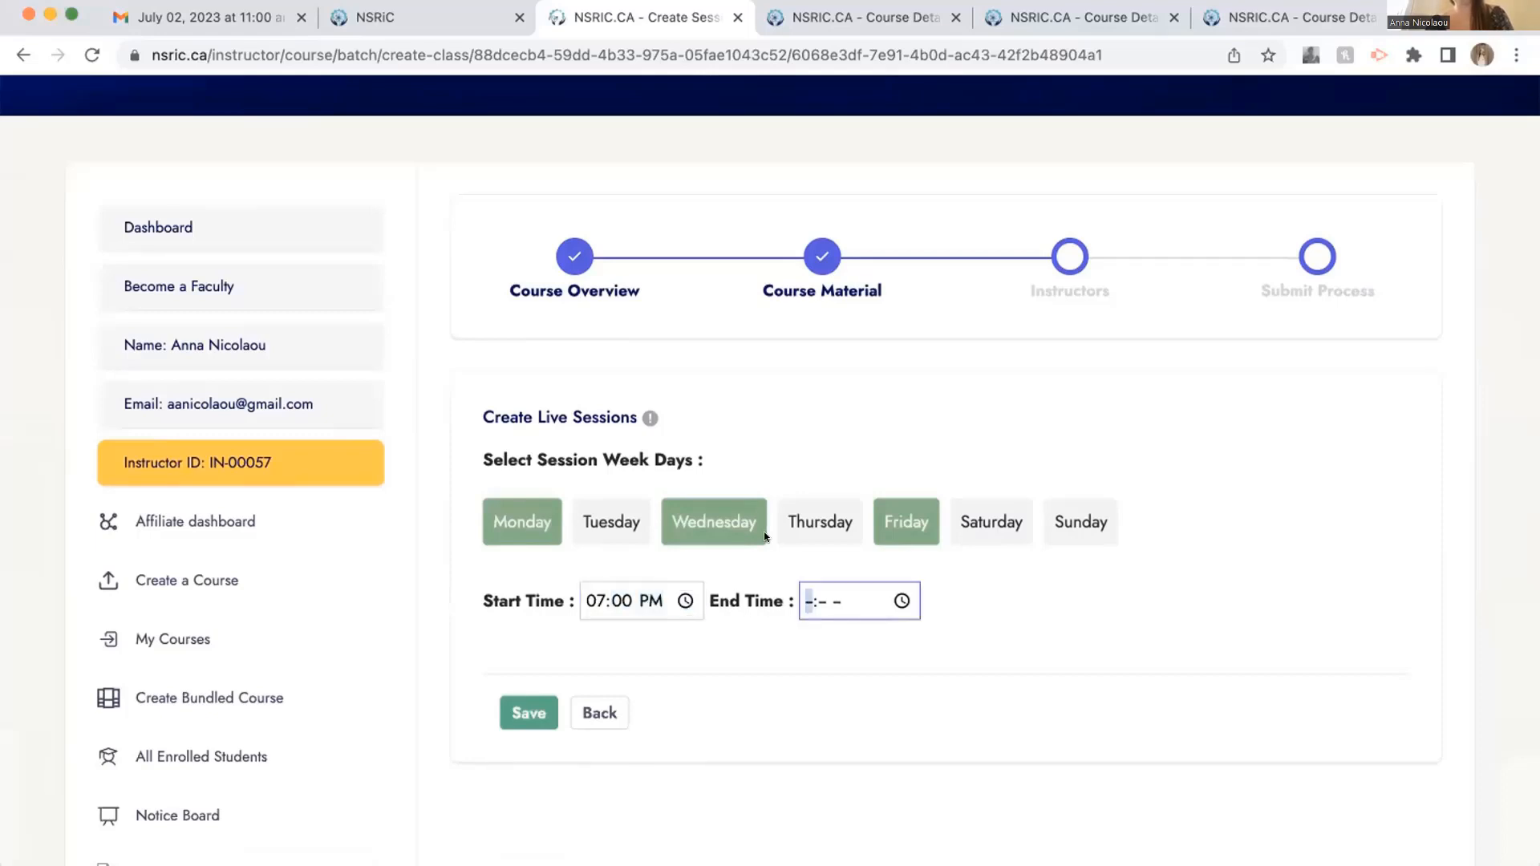
pyautogui.write('09')
pyautogui.write('00p')
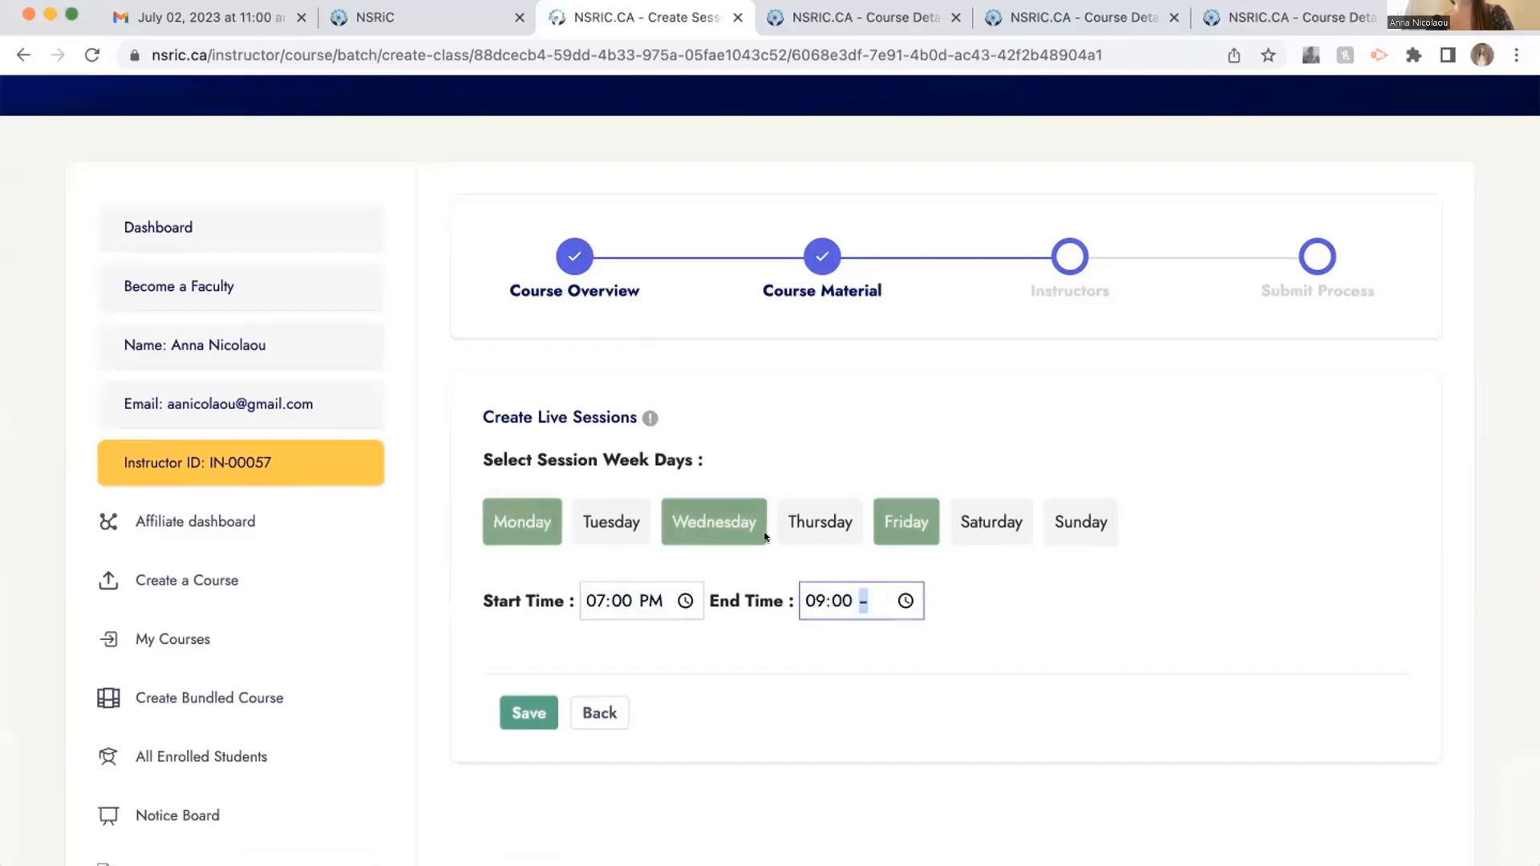
pyautogui.click(507, 719)
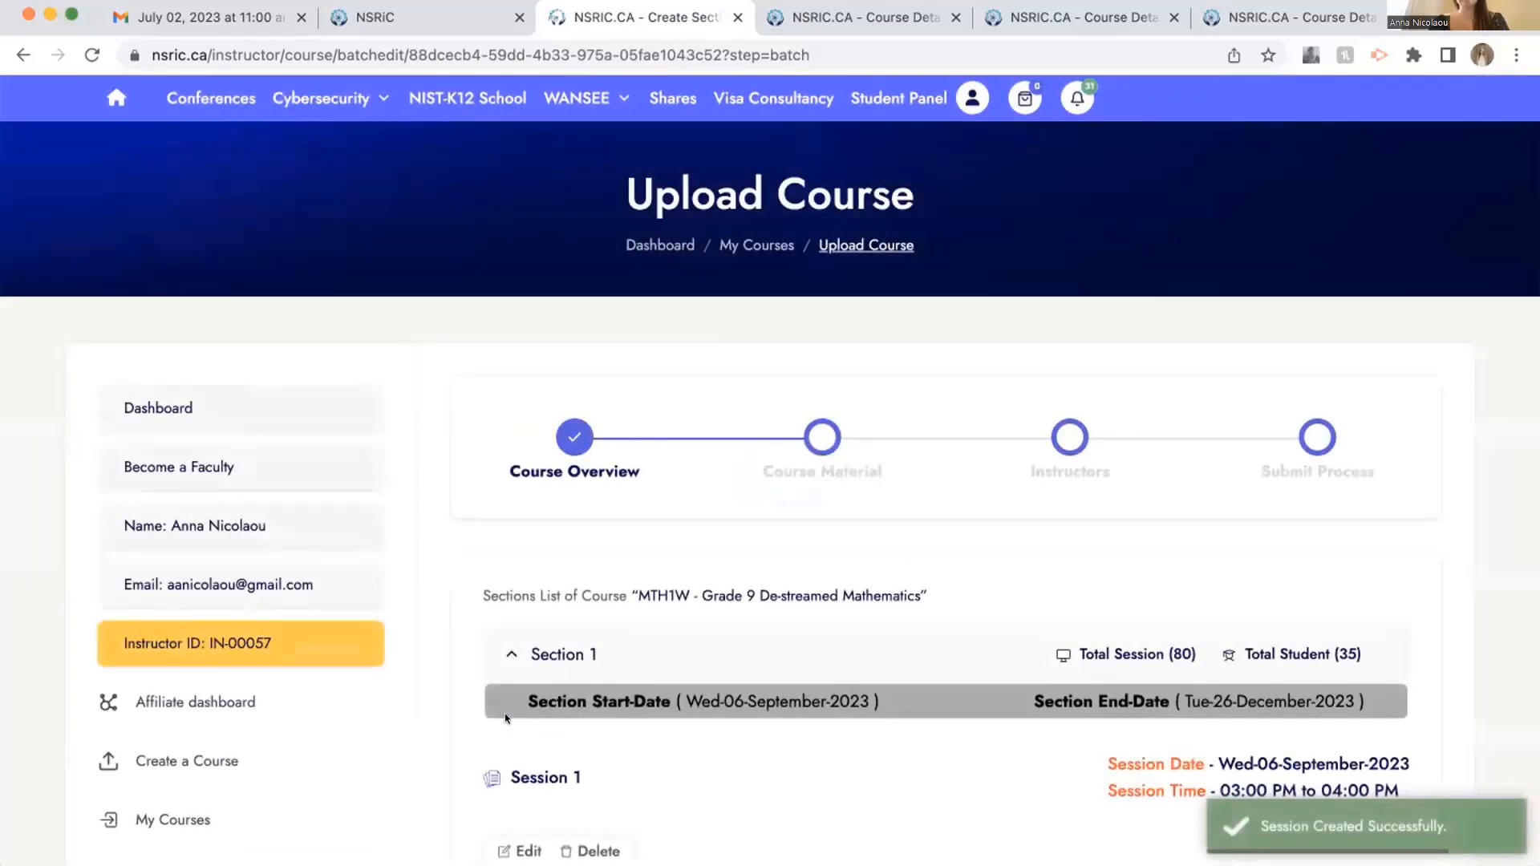
# - Review the sections list through to Section 2 at its end, then save it and continue to Category & Tags
pyautogui.scroll(-20, 720, 794)
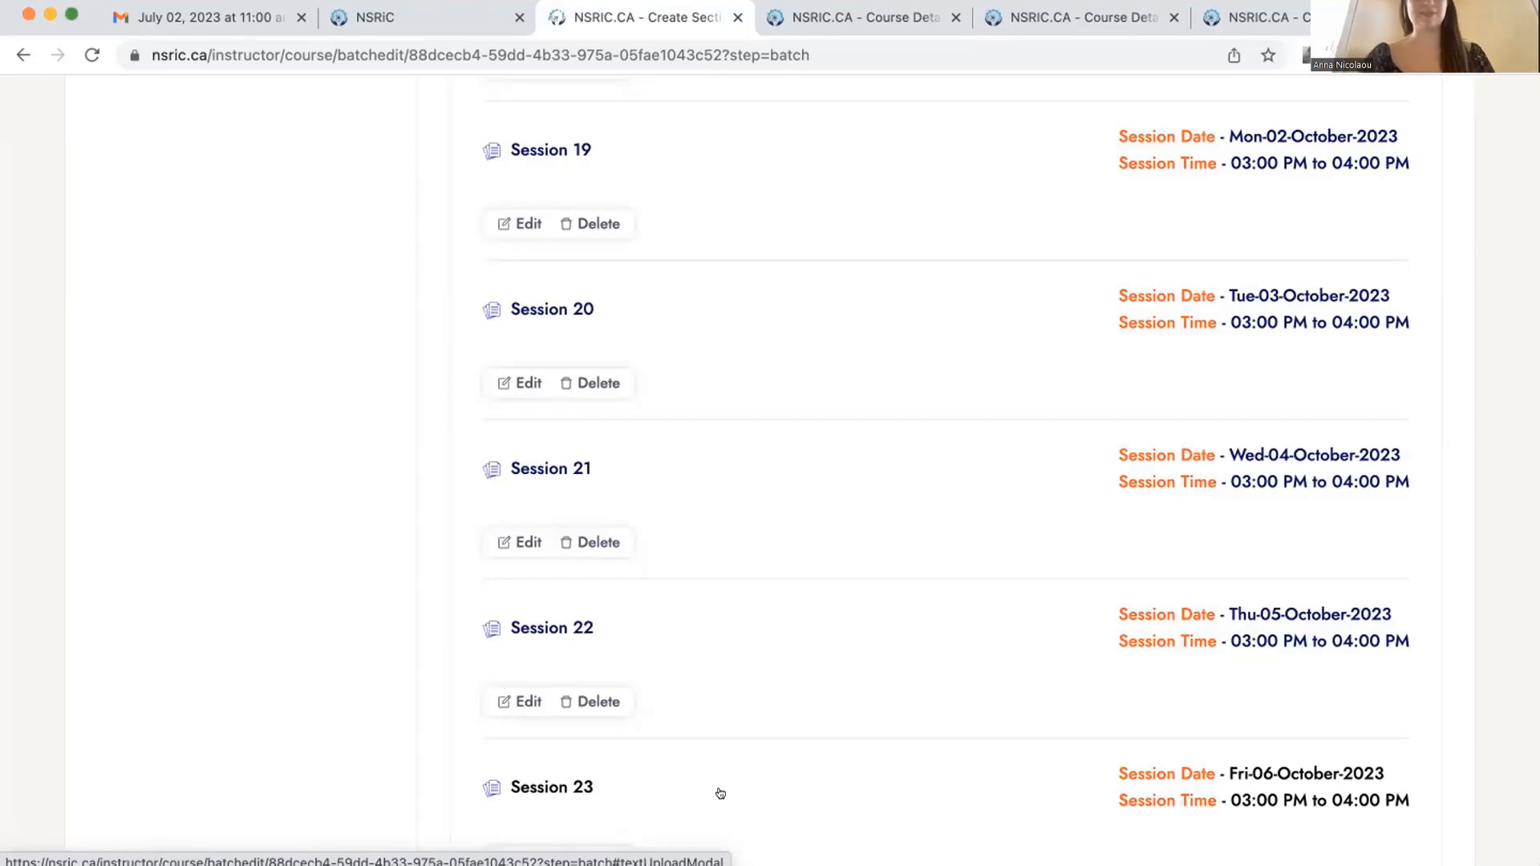
pyautogui.scroll(-5, 720, 794)
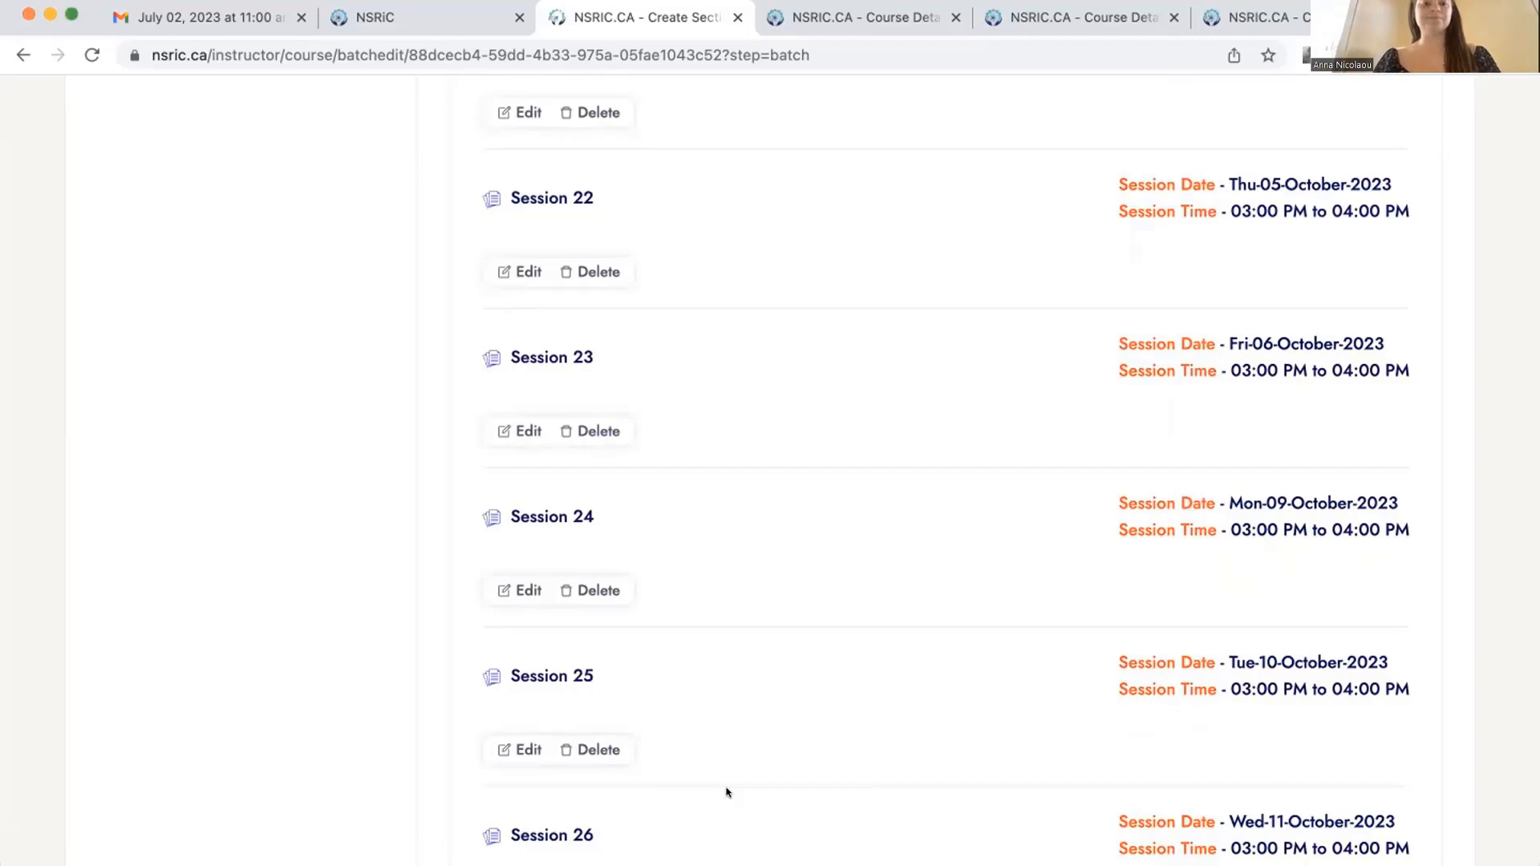
pyautogui.scroll(-20, 726, 793)
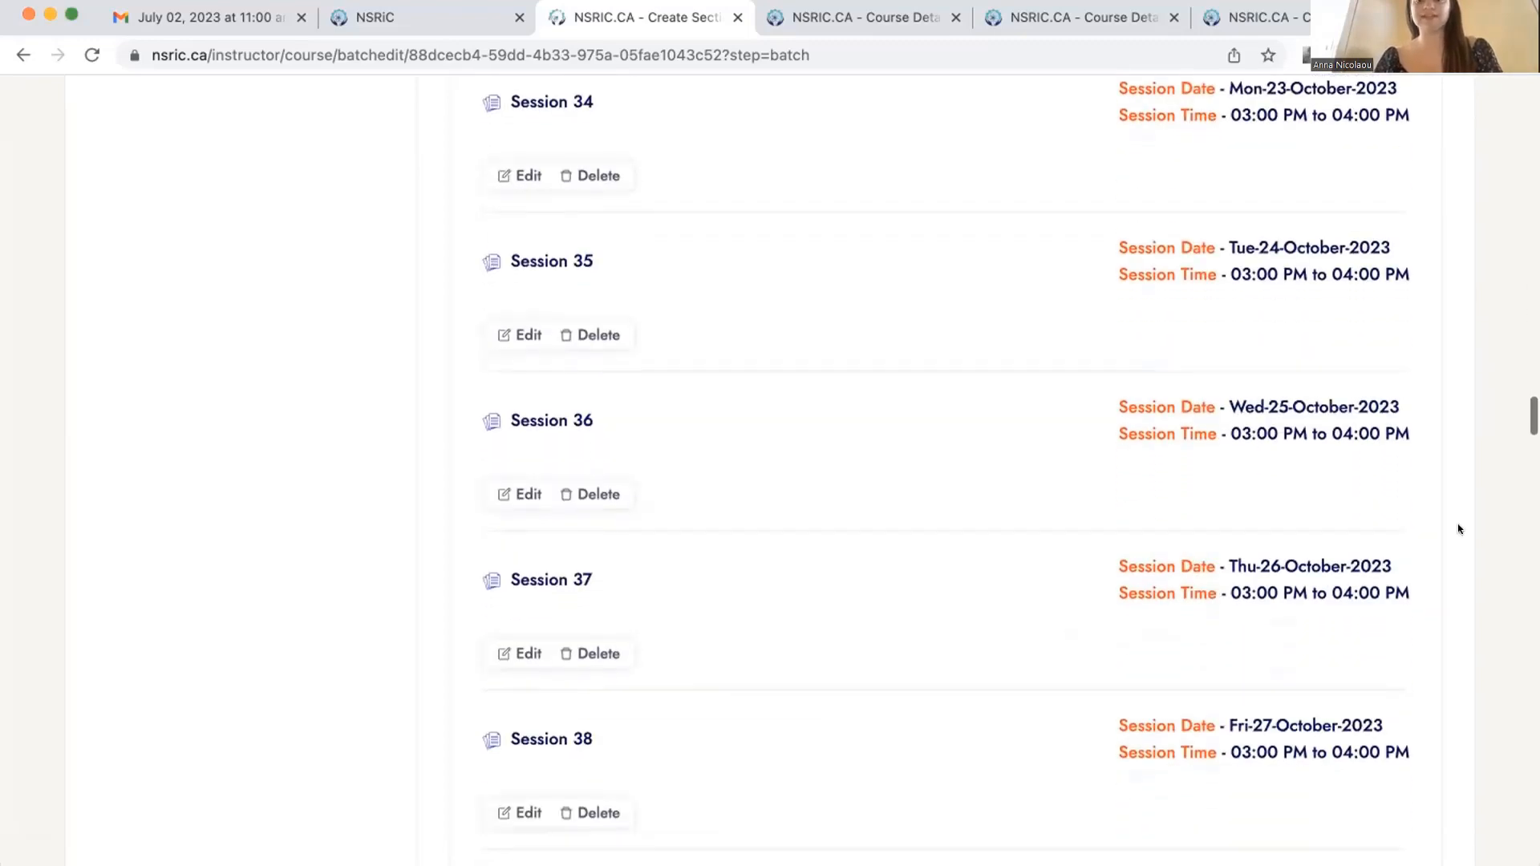
pyautogui.moveTo(1519, 416); pyautogui.dragTo(1483, 794)
pyautogui.scroll(-3, 1483, 794)
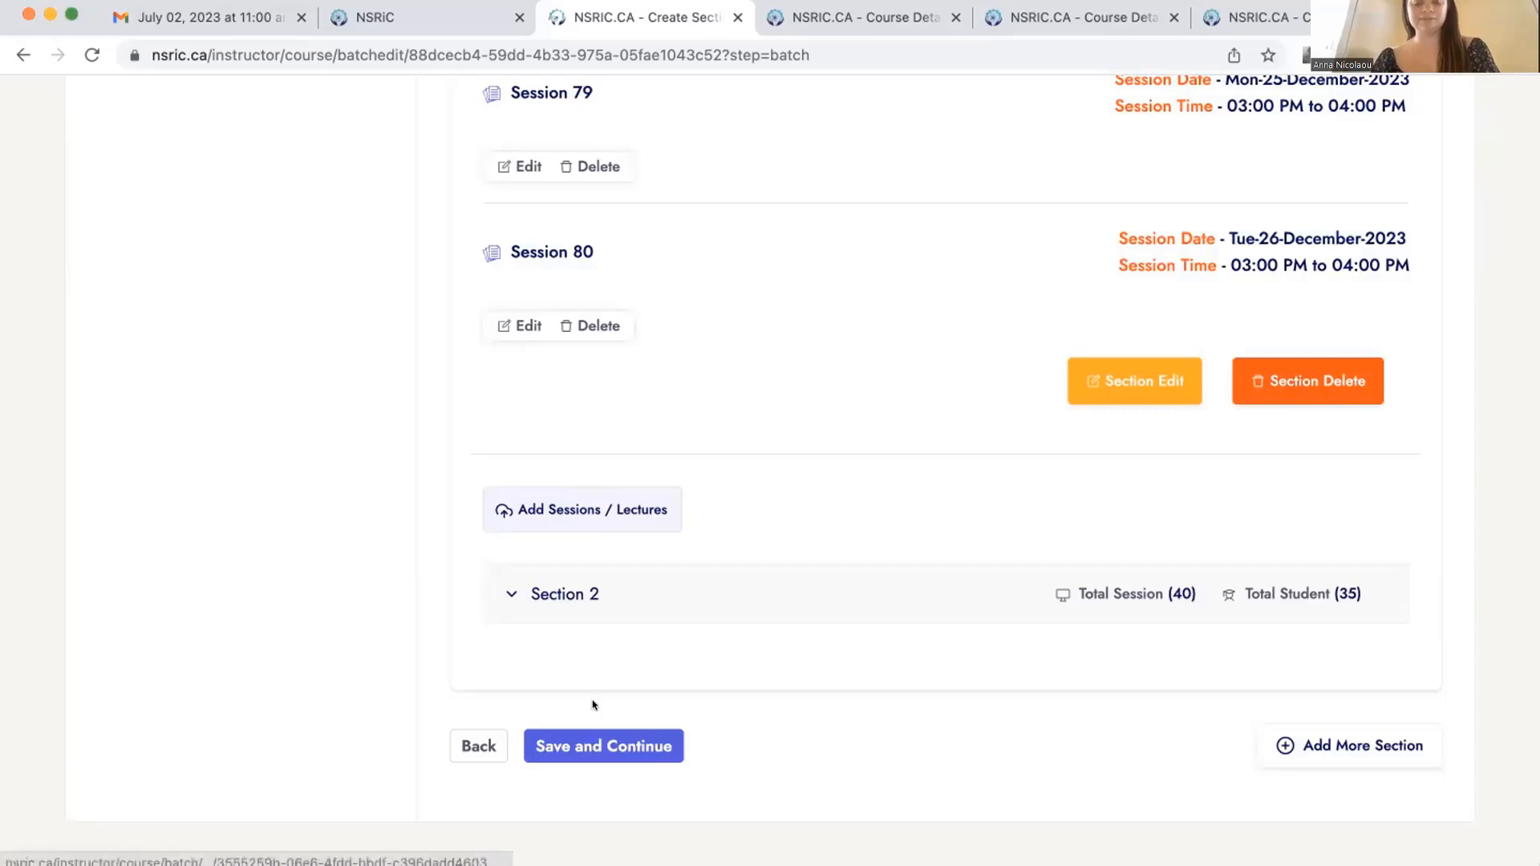
pyautogui.click(578, 742)
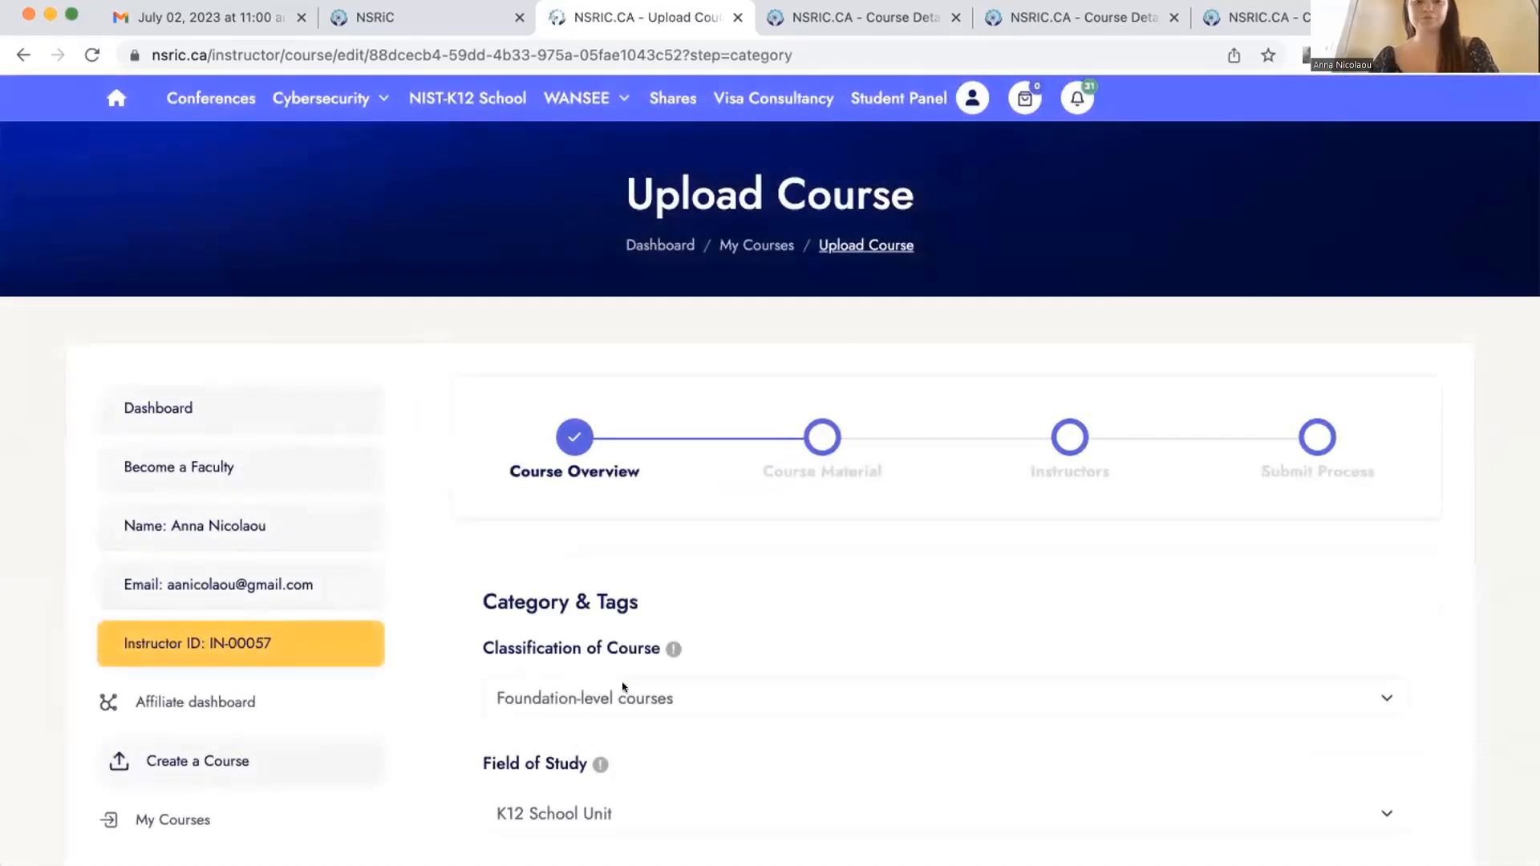
# - Review the Classification of Course options under Category & Tags and choose Foundation-level courses
pyautogui.scroll(-3, 909, 532)
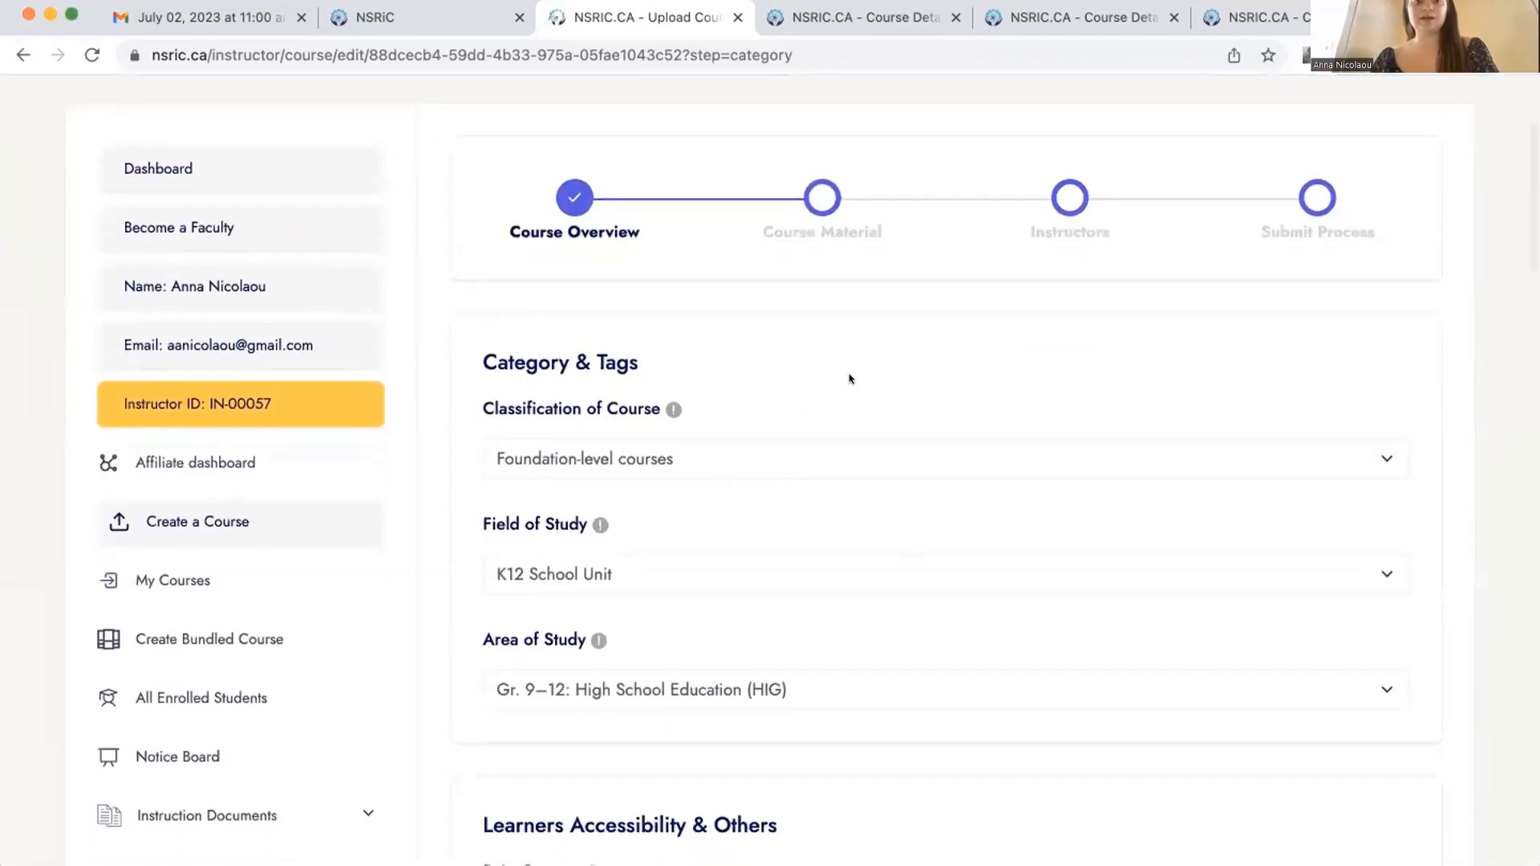
pyautogui.click(708, 464)
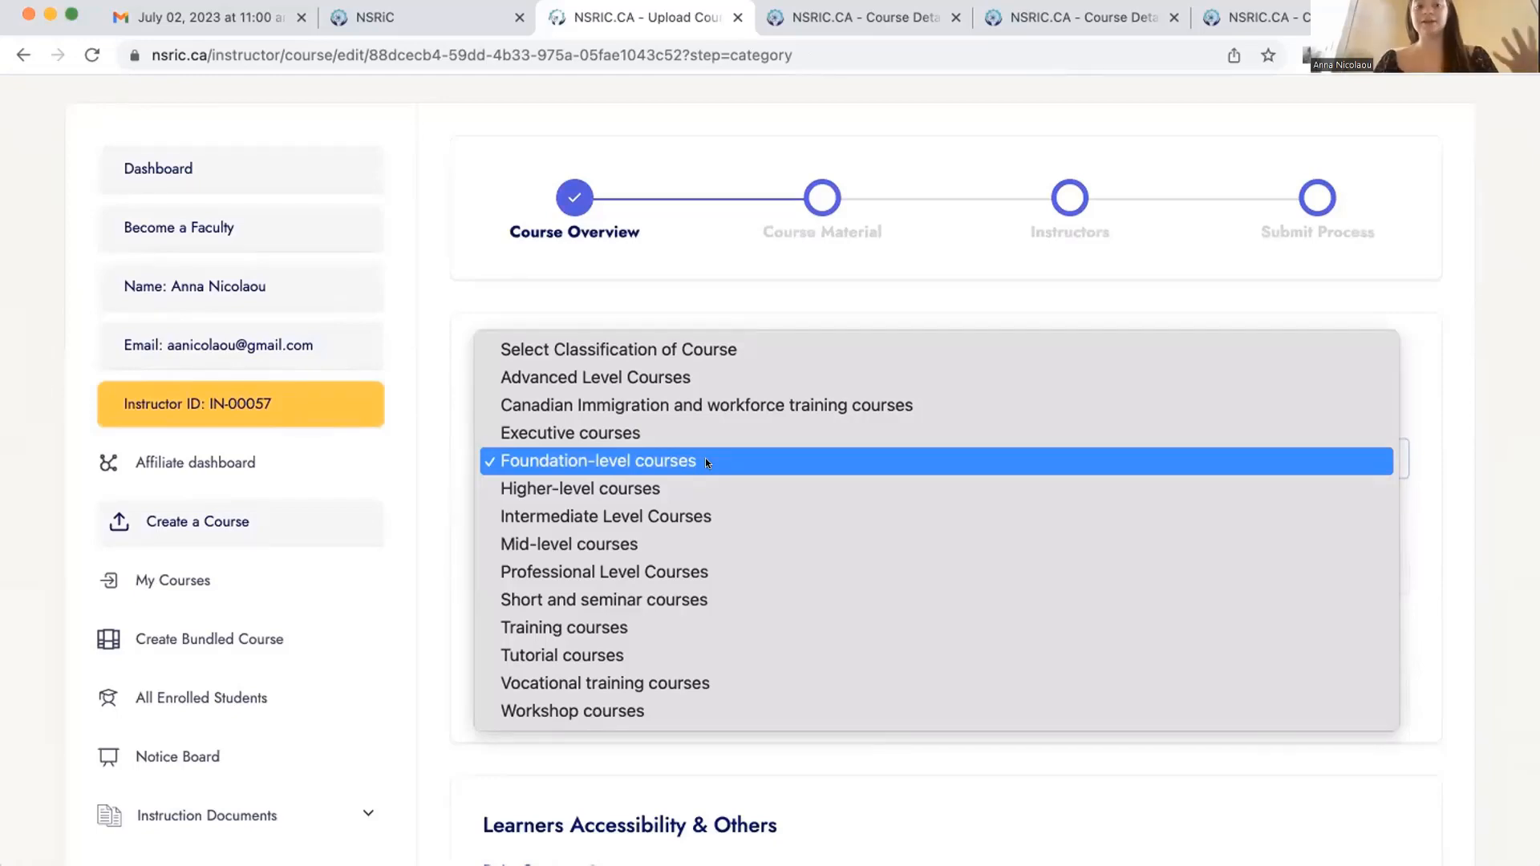
pyautogui.click(706, 462)
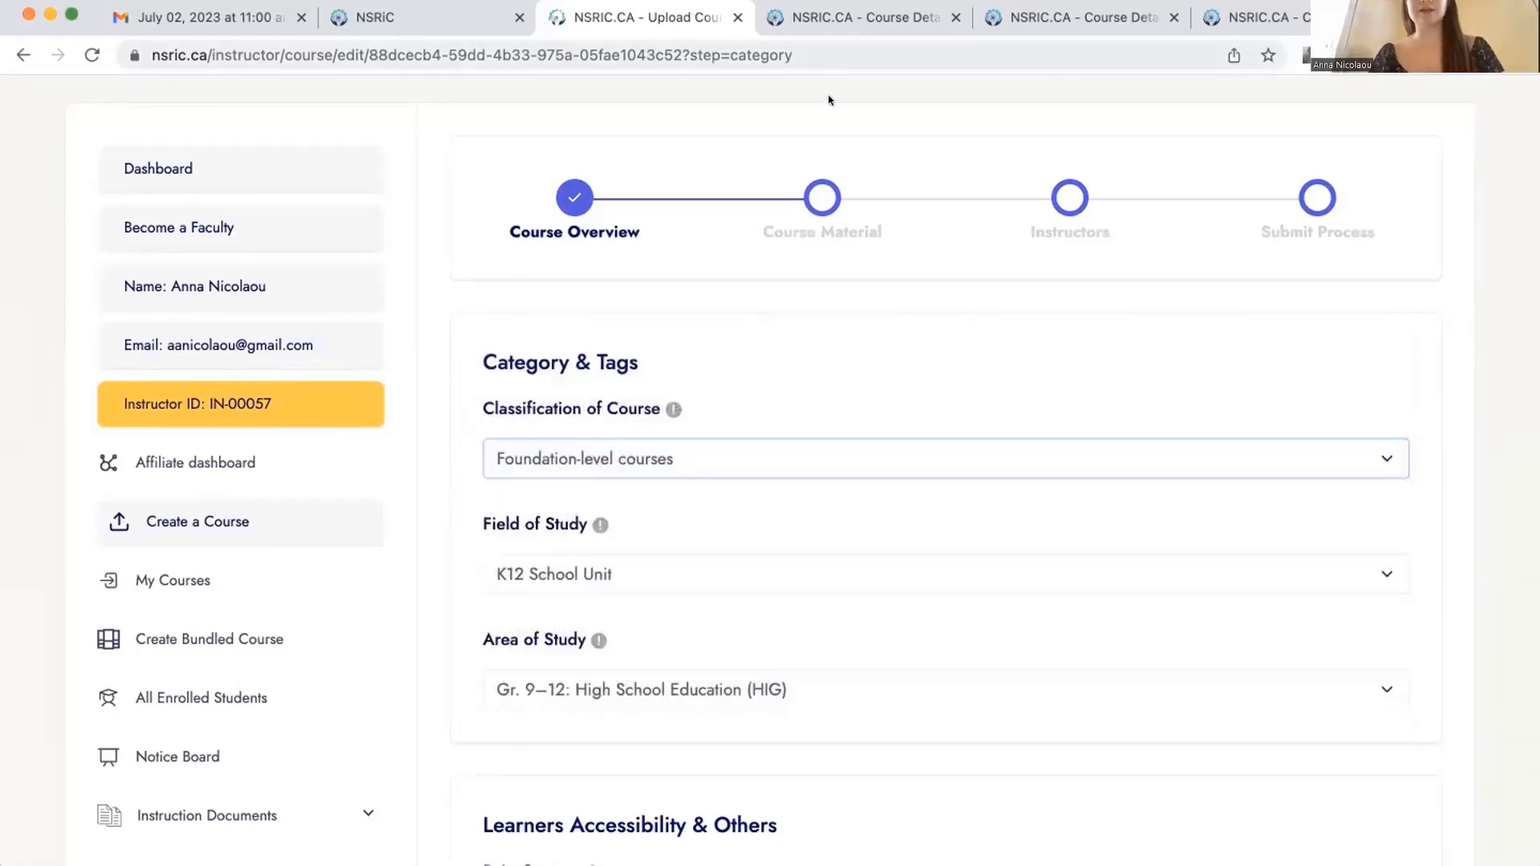
# - Open the Classification of Courses page under Programs on the NSRIC home site, leaving the course form open
pyautogui.click(827, 32)
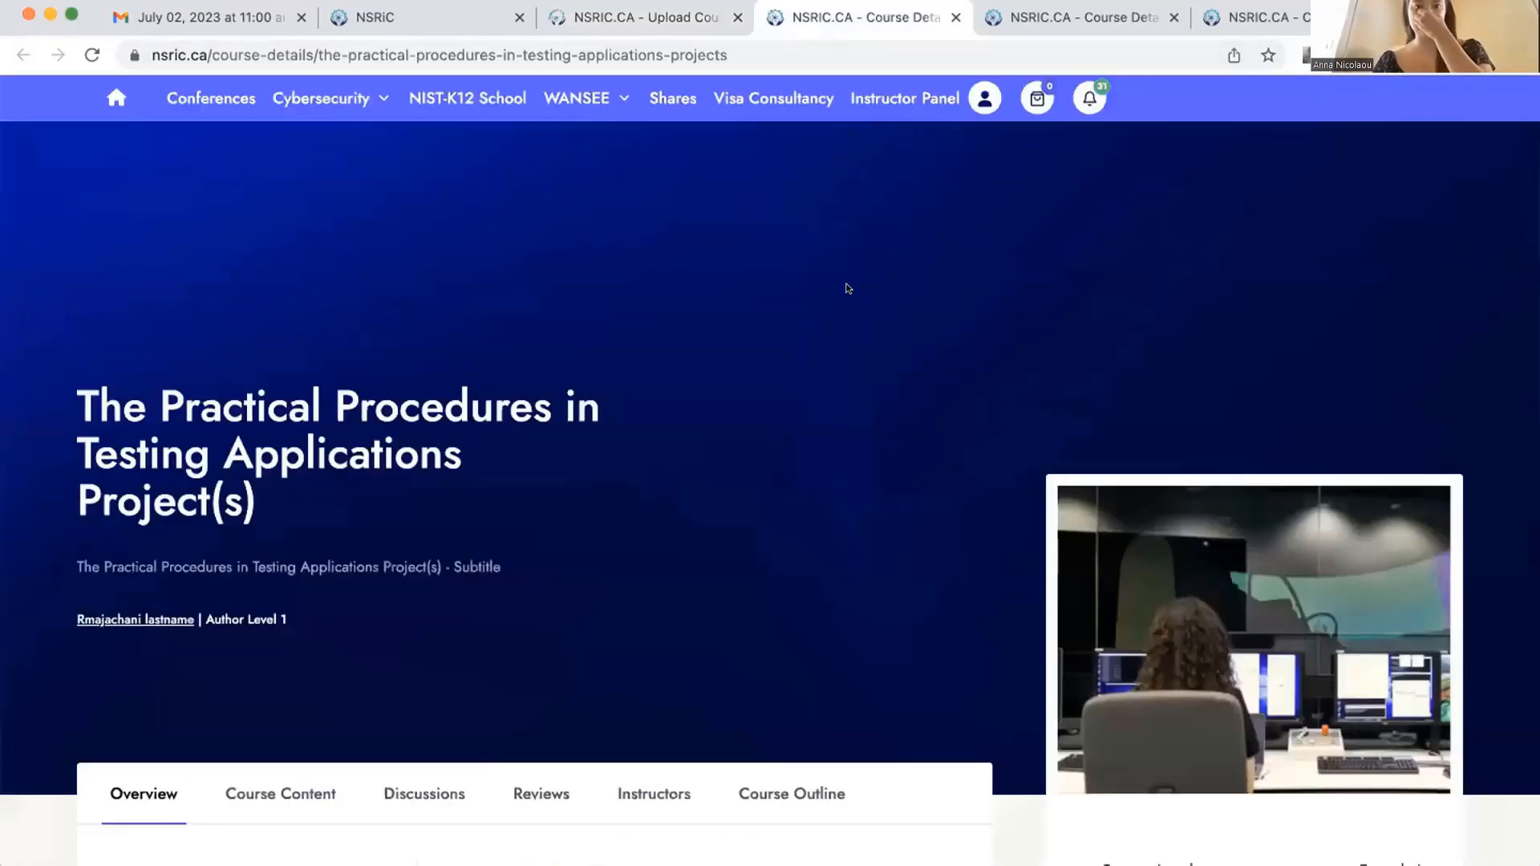
pyautogui.click(887, 93)
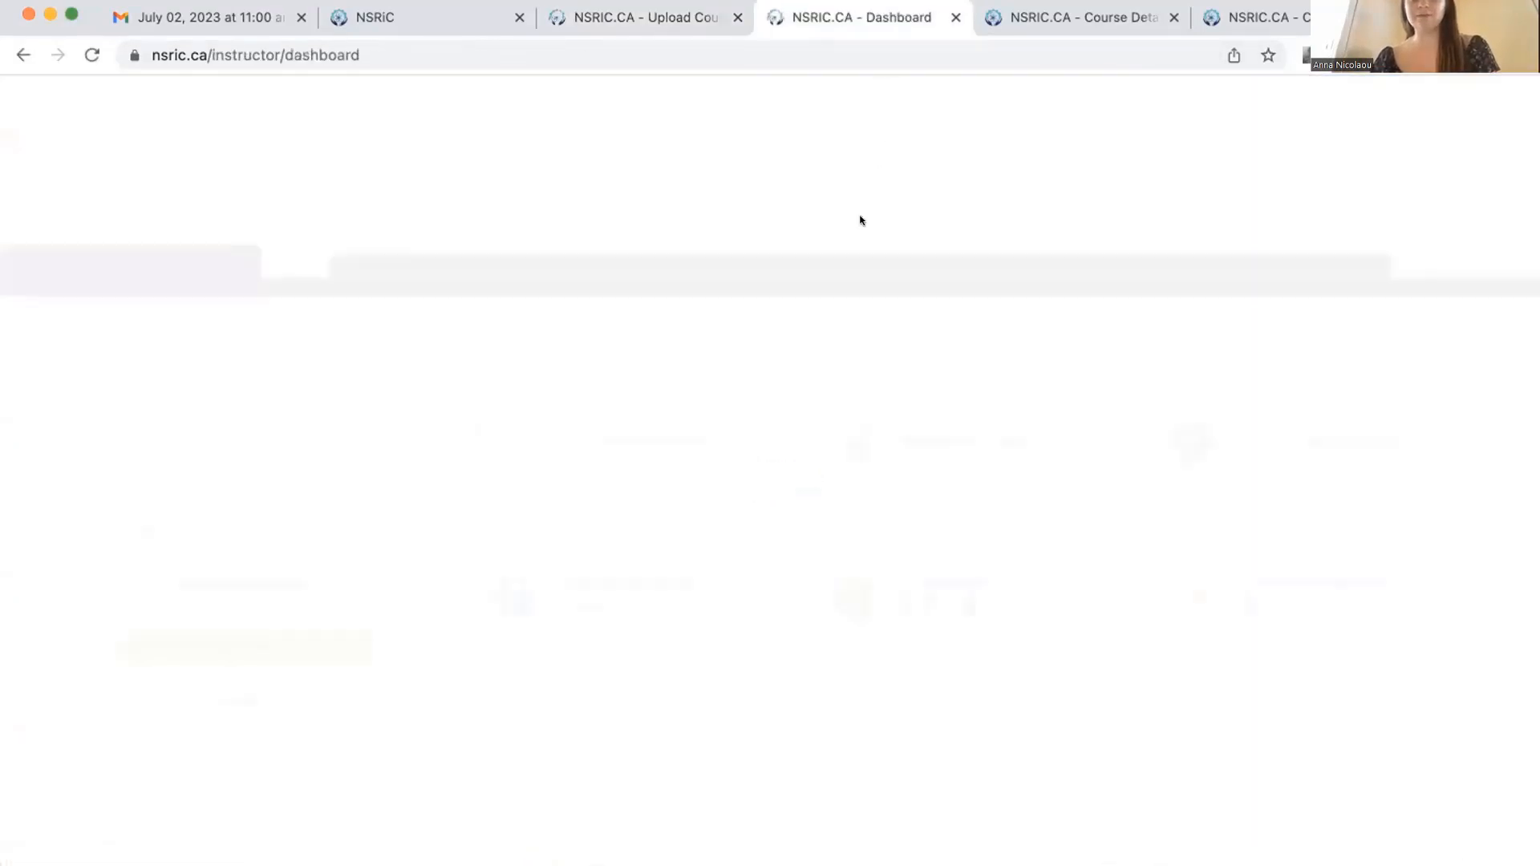
pyautogui.moveTo(967, 95)
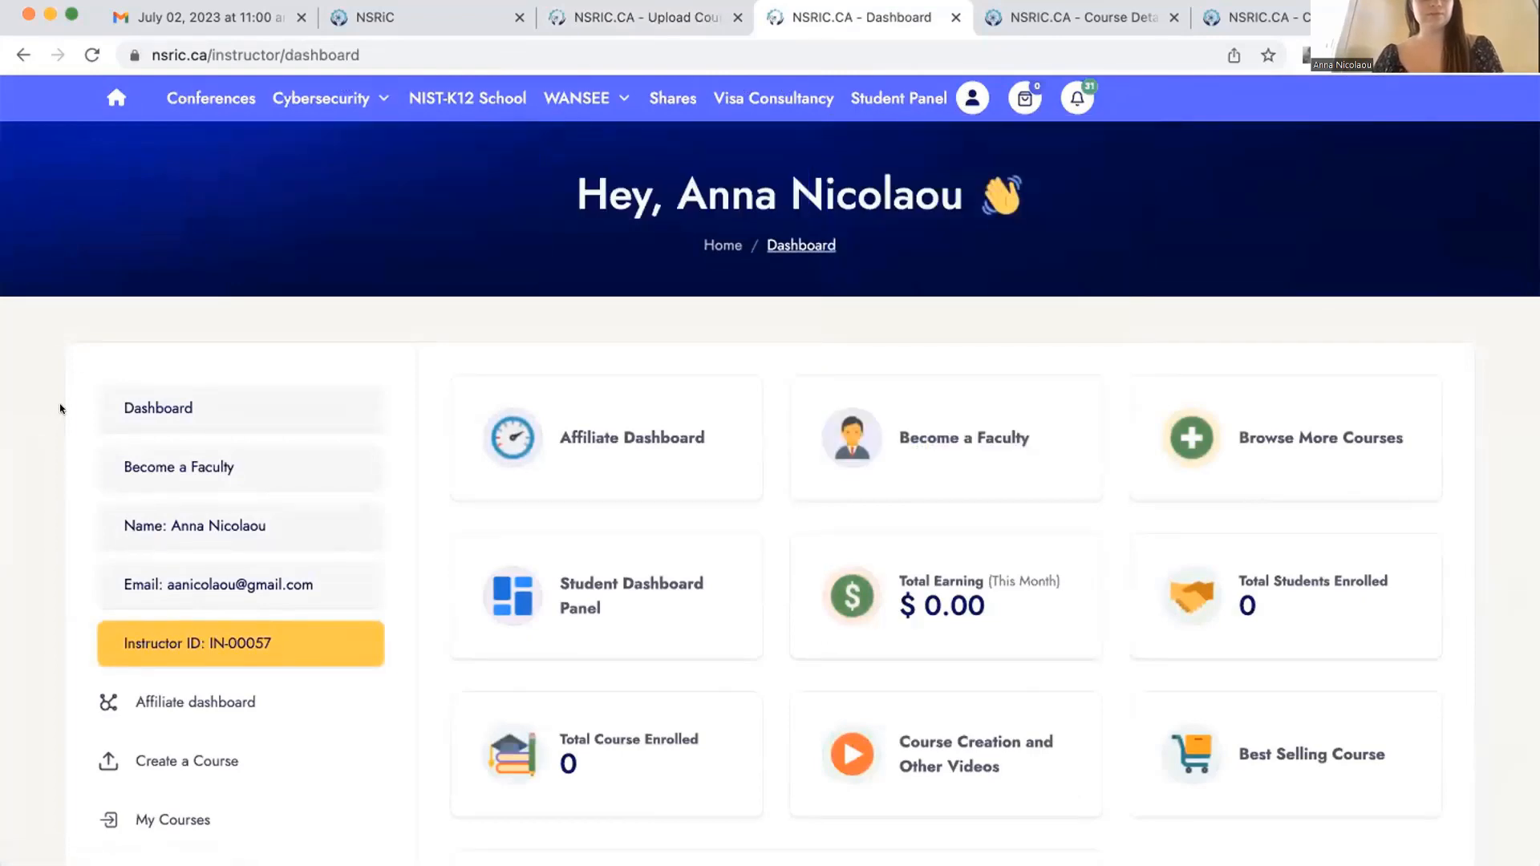
pyautogui.click(116, 96)
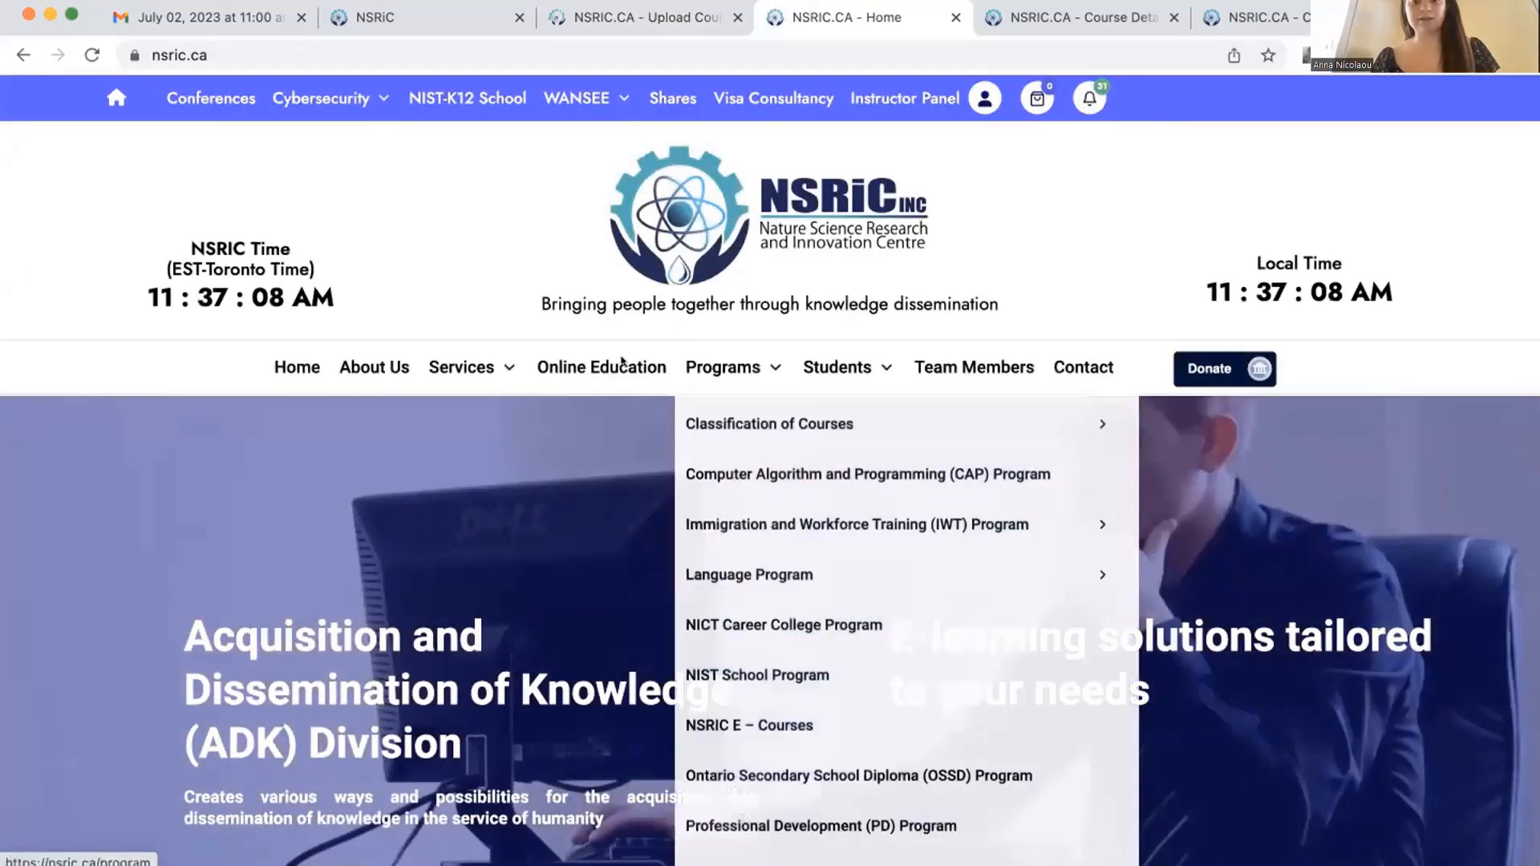
pyautogui.moveTo(744, 418)
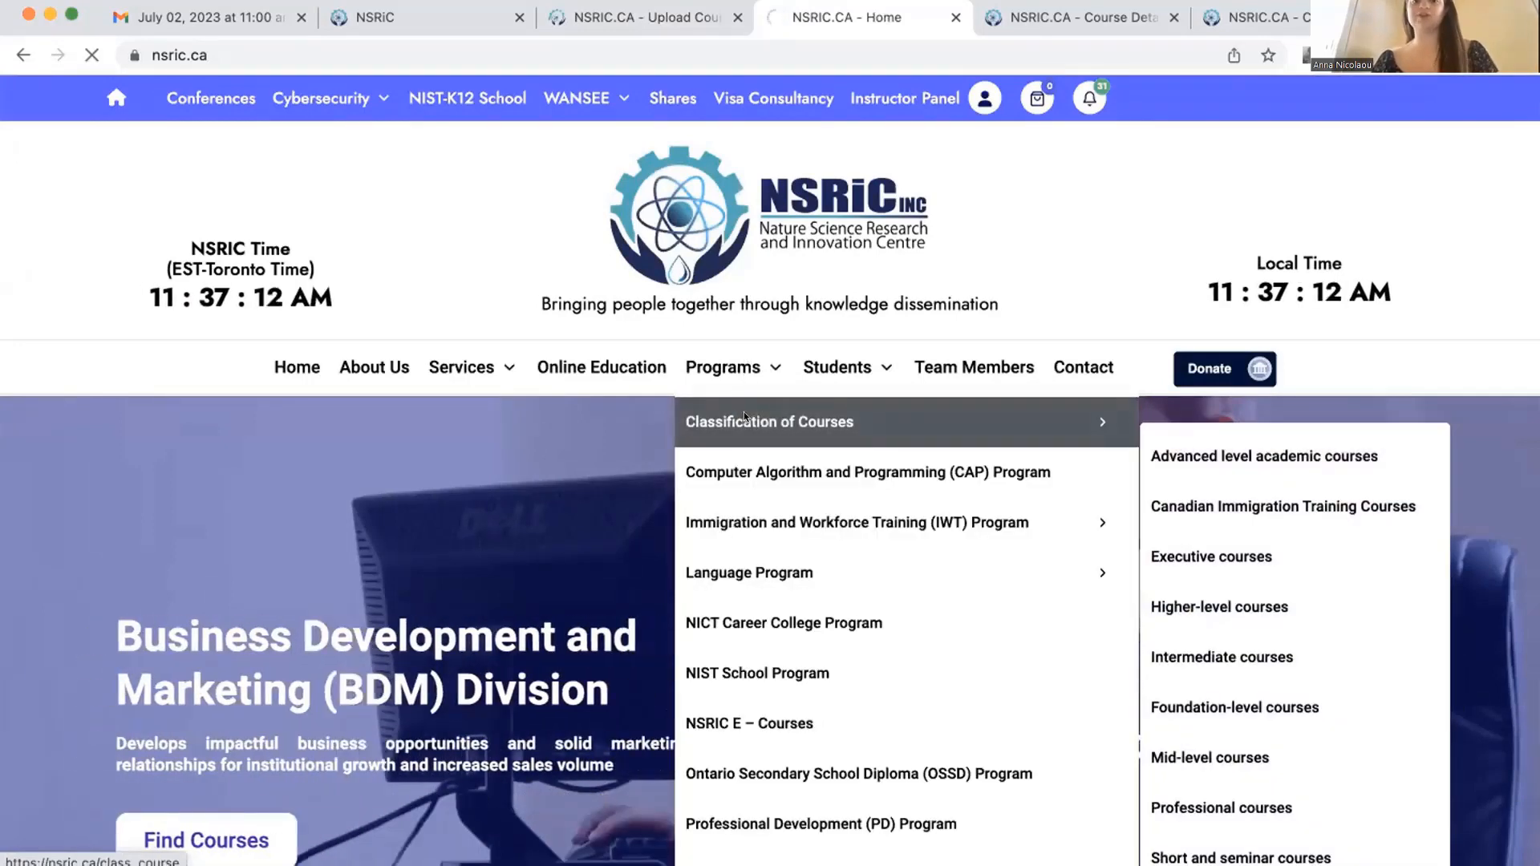
pyautogui.click(745, 418)
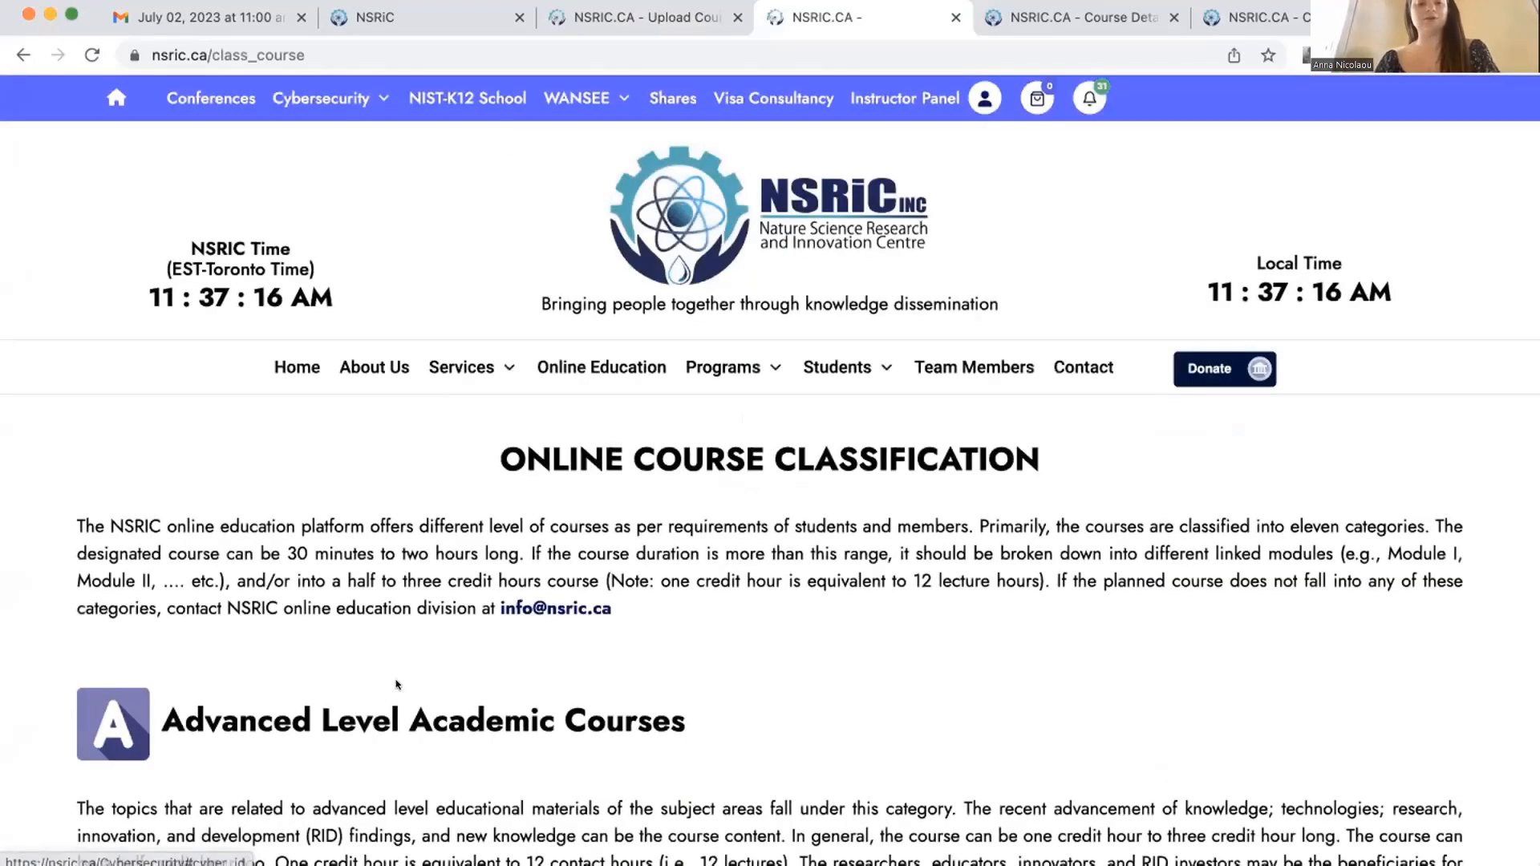
# - Search the course classification page for "undergraduate" and go to the second match, under Mid-Level Courses
pyautogui.scroll(-6, 396, 685)
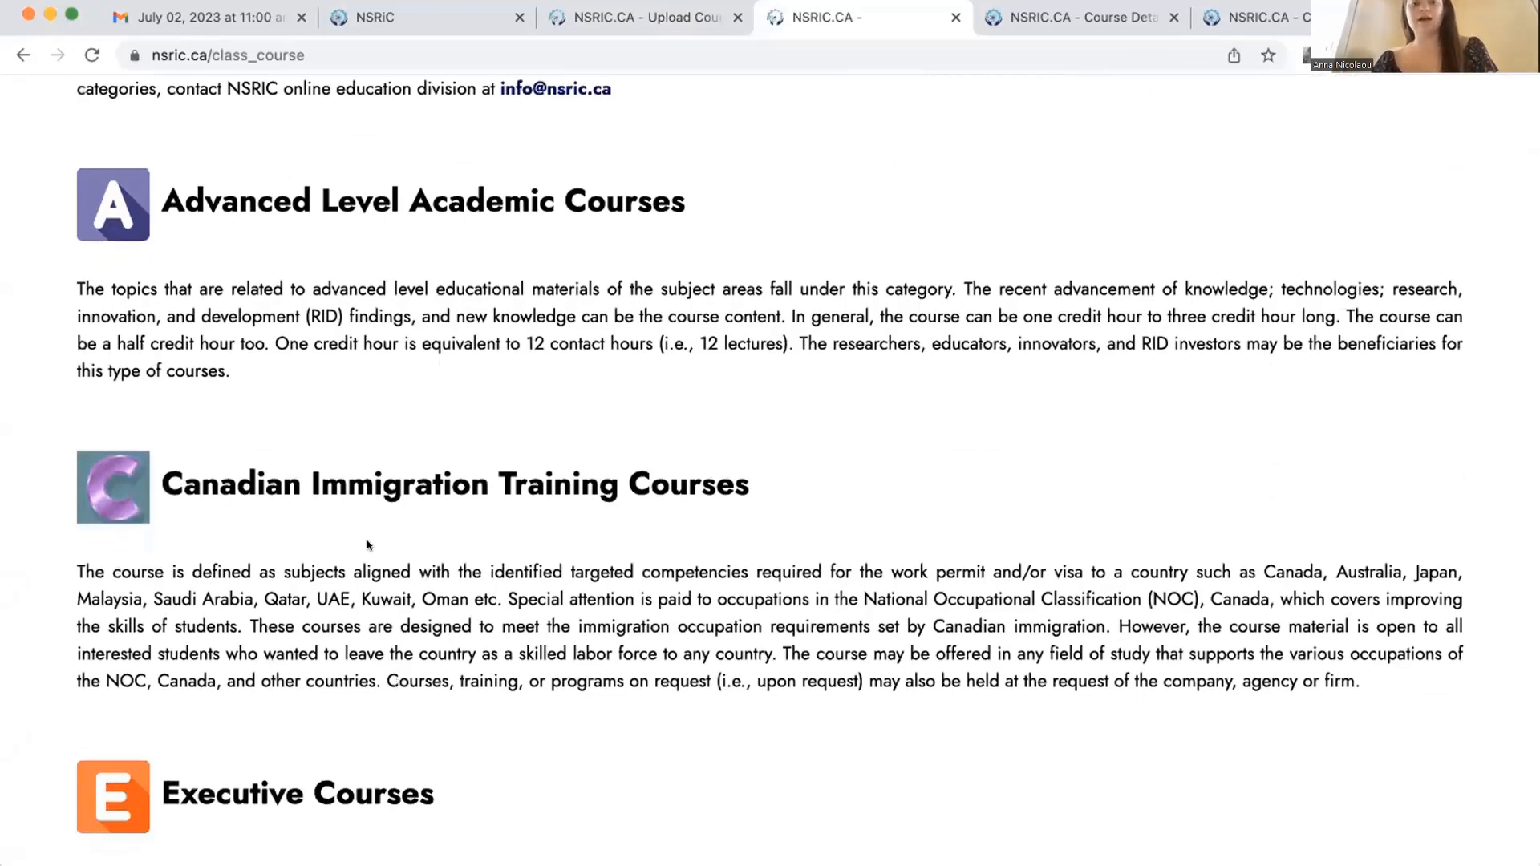
pyautogui.scroll(-1, 367, 546)
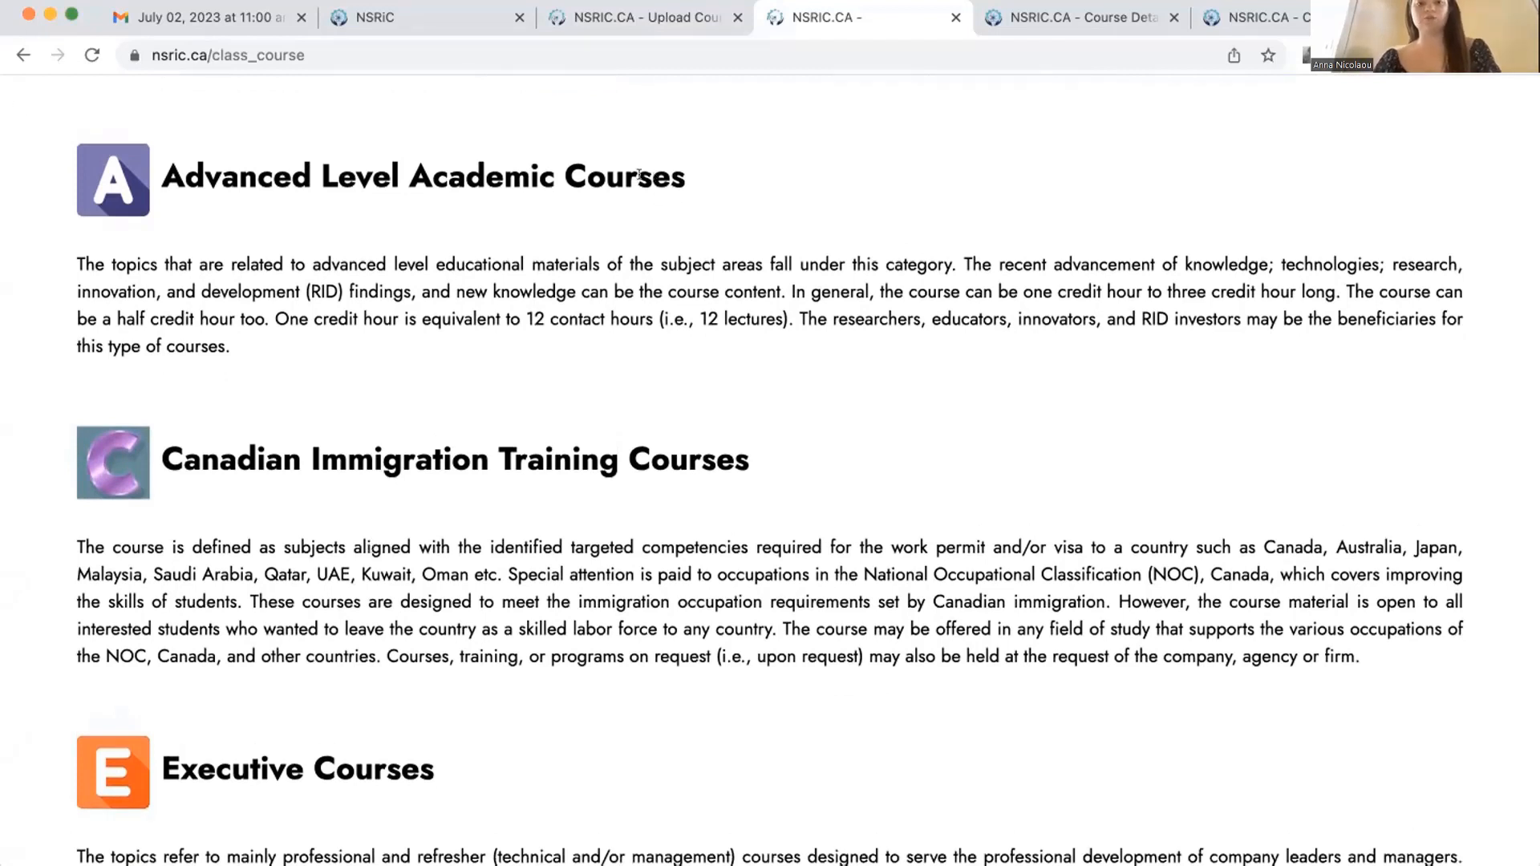
pyautogui.press('super+f')
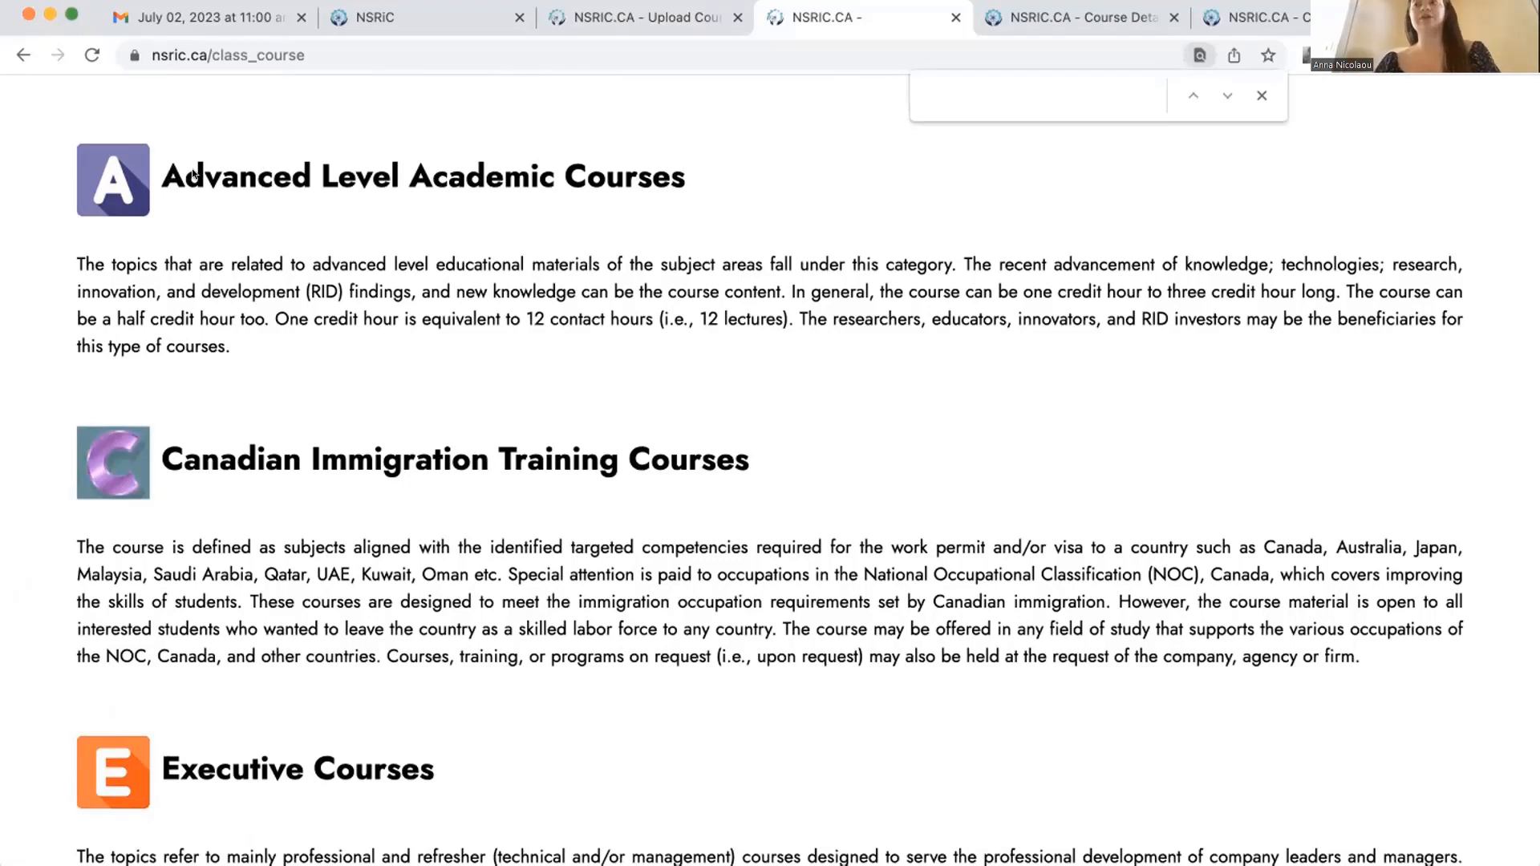
pyautogui.write('unde')
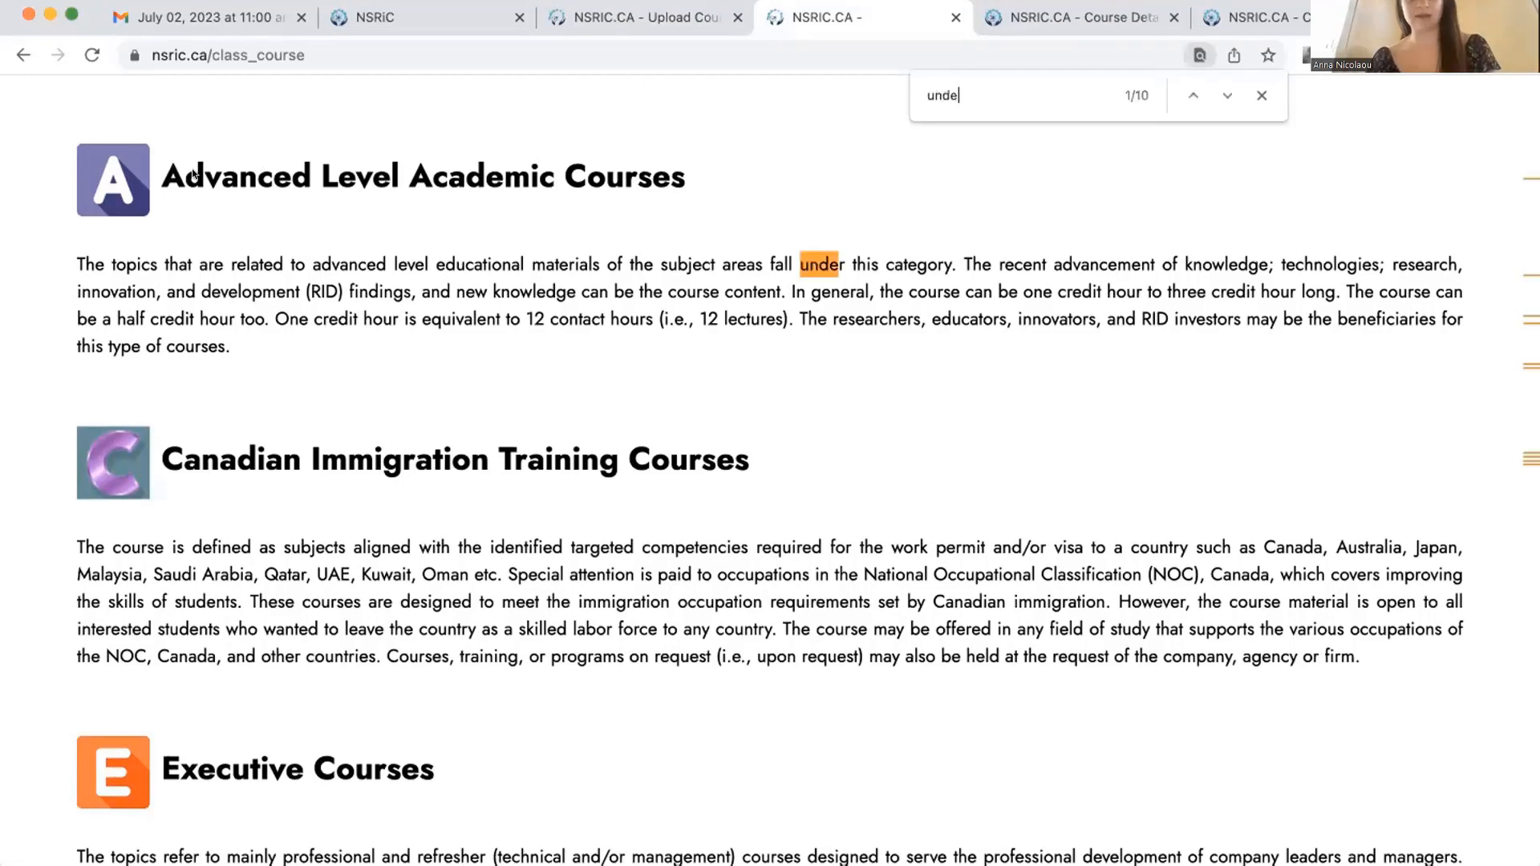
pyautogui.write('rgraduate')
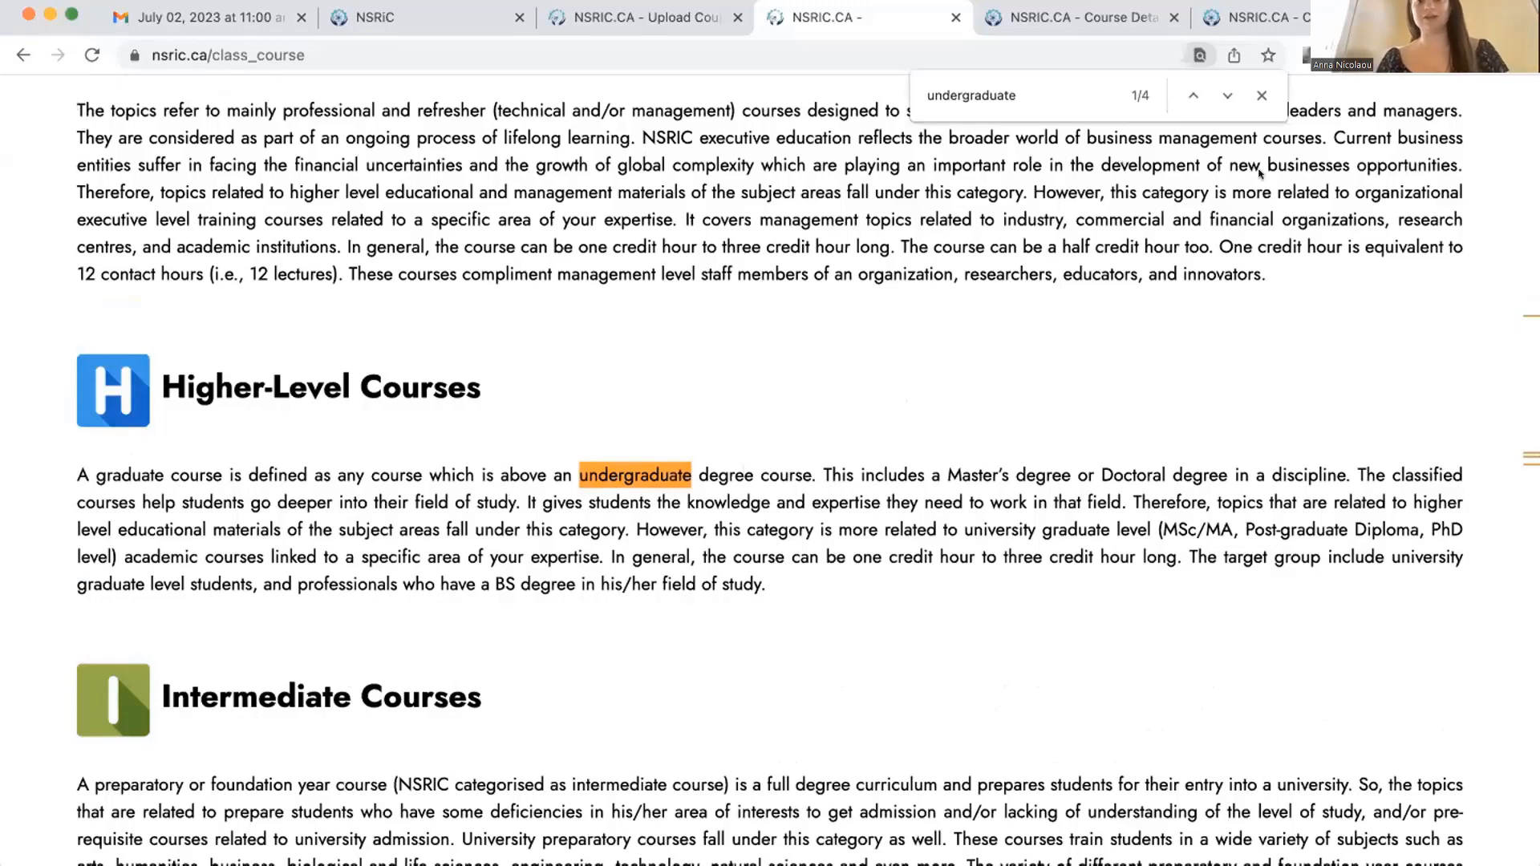
pyautogui.click(1228, 96)
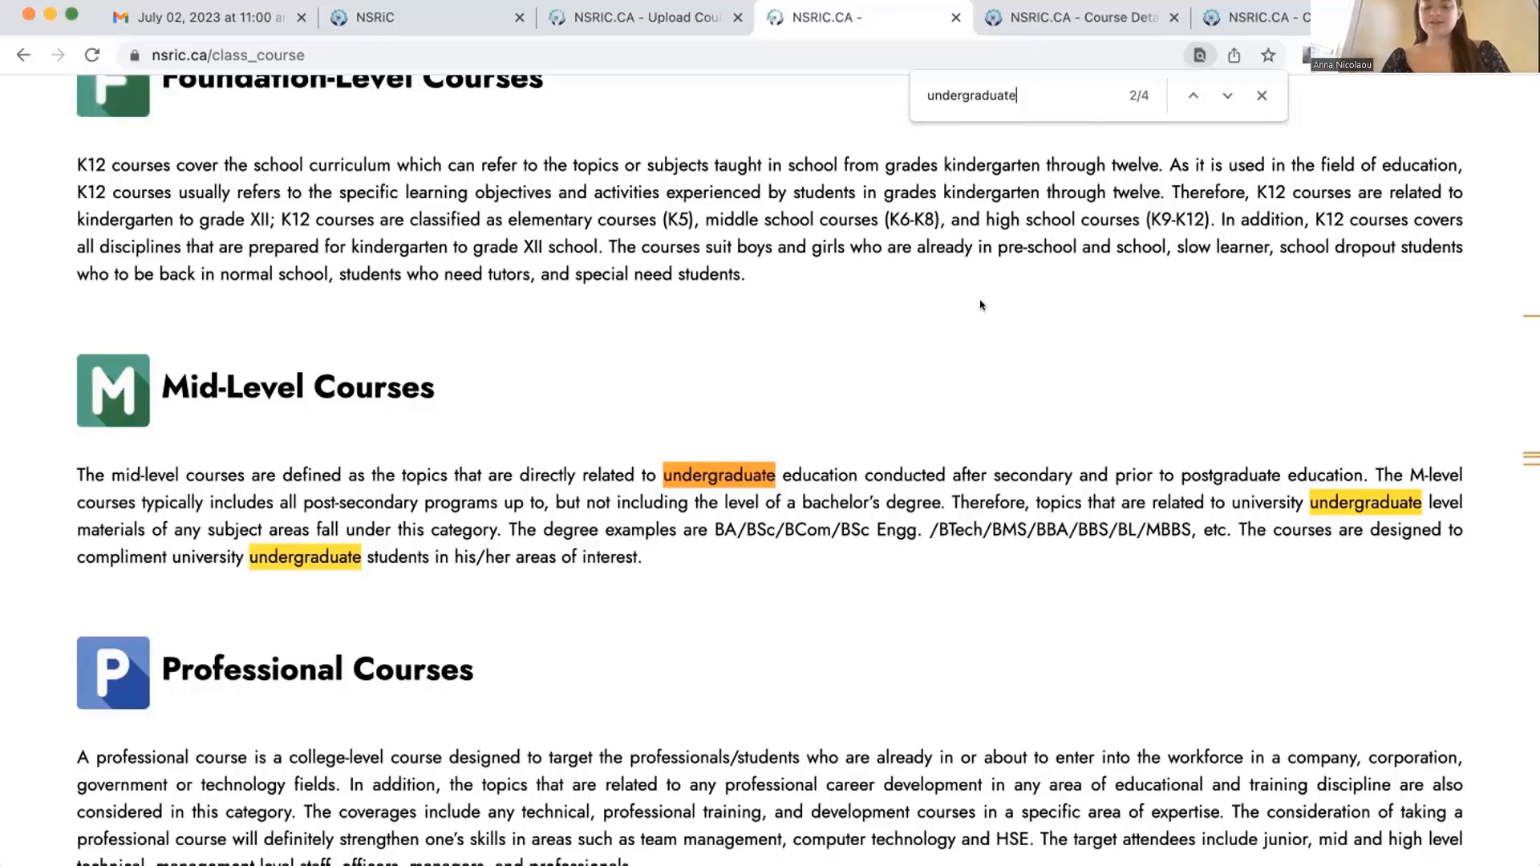
# - Examine the descriptions around Foundation-Level and Mid-Level Courses, return to the start of the page and close the search
pyautogui.scroll(-2, 765, 631)
pyautogui.scroll(-5, 765, 631)
pyautogui.scroll(10, 725, 633)
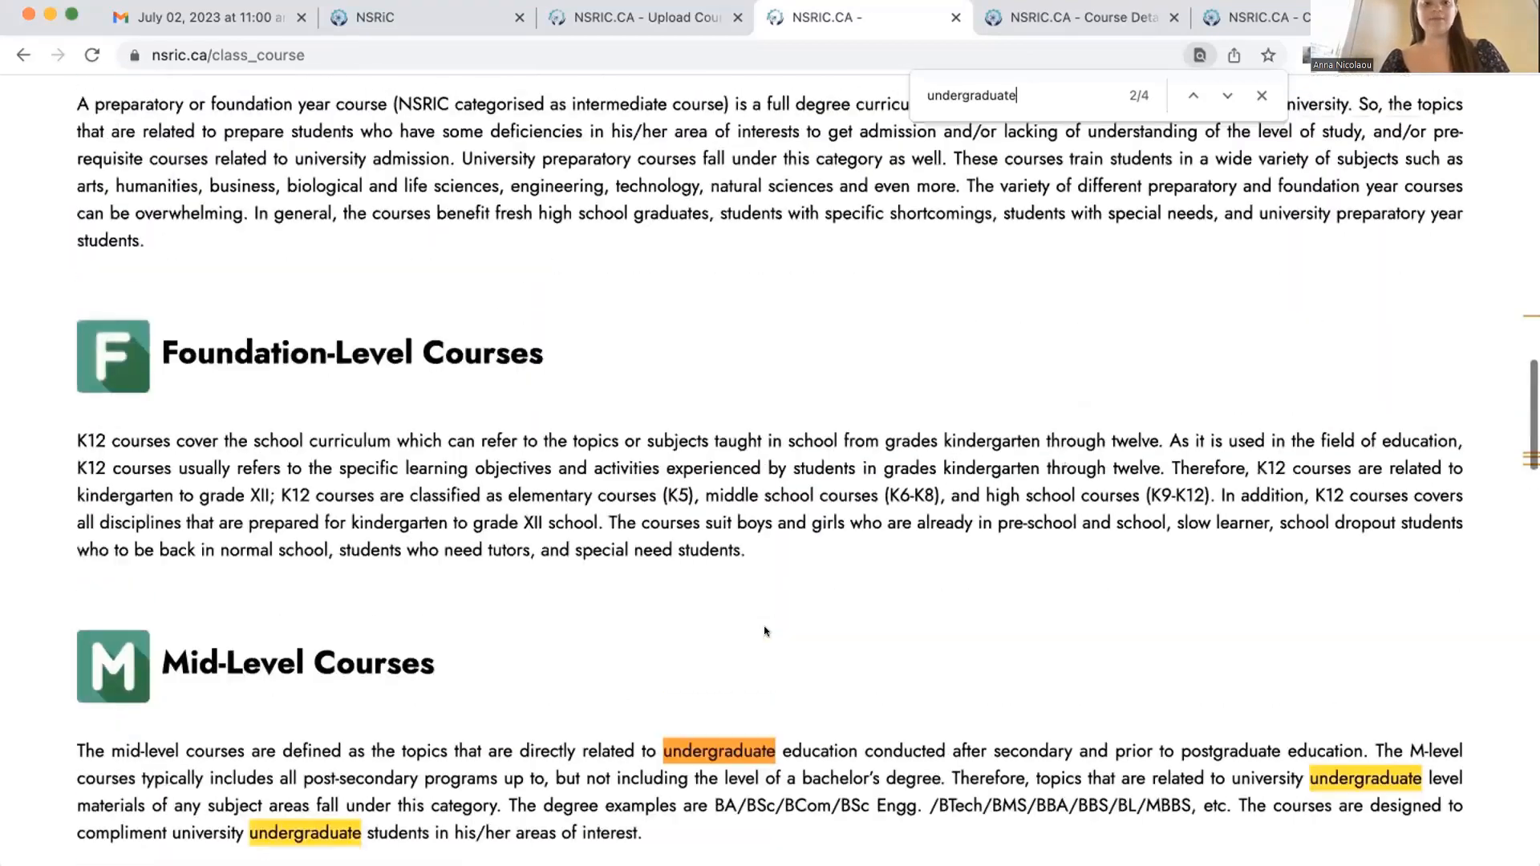
pyautogui.scroll(20, 712, 478)
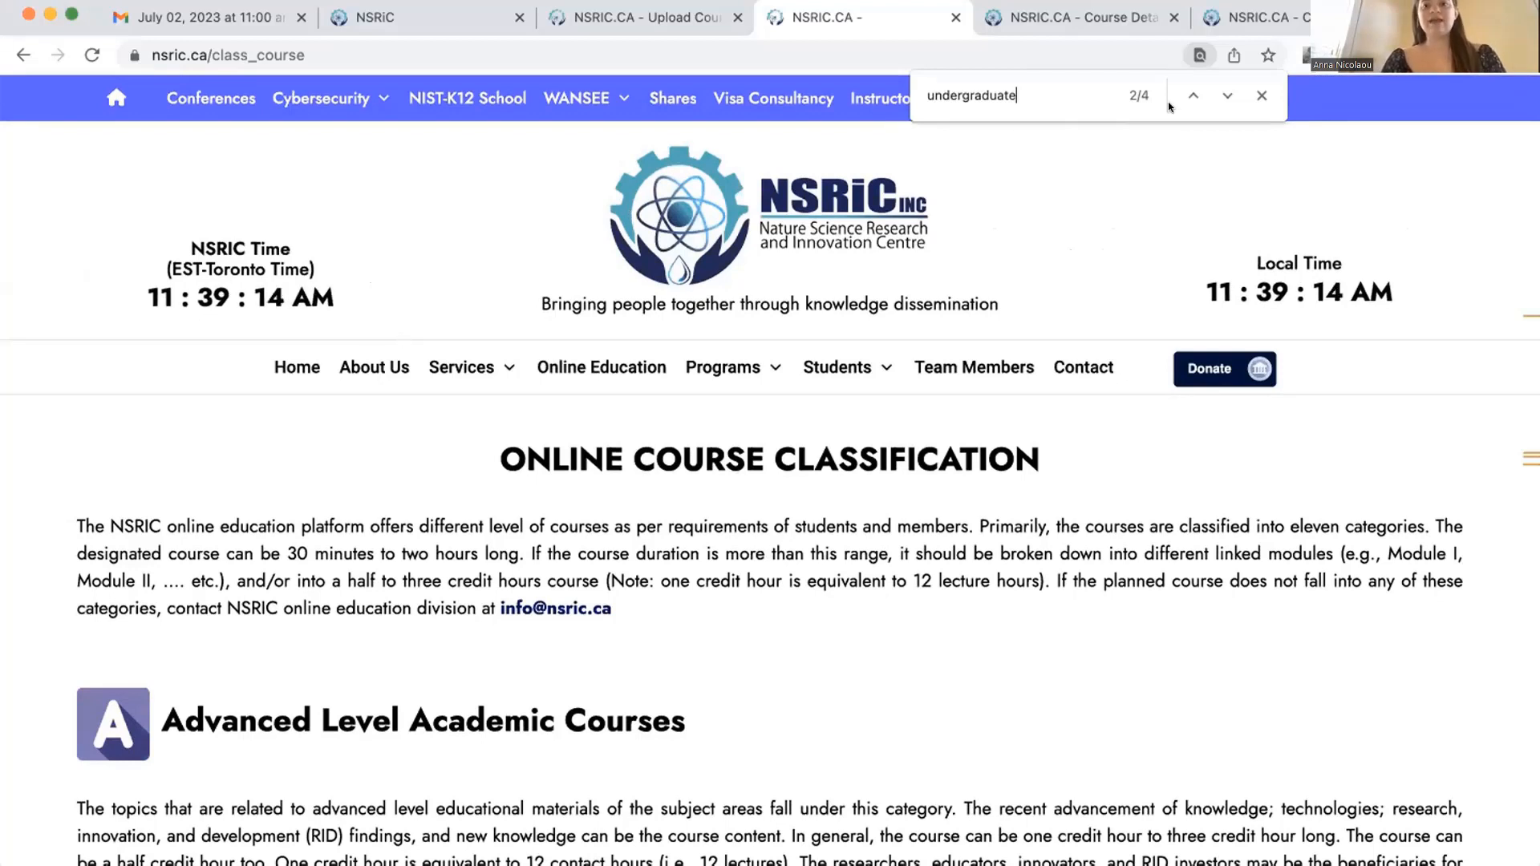
pyautogui.click(1261, 97)
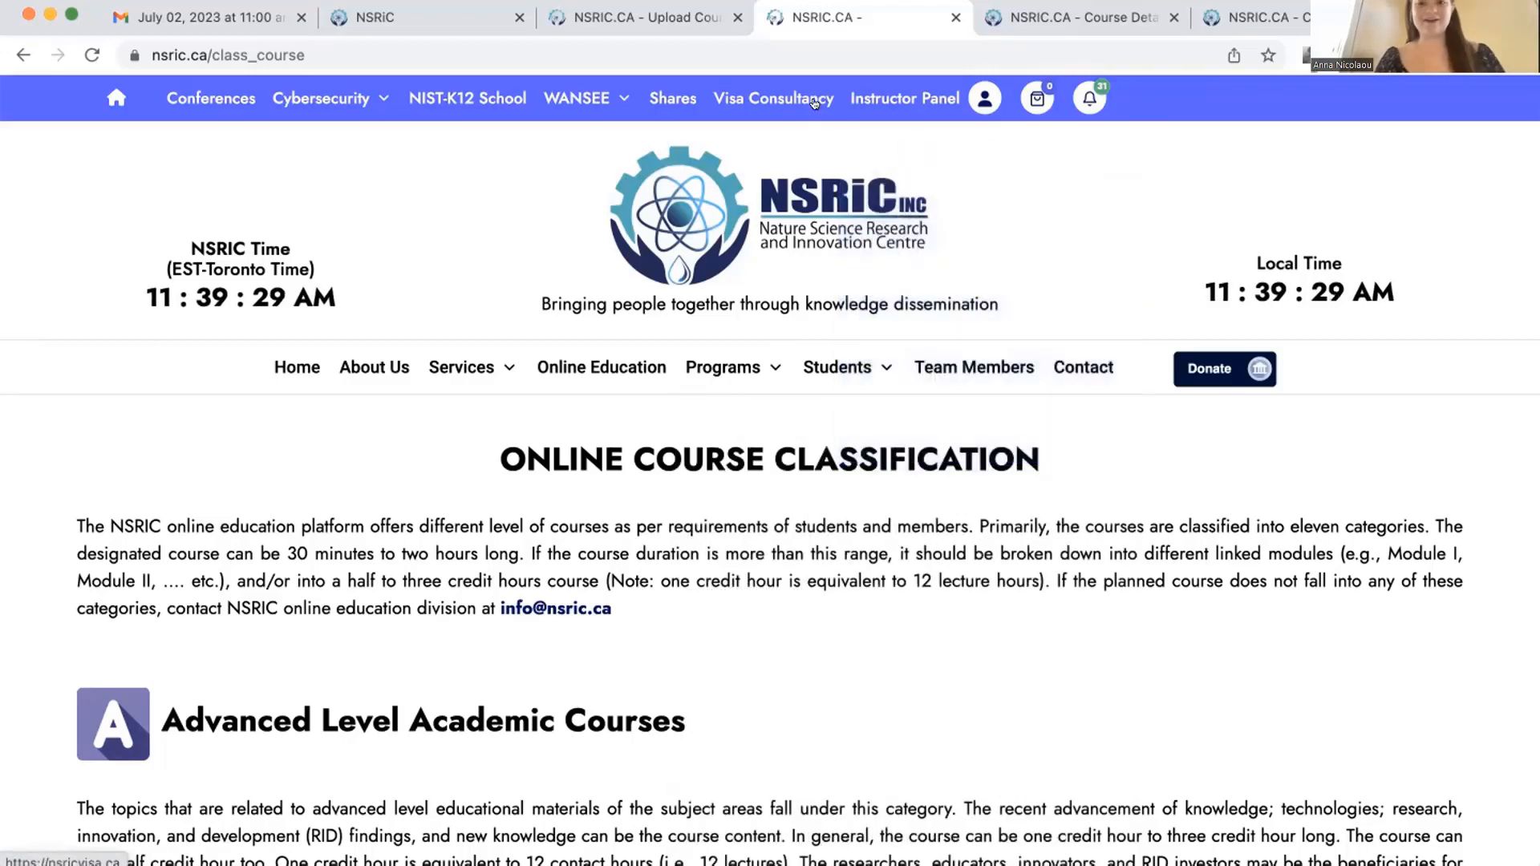
# - Return to the course upload form, review the course classifications again and select Foundation-level courses
pyautogui.click(1074, 17)
pyautogui.click(642, 17)
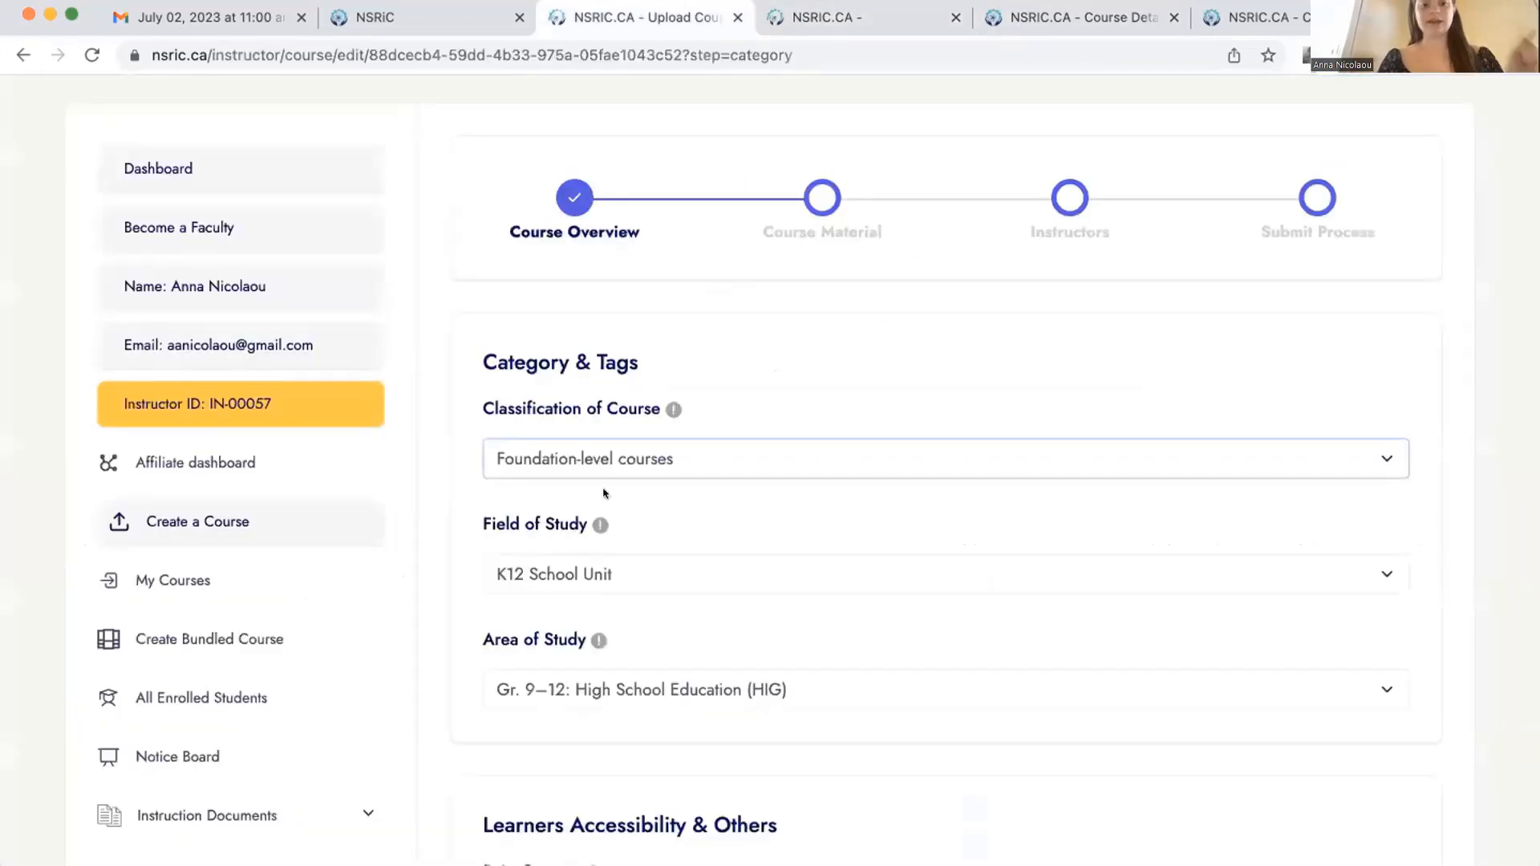
pyautogui.click(624, 460)
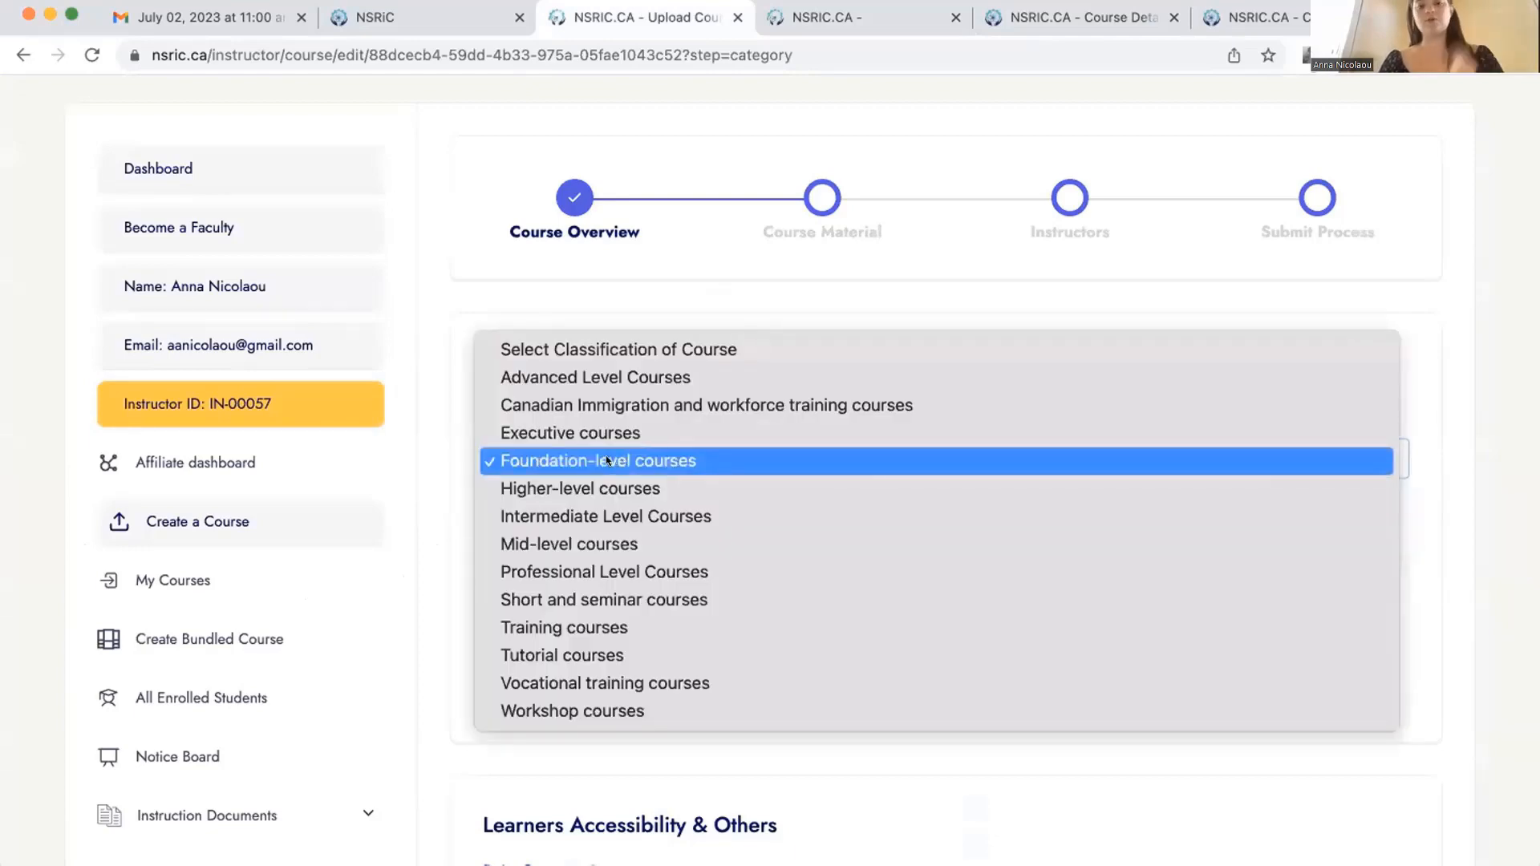
pyautogui.click(608, 460)
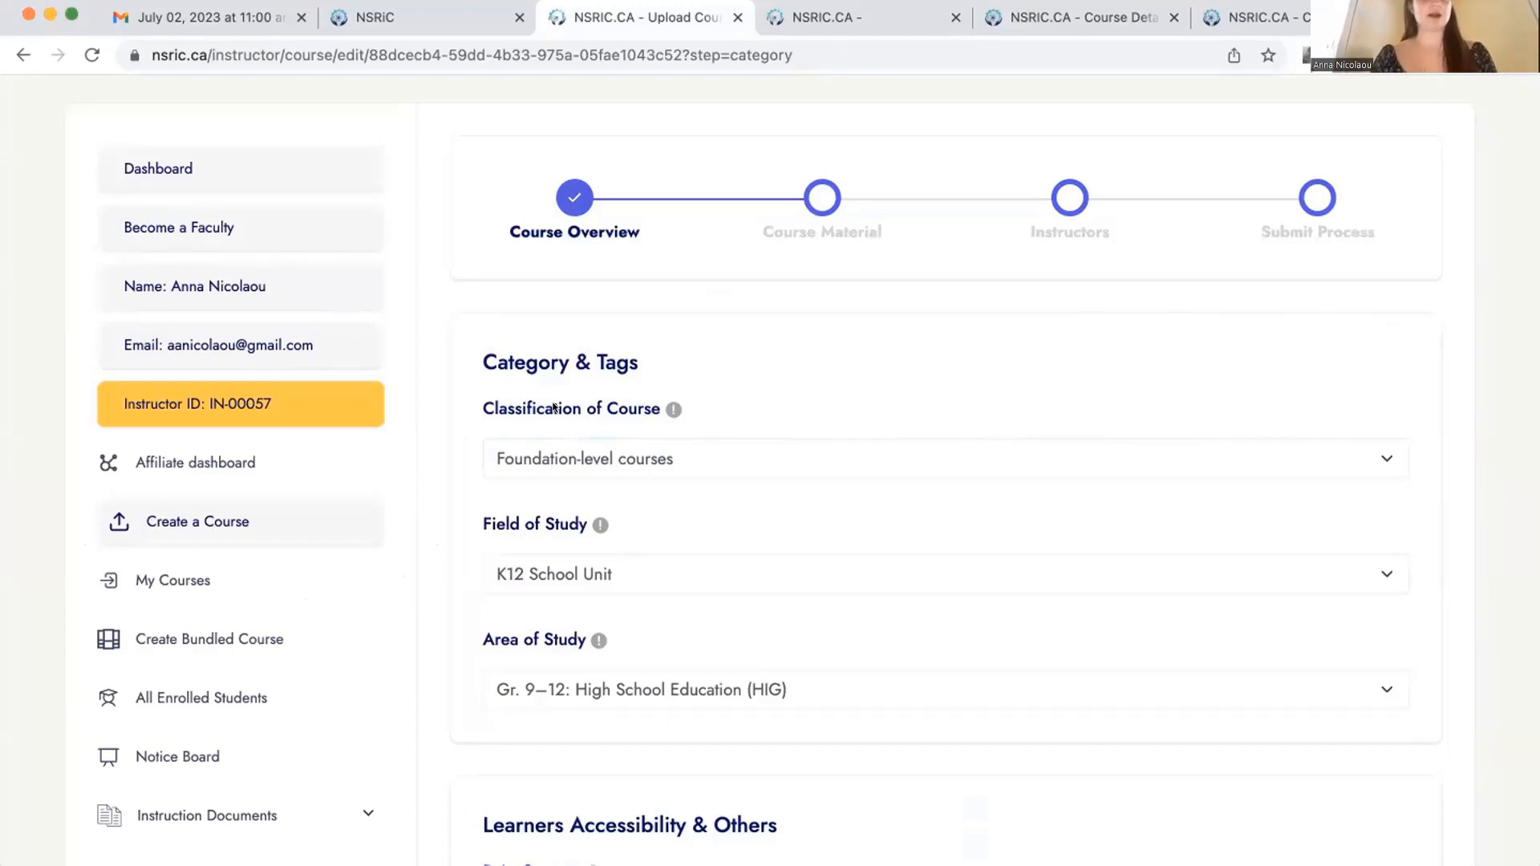
# - Select K12 School Unit as the field of study and Gr. 9–12: High School Education (HIG) as the area of study
pyautogui.click(623, 575)
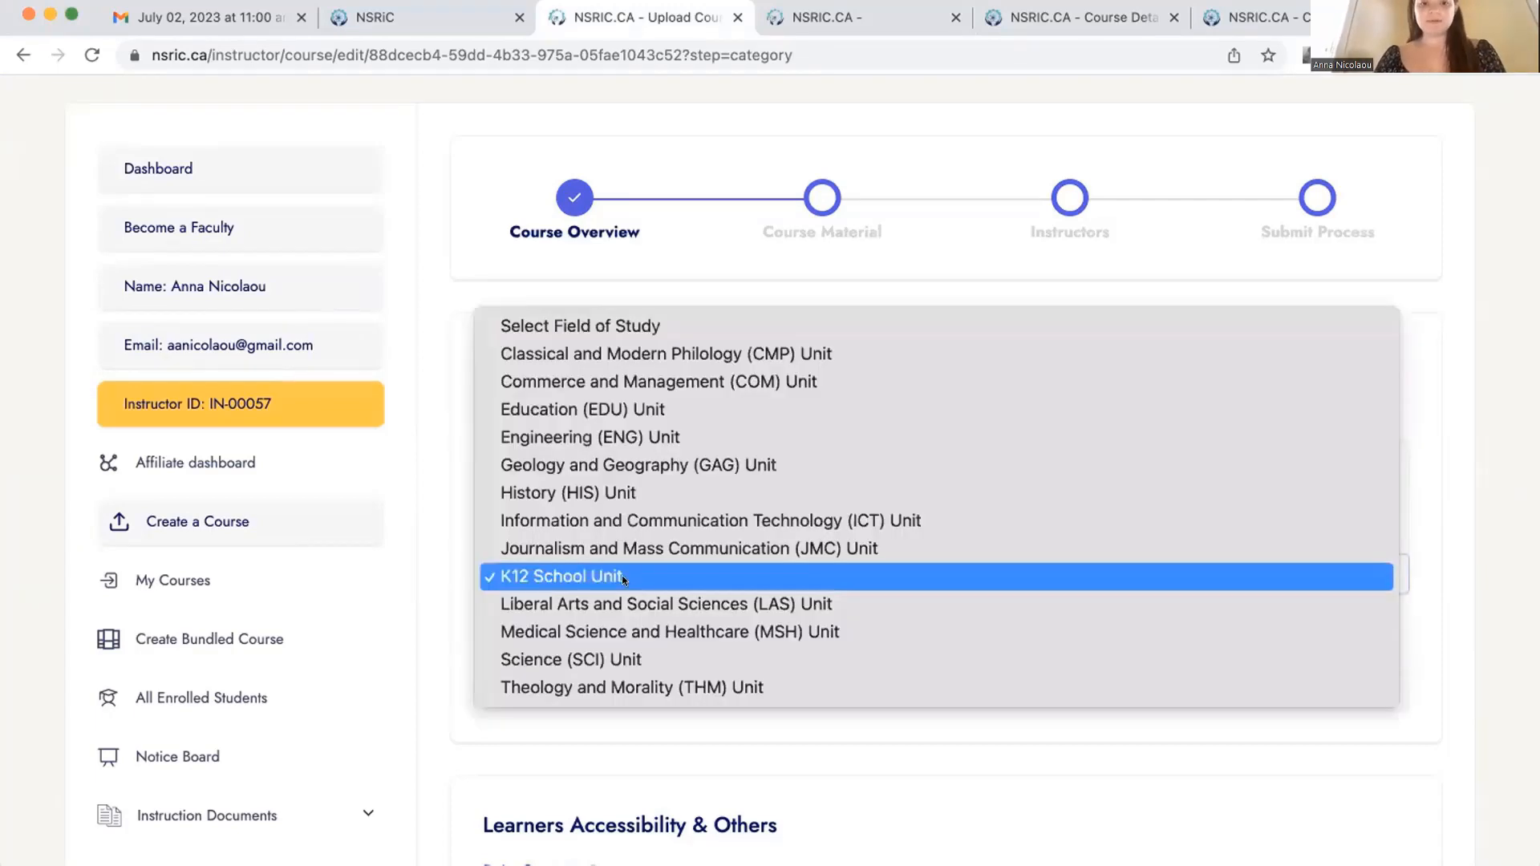
pyautogui.click(605, 576)
pyautogui.click(568, 567)
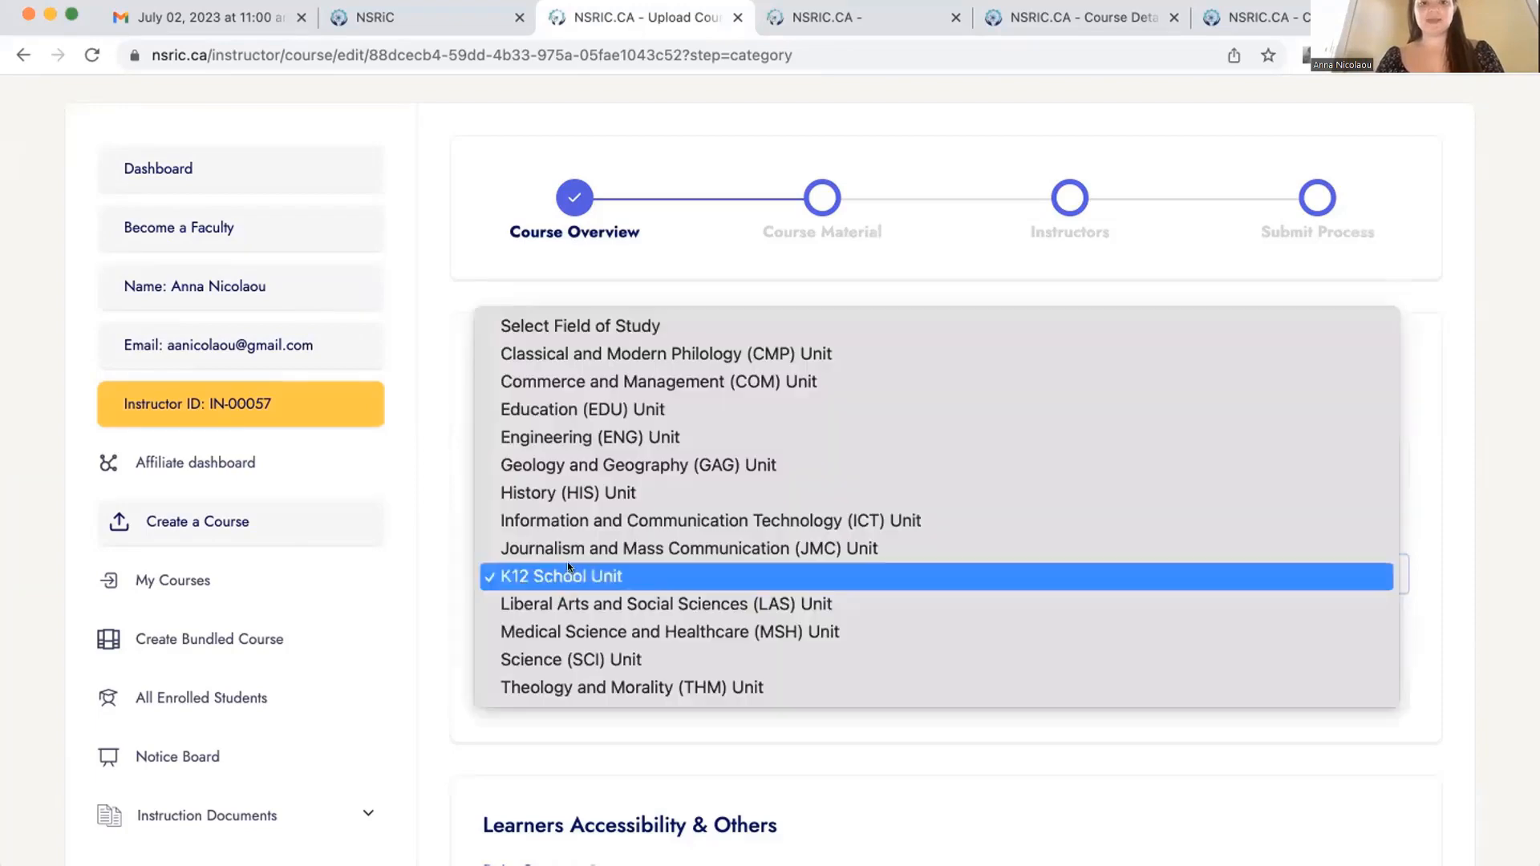
pyautogui.click(566, 571)
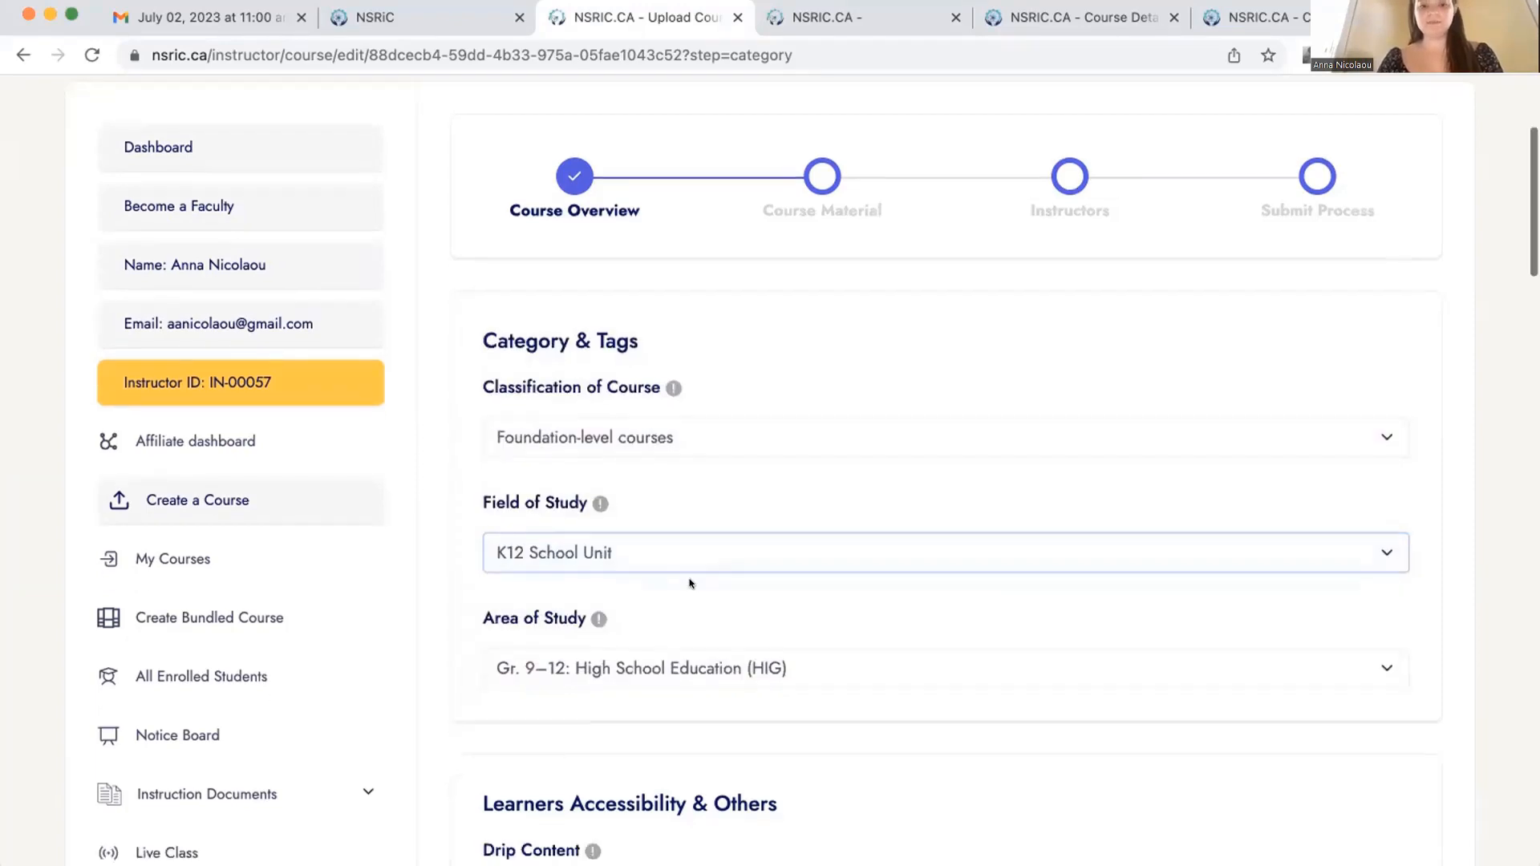
pyautogui.scroll(-3, 689, 578)
pyautogui.click(662, 518)
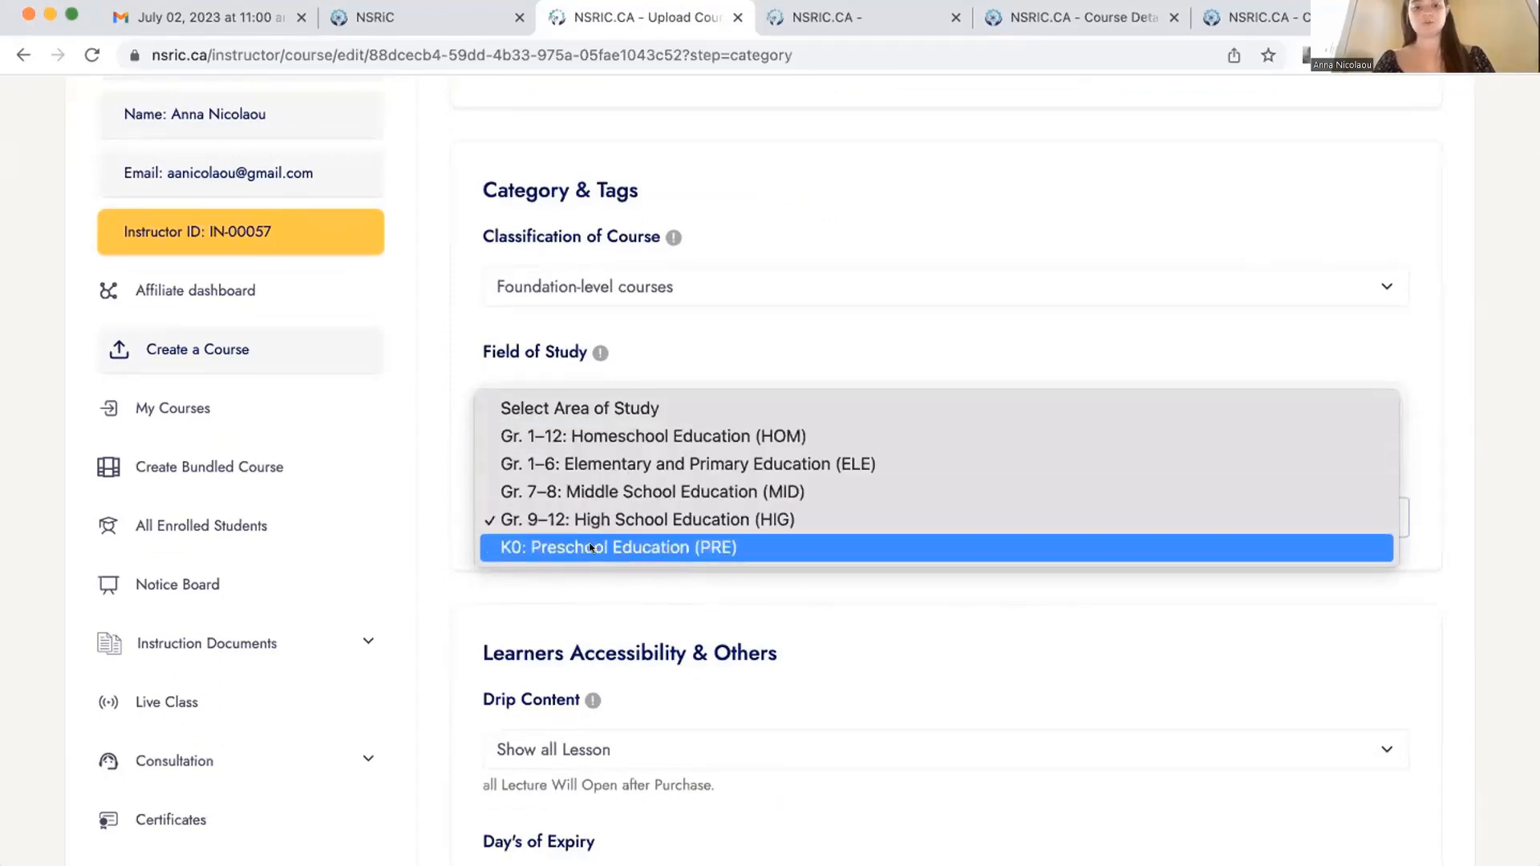
pyautogui.click(584, 519)
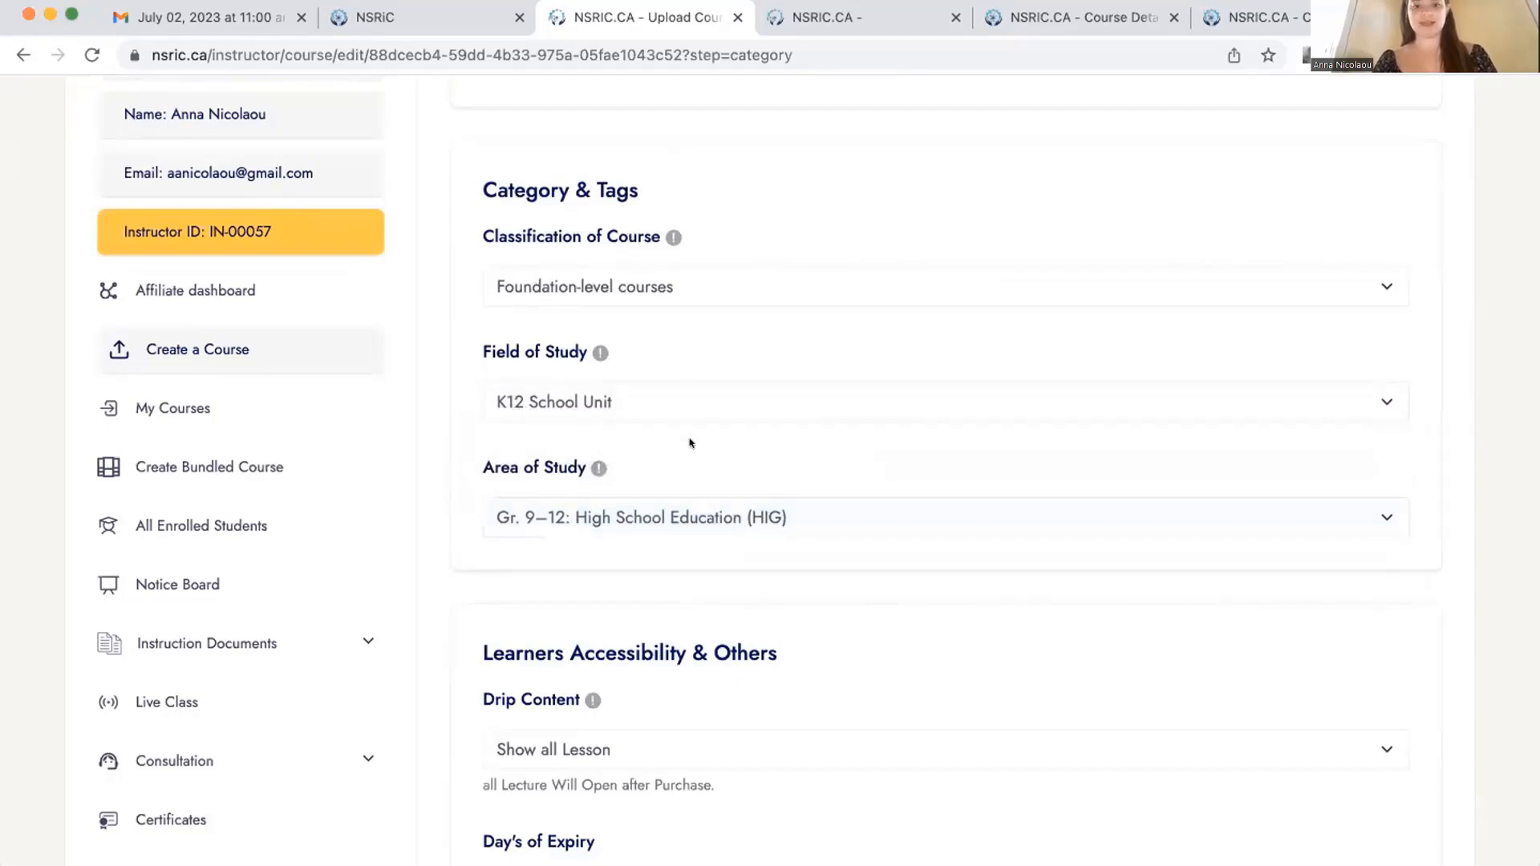
# - Select Show all Lesson for Drip Content under Learners Accessibility & Others
pyautogui.scroll(-3, 661, 441)
pyautogui.scroll(-3, 746, 515)
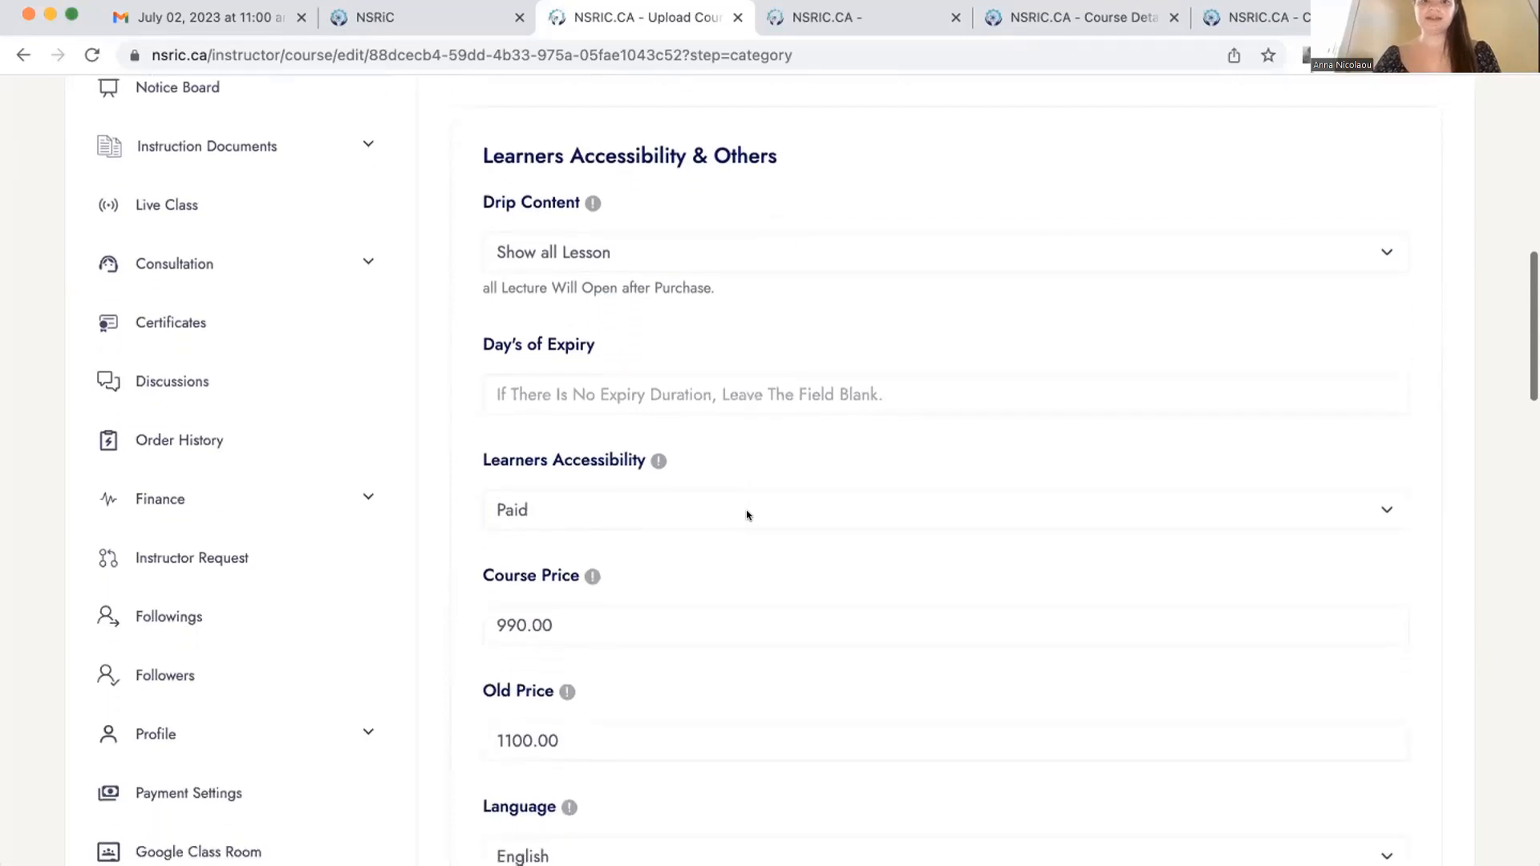
pyautogui.click(647, 255)
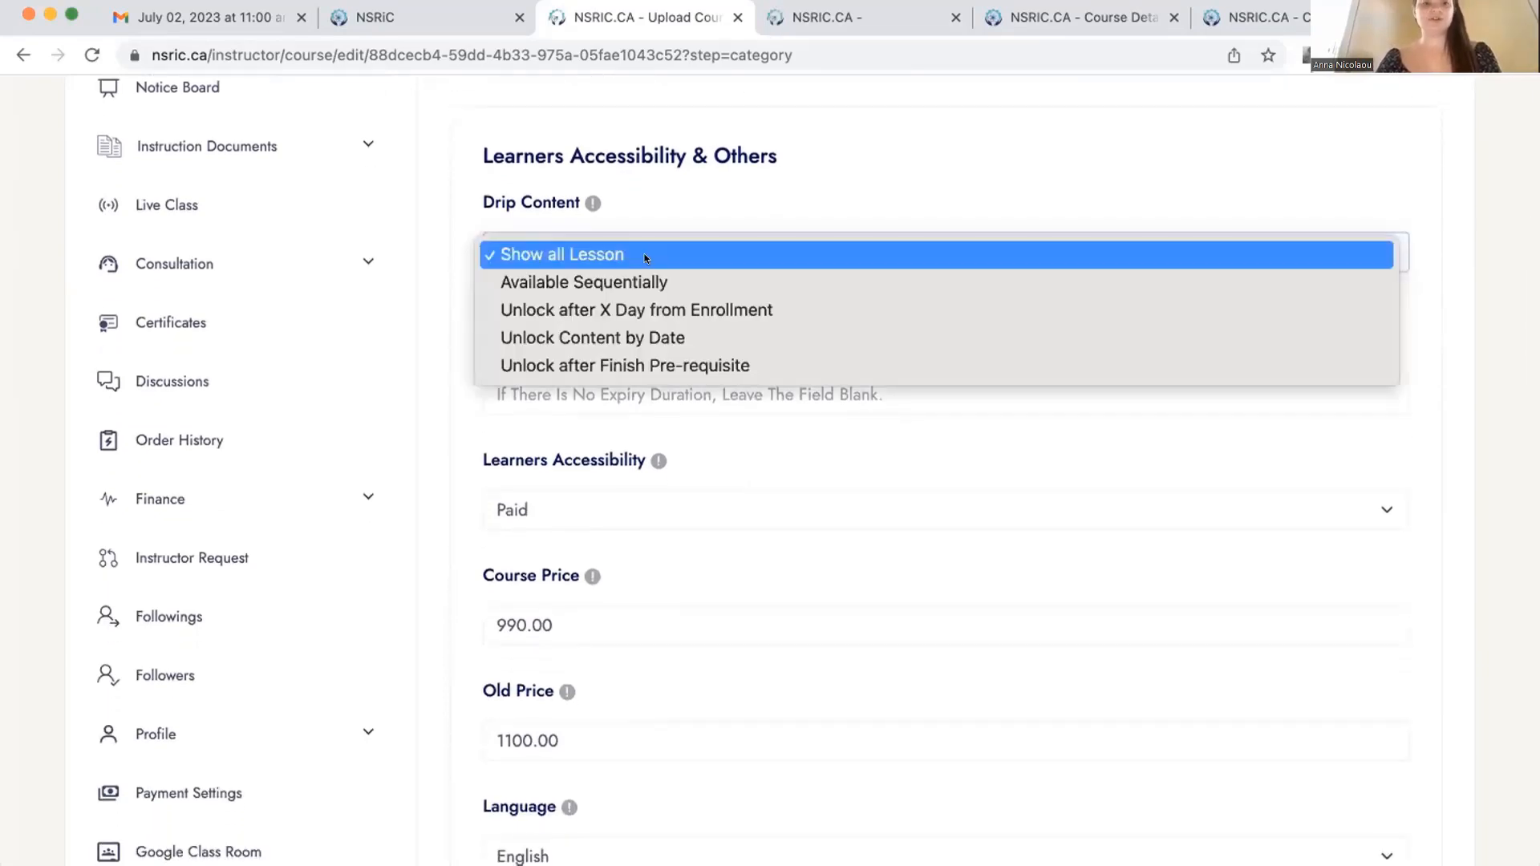
pyautogui.click(643, 254)
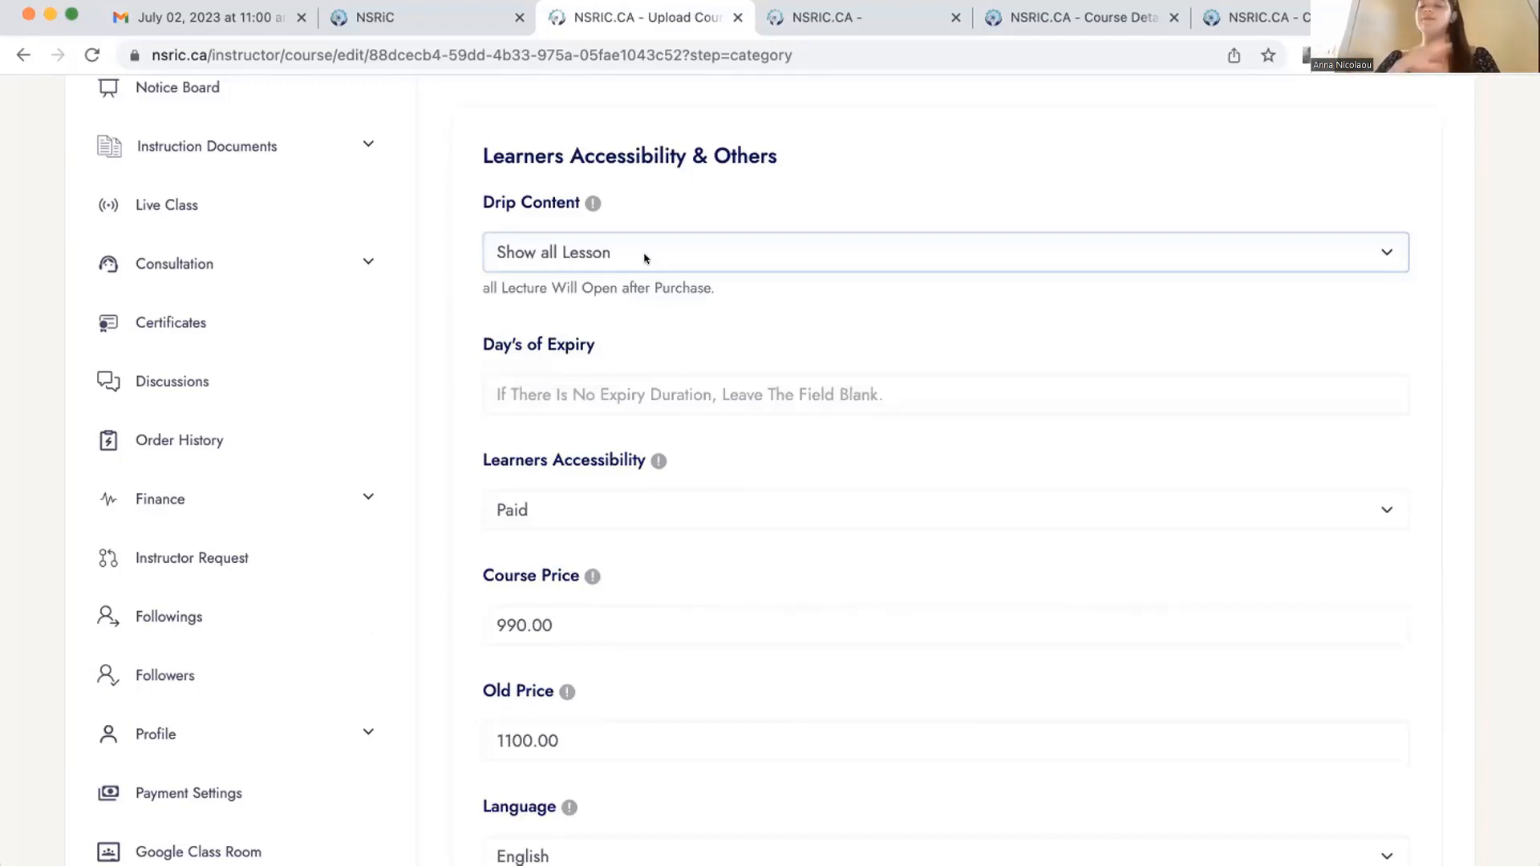
# - Try the Drip Content options Available Sequentially and Unlock after X Day from Enrollment
pyautogui.click(645, 258)
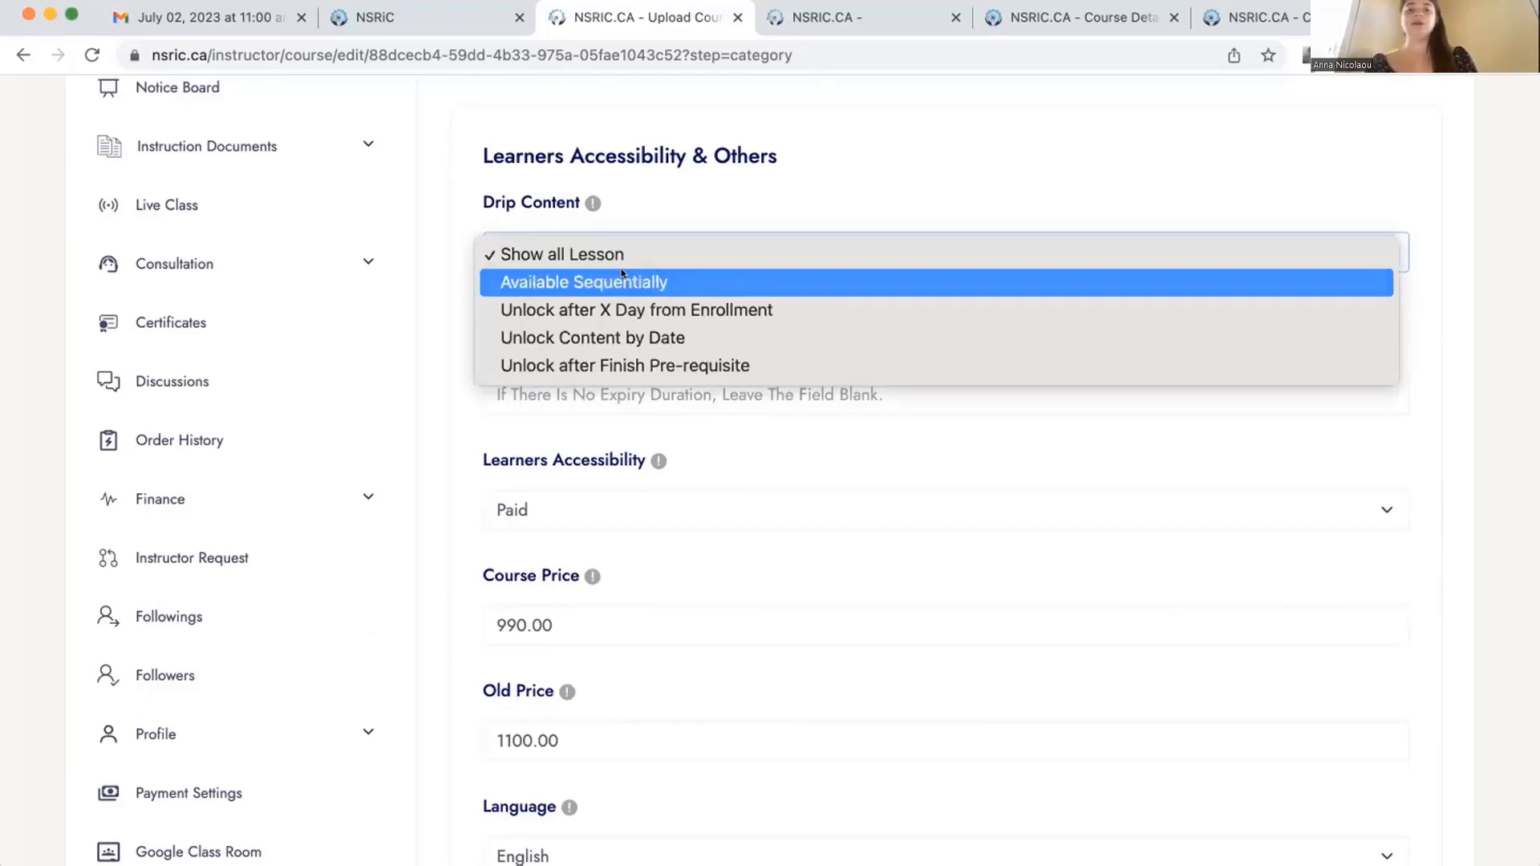
pyautogui.click(634, 282)
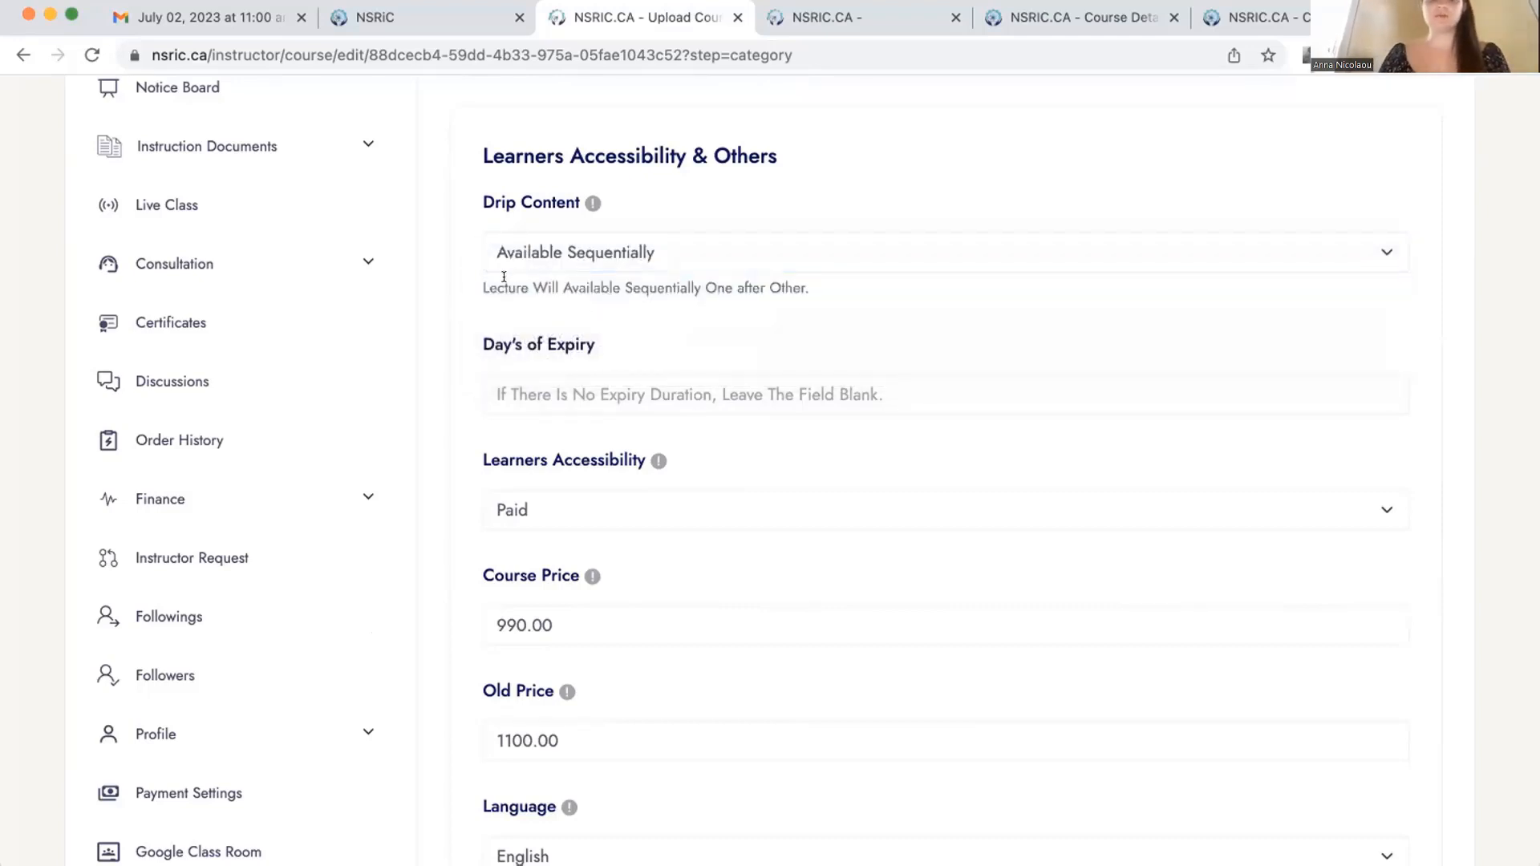
pyautogui.moveTo(506, 277); pyautogui.dragTo(602, 278)
pyautogui.click(559, 278)
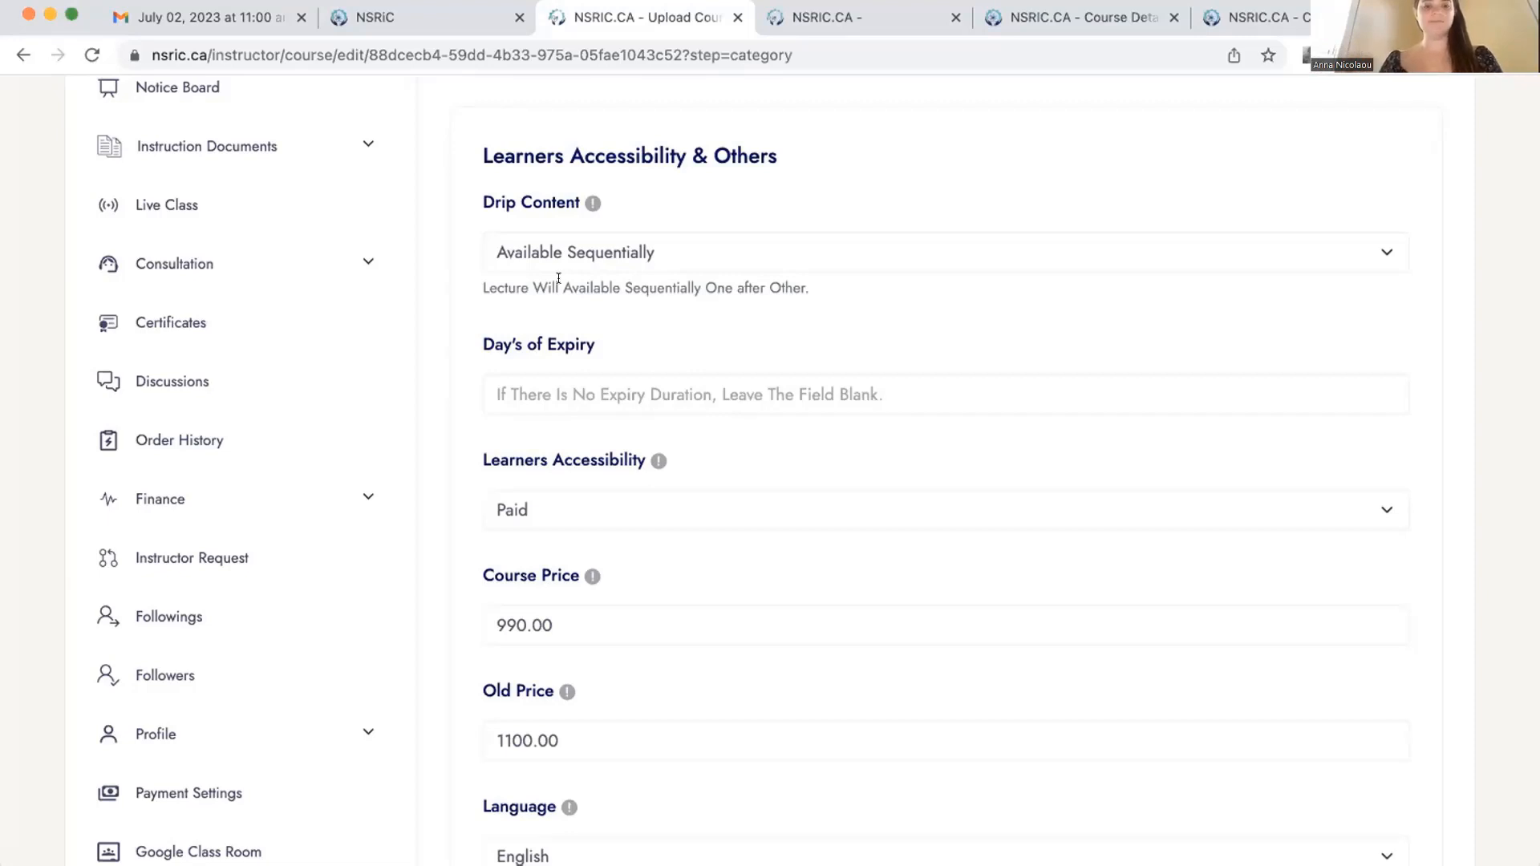
pyautogui.click(567, 245)
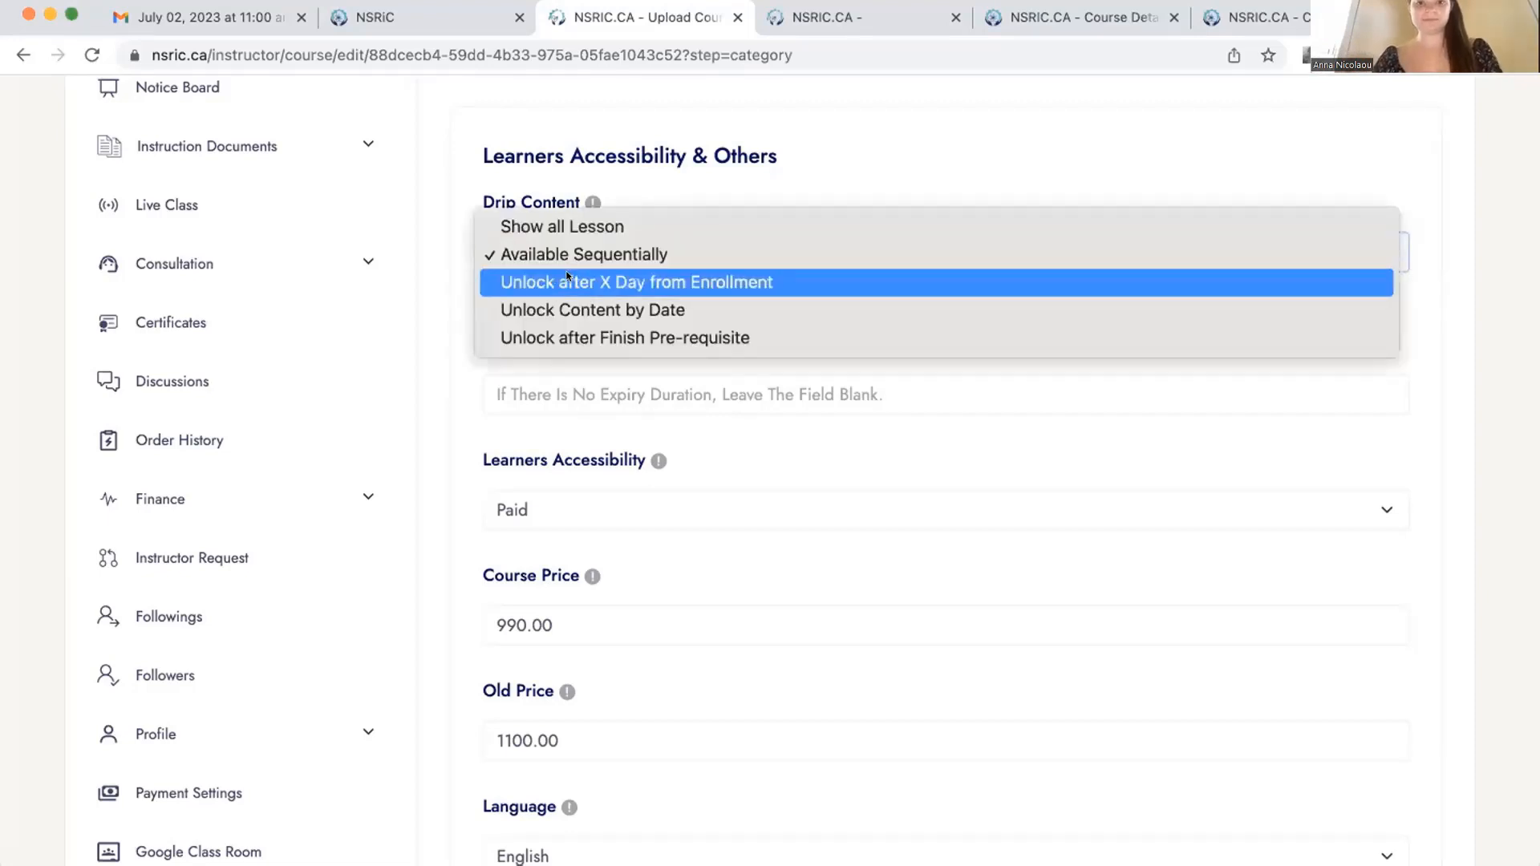
pyautogui.click(484, 277)
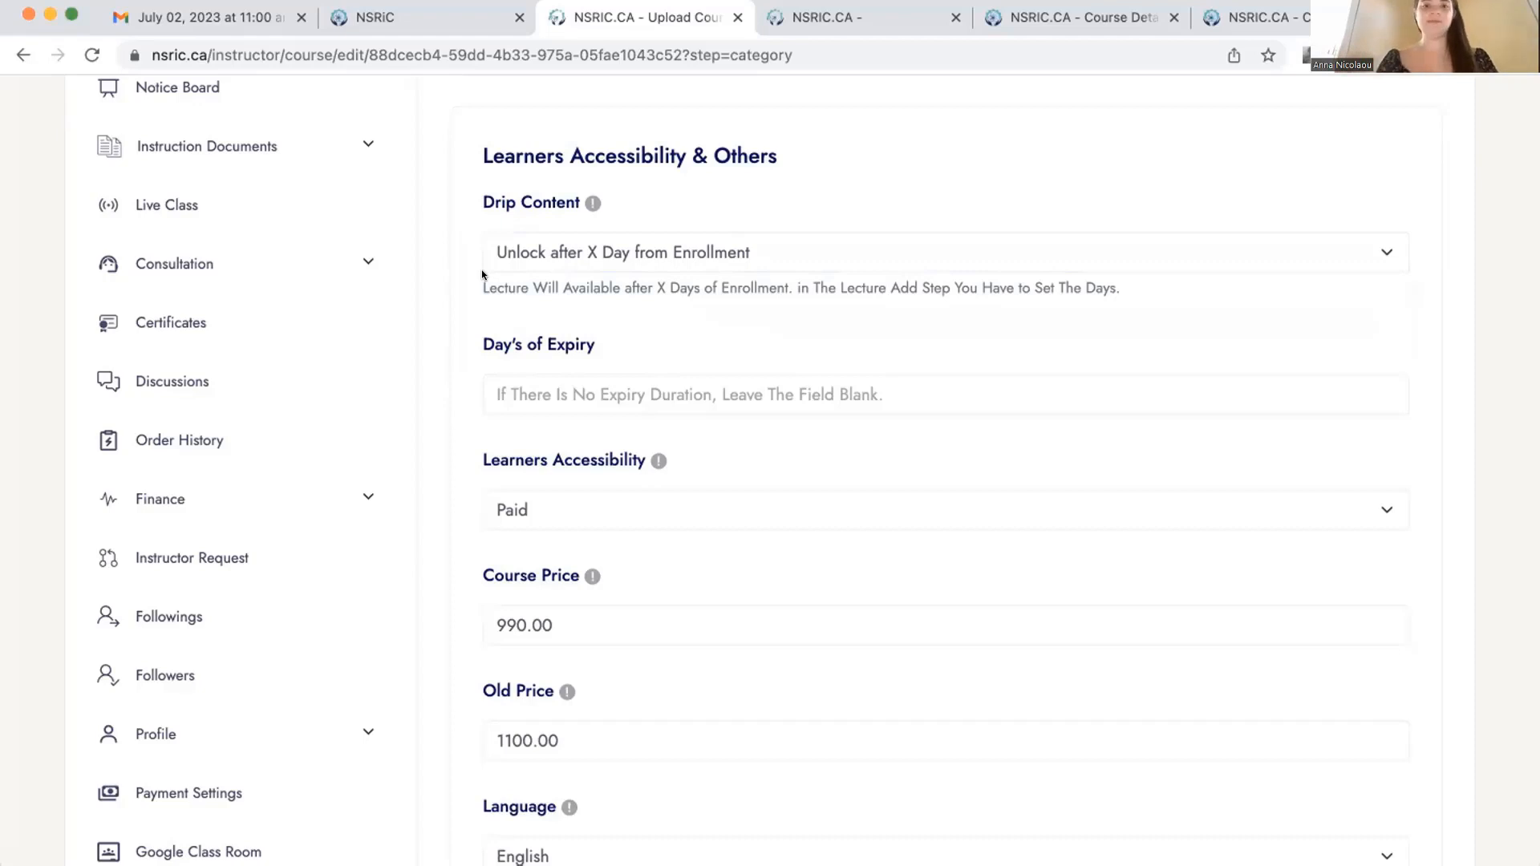
# - Try the Drip Content options Unlock Content by Date and Unlock after Finish Pre-requisite
pyautogui.click(534, 268)
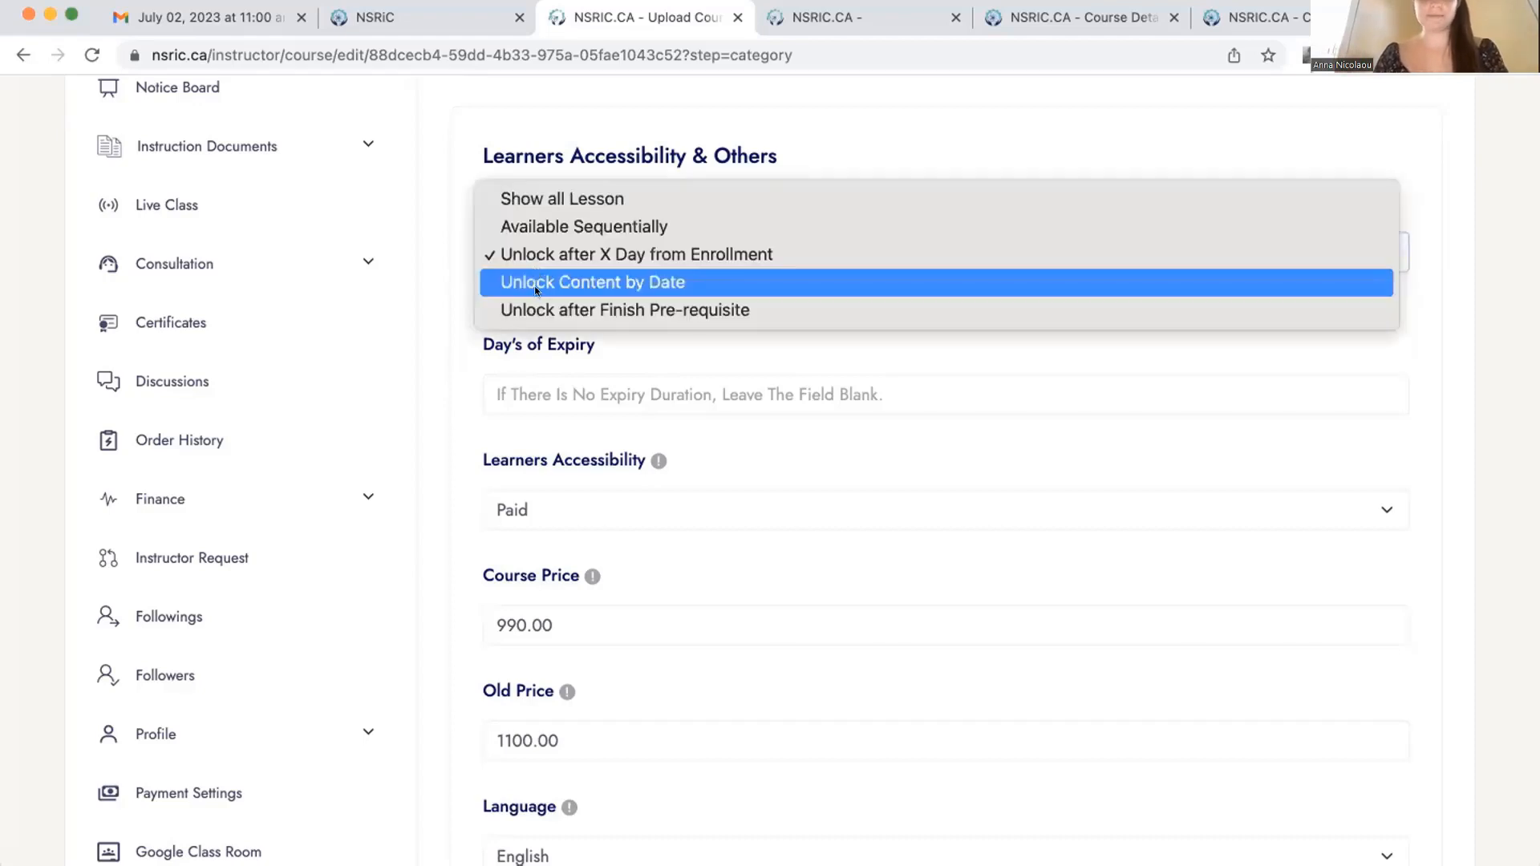
pyautogui.click(535, 287)
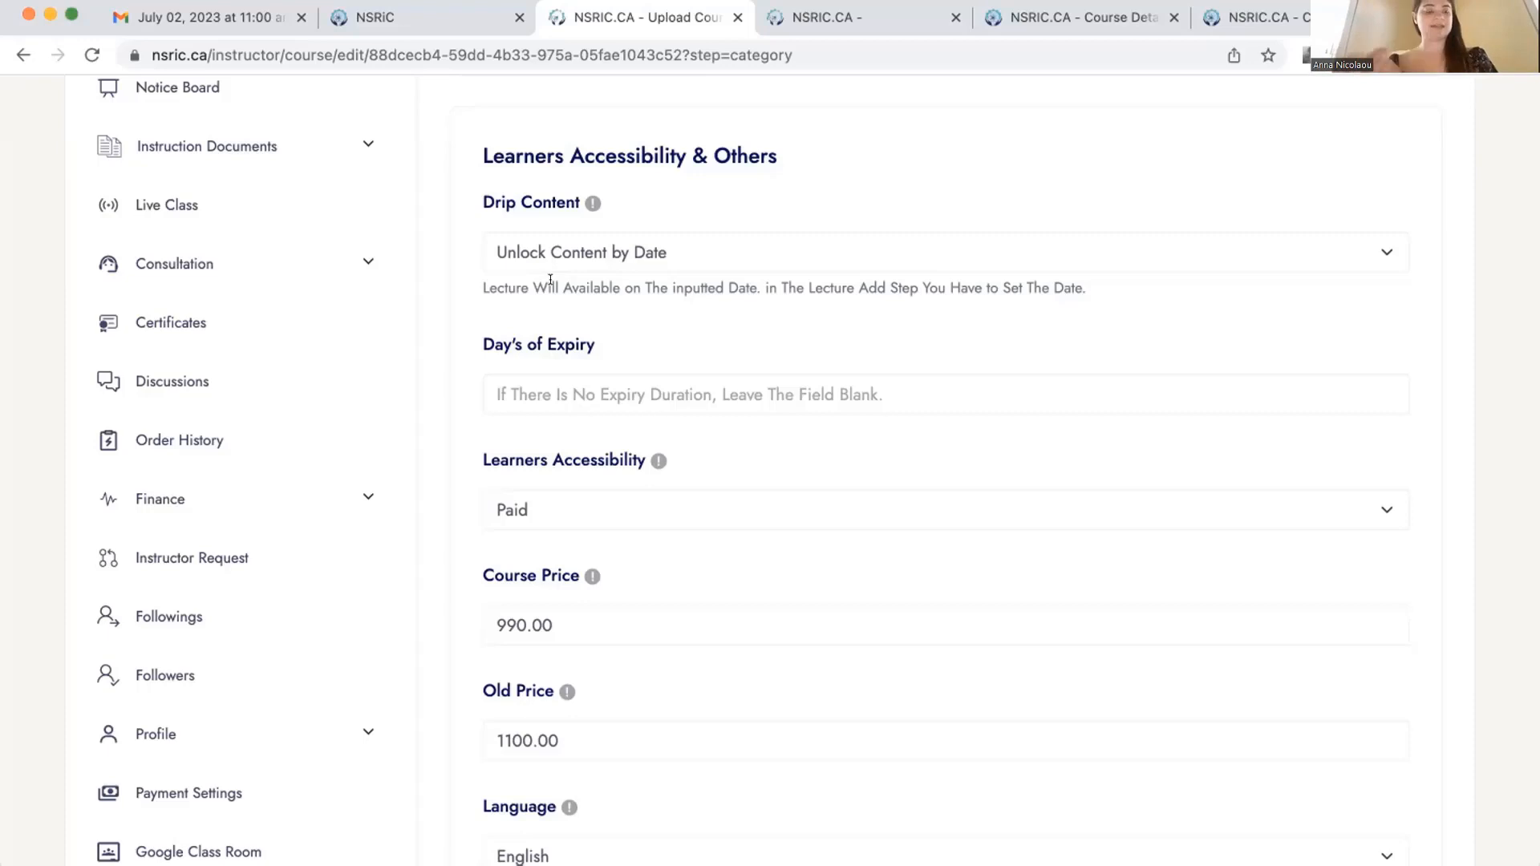
pyautogui.click(531, 254)
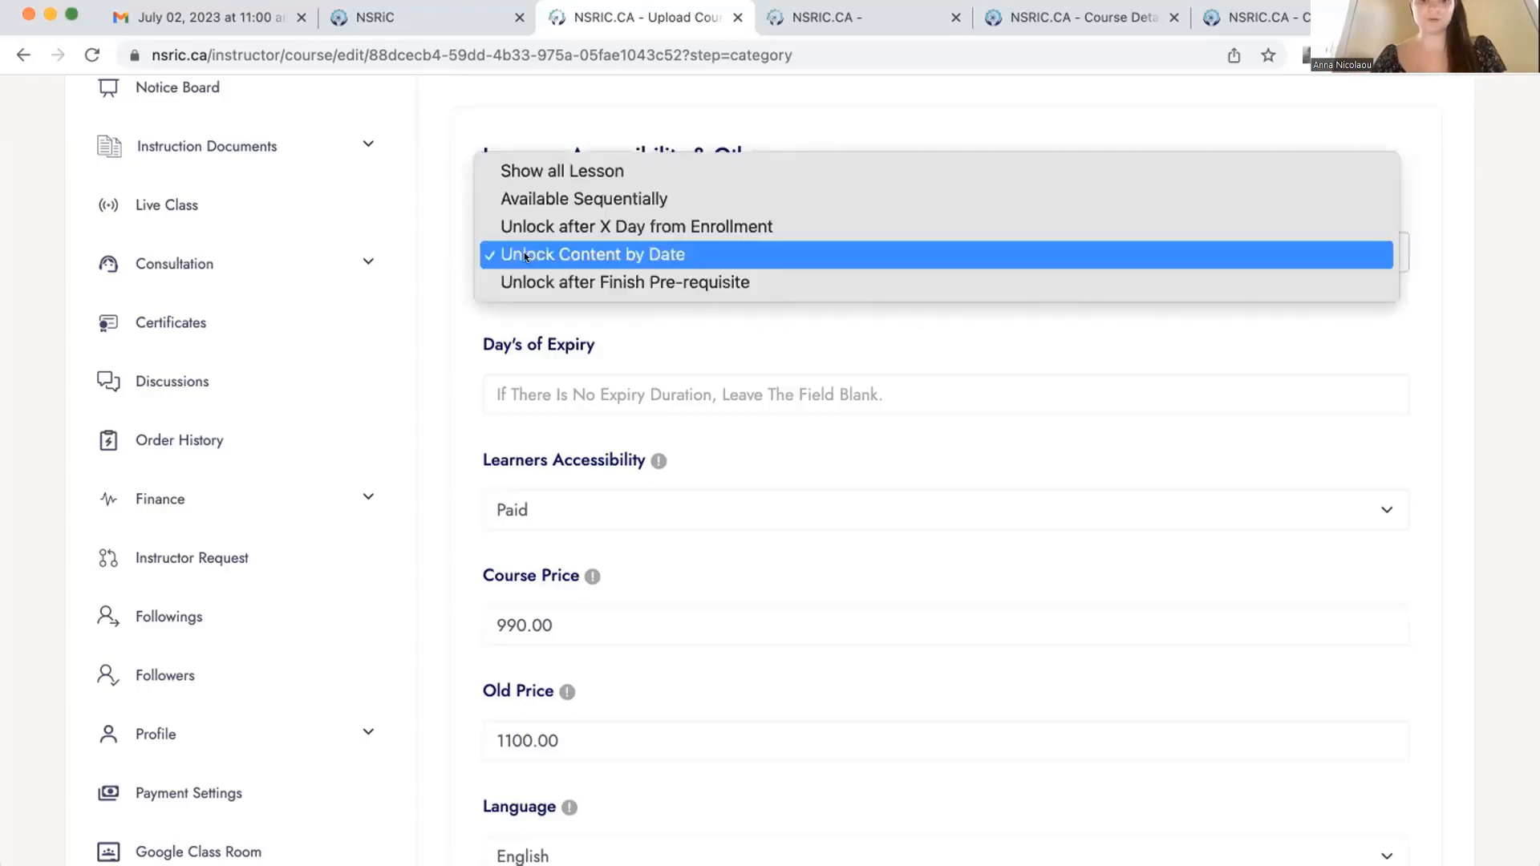
pyautogui.click(532, 277)
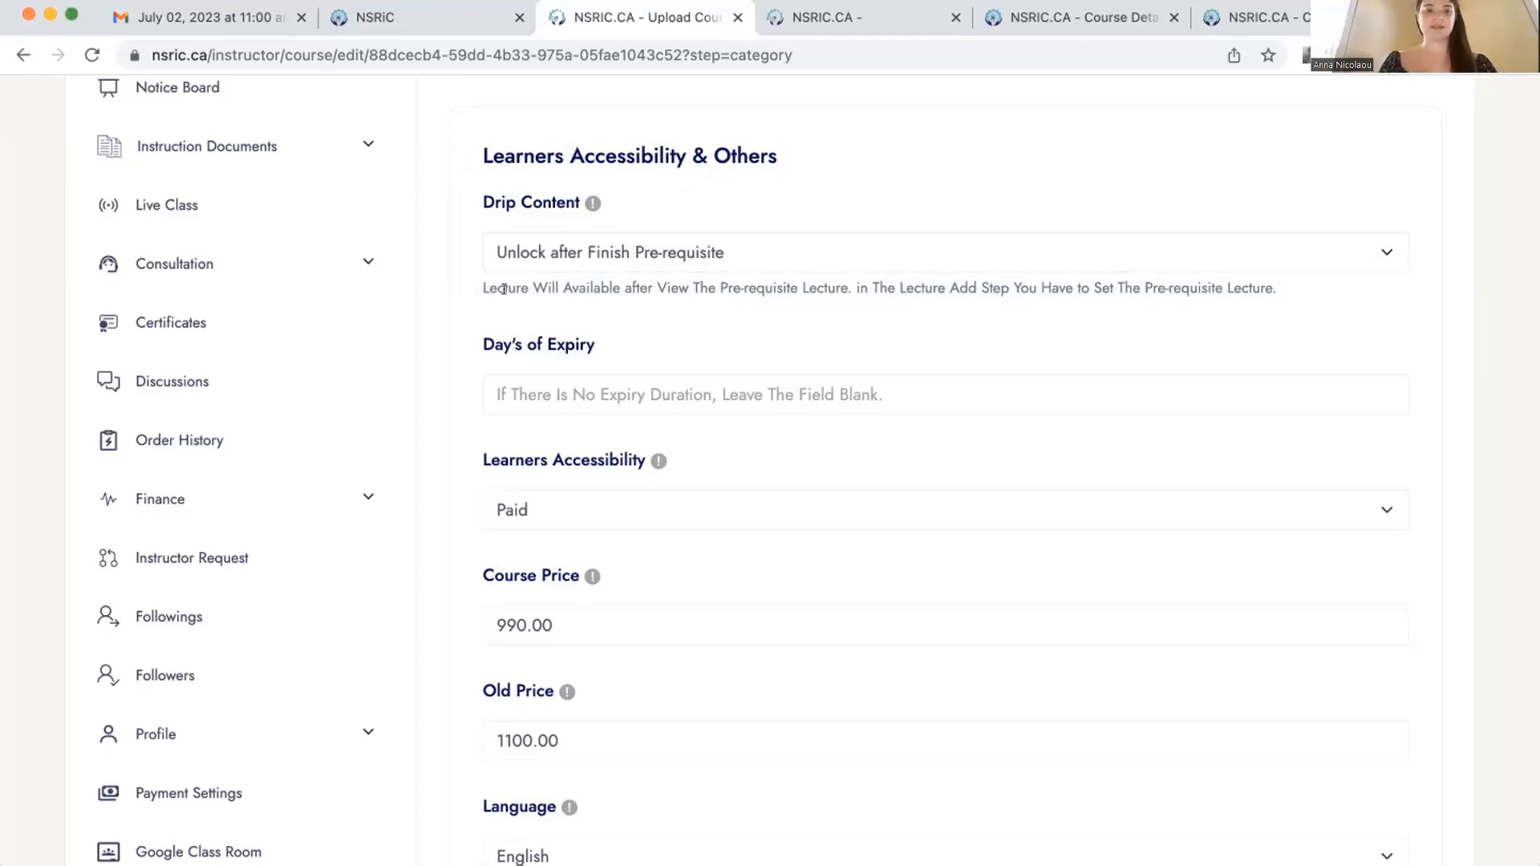
# - Set Drip Content back to Show all Lesson, passing through Available Sequentially
pyautogui.click(505, 255)
pyautogui.click(561, 165)
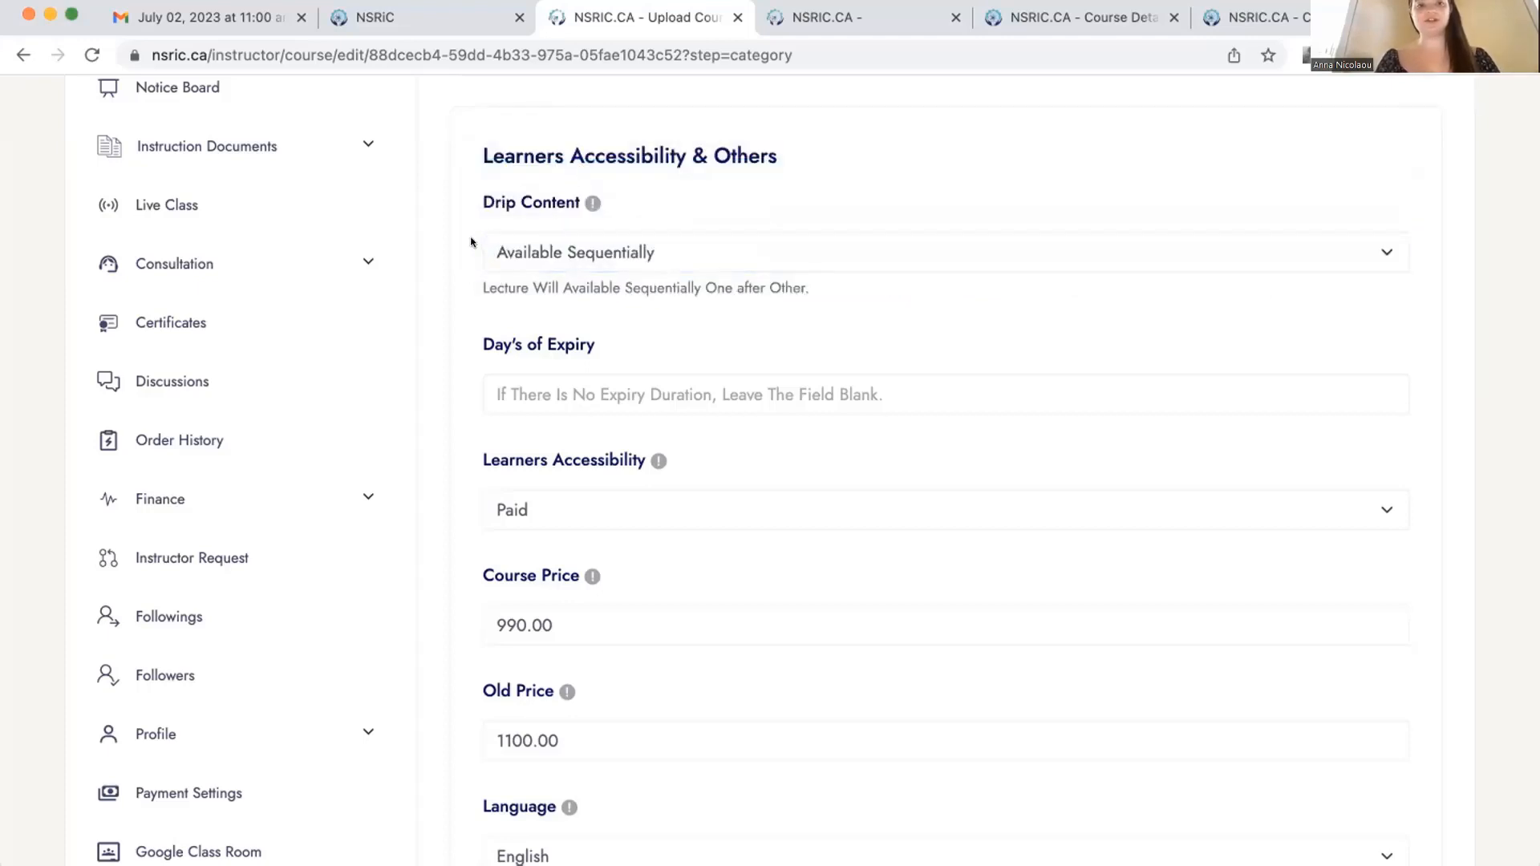
pyautogui.click(485, 249)
pyautogui.click(503, 229)
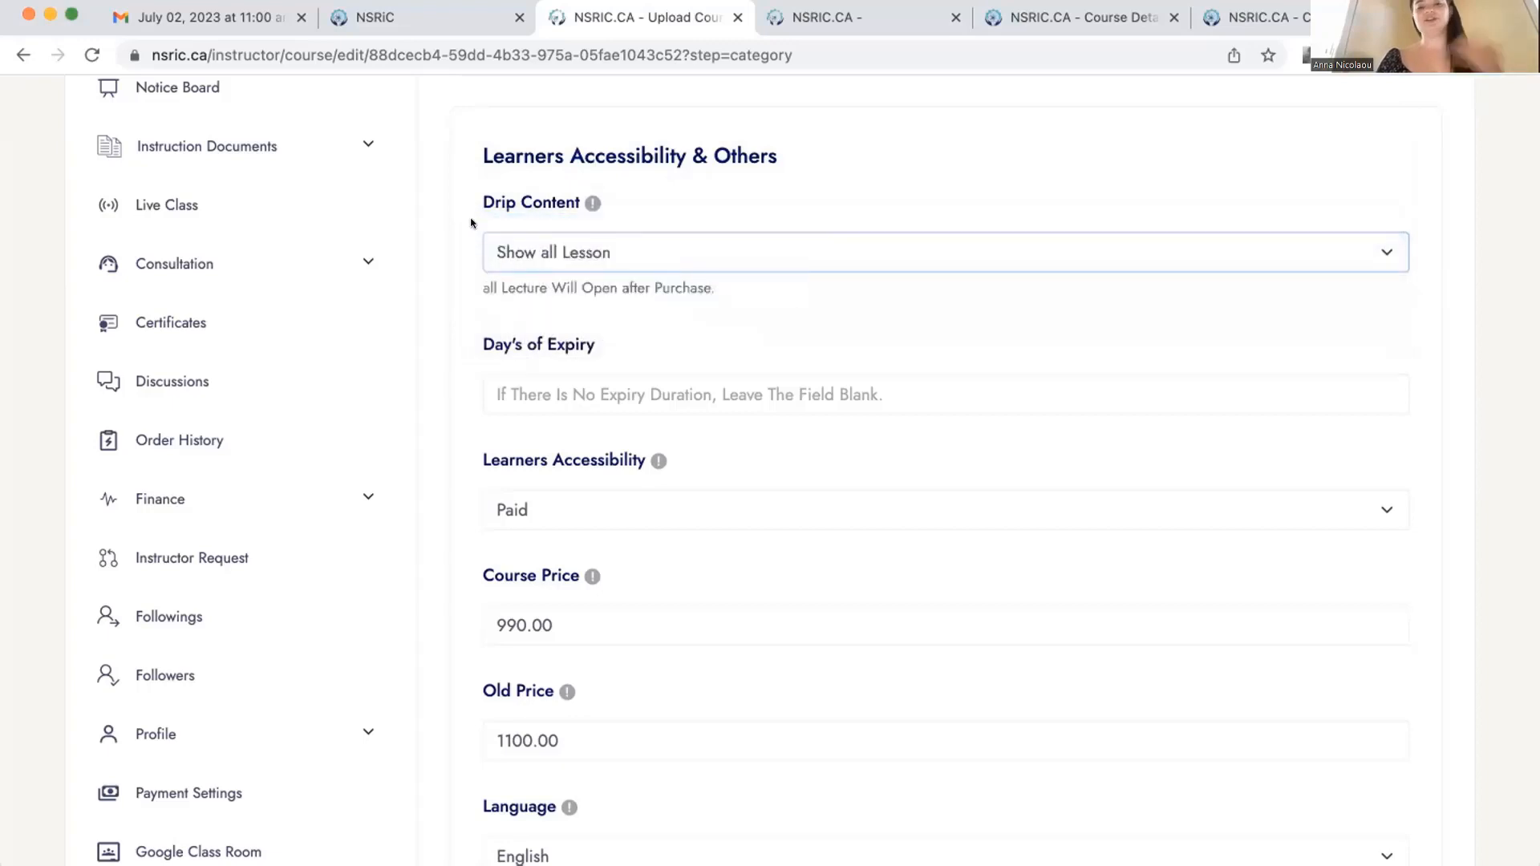
pyautogui.click(471, 224)
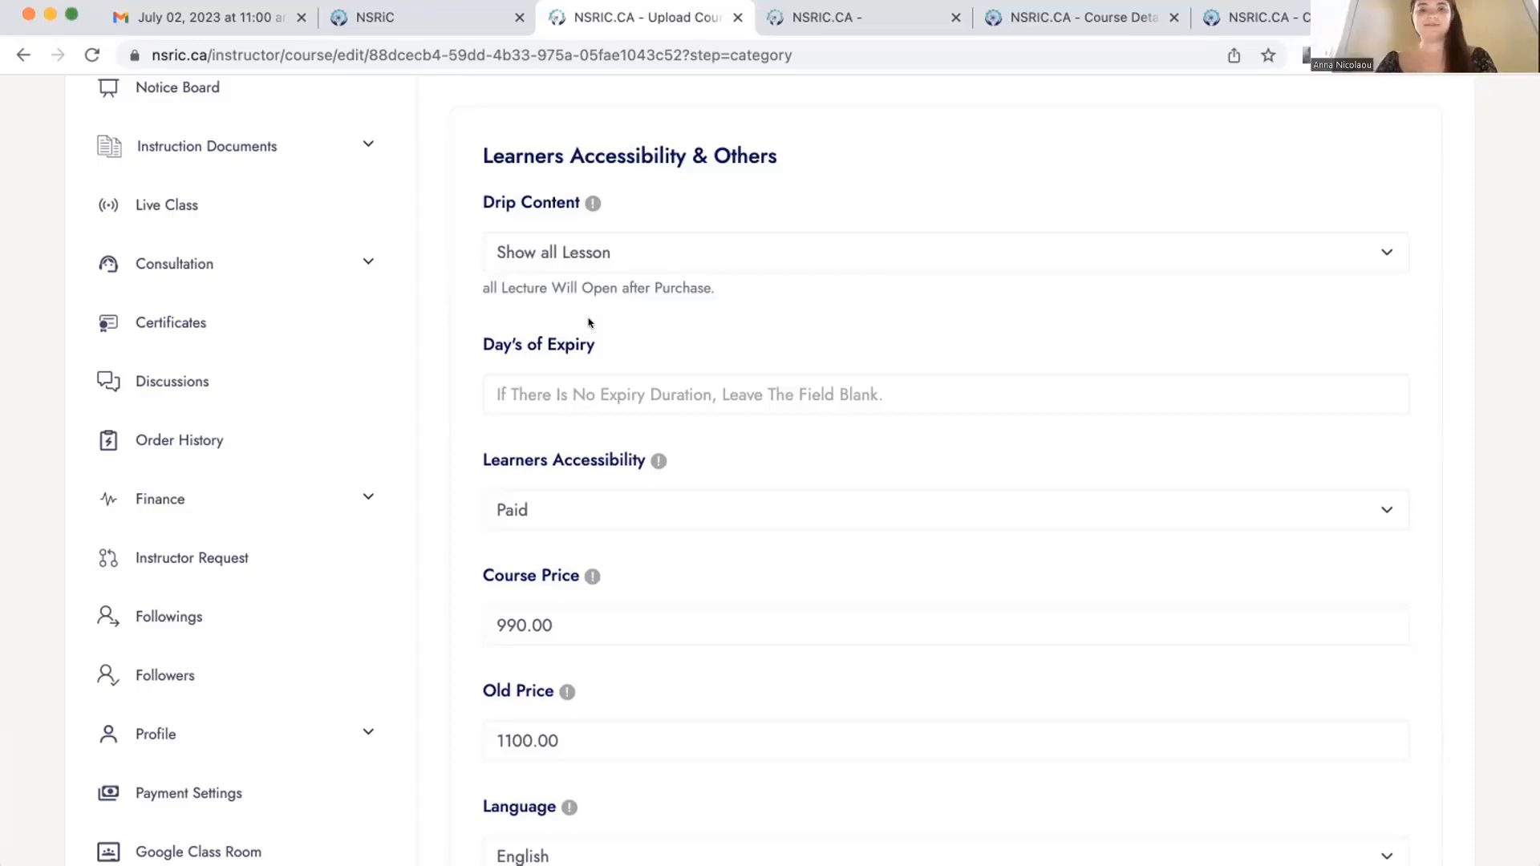
# - Go to the Day's of Expiry field and leave it blank so the course has no expiry duration
pyautogui.click(604, 393)
pyautogui.click(677, 348)
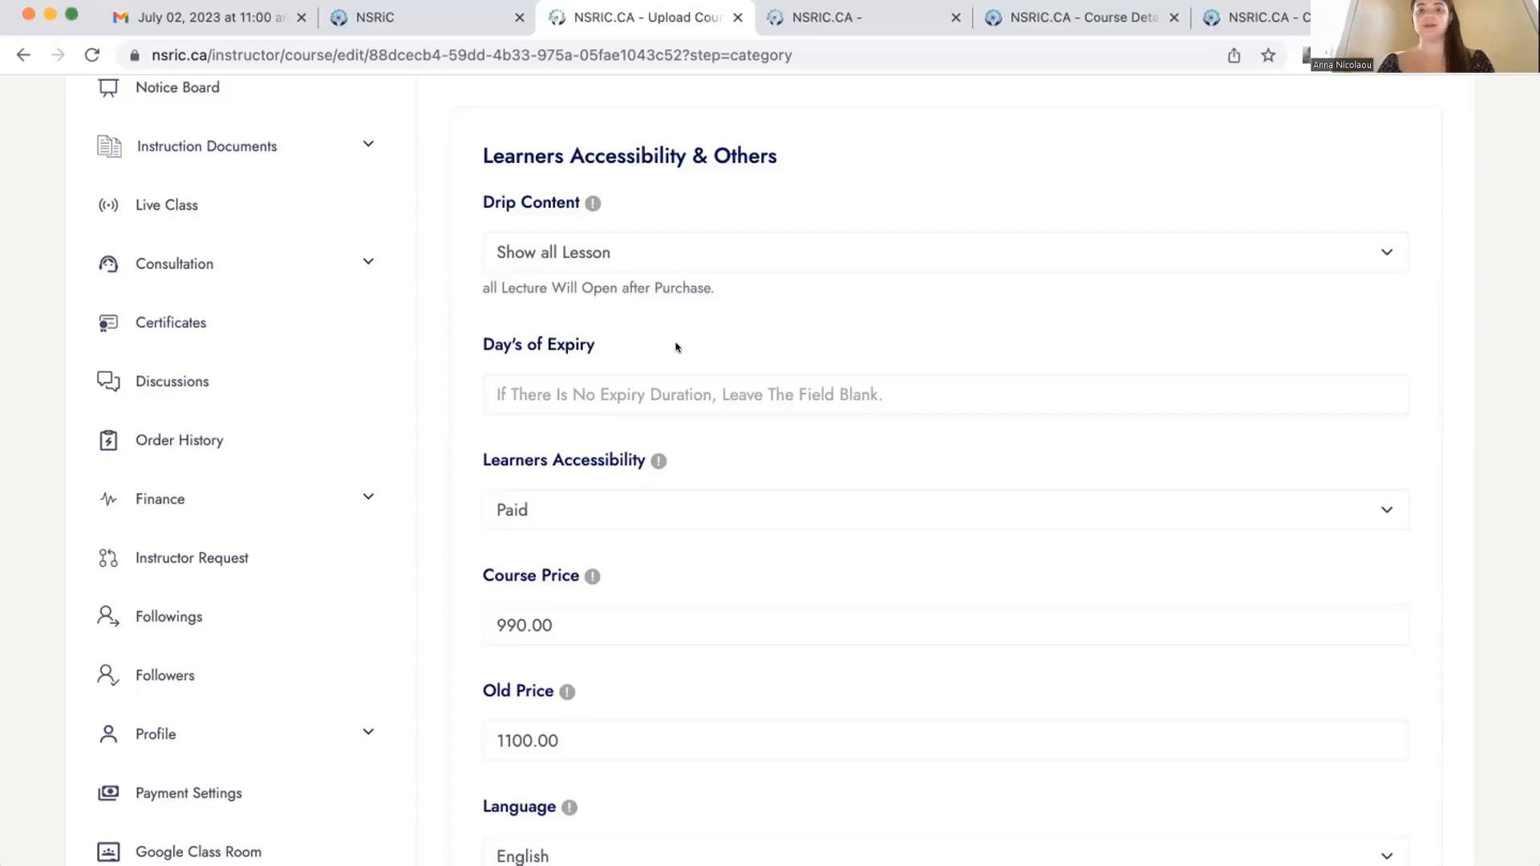
pyautogui.click(676, 394)
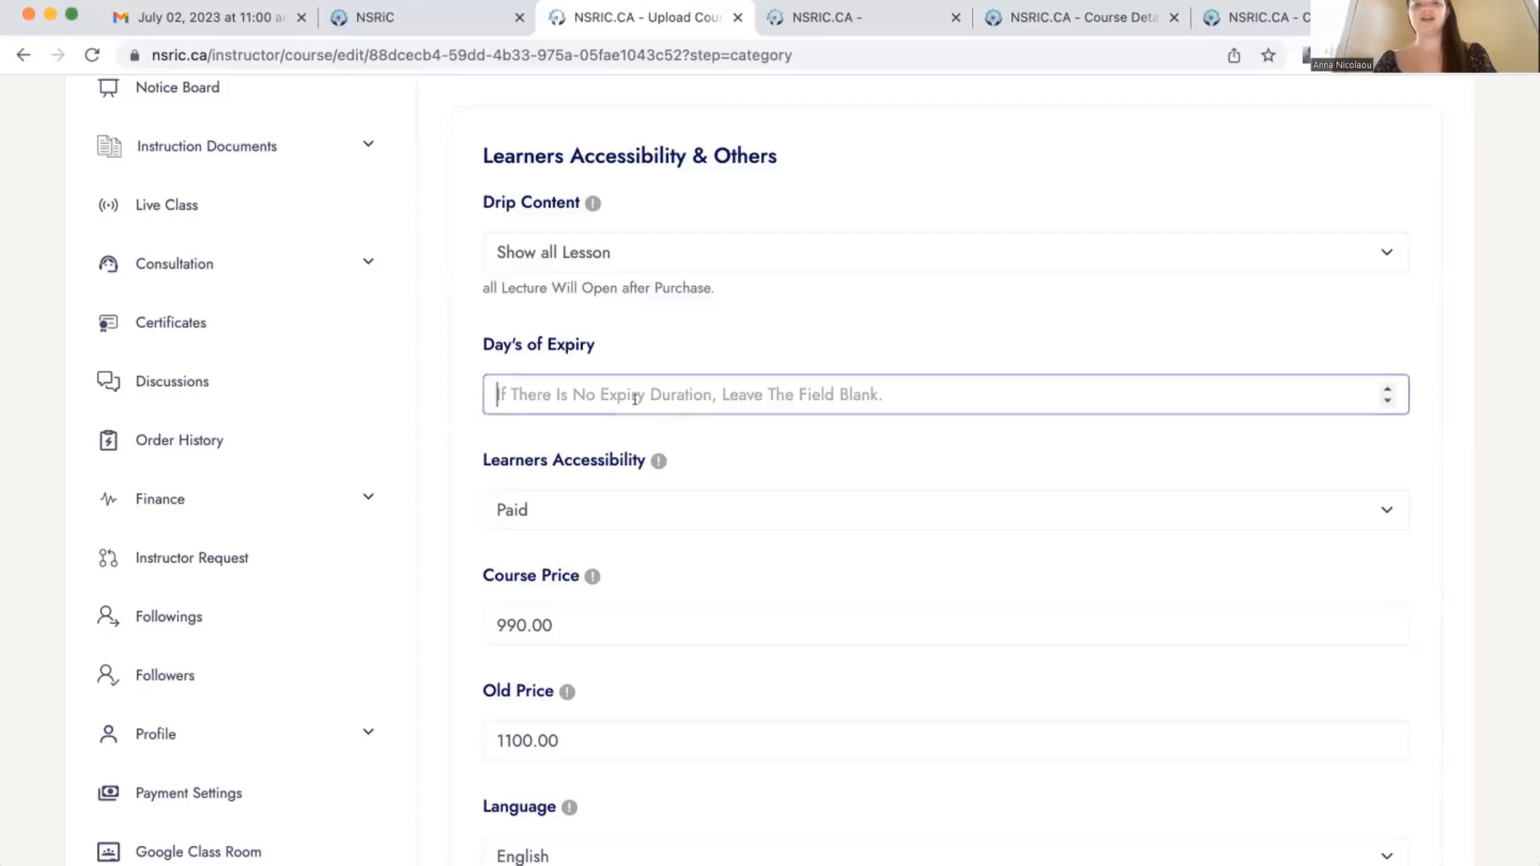
pyautogui.click(469, 428)
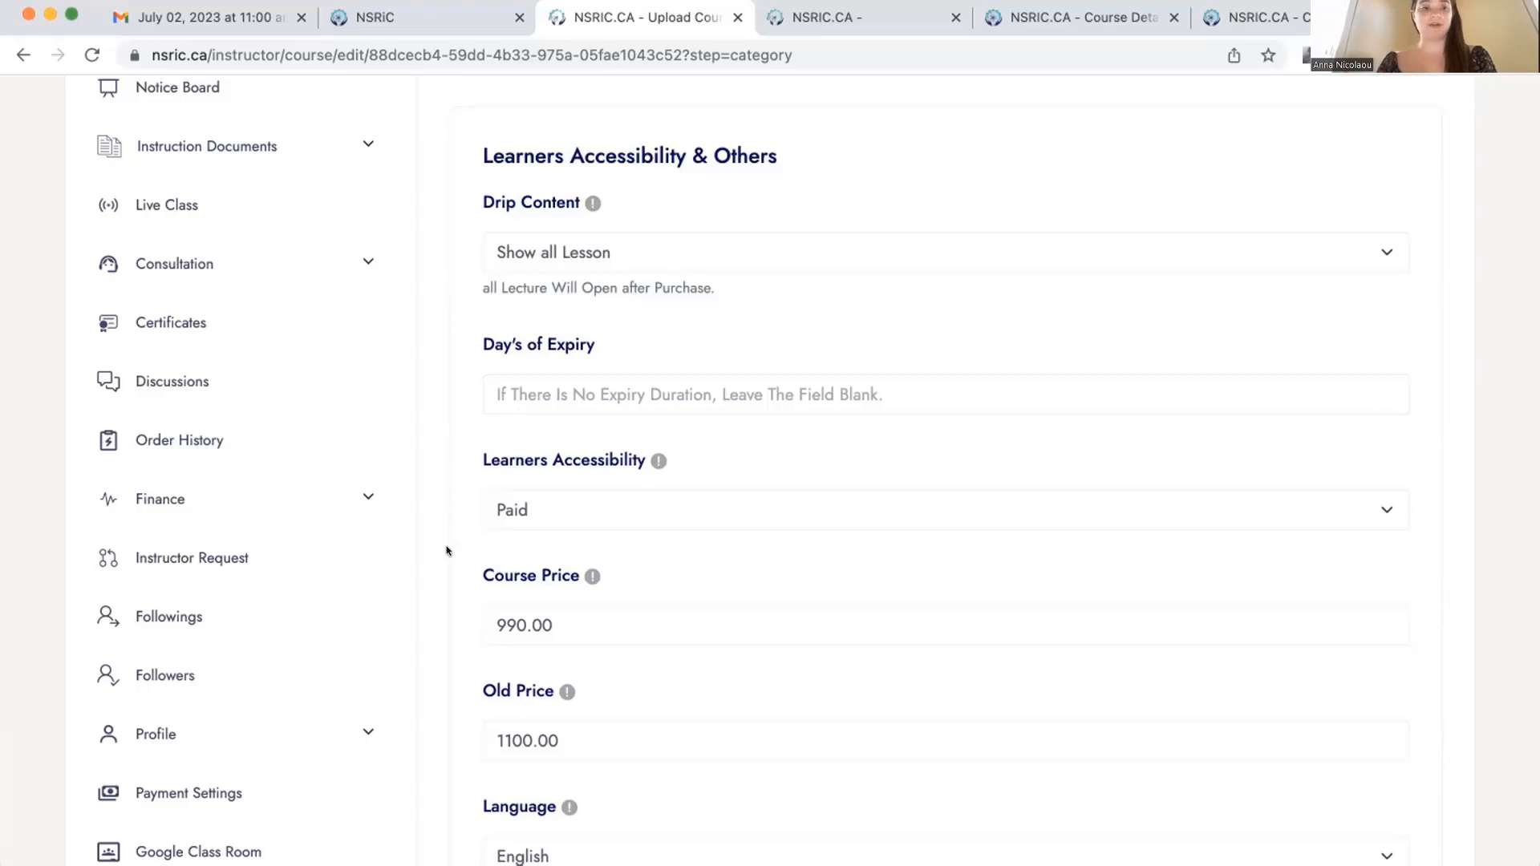
pyautogui.scroll(-2, 447, 552)
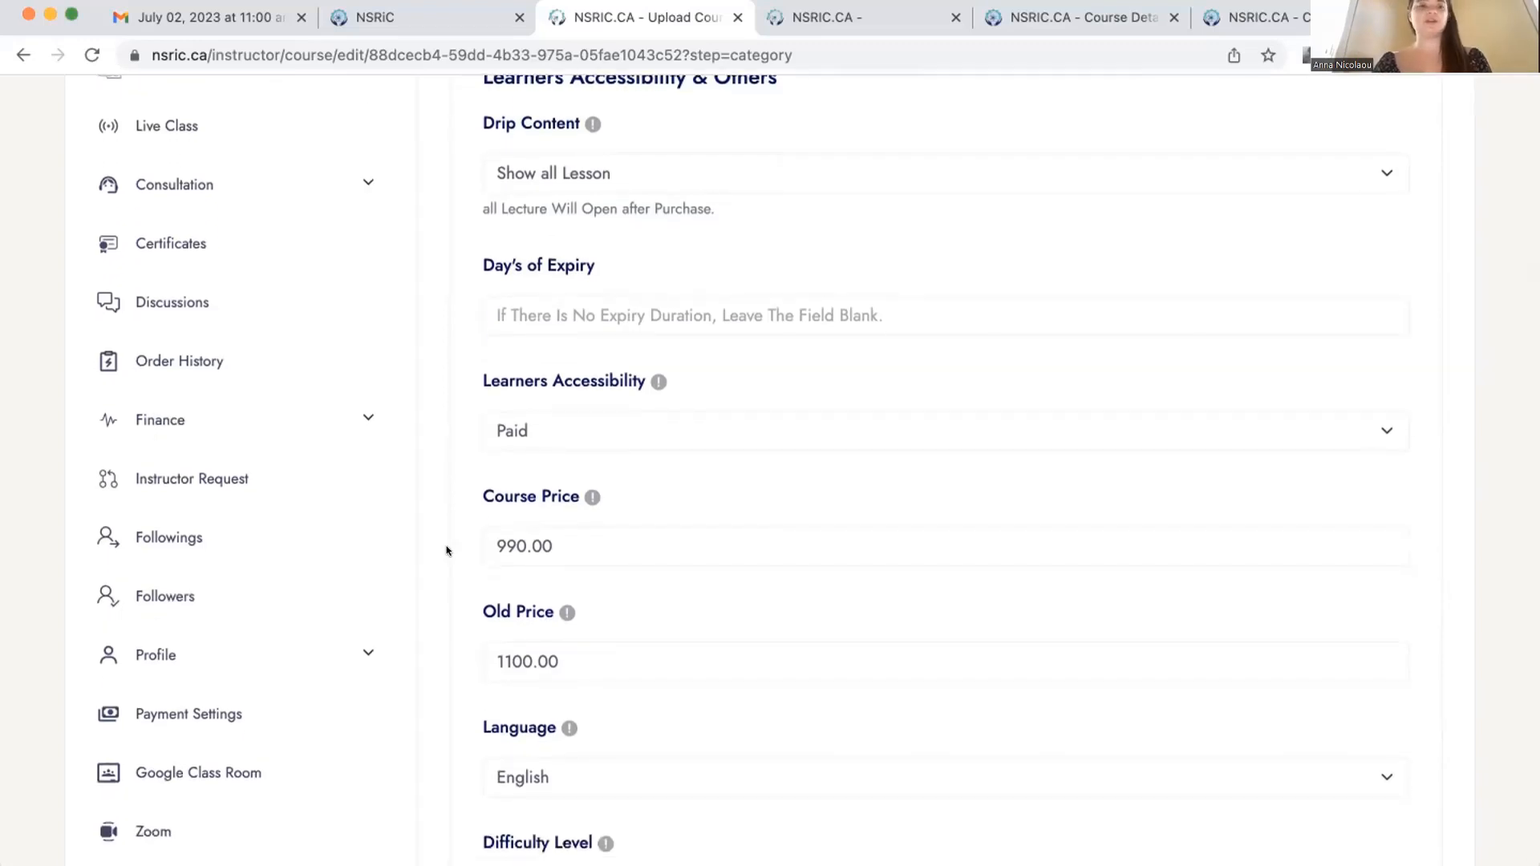
pyautogui.click(605, 315)
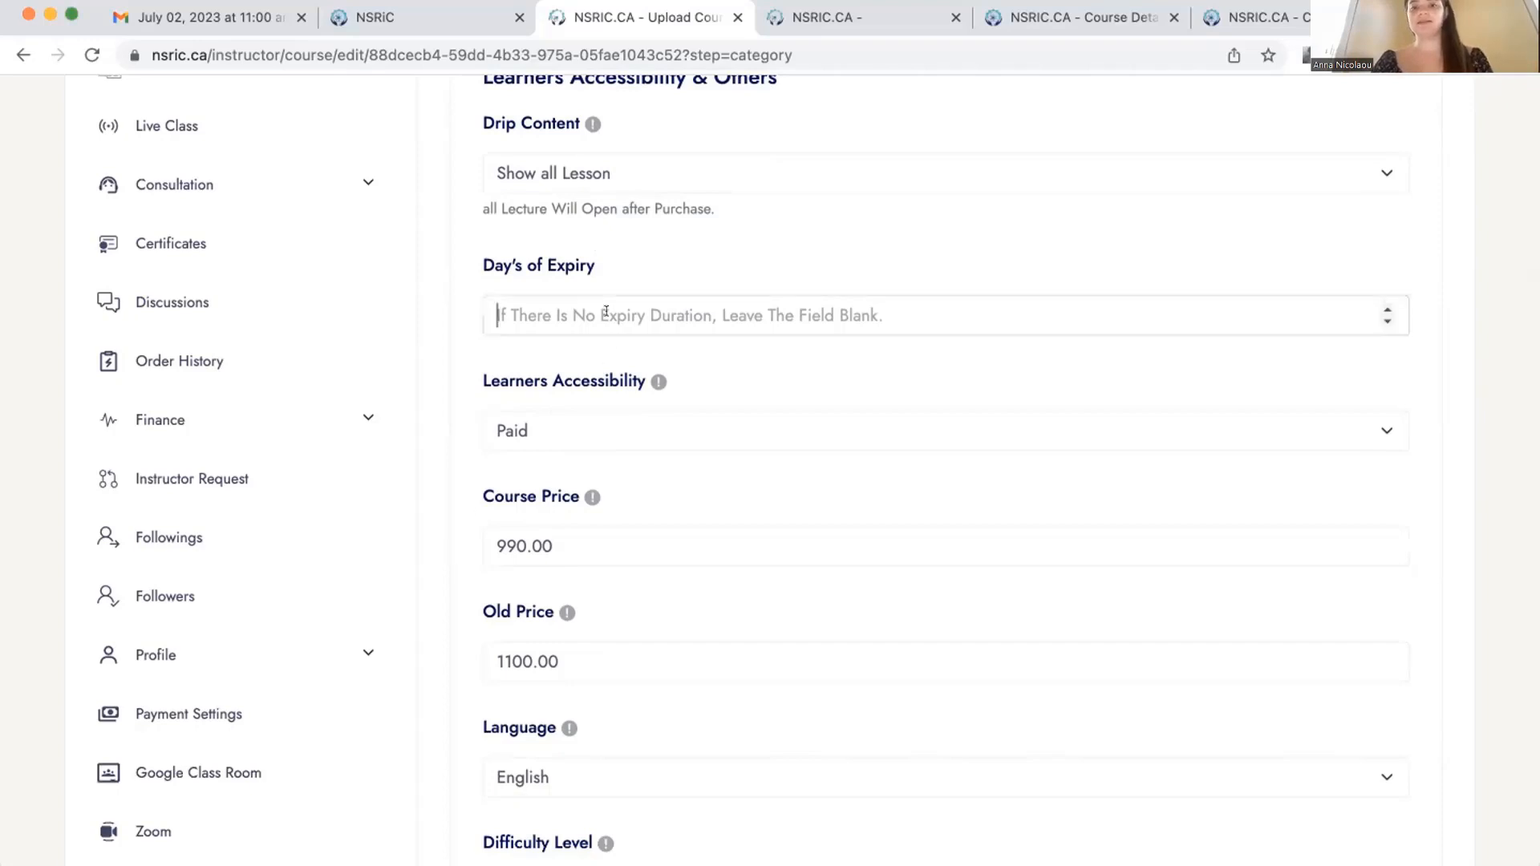
pyautogui.click(447, 366)
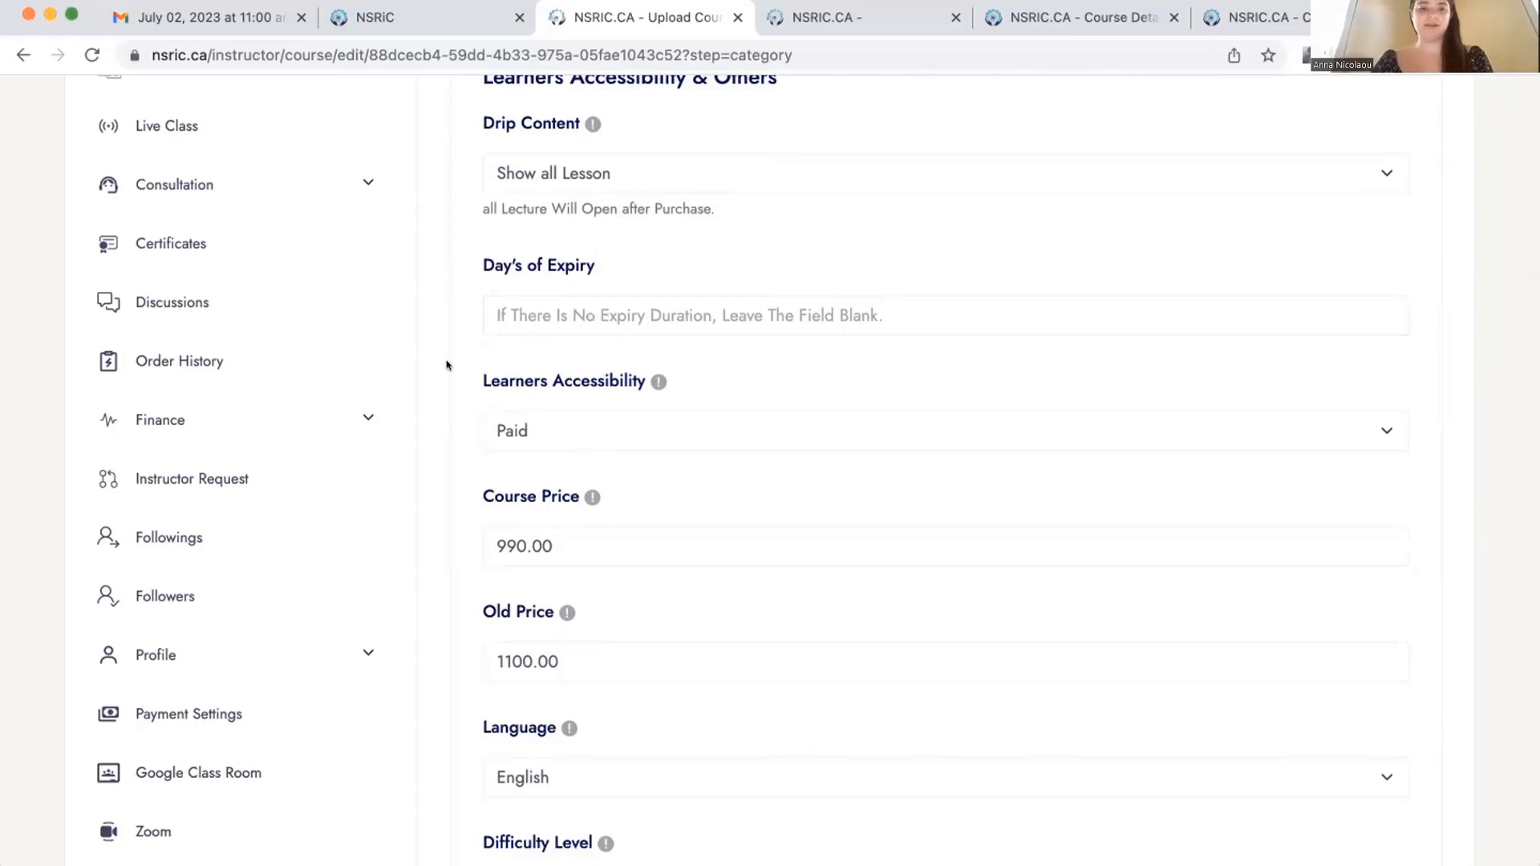
# - Select Paid as the Learners Accessibility option for the course
pyautogui.scroll(-3, 447, 366)
pyautogui.click(554, 312)
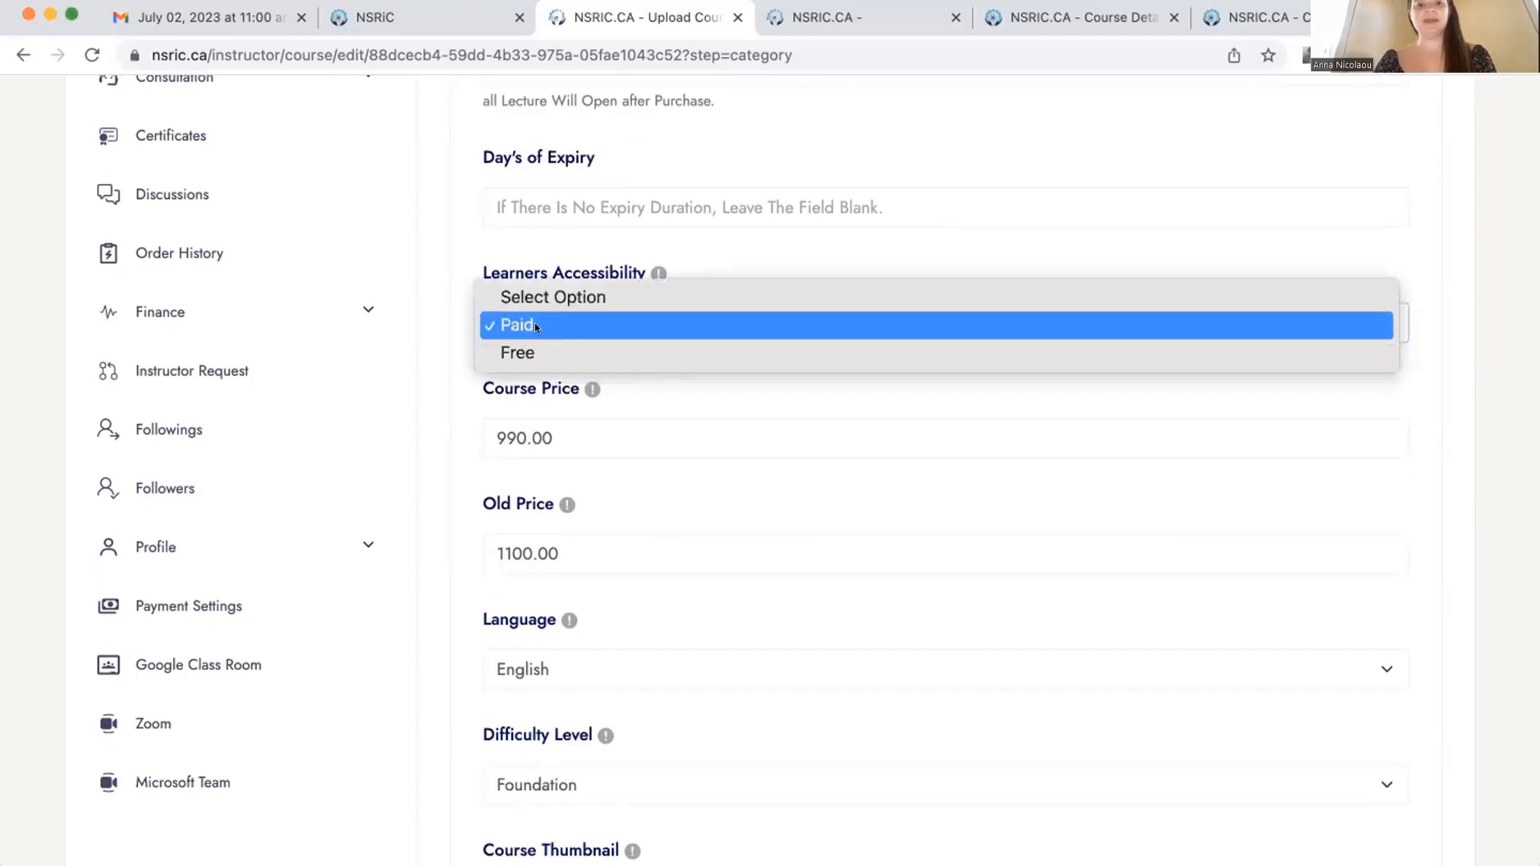
pyautogui.click(521, 328)
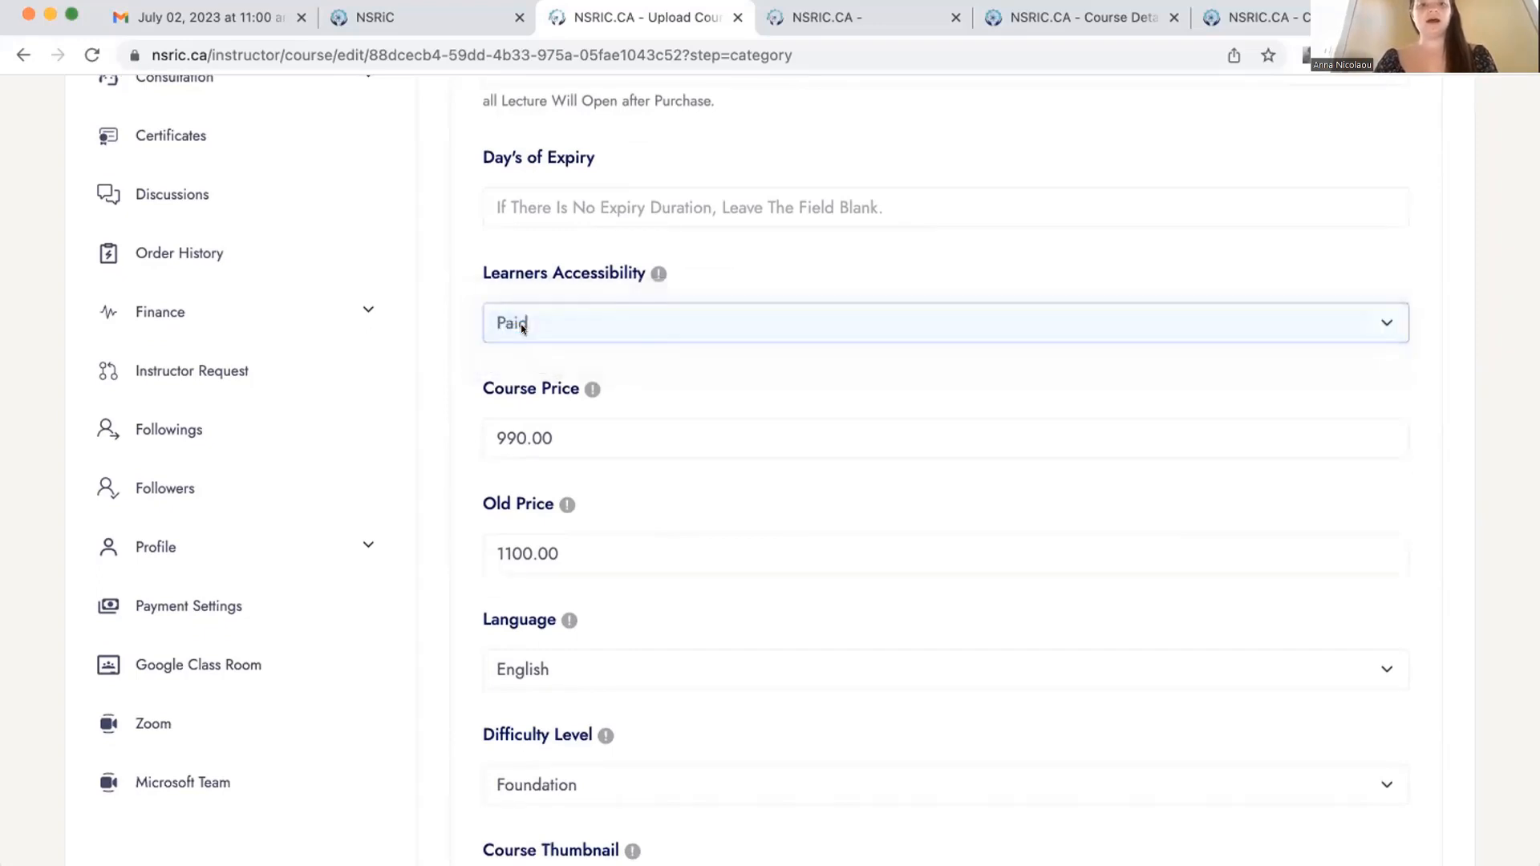
pyautogui.click(471, 313)
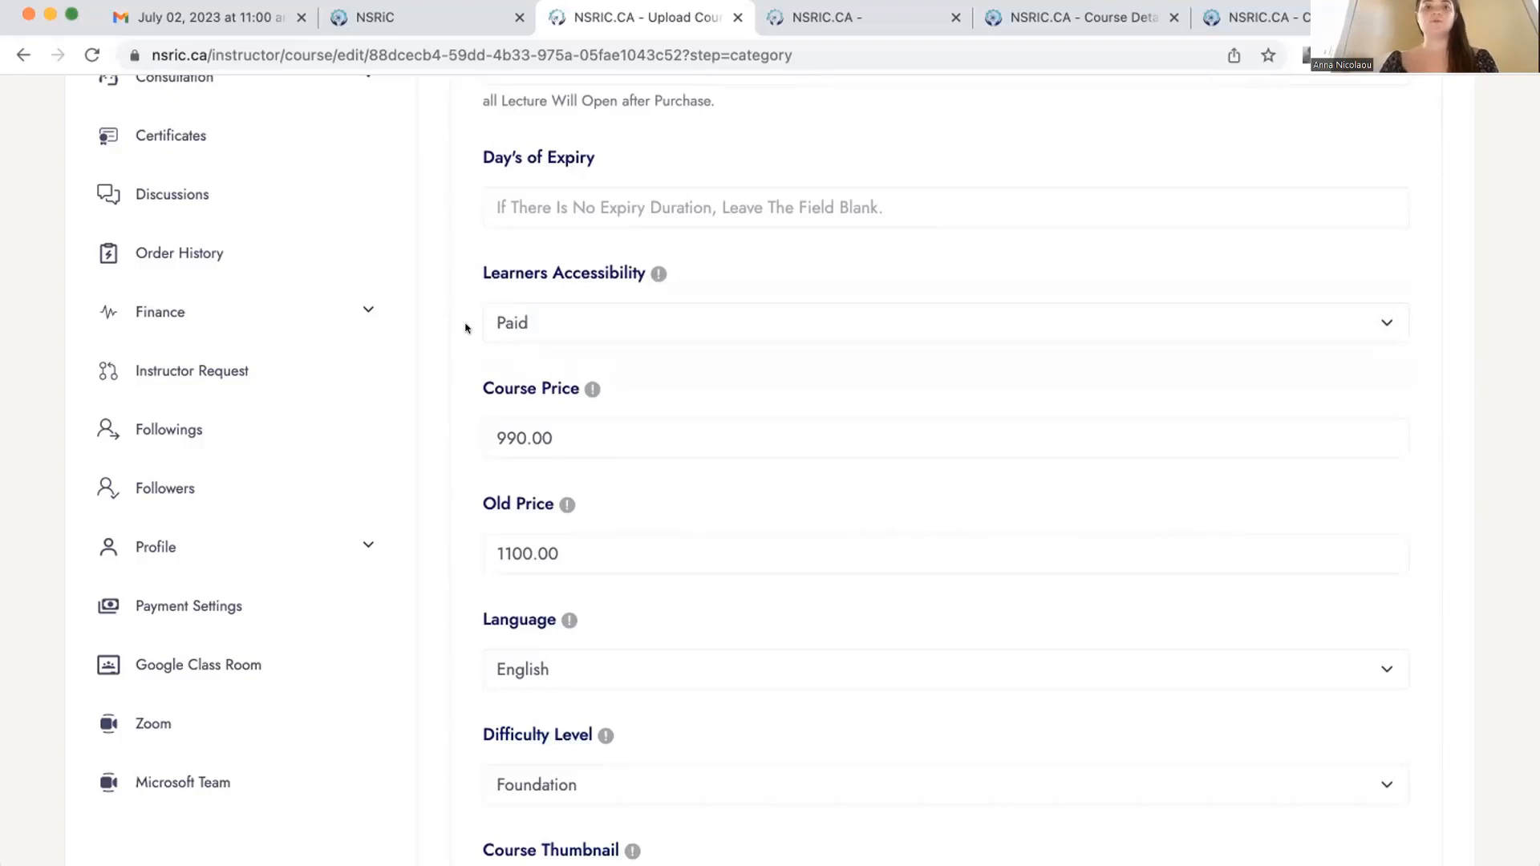
# - Review the Course Price and Old Price entries without changing them
pyautogui.moveTo(566, 439)
pyautogui.mouseDown()
pyautogui.moveTo(482, 434)
pyautogui.moveTo(552, 427)
pyautogui.mouseUp()
pyautogui.click(476, 440)
pyautogui.click(551, 427)
pyautogui.click(506, 399)
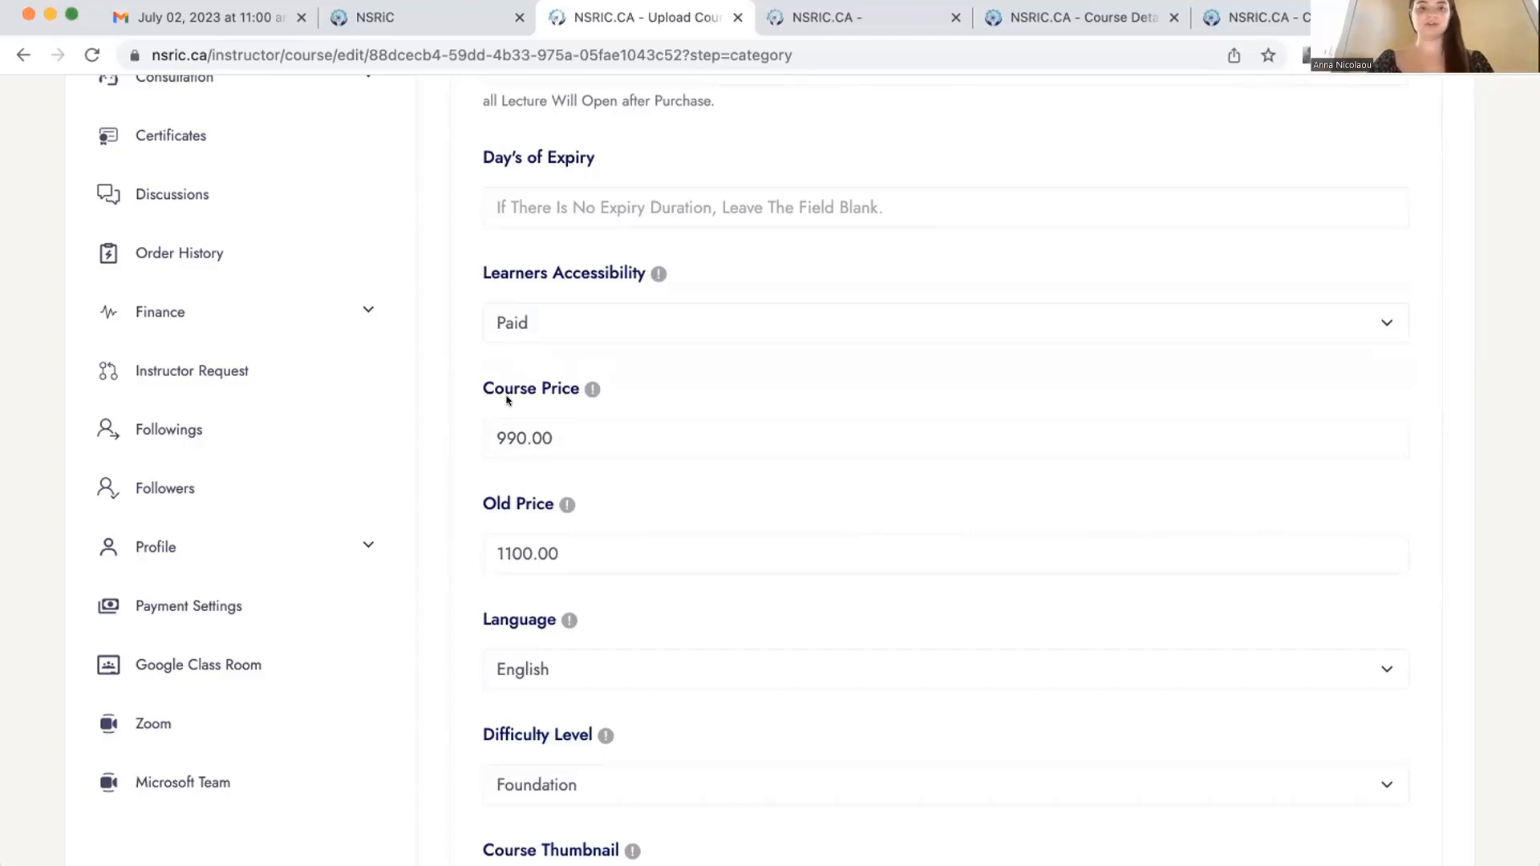
pyautogui.moveTo(555, 553); pyautogui.dragTo(491, 559)
pyautogui.click(455, 562)
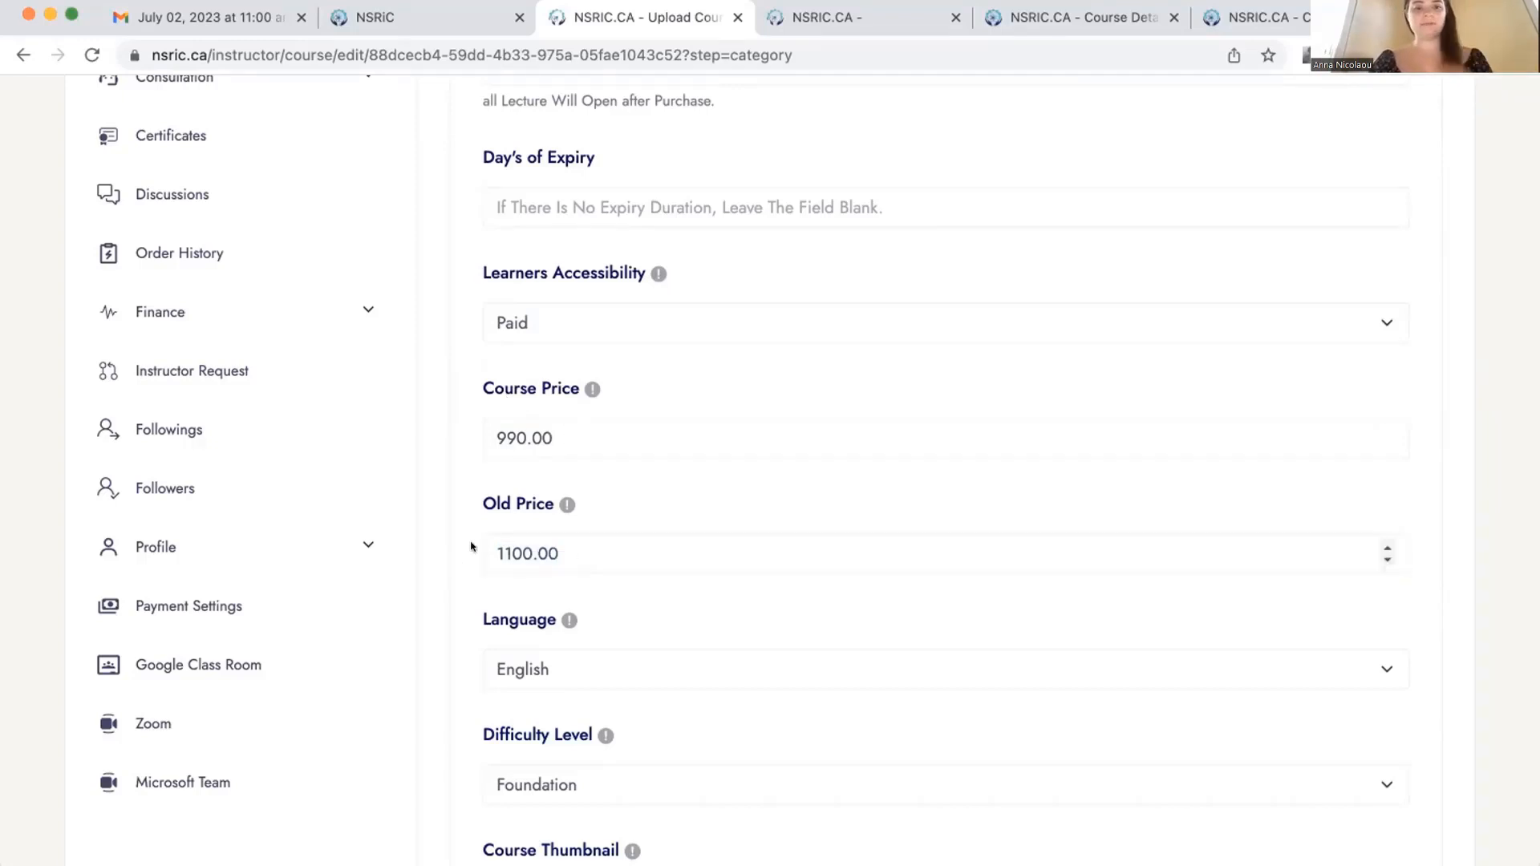
# - Look through the available course languages and keep English as the Language setting
pyautogui.scroll(-3, 473, 543)
pyautogui.click(610, 433)
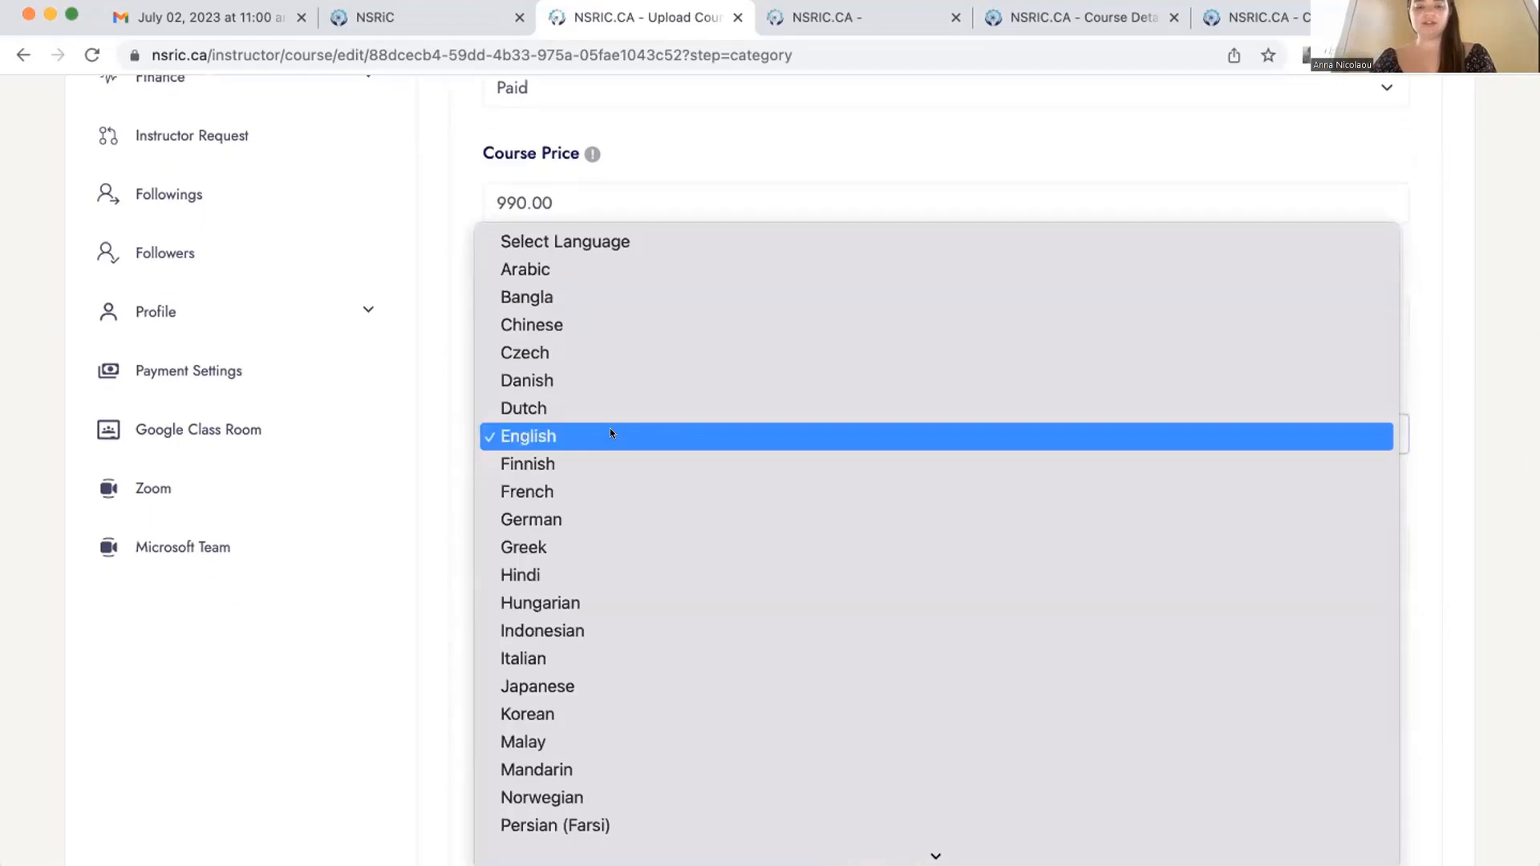
pyautogui.click(610, 434)
pyautogui.click(610, 434)
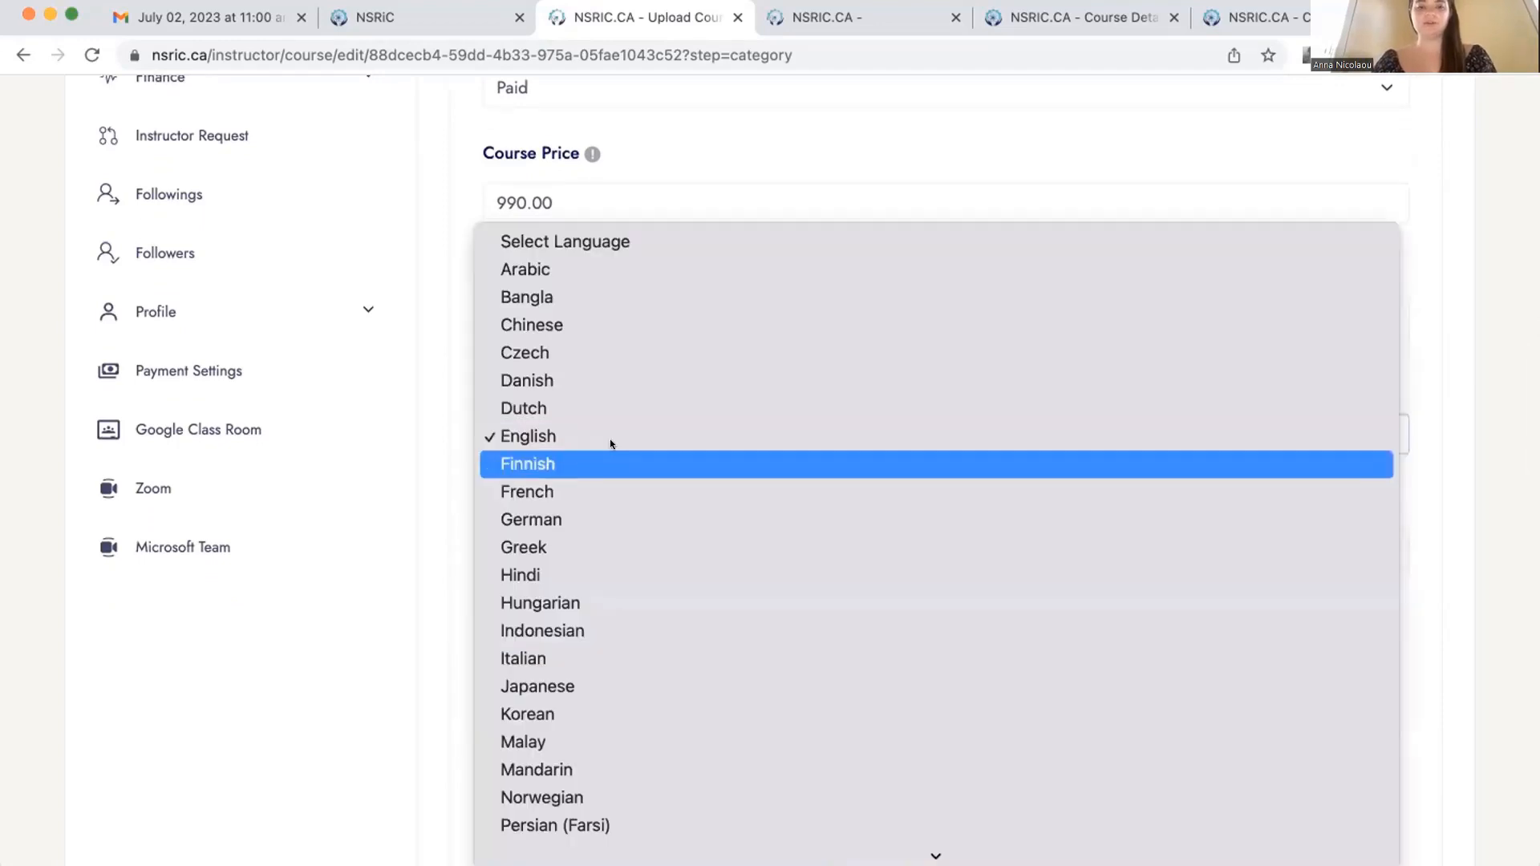
pyautogui.scroll(-3, 620, 616)
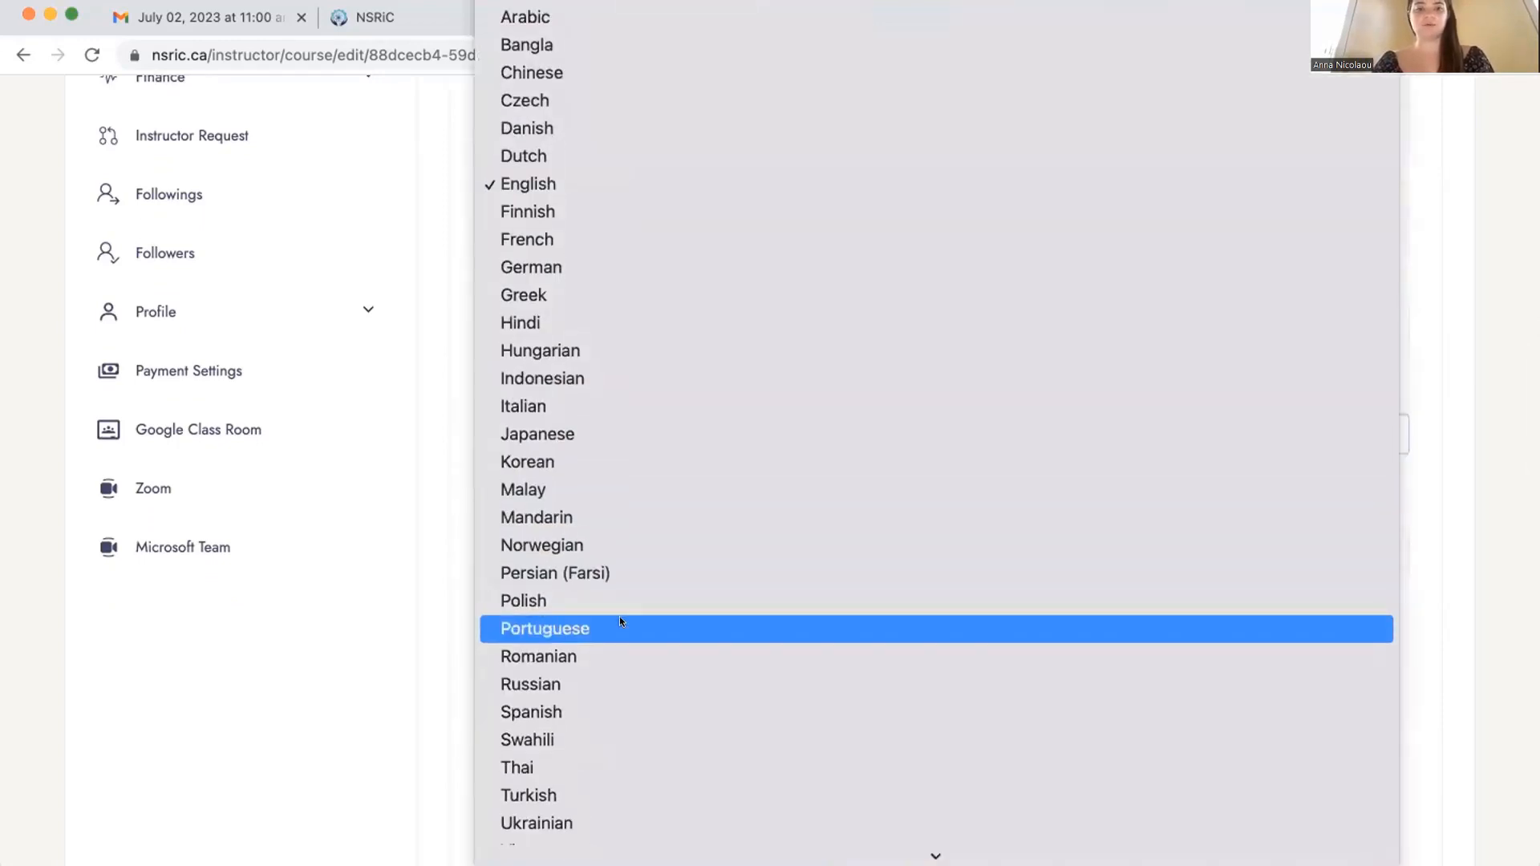
pyautogui.click(516, 172)
pyautogui.click(573, 428)
pyautogui.scroll(-5, 559, 634)
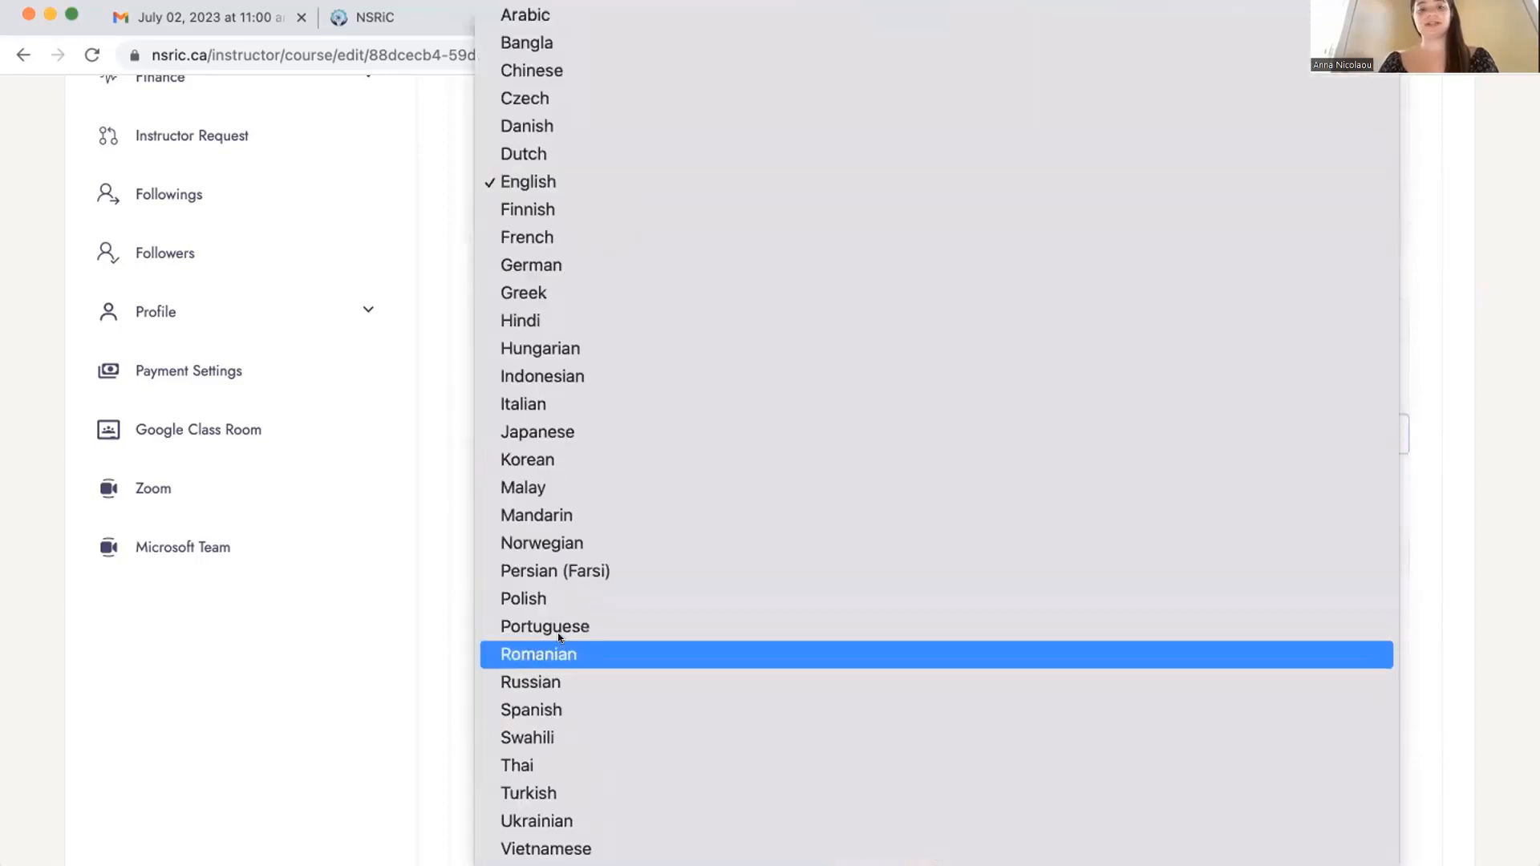
pyautogui.click(539, 183)
# - Set the course's Difficulty Level to Foundation
pyautogui.scroll(-3, 430, 460)
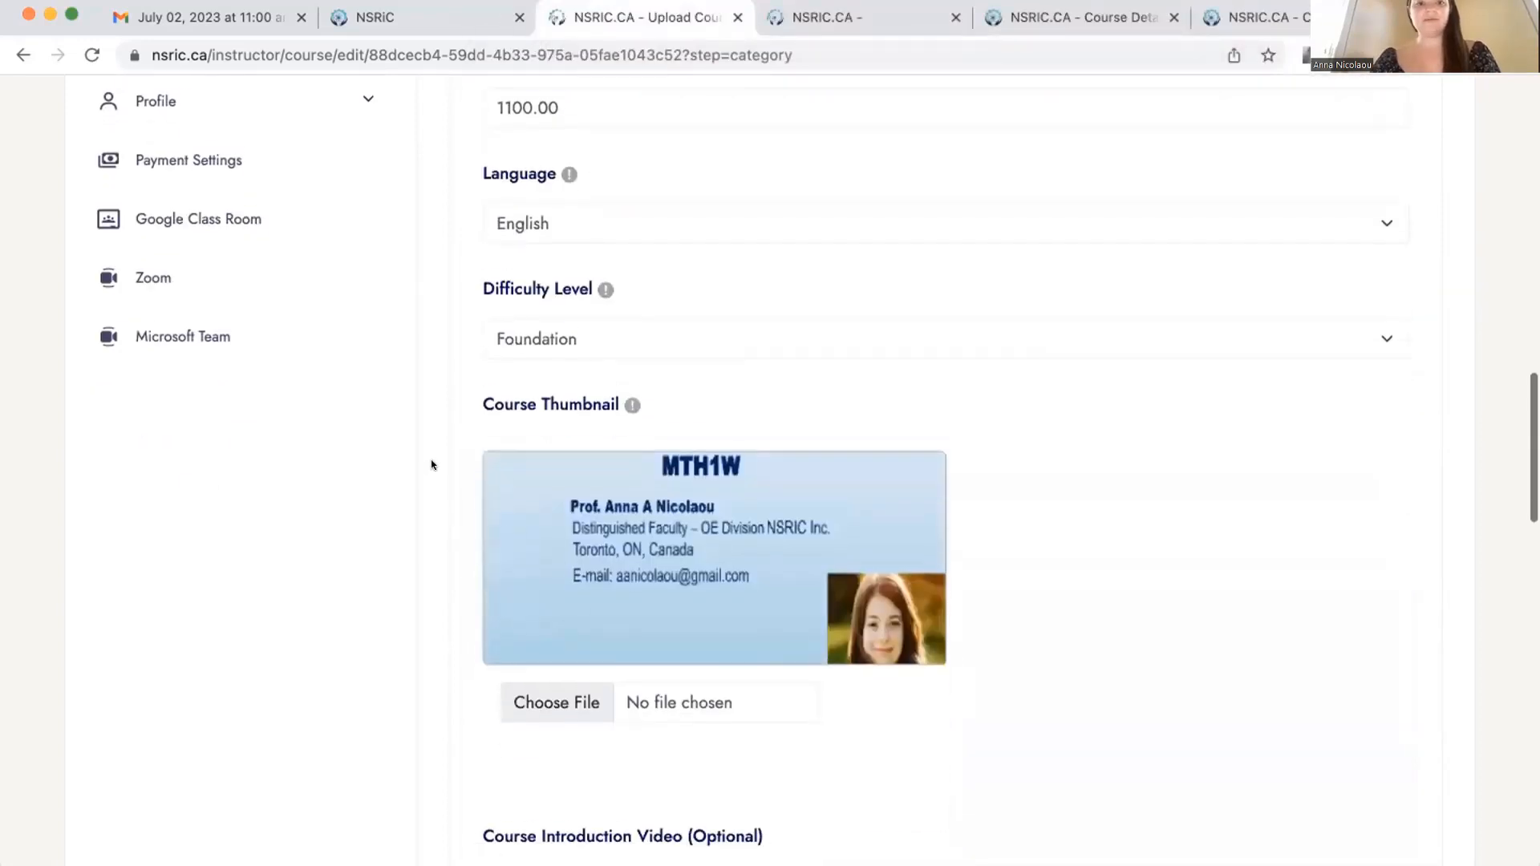
pyautogui.click(523, 325)
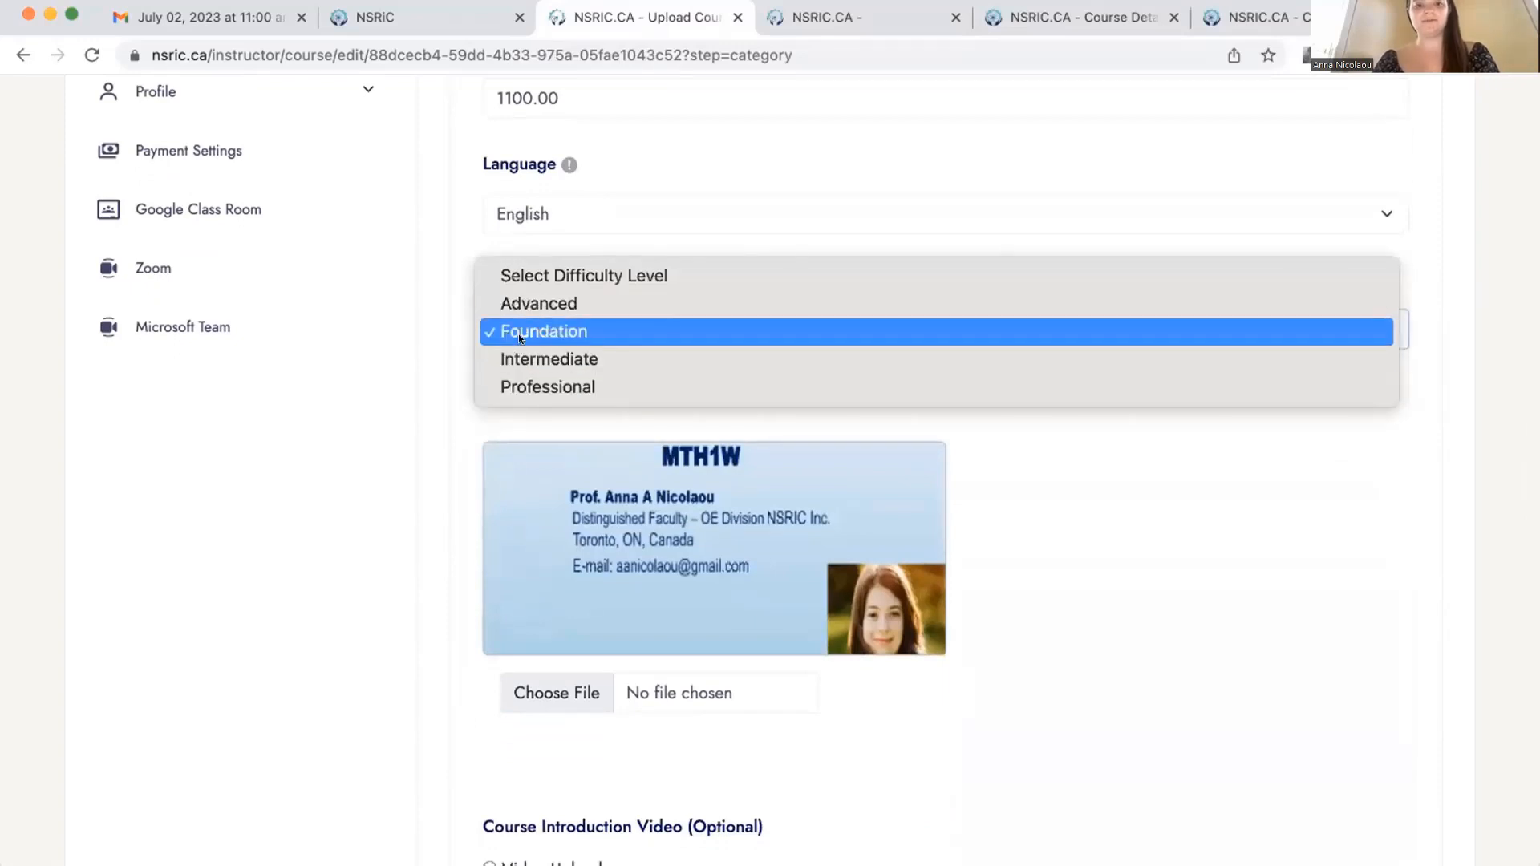
pyautogui.click(519, 332)
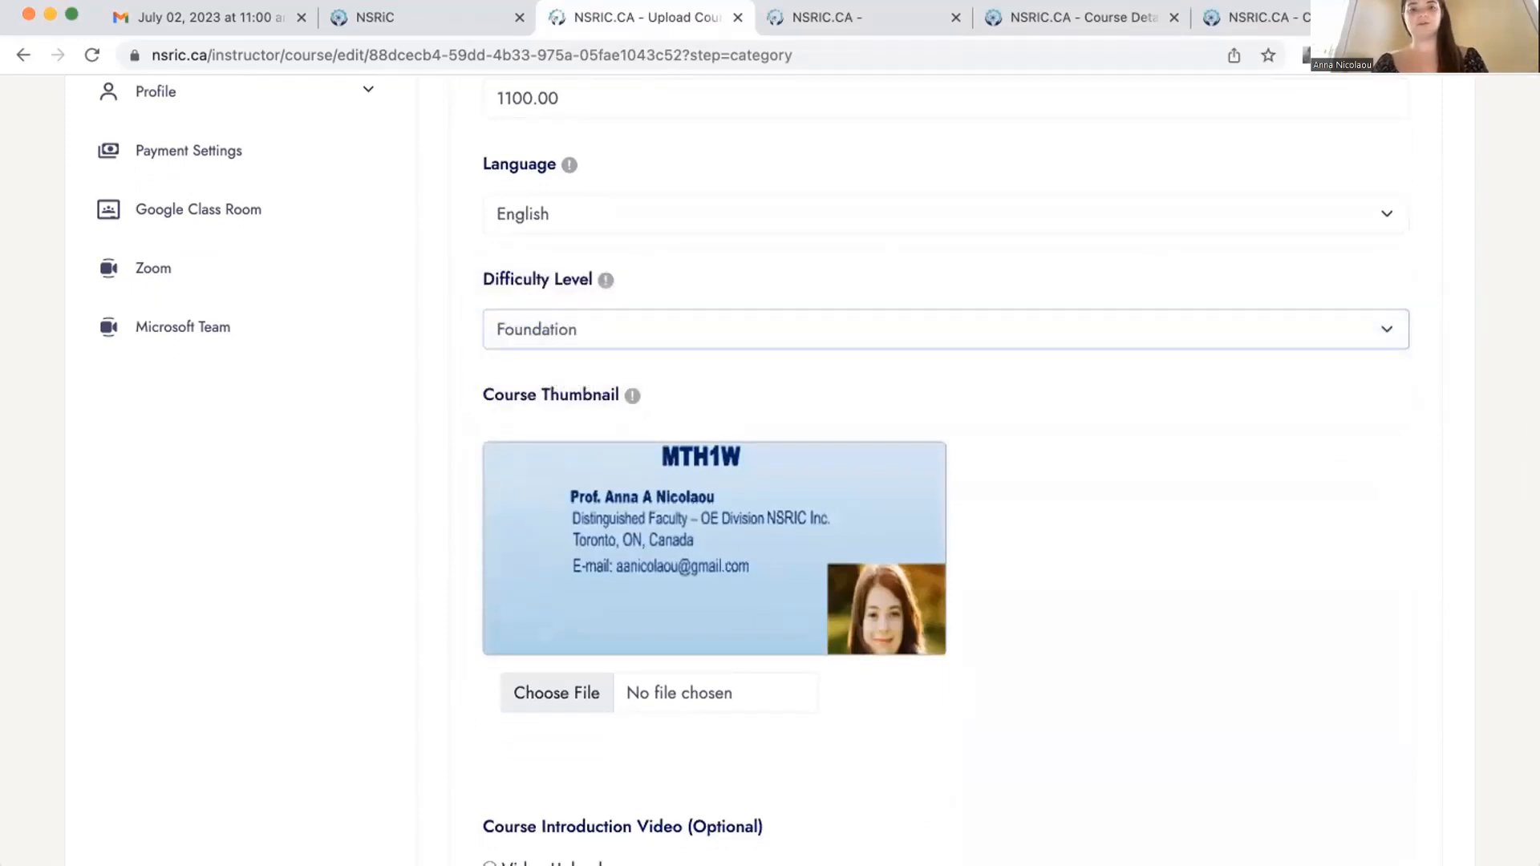
# - Check the list of programs from the Online Course Classification page on the NSRIC site
pyautogui.click(834, 17)
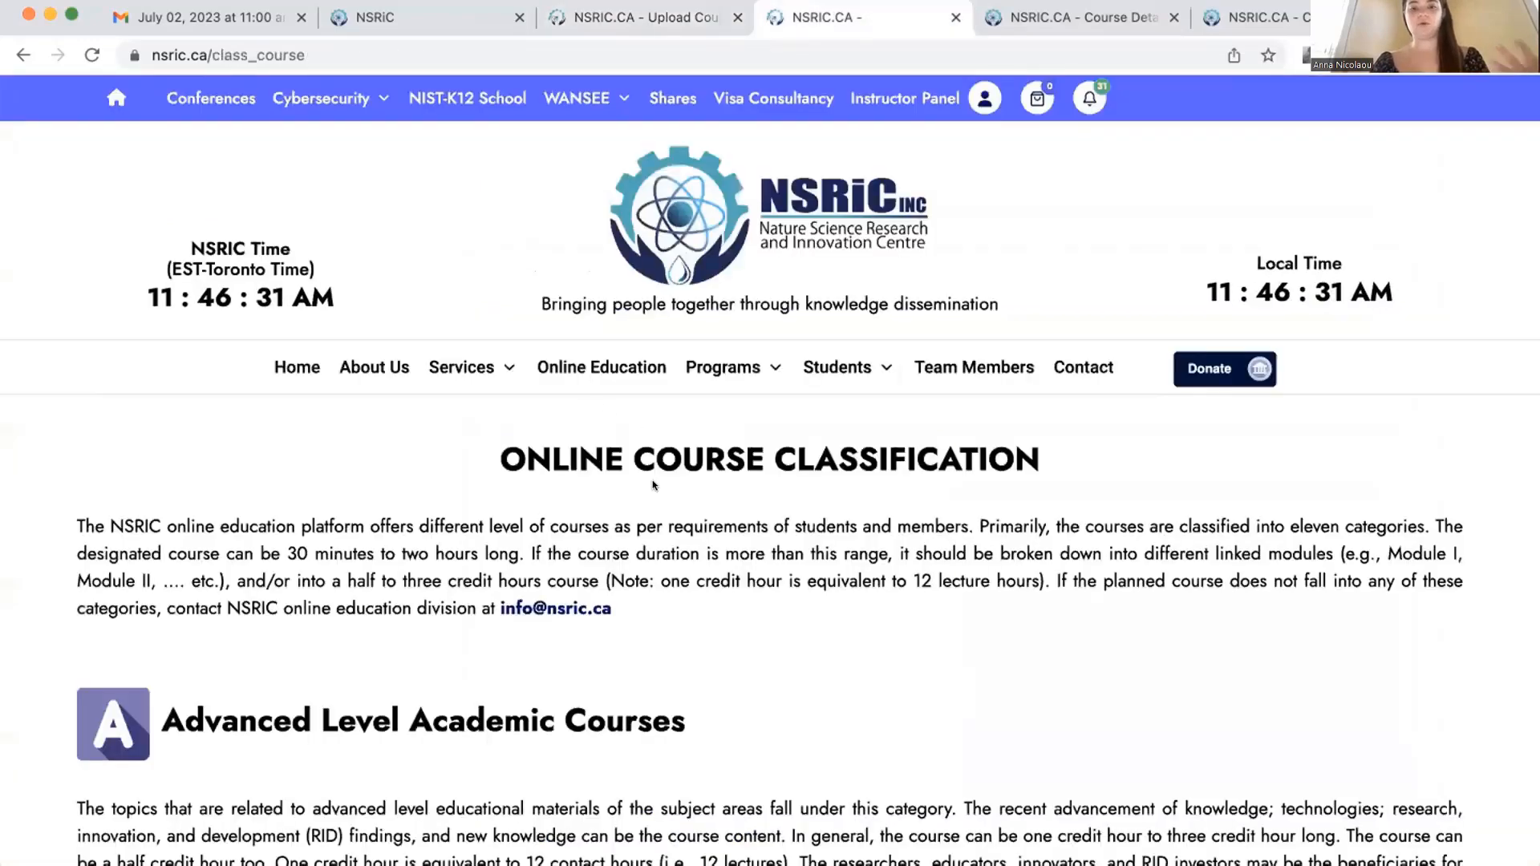
pyautogui.moveTo(698, 363)
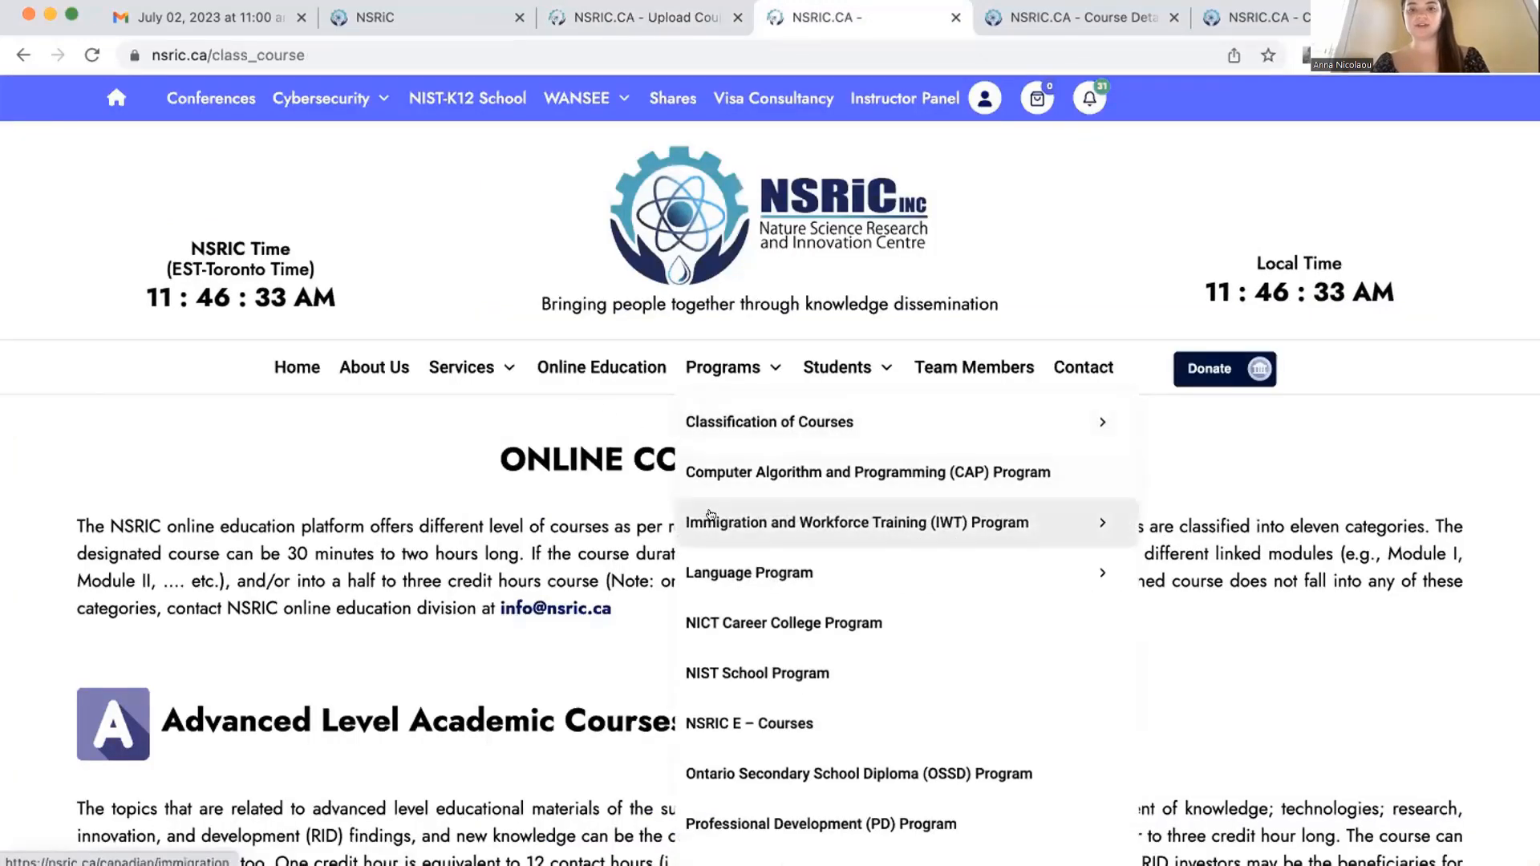
pyautogui.scroll(-2, 705, 481)
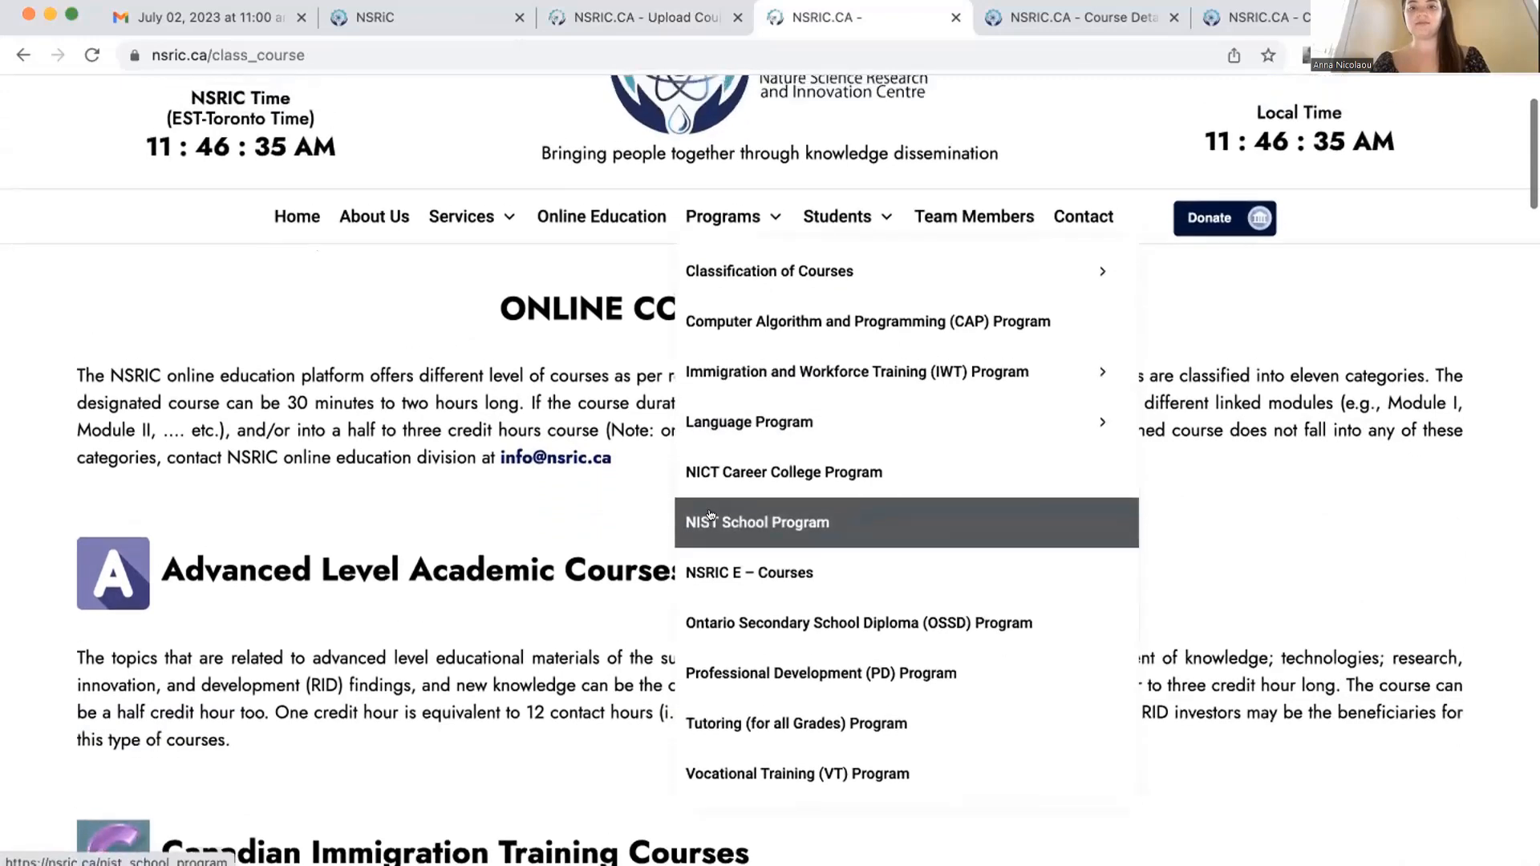
pyautogui.scroll(2, 710, 515)
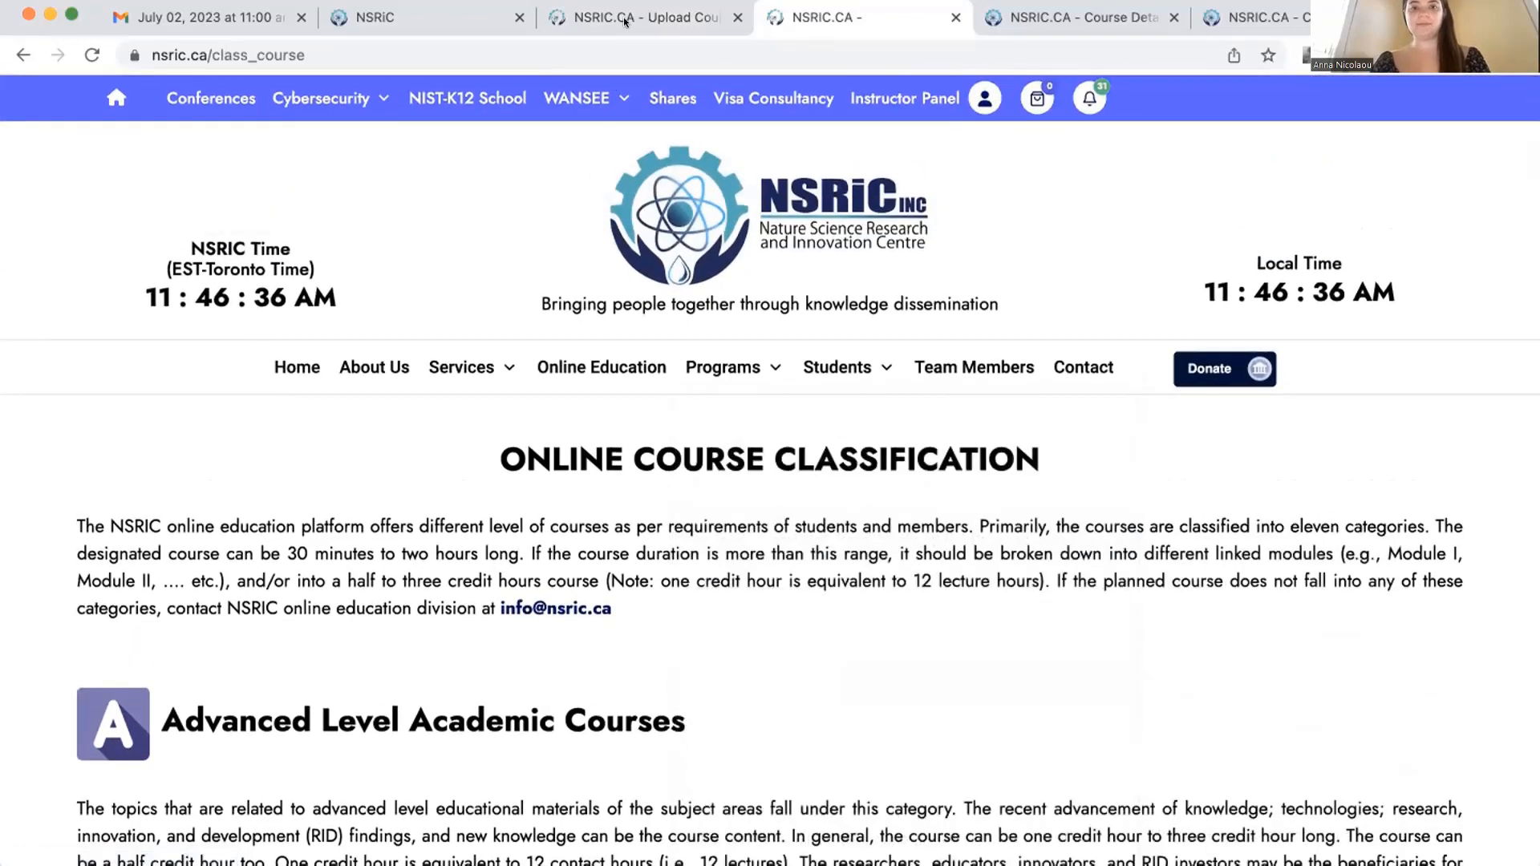
# - Return to the course upload form and choose Foundation again from the difficulty options
pyautogui.click(646, 16)
pyautogui.click(575, 329)
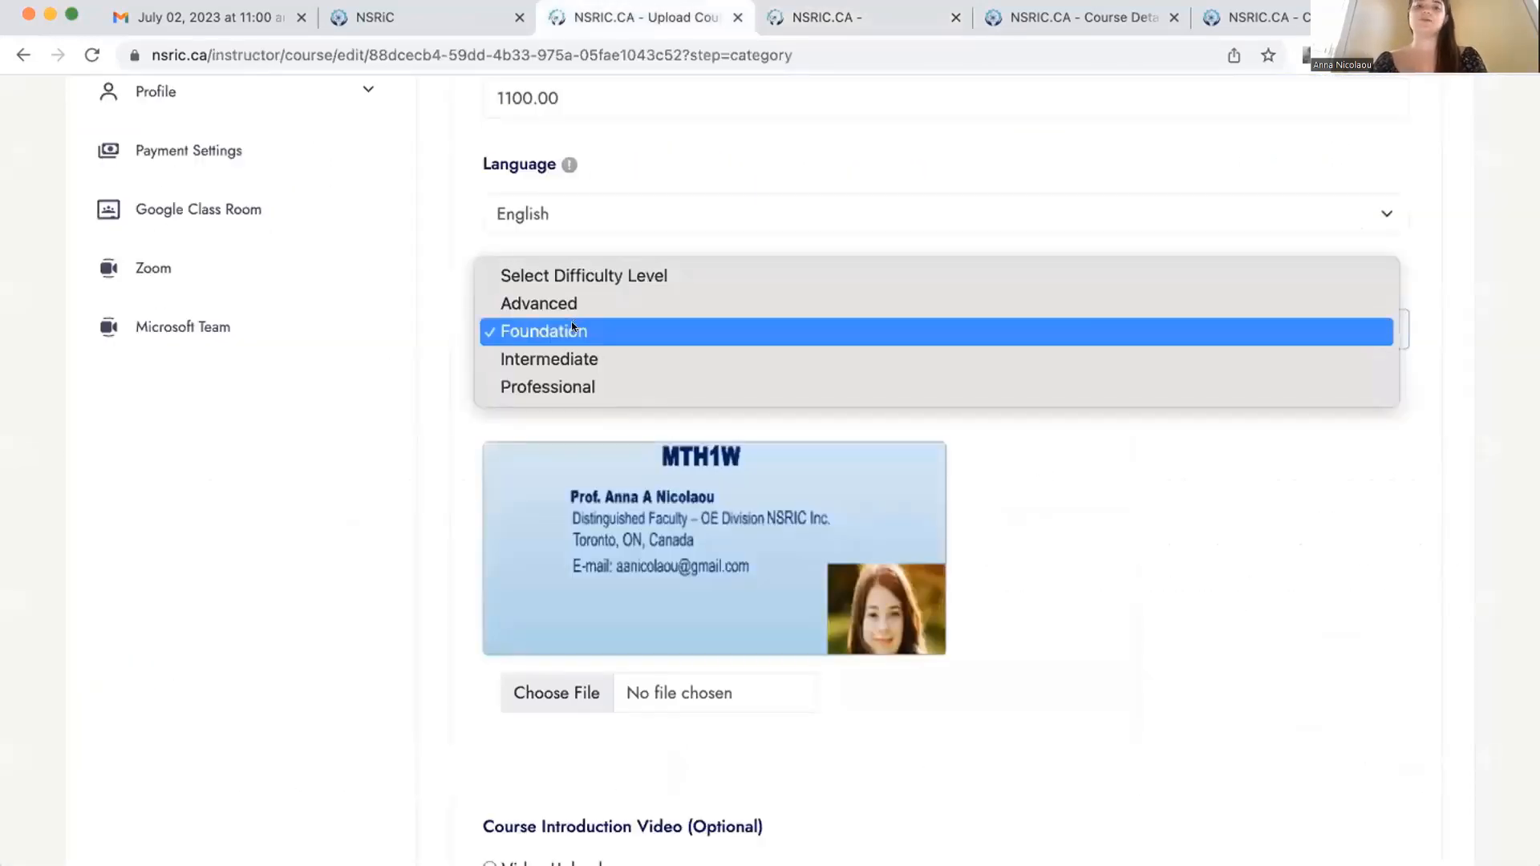
pyautogui.click(571, 324)
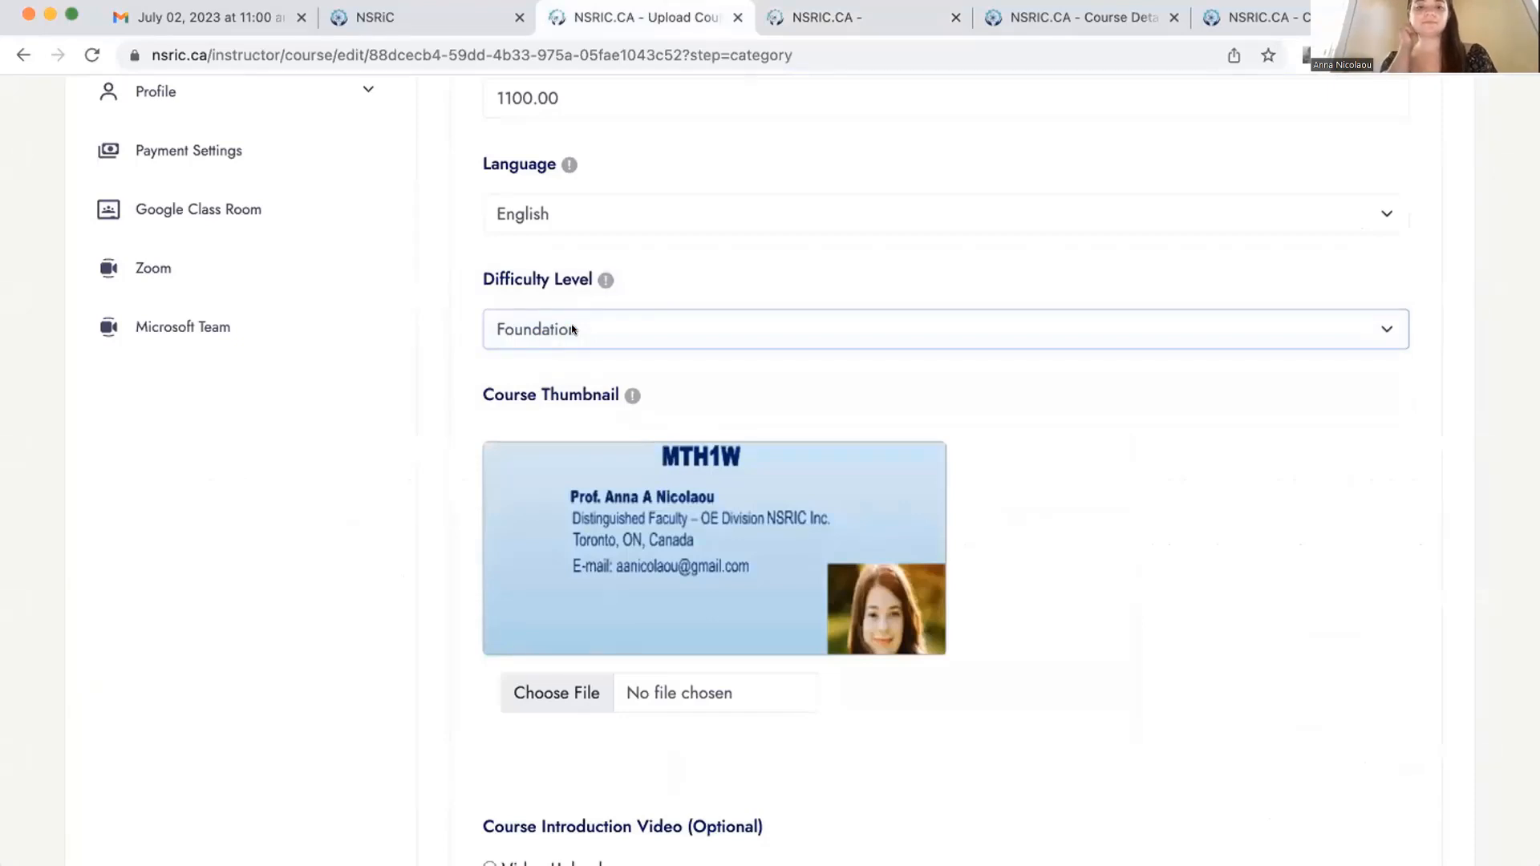
# - Review the Course Thumbnail and Course Introduction Video sections, and play the embedded introduction video
pyautogui.scroll(-3, 687, 560)
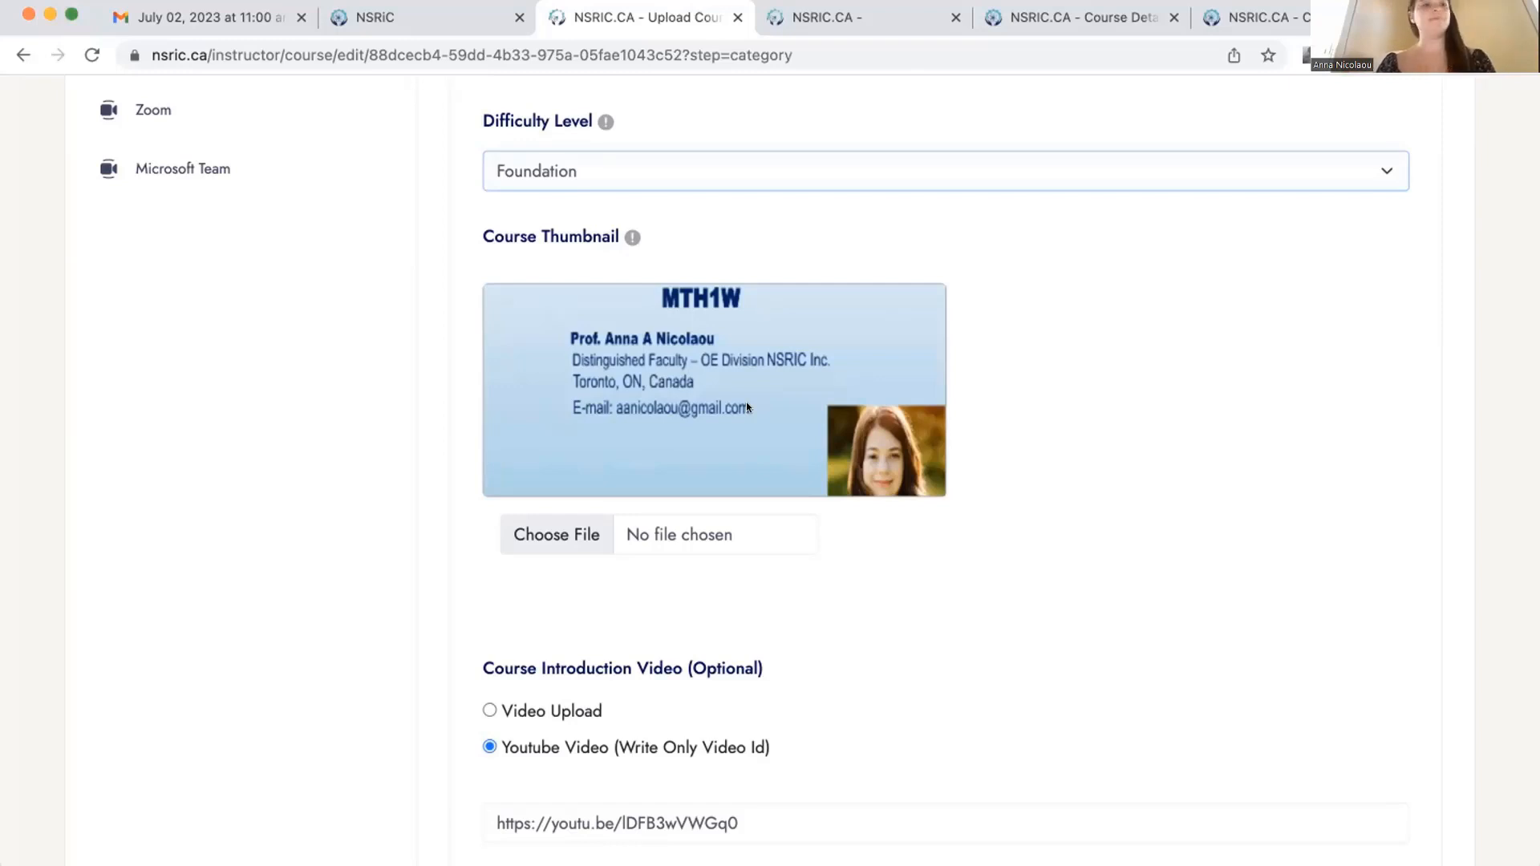
pyautogui.scroll(-6, 746, 407)
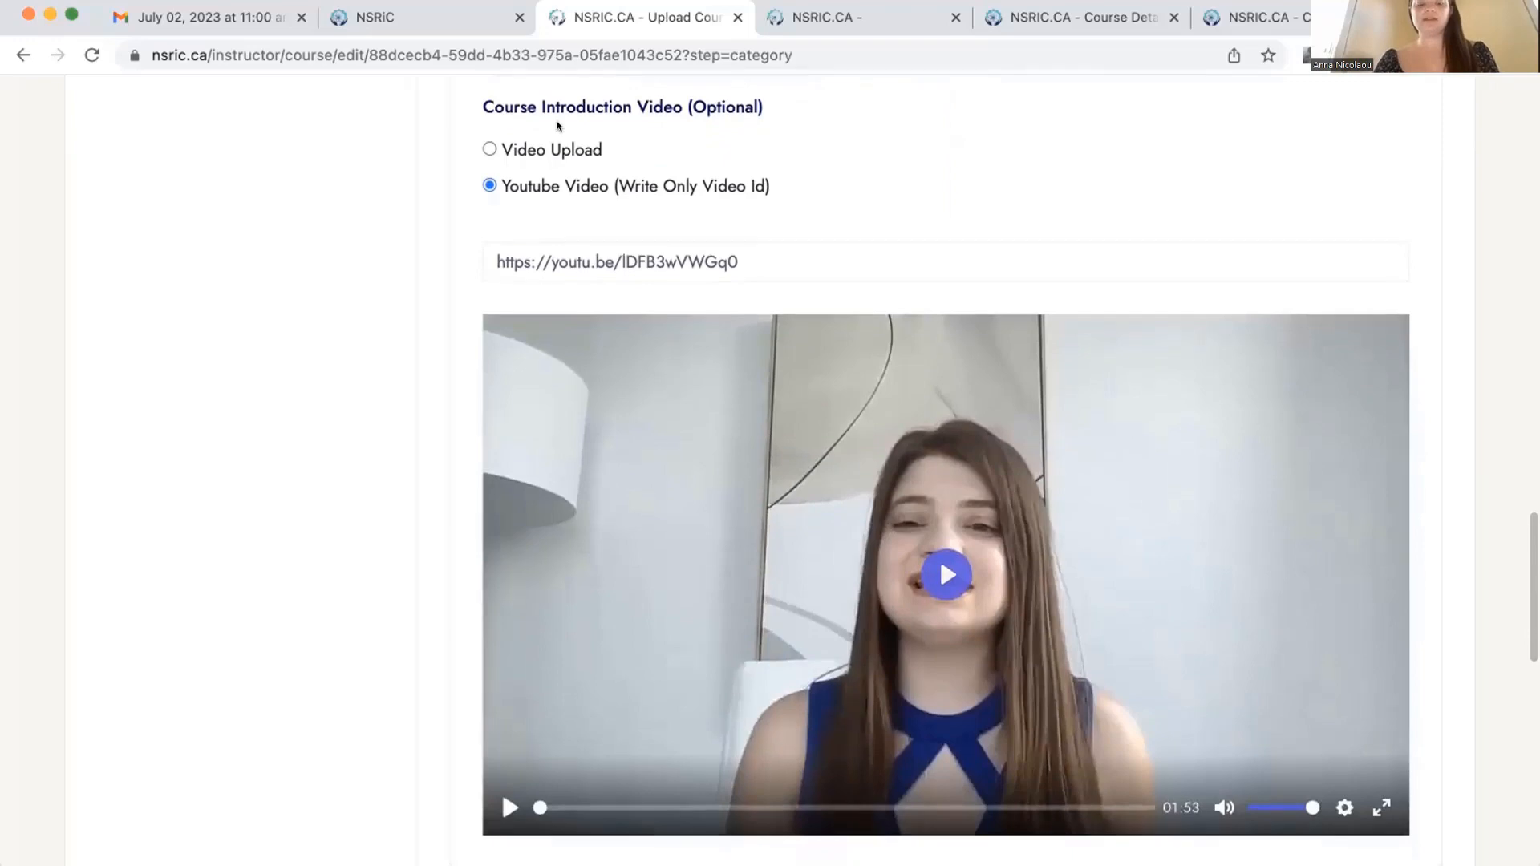
pyautogui.moveTo(514, 107); pyautogui.dragTo(638, 105)
pyautogui.click(586, 106)
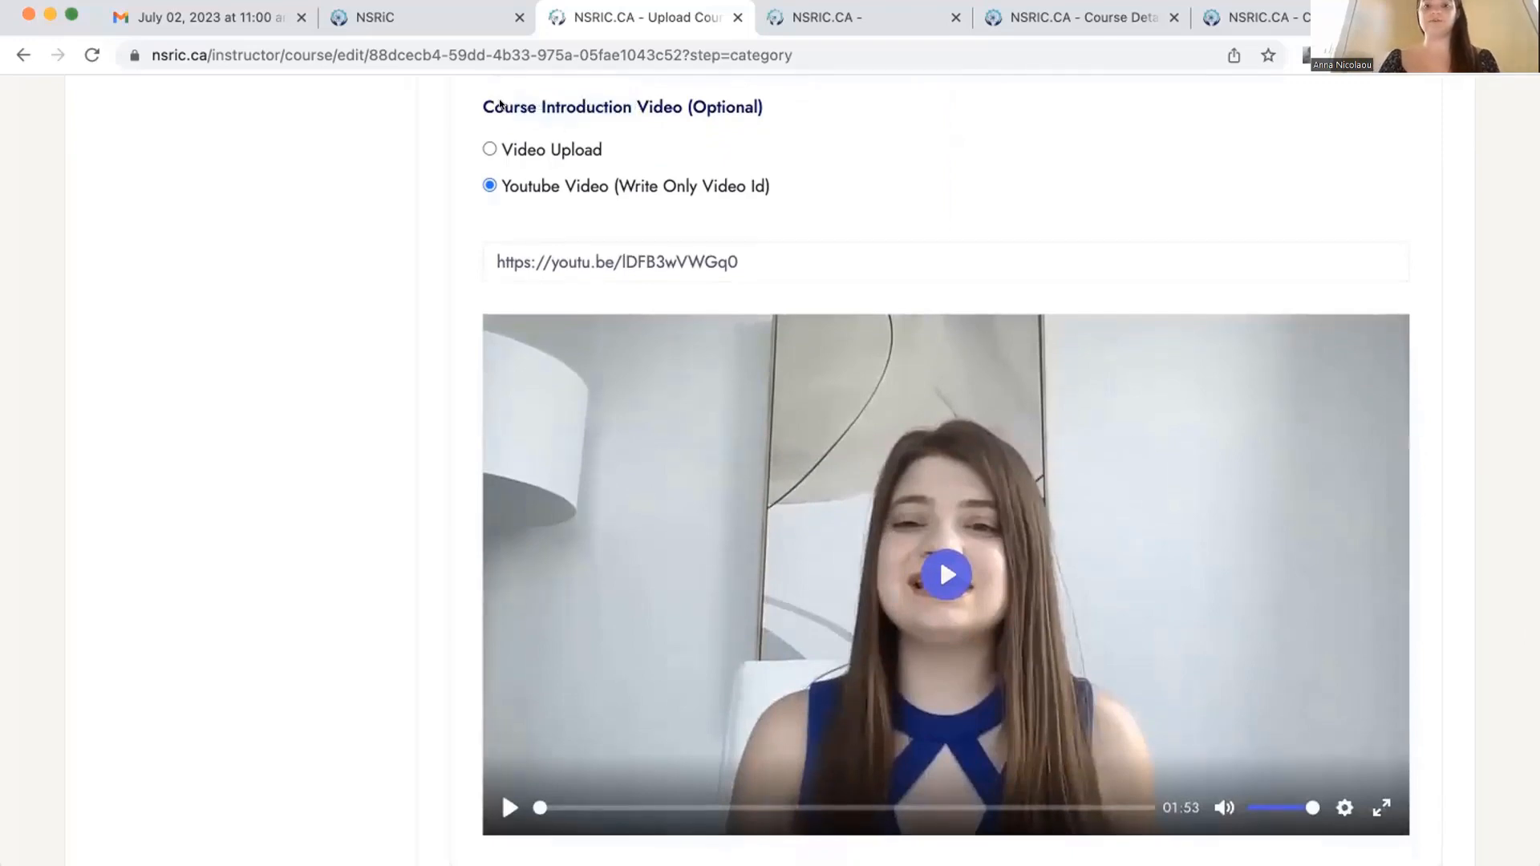
pyautogui.scroll(-1, 913, 585)
pyautogui.click(914, 583)
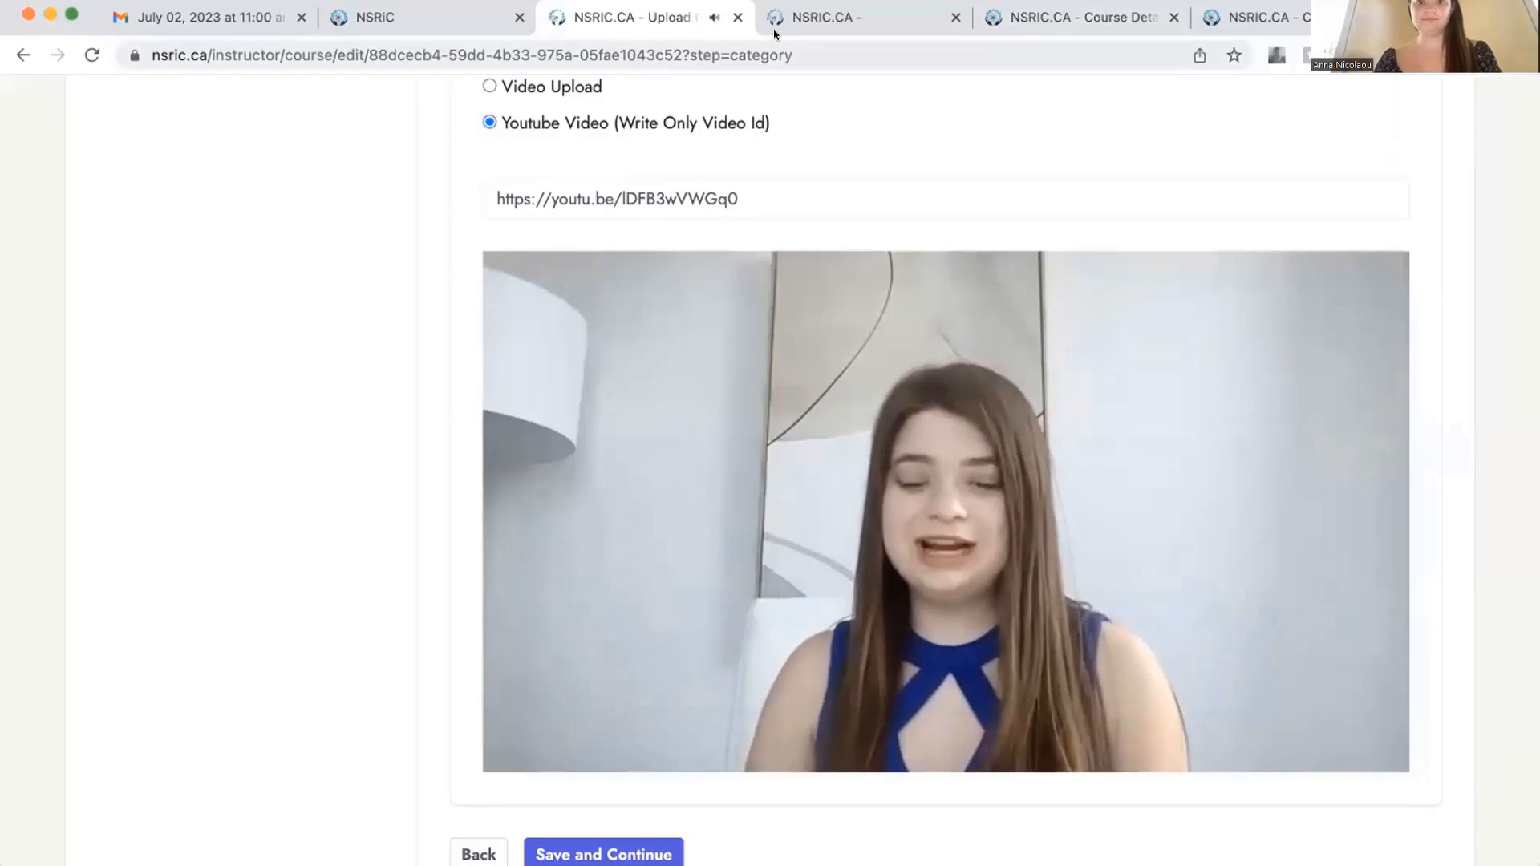
pyautogui.moveTo(670, 616)
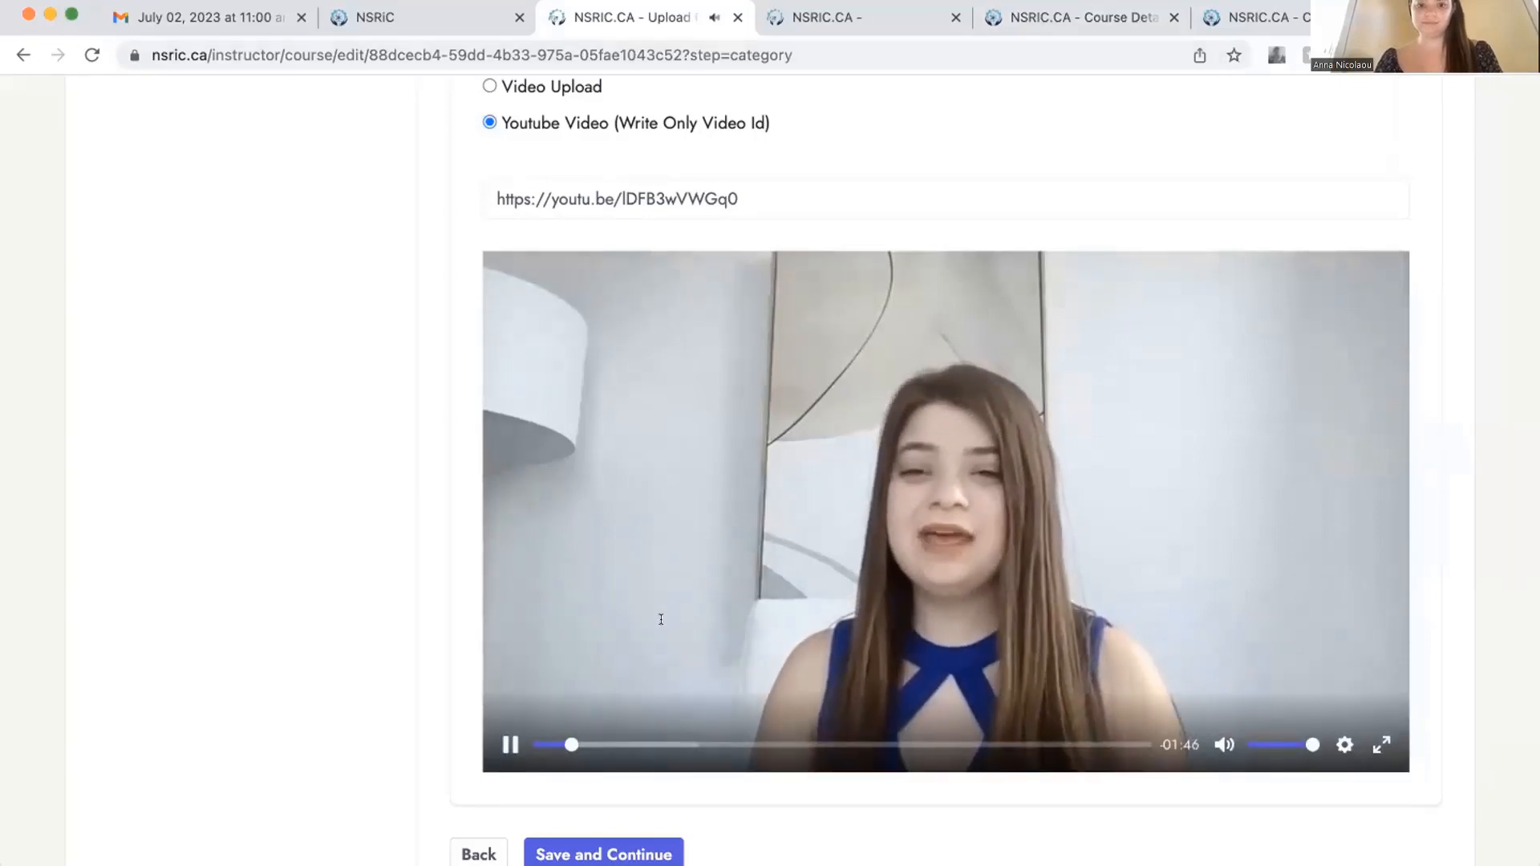
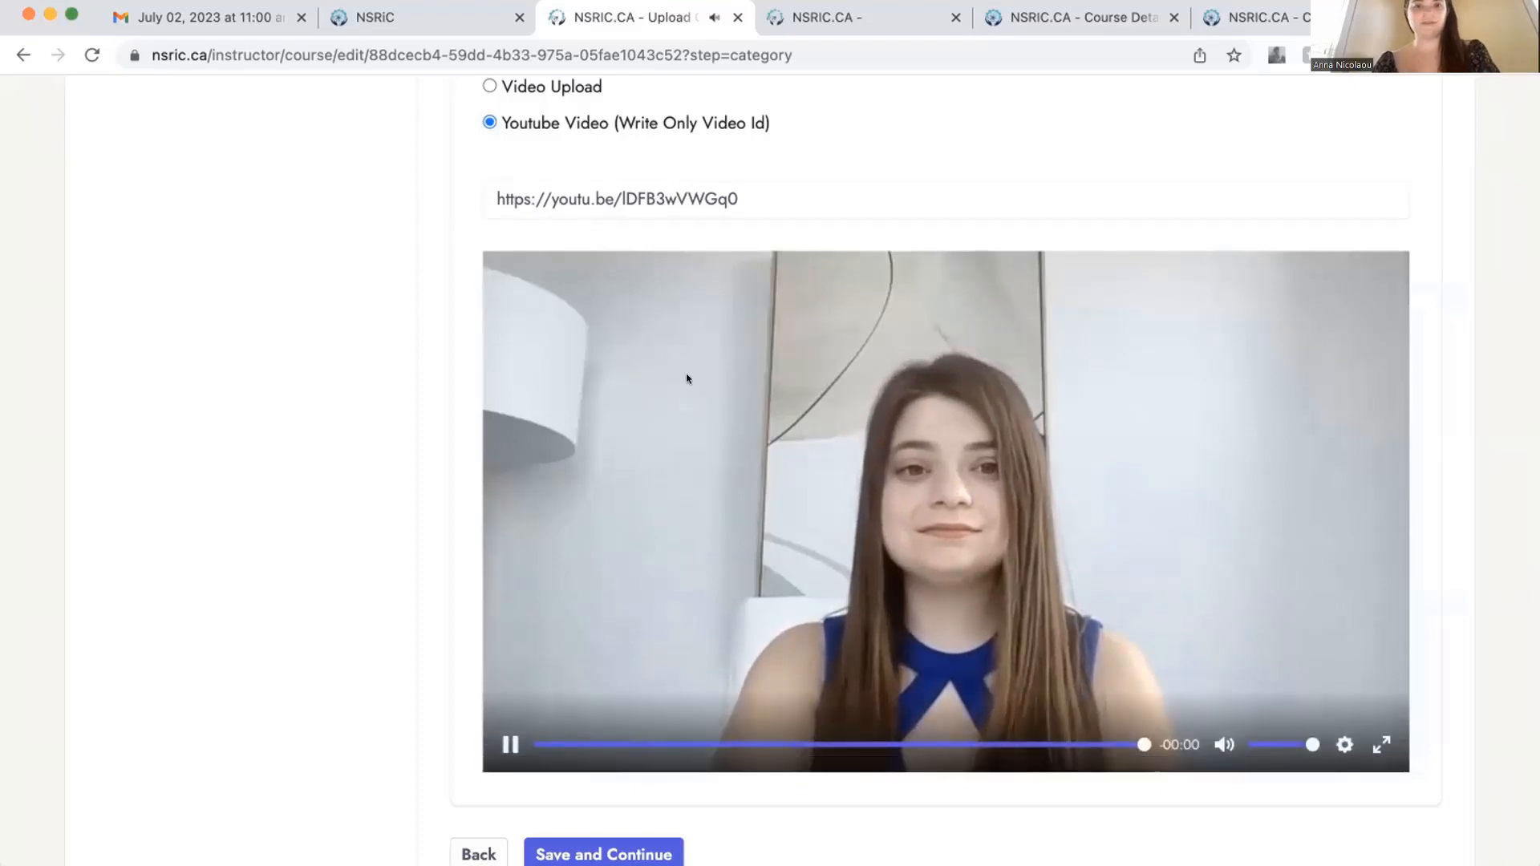
# - Switch to the MTH1W Introduction Video on YouTube and open the full-course link in its description
pyautogui.scroll(2, 926, 421)
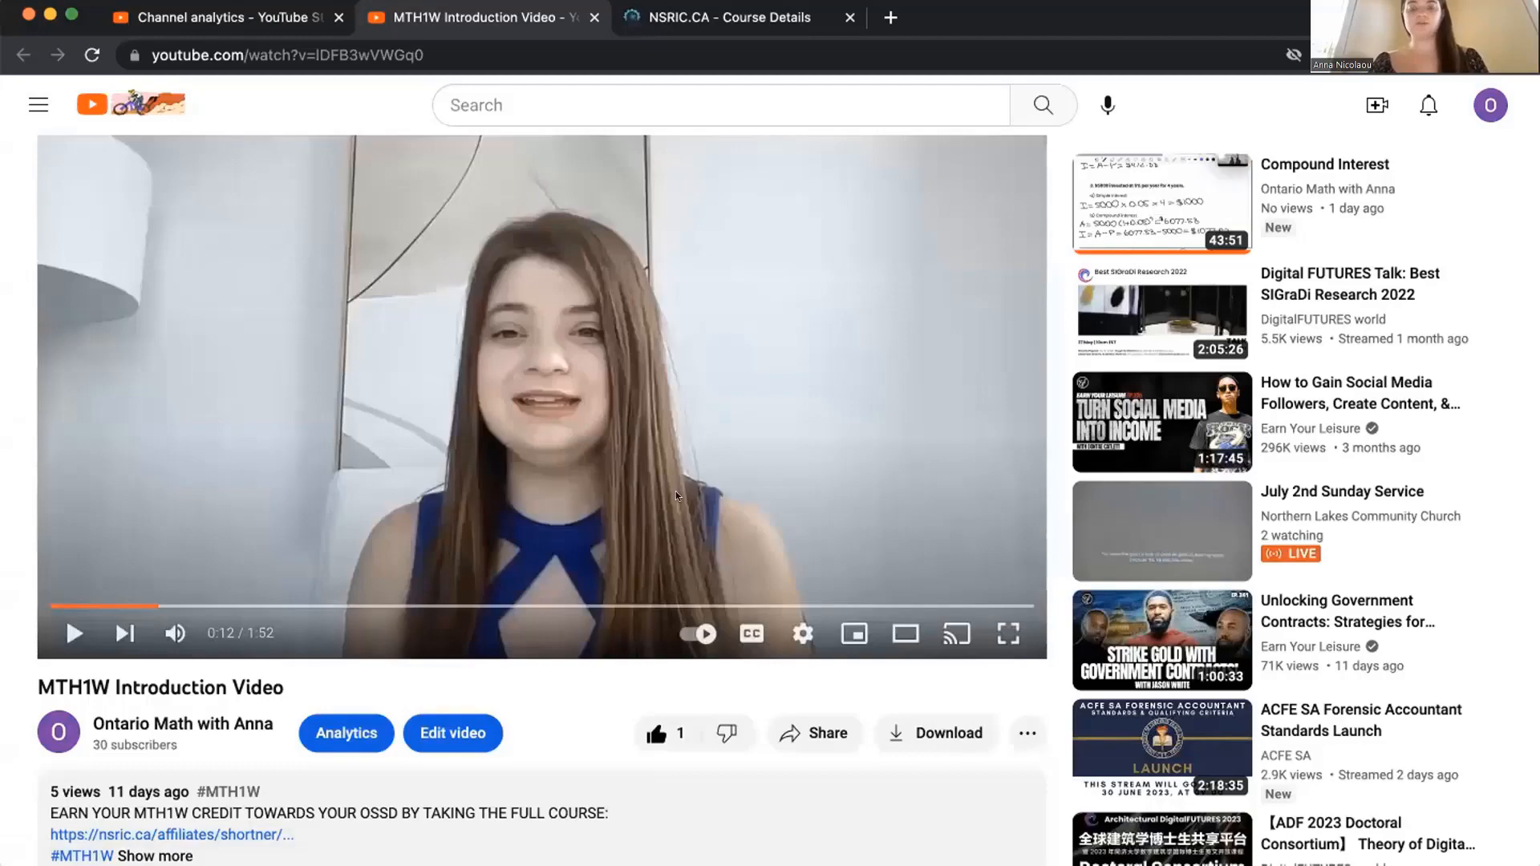
pyautogui.scroll(-3, 498, 476)
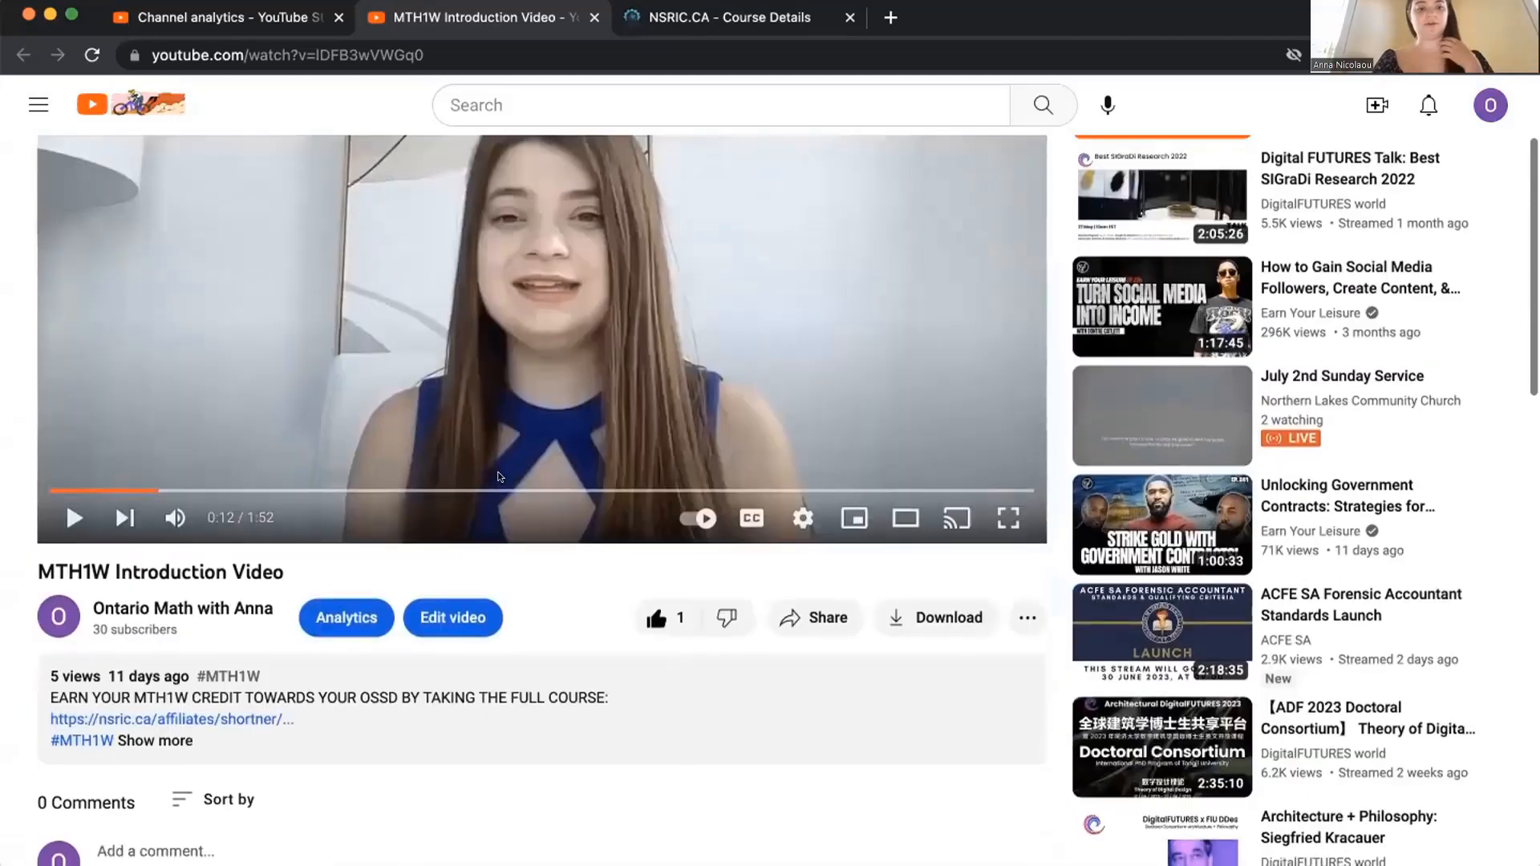
pyautogui.scroll(3, 594, 434)
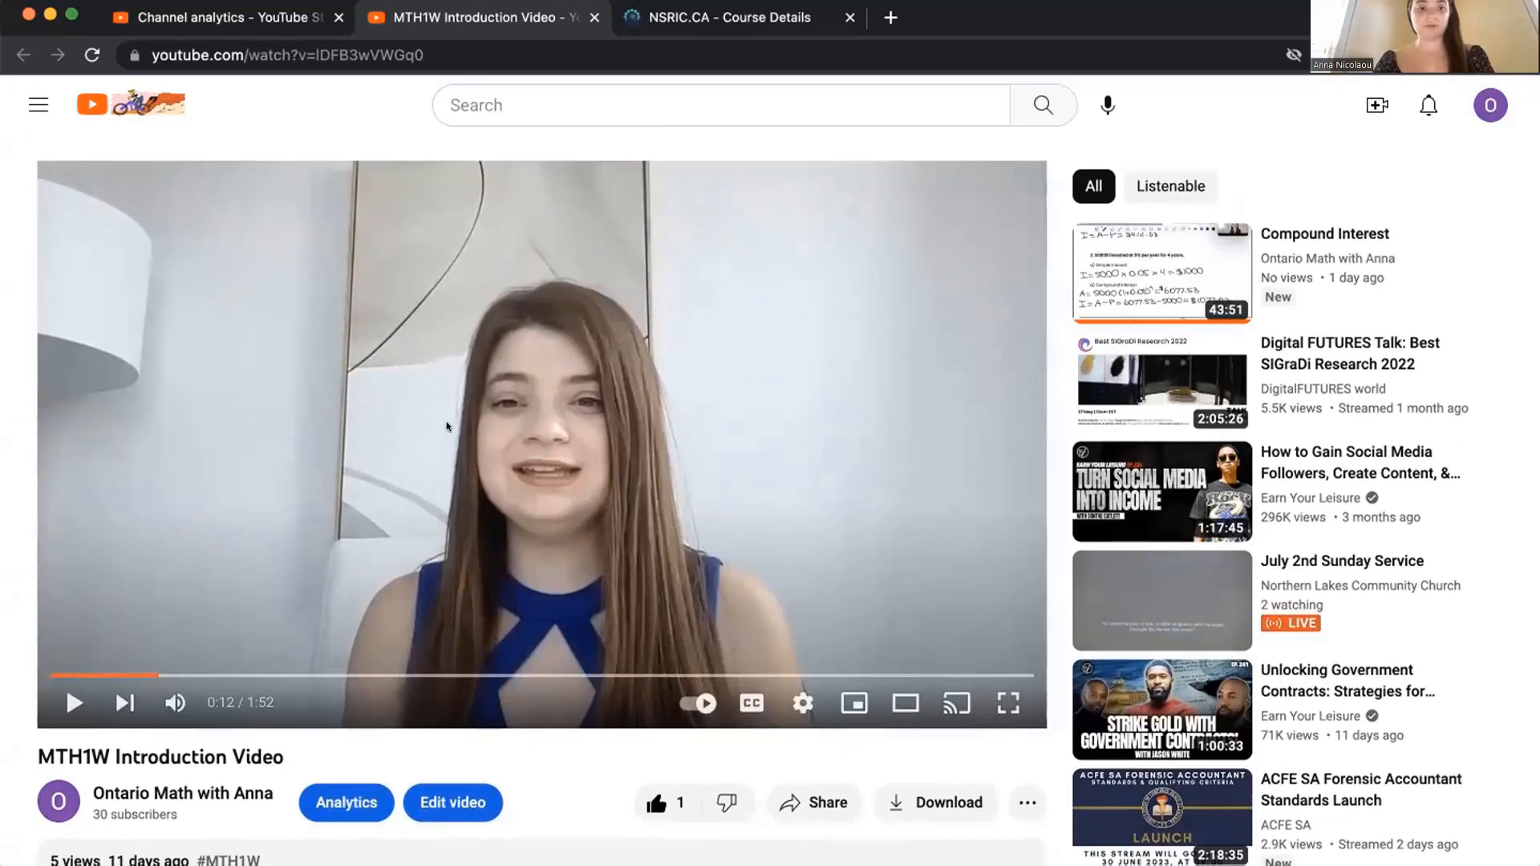
pyautogui.scroll(-2, 446, 429)
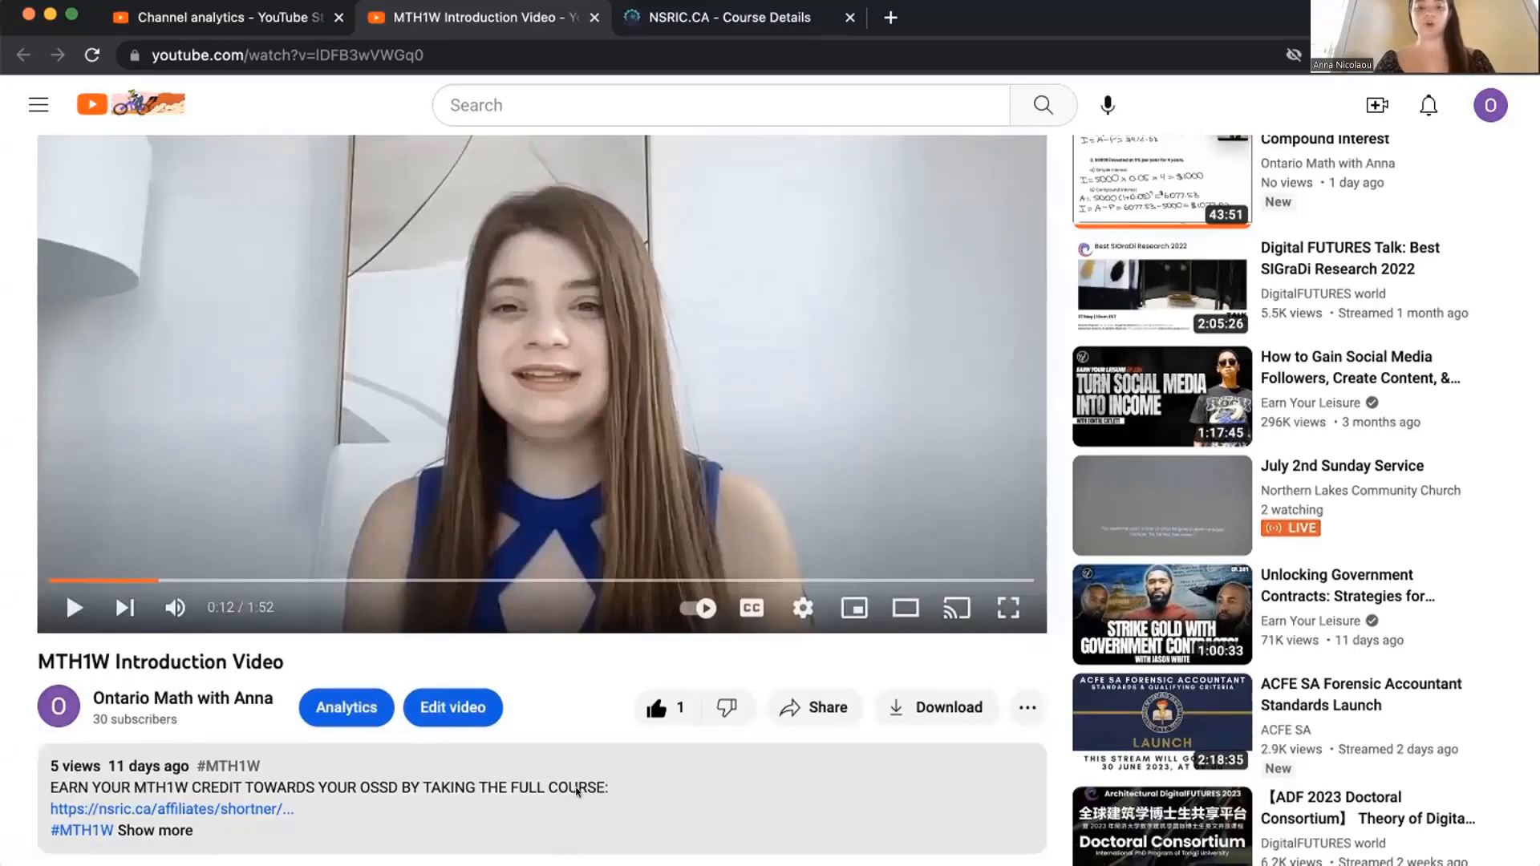
pyautogui.click(143, 806)
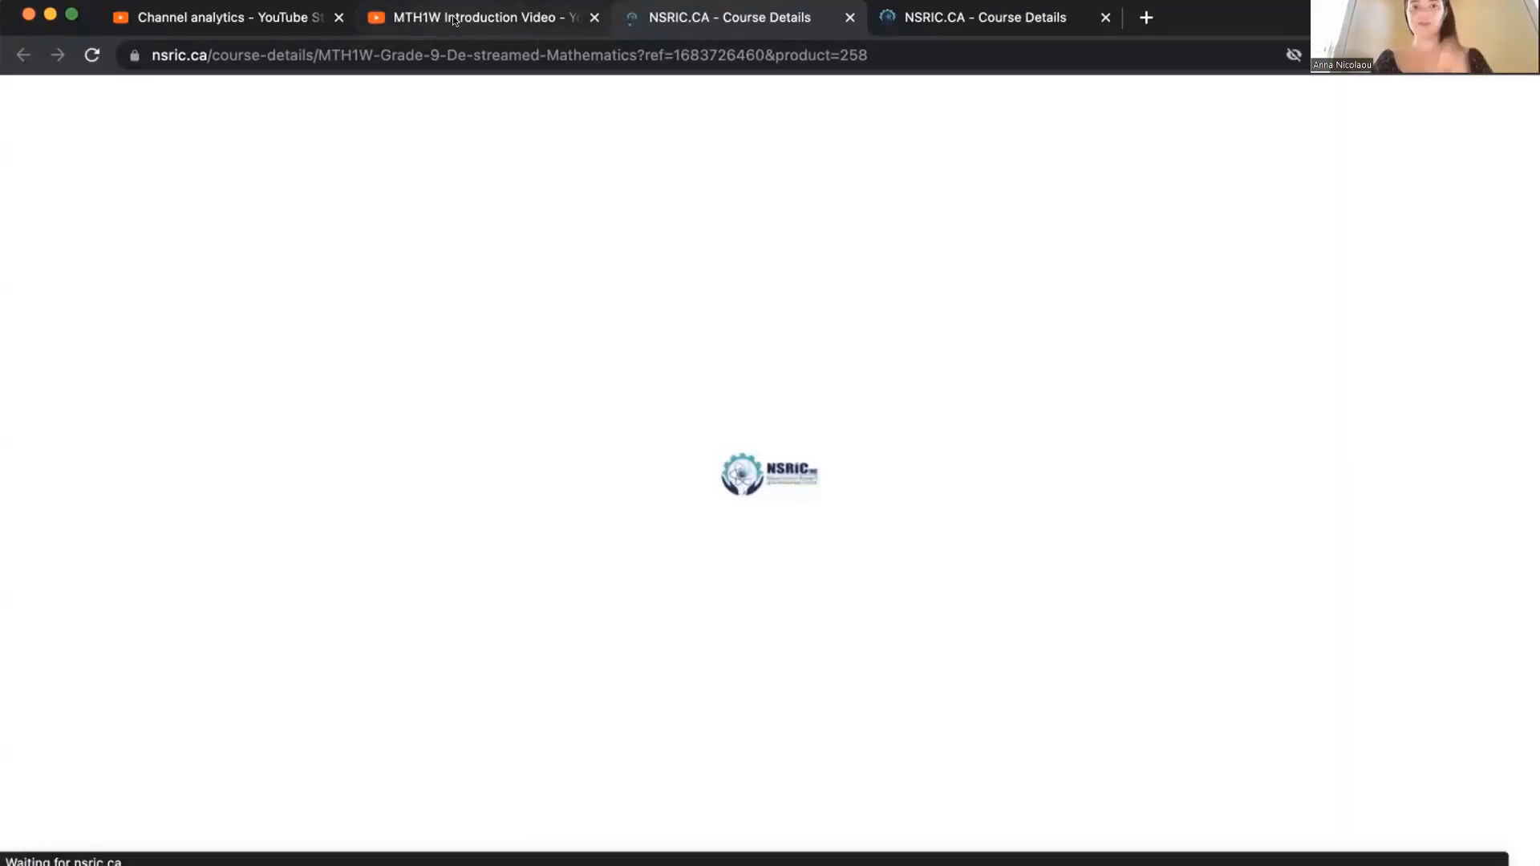
# - Review the introduction video's description alongside the linked MTH1W course details page, and return to the video
pyautogui.click(455, 20)
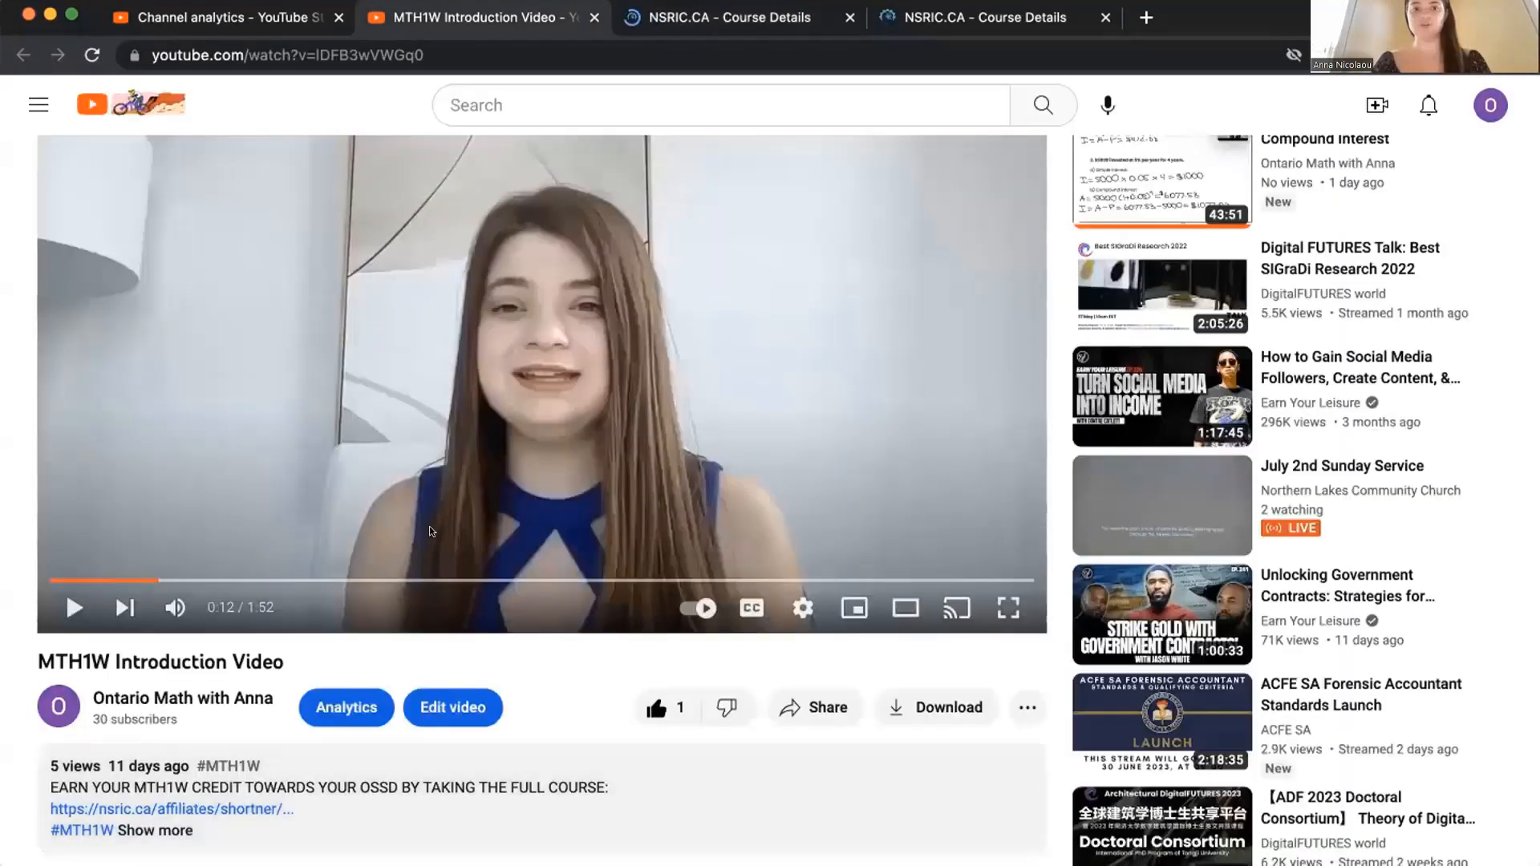
pyautogui.scroll(-2, 131, 802)
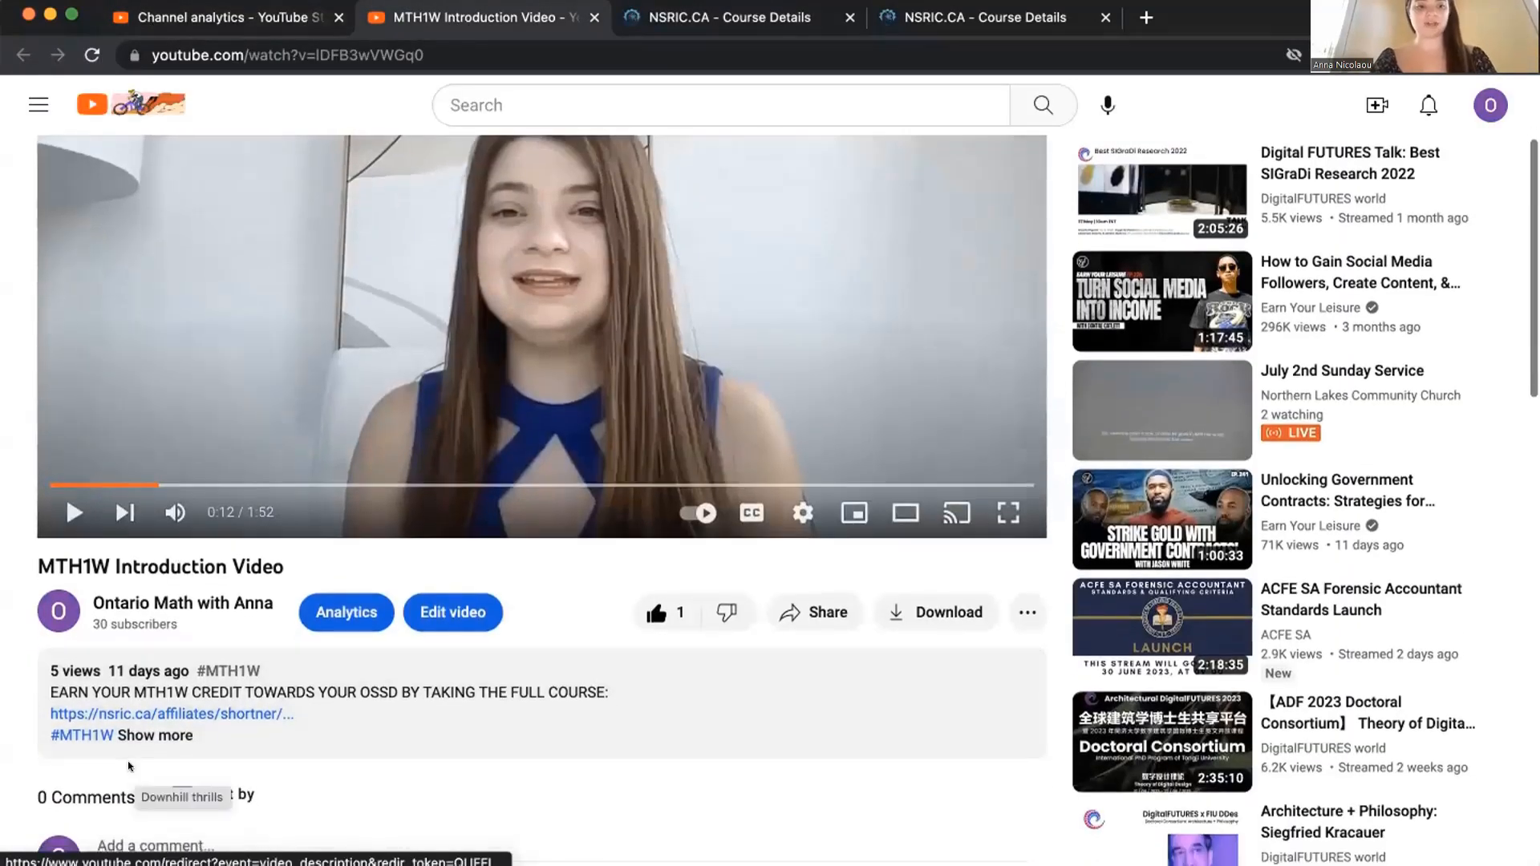
pyautogui.click(131, 733)
pyautogui.click(95, 777)
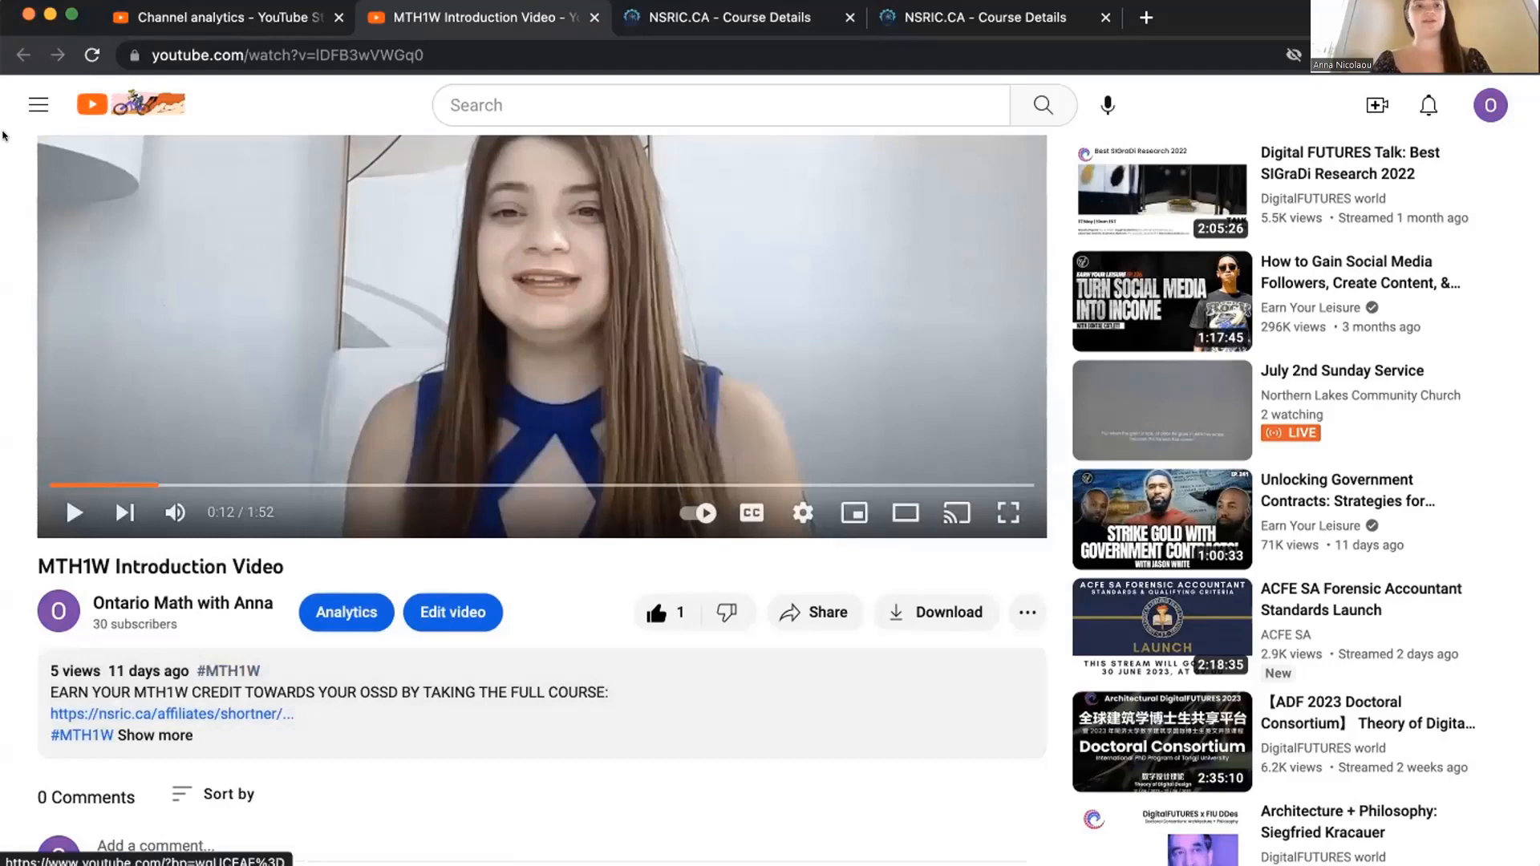
pyautogui.click(729, 18)
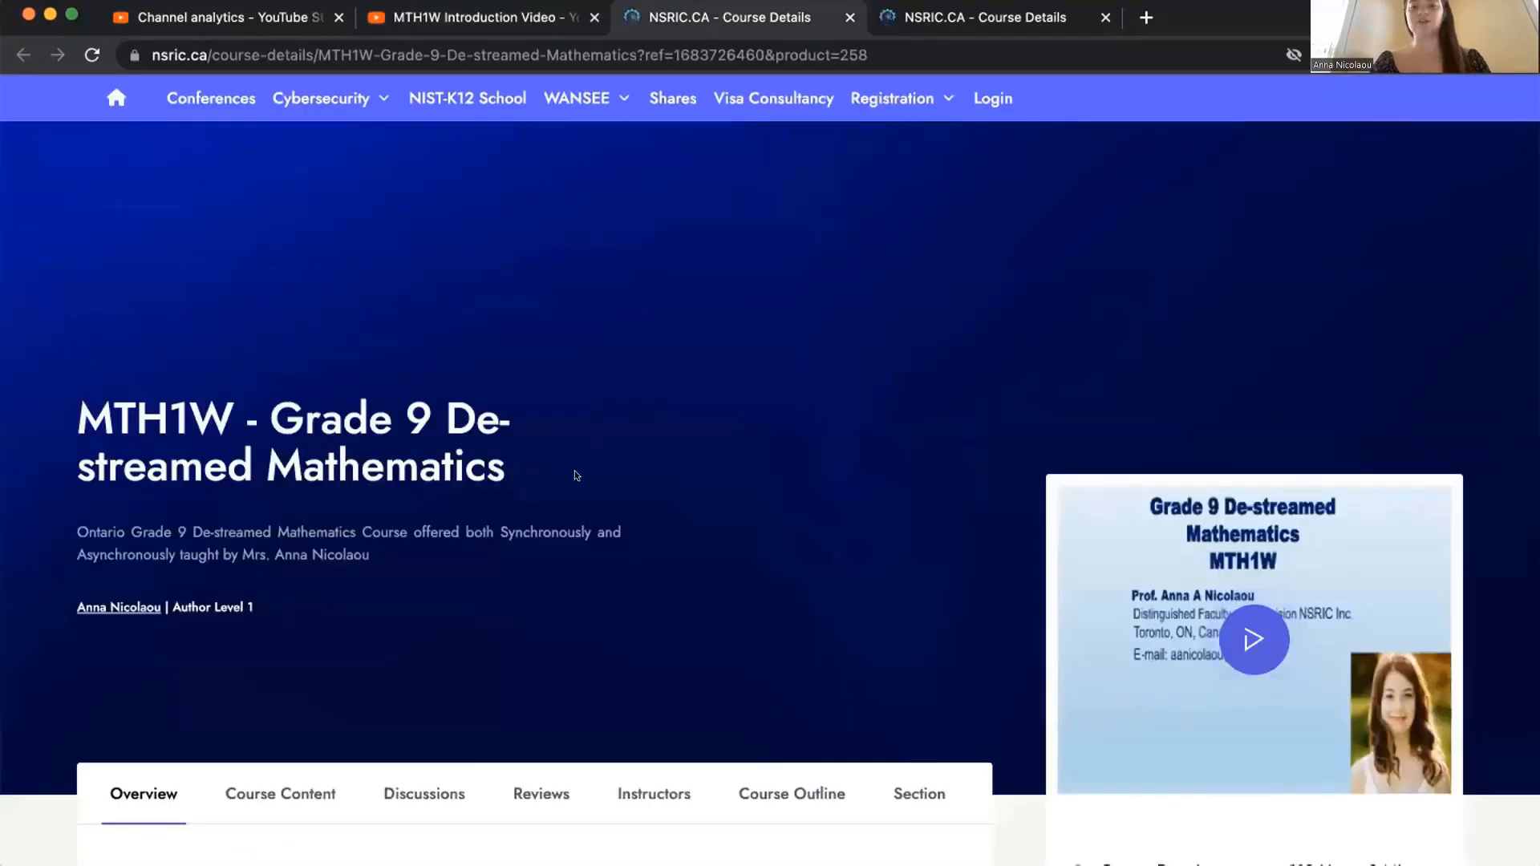
pyautogui.click(465, 17)
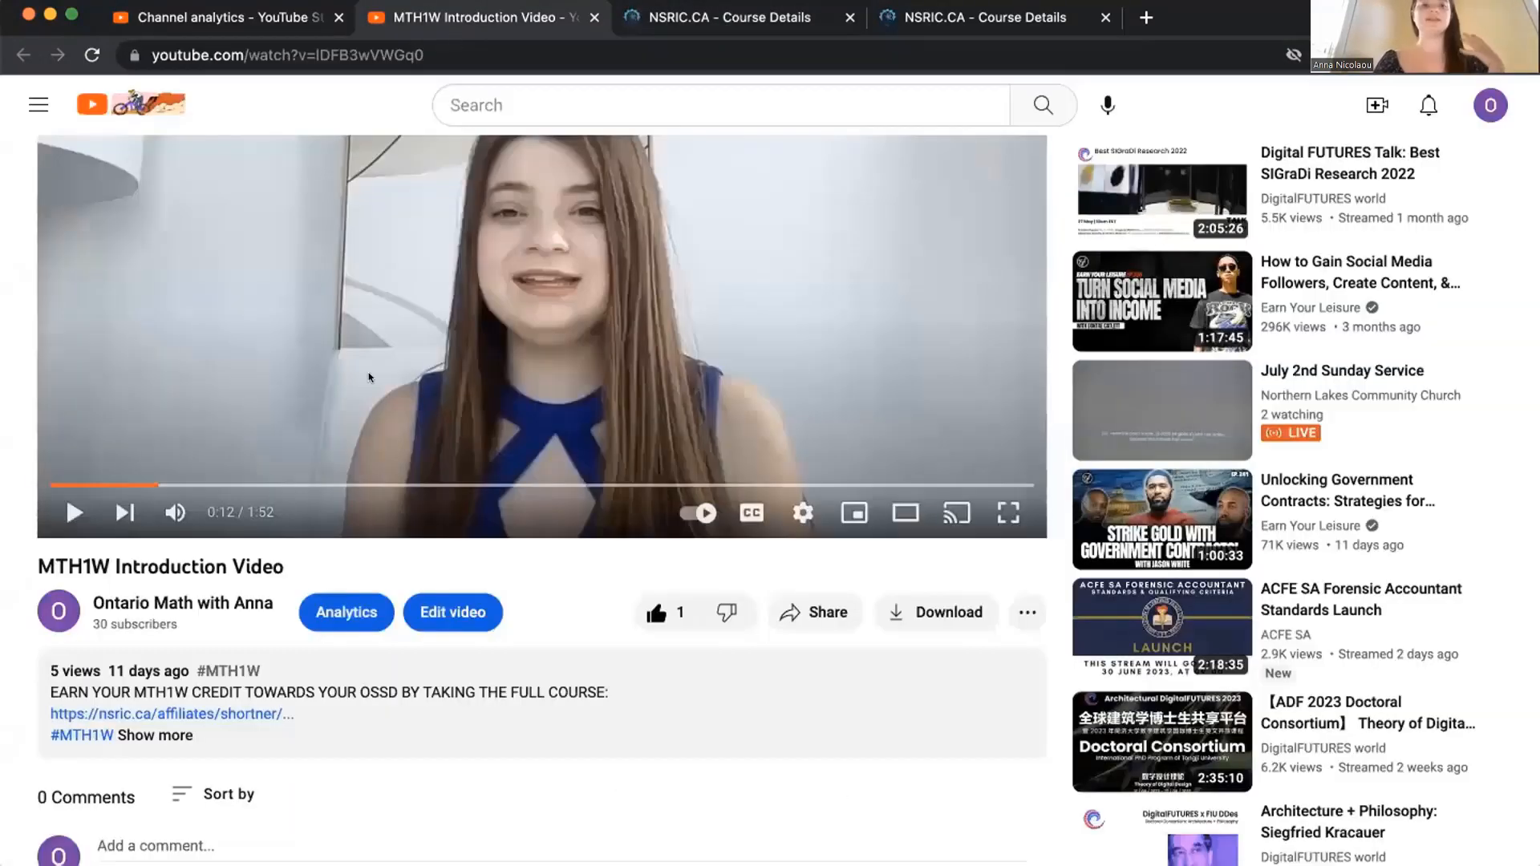
# - Open the channel's content list in YouTube Studio and go to its first page of videos
pyautogui.click(144, 22)
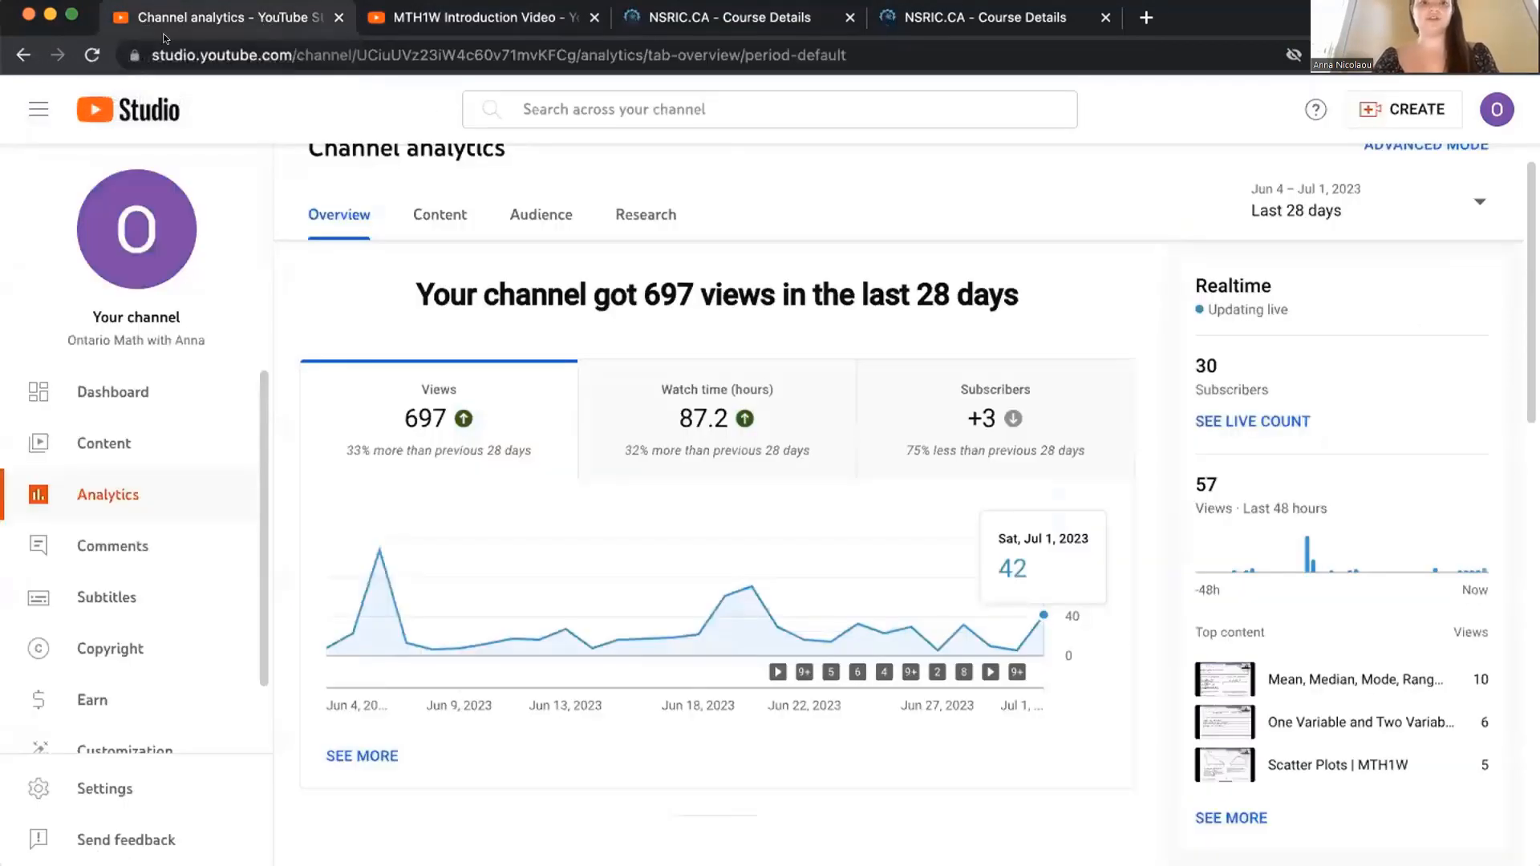
pyautogui.click(149, 441)
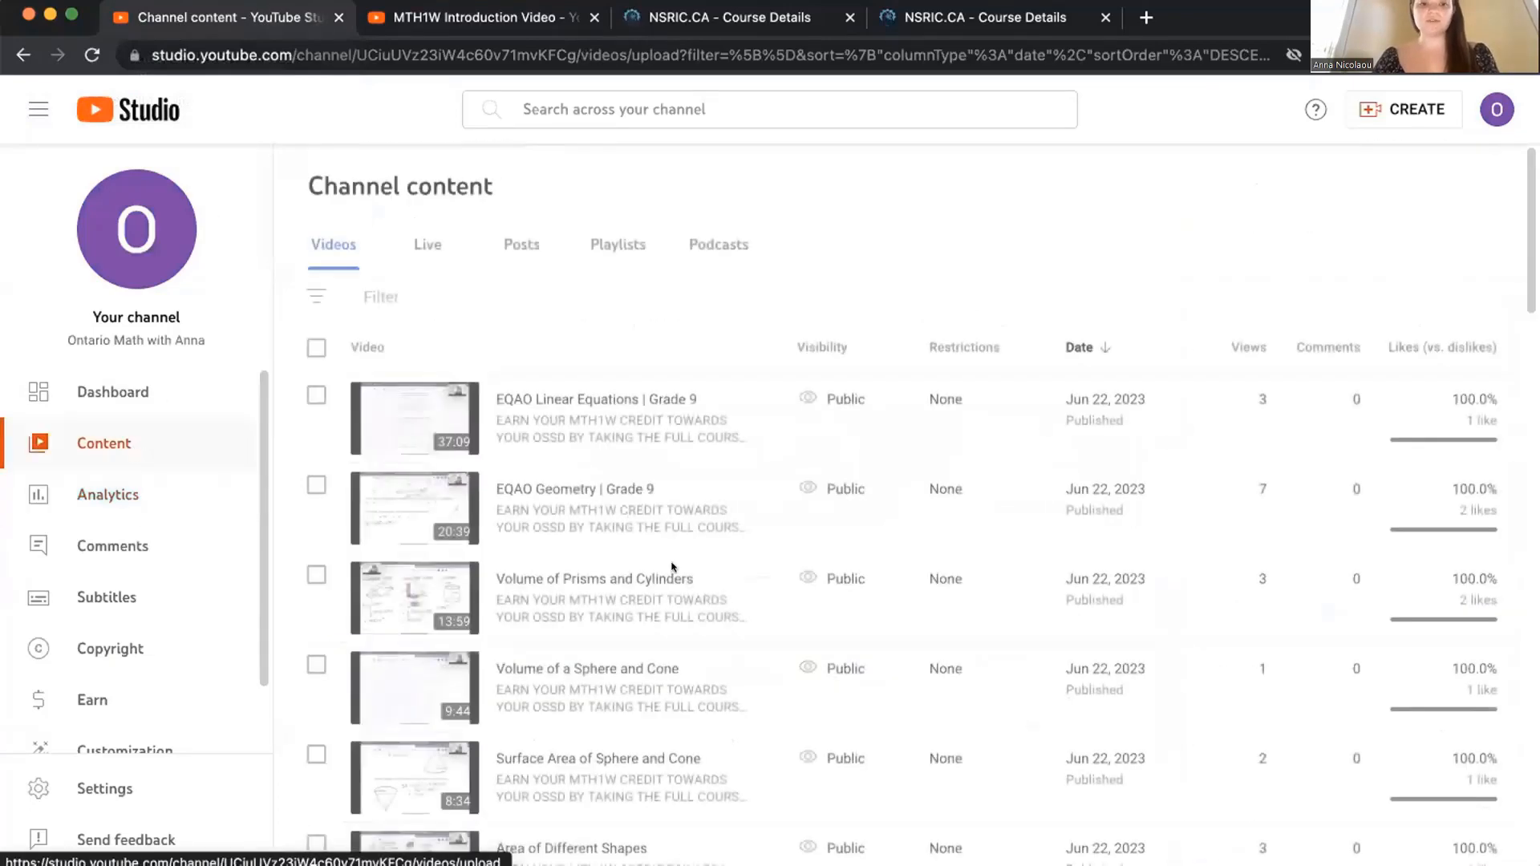
pyautogui.scroll(-20, 1203, 735)
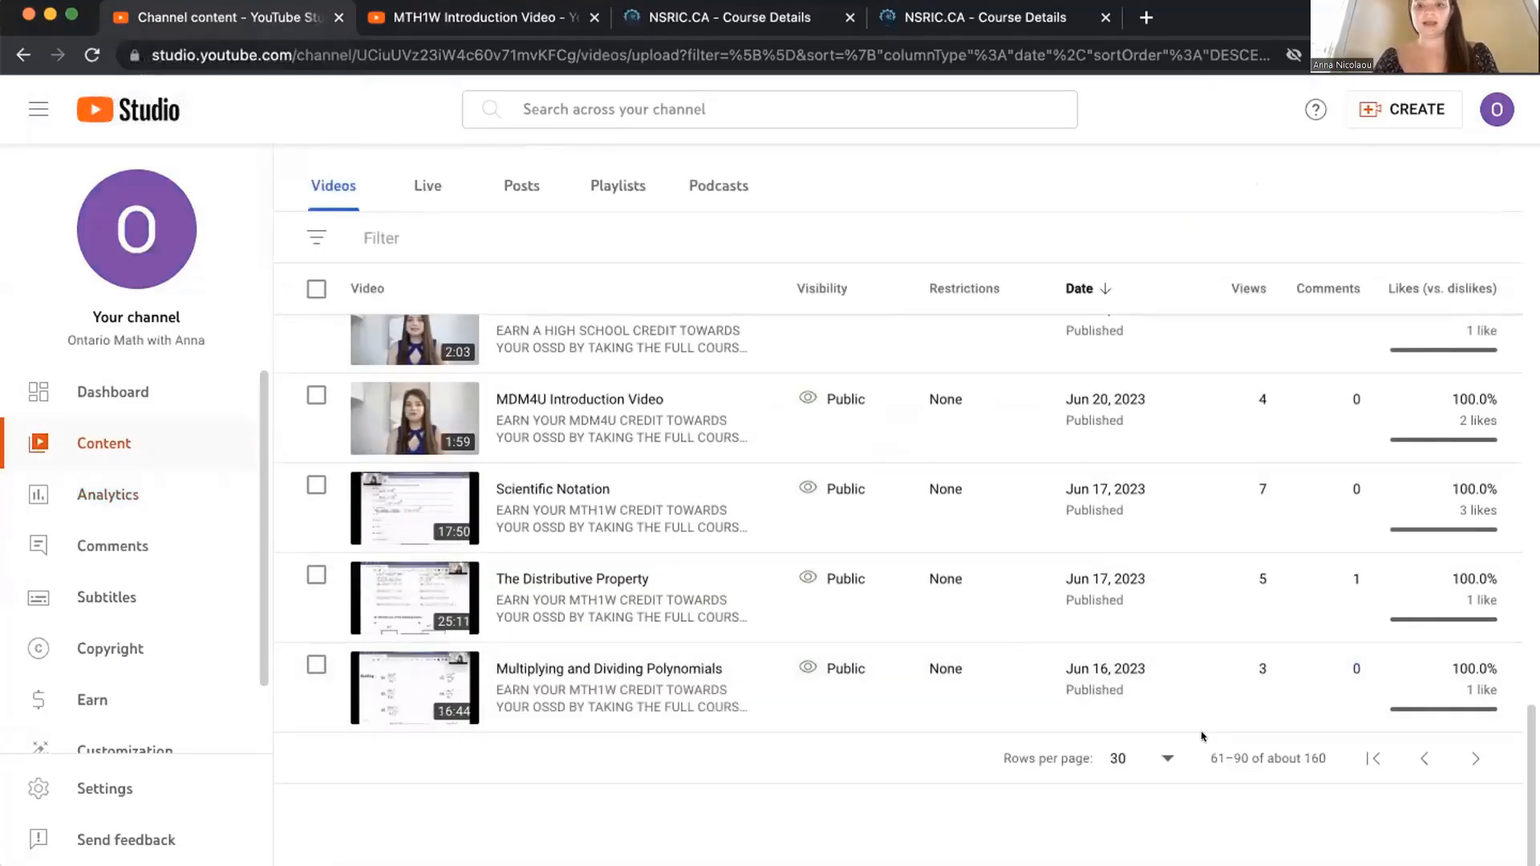
pyautogui.click(1374, 758)
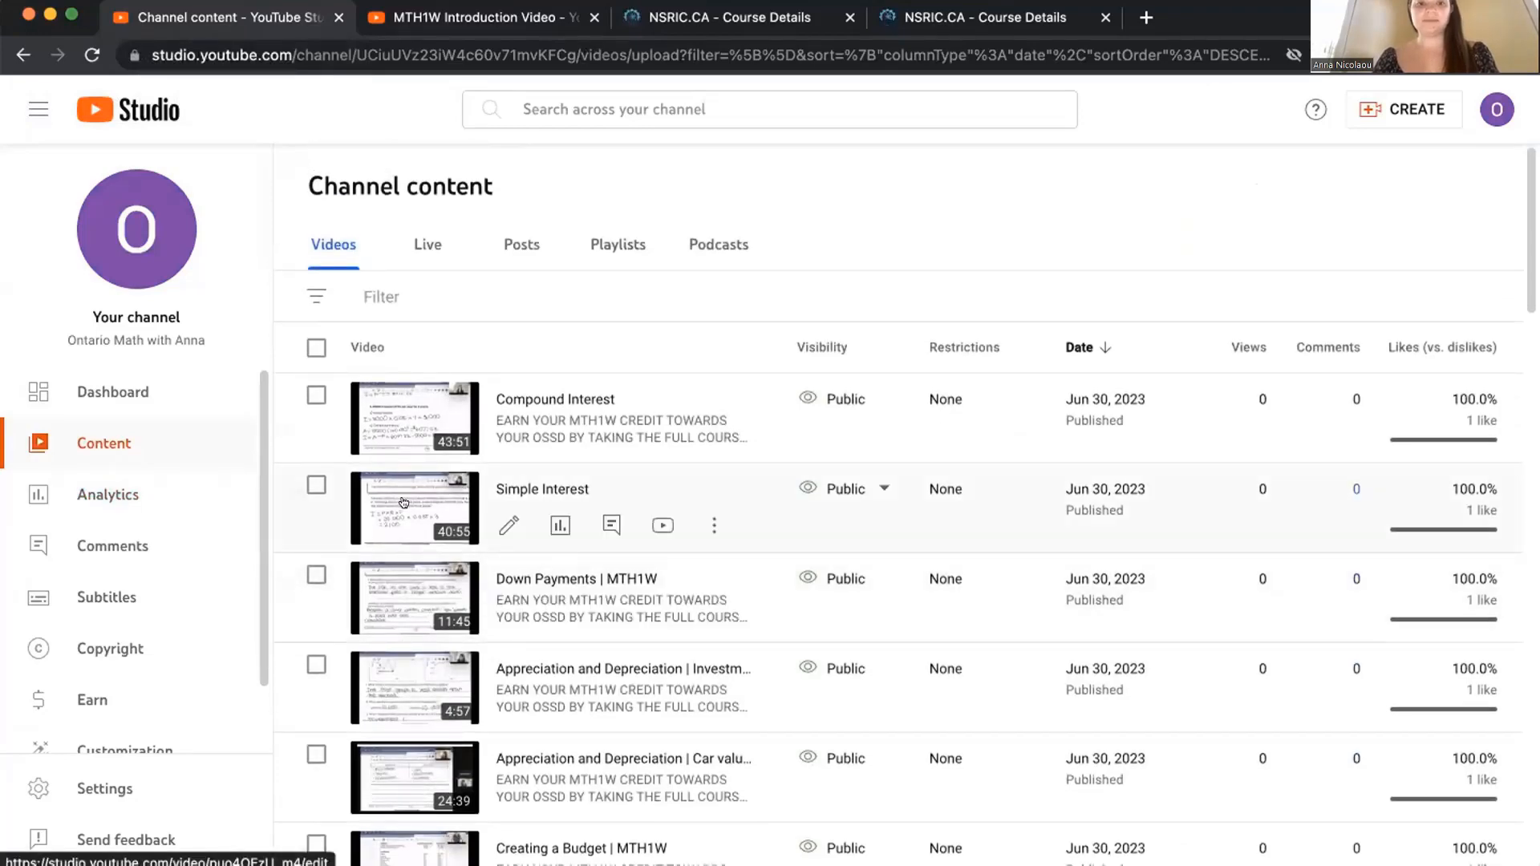
# - Open the Simple Interest video from the channel's content list, view it on YouTube and pause playback
pyautogui.click(404, 503)
pyautogui.click(160, 238)
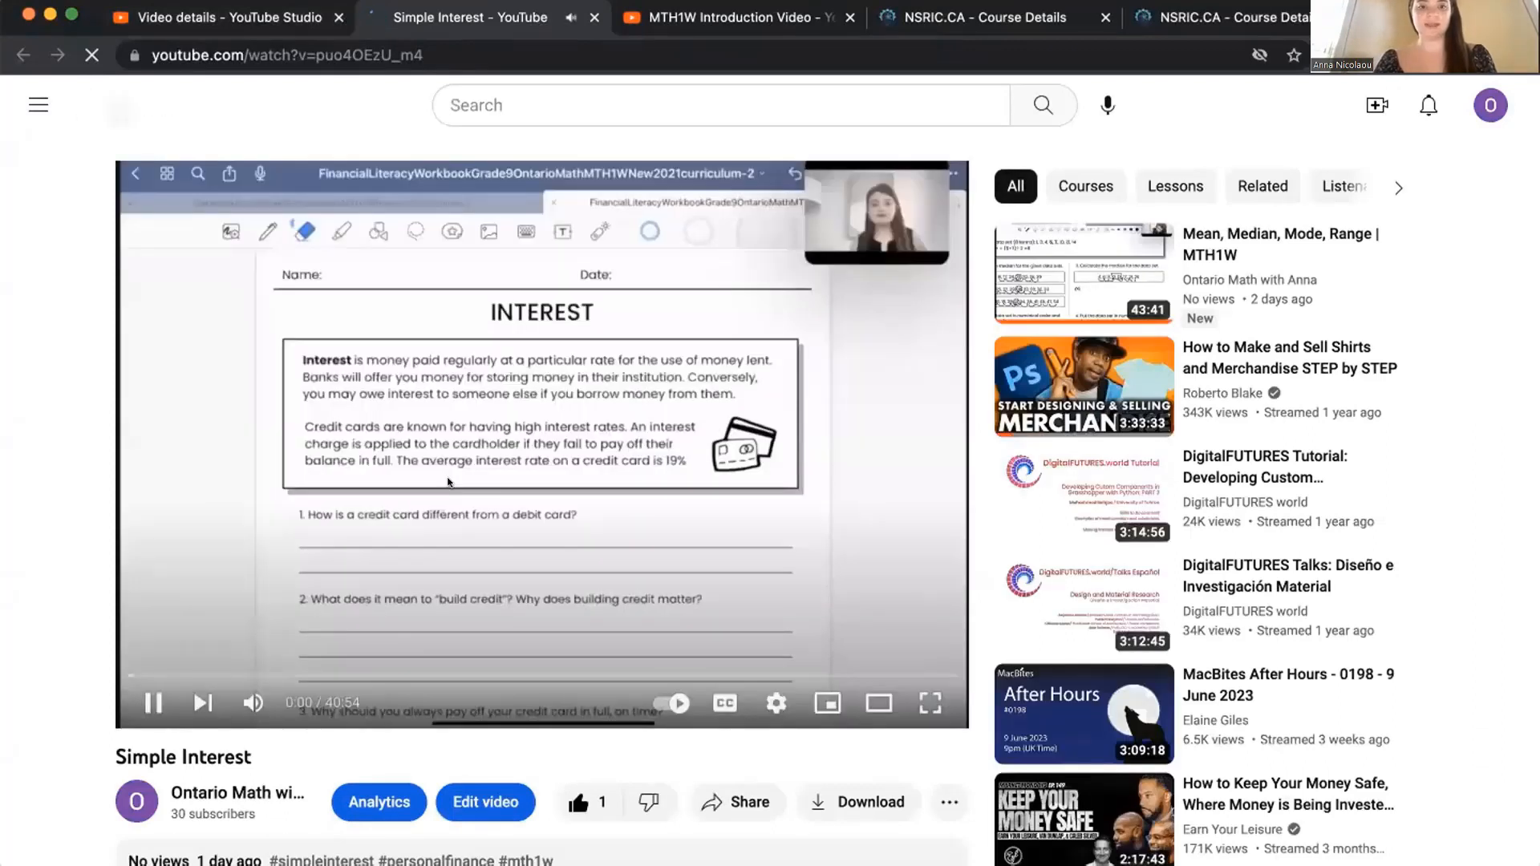
pyautogui.click(559, 414)
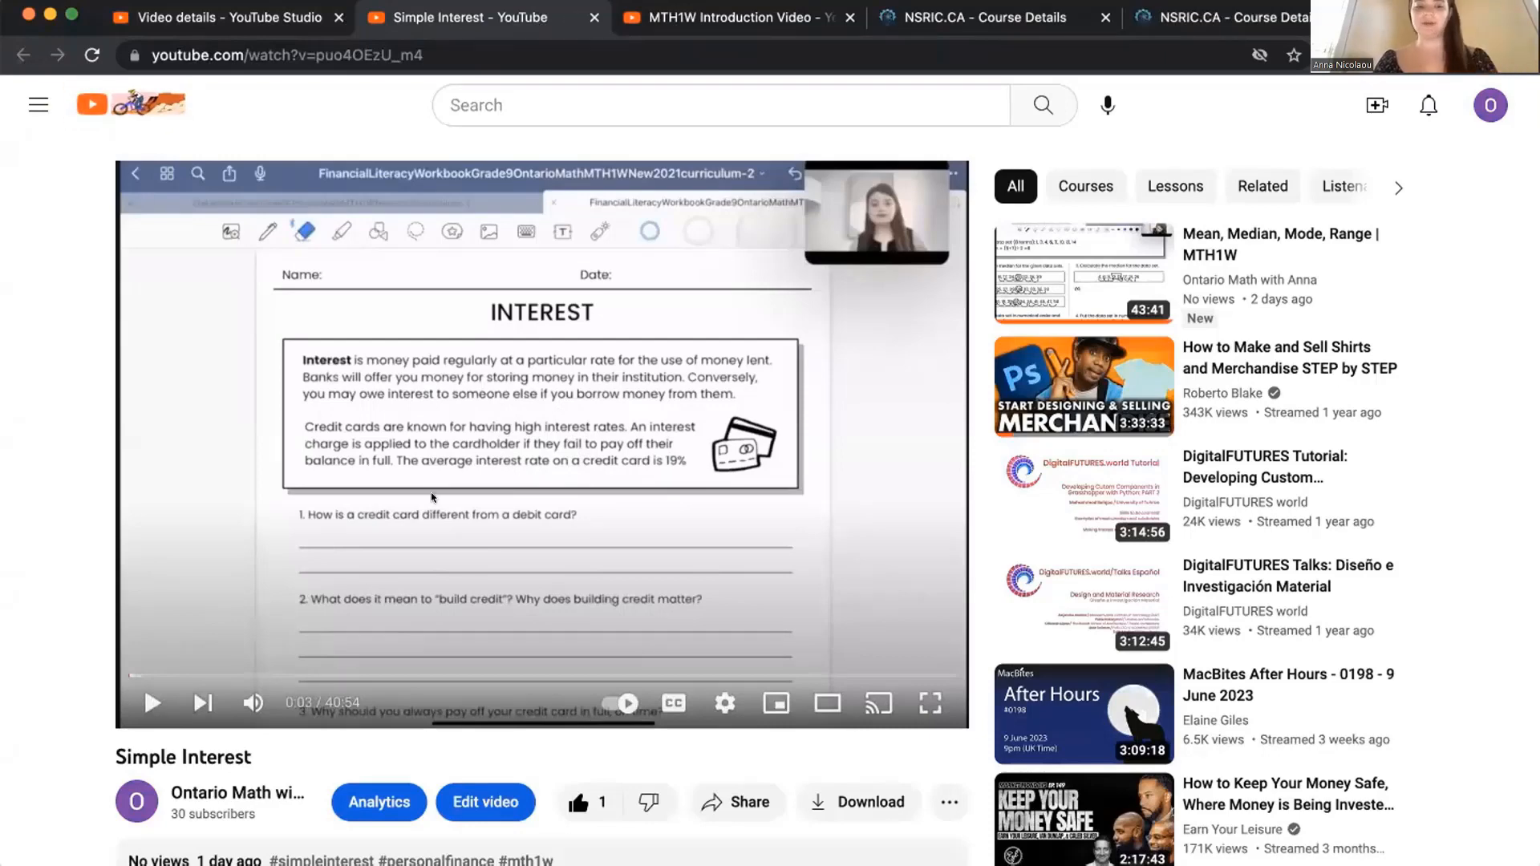
# - Open the full-course link in the Simple Interest video's description
pyautogui.scroll(-4, 431, 492)
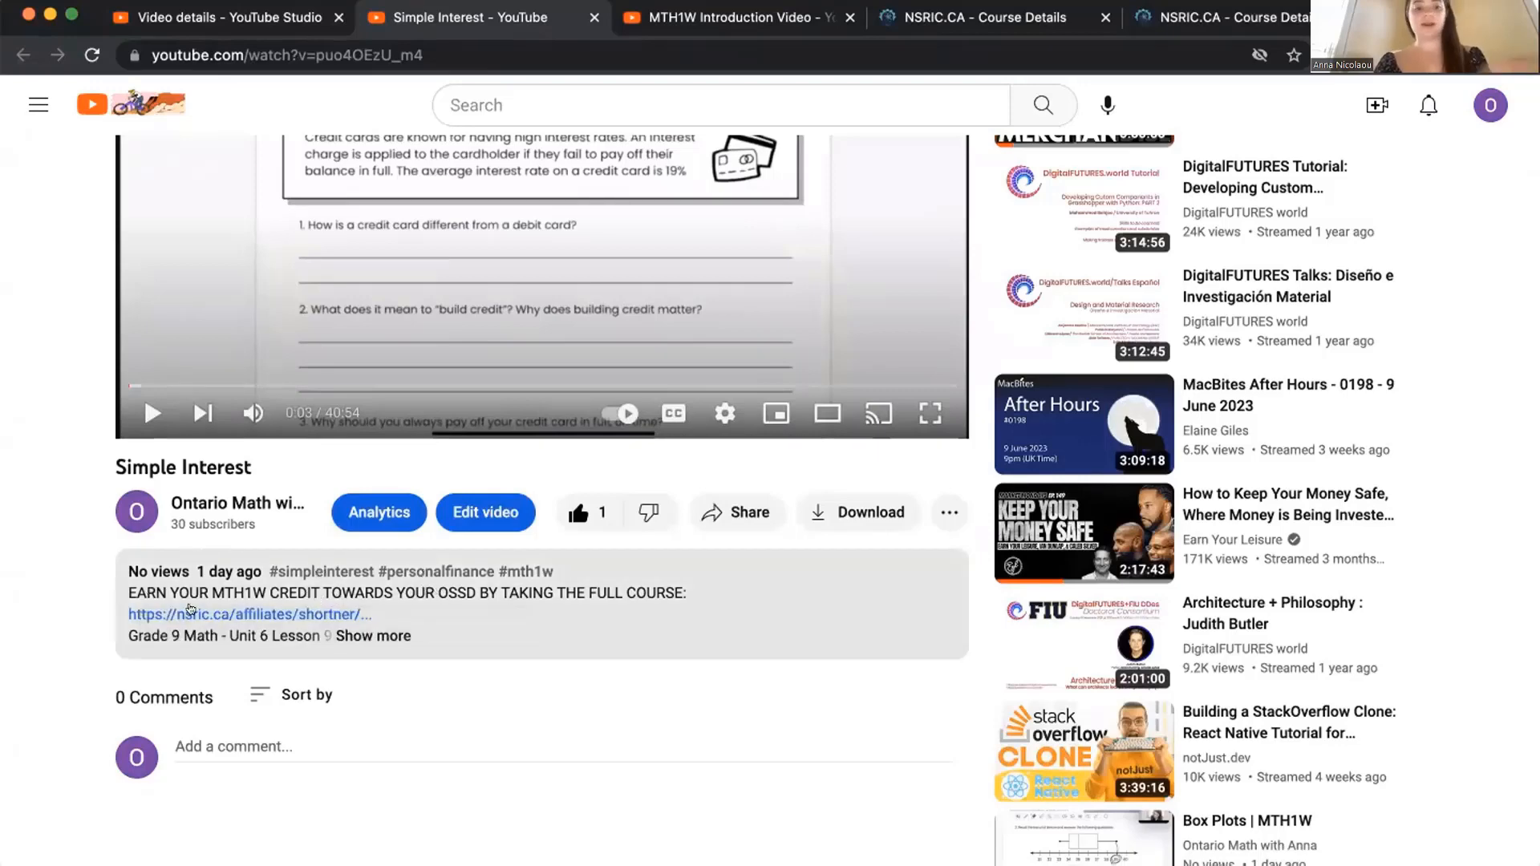
pyautogui.click(192, 613)
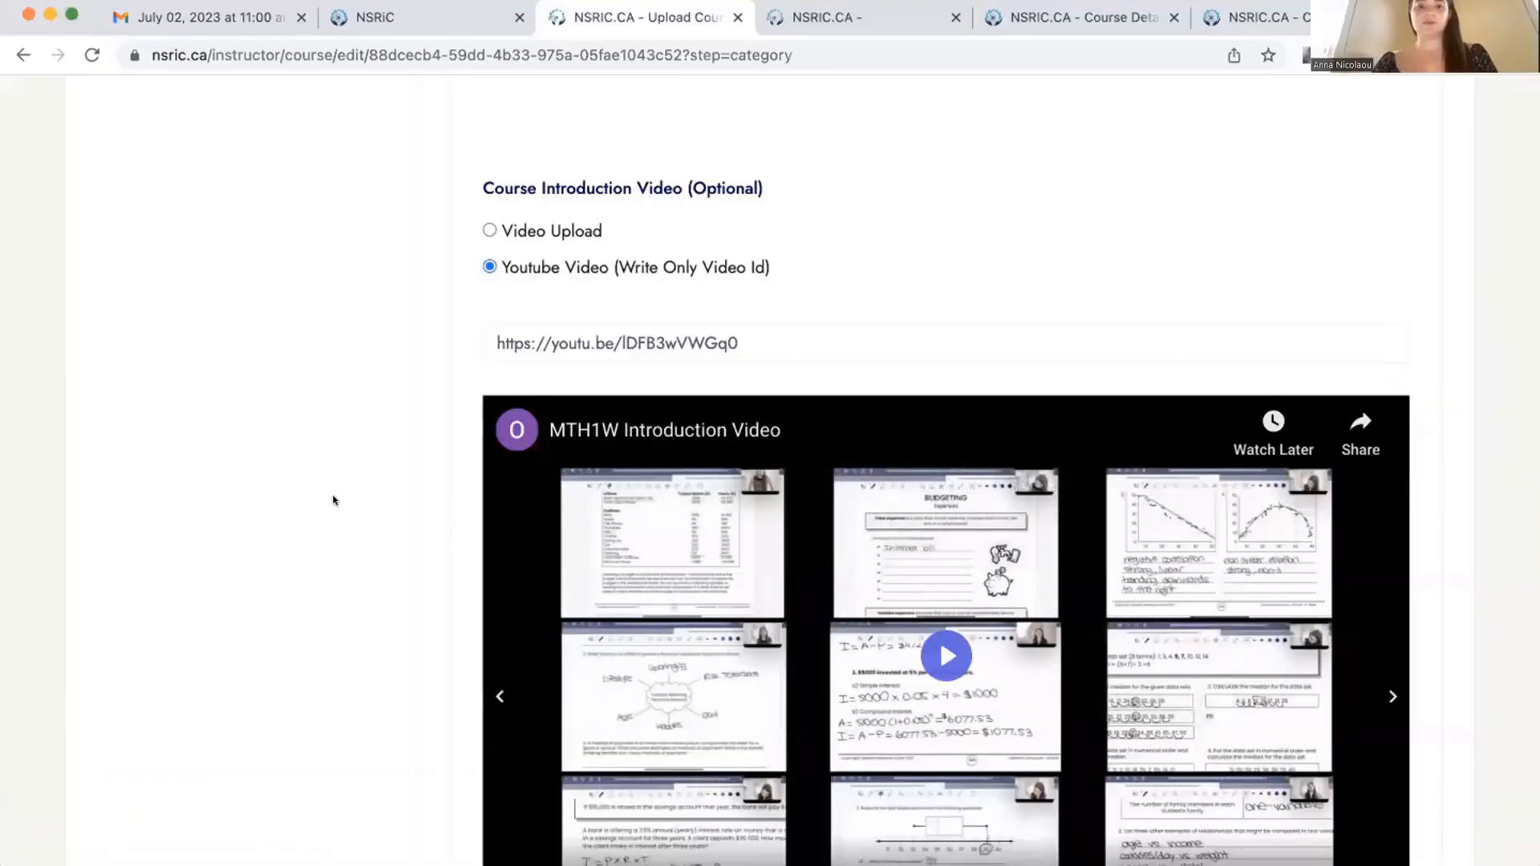
# - In the NSRIC course upload form, save the page containing the course introduction video and continue to the module list
pyautogui.scroll(-4, 333, 500)
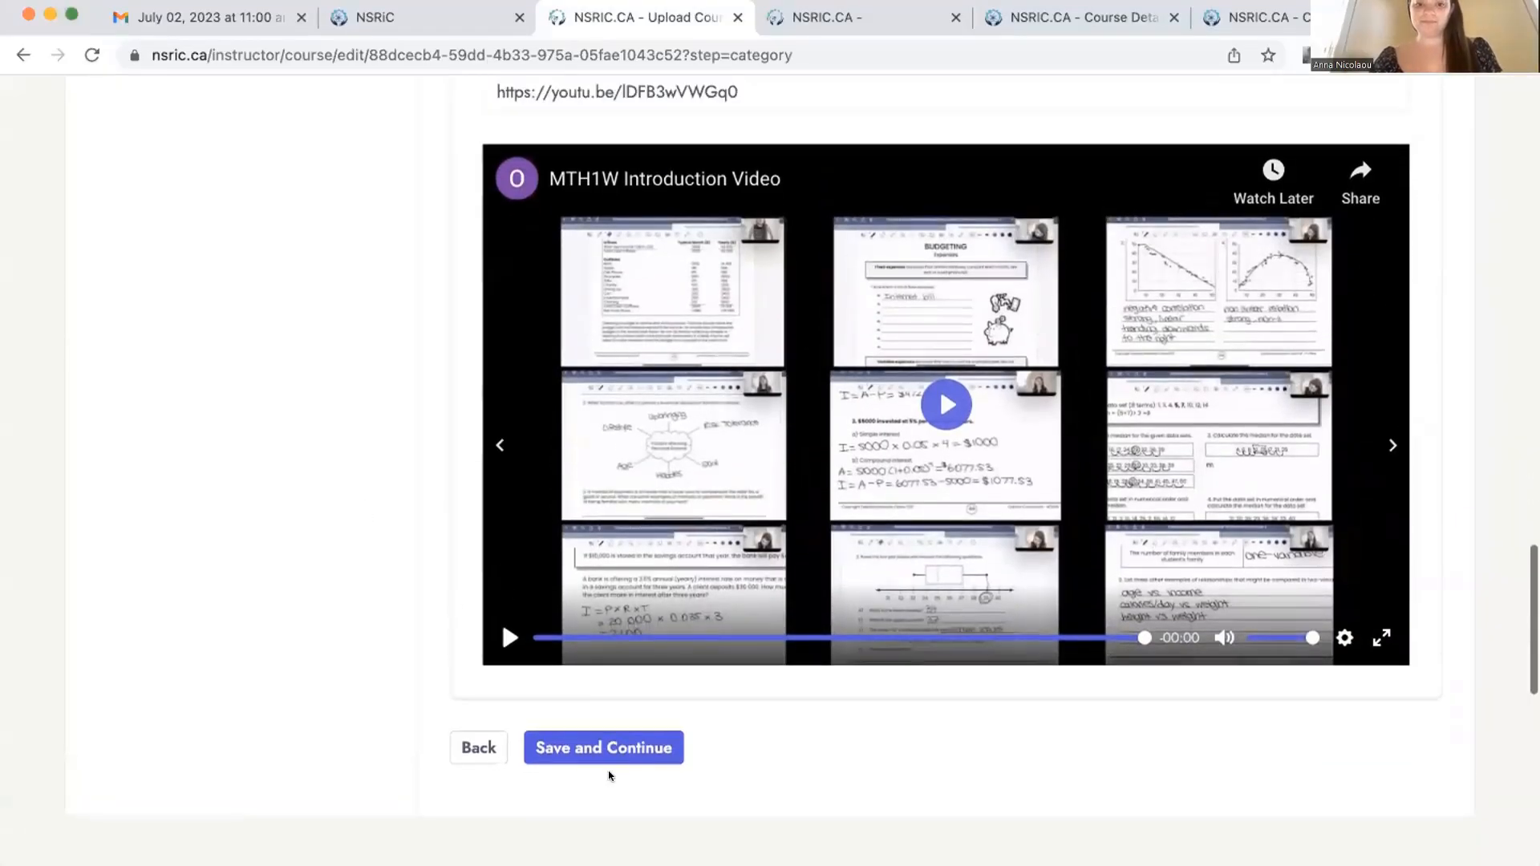
pyautogui.click(600, 744)
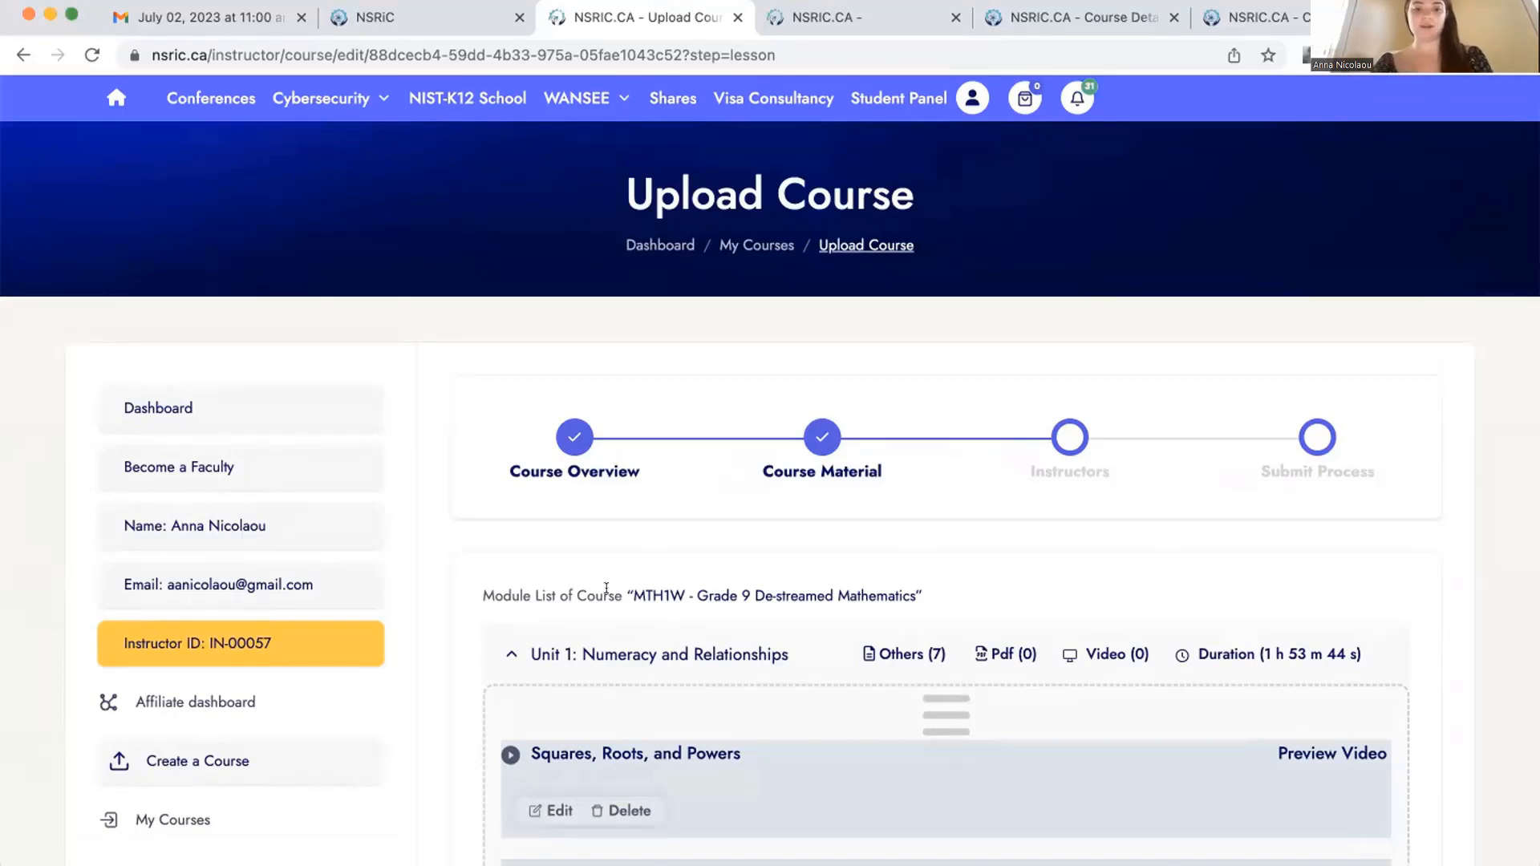
# - Examine the course's module list, including the Unit 1 lessons, their edit options and the remaining units
pyautogui.scroll(-6, 886, 758)
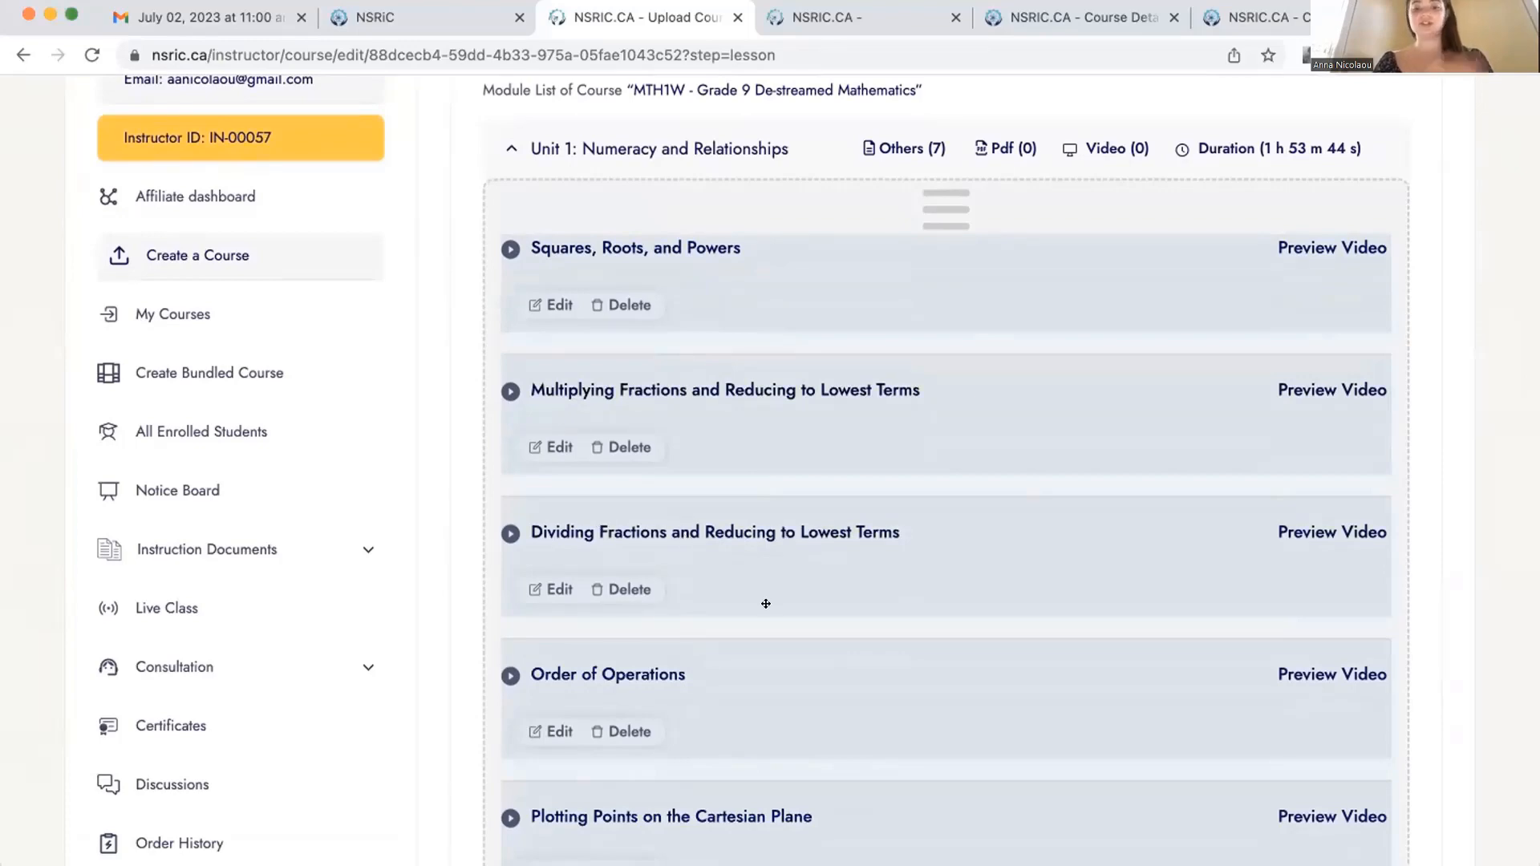
pyautogui.scroll(-8, 767, 639)
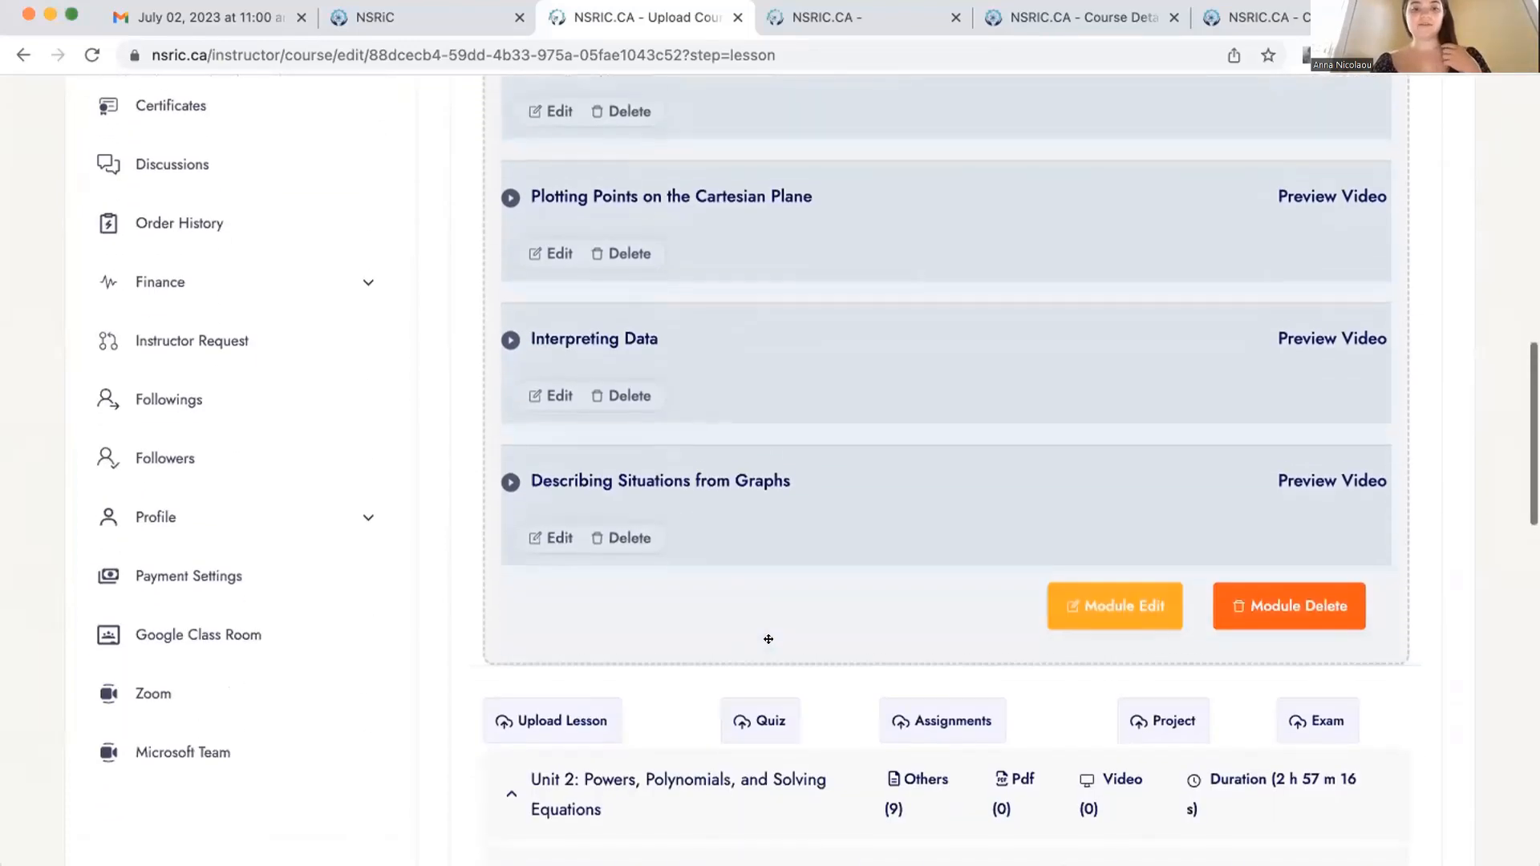
pyautogui.scroll(9, 768, 639)
pyautogui.scroll(4, 771, 690)
pyautogui.scroll(-2, 773, 686)
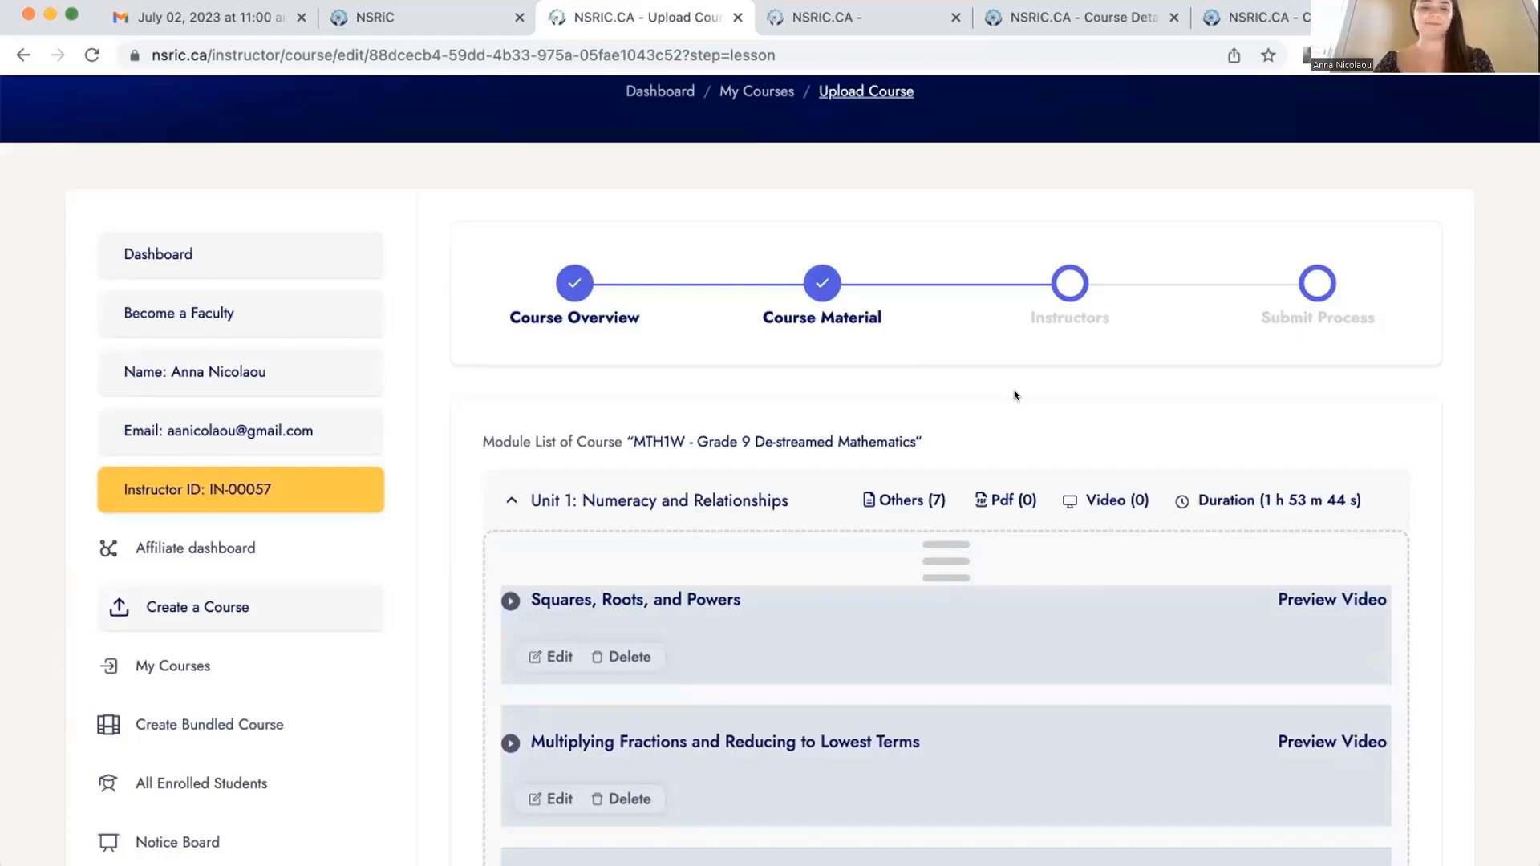
pyautogui.scroll(-20, 1014, 394)
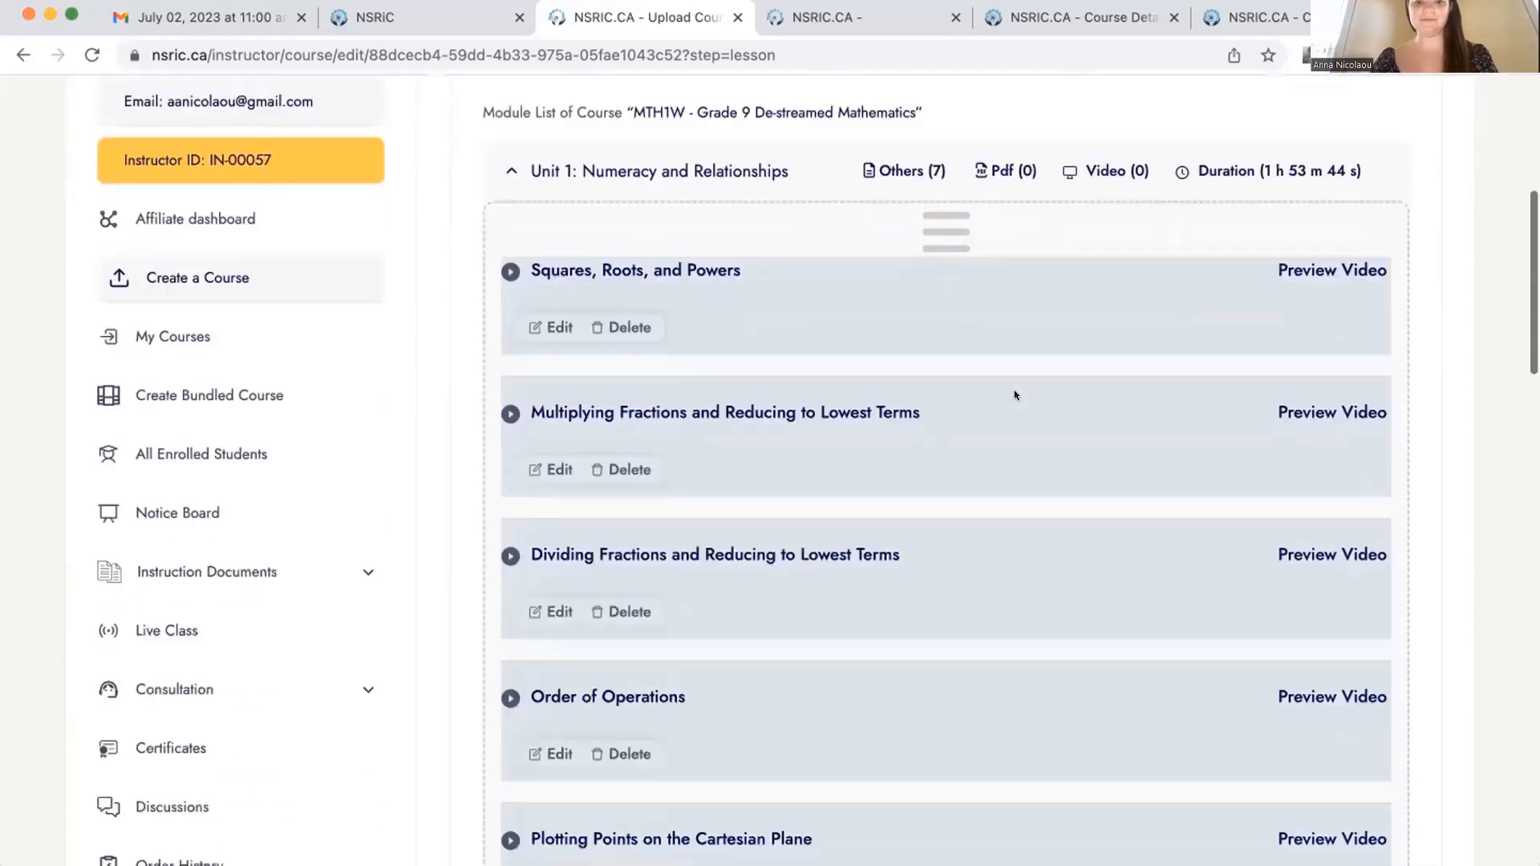
pyautogui.scroll(20, 1007, 394)
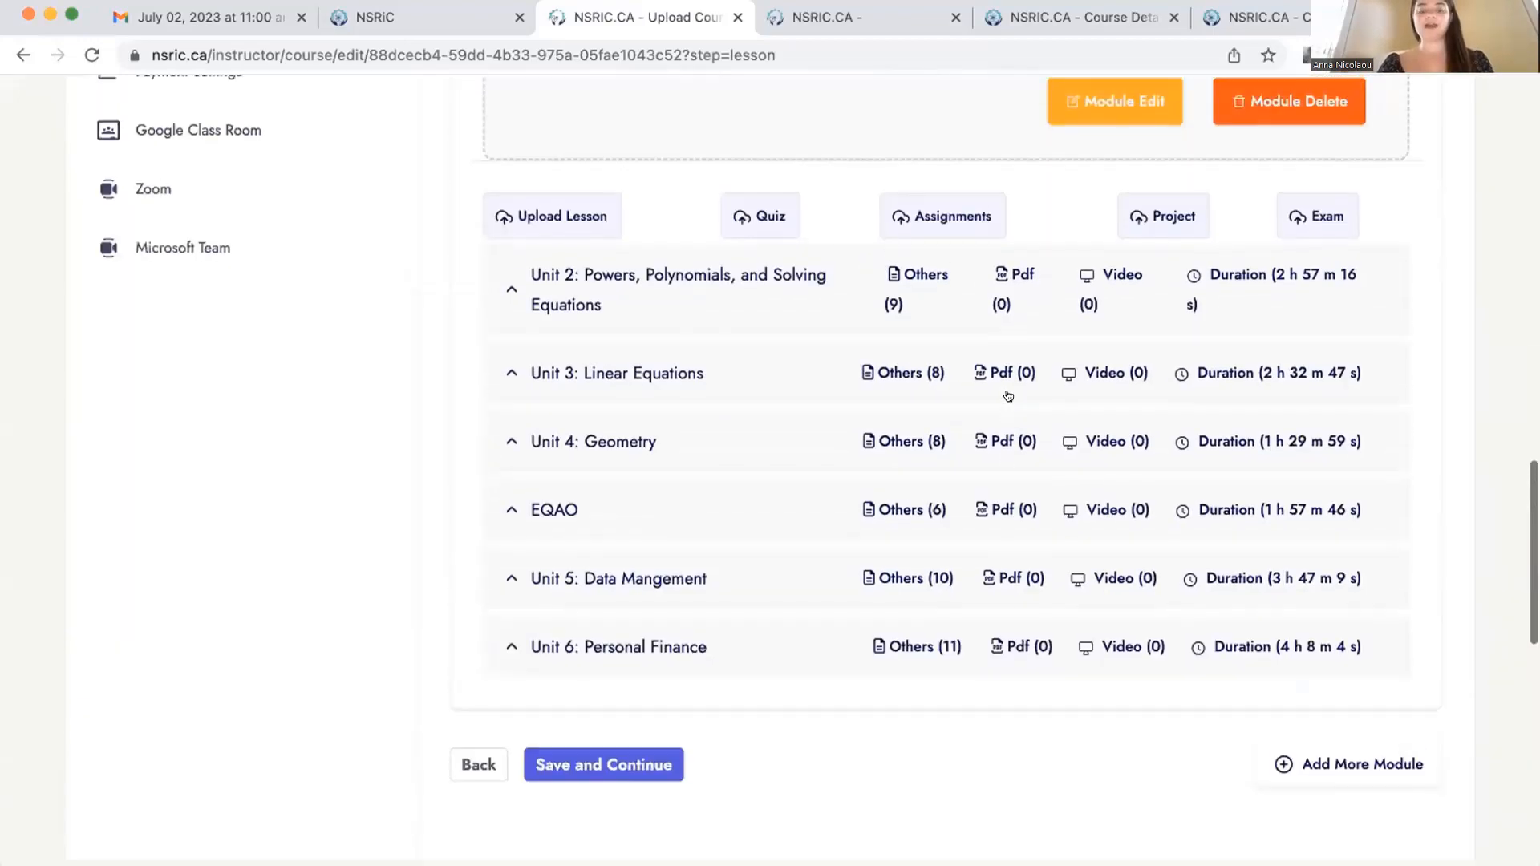
pyautogui.scroll(3, 1007, 391)
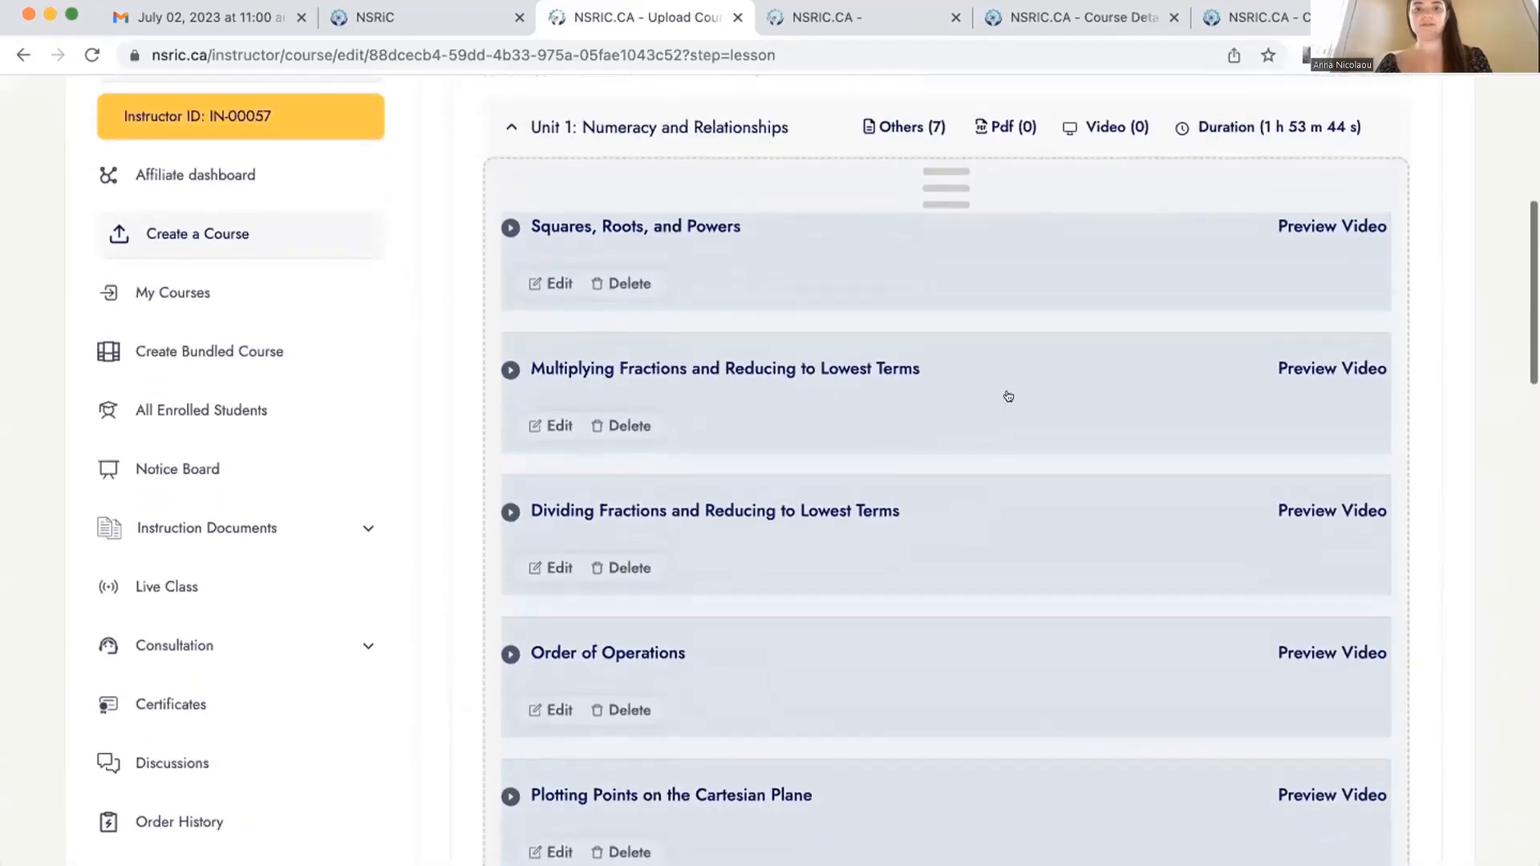
pyautogui.scroll(-10, 1007, 391)
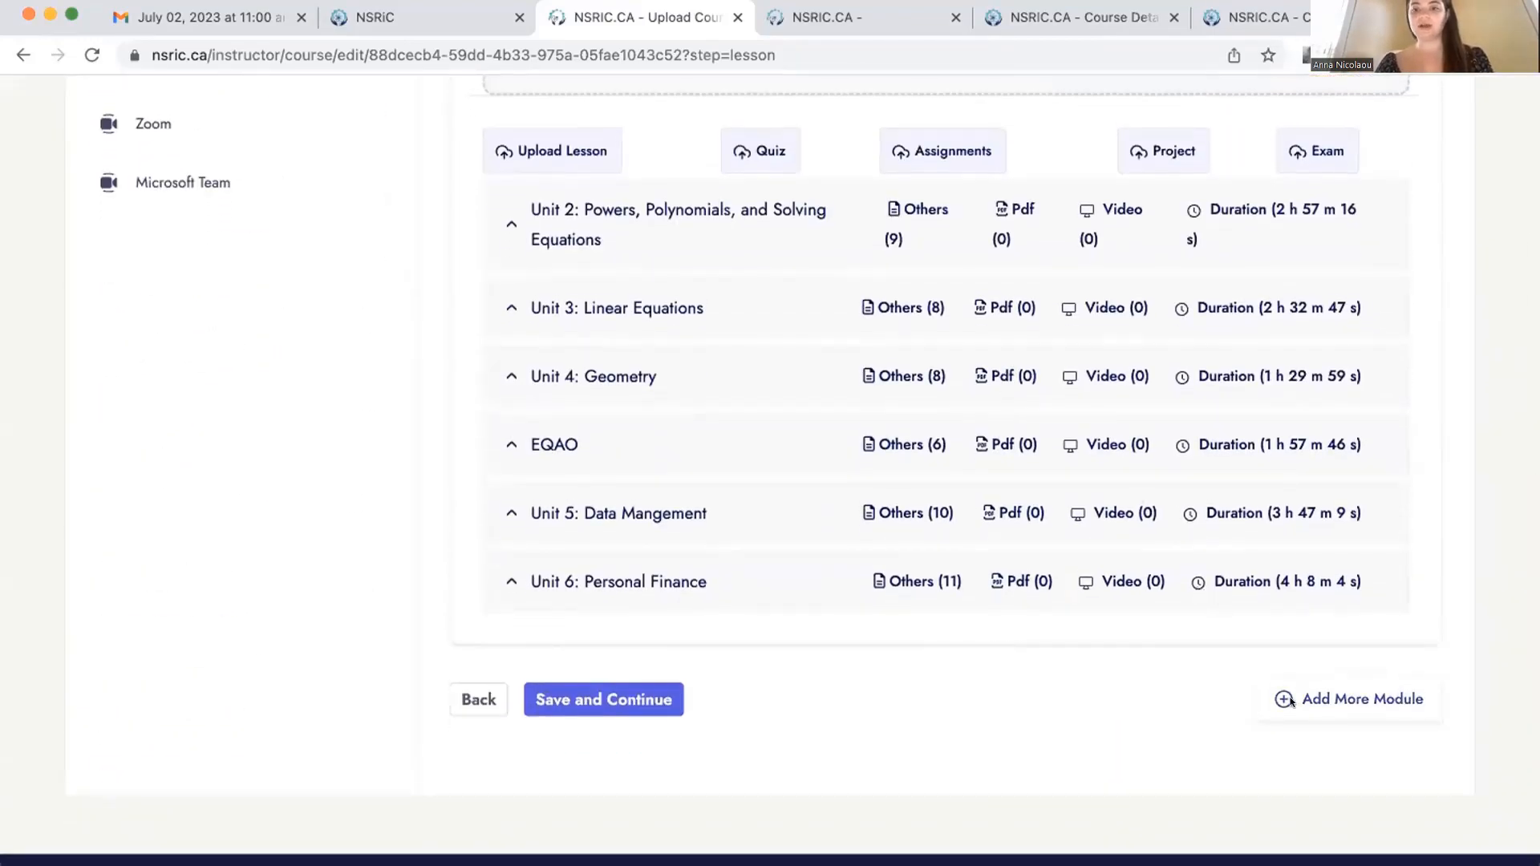
# - Add a module titled "Unit 7: Personal Fiannce" to the course and save it
pyautogui.click(1324, 698)
pyautogui.scroll(-1, 677, 612)
pyautogui.click(550, 669)
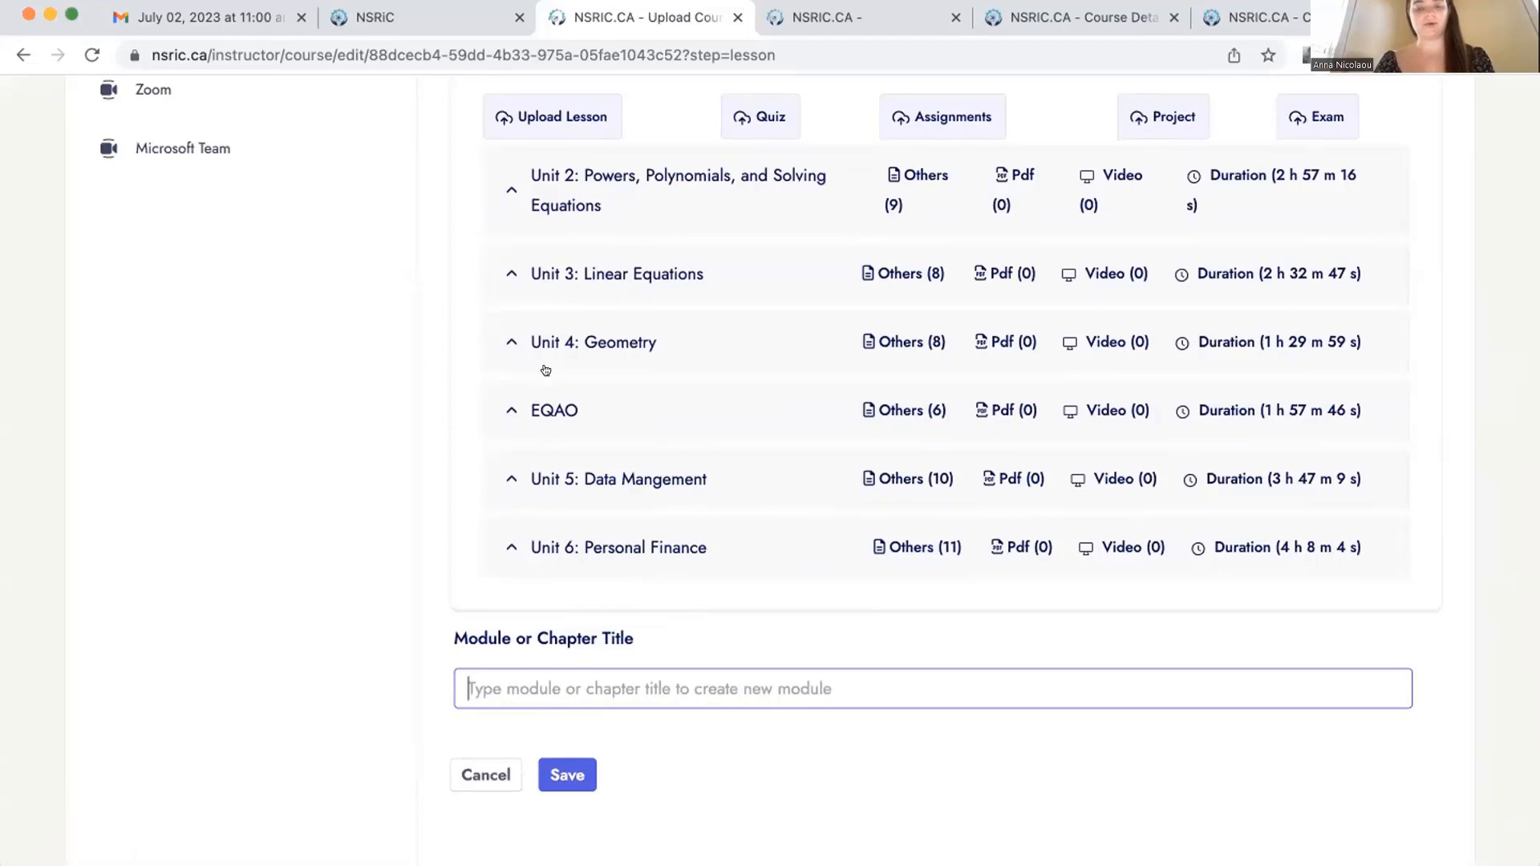
pyautogui.write('Unit 7:')
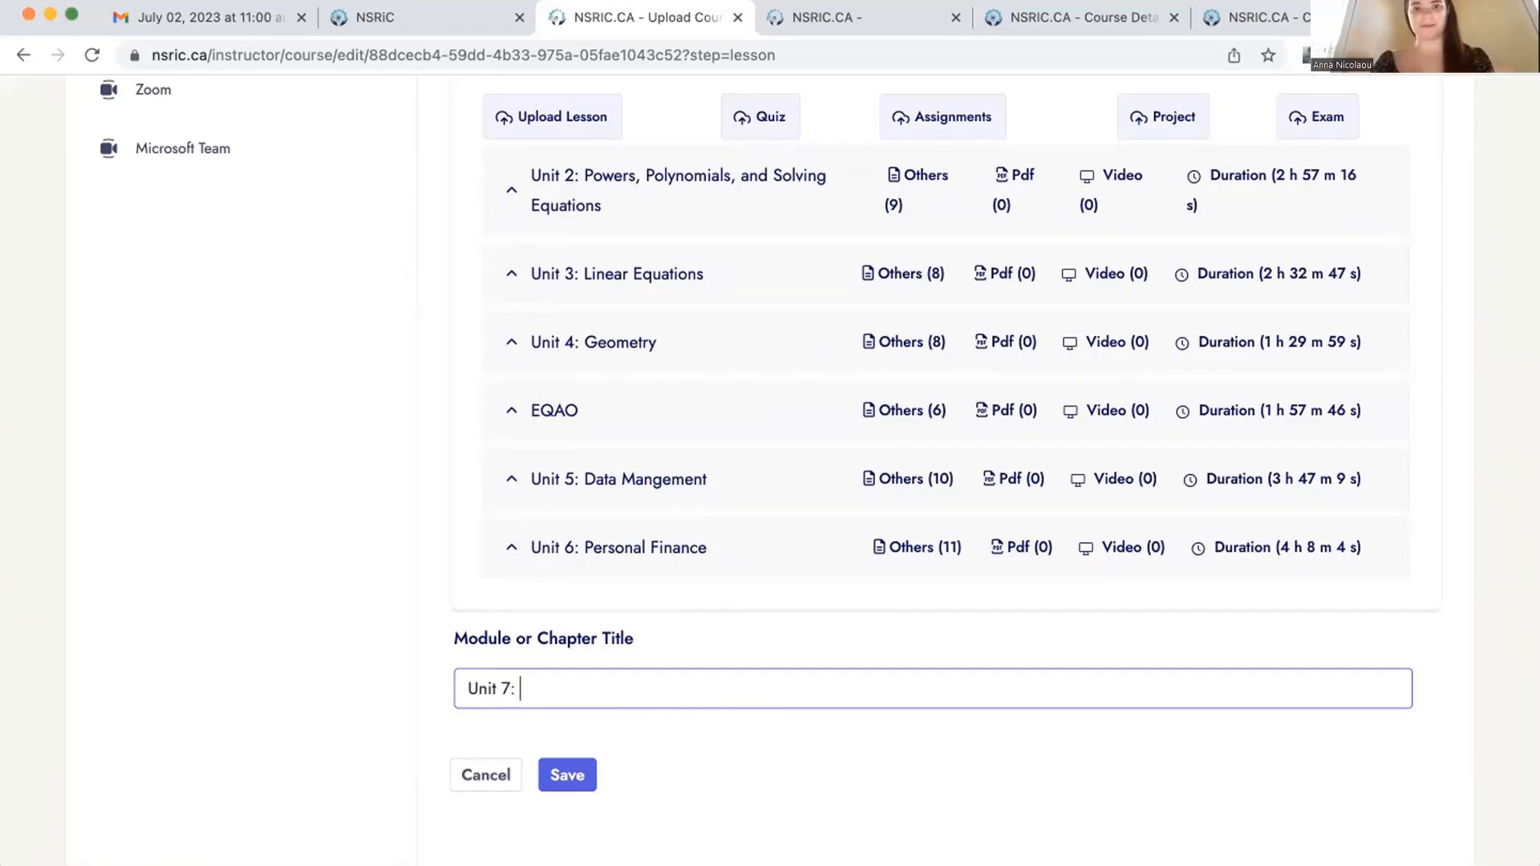
pyautogui.write(' Person')
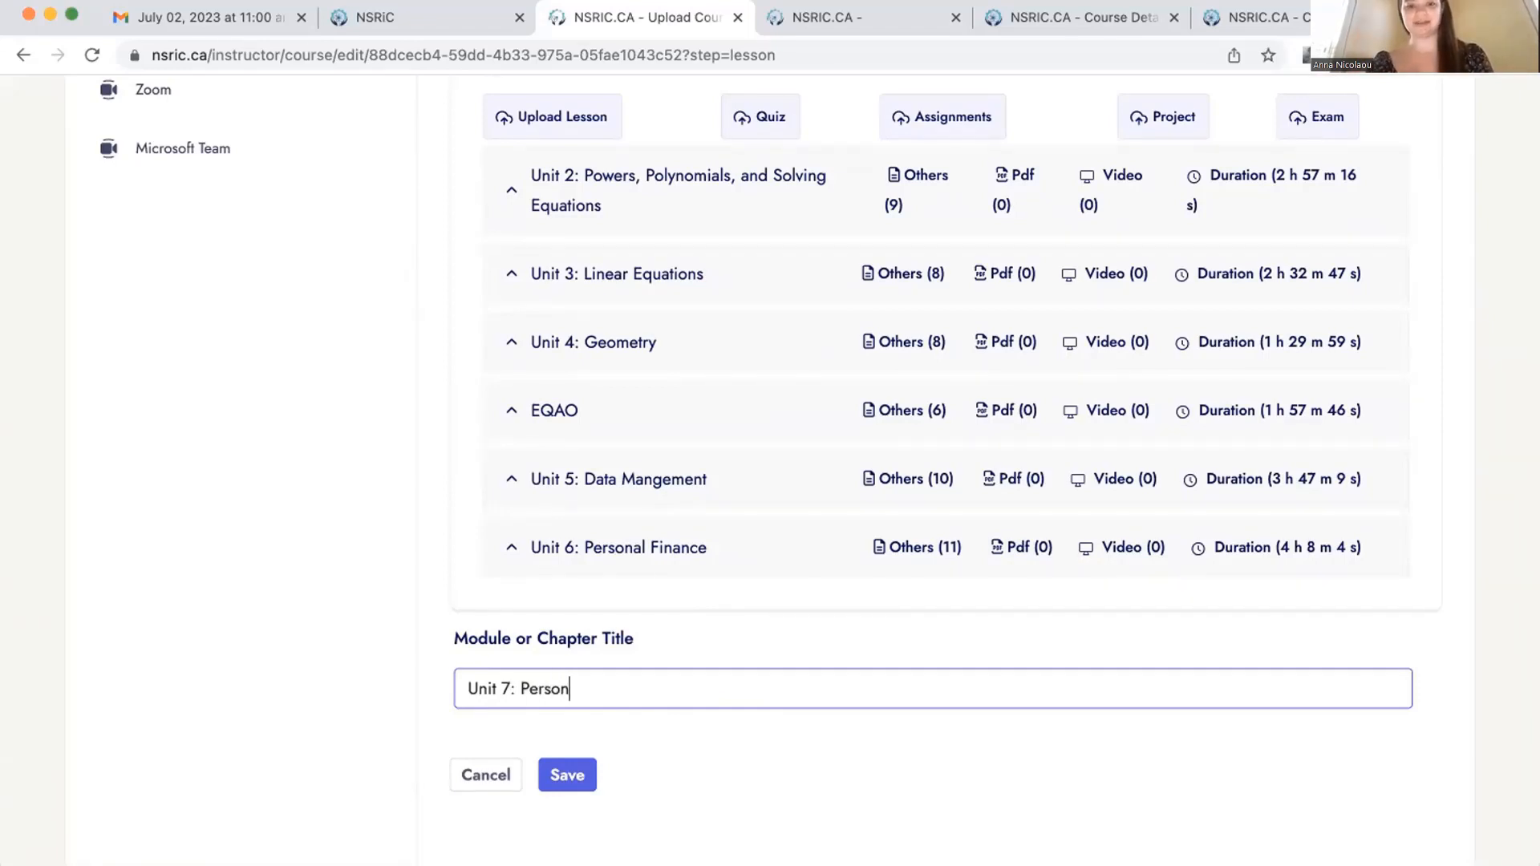
pyautogui.write('al Fiannce')
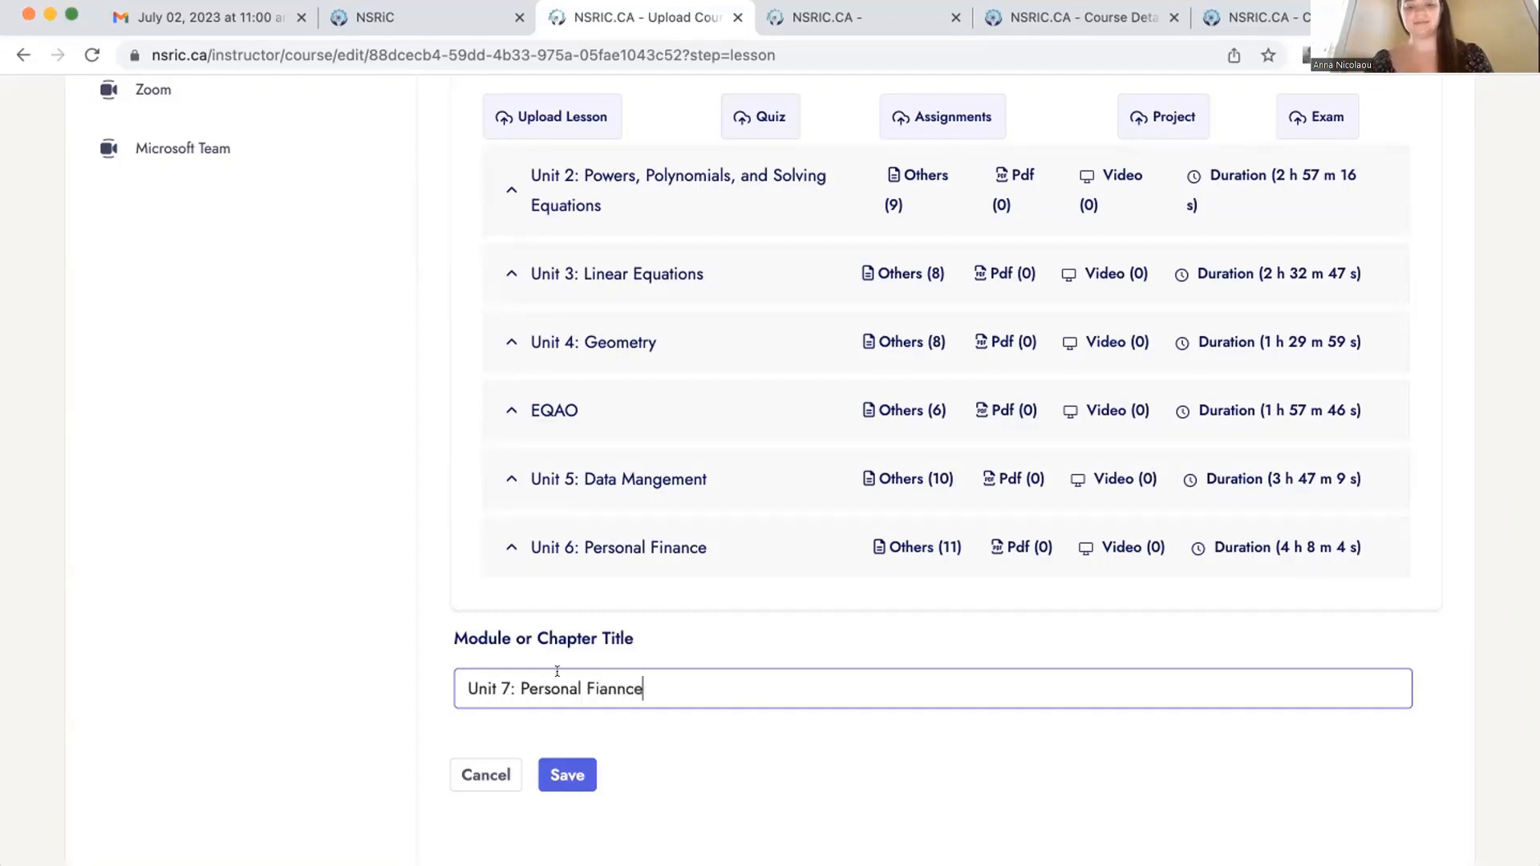
pyautogui.click(550, 766)
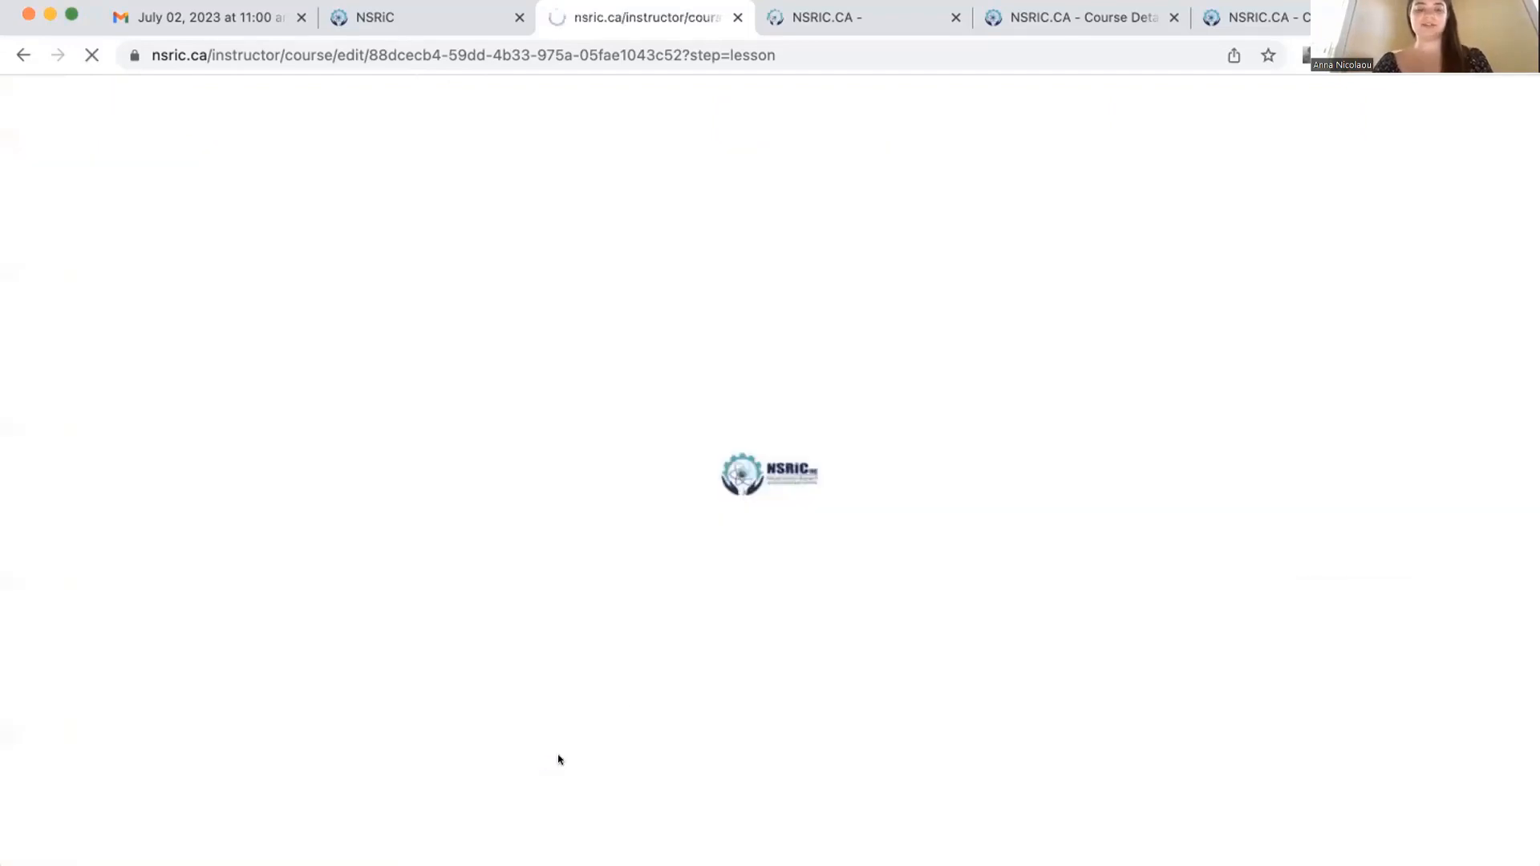
# - Expand the new Unit 7 module and start uploading a lesson of type Youtube to it
pyautogui.scroll(-20, 710, 691)
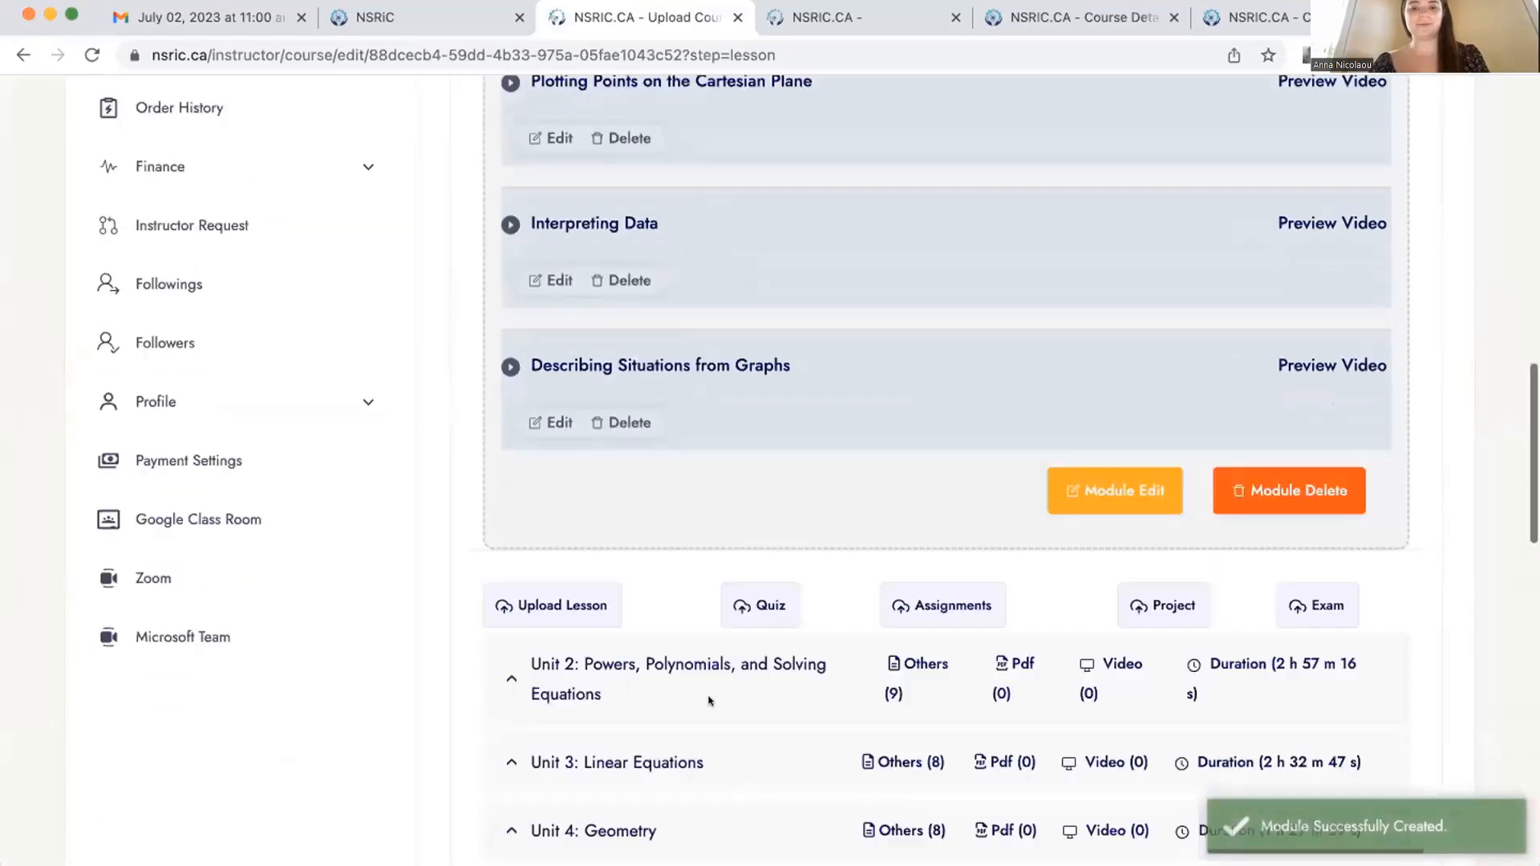
pyautogui.scroll(3, 628, 529)
pyautogui.click(628, 513)
pyautogui.scroll(-10, 763, 492)
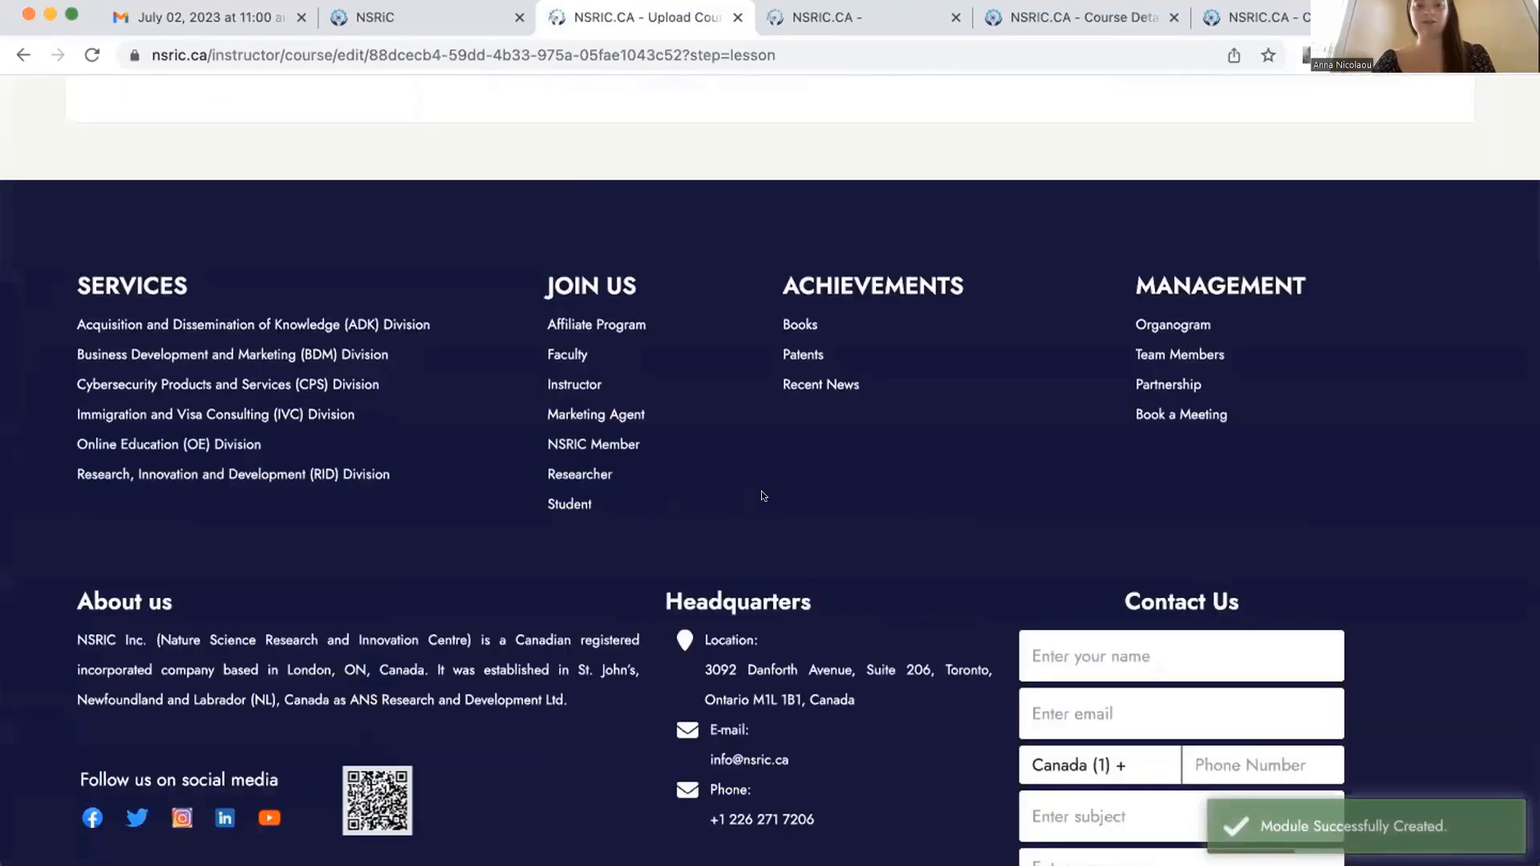
pyautogui.scroll(12, 763, 492)
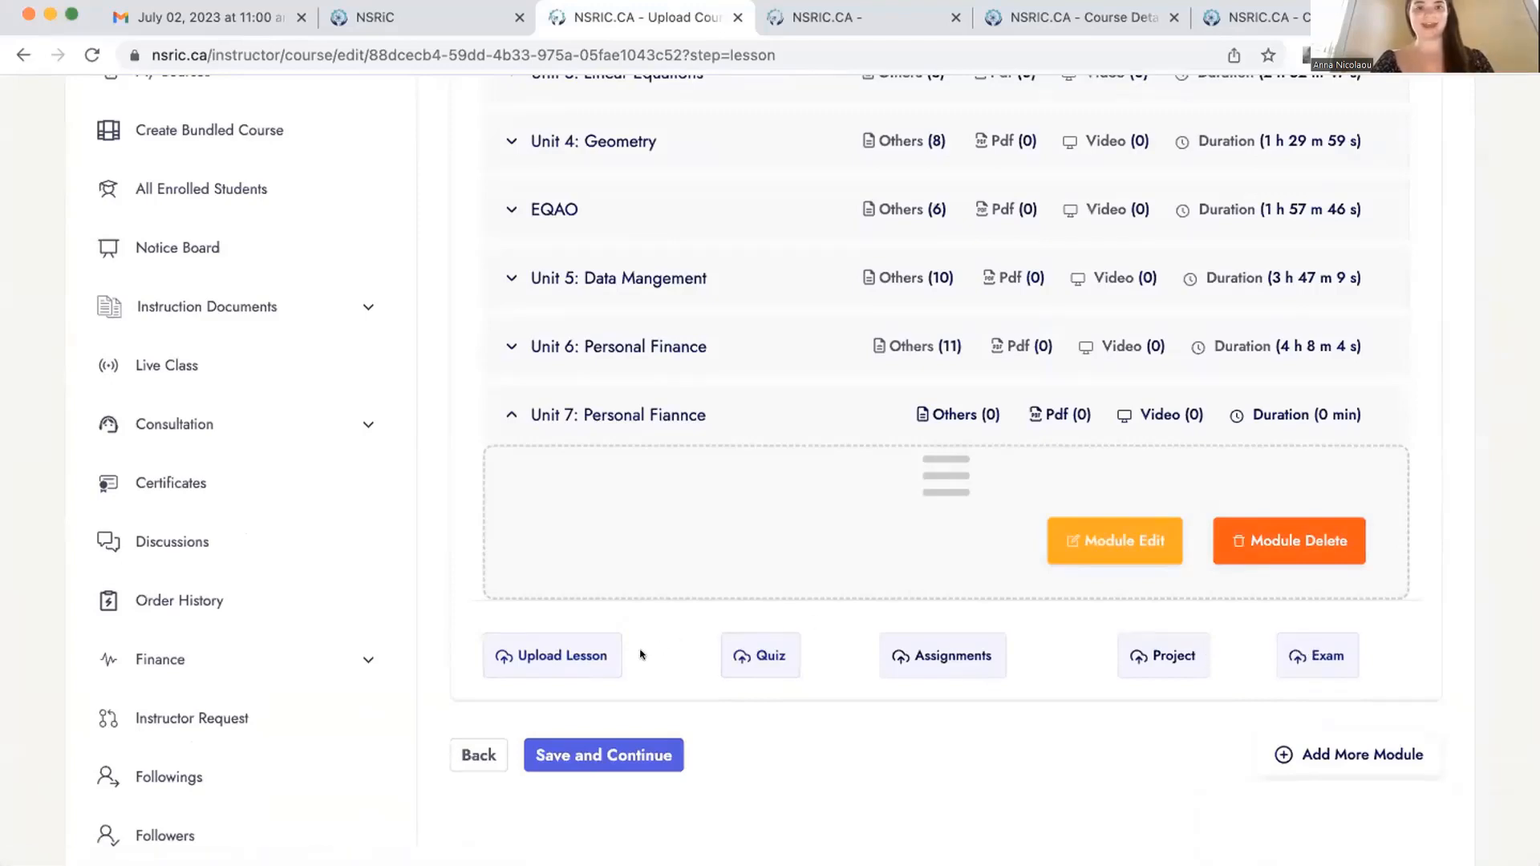
pyautogui.click(575, 662)
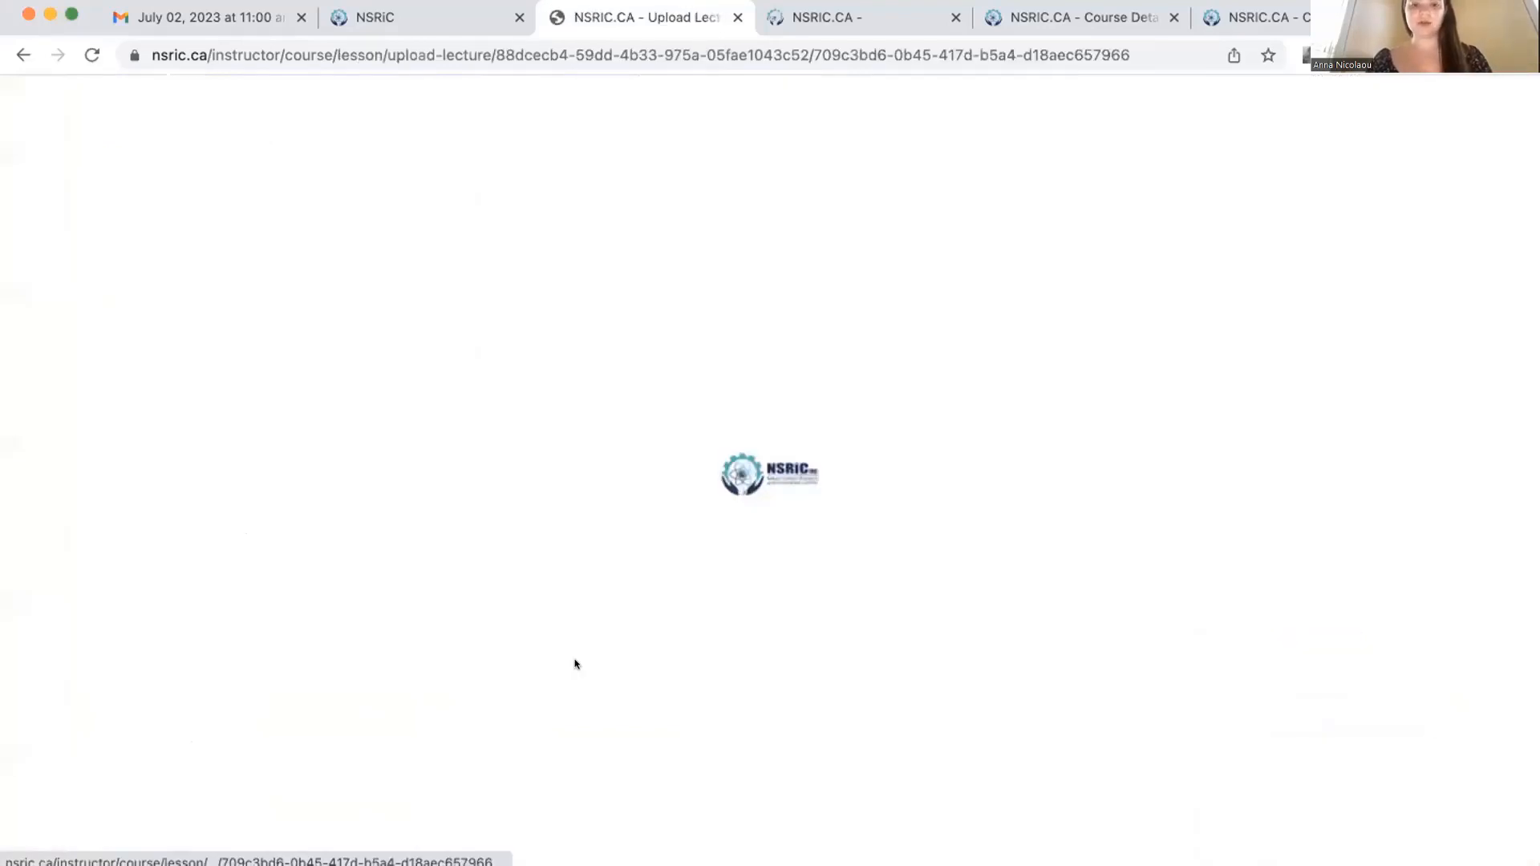
pyautogui.scroll(-3, 607, 373)
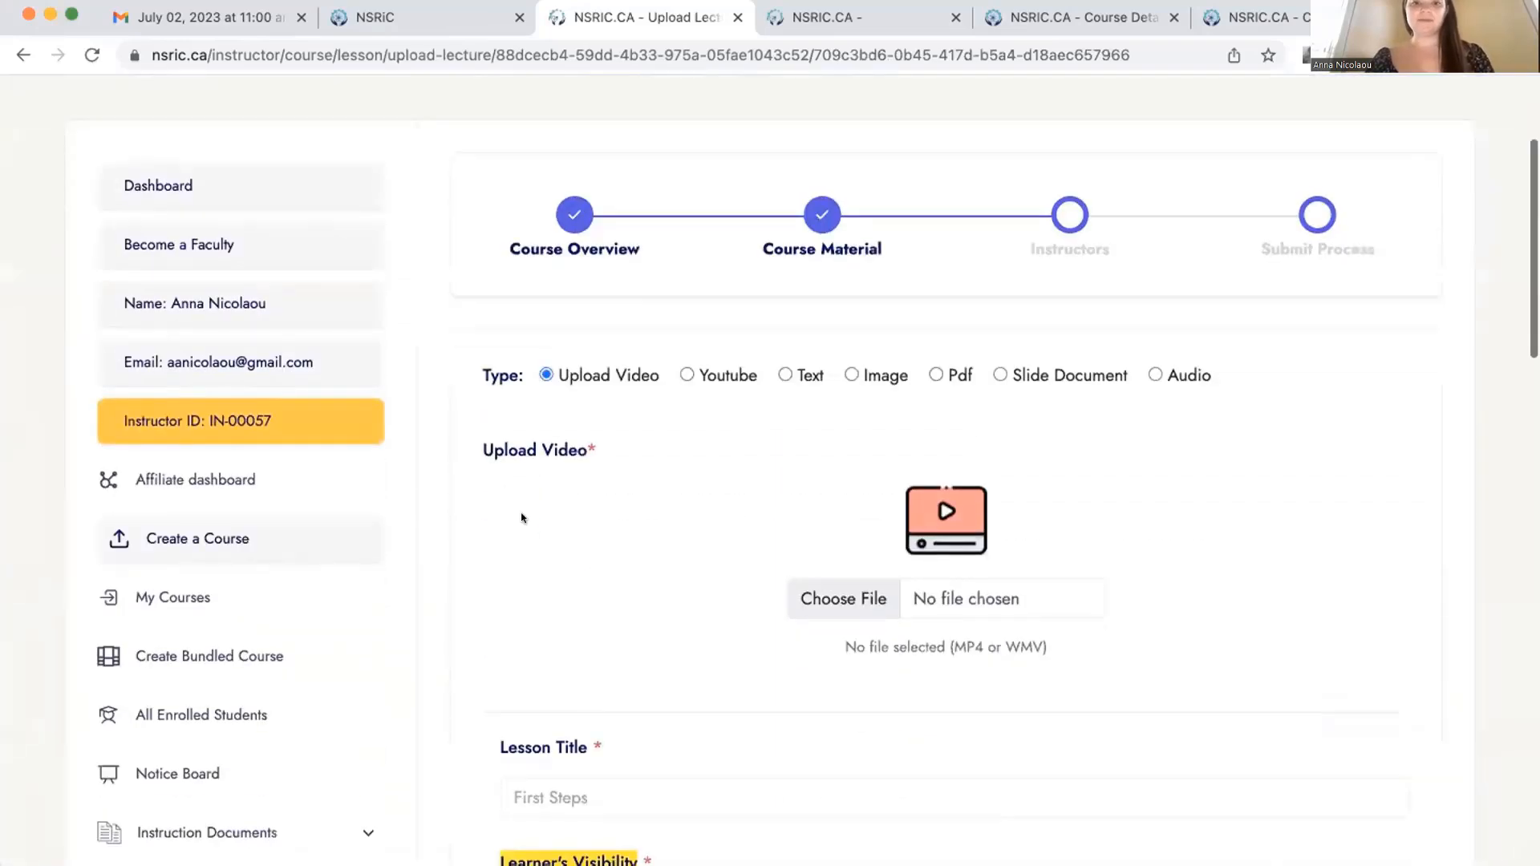
pyautogui.click(686, 375)
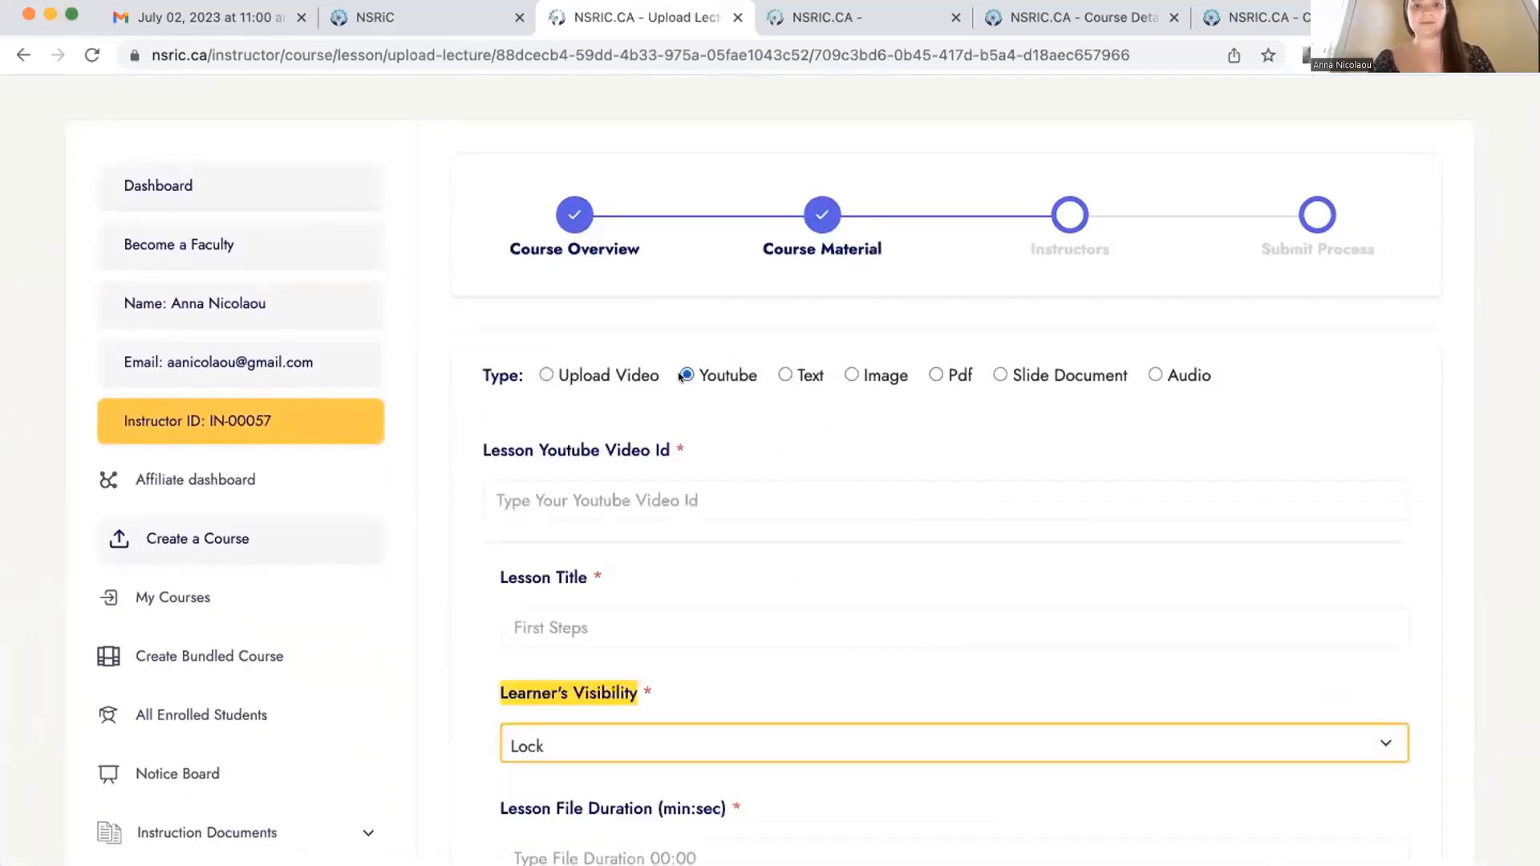
pyautogui.click(605, 491)
pyautogui.press('super+v')
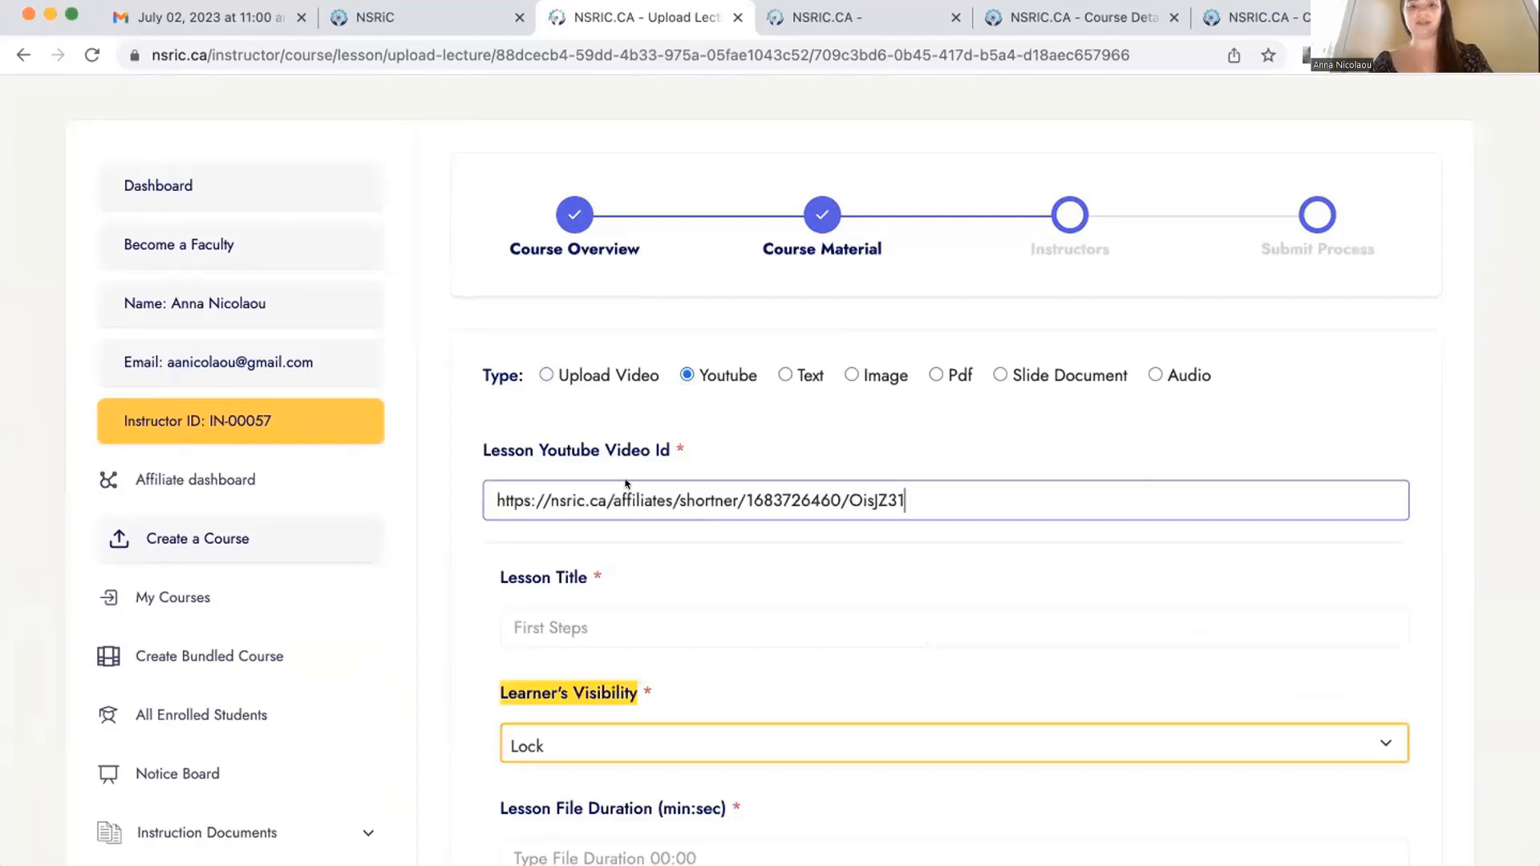
pyautogui.tripleClick(919, 501)
pyautogui.press('BackSpace')
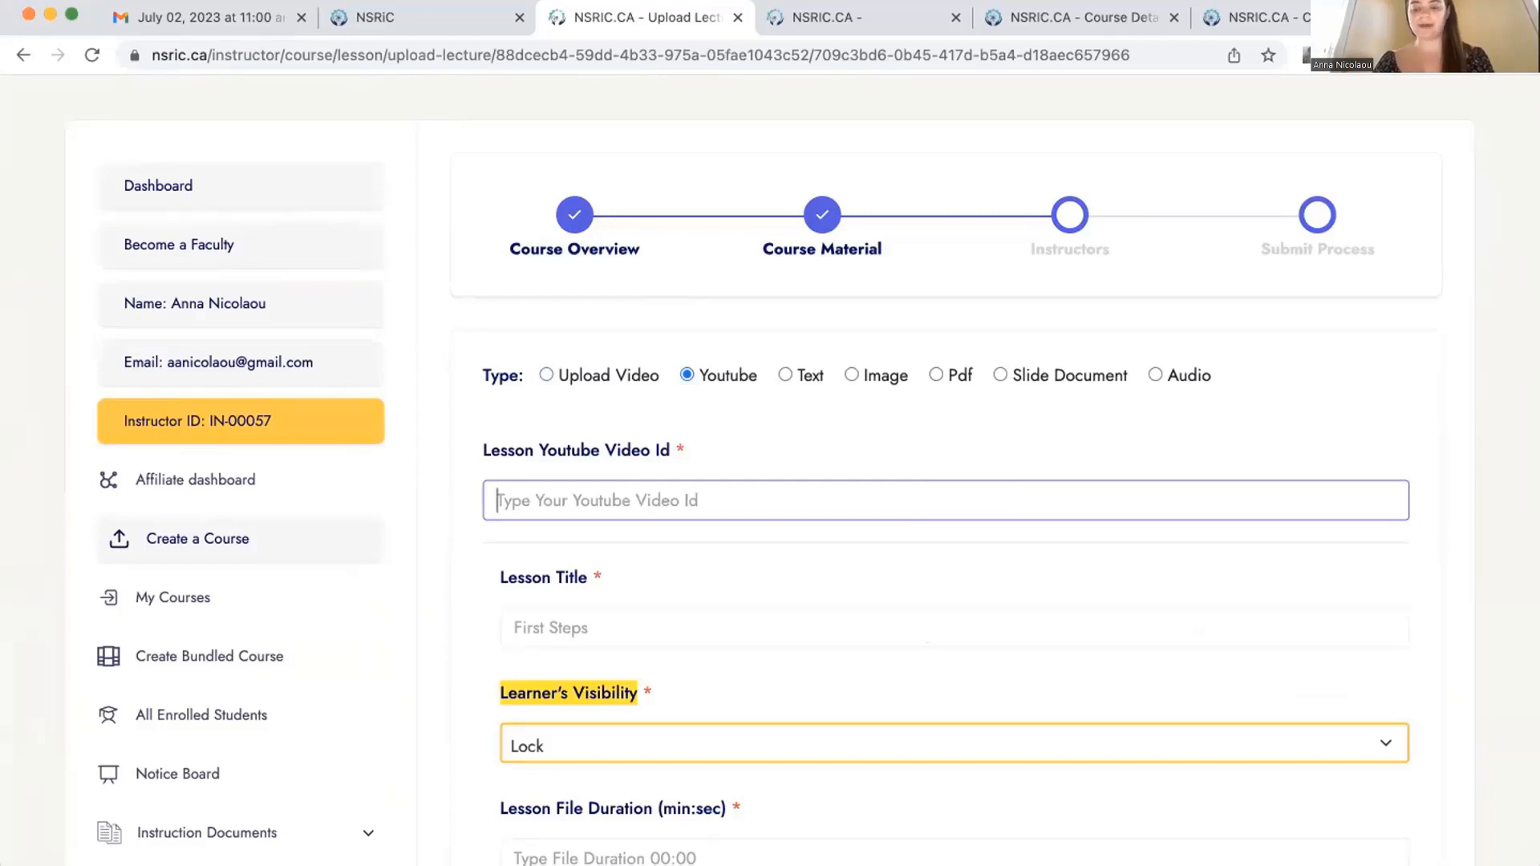
pyautogui.click(283, 5)
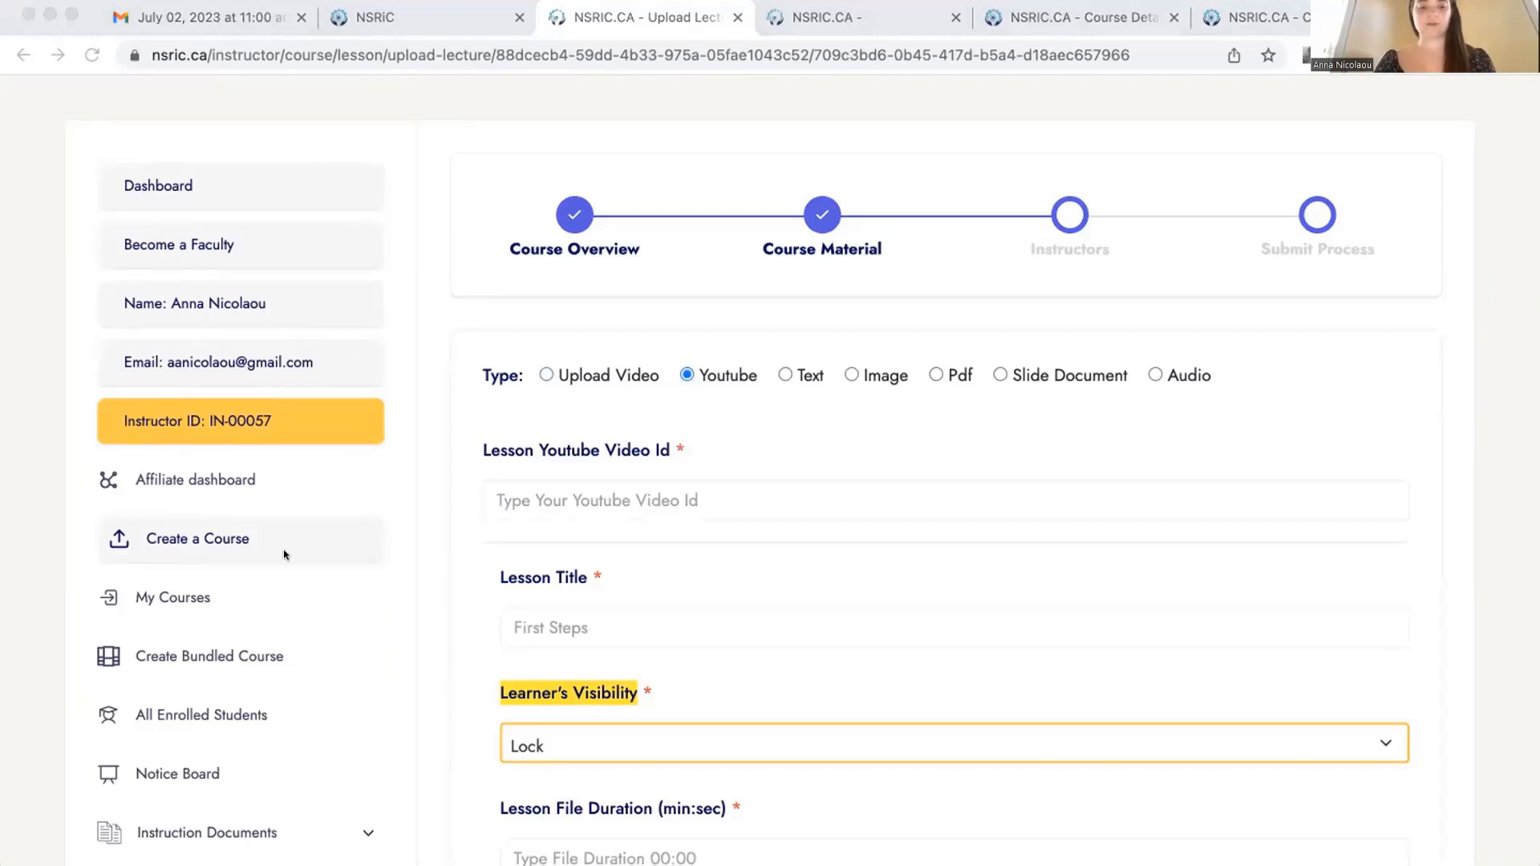
pyautogui.click(397, 565)
pyautogui.write('https://www.youtube.com/watch?v=IDFB3wVWGq0')
# - Set the lesson title to "Introduction to Personal Finance"
pyautogui.click(556, 622)
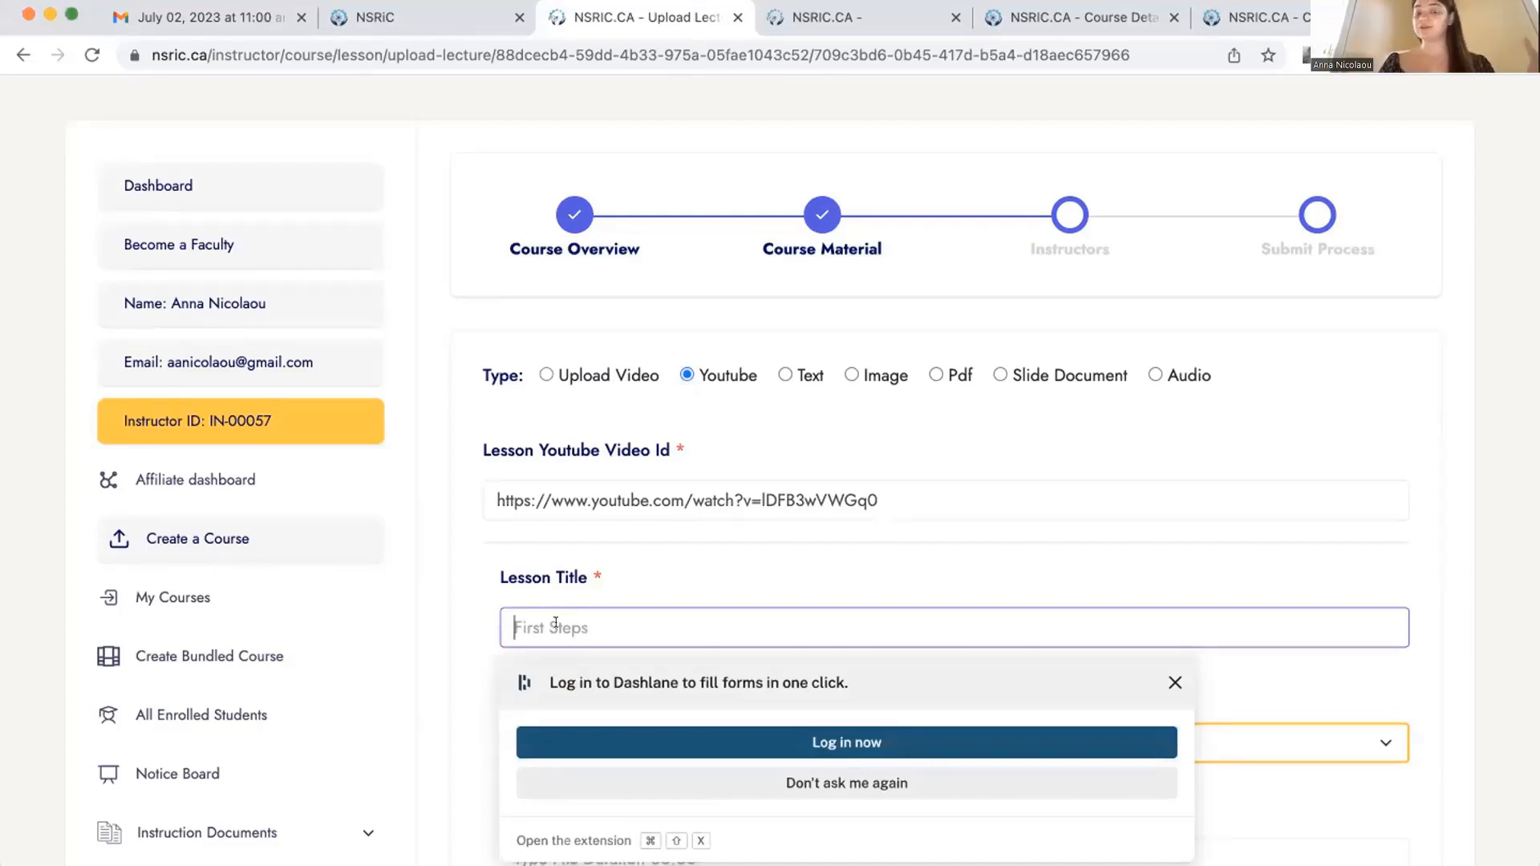
pyautogui.write('Intro')
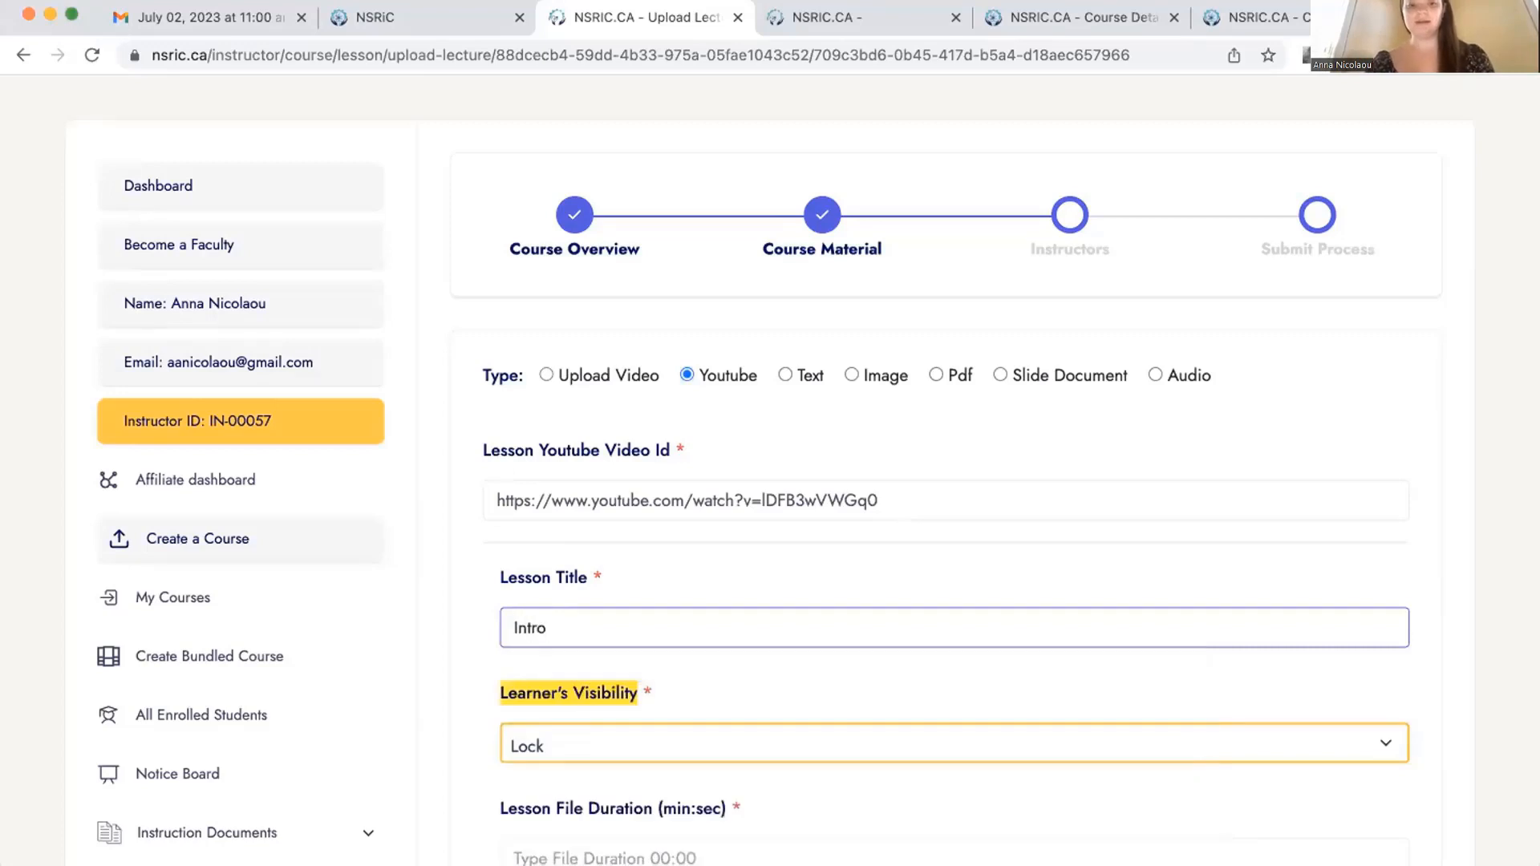
pyautogui.write('duction to pe')
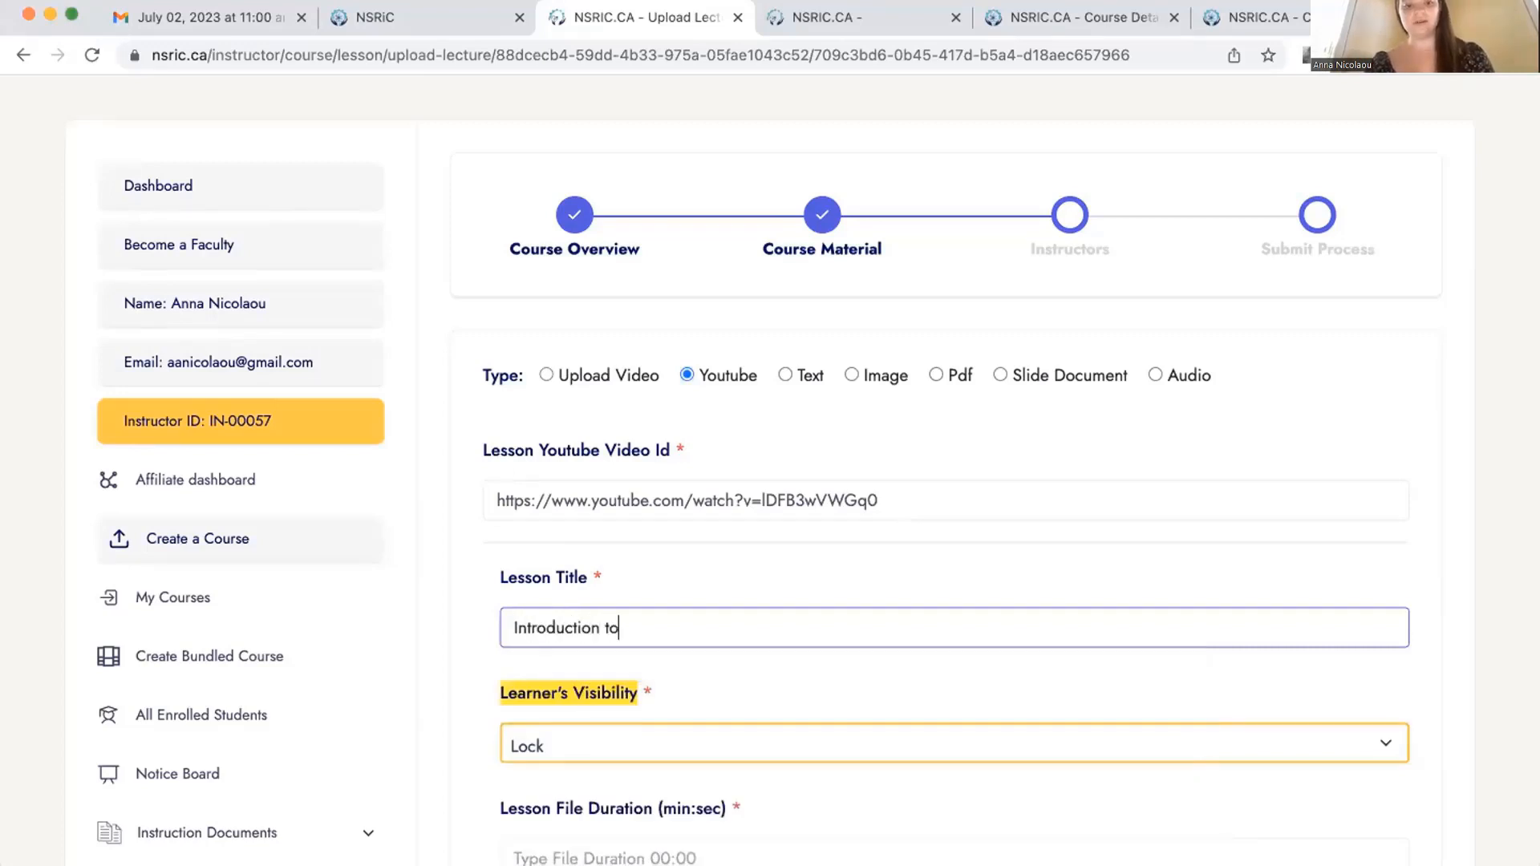
pyautogui.press('BackSpace')
pyautogui.press('BackSpace')
pyautogui.write('Per')
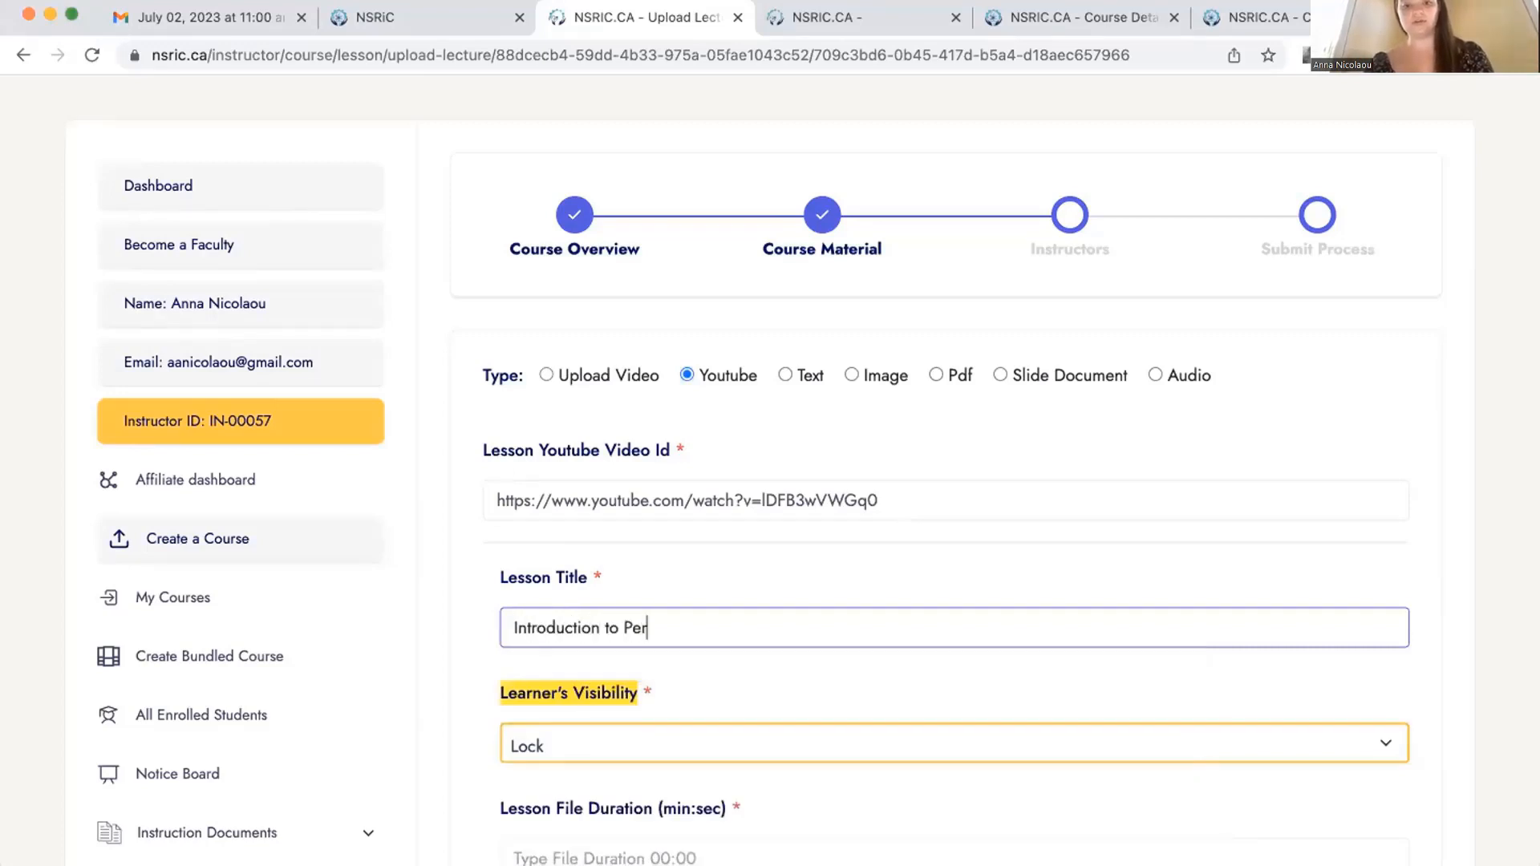
pyautogui.write('sonal Finance')
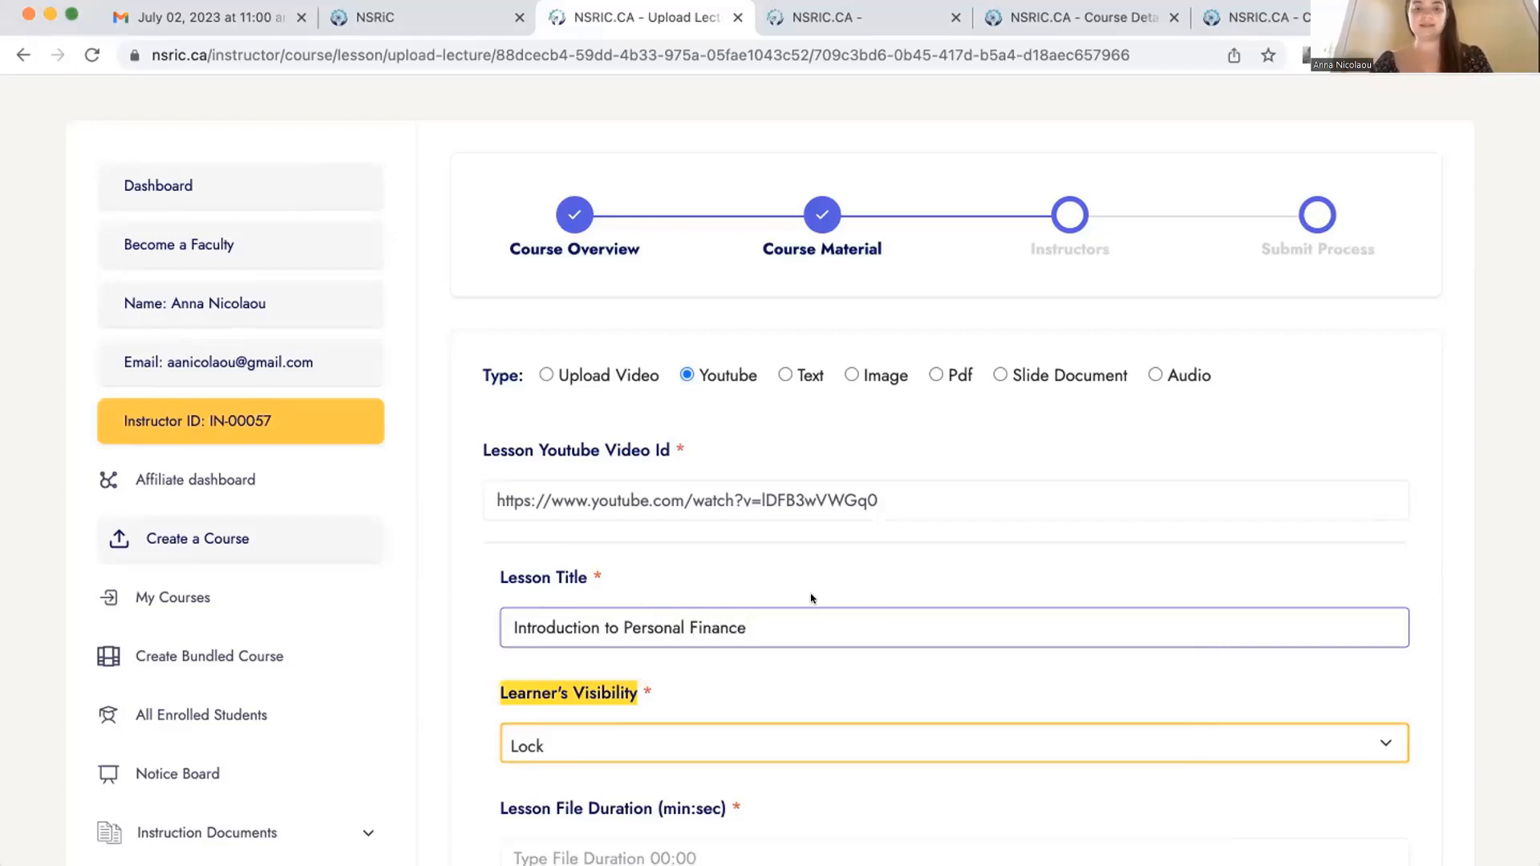
# - Switch the learner's visibility to Show and back to Lock
pyautogui.scroll(-3, 812, 598)
pyautogui.scroll(1, 811, 599)
pyautogui.click(696, 504)
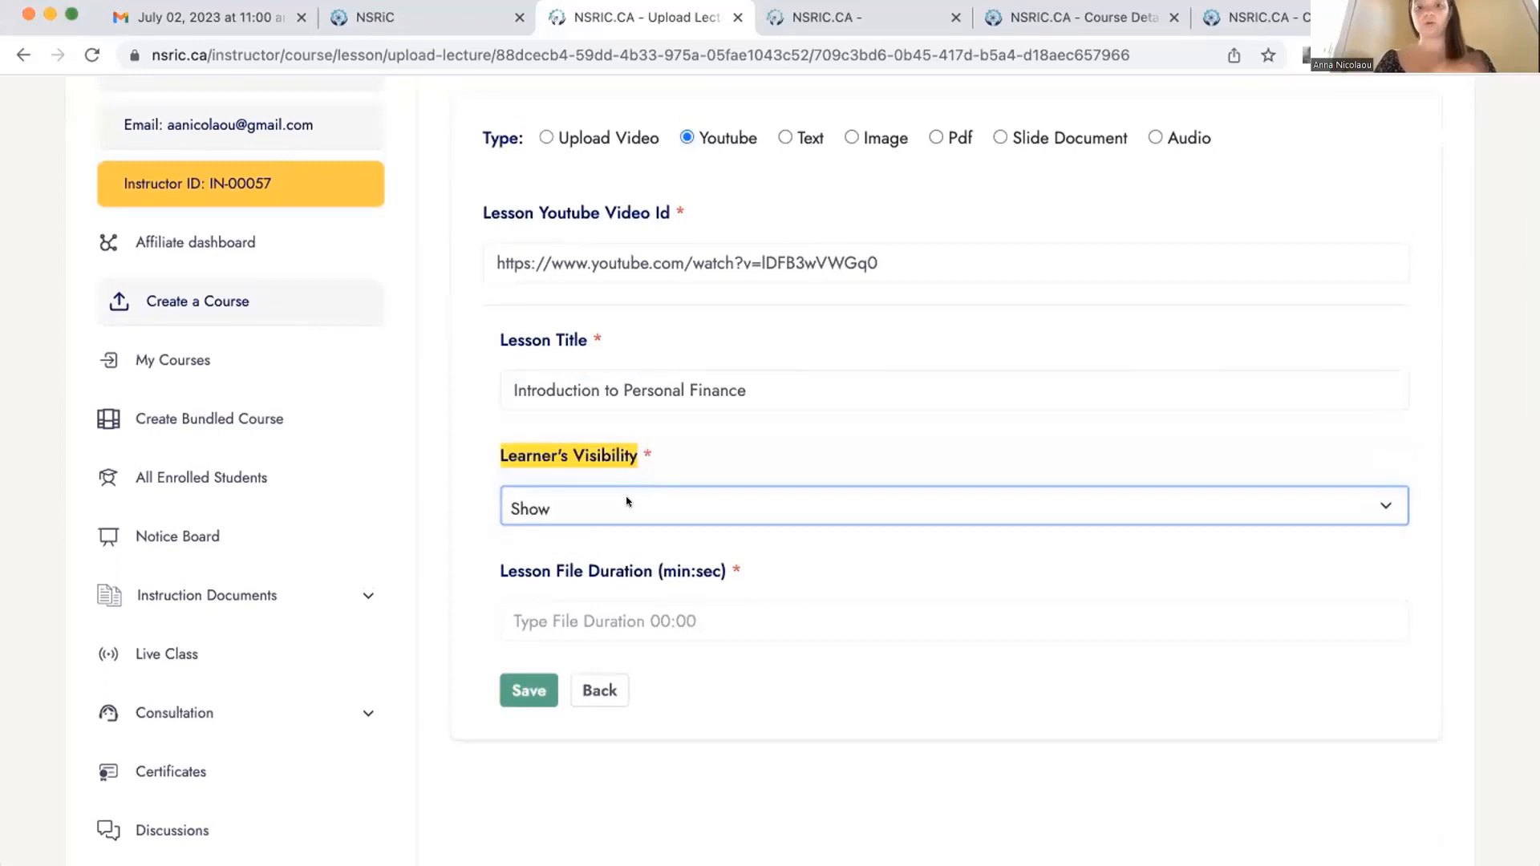
pyautogui.click(686, 449)
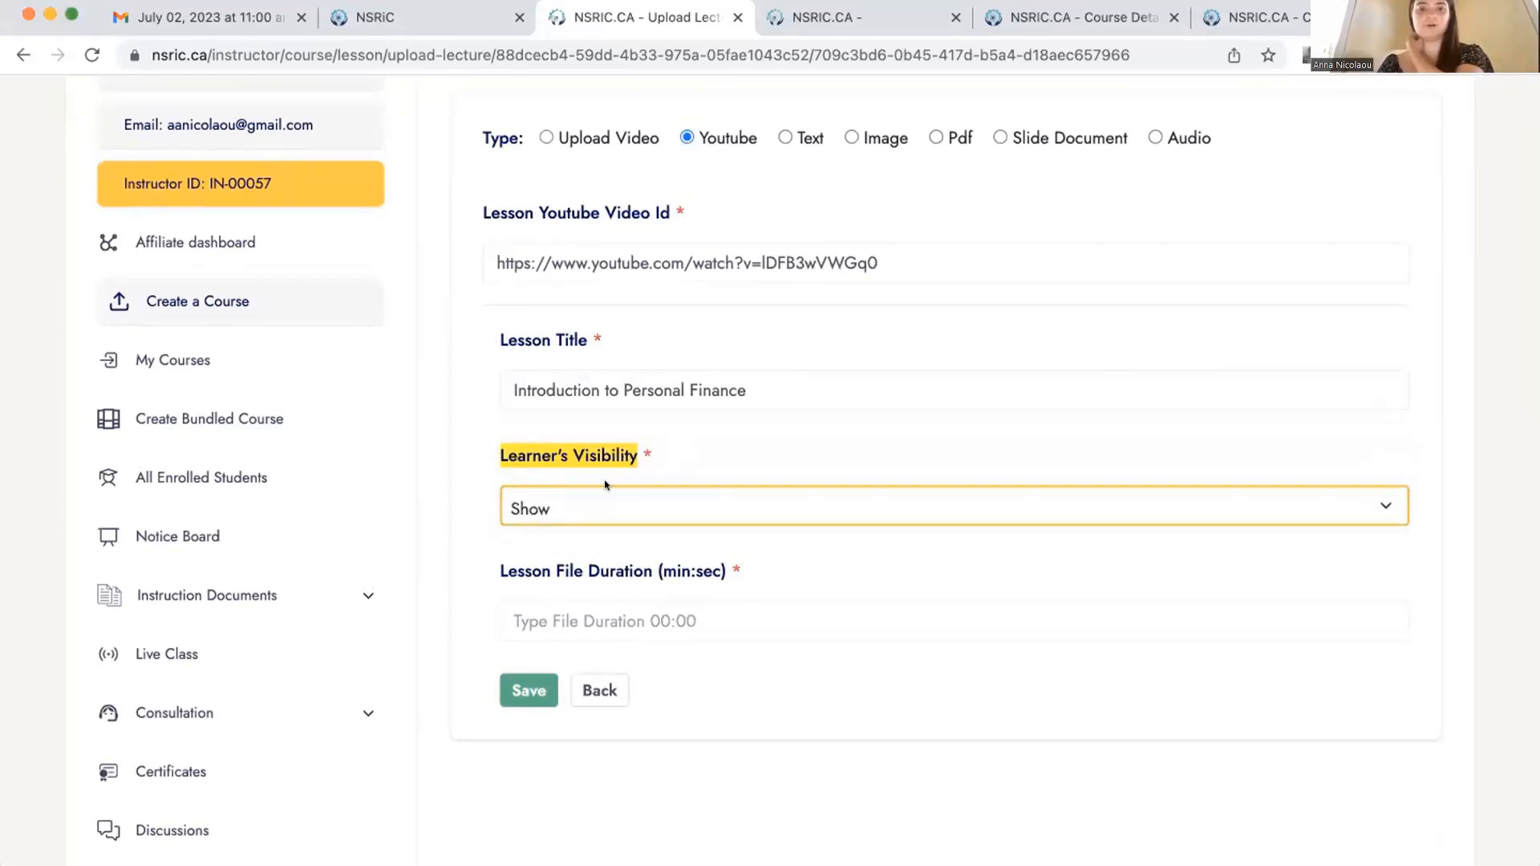
pyautogui.click(585, 499)
pyautogui.press('Down')
pyautogui.press('Return')
pyautogui.click(730, 450)
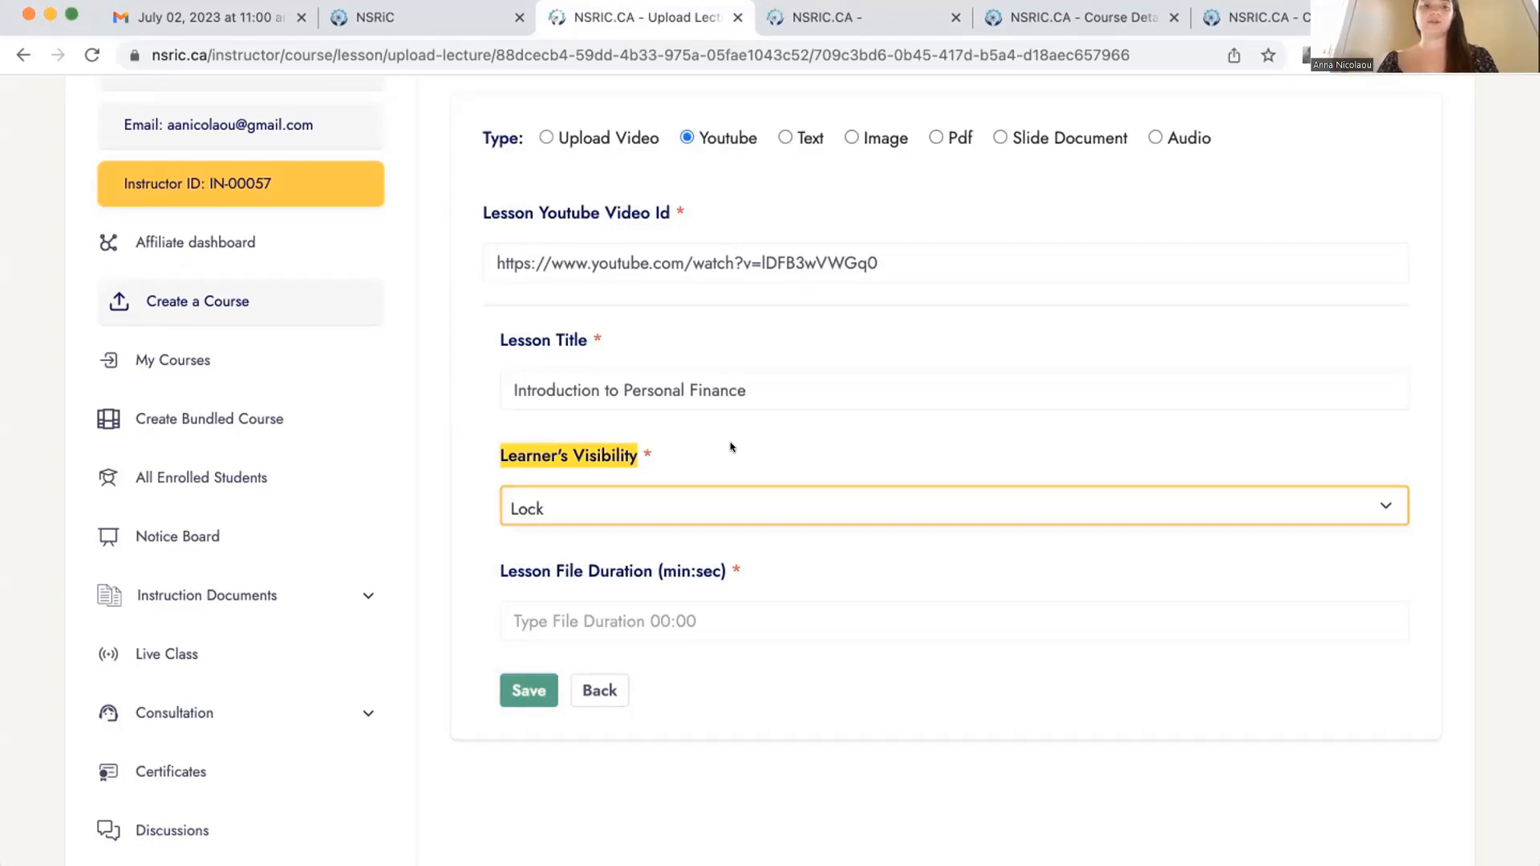
# - Keep the learner's visibility at Lock, set the lesson file duration to 32:42, and save the lesson
pyautogui.click(643, 495)
pyautogui.click(633, 476)
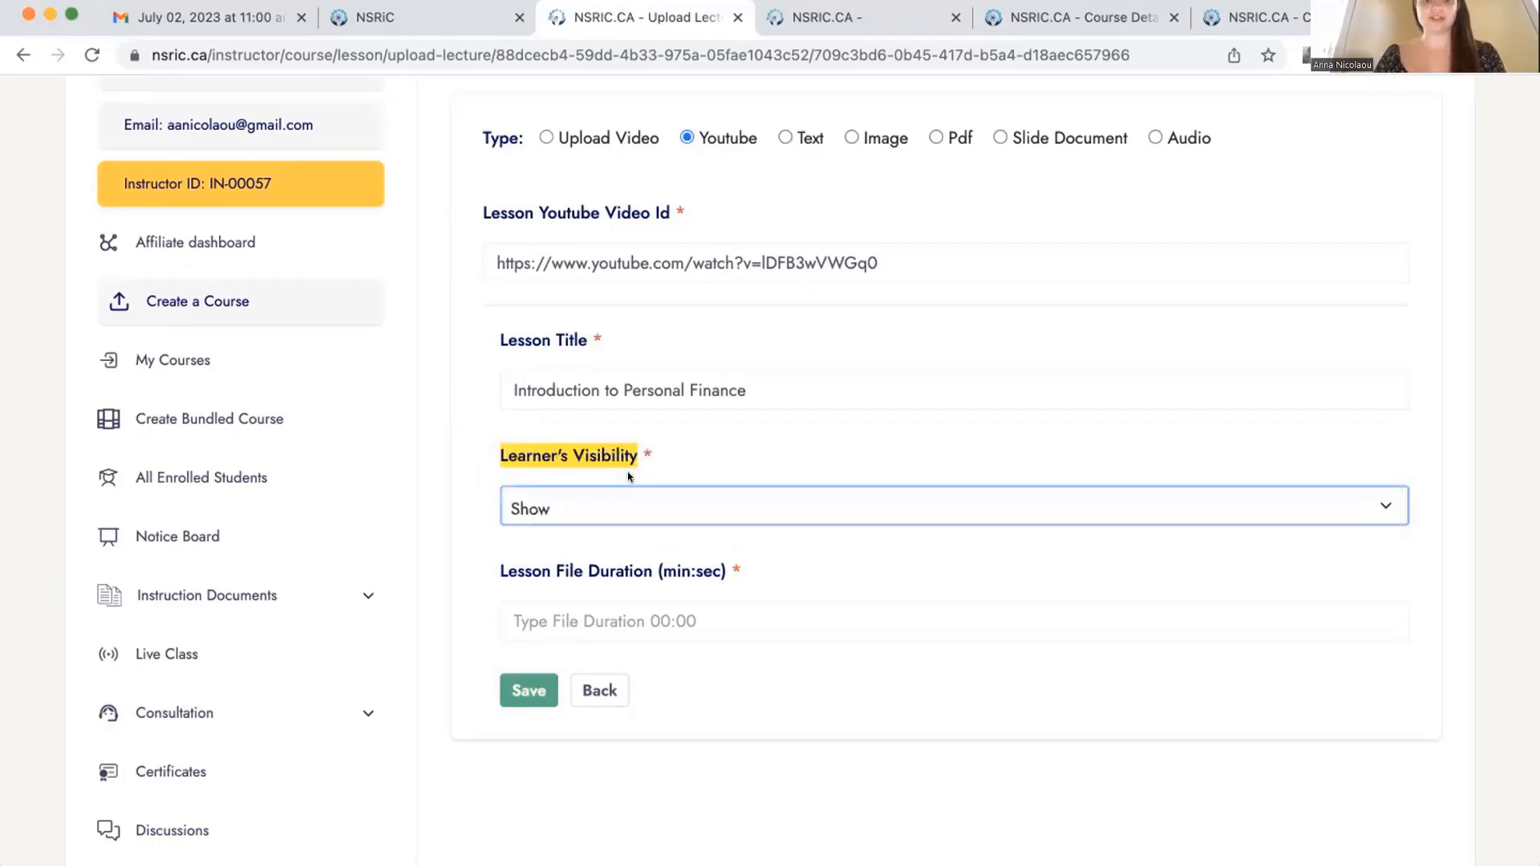
pyautogui.click(618, 497)
pyautogui.click(603, 533)
pyautogui.click(592, 602)
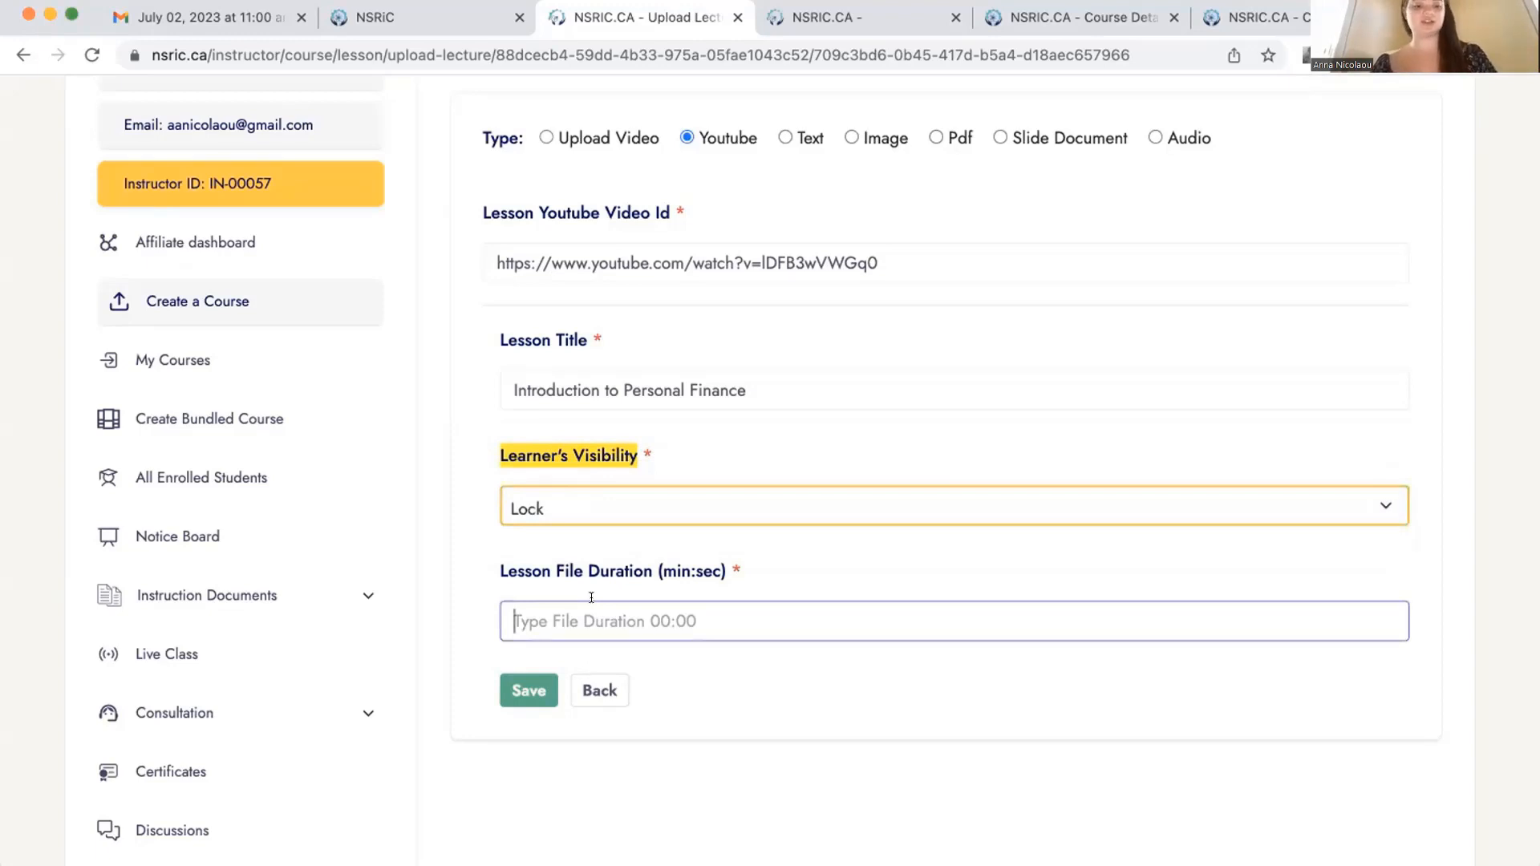
pyautogui.write('32:42')
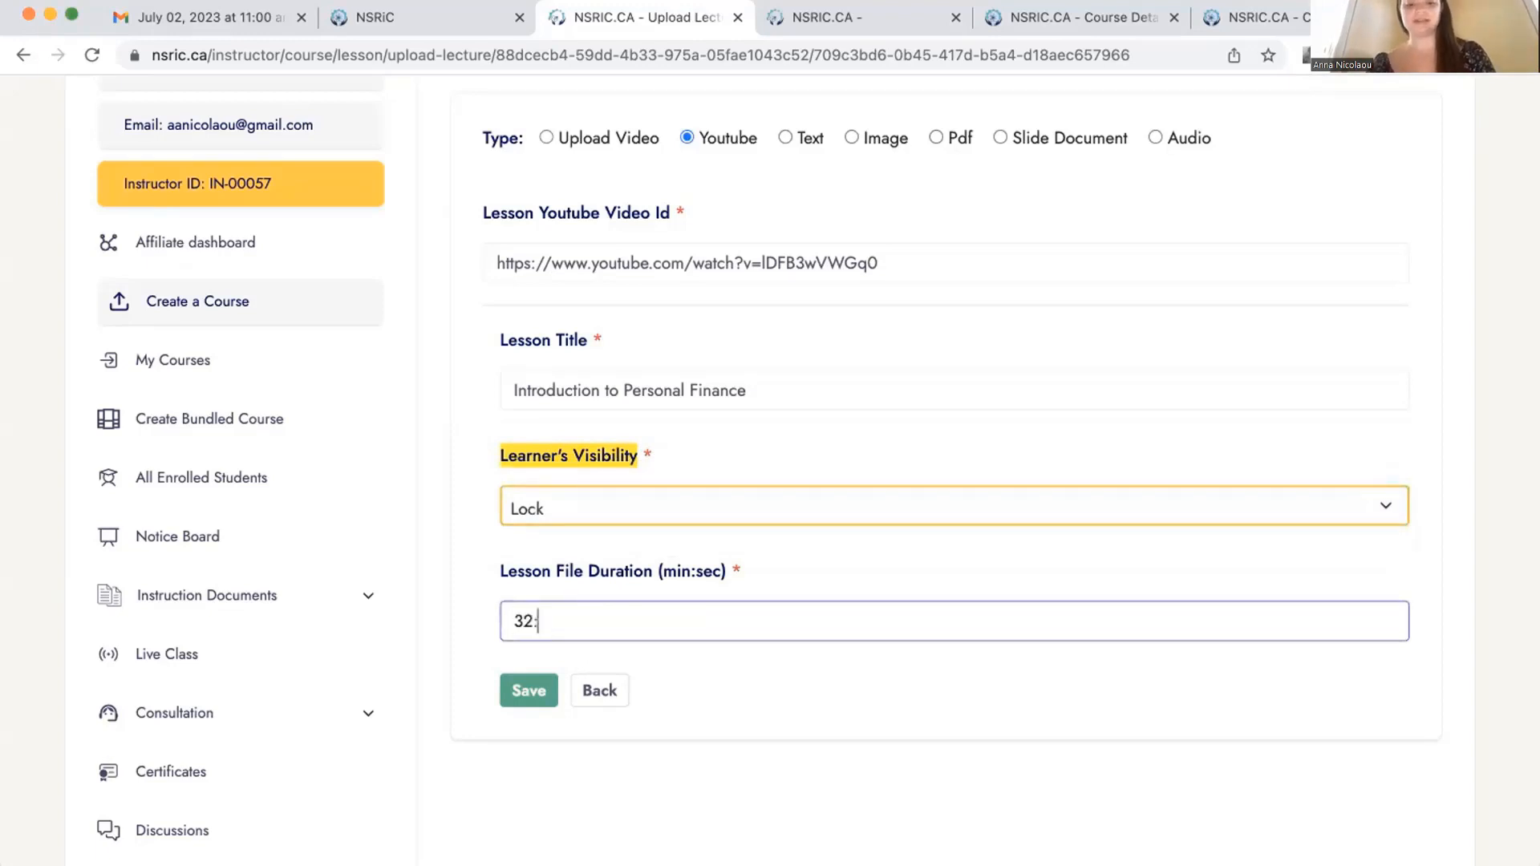
pyautogui.click(539, 672)
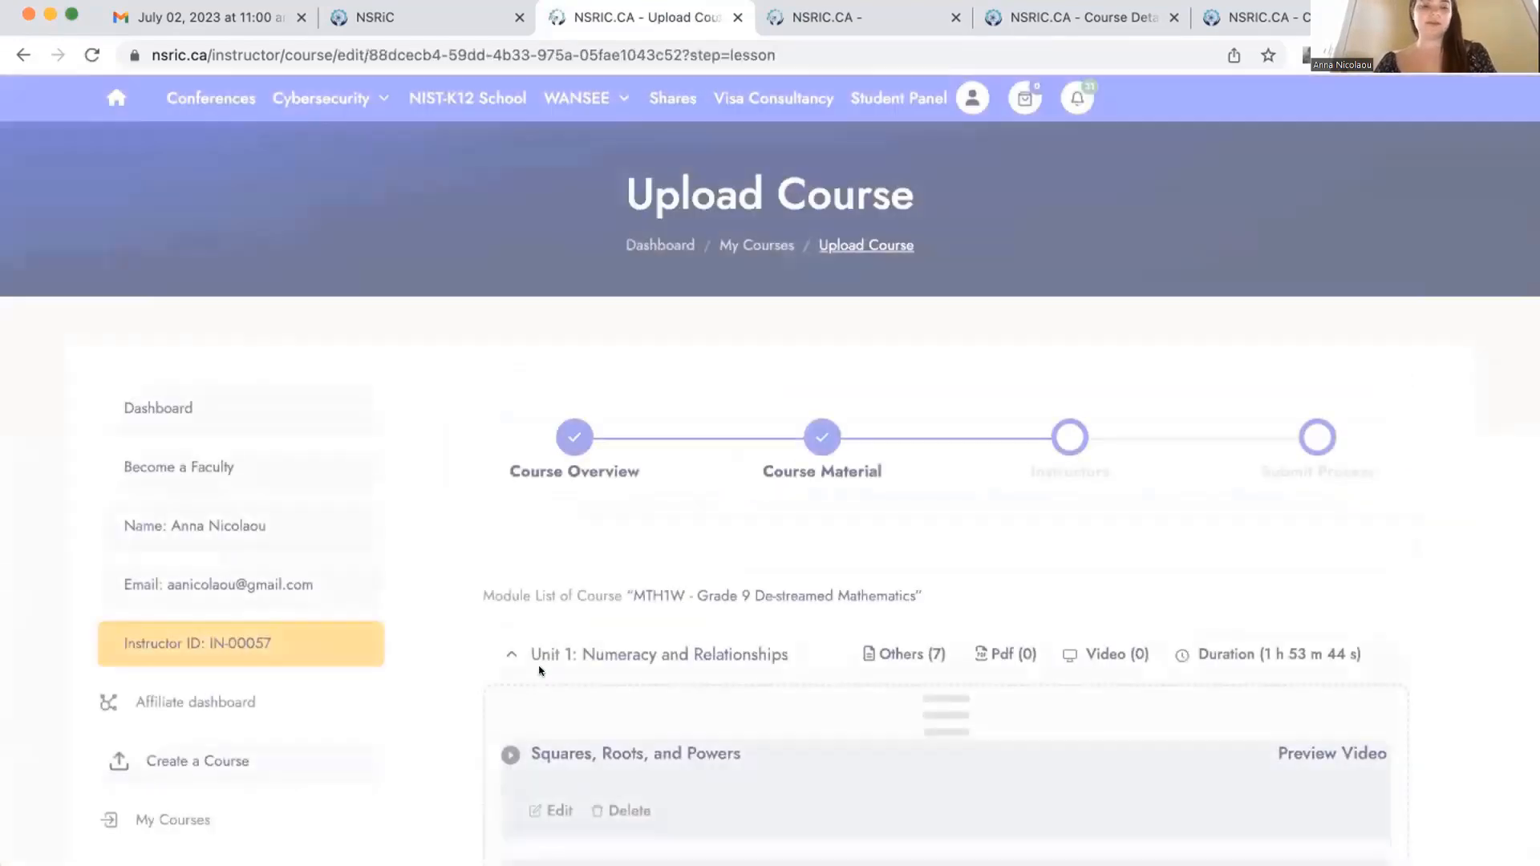
# - Delete the "Introduction to Personal Finance" lesson from the Unit 7 module and acknowledge the deletion
pyautogui.scroll(-20, 540, 672)
pyautogui.scroll(8, 540, 670)
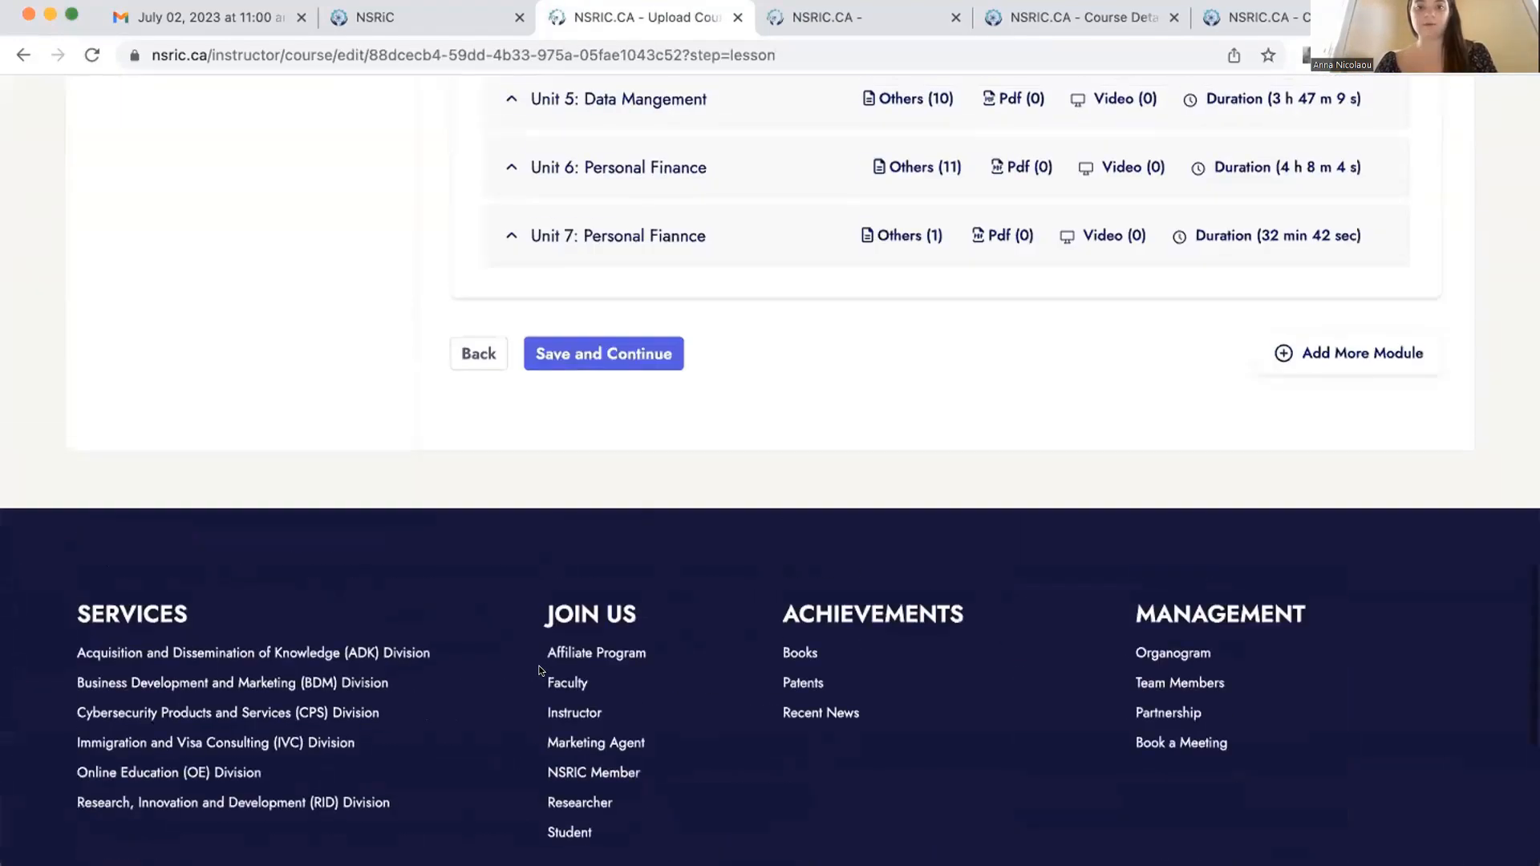
pyautogui.scroll(-7, 609, 654)
pyautogui.scroll(10, 739, 620)
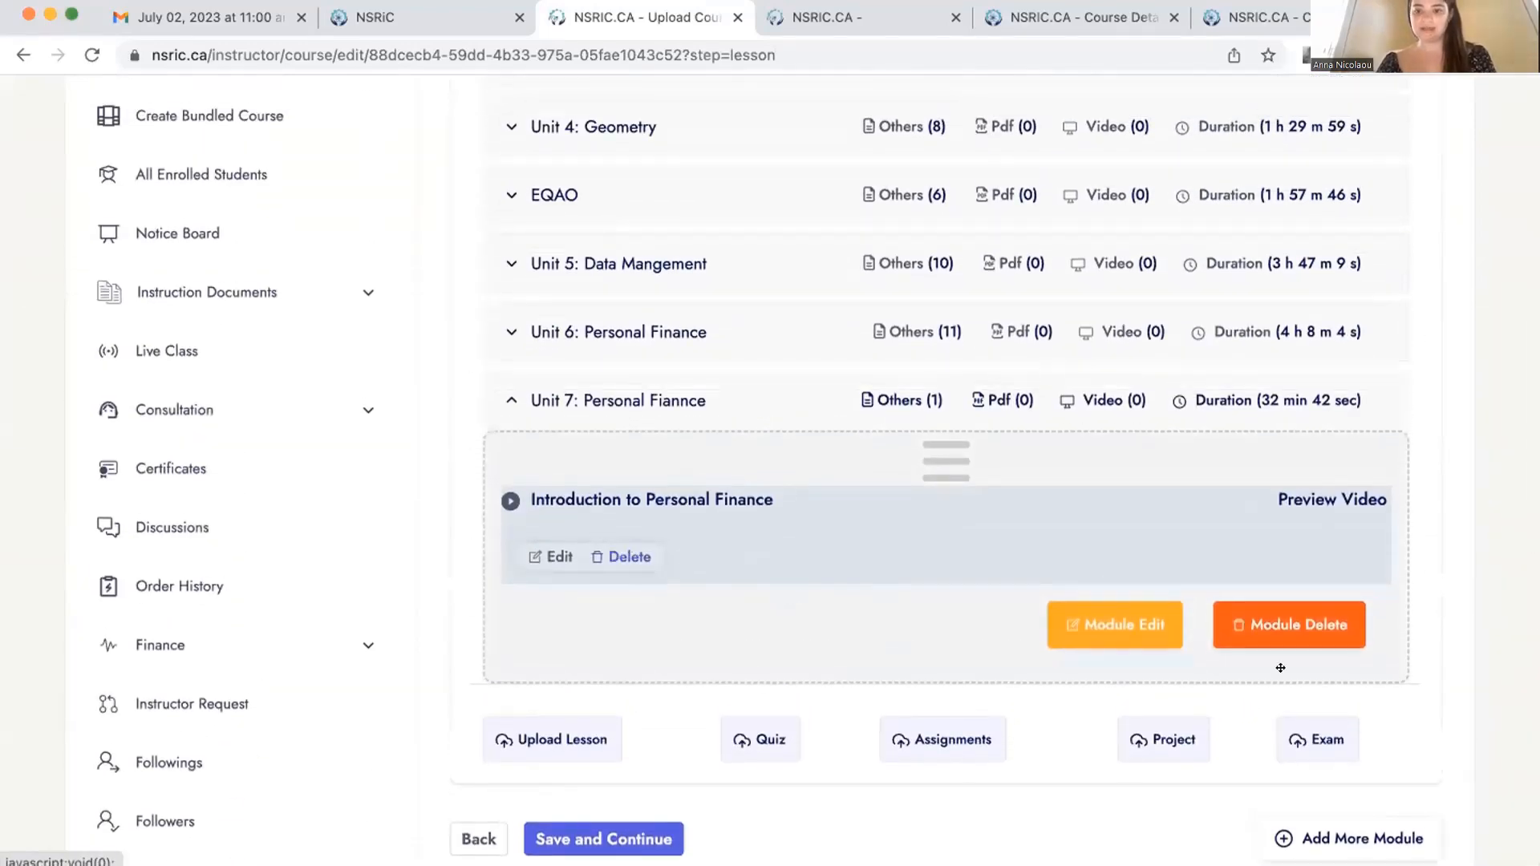
pyautogui.click(631, 556)
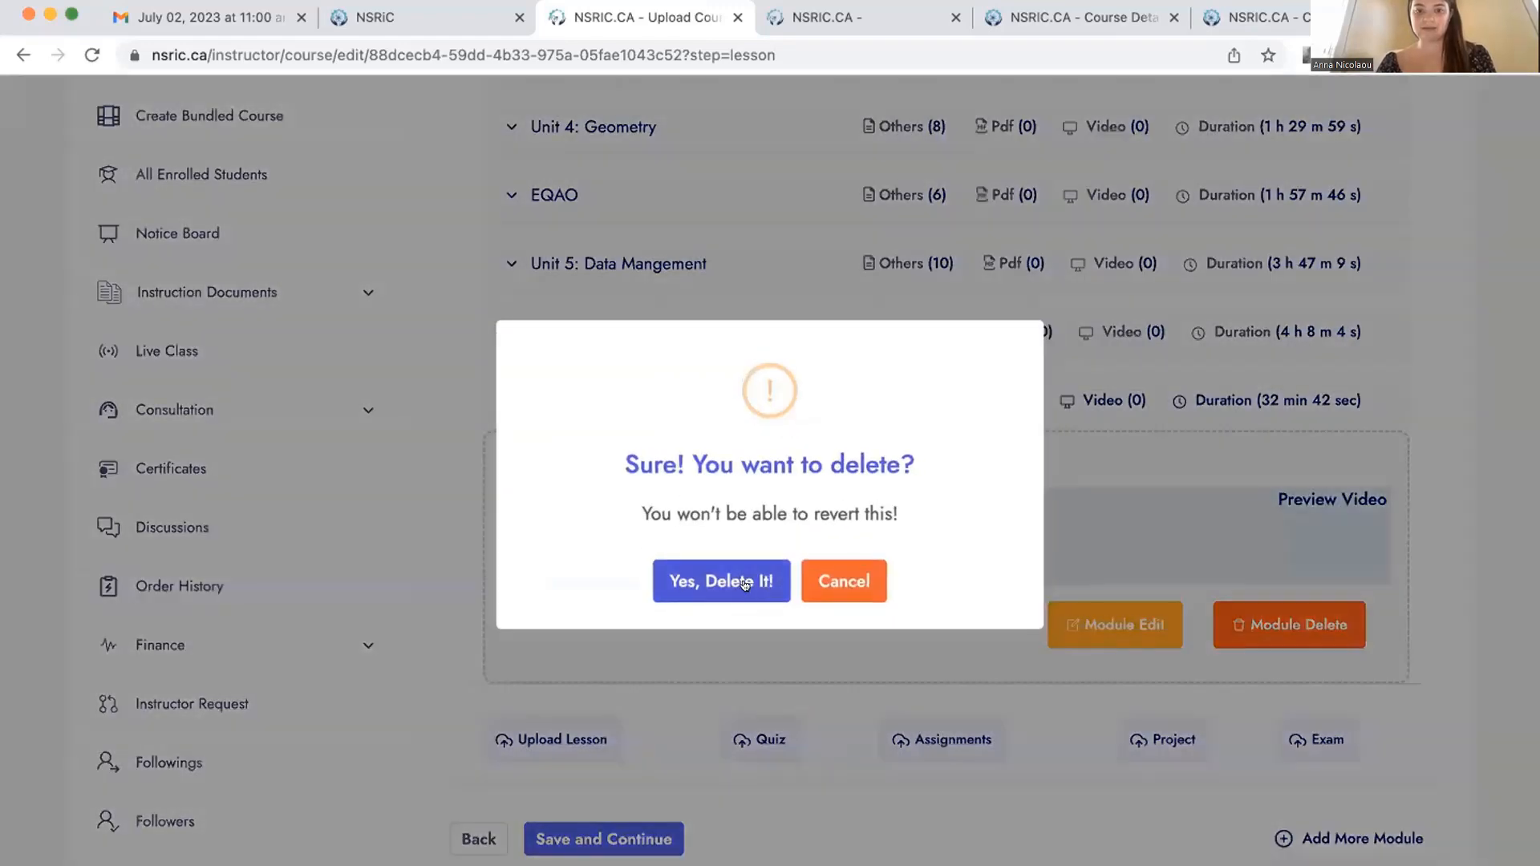
pyautogui.click(767, 582)
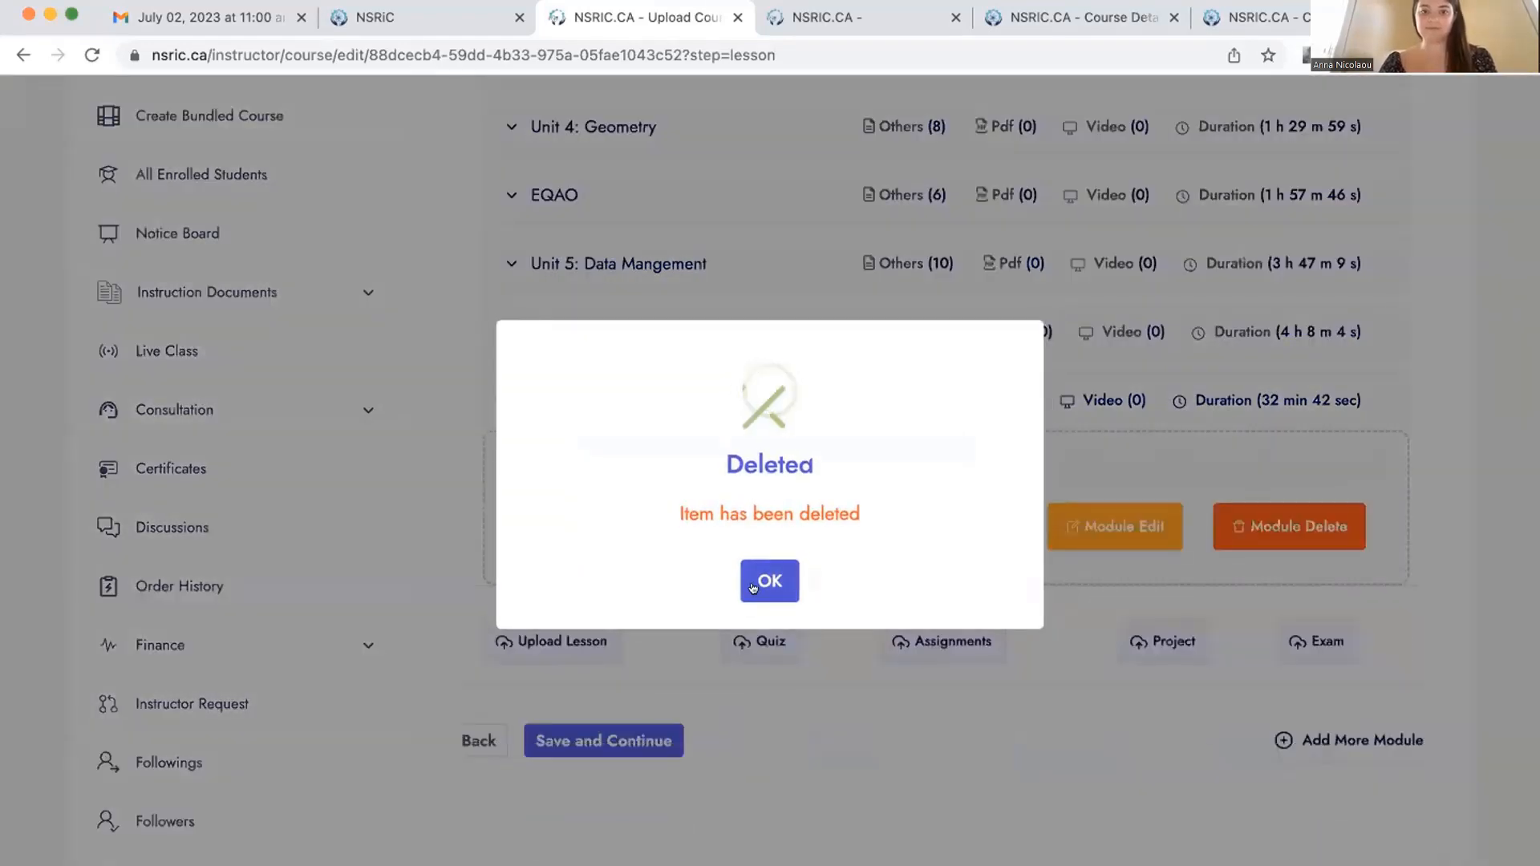
pyautogui.click(761, 564)
# - Delete the entire Unit 7 module from the course's module list
pyautogui.scroll(1, 692, 528)
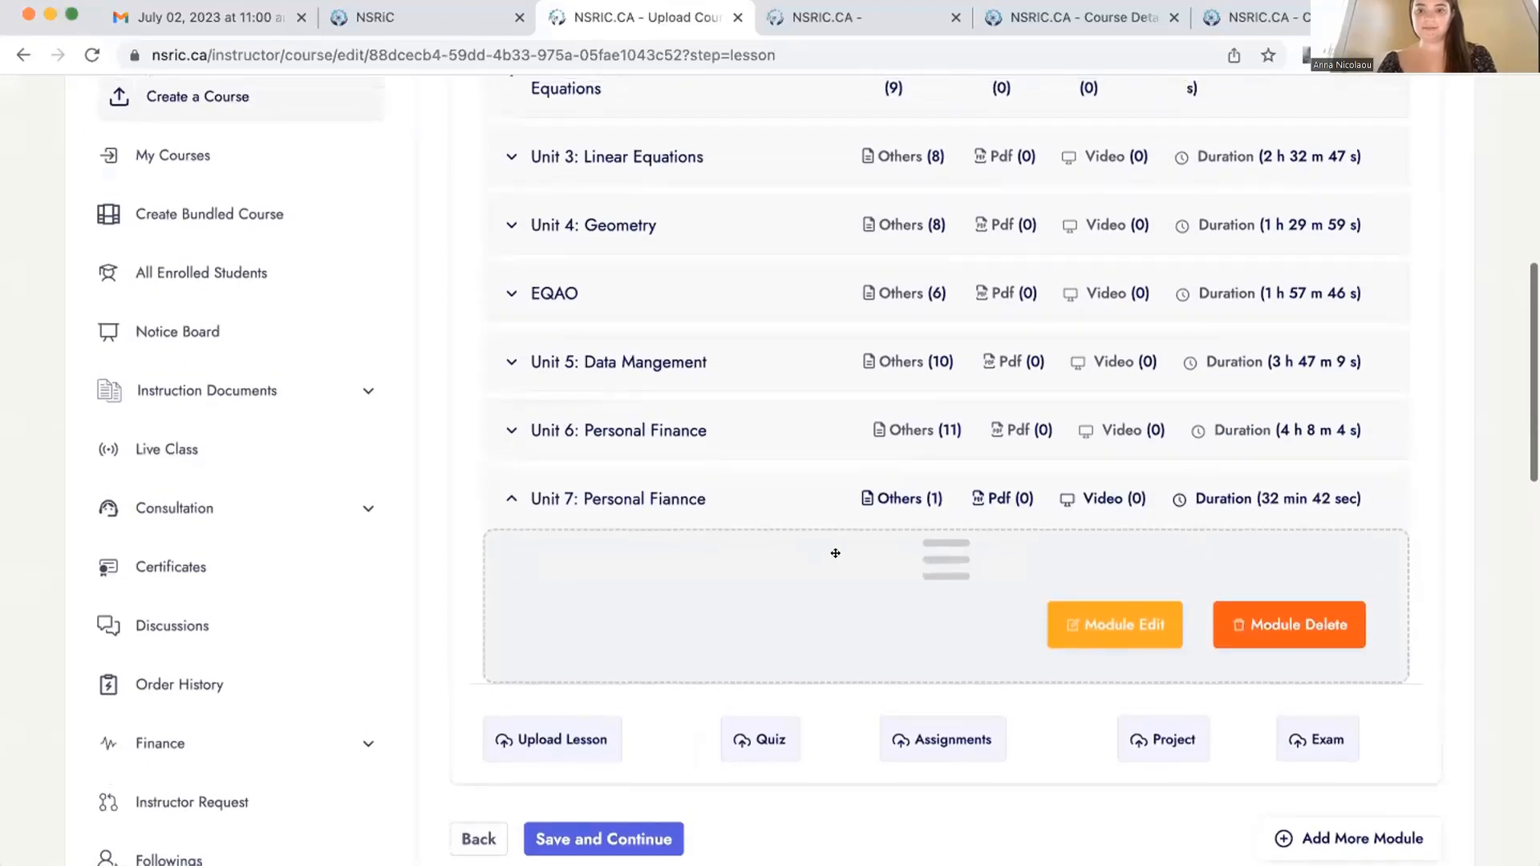
pyautogui.click(1308, 617)
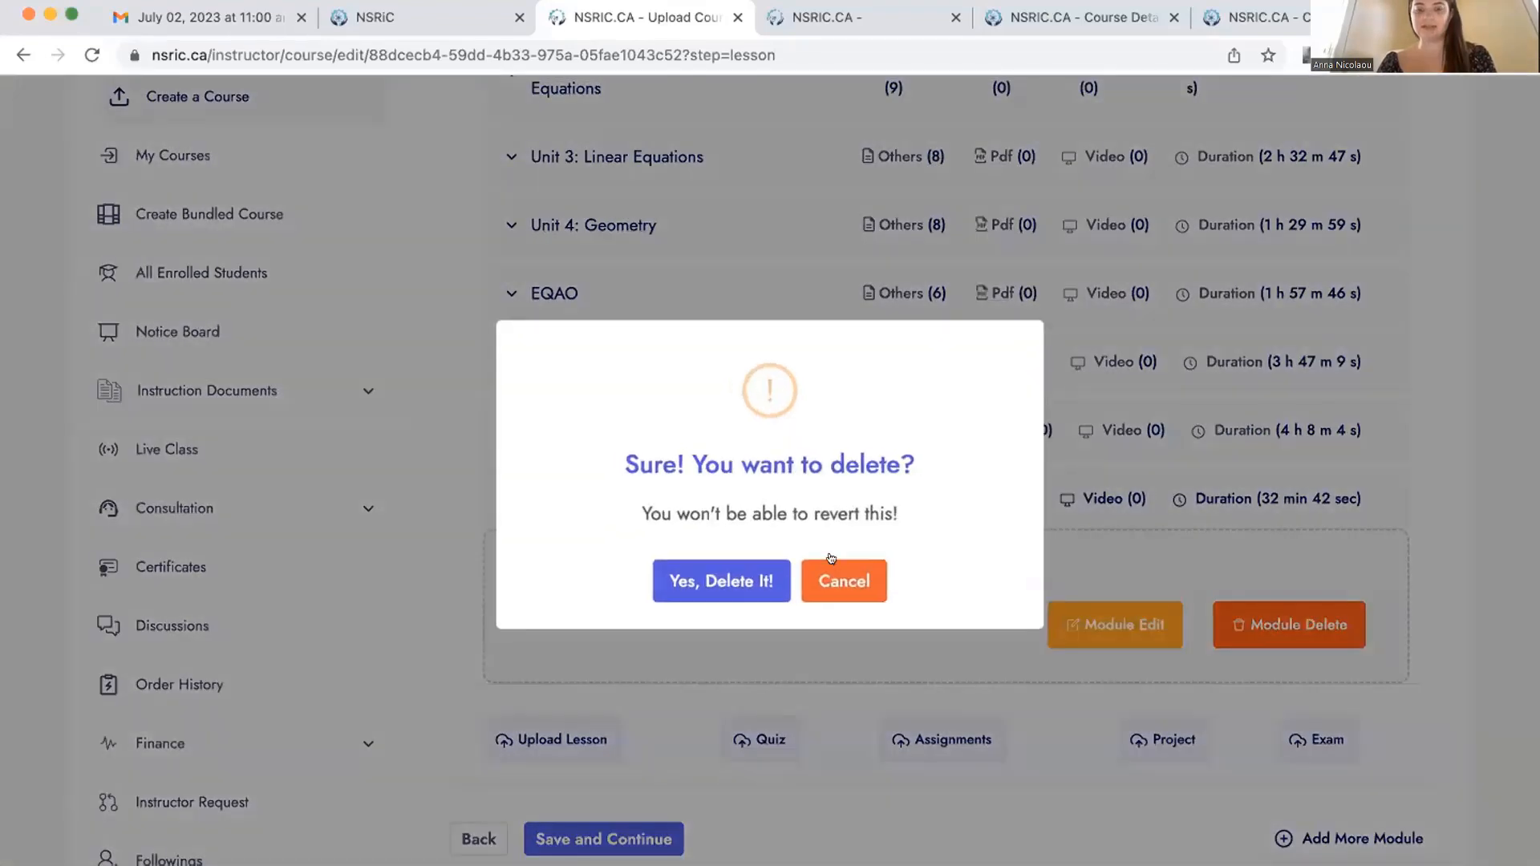
pyautogui.click(728, 568)
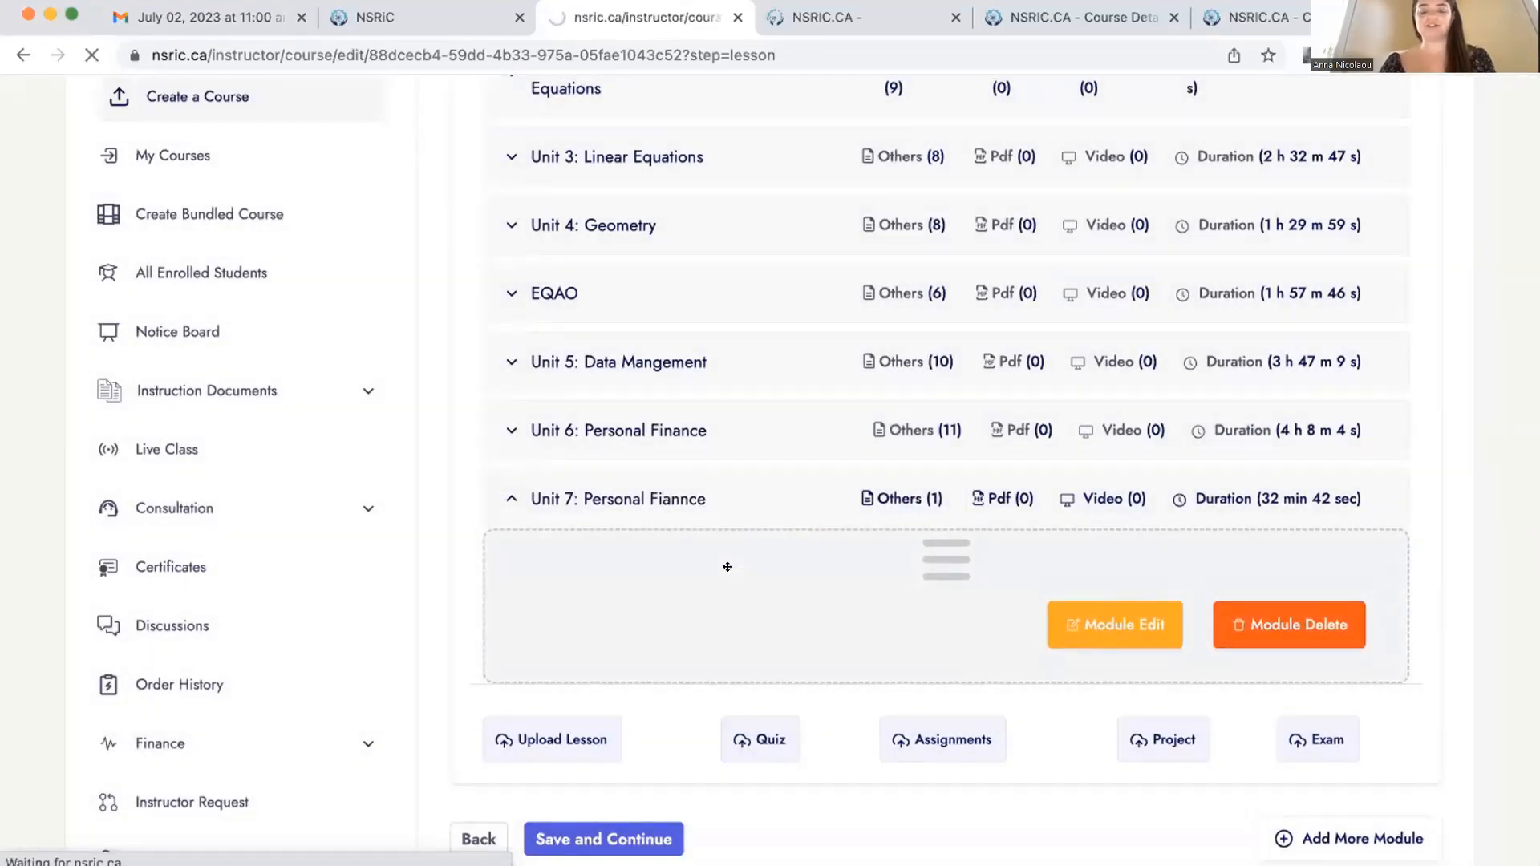
# - Expand the Unit 5: Data Mangement module to review its lessons, and save the course material to continue
pyautogui.scroll(-20, 727, 567)
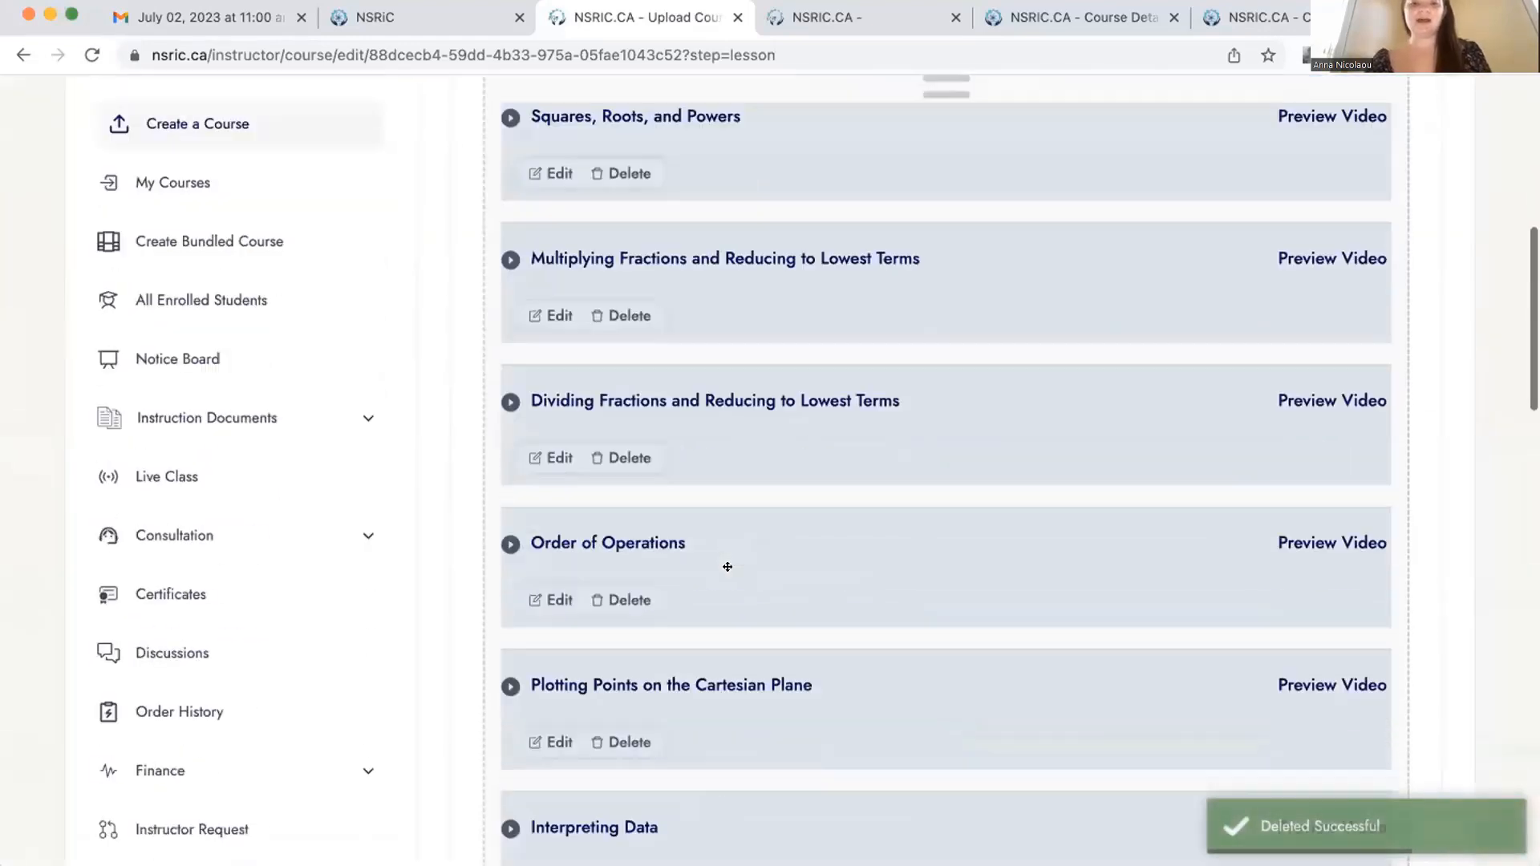
pyautogui.scroll(1, 728, 567)
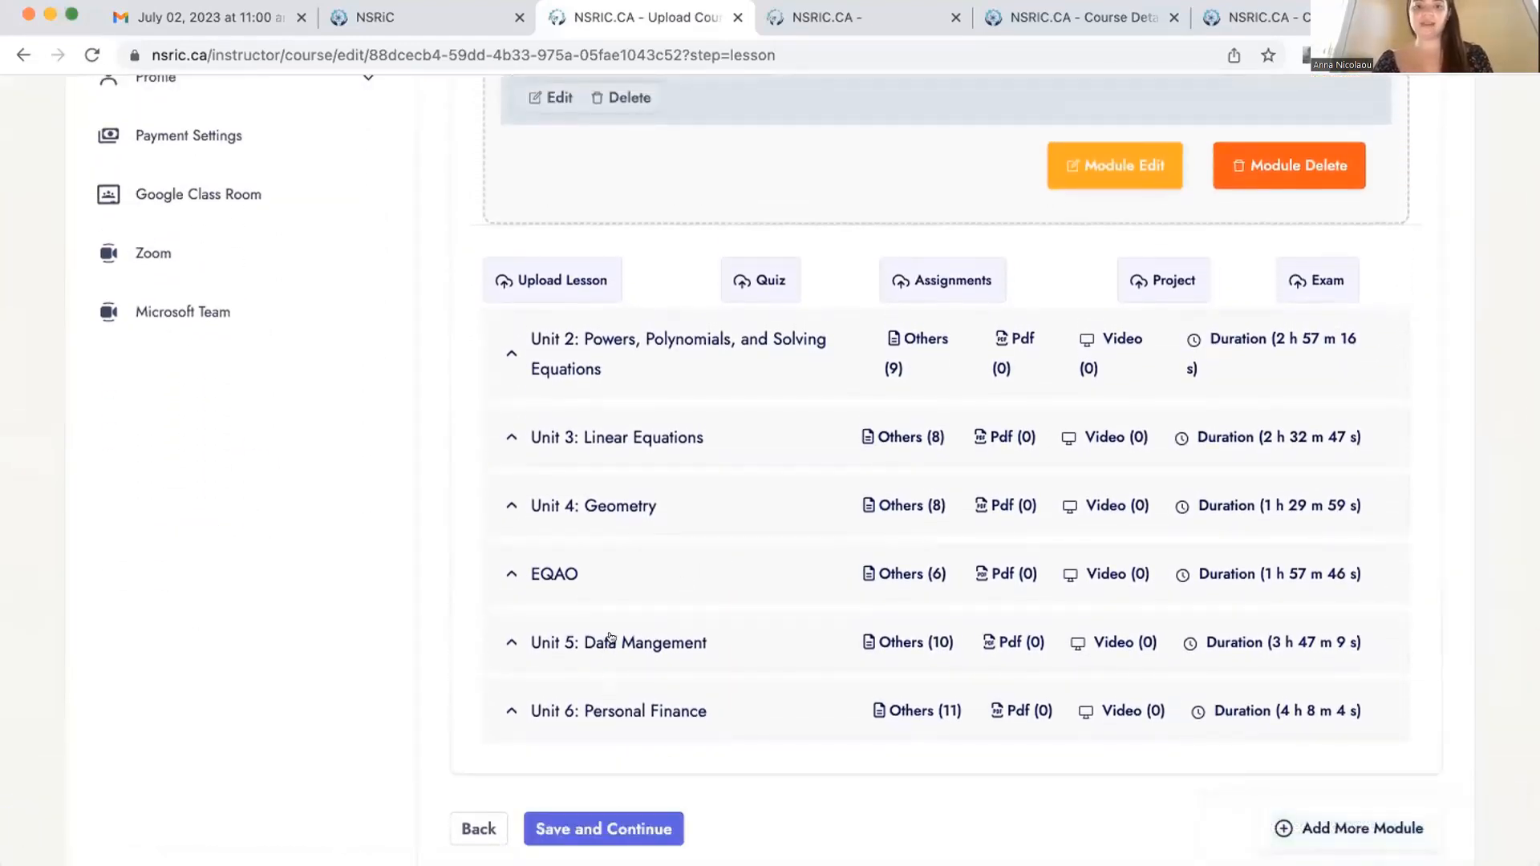
pyautogui.scroll(15, 673, 567)
pyautogui.scroll(-1, 676, 529)
pyautogui.scroll(3, 675, 530)
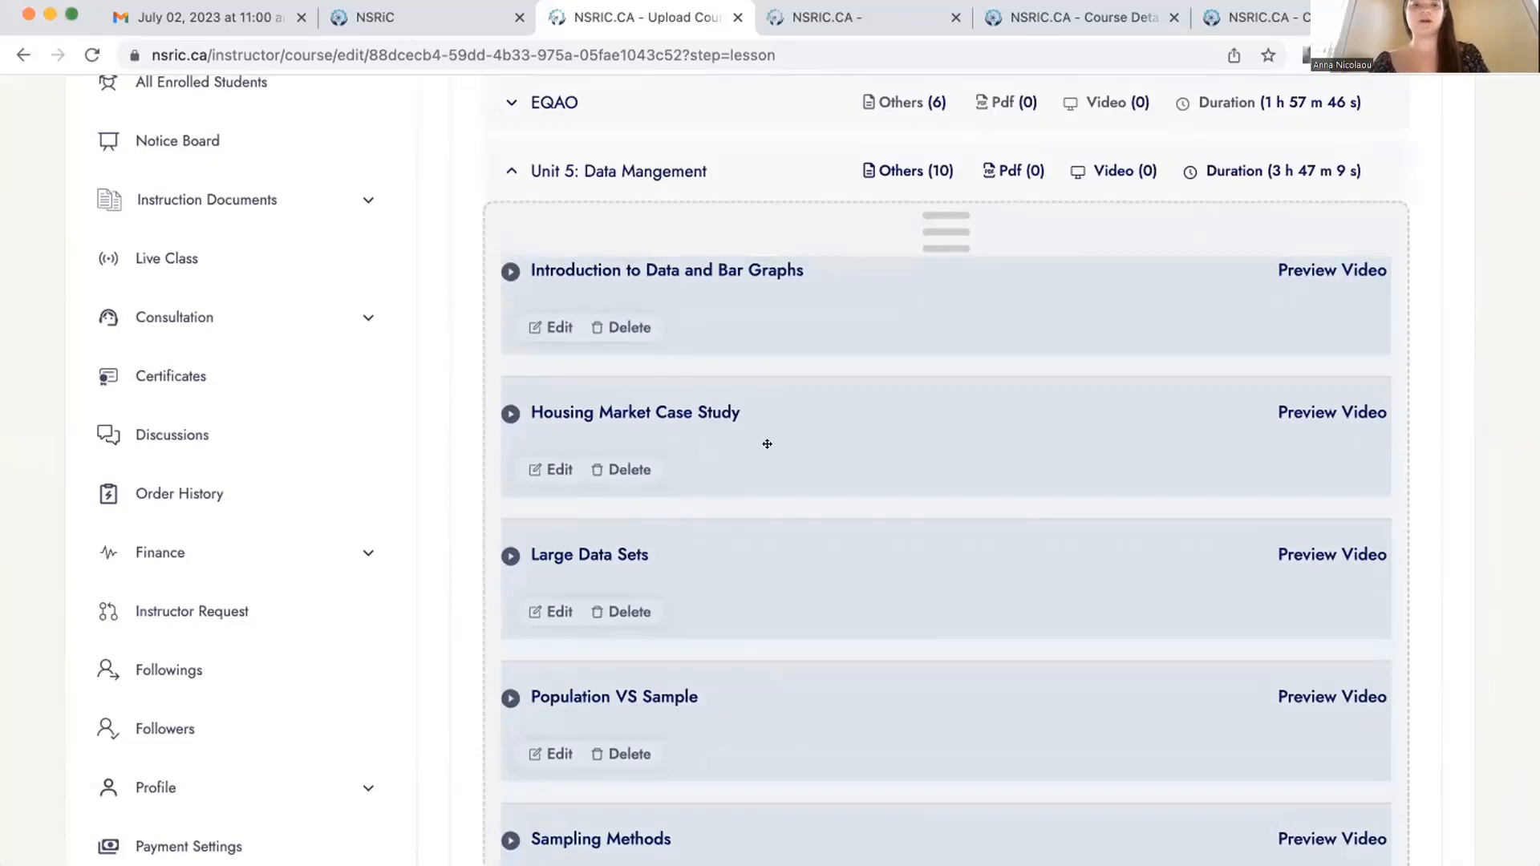
pyautogui.scroll(-15, 678, 622)
pyautogui.scroll(5, 678, 622)
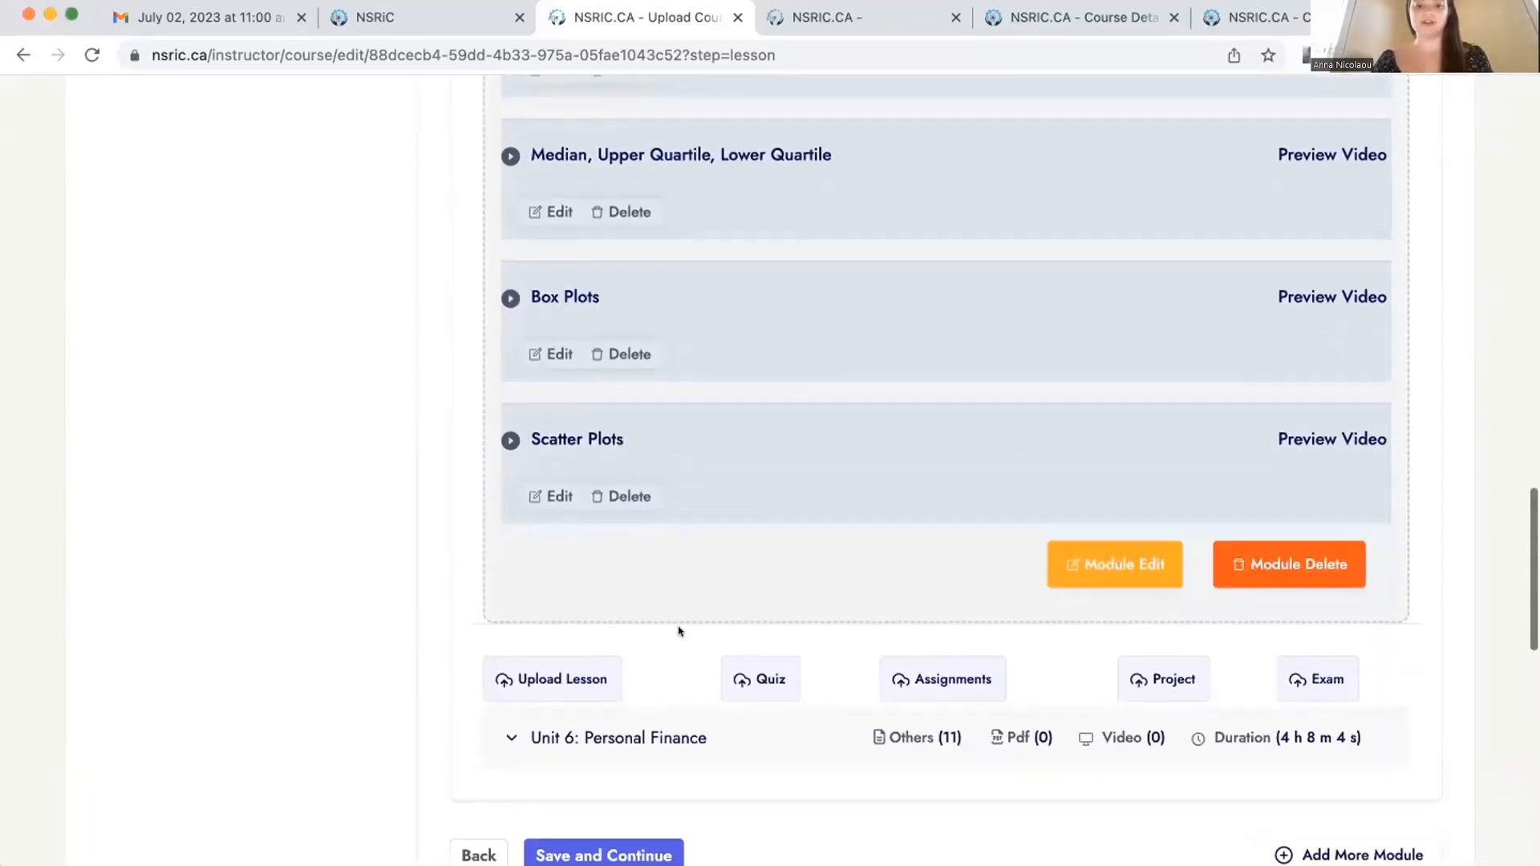
pyautogui.scroll(-1, 679, 621)
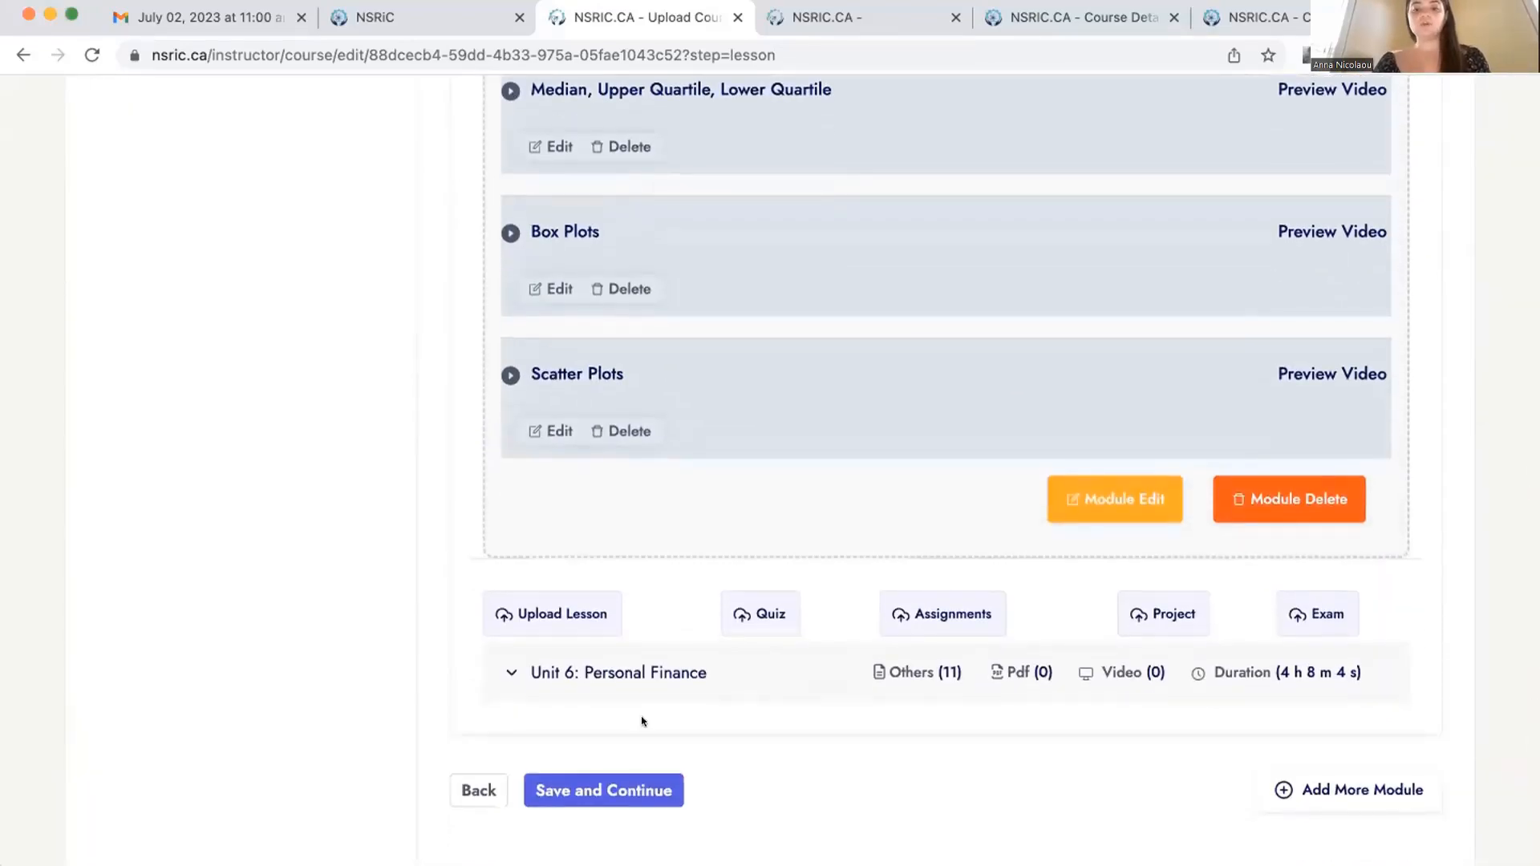
pyautogui.click(596, 778)
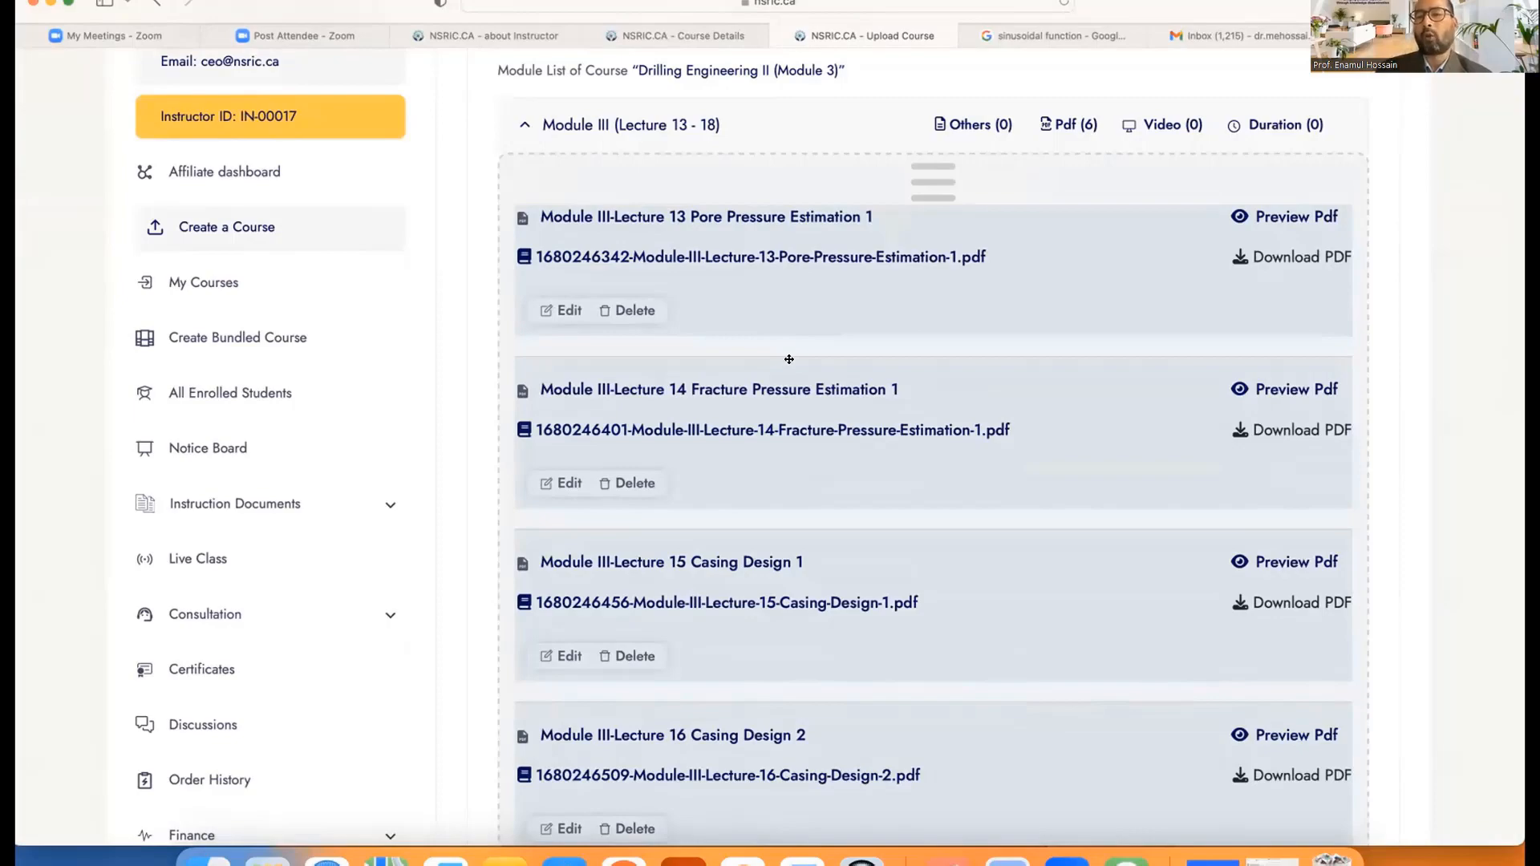
# - Start a new quiz for Module III of Drilling Engineering II and name it "Quiz 1"
pyautogui.scroll(-10, 790, 360)
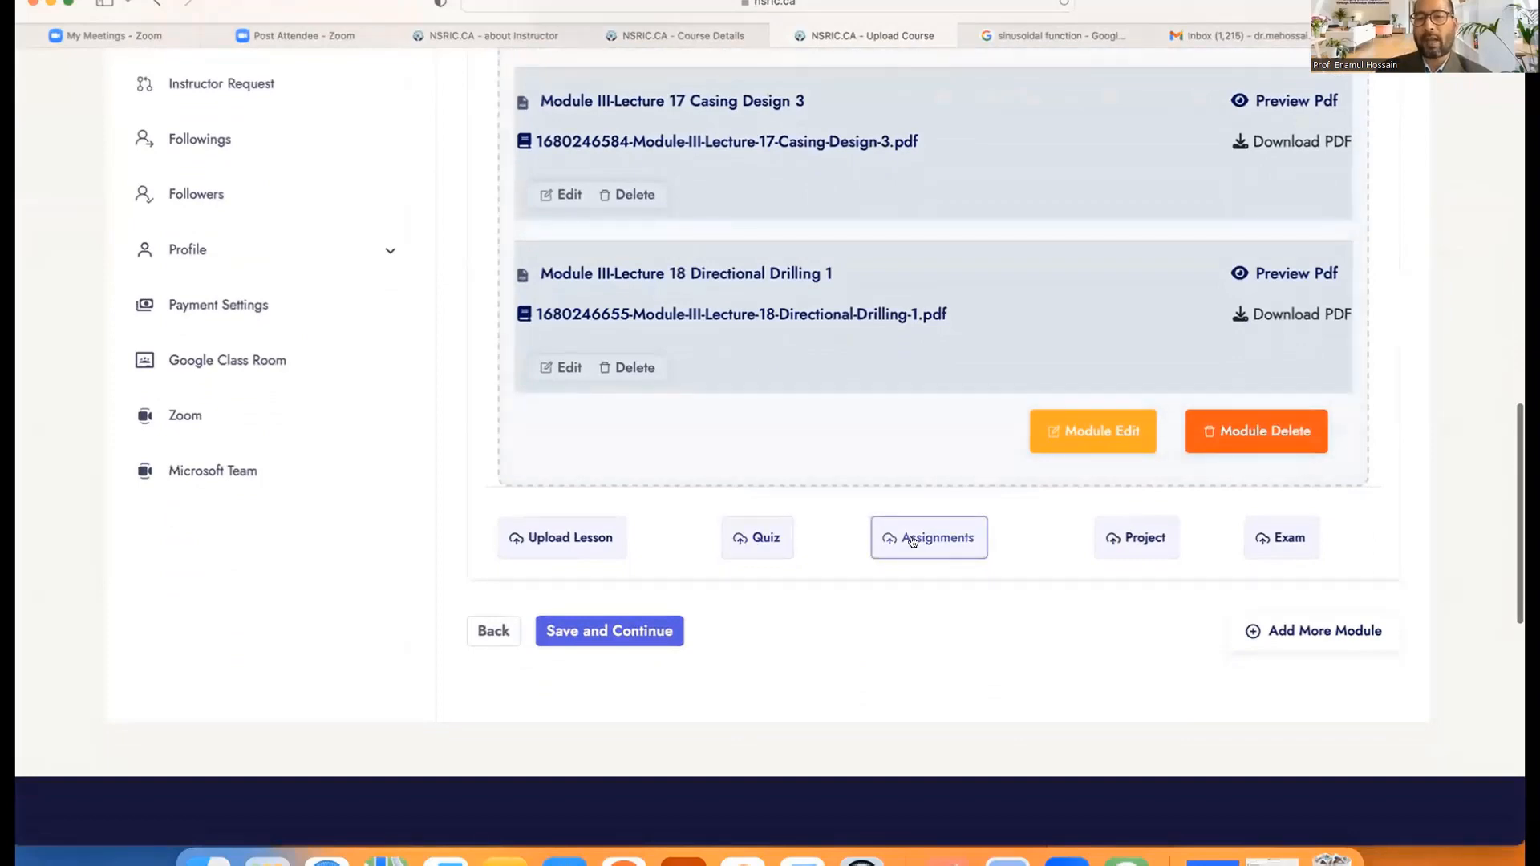
pyautogui.click(767, 539)
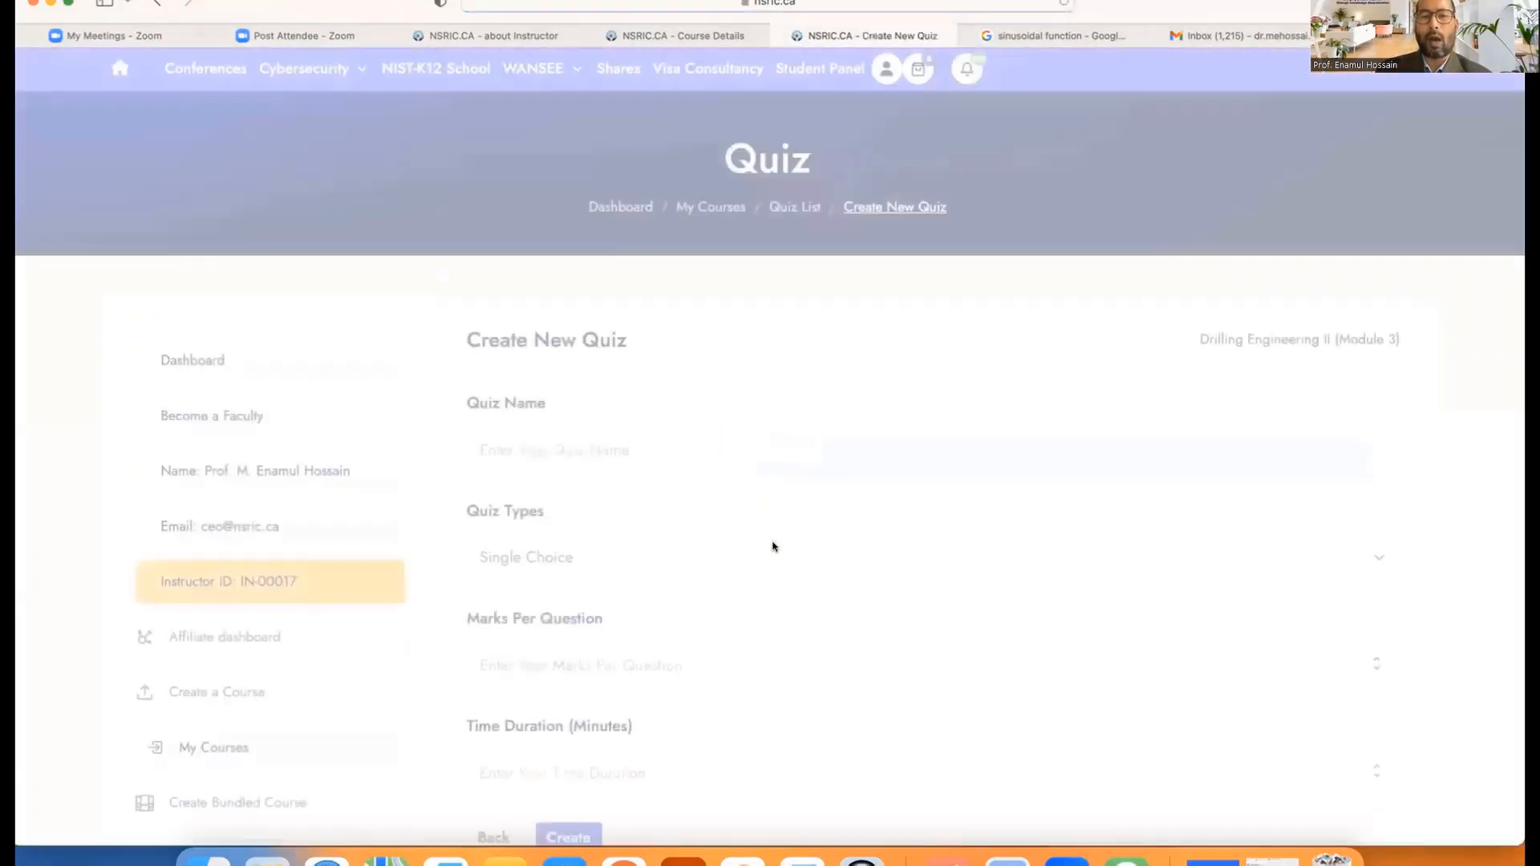
pyautogui.click(544, 445)
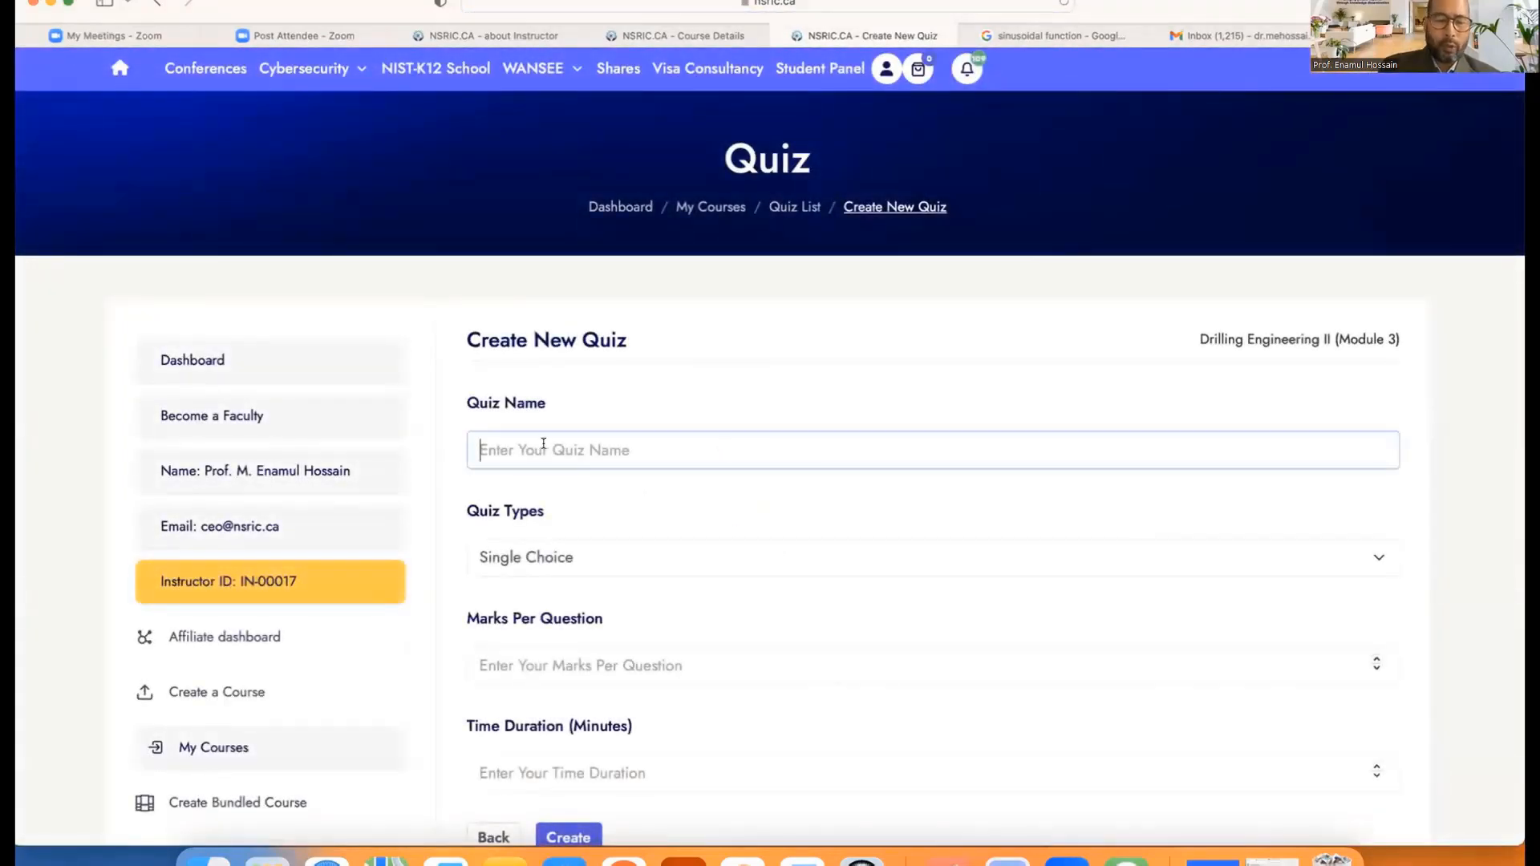
pyautogui.write('Quiz 1')
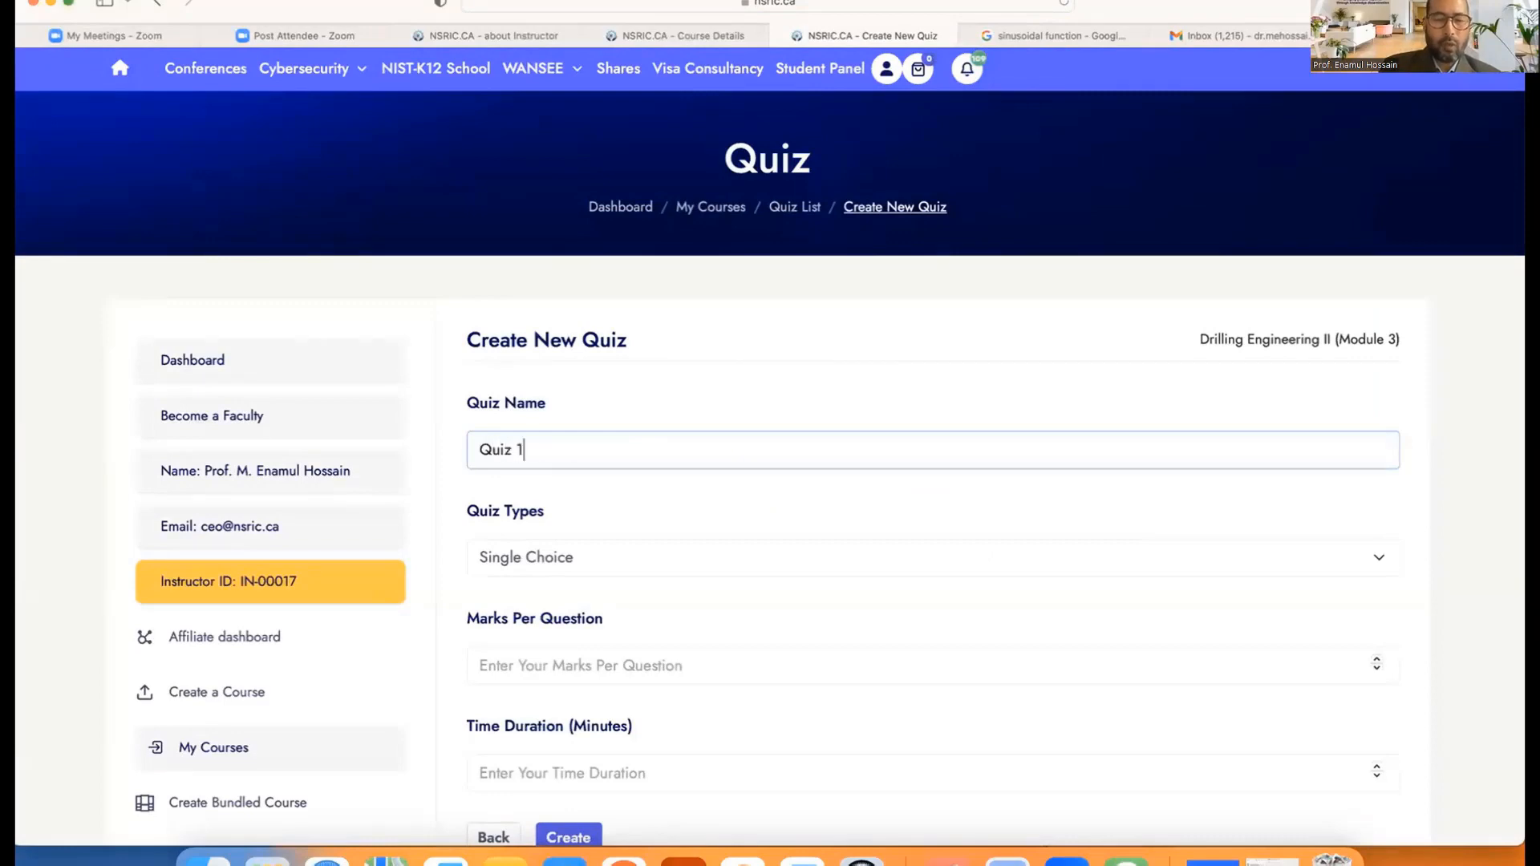
pyautogui.scroll(-3, 573, 470)
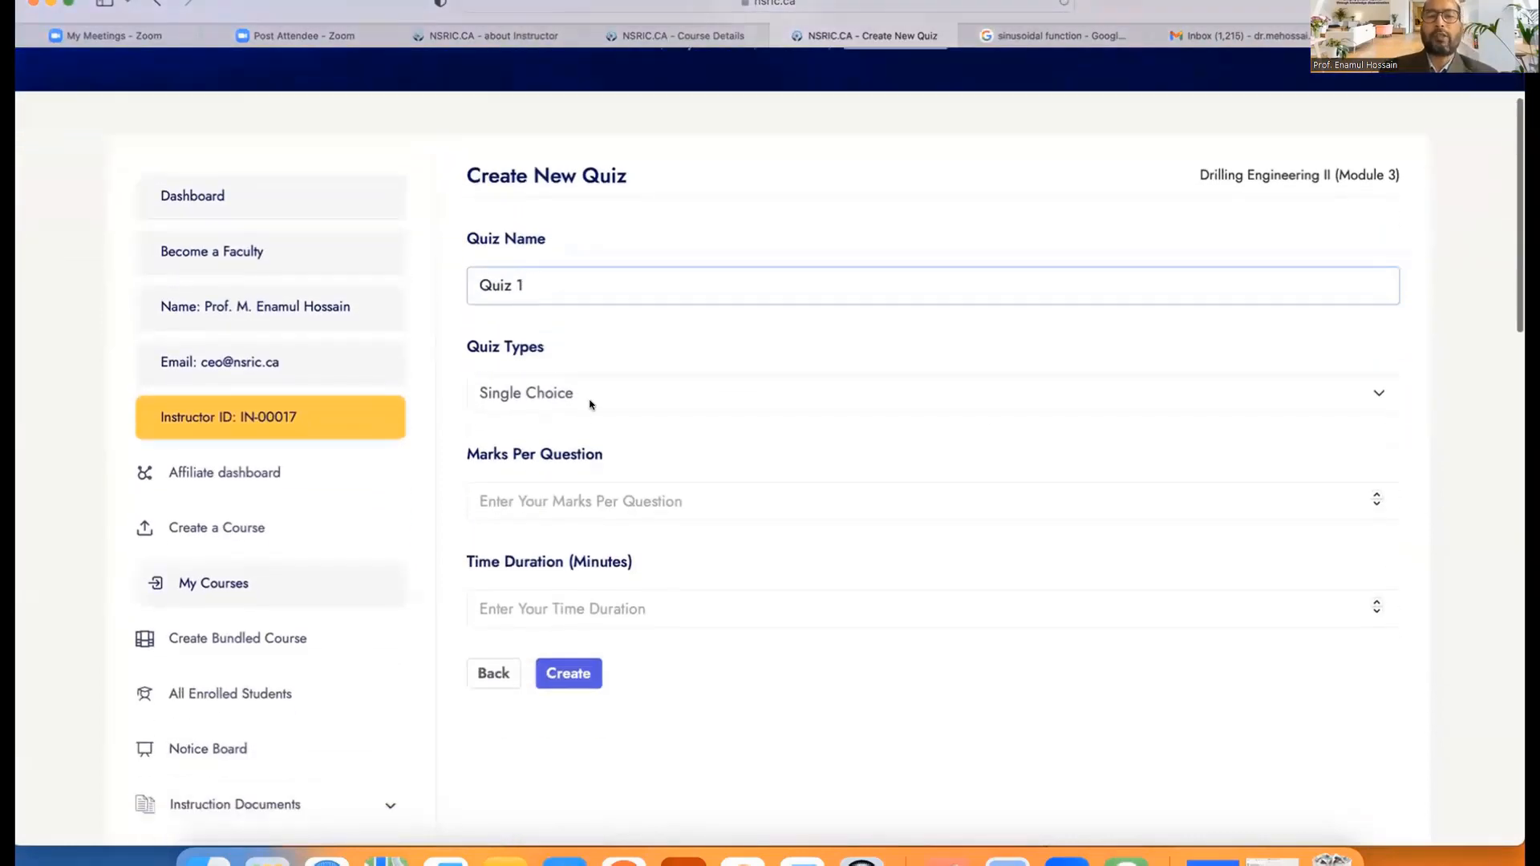
# - Set the quiz type to Single Choice with 2 marks per question and a 10-minute duration, and create the quiz
pyautogui.click(594, 391)
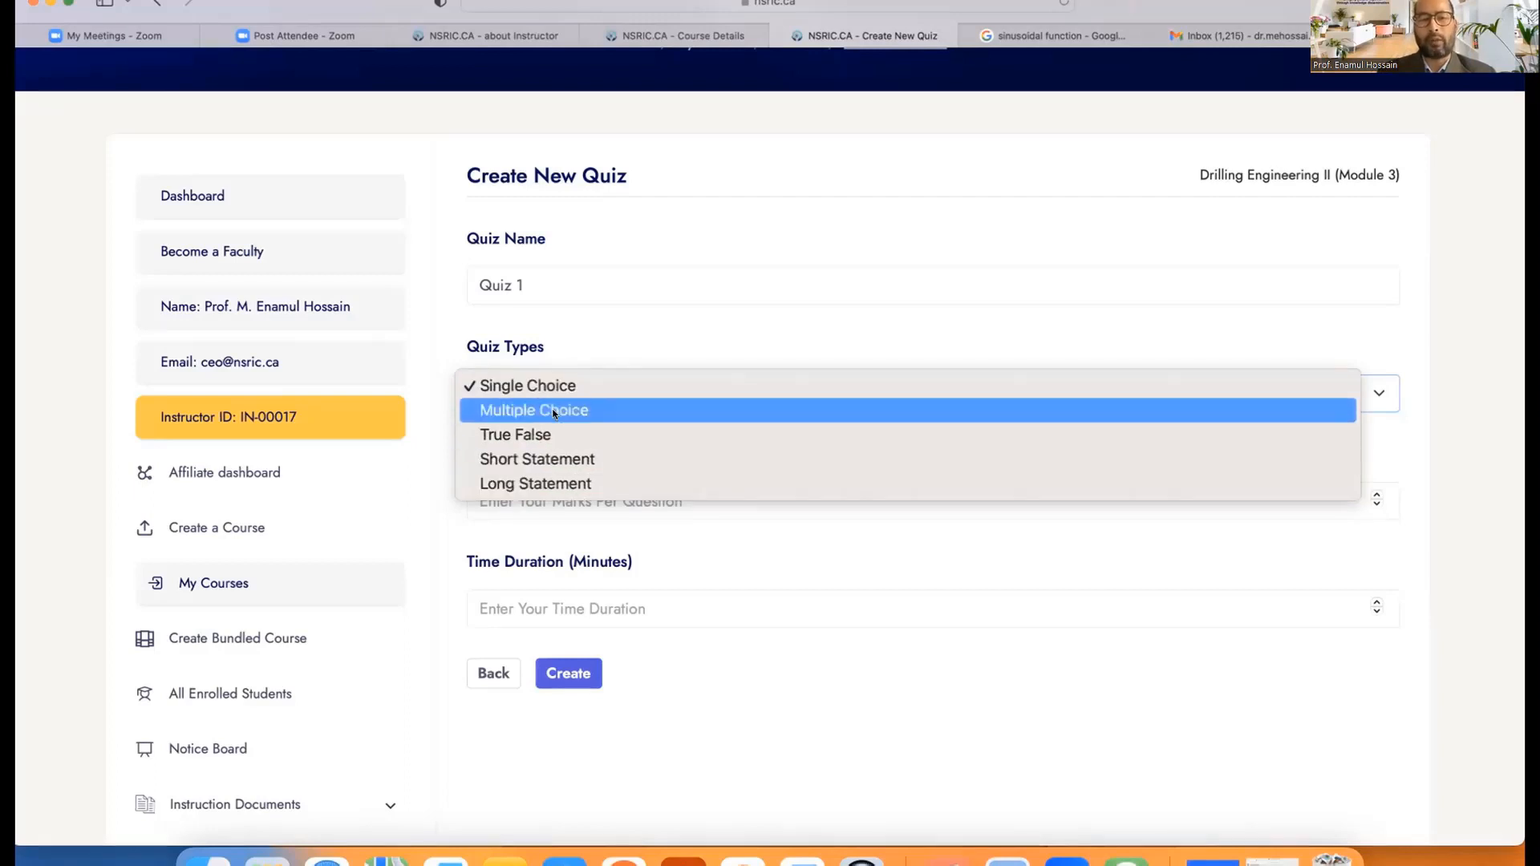
pyautogui.click(562, 386)
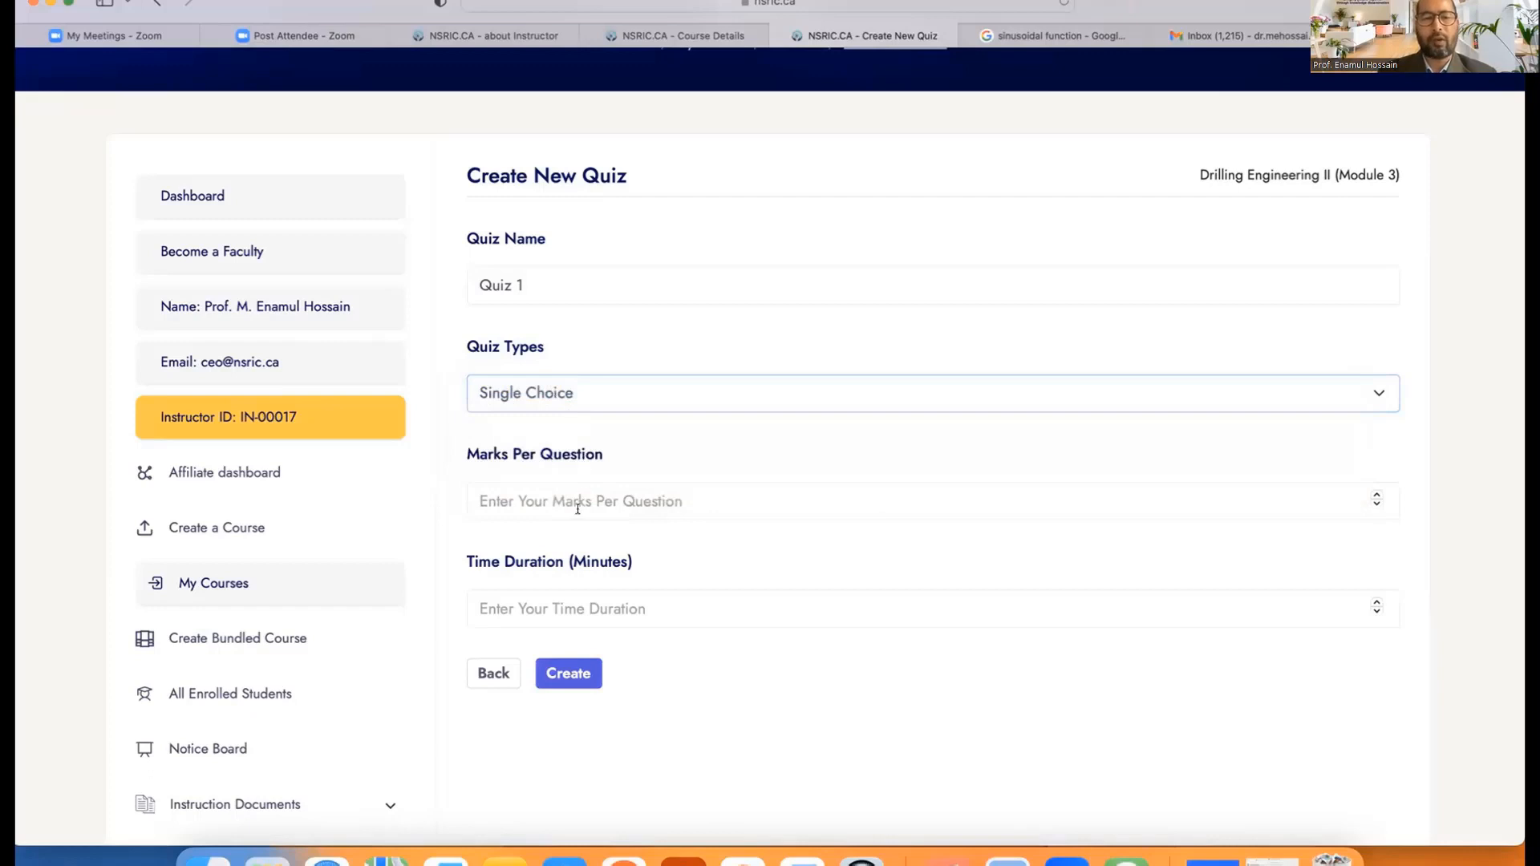
pyautogui.click(566, 503)
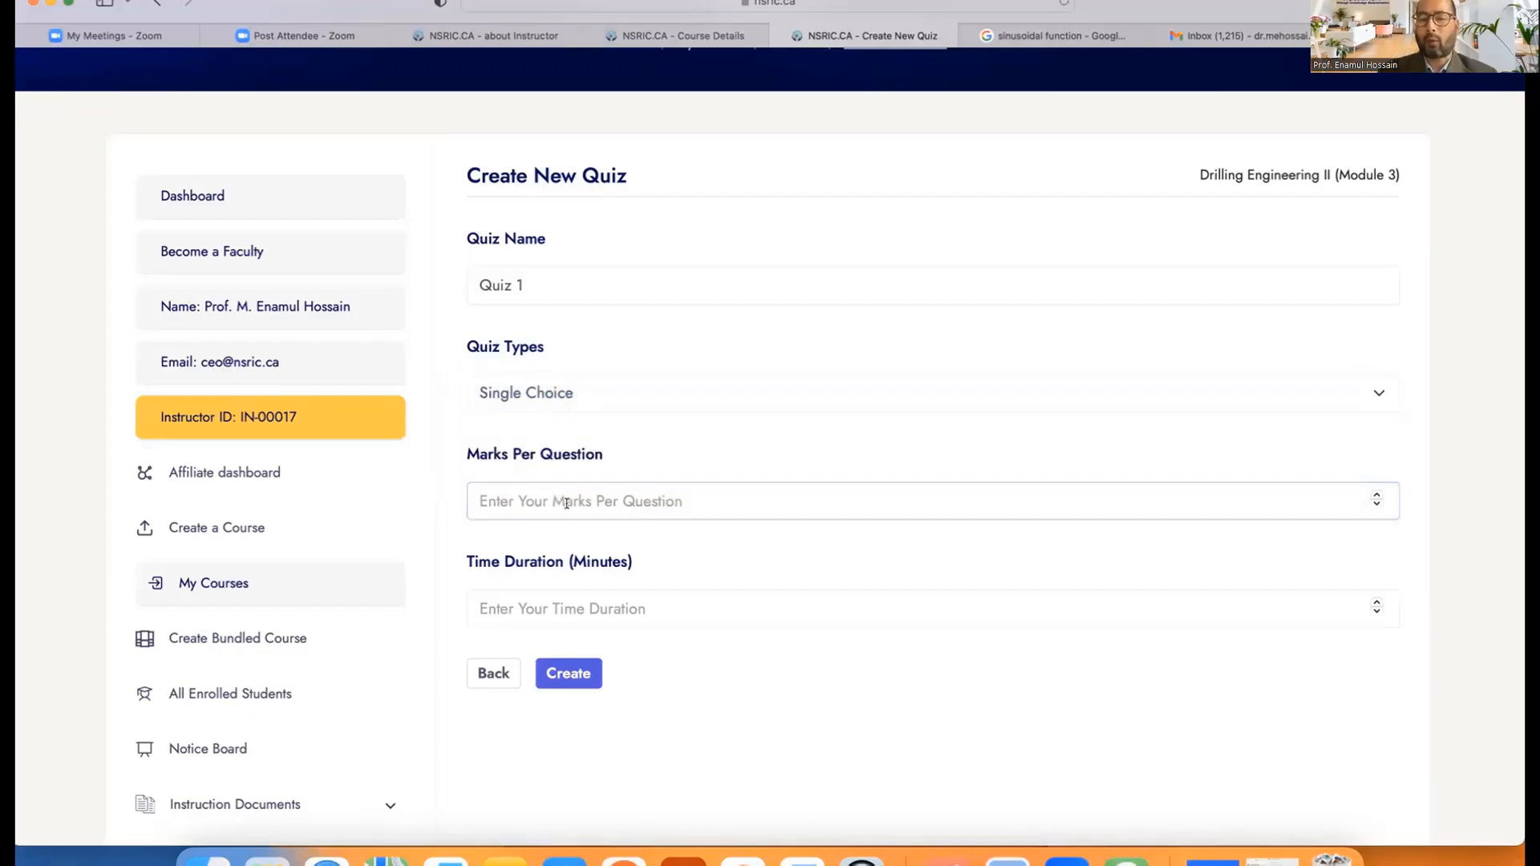
pyautogui.write('2')
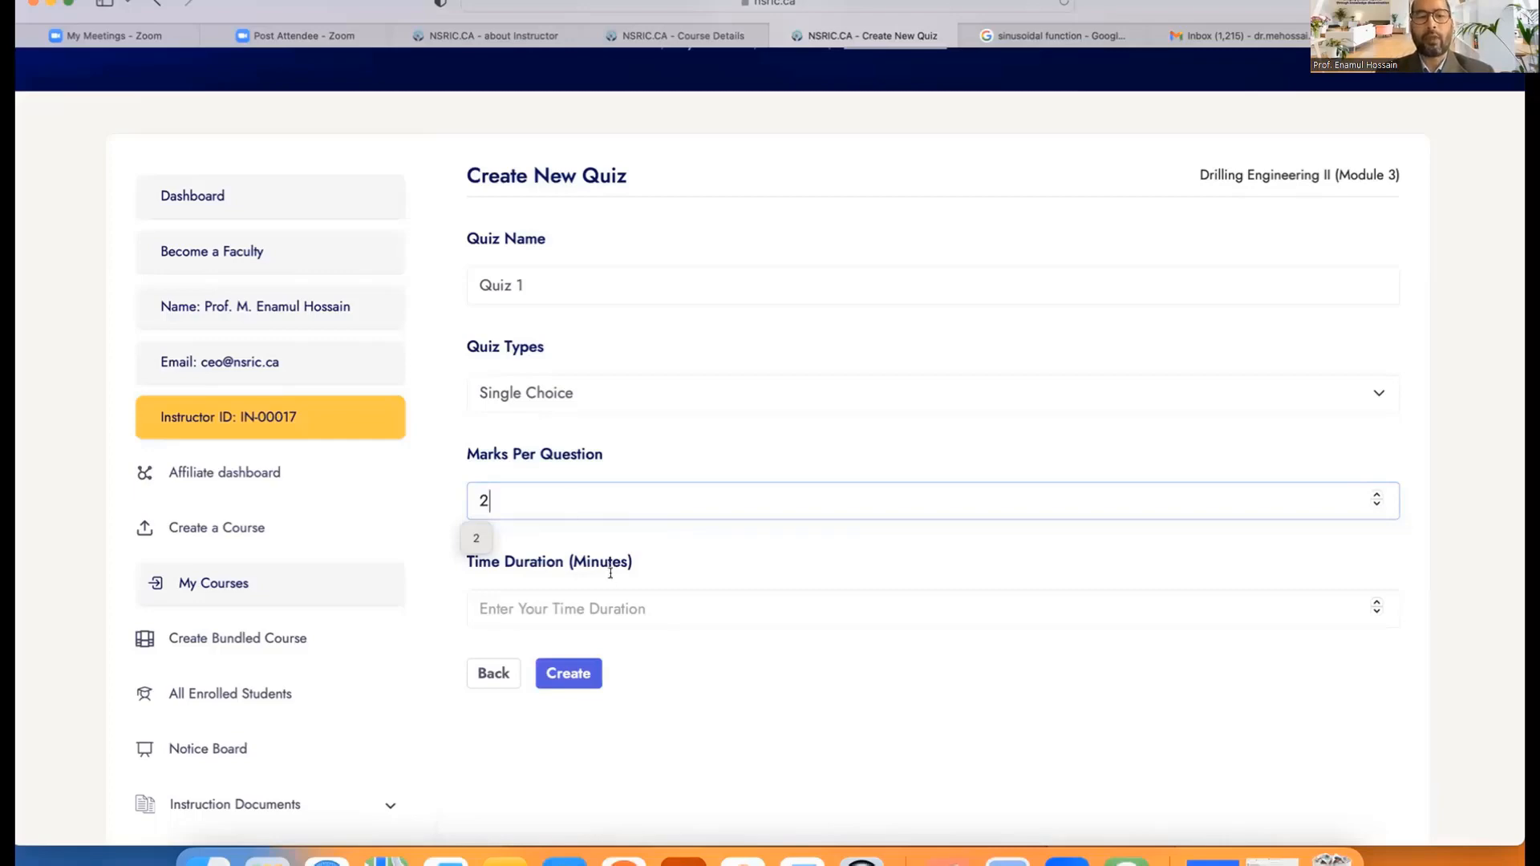
pyautogui.click(562, 608)
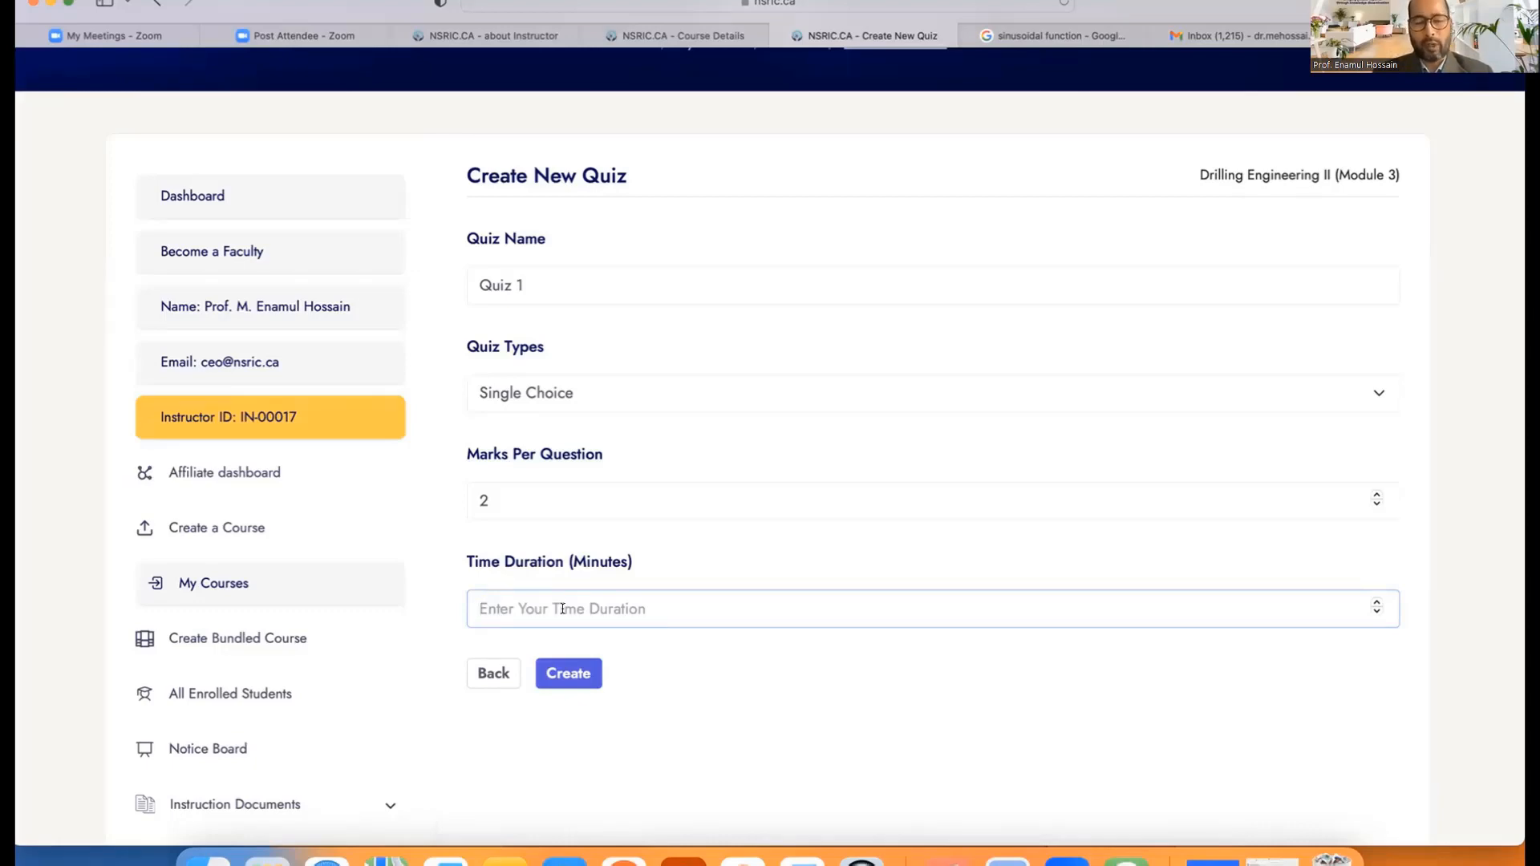
pyautogui.write('10')
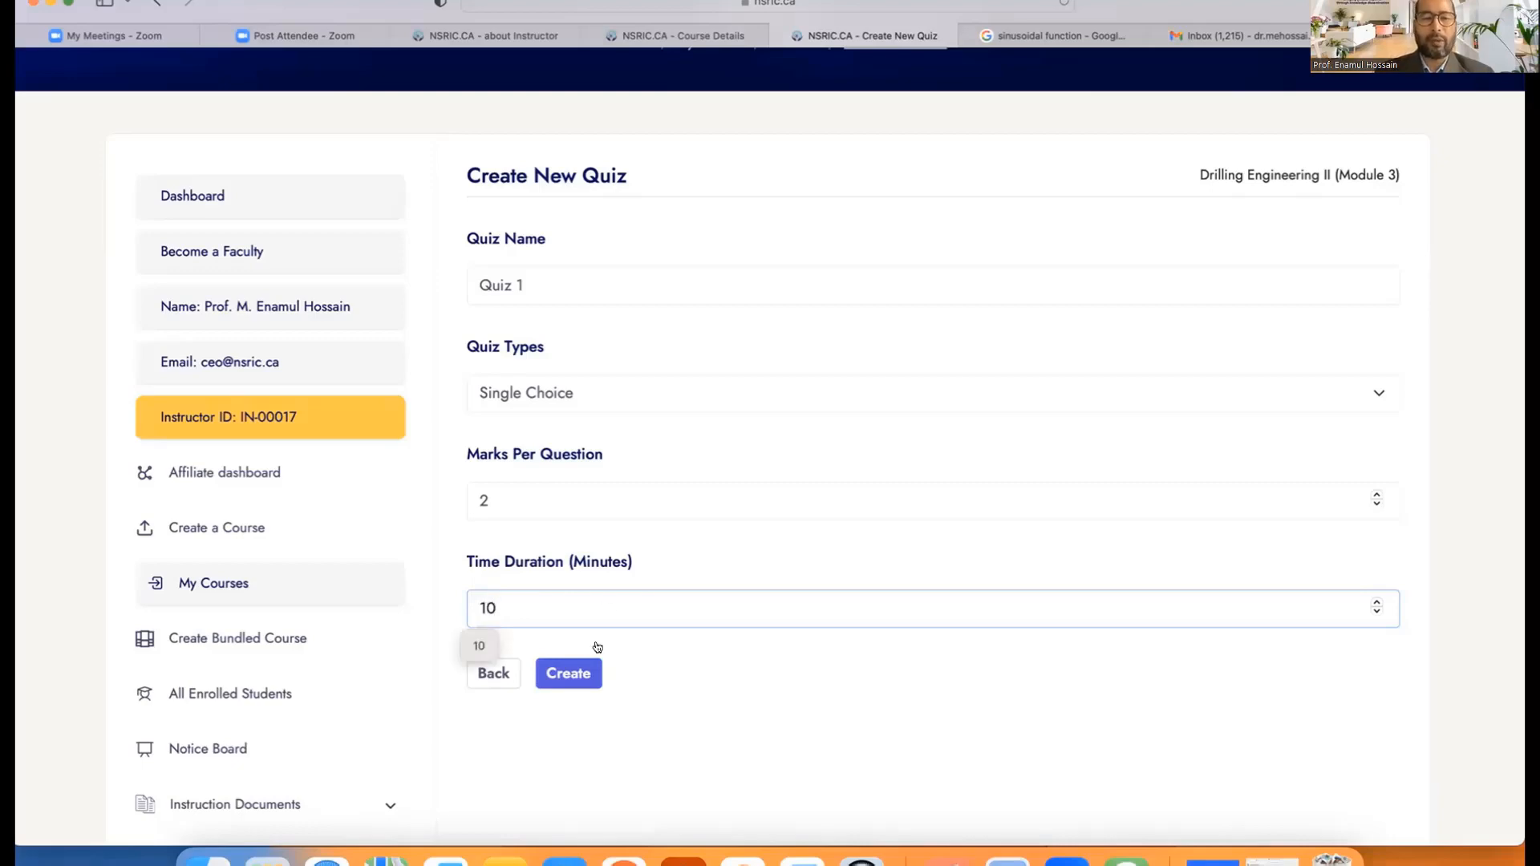
pyautogui.click(570, 671)
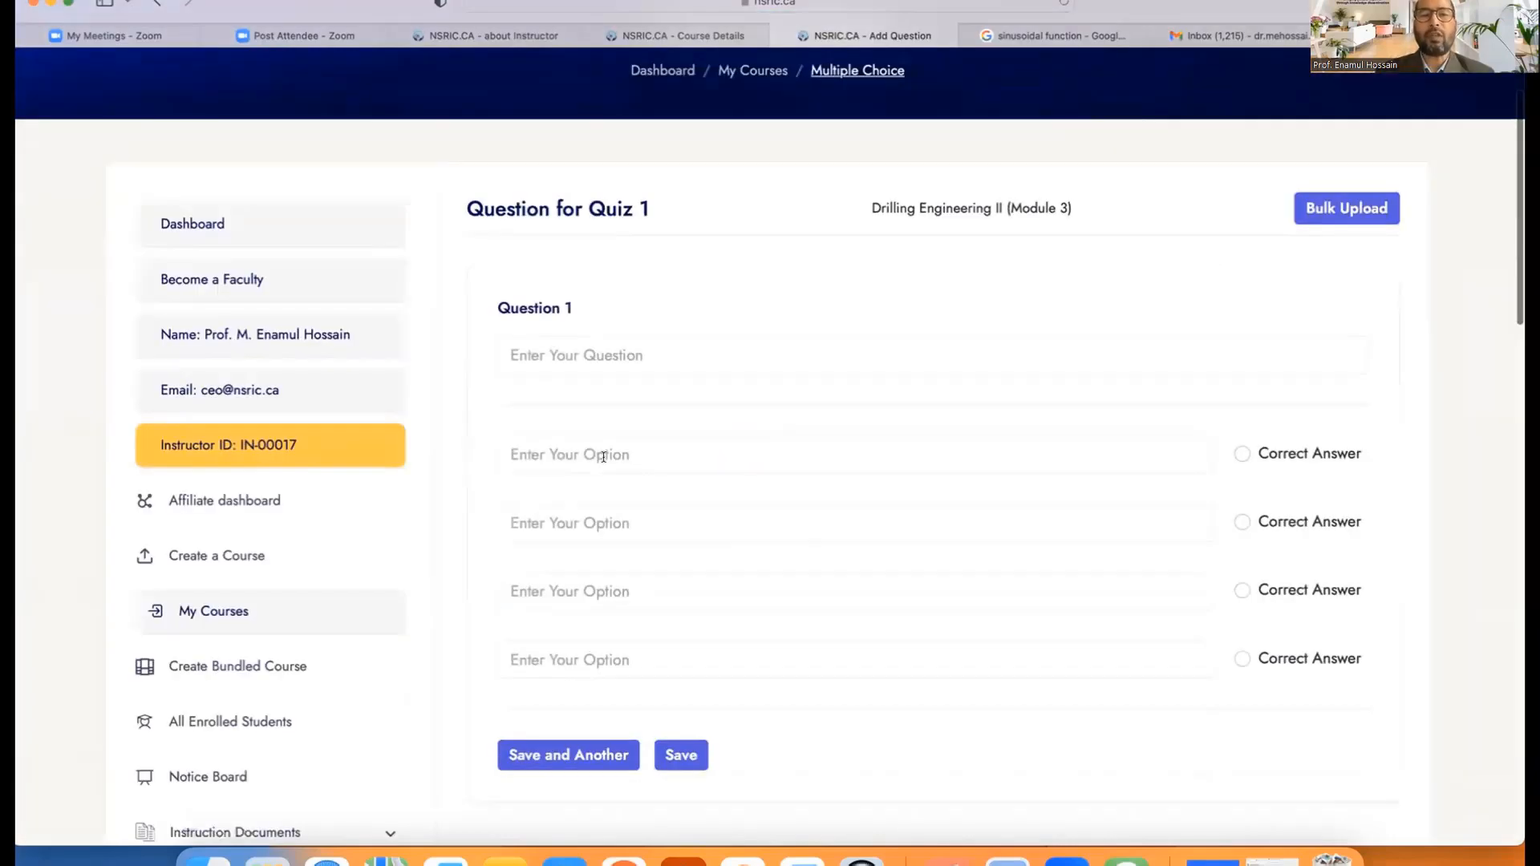
# - Fill in Question 1 as "a,oiuweq2 kepi" with the options "vxqu2ey", "xqwye", "aye 28" and "no8qey20n"
pyautogui.click(586, 351)
pyautogui.write('a,oiuweq2 xepi')
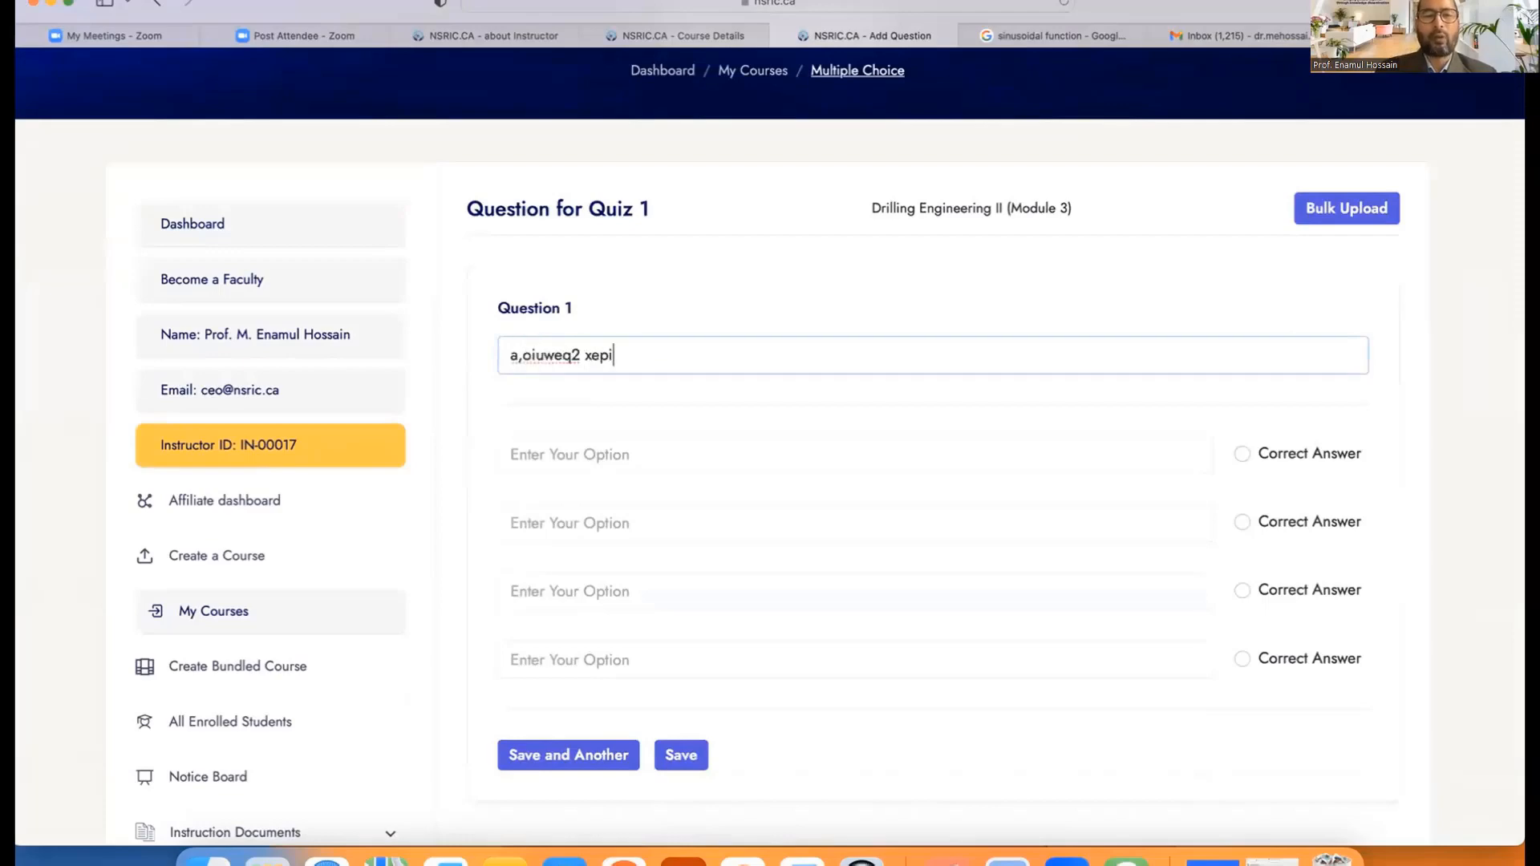
pyautogui.click(586, 456)
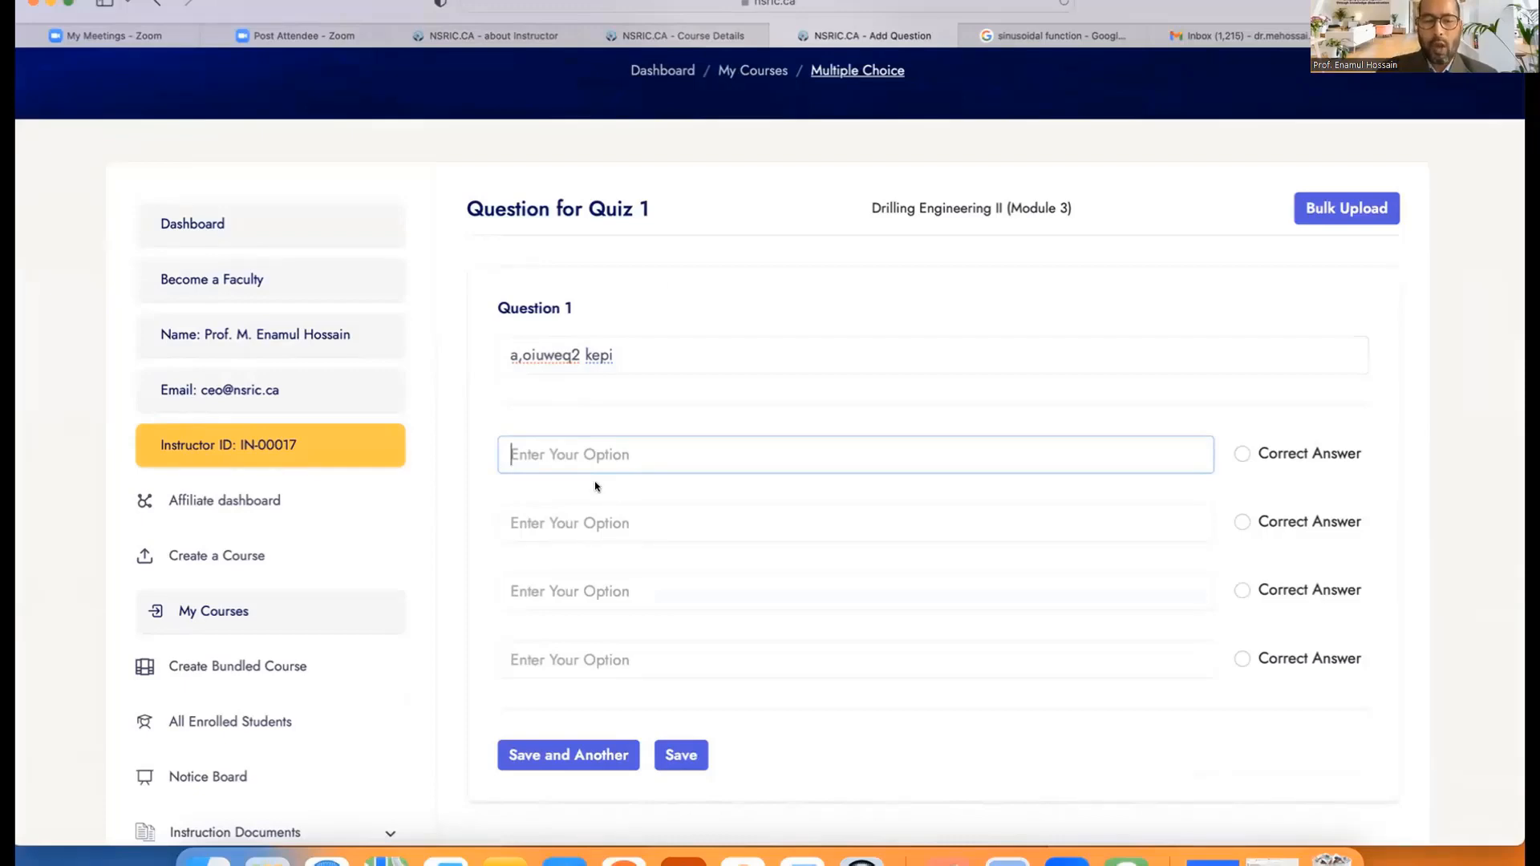
pyautogui.write('vxqu2ey')
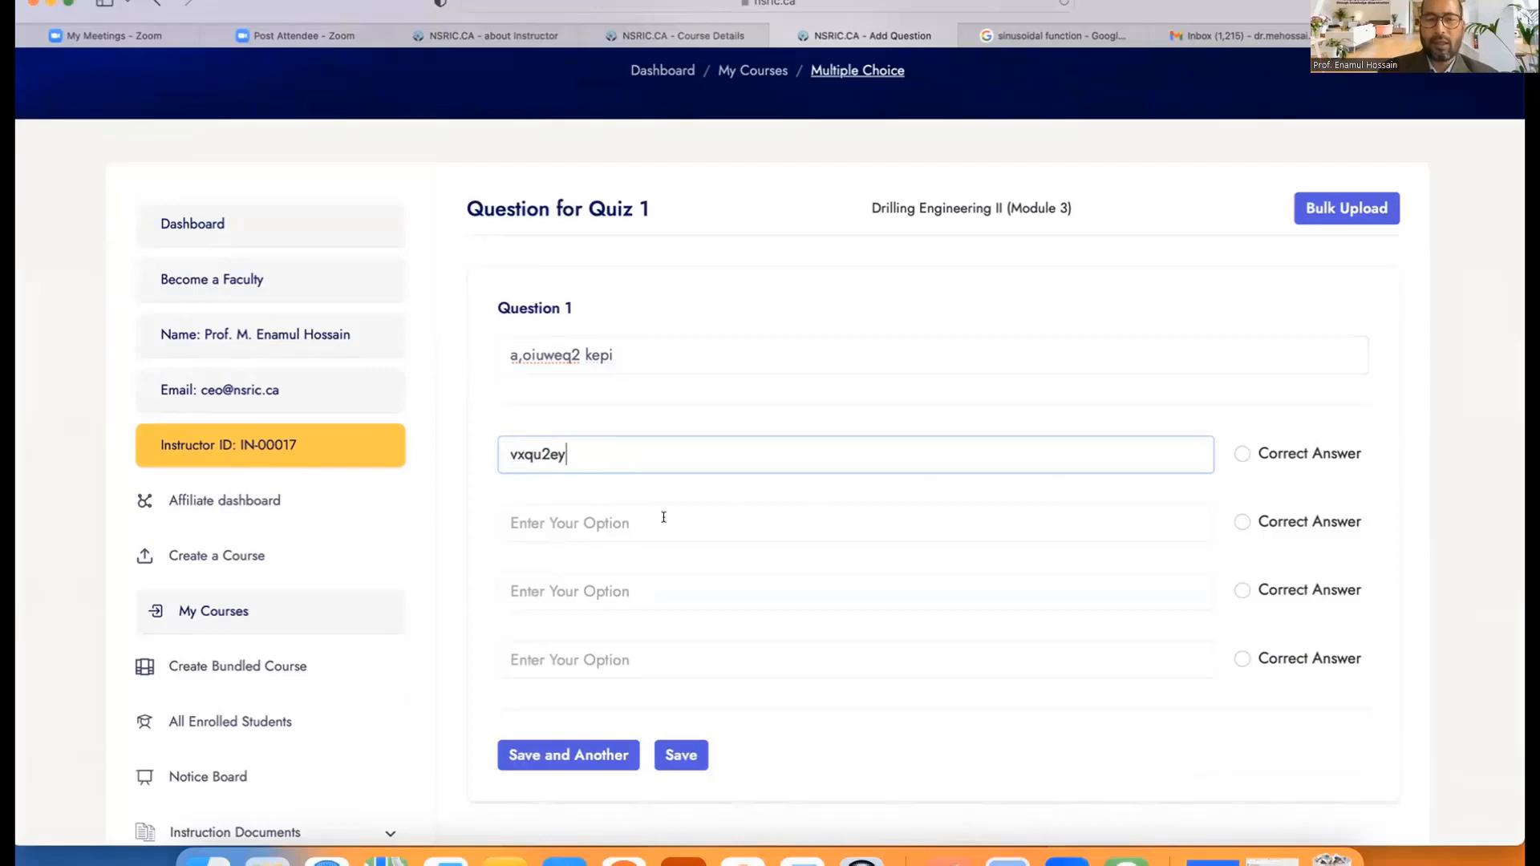
pyautogui.click(664, 518)
pyautogui.write('xqwye')
pyautogui.click(619, 597)
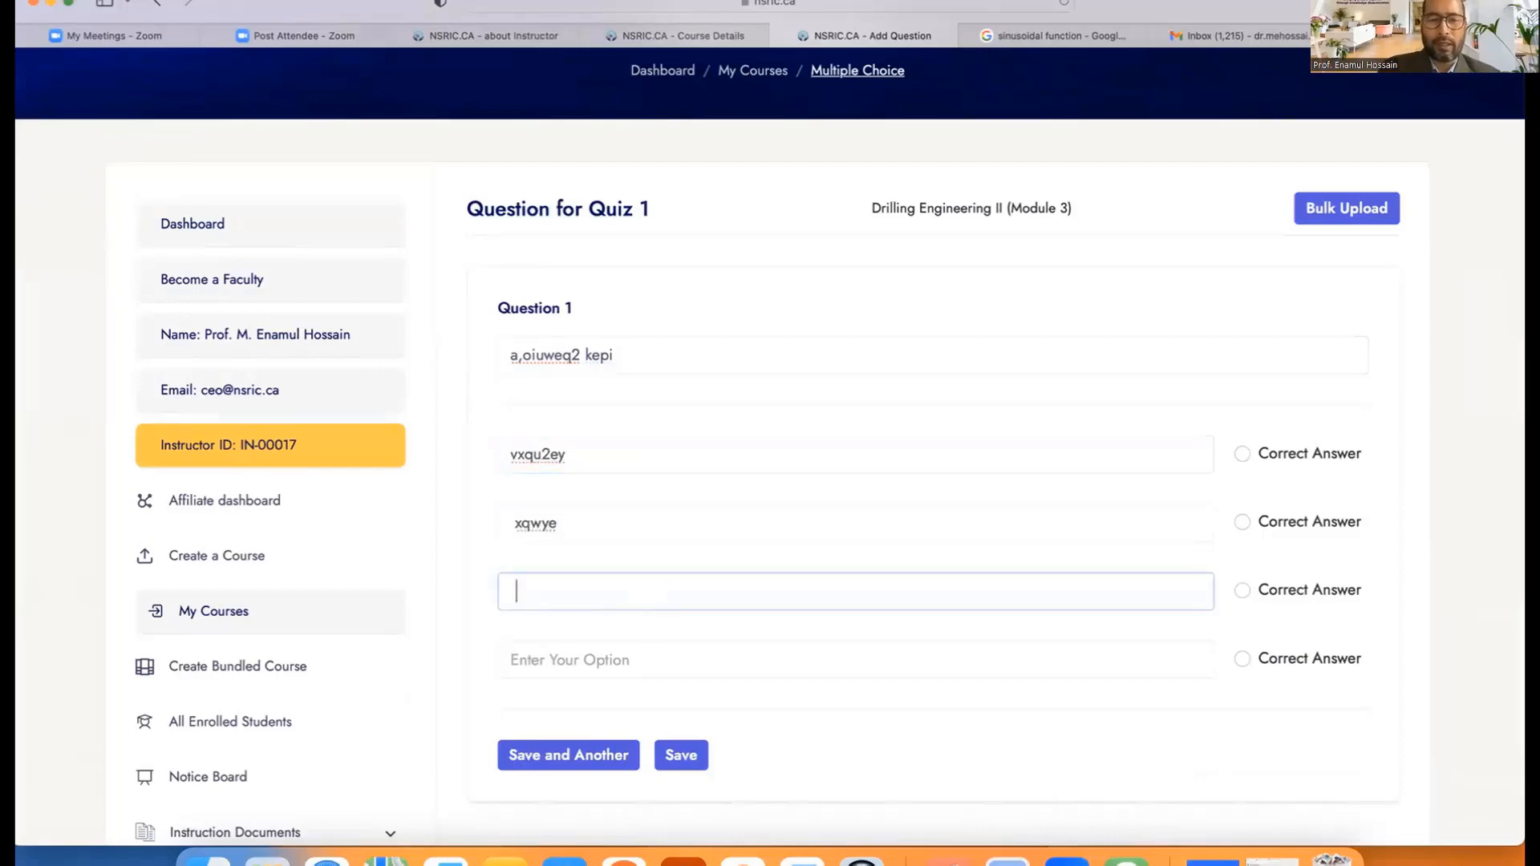
pyautogui.write('aye 28')
pyautogui.click(596, 660)
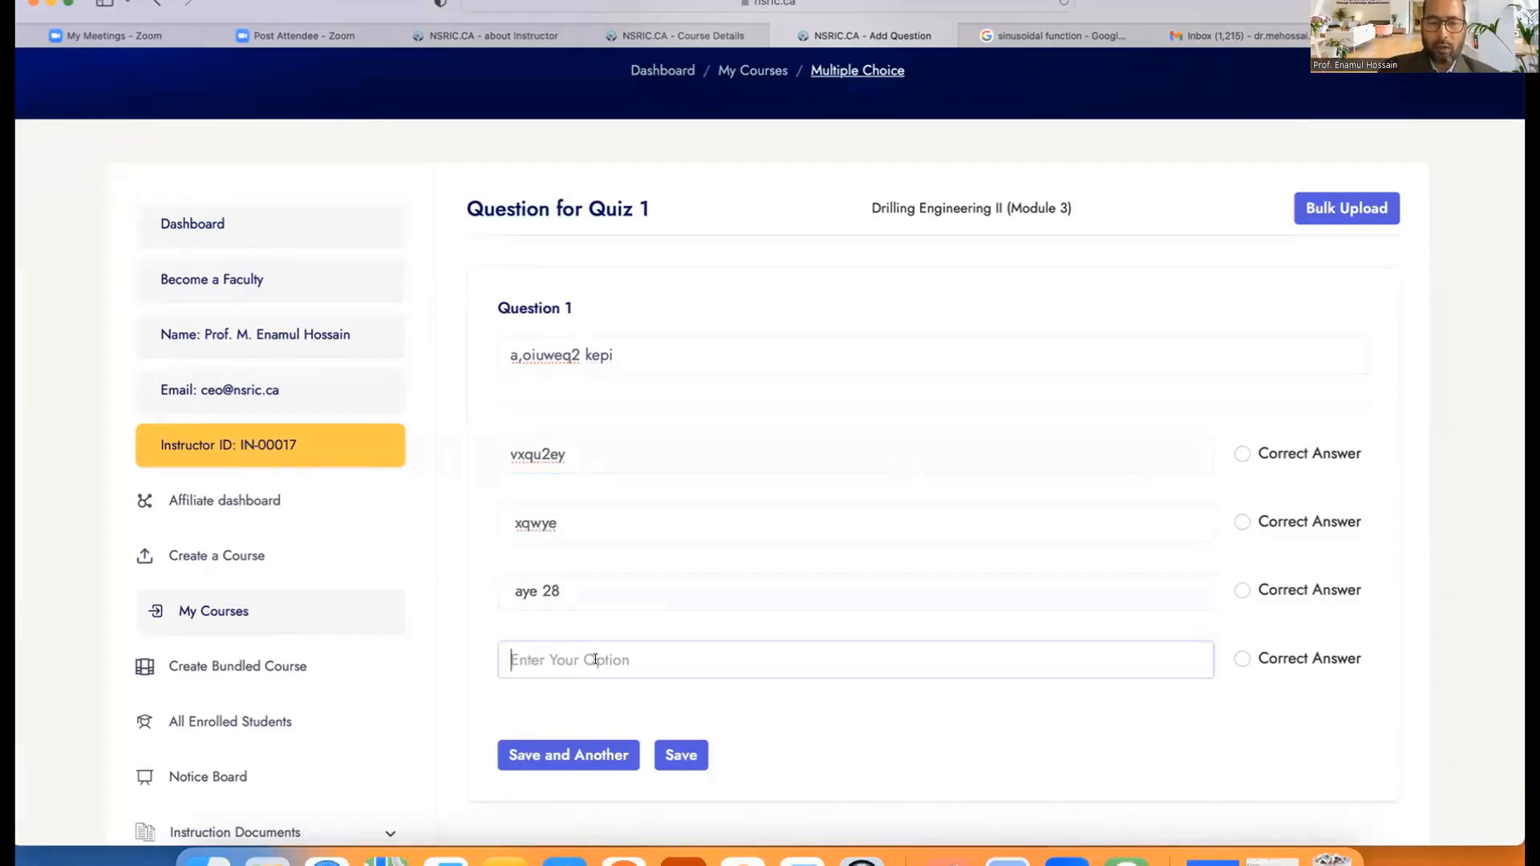
pyautogui.write('no8qey20n')
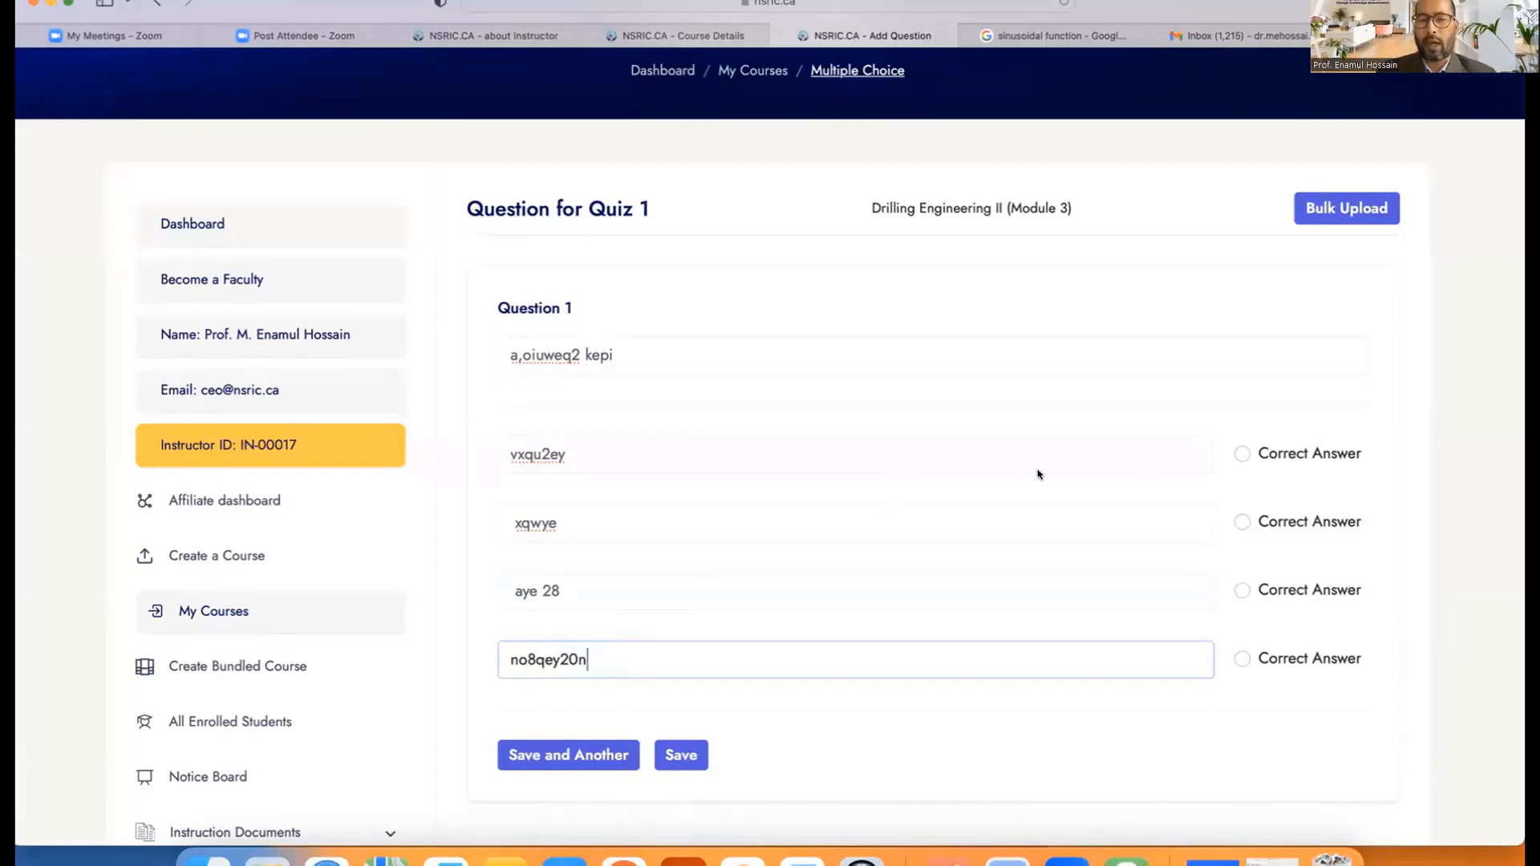
# - Mark option "vxqu2ey" as the correct answer and save Question 1, continuing to another question
pyautogui.click(1242, 454)
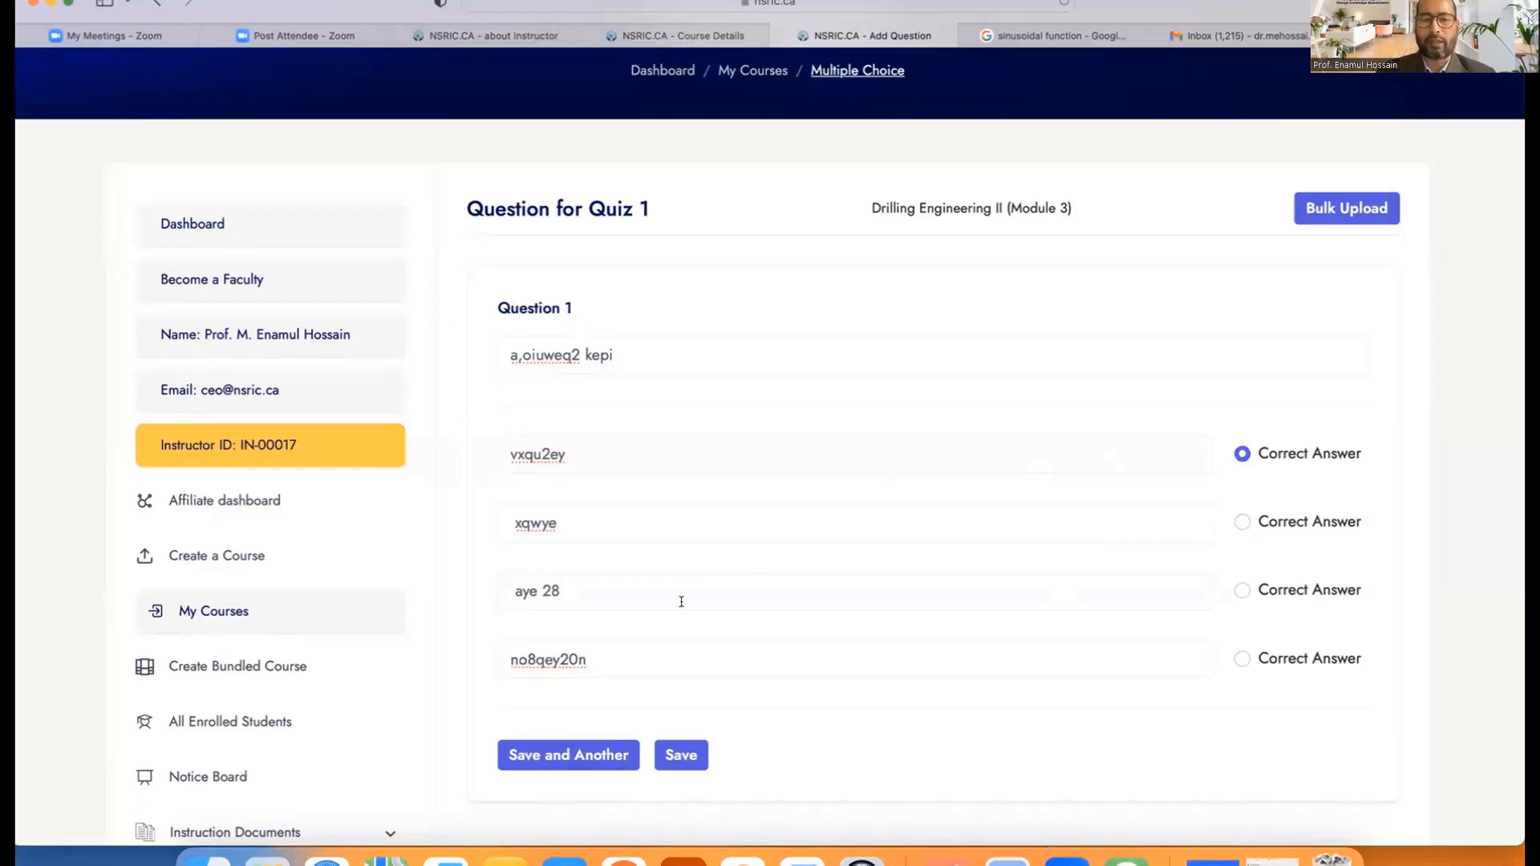
pyautogui.click(568, 754)
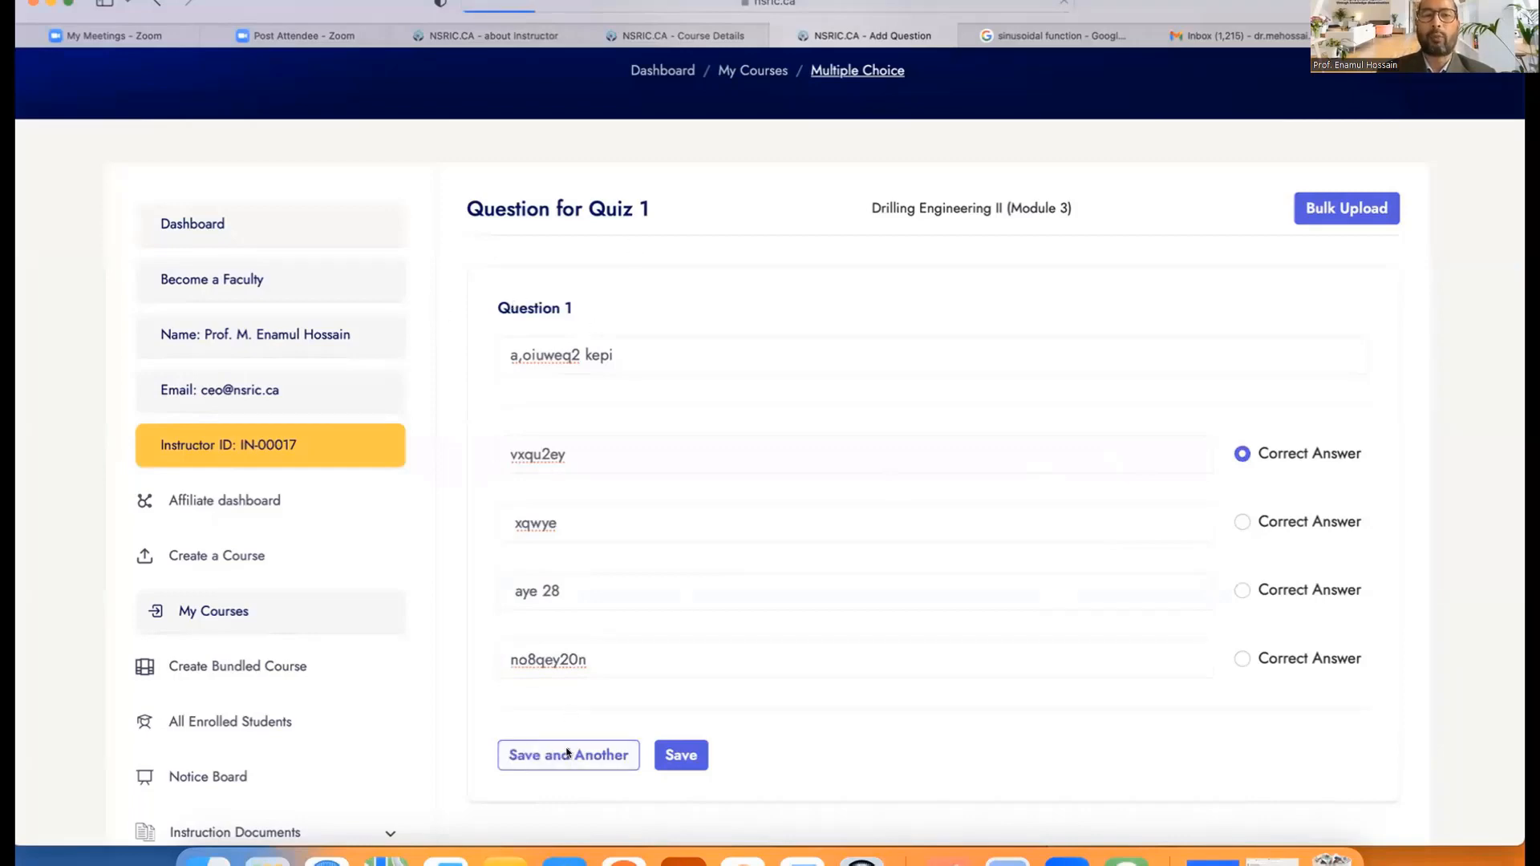
# - Fill in Question 2 as "vcqwiytr" with the options "bqwey", "bxweqy", "b8oy" and "nuy"
pyautogui.click(558, 492)
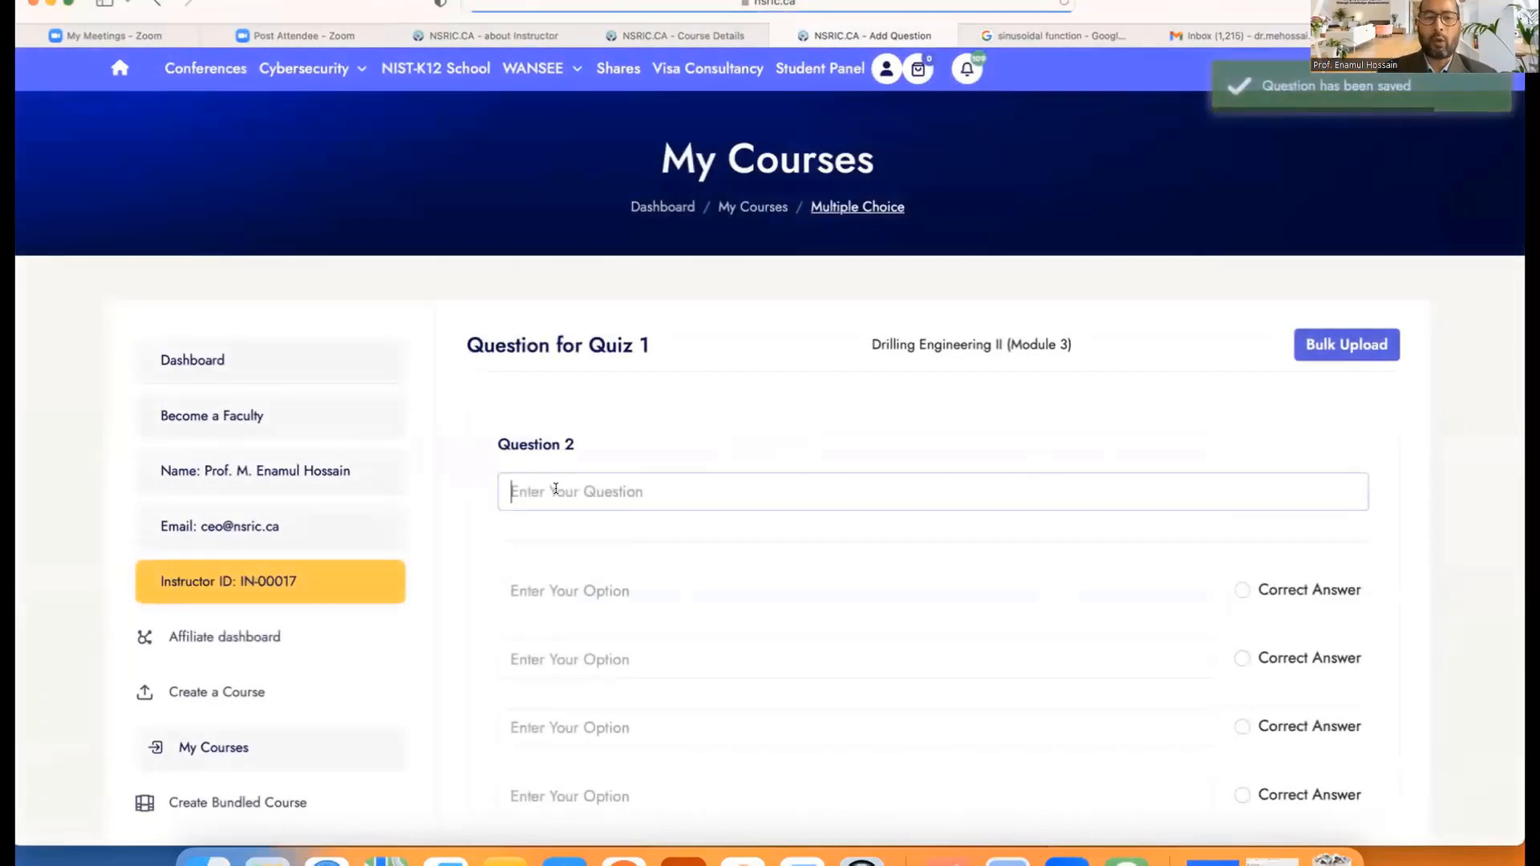
pyautogui.write('vcqwiytr')
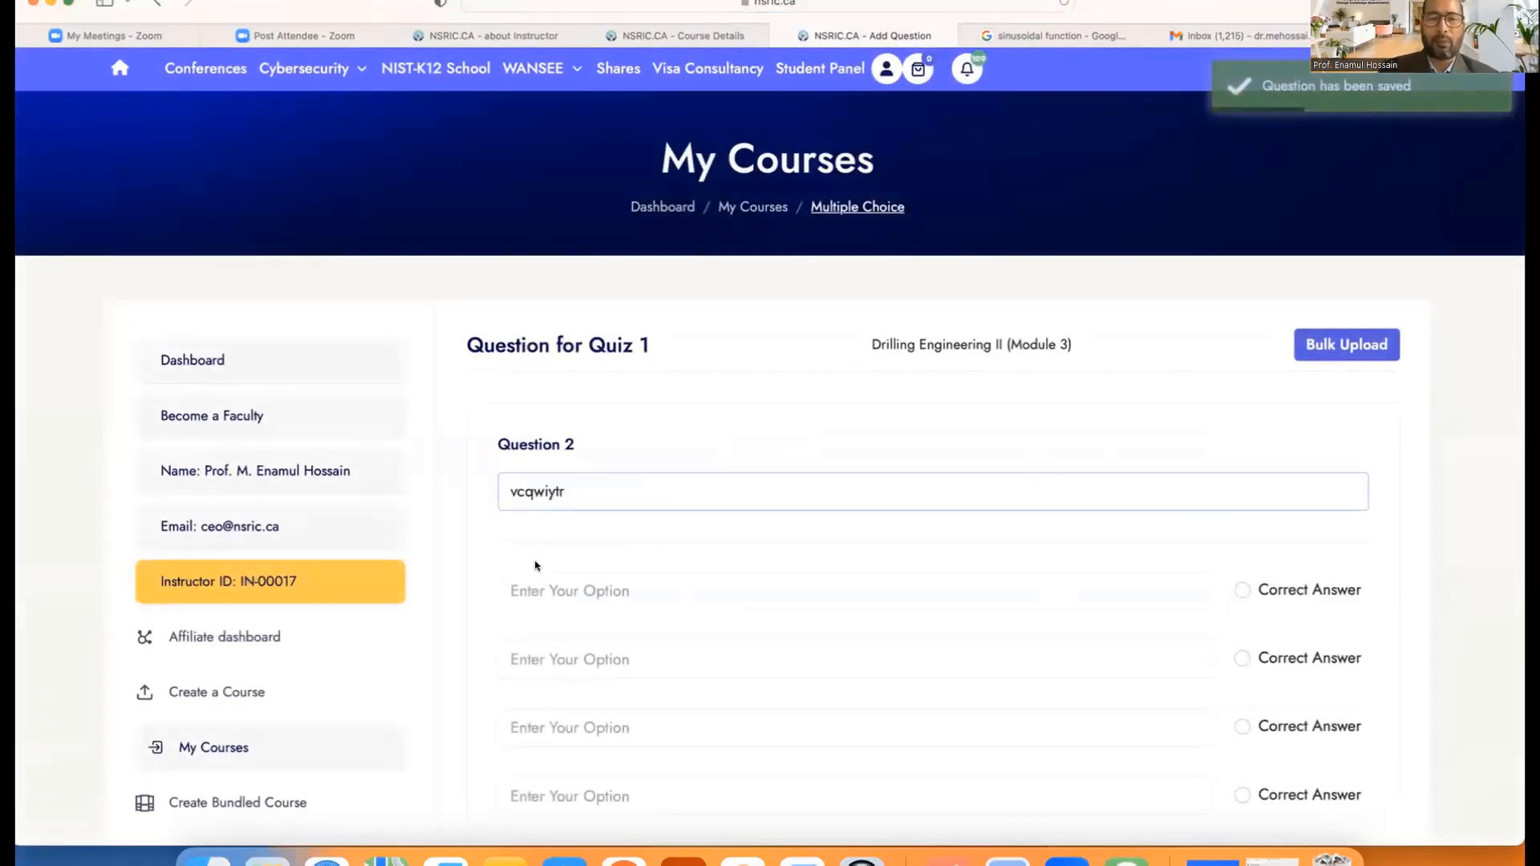
pyautogui.click(533, 591)
pyautogui.write('bqwey')
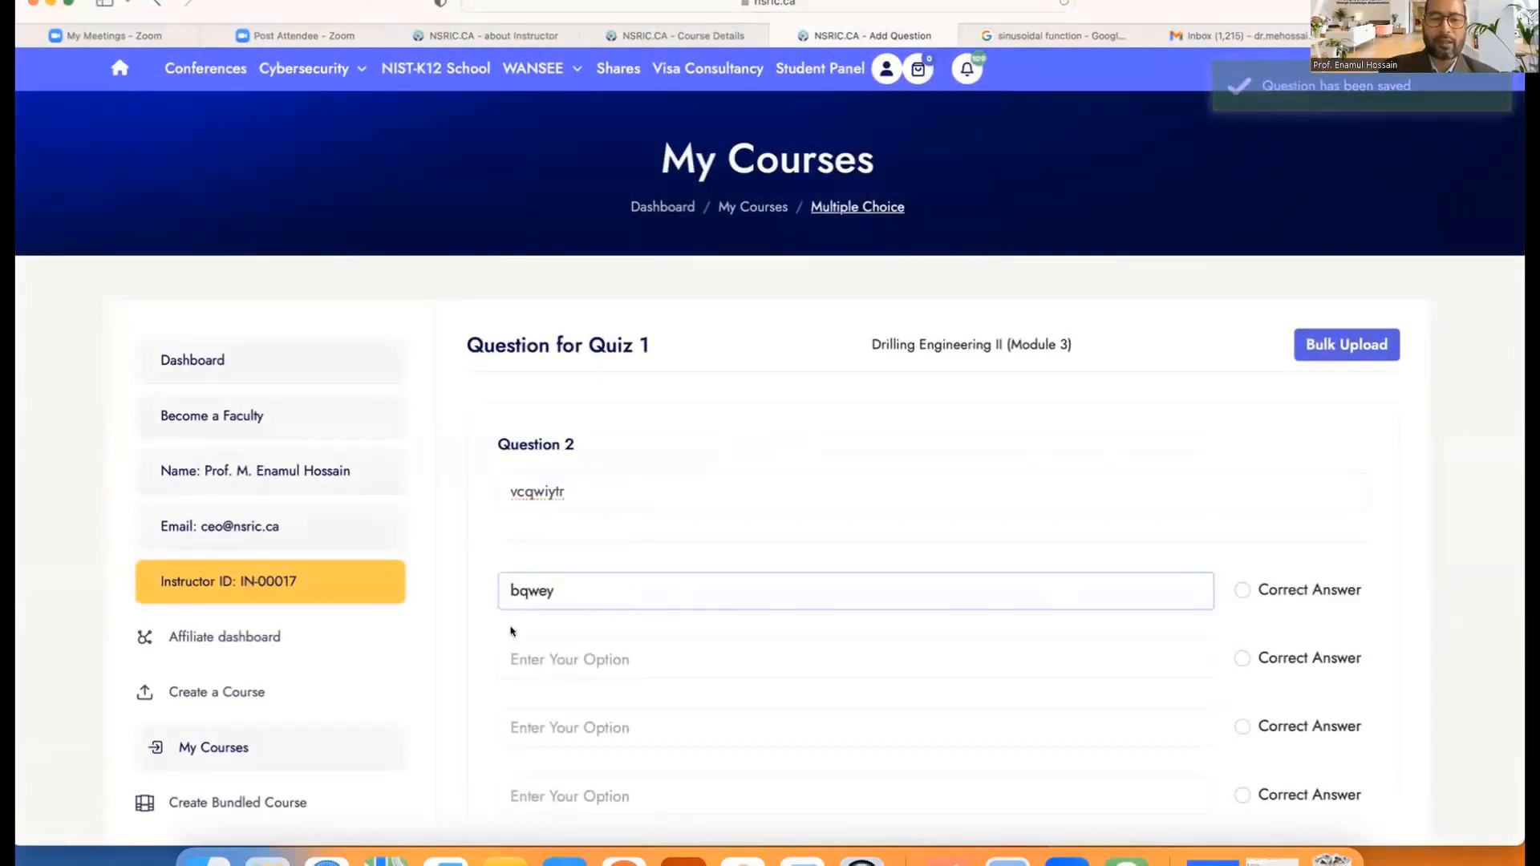
pyautogui.click(516, 658)
pyautogui.write('bxweqy')
pyautogui.click(521, 727)
pyautogui.write('b8oy')
pyautogui.click(516, 798)
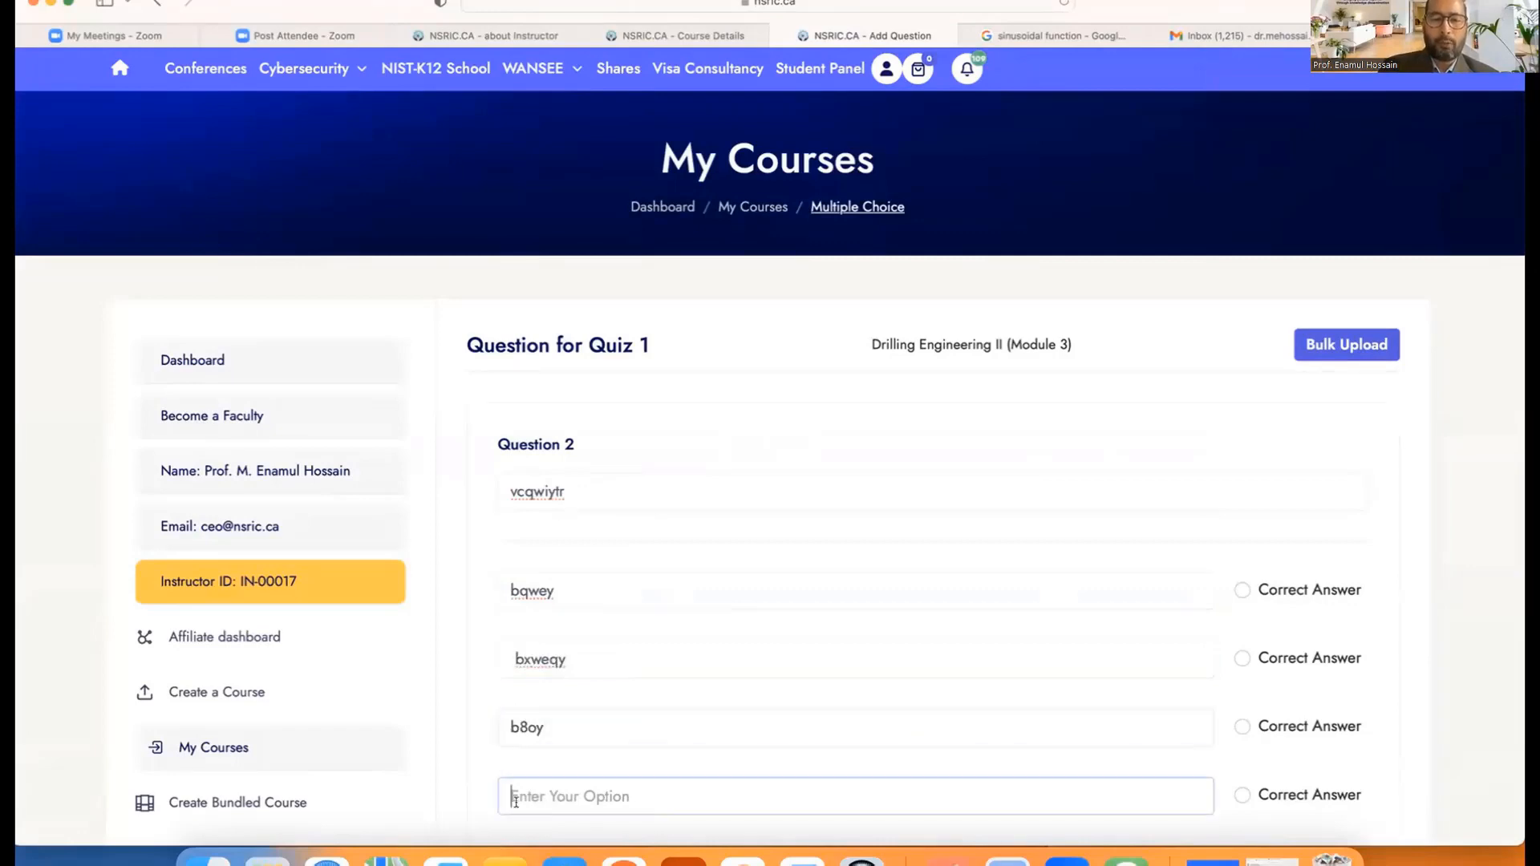
pyautogui.write('nuy')
# - Mark "bxweqy" as the correct answer of Question 2 and save it without adding another question
pyautogui.scroll(-2, 705, 733)
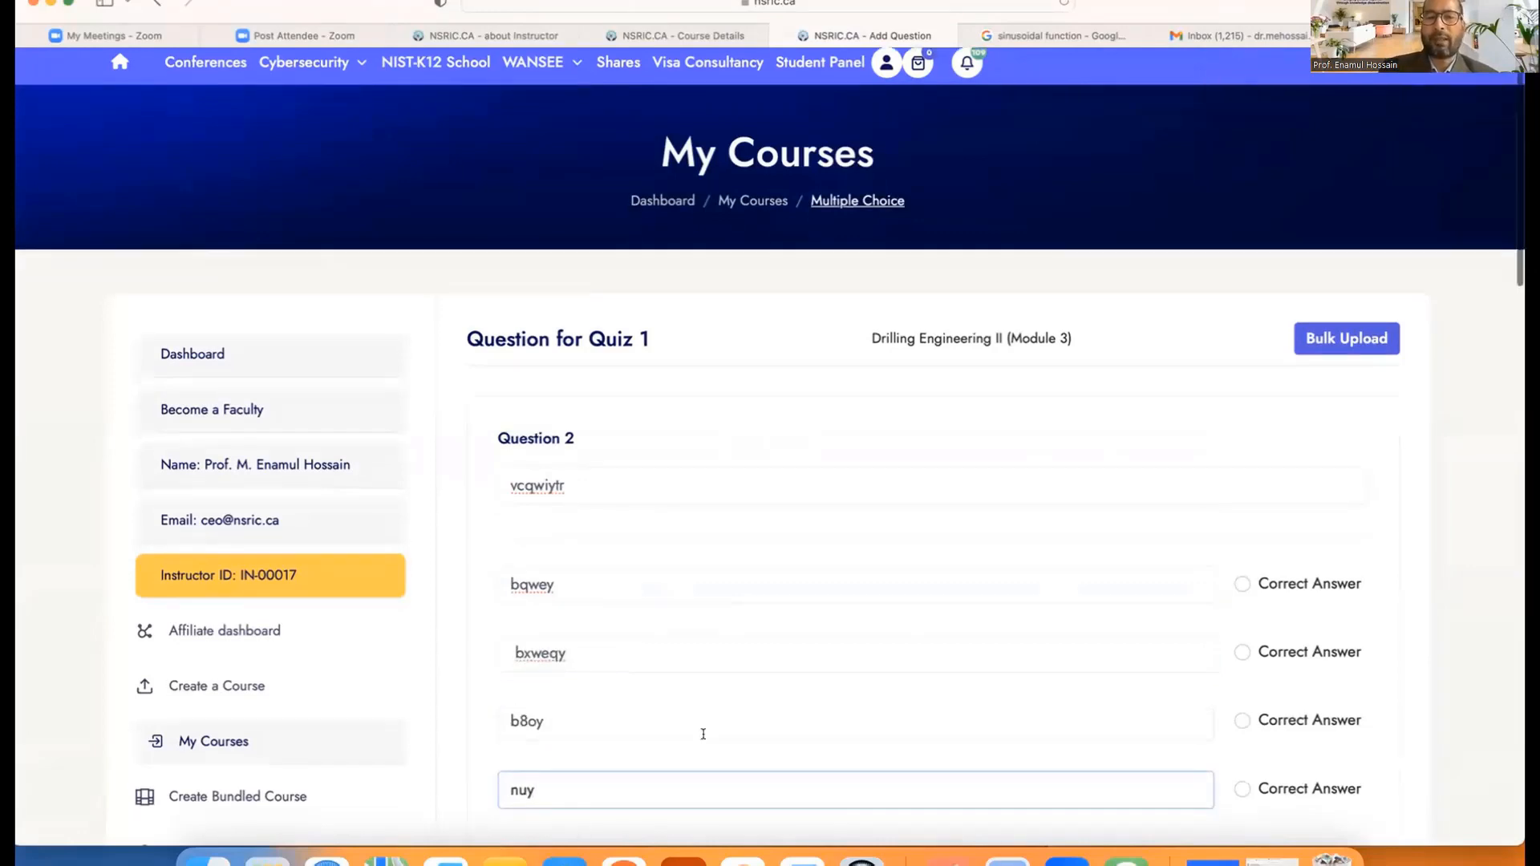
pyautogui.click(1240, 516)
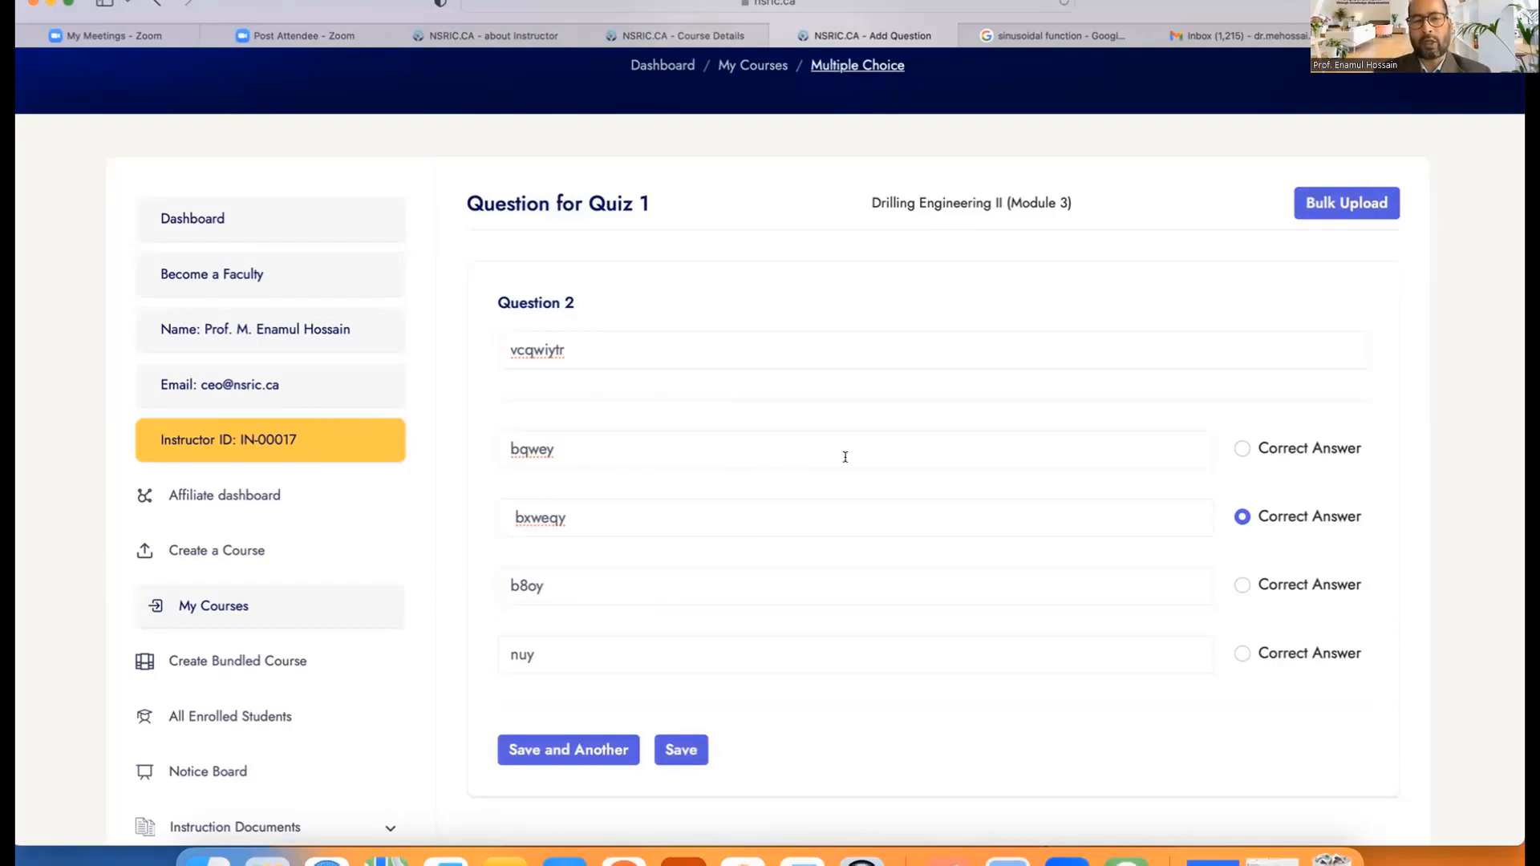
pyautogui.click(687, 754)
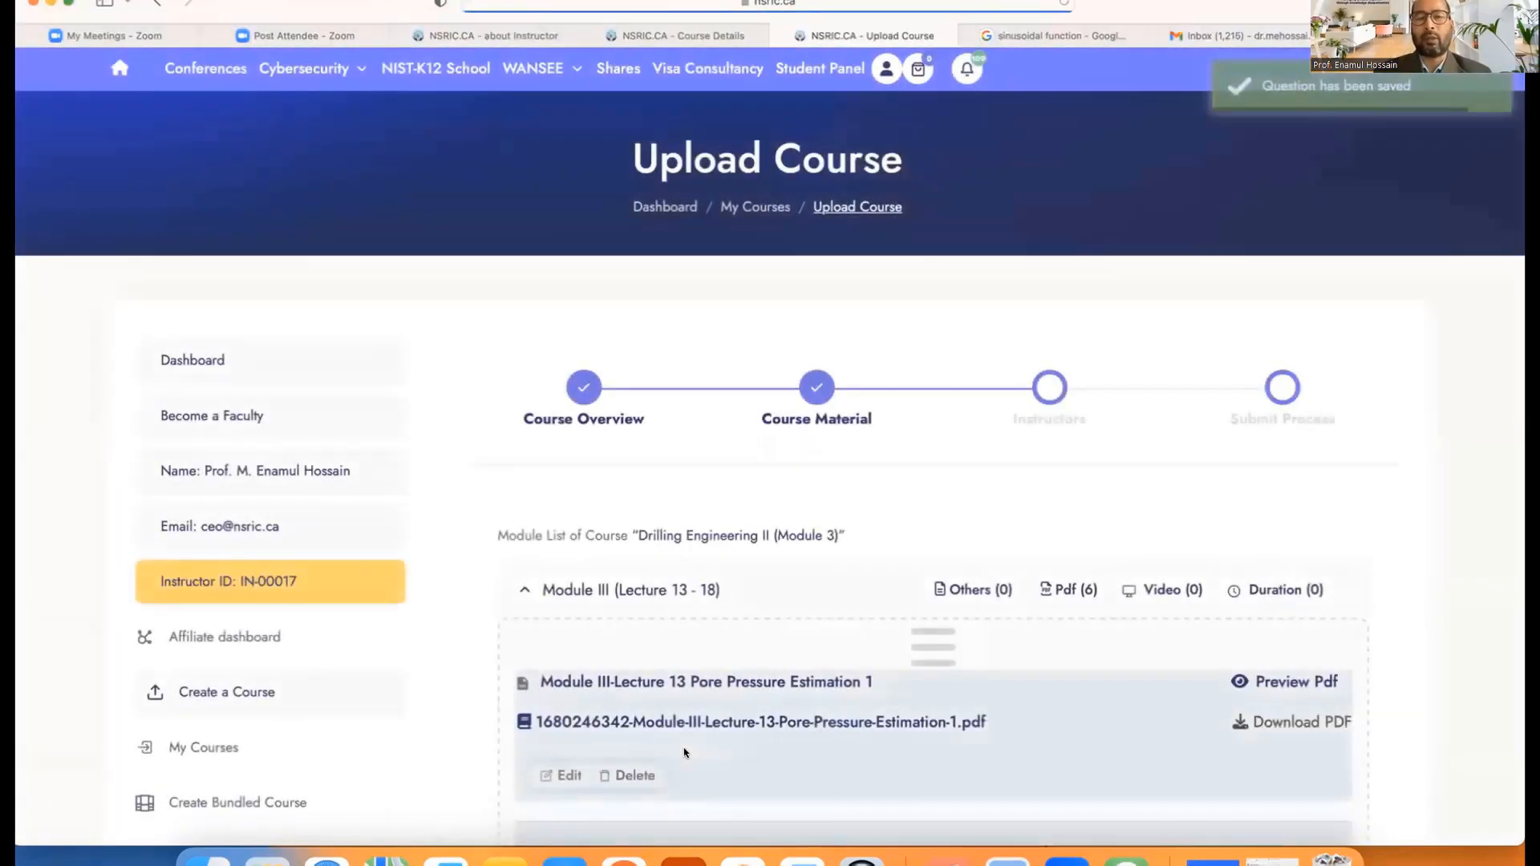
# - Publish Quiz 1 in the Module III (Lecture 13 - 18) list of the course material
pyautogui.scroll(-20, 684, 753)
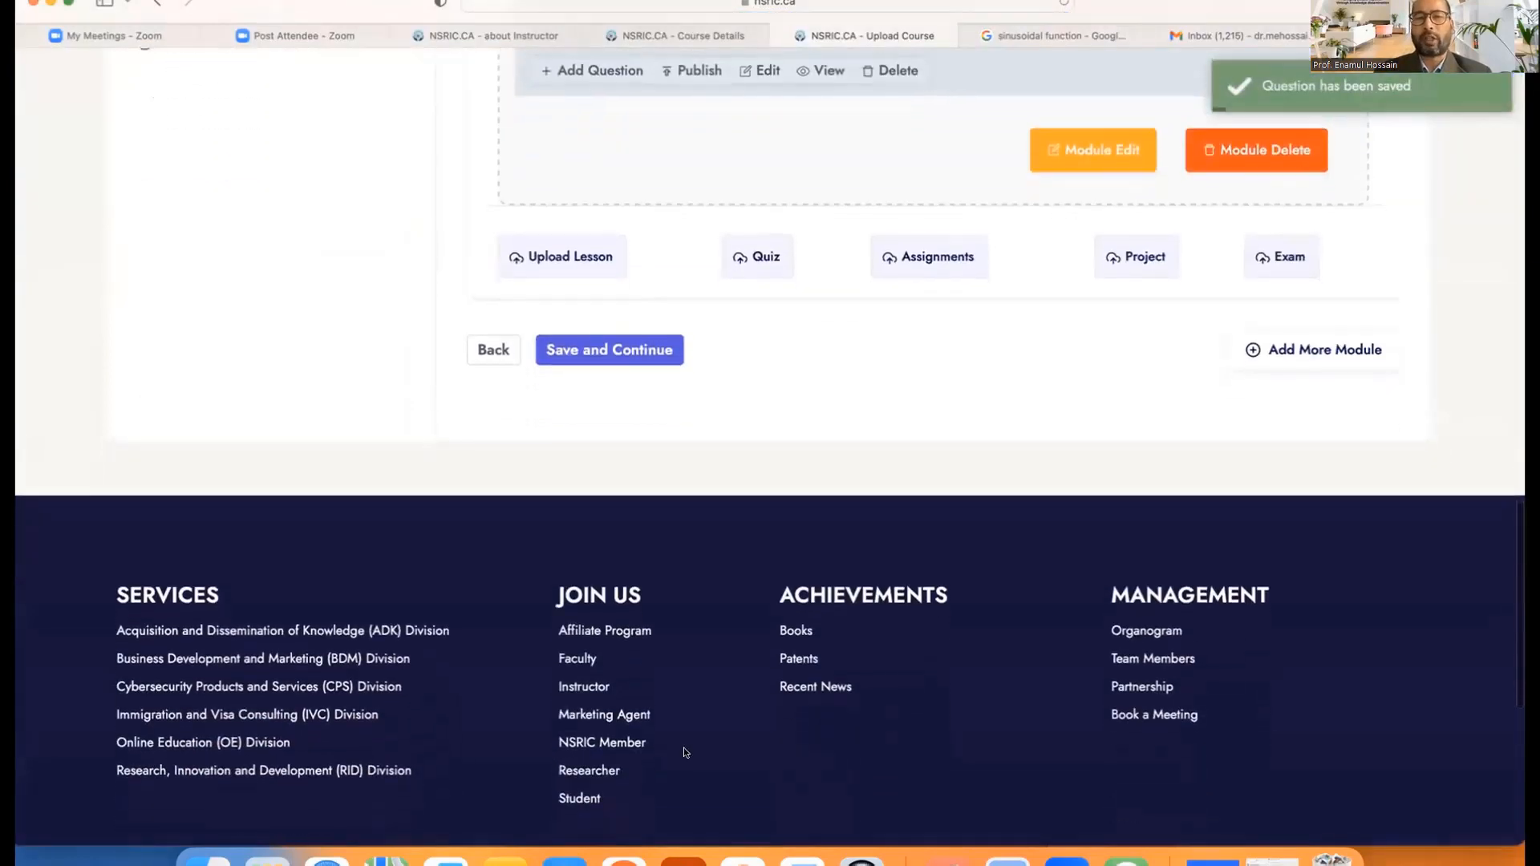
pyautogui.scroll(5, 684, 754)
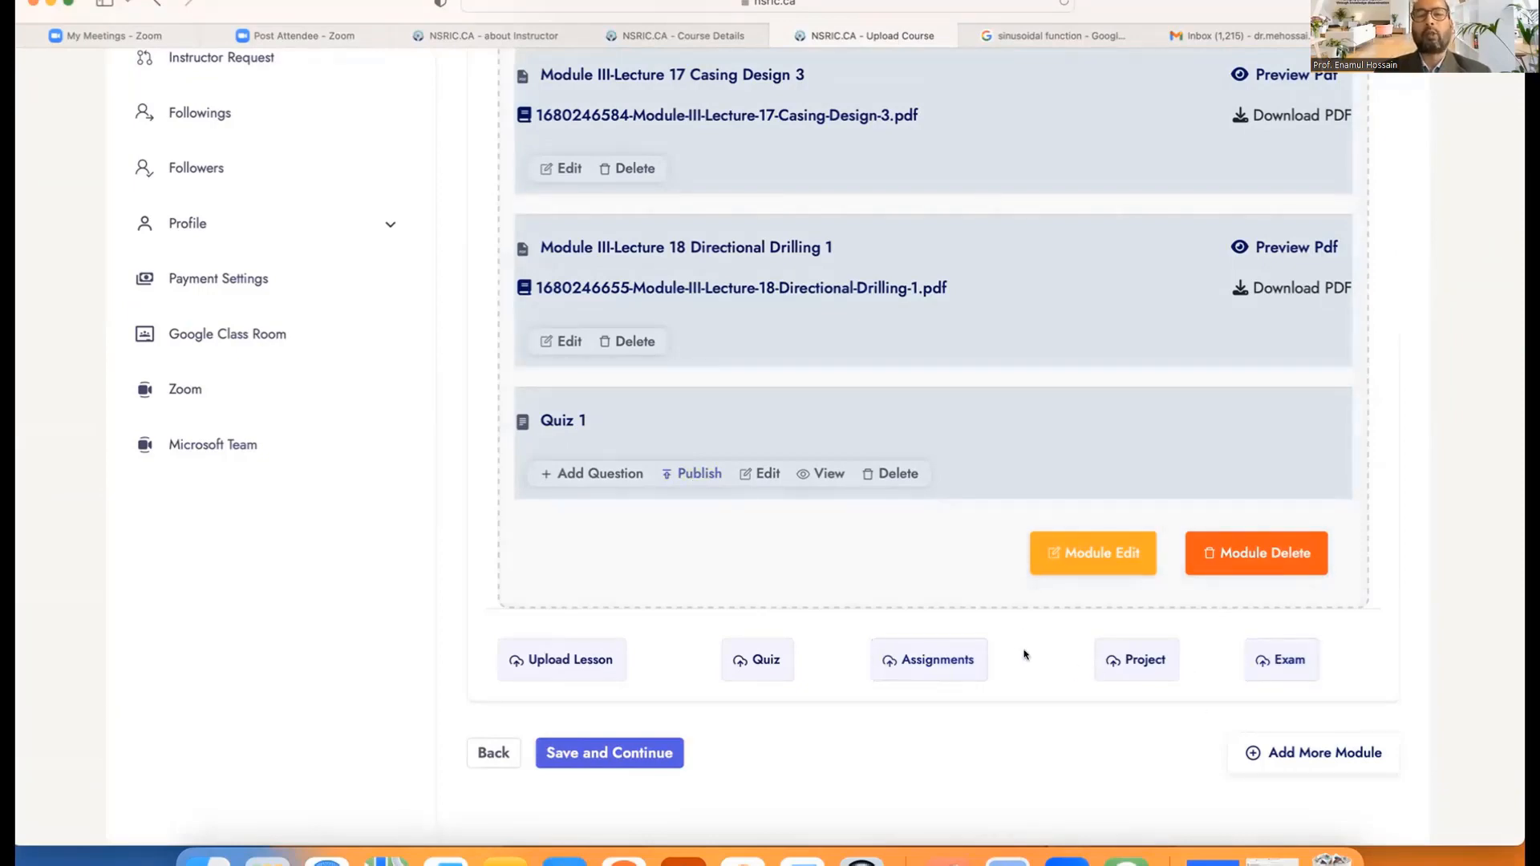
pyautogui.scroll(2, 706, 406)
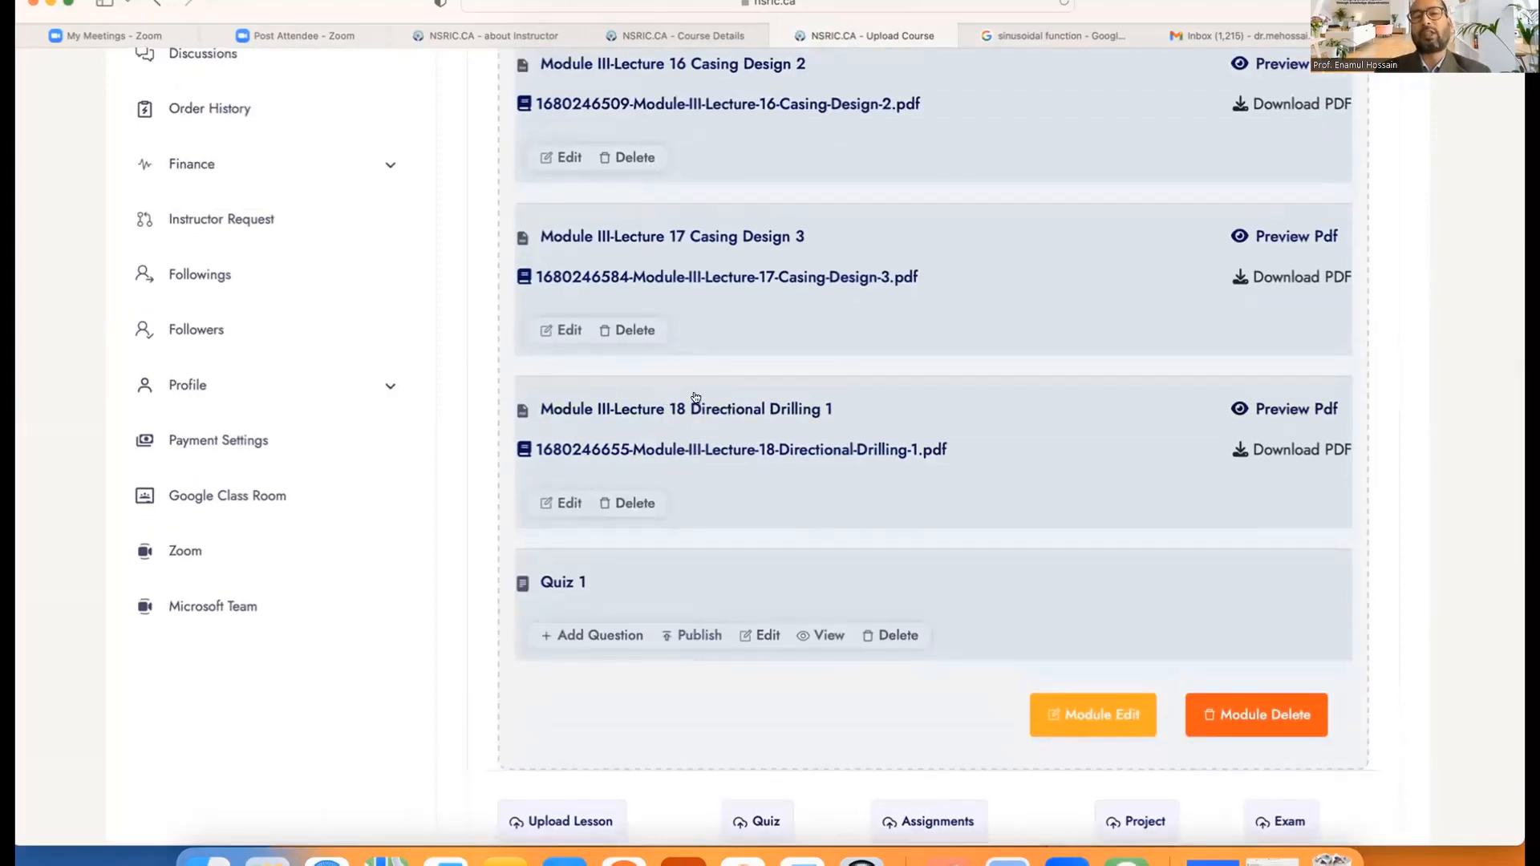
pyautogui.scroll(-2, 695, 398)
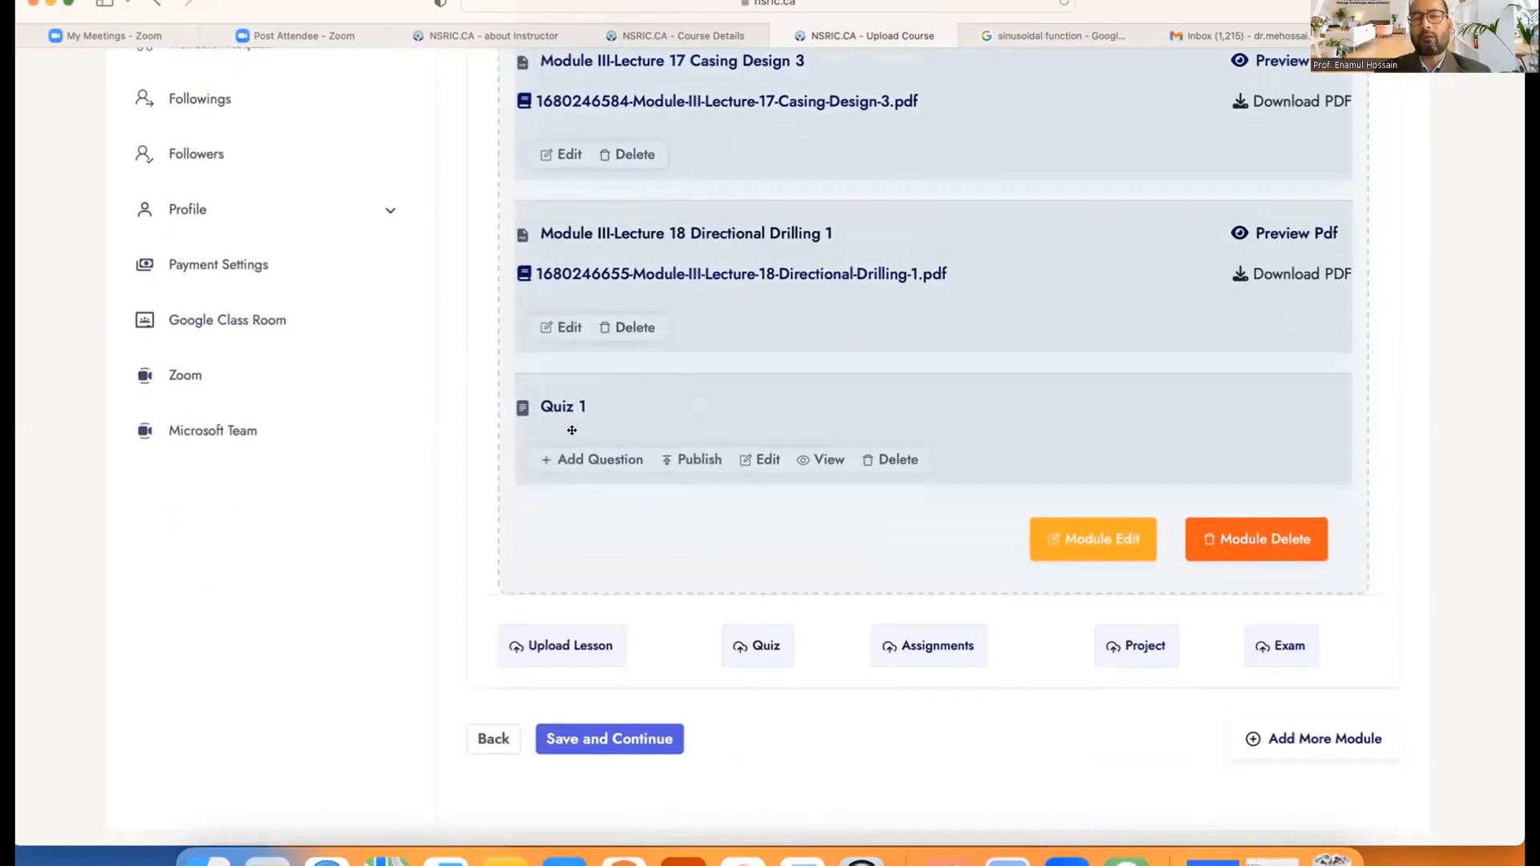
pyautogui.click(690, 462)
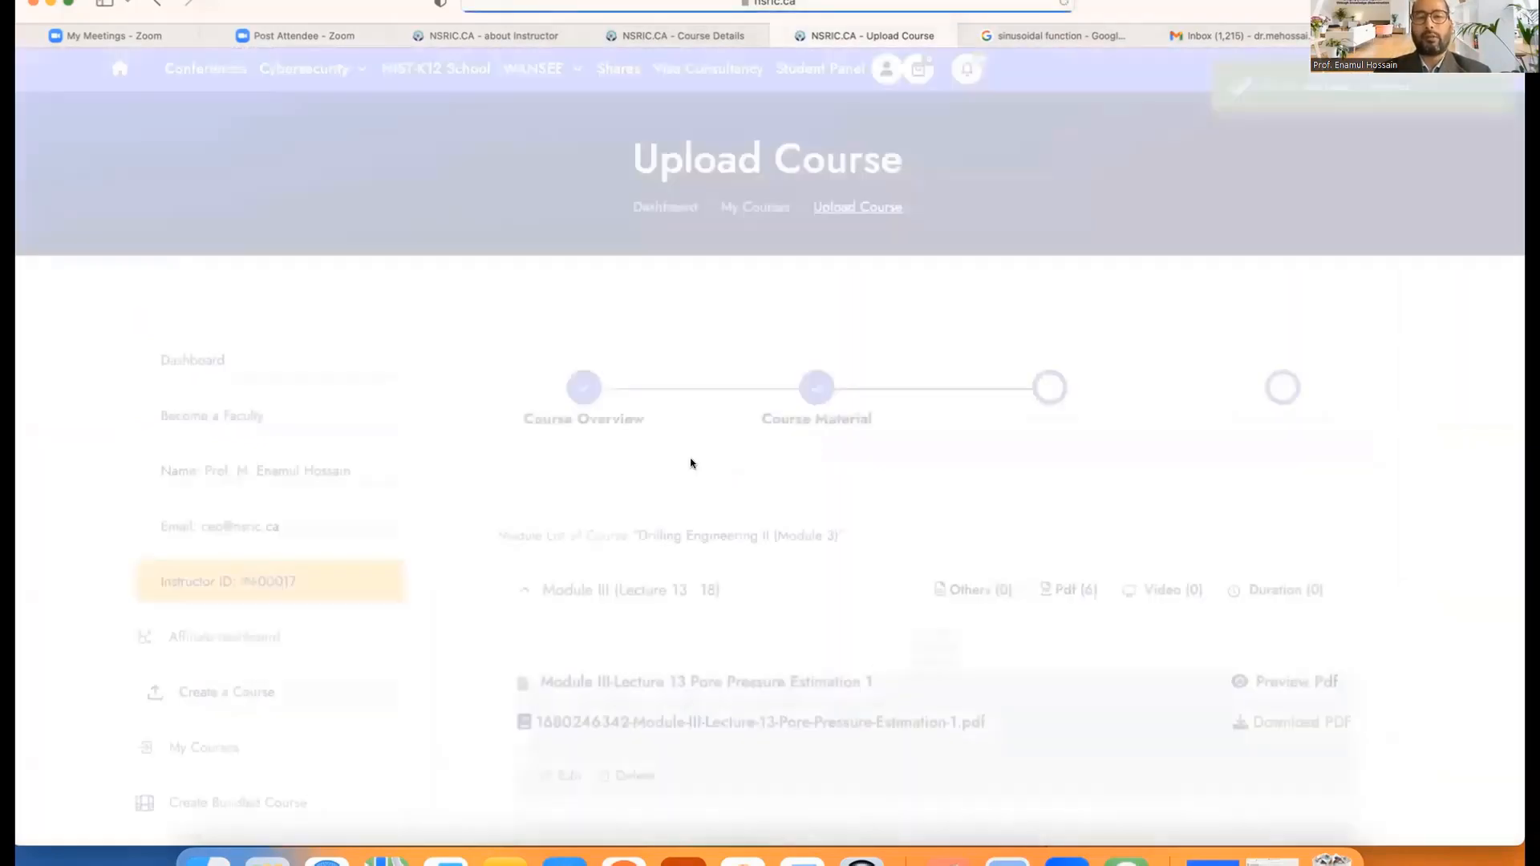
pyautogui.scroll(-12, 690, 463)
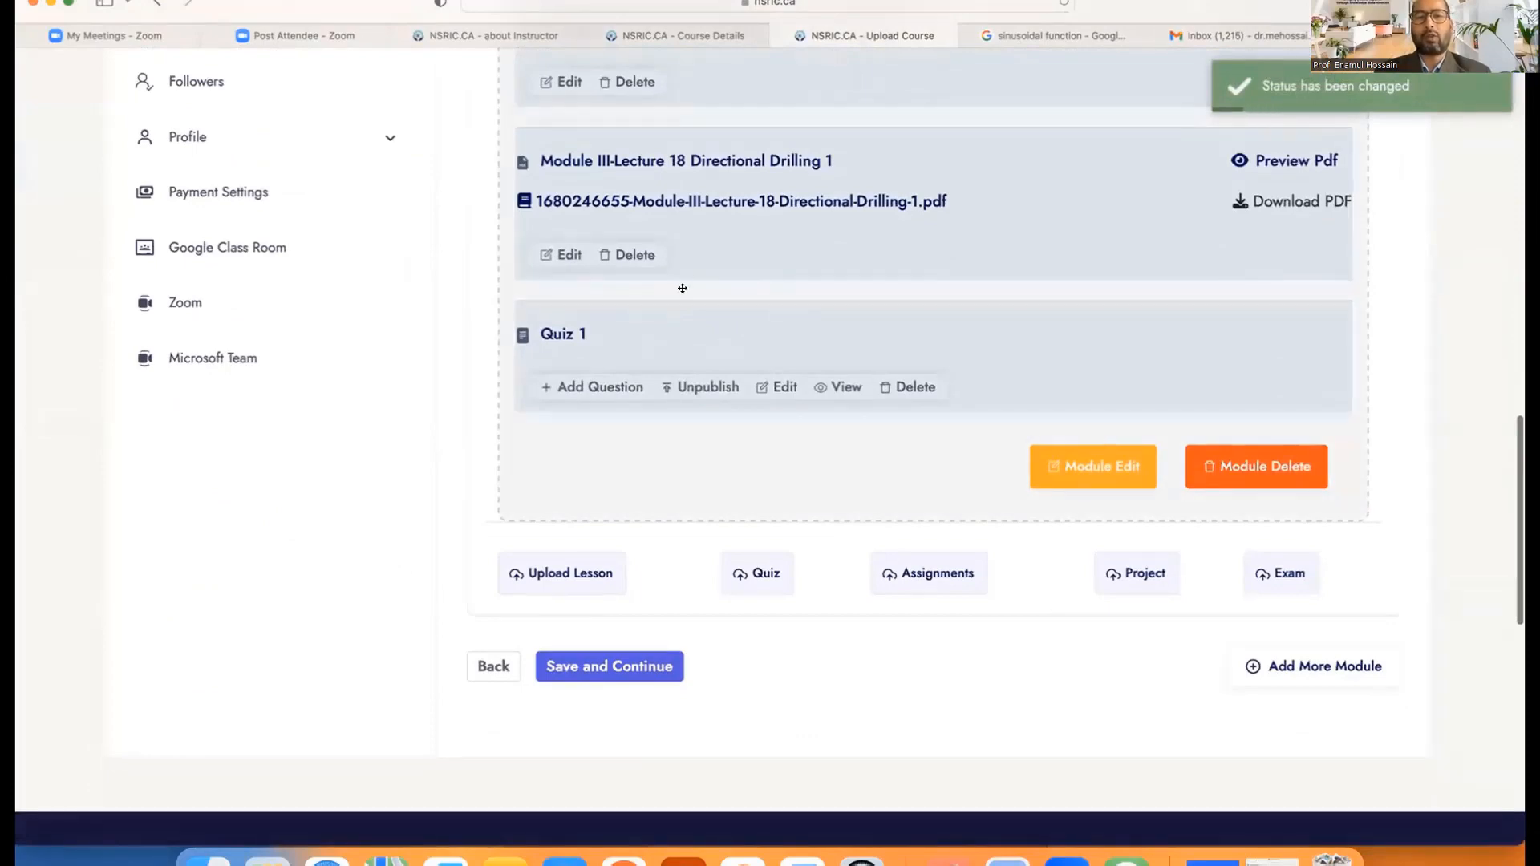
pyautogui.scroll(4, 695, 357)
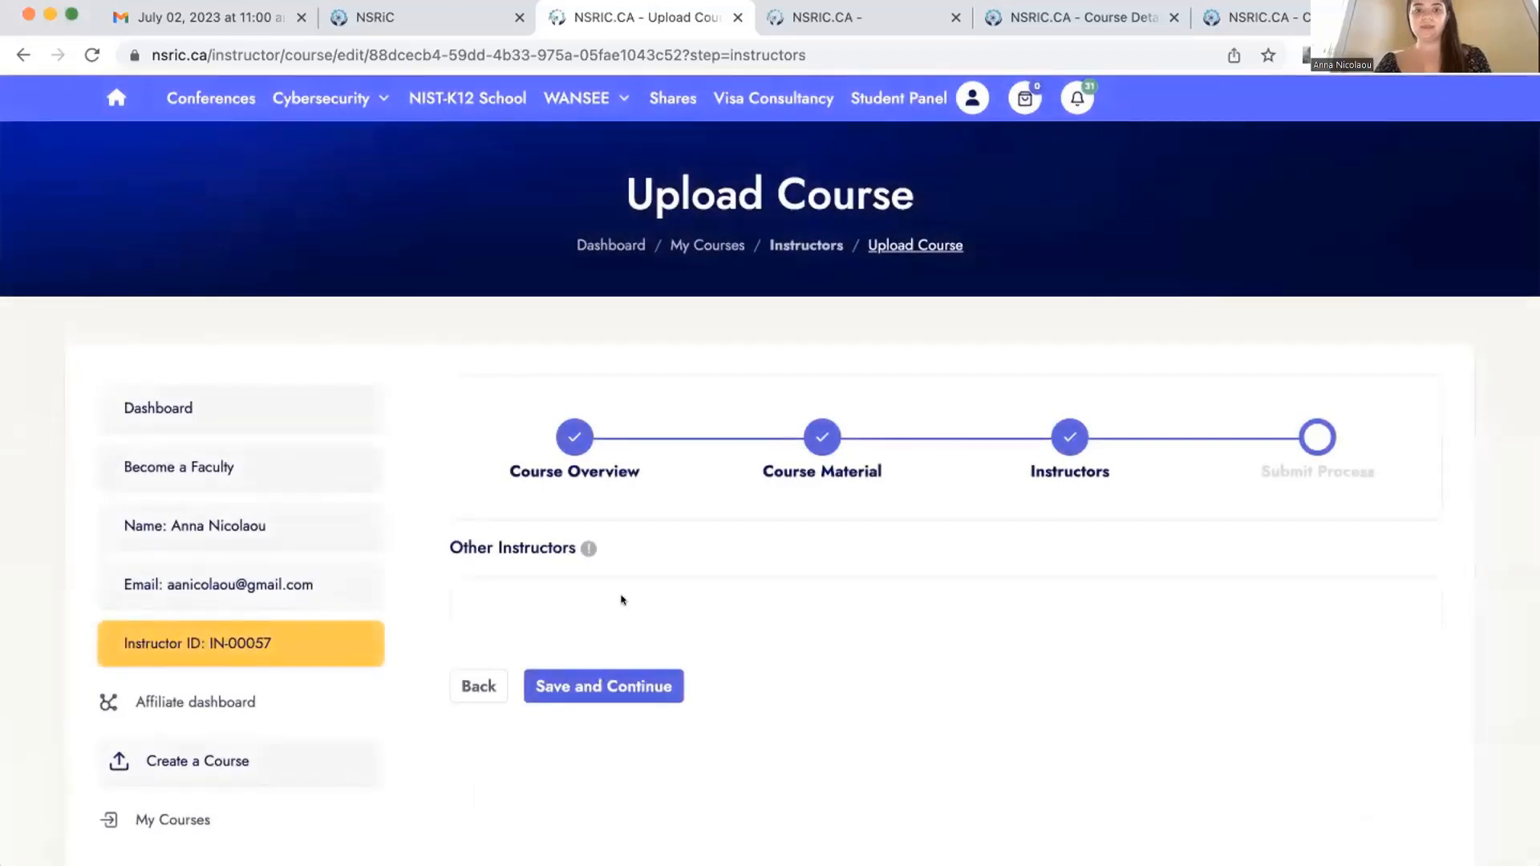
# - Search the Other Instructors list with "ya" and add the matching co-instructor to the course
pyautogui.click(550, 602)
pyautogui.scroll(-3, 550, 754)
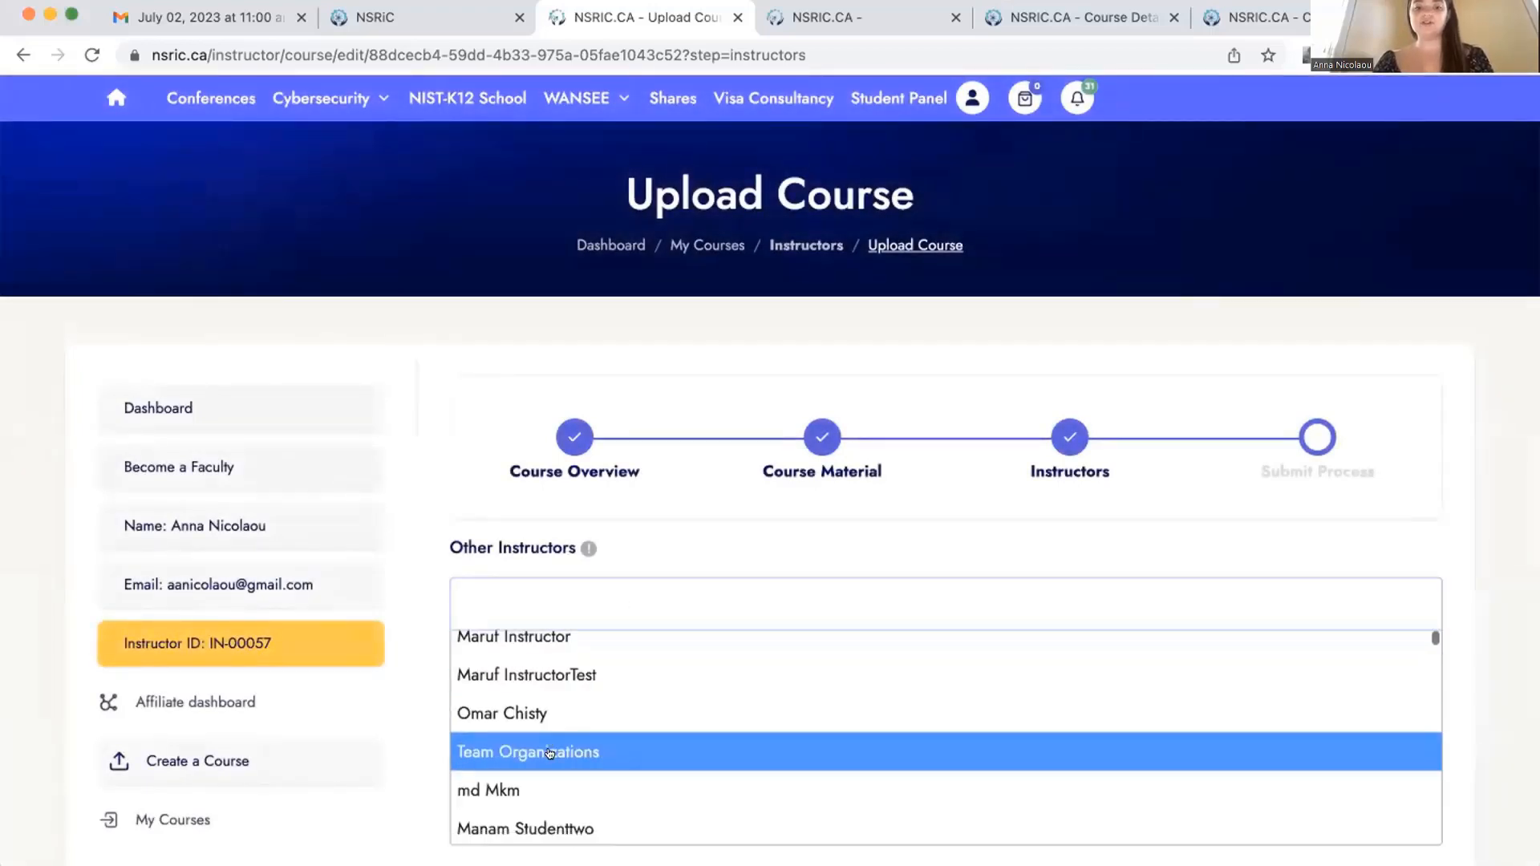
pyautogui.scroll(3, 551, 753)
pyautogui.click(534, 582)
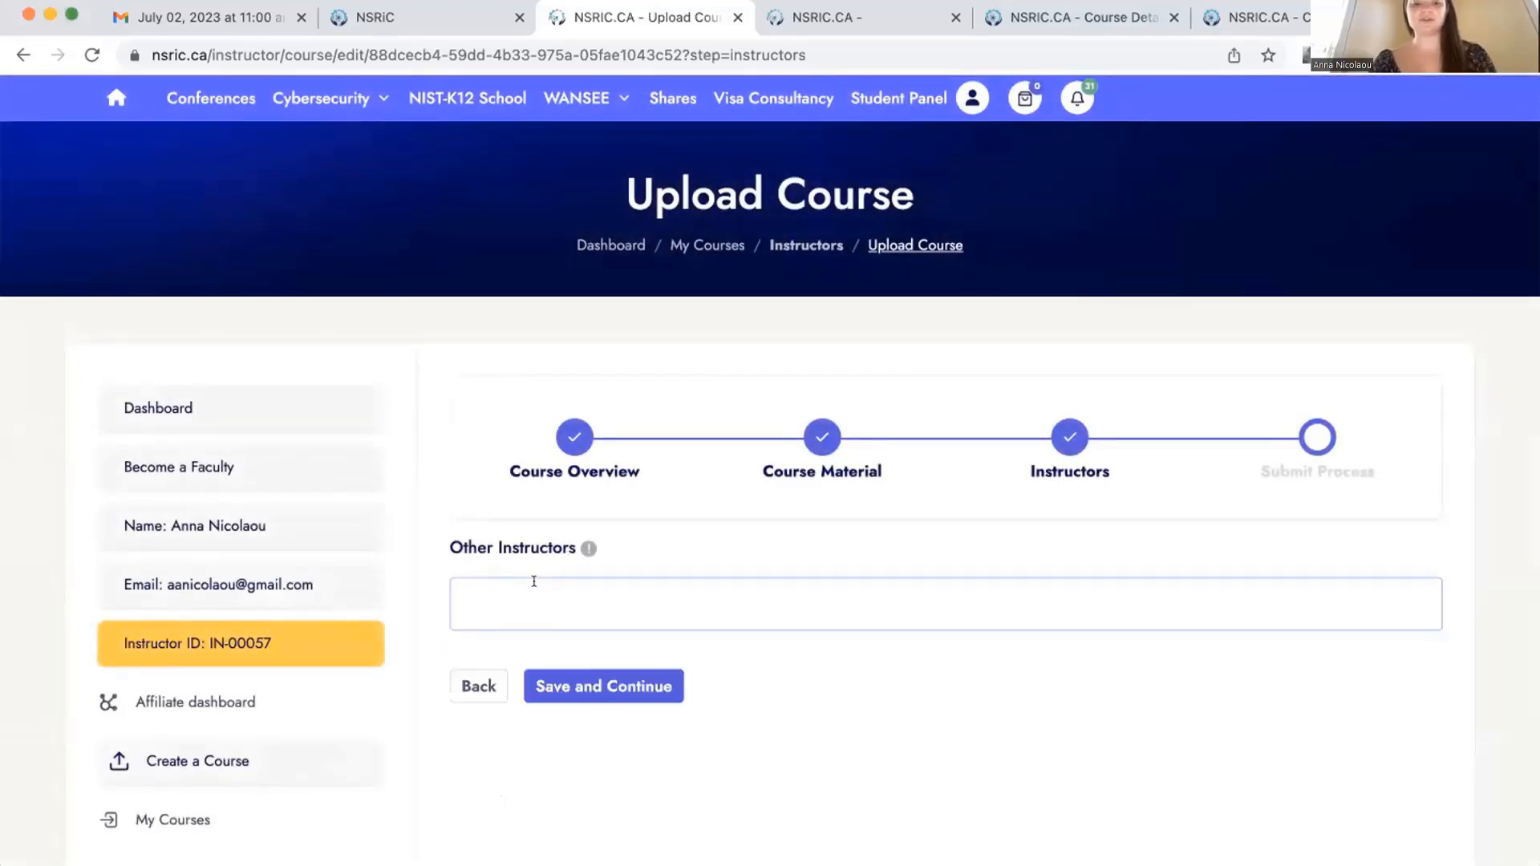
pyautogui.click(523, 586)
pyautogui.write('a')
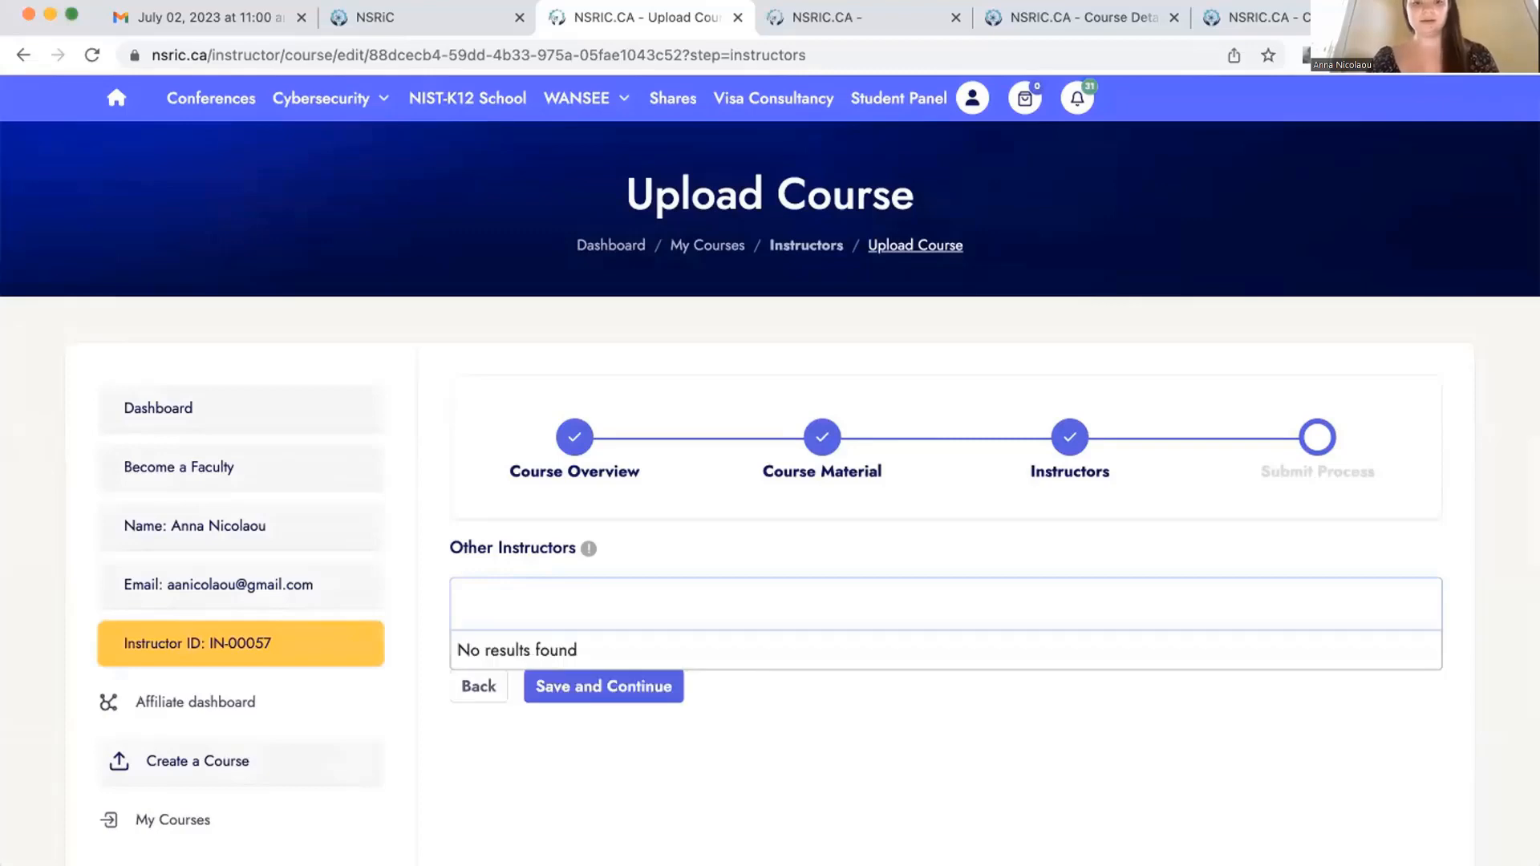
pyautogui.click(542, 605)
pyautogui.click(490, 599)
pyautogui.write('ya')
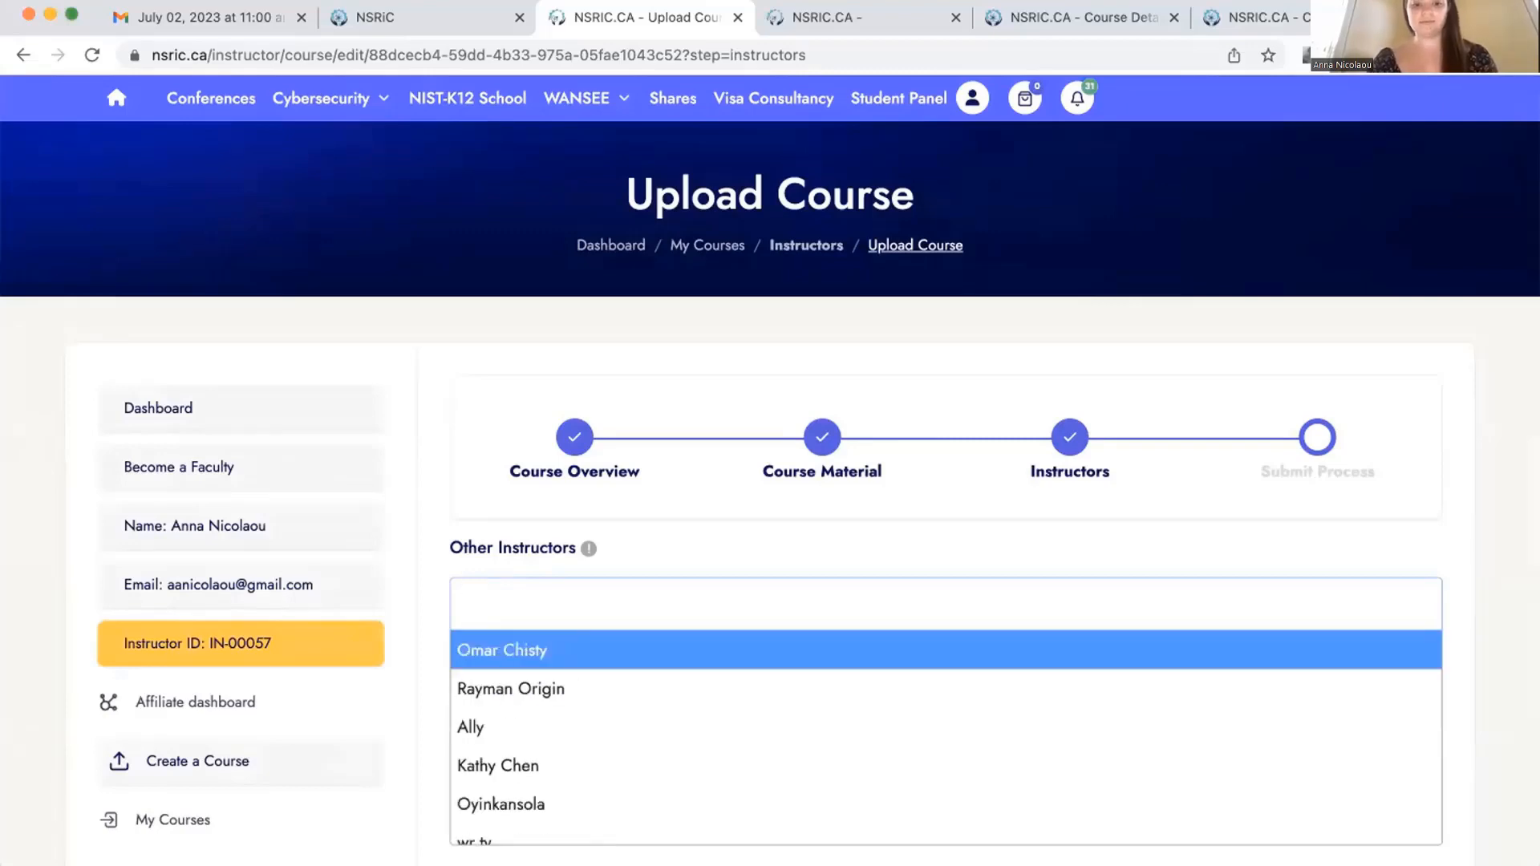
pyautogui.click(473, 649)
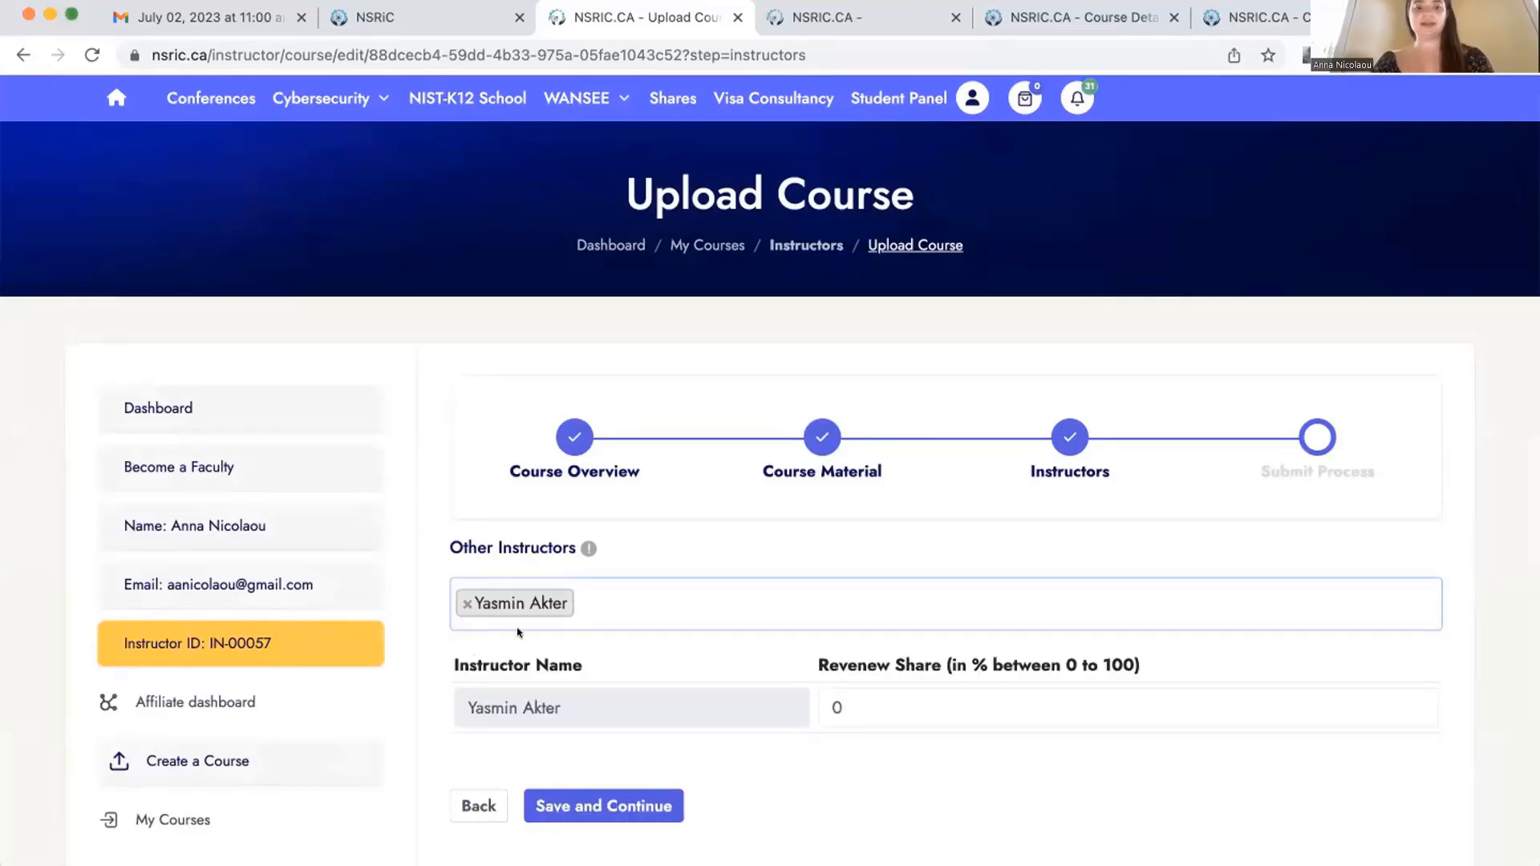
# - Set the added co-instructor's revenue share to 50 percent
pyautogui.click(863, 701)
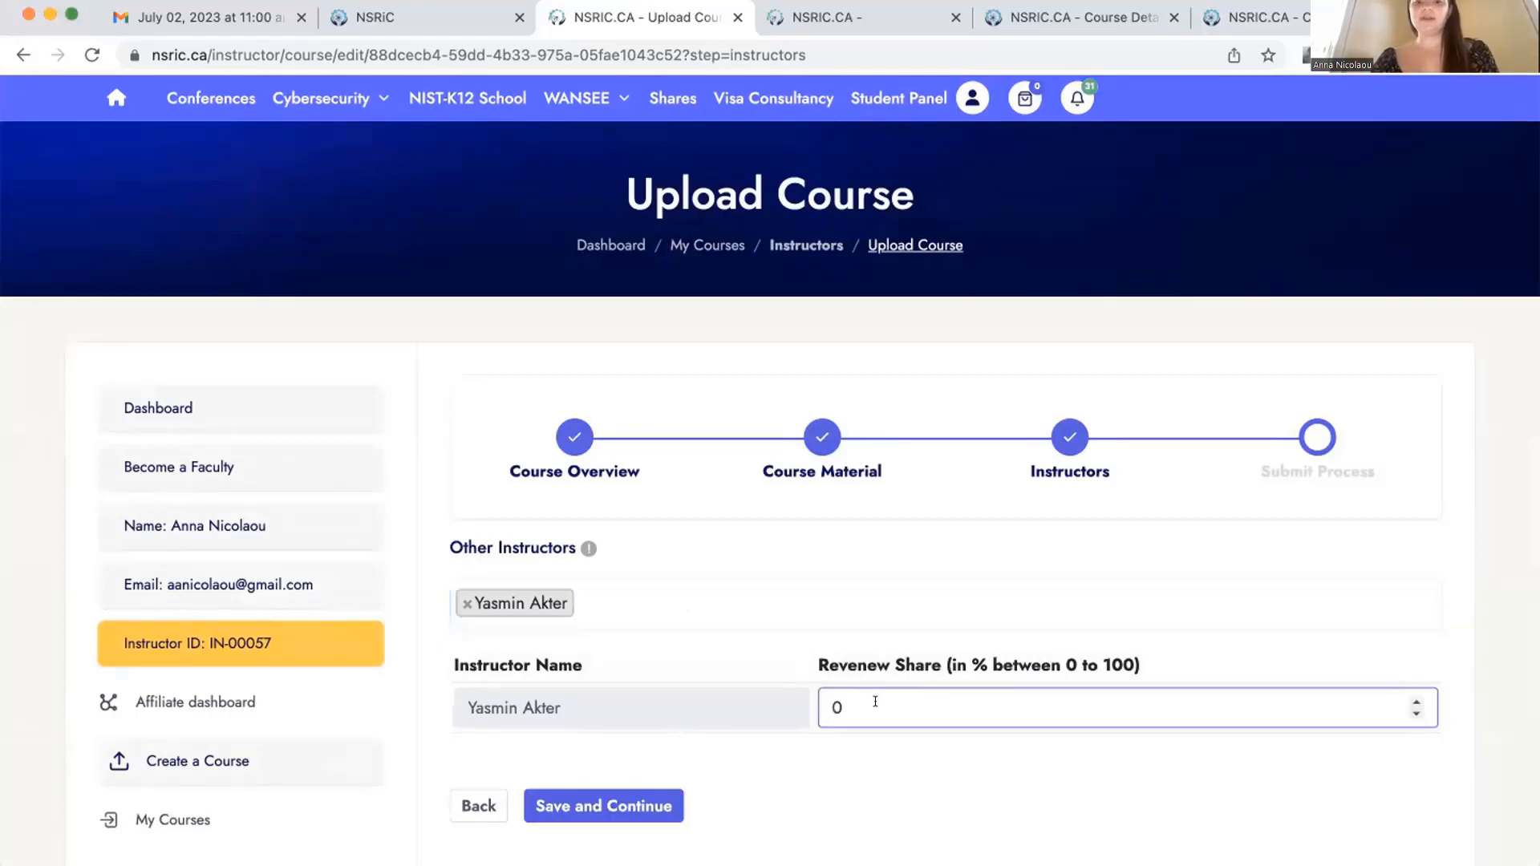
pyautogui.moveTo(849, 701); pyautogui.dragTo(792, 703)
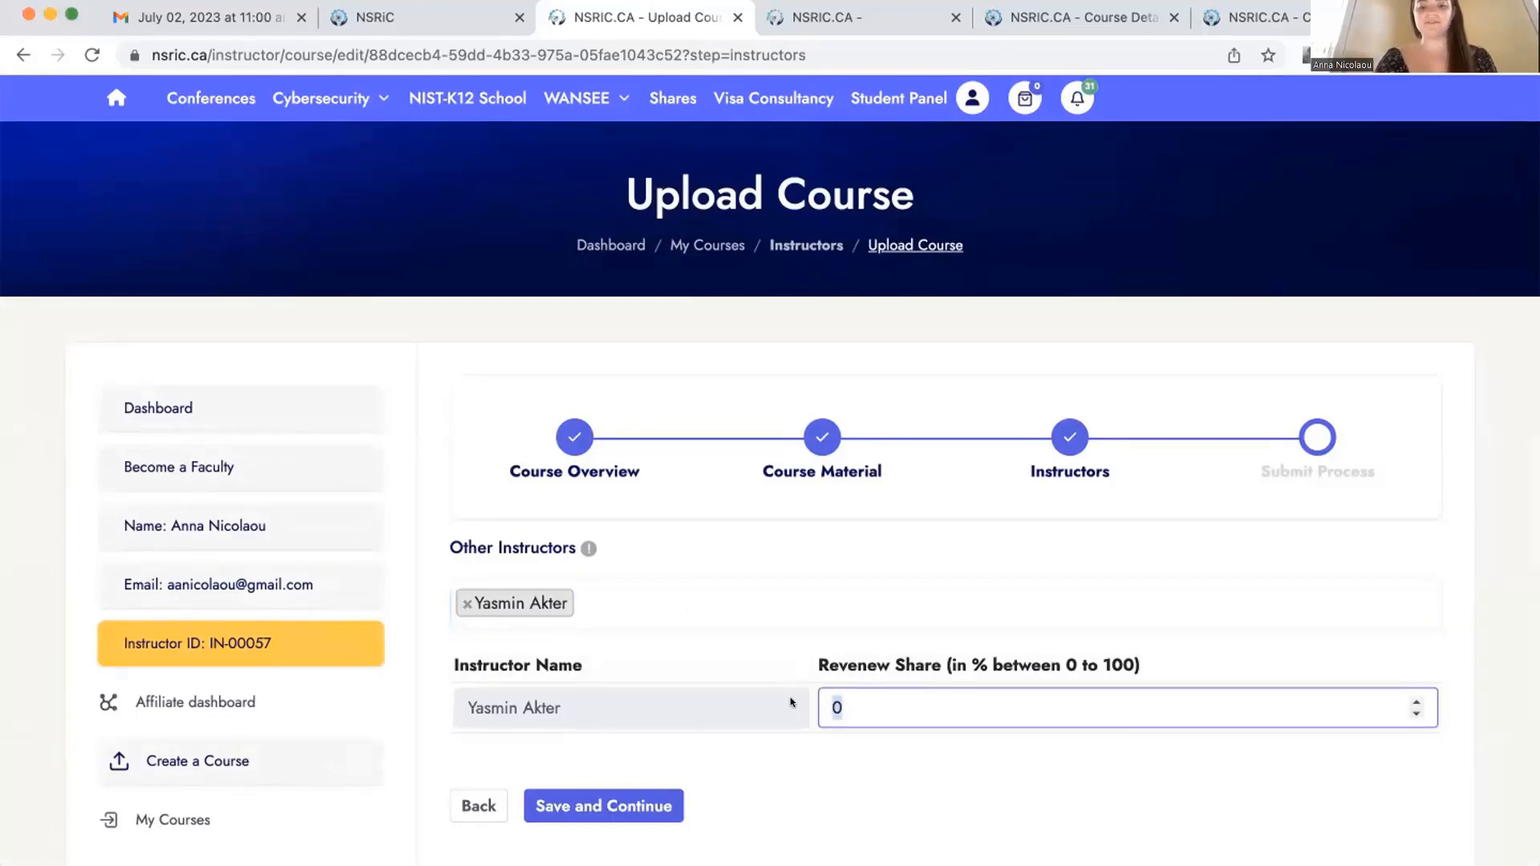
pyautogui.write('50')
pyautogui.click(858, 634)
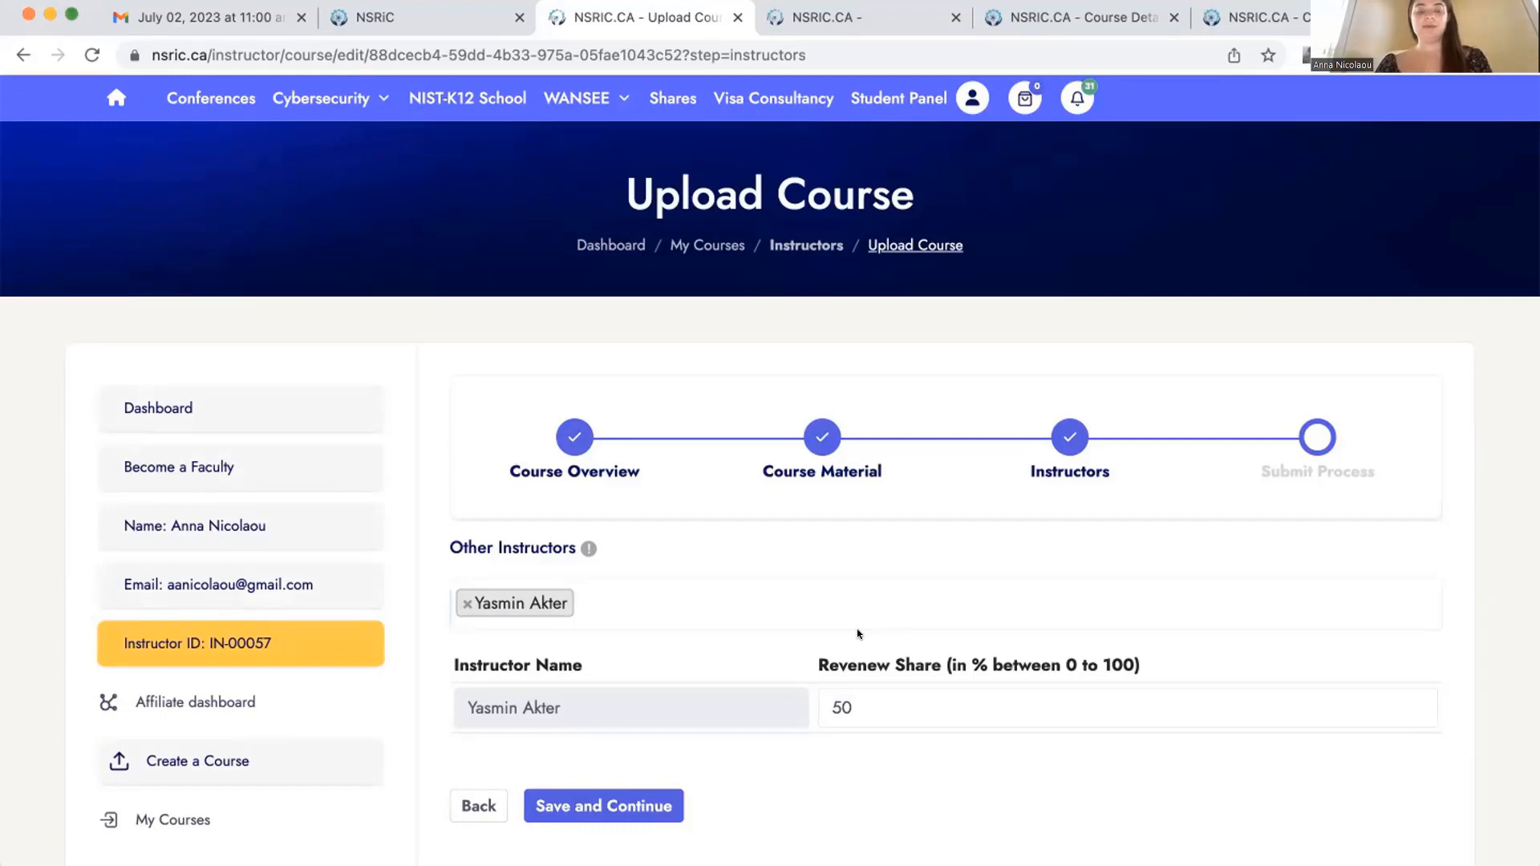
# - Replace the co-instructor's revenue share with 70 percent
pyautogui.moveTo(883, 702); pyautogui.dragTo(726, 691)
pyautogui.press('BackSpace')
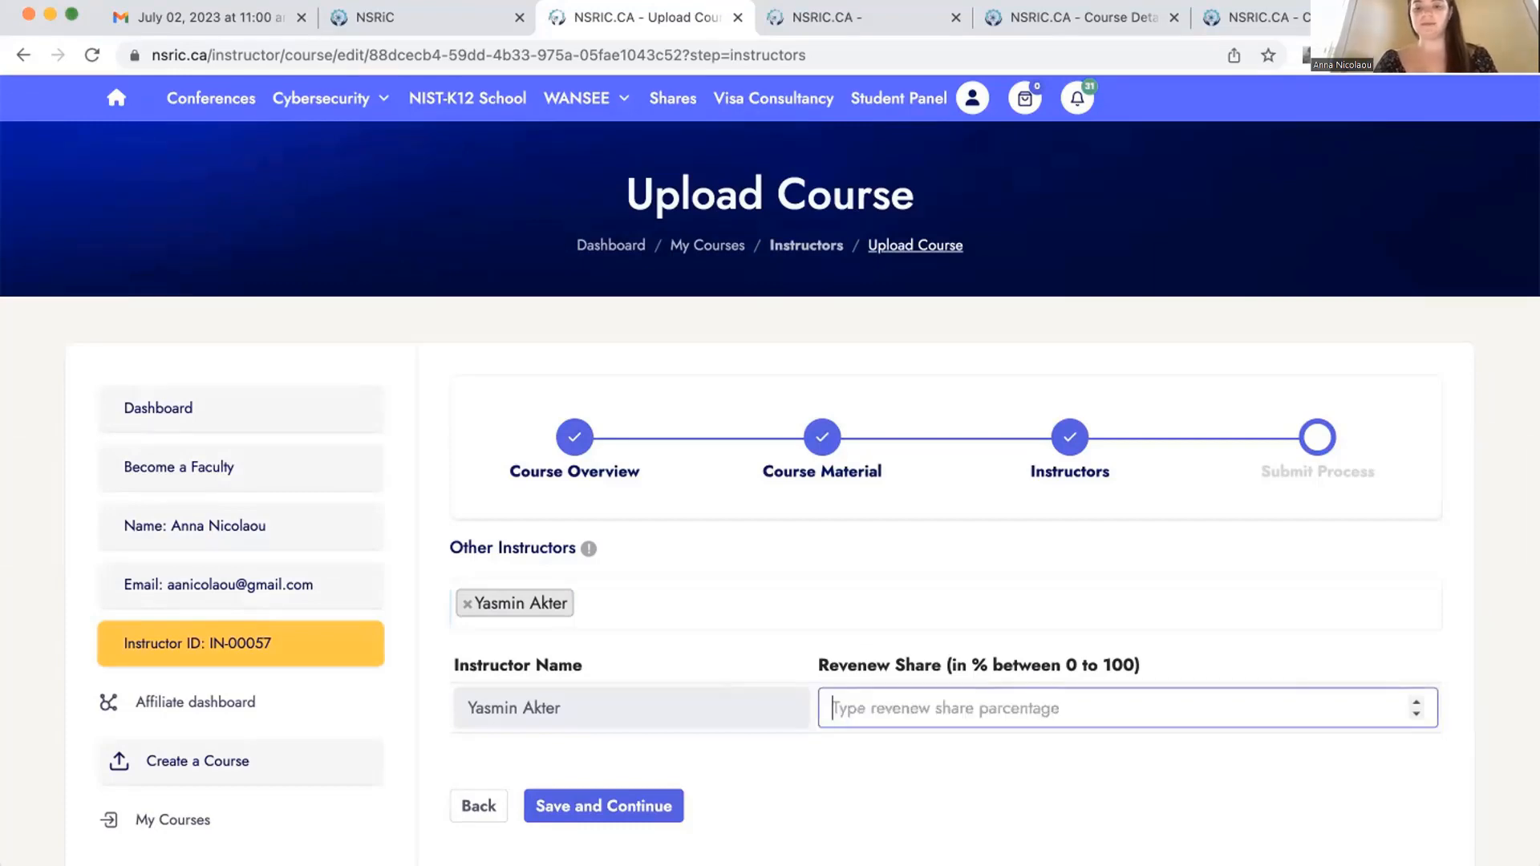
pyautogui.write('70')
pyautogui.click(782, 769)
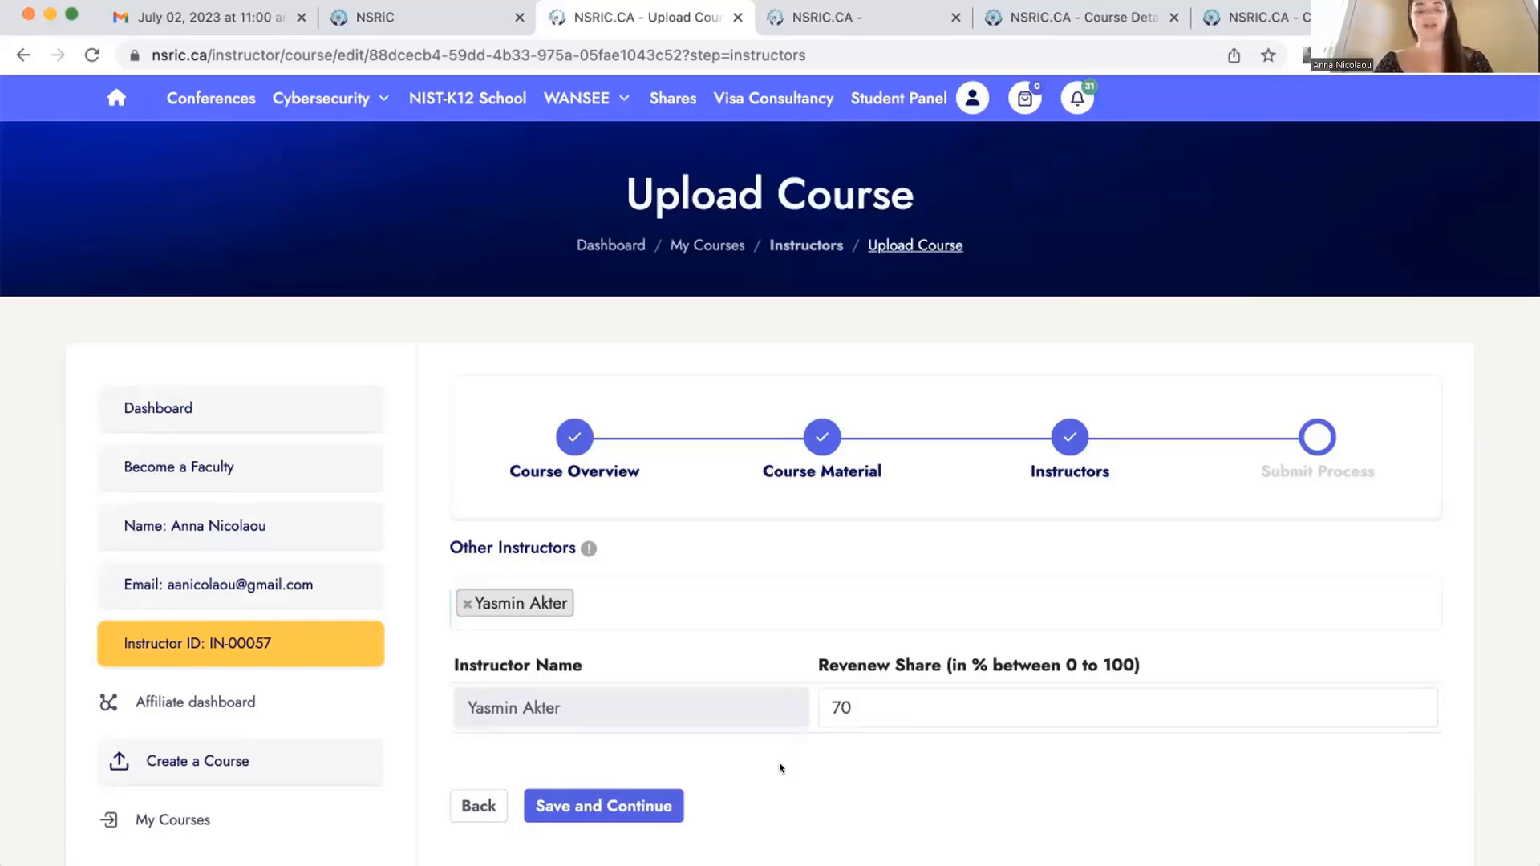
# - Lower the co-instructor's revenue share to 10 percent
pyautogui.moveTo(895, 703); pyautogui.dragTo(779, 701)
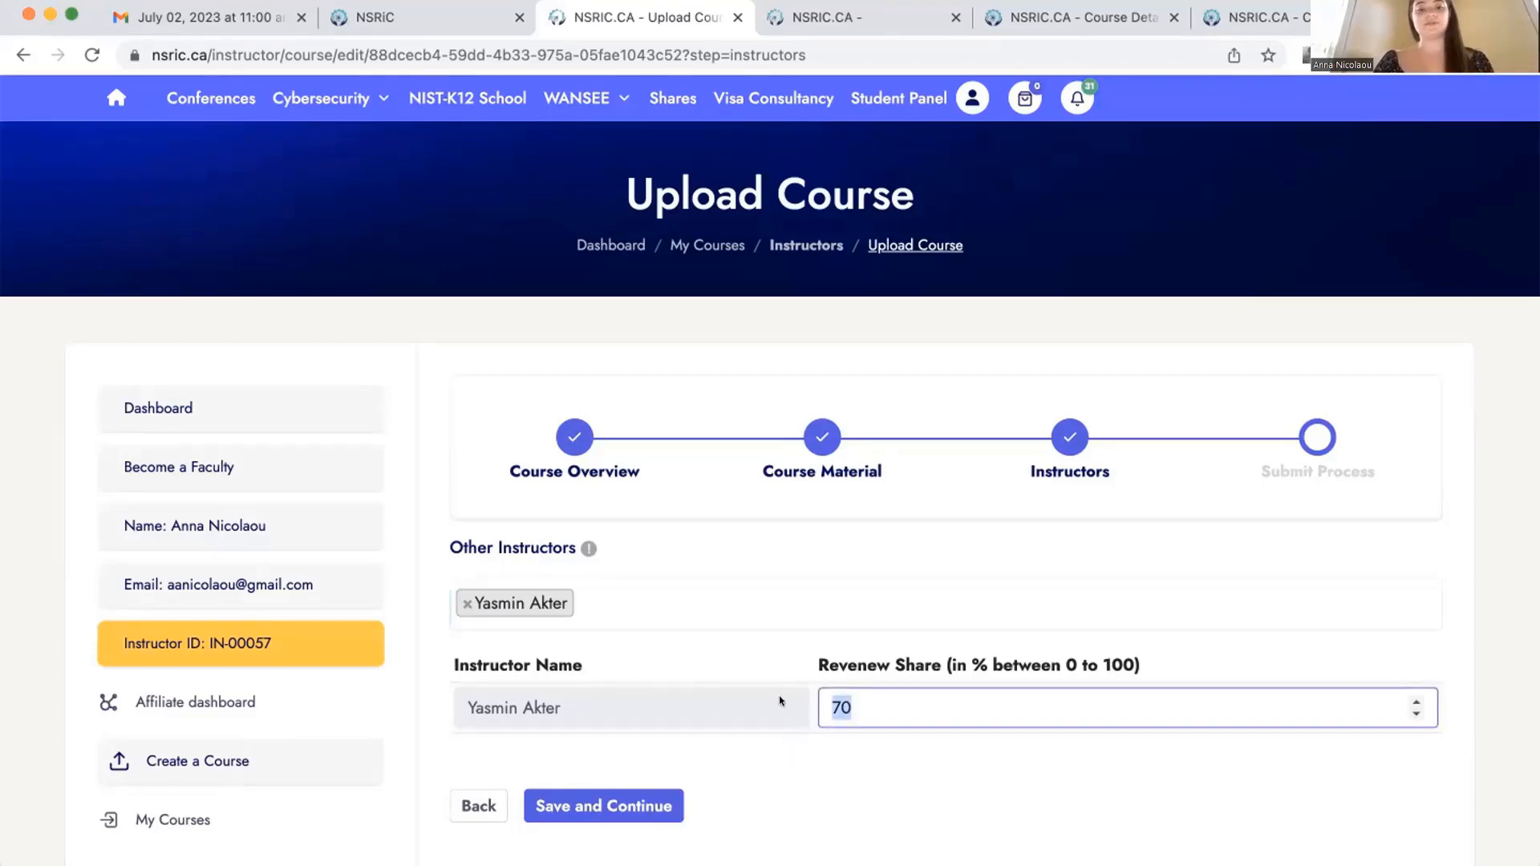
pyautogui.write('10')
pyautogui.click(911, 732)
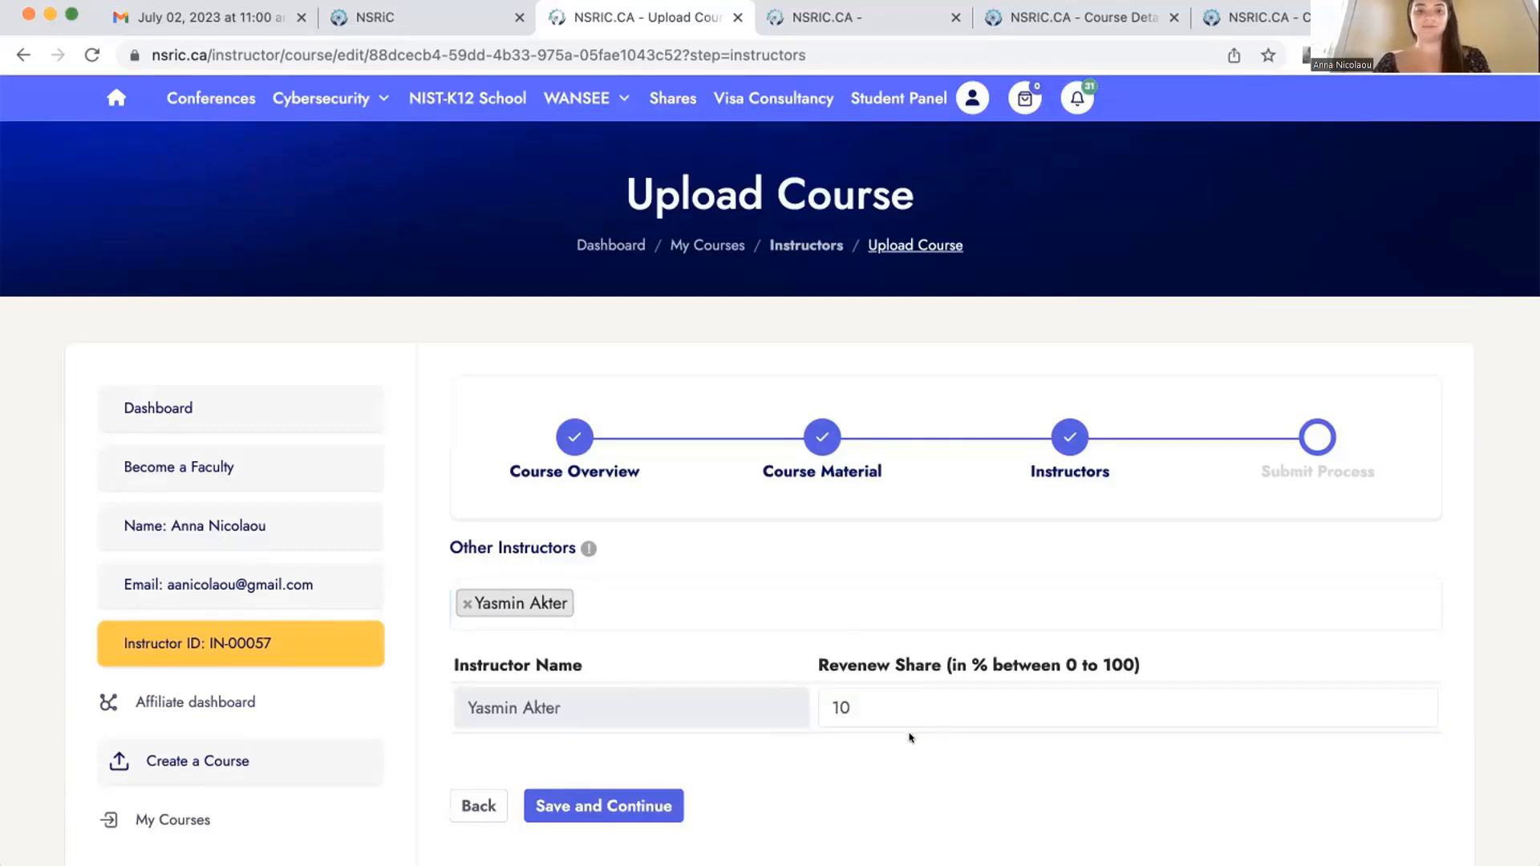
# - Set the co-instructor's revenue share to 33 percent
pyautogui.click(839, 706)
pyautogui.press('BackSpace')
pyautogui.press('BackSpace')
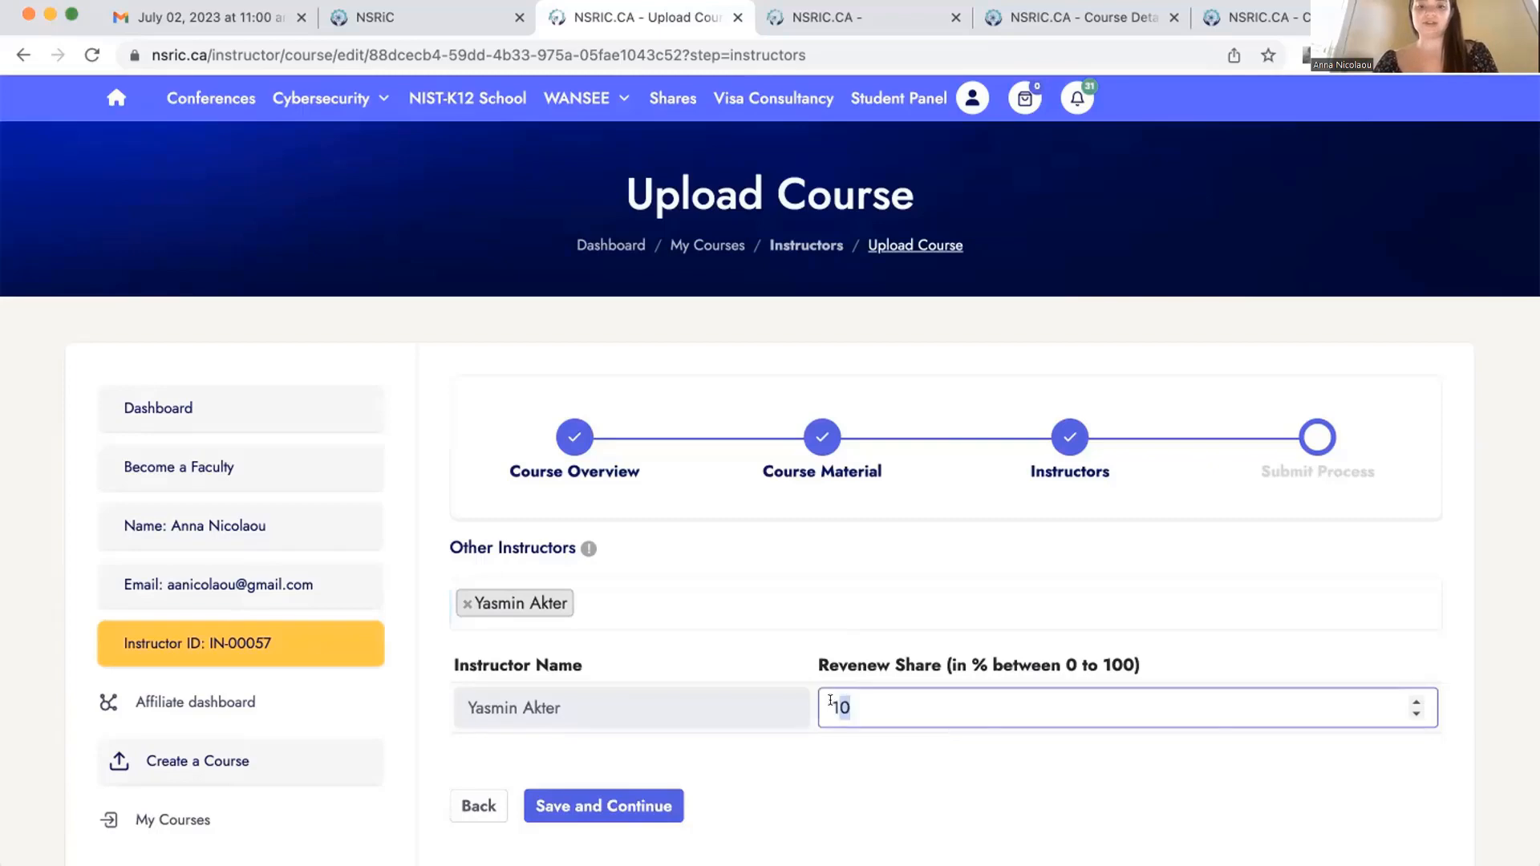
pyautogui.write('20')
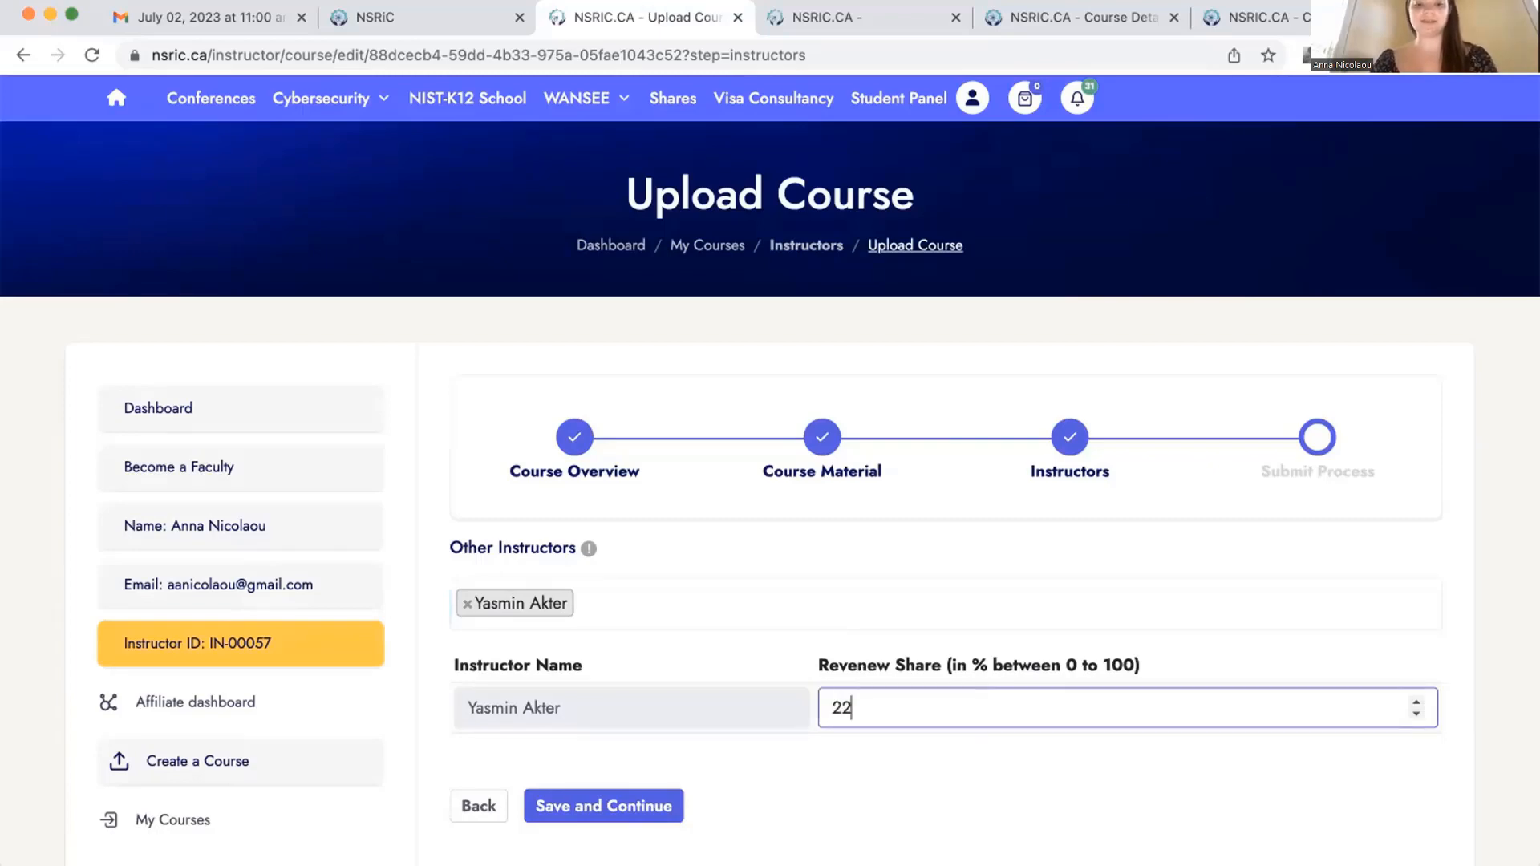
pyautogui.press('BackSpace')
pyautogui.press('BackSpace')
pyautogui.write('33')
# - Search Other Instructors with "hos", add the professor as a second co-instructor, and set that revenue share to 33 percent
pyautogui.click(610, 600)
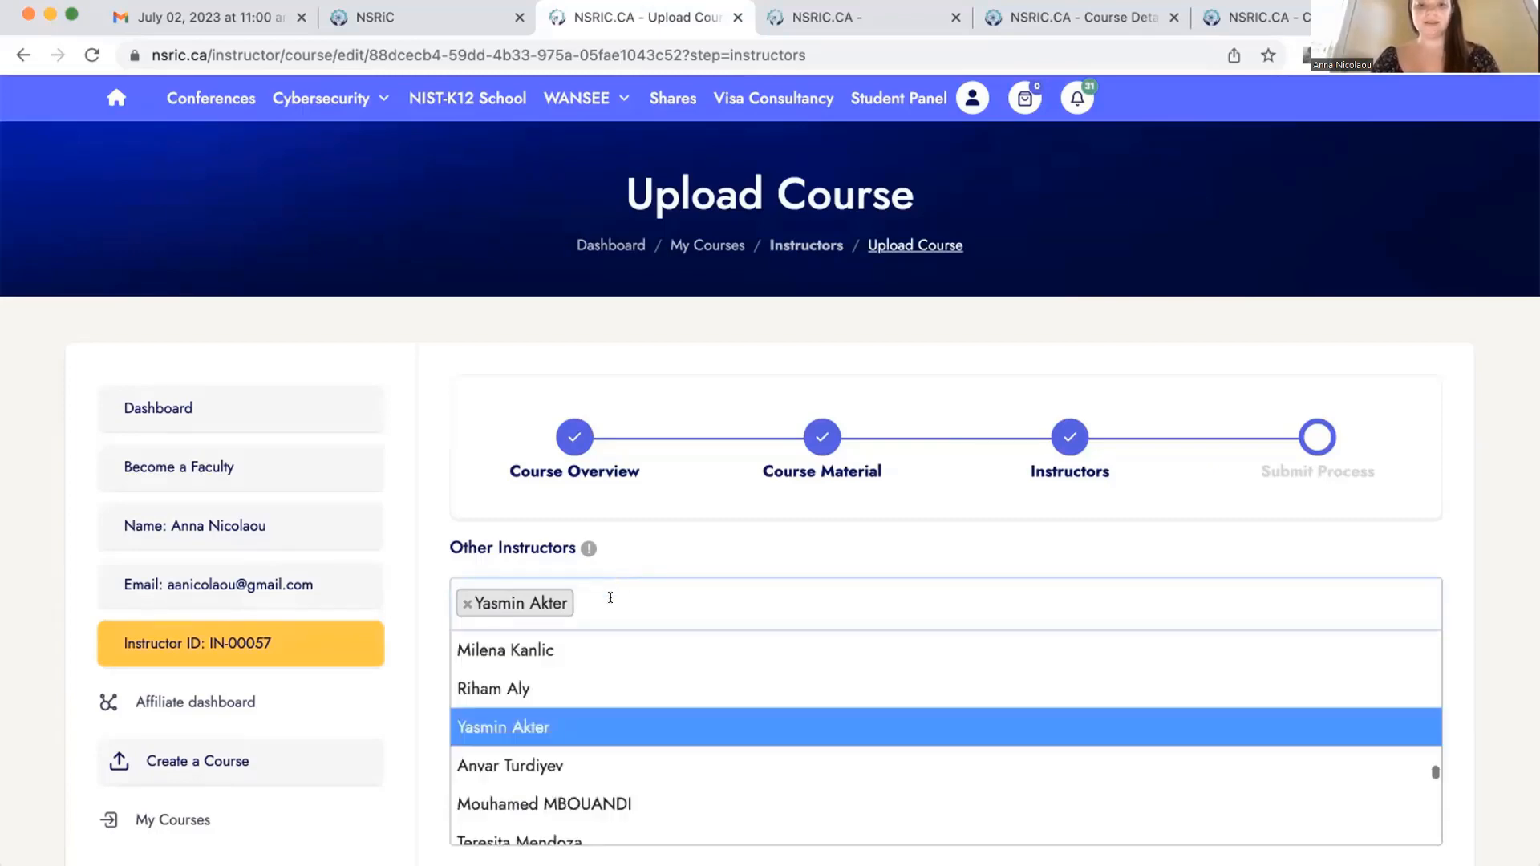
pyautogui.click(611, 600)
pyautogui.click(624, 596)
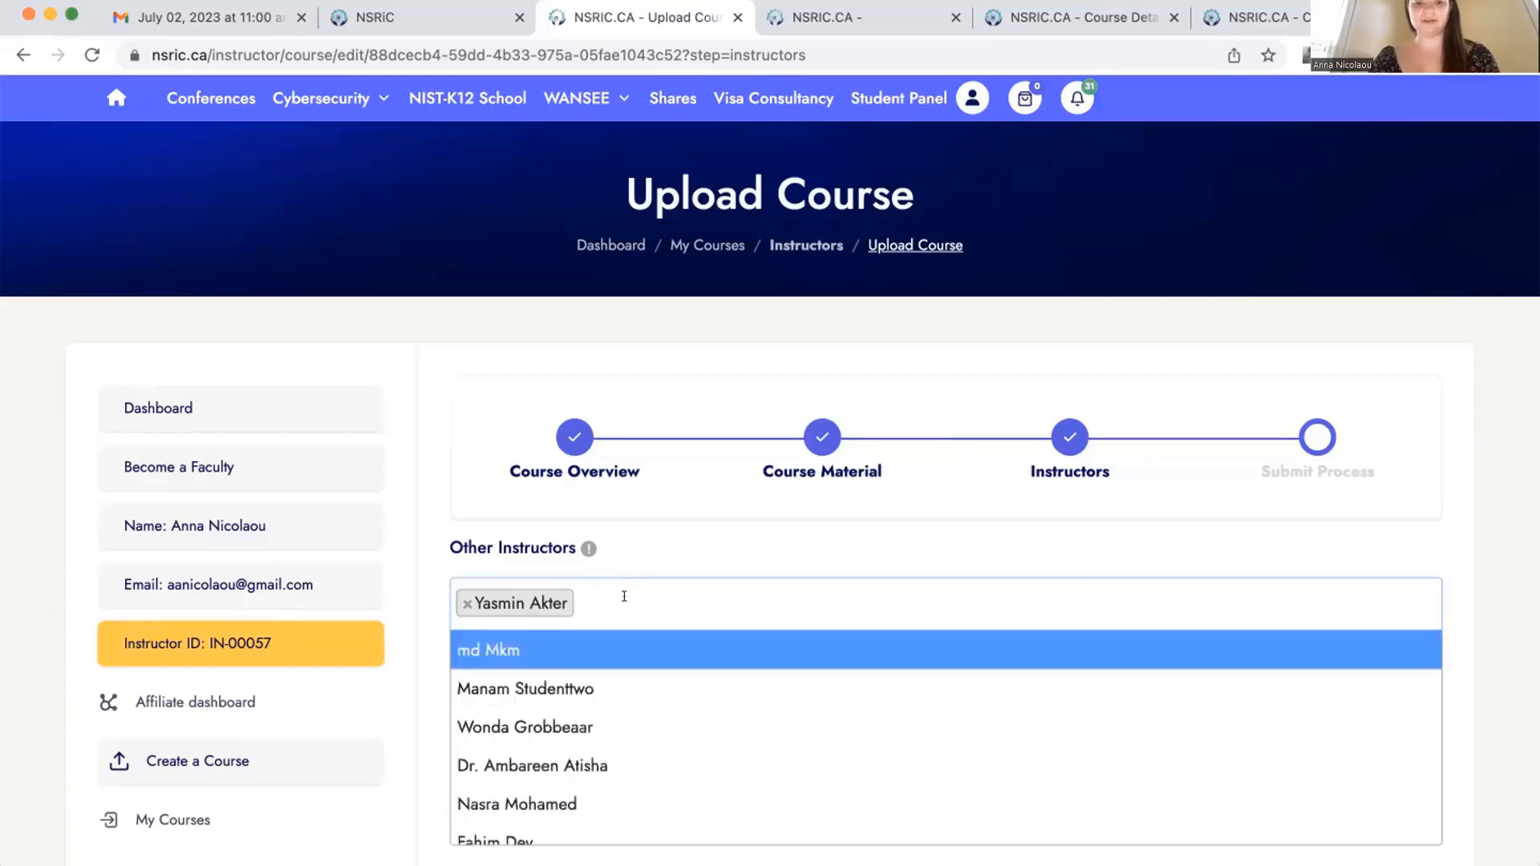
pyautogui.write('hos')
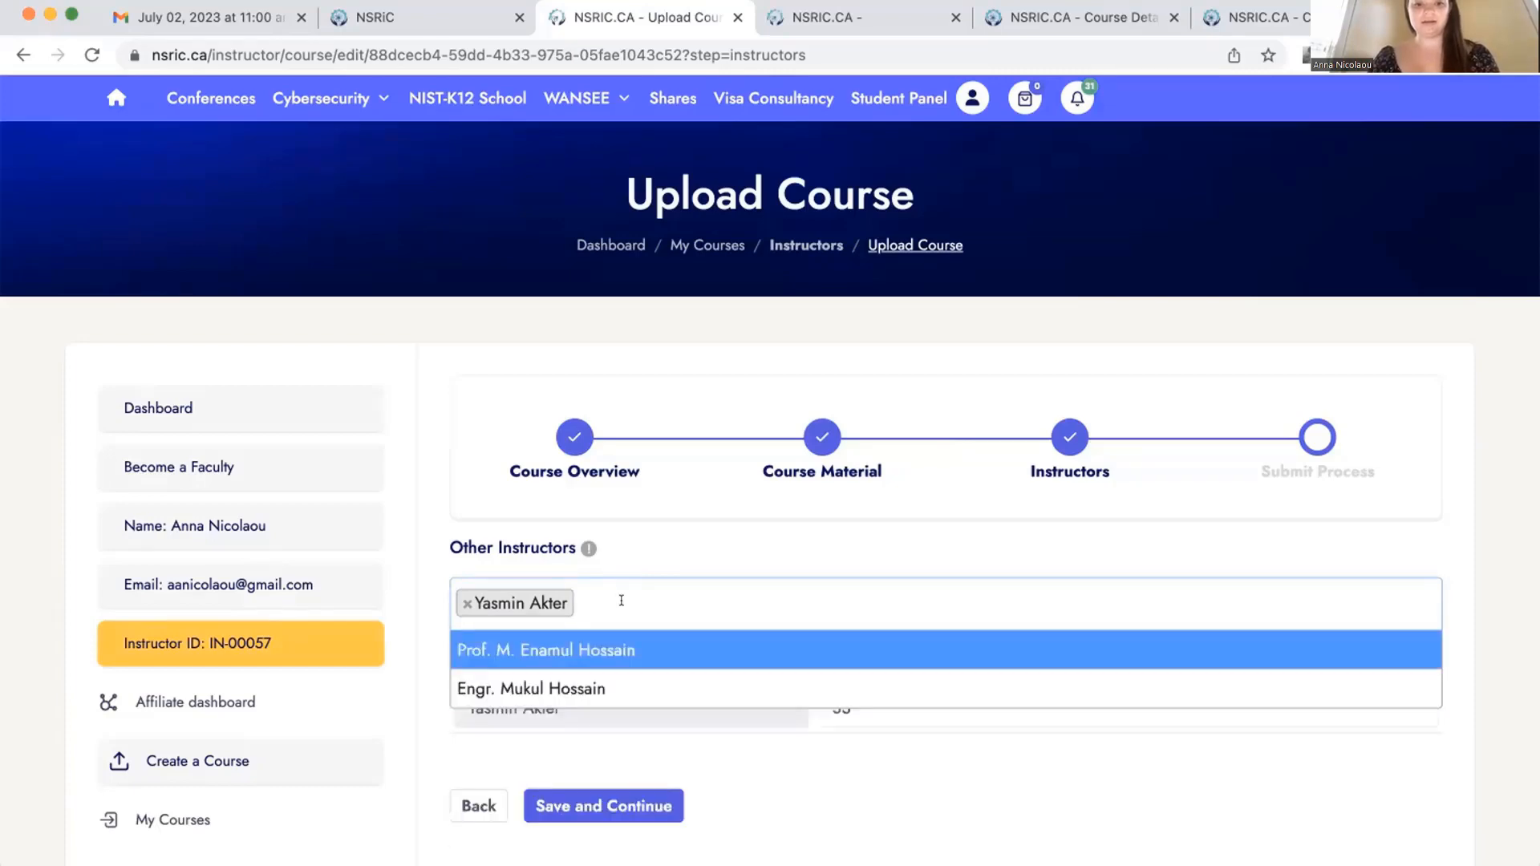
pyautogui.click(576, 650)
pyautogui.click(838, 758)
pyautogui.doubleClick(838, 758)
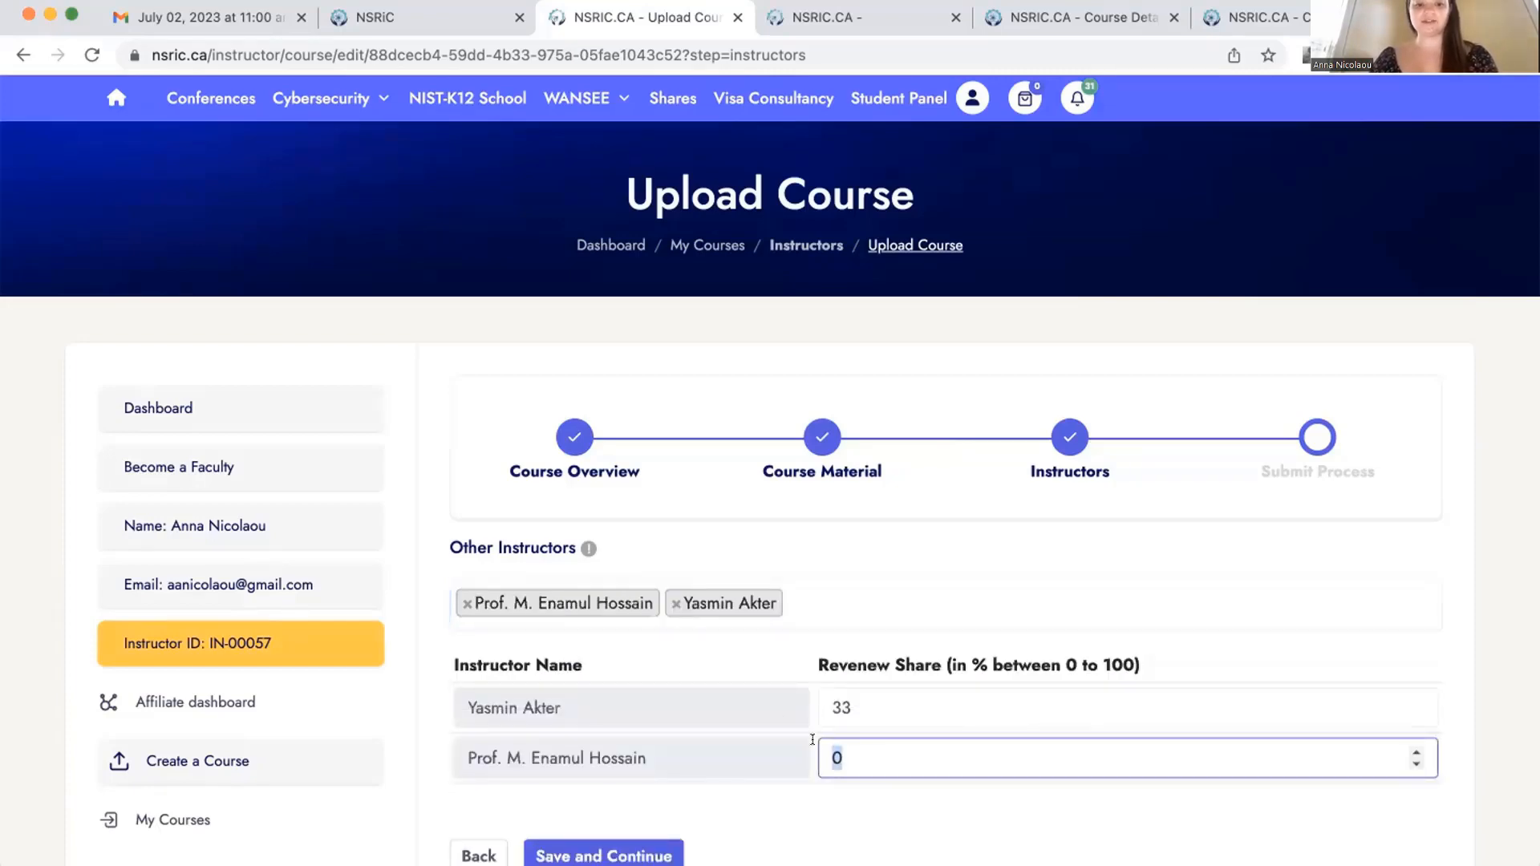
pyautogui.write('33')
pyautogui.click(884, 599)
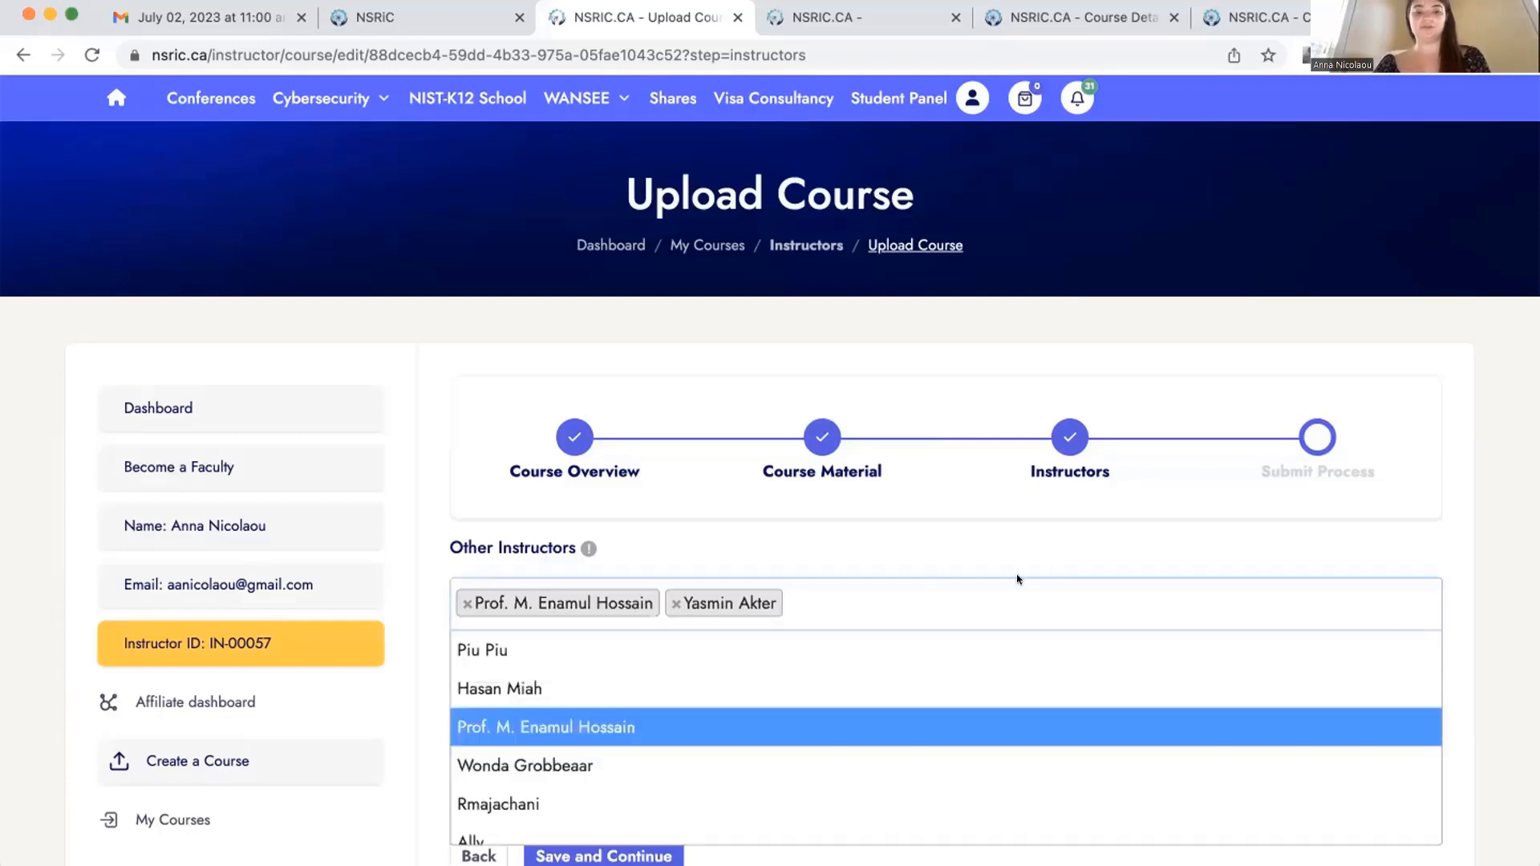
# - Remove both co-instructors from Other Instructors so that the field is empty
pyautogui.click(1055, 516)
pyautogui.scroll(-2, 766, 760)
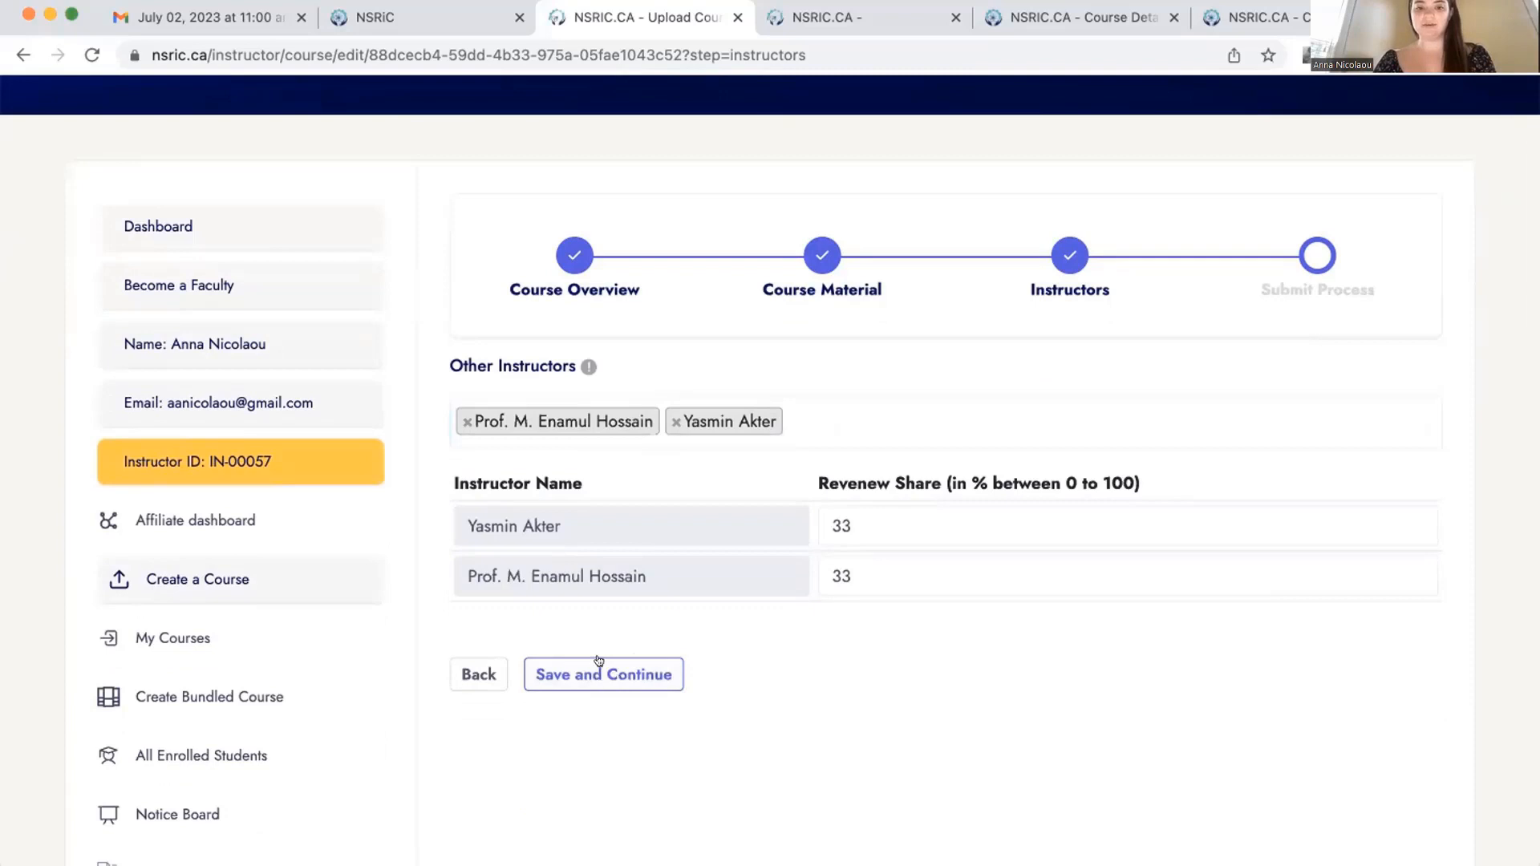
pyautogui.scroll(2, 628, 598)
pyautogui.click(667, 550)
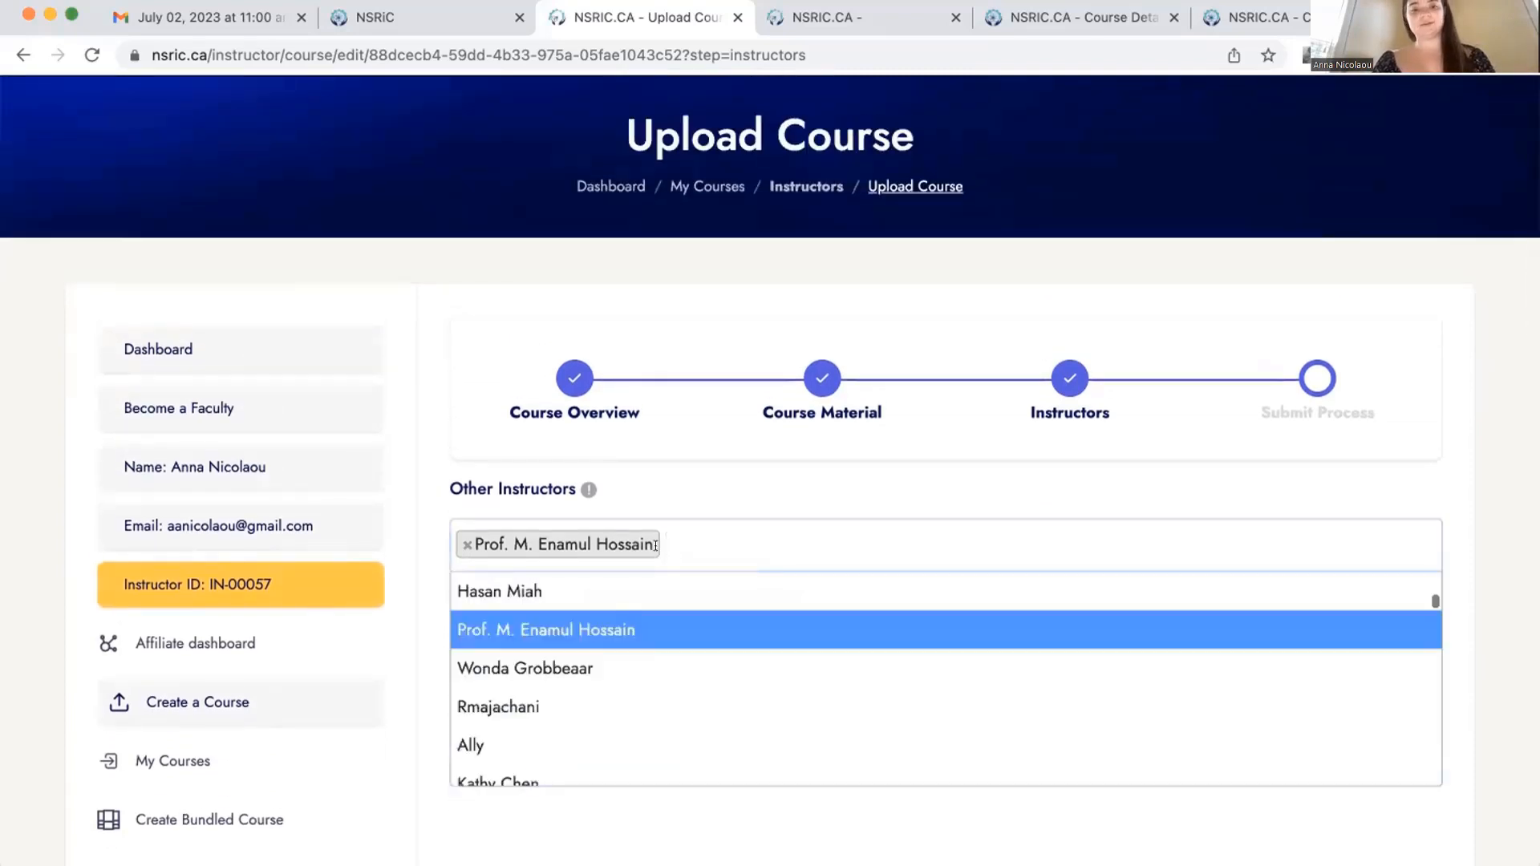
pyautogui.click(455, 540)
pyautogui.click(454, 545)
pyautogui.click(456, 545)
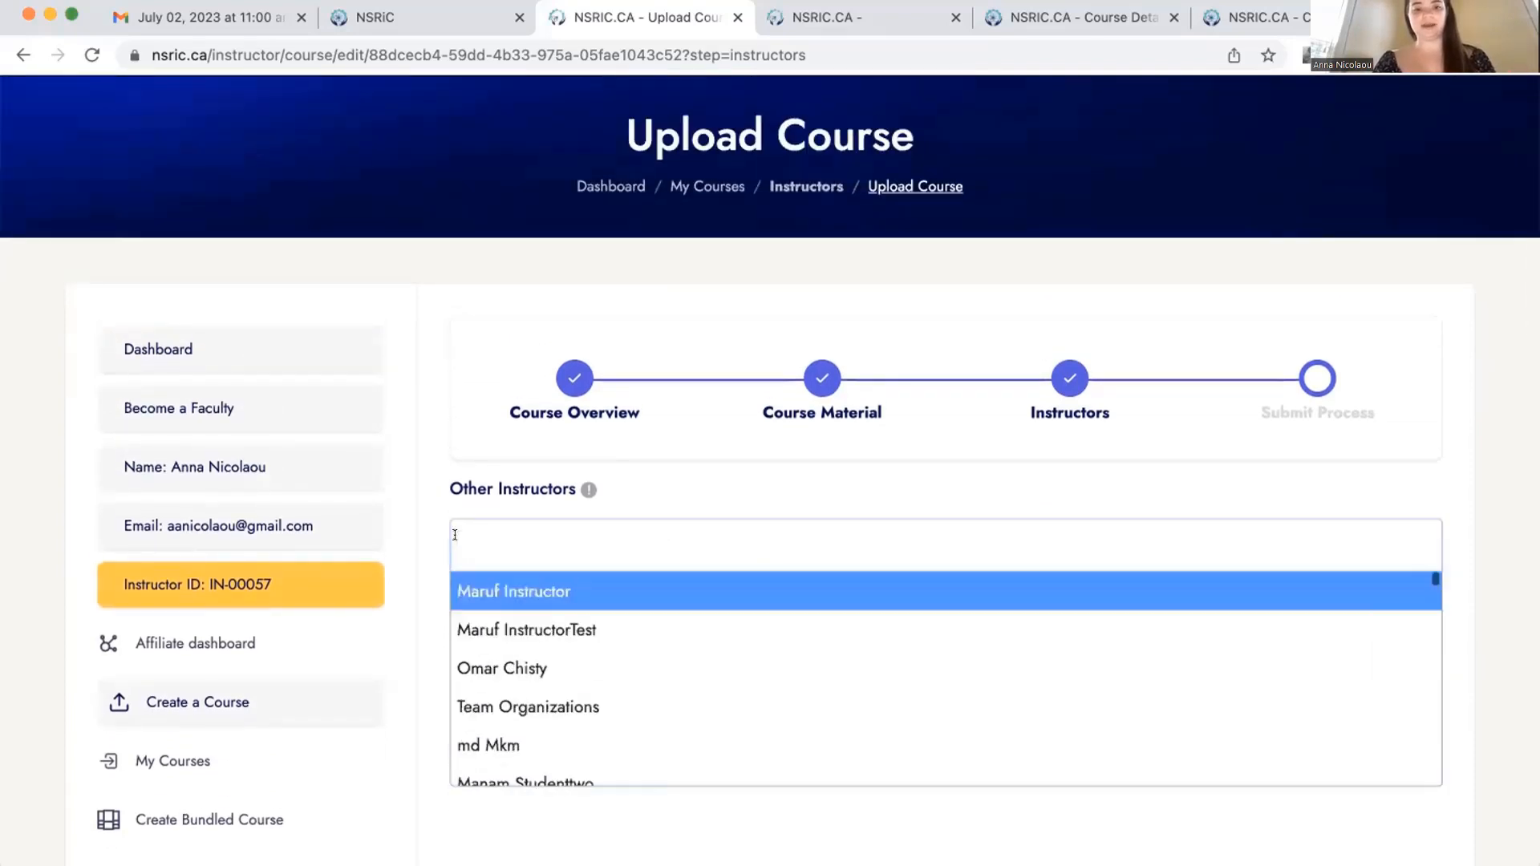
pyautogui.click(734, 484)
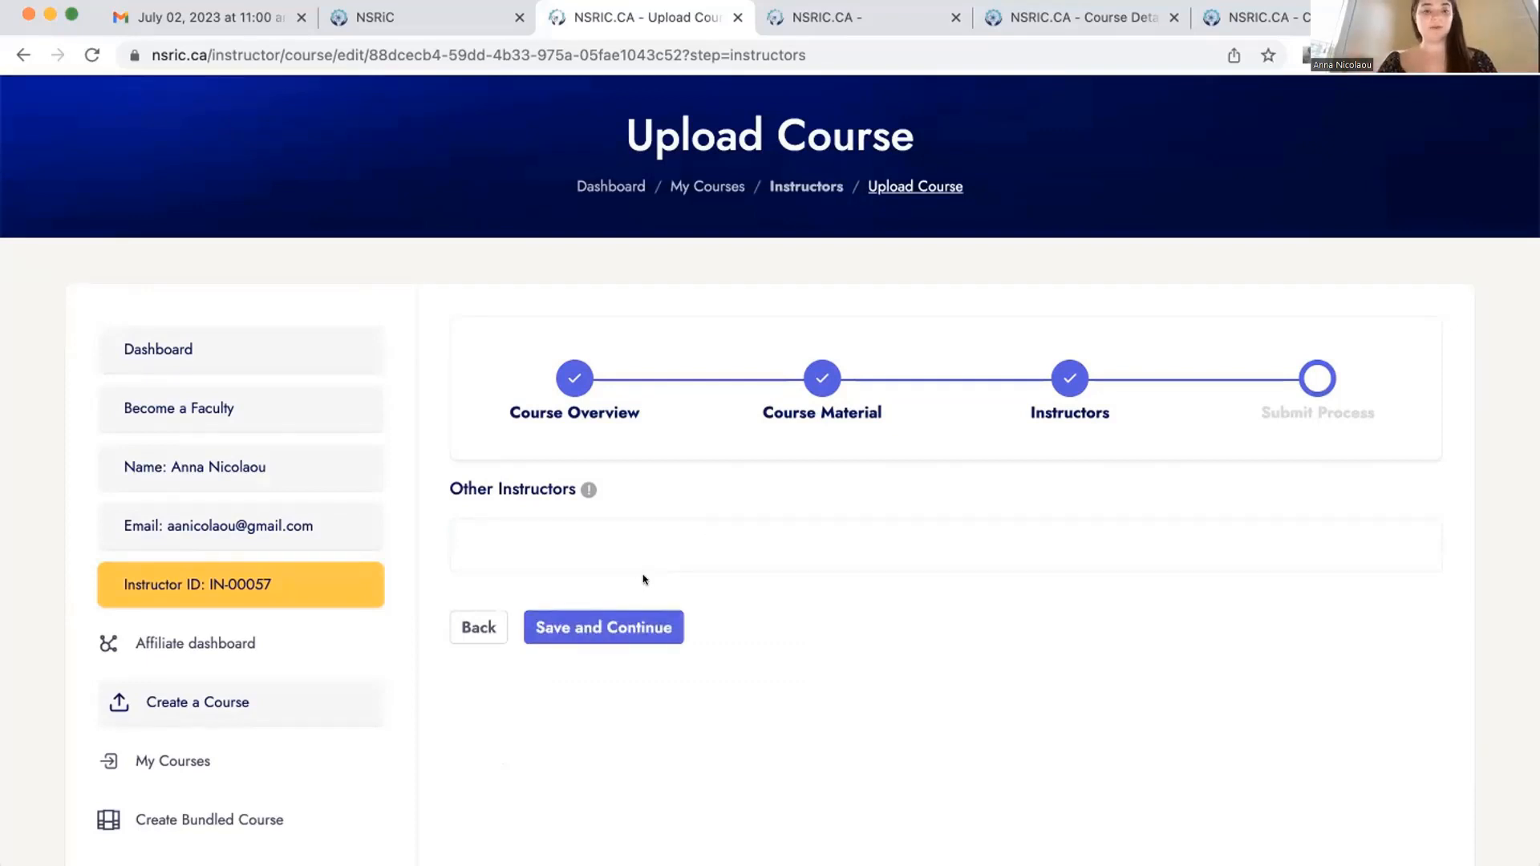
pyautogui.click(644, 531)
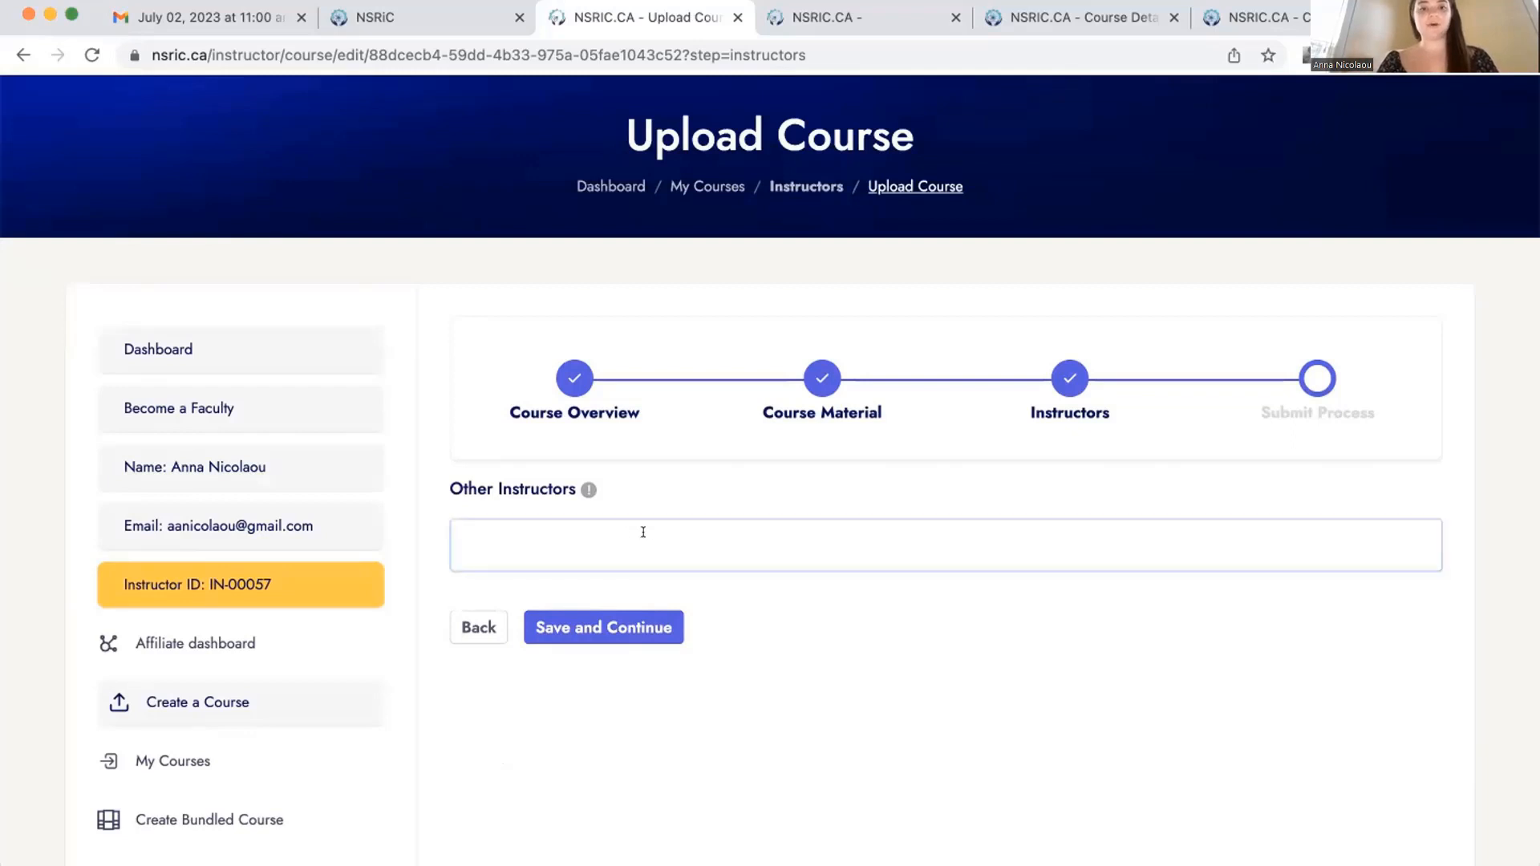
pyautogui.click(584, 535)
pyautogui.click(743, 490)
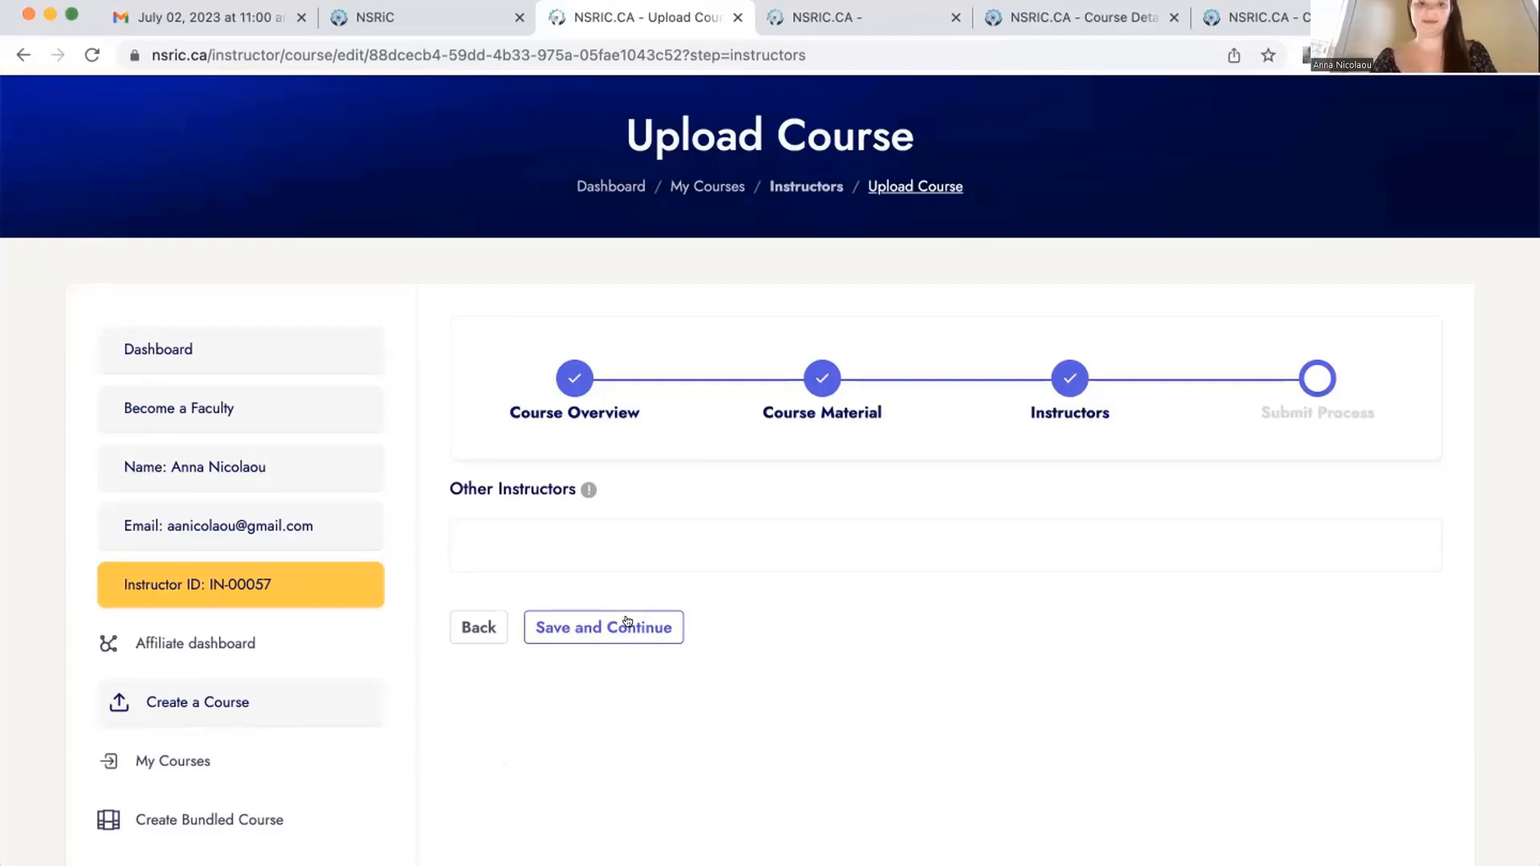
# - Save the Instructors stage without co-instructors and finish submitting the course
pyautogui.click(620, 626)
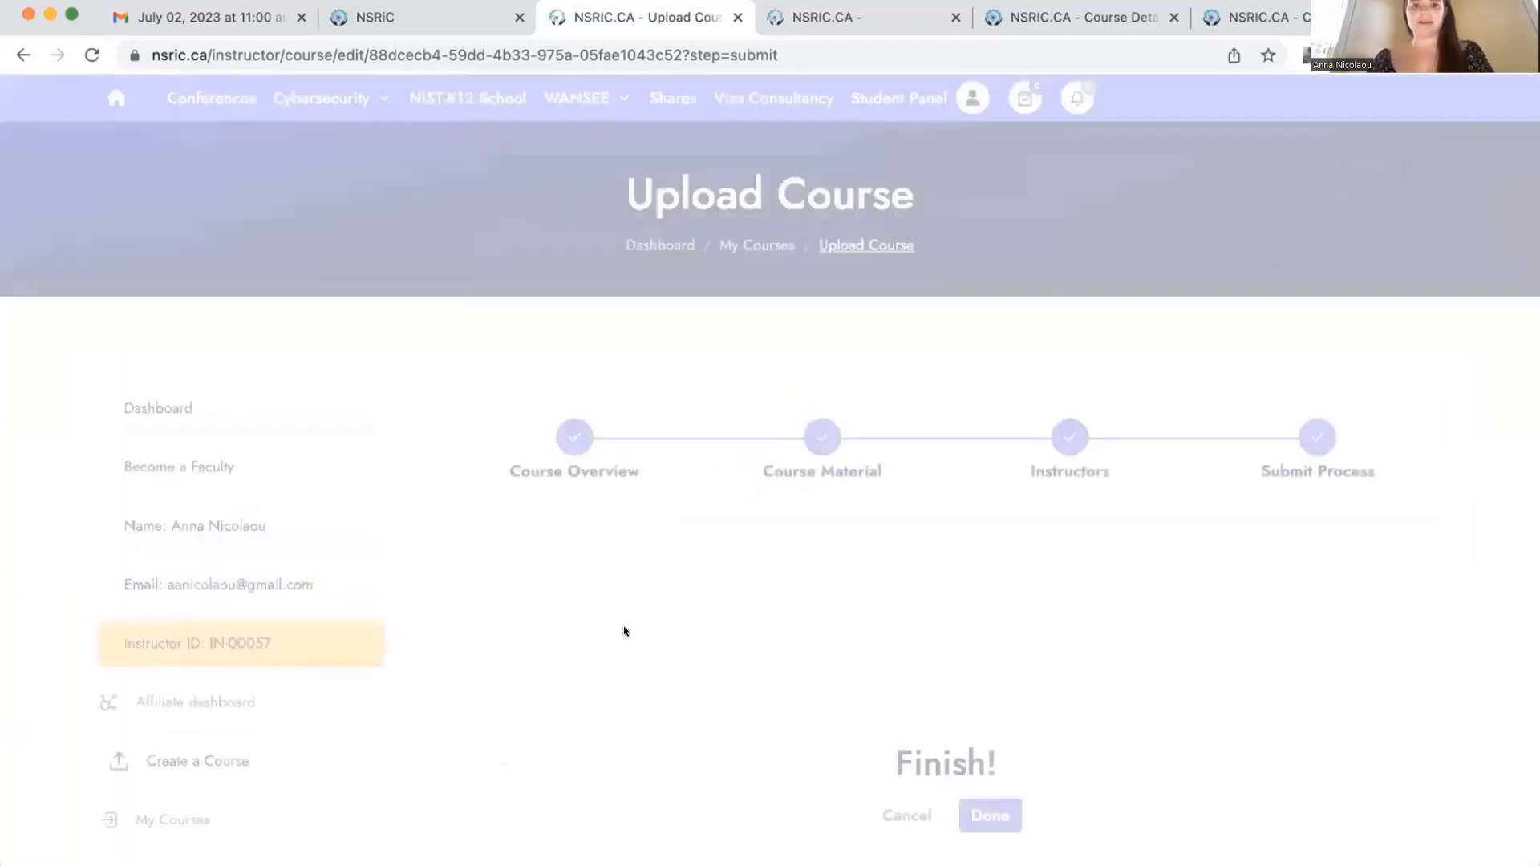
pyautogui.scroll(-3, 623, 631)
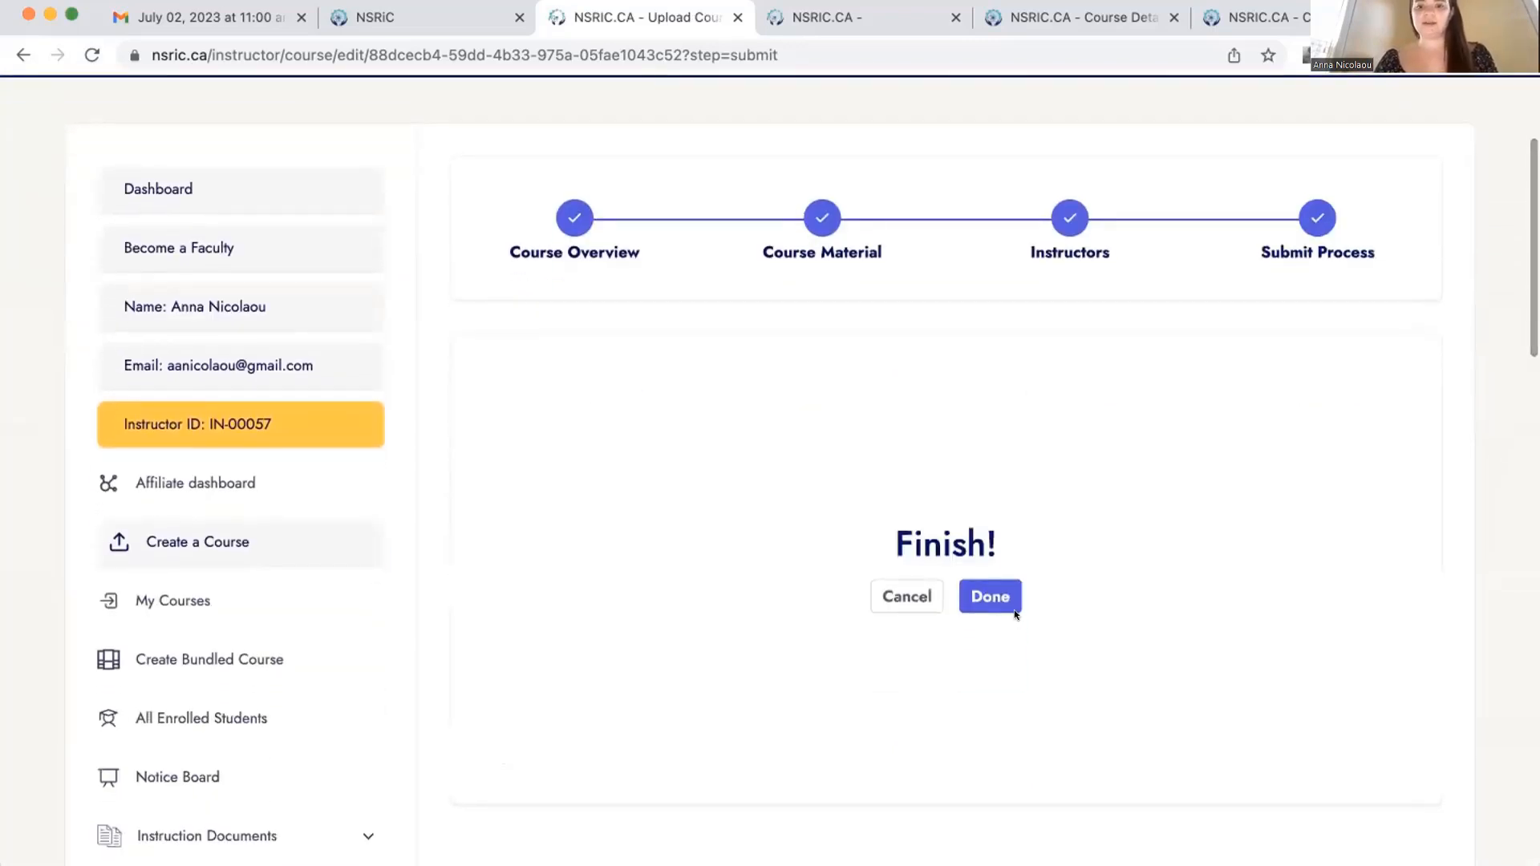
pyautogui.click(993, 600)
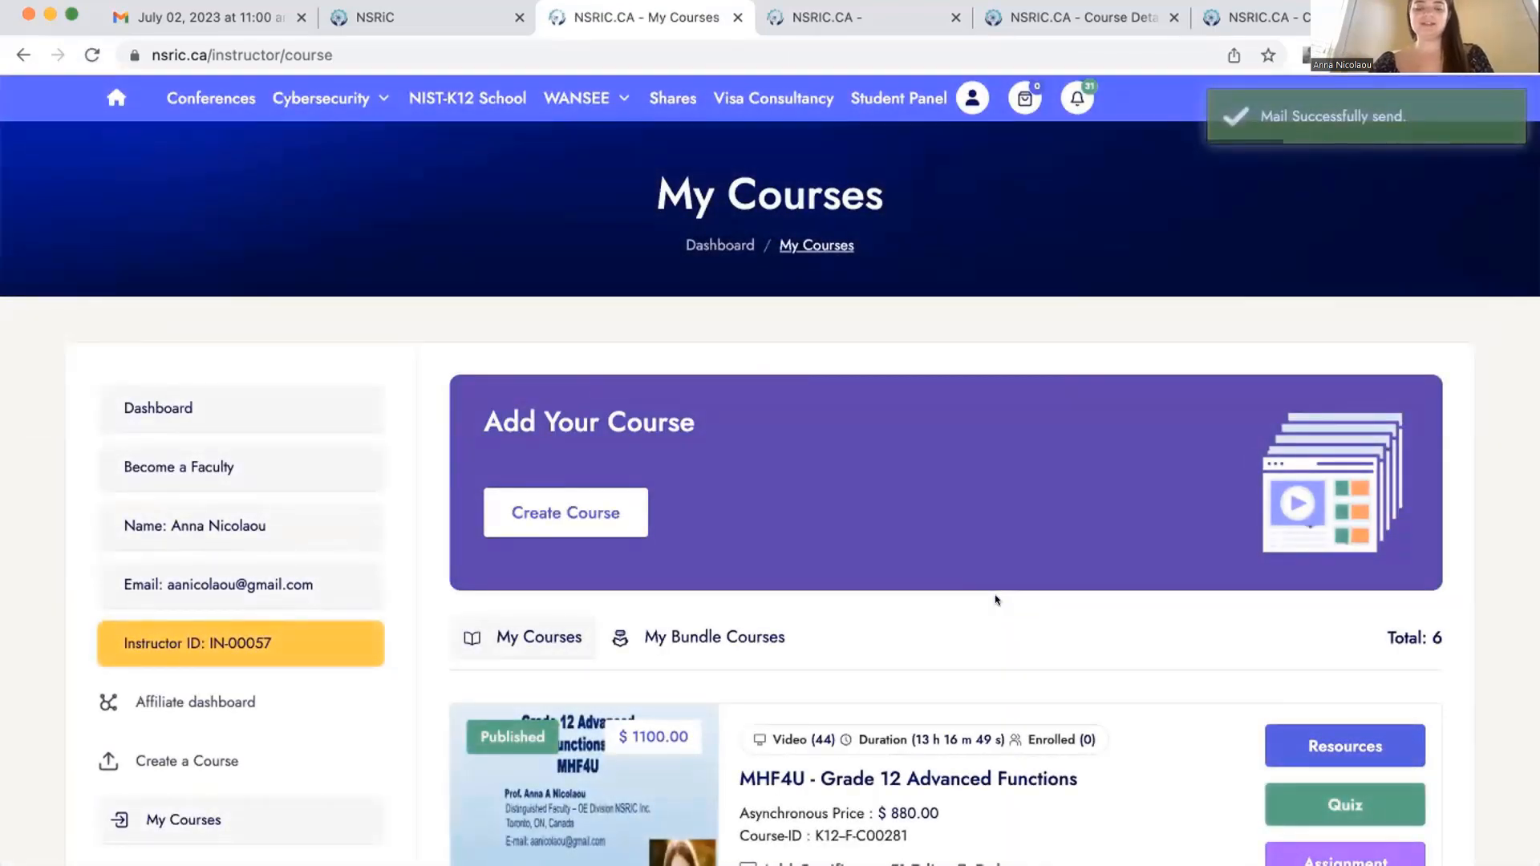
# - Look at the bundled courses page and return to the list of individual courses
pyautogui.scroll(-3, 995, 600)
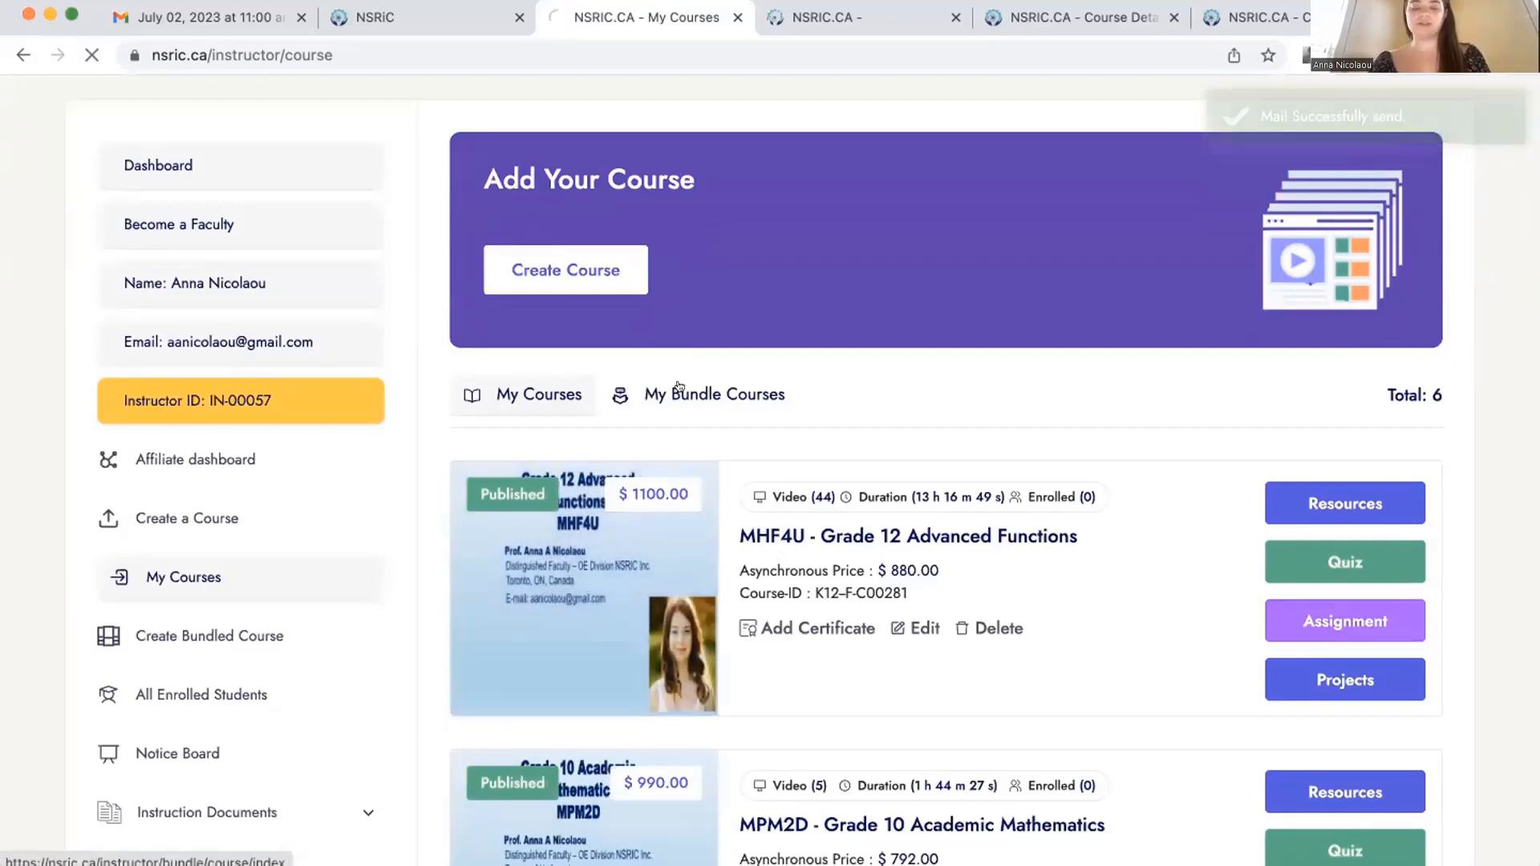
pyautogui.click(679, 388)
pyautogui.scroll(-3, 623, 638)
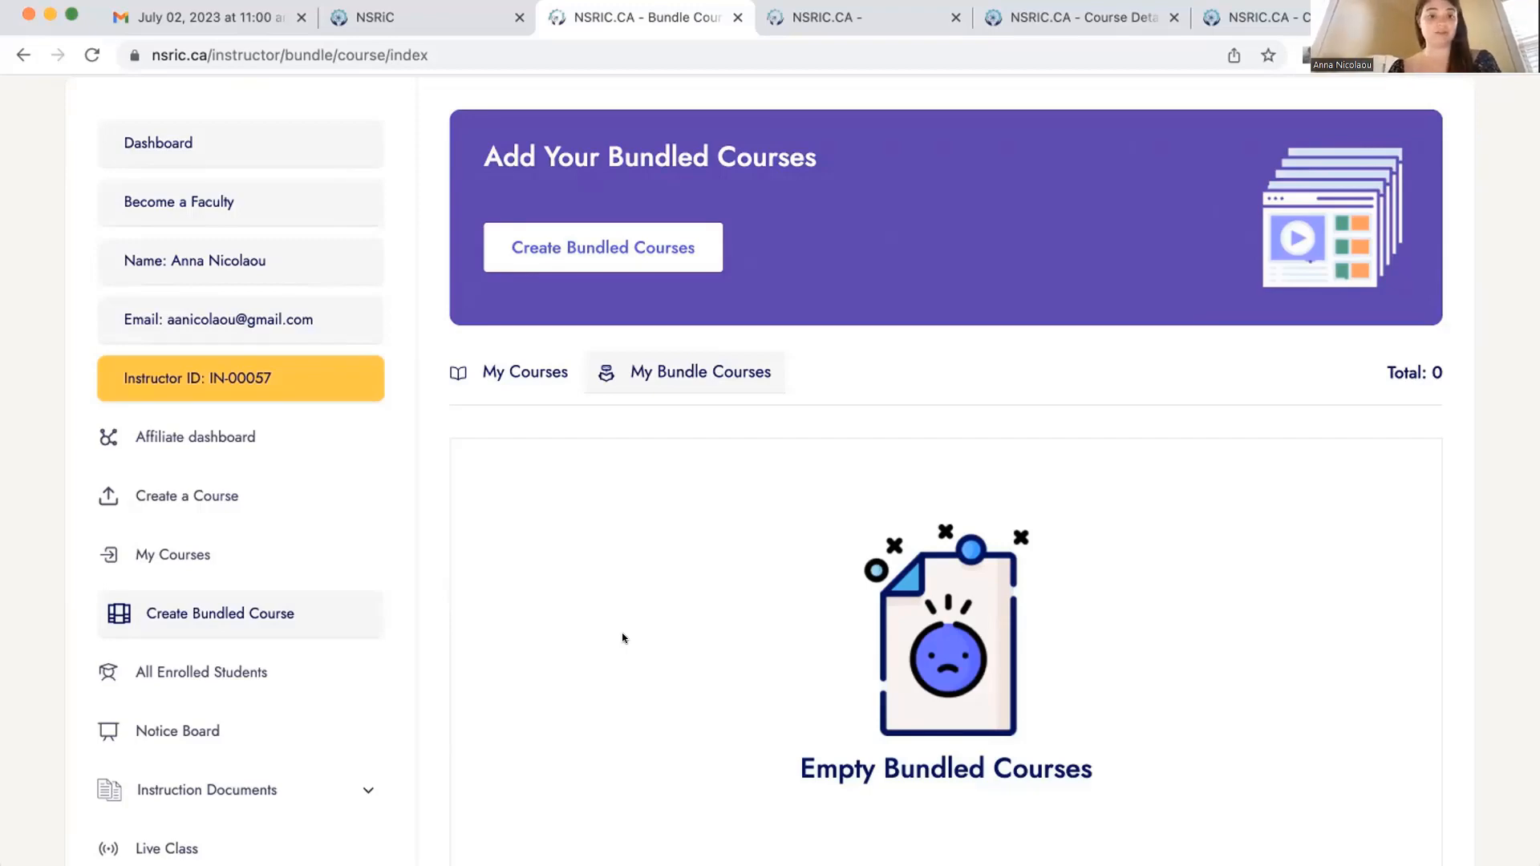
pyautogui.click(477, 378)
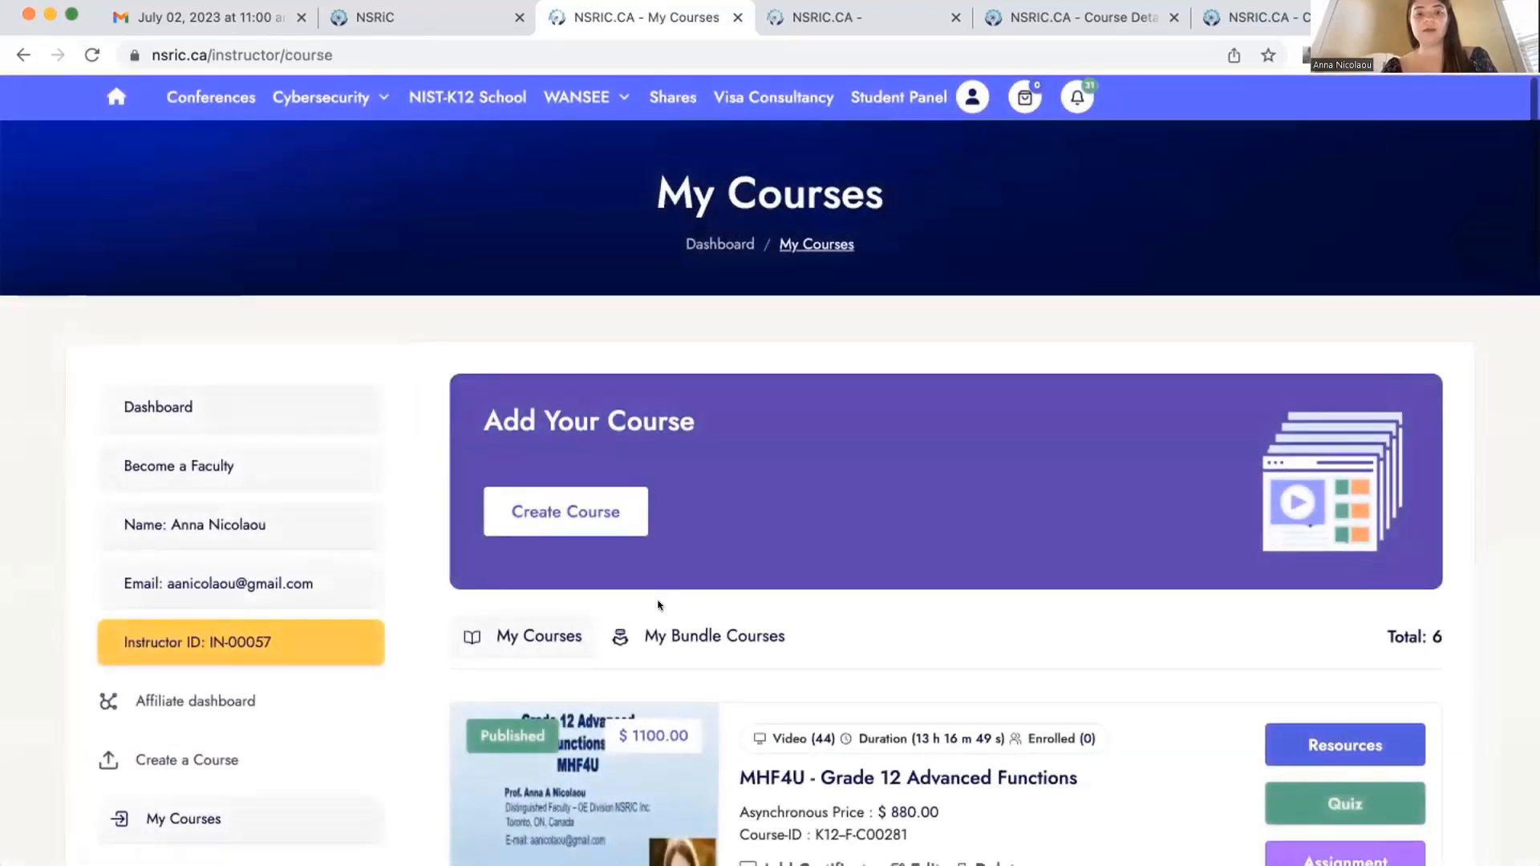
# - Start adding a certificate to the MHF4U - Grade 12 Advanced Functions course with the Certificate of Completion template
pyautogui.scroll(-5, 660, 605)
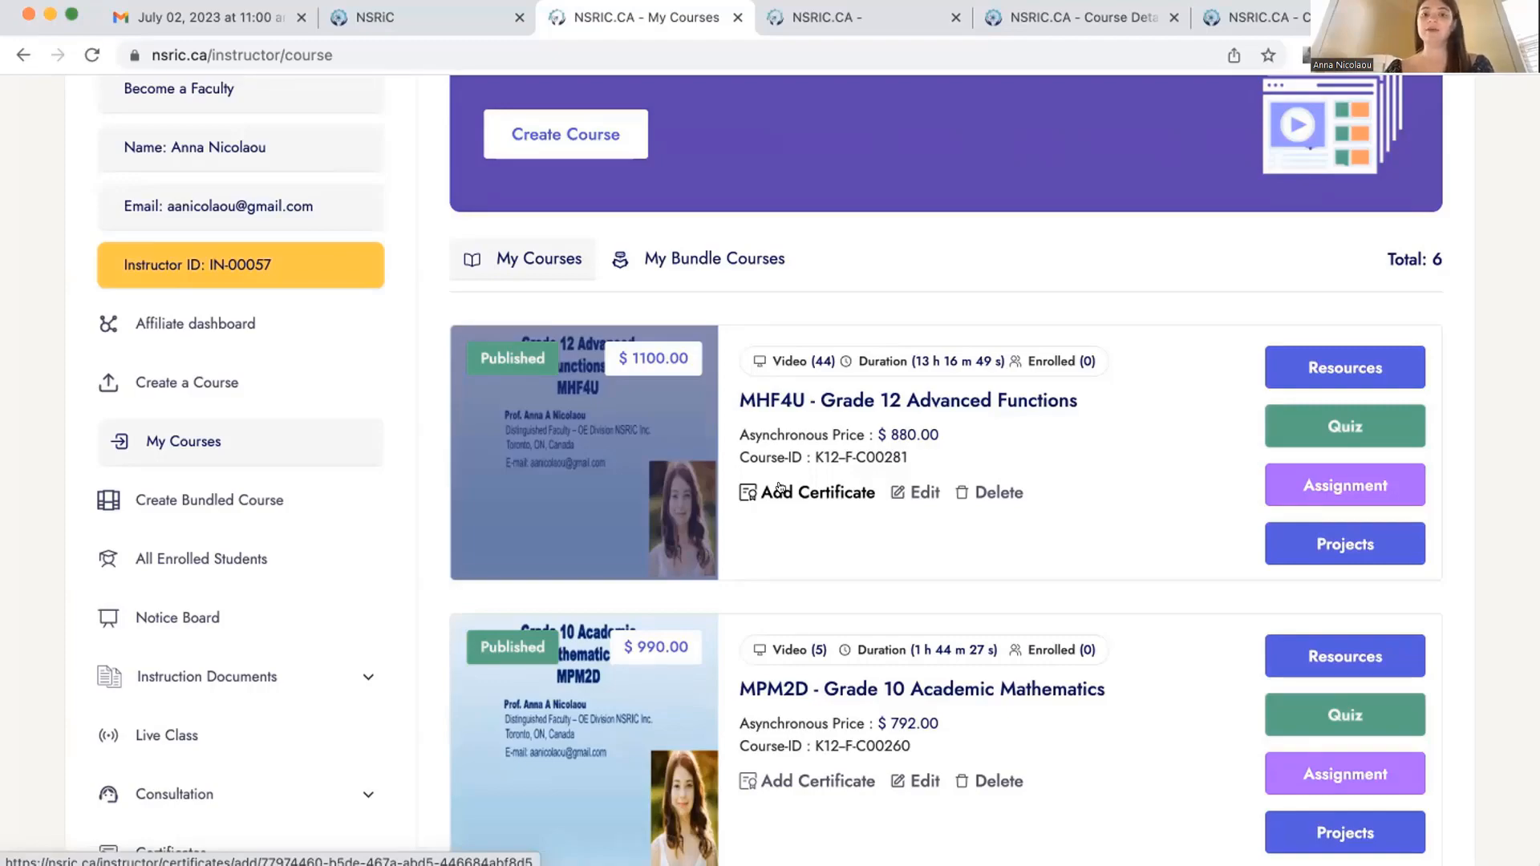
pyautogui.scroll(-10, 779, 487)
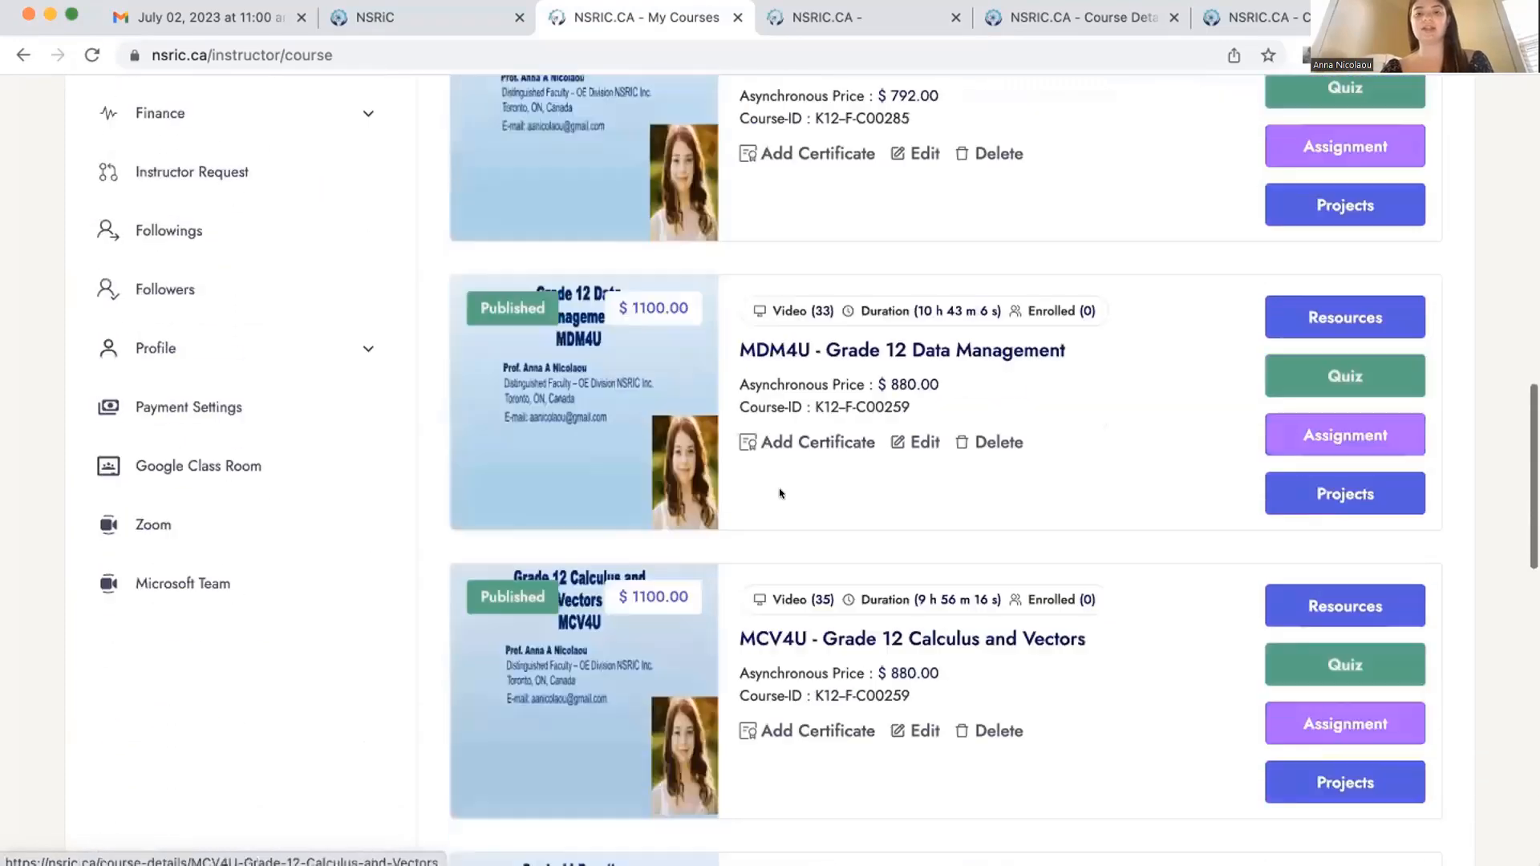
pyautogui.scroll(12, 779, 482)
pyautogui.scroll(-2, 779, 481)
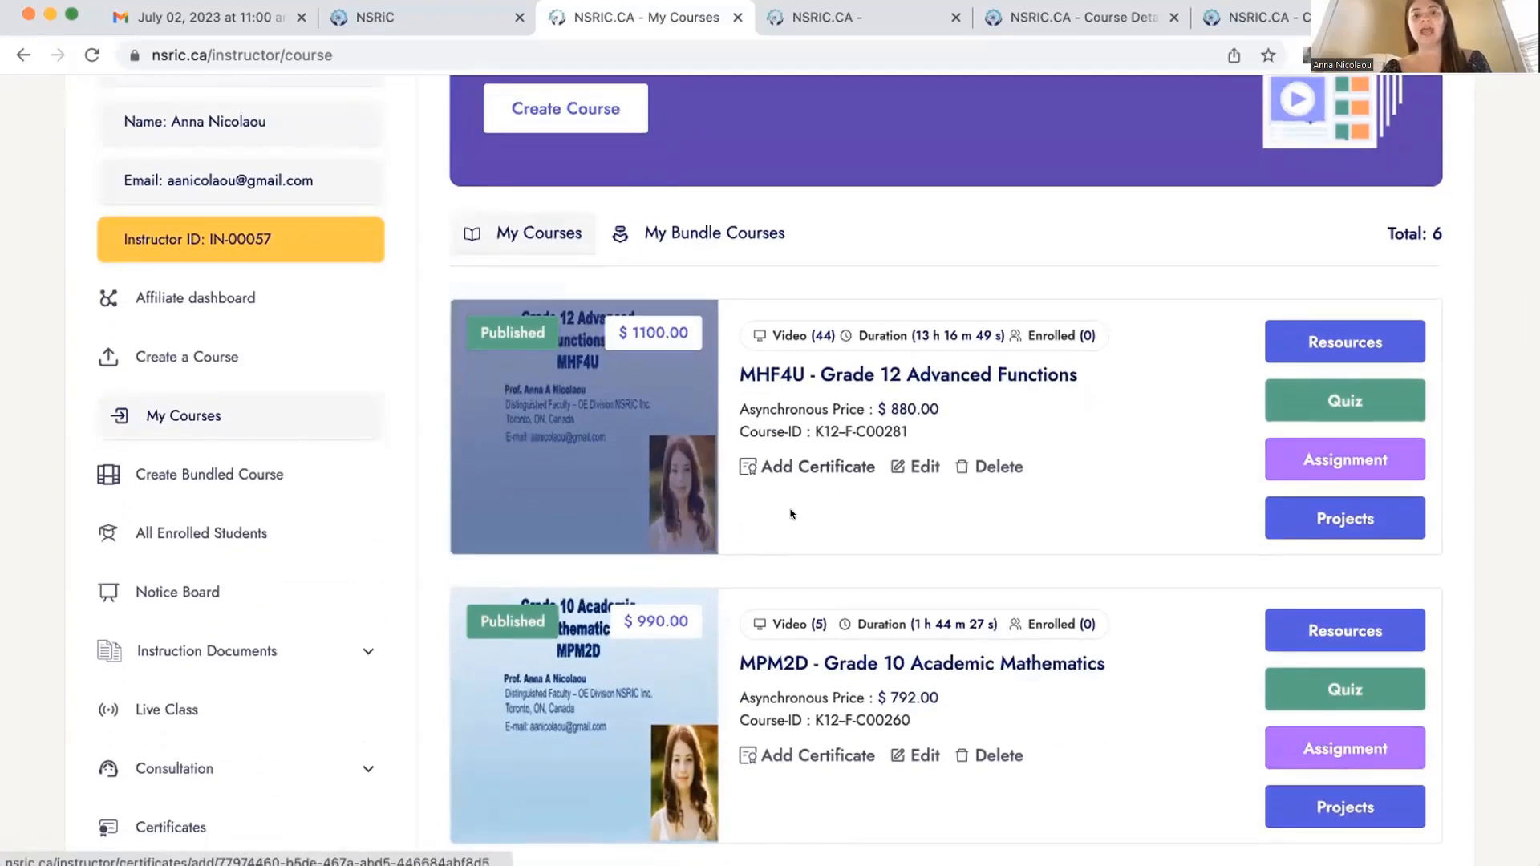
pyautogui.click(784, 465)
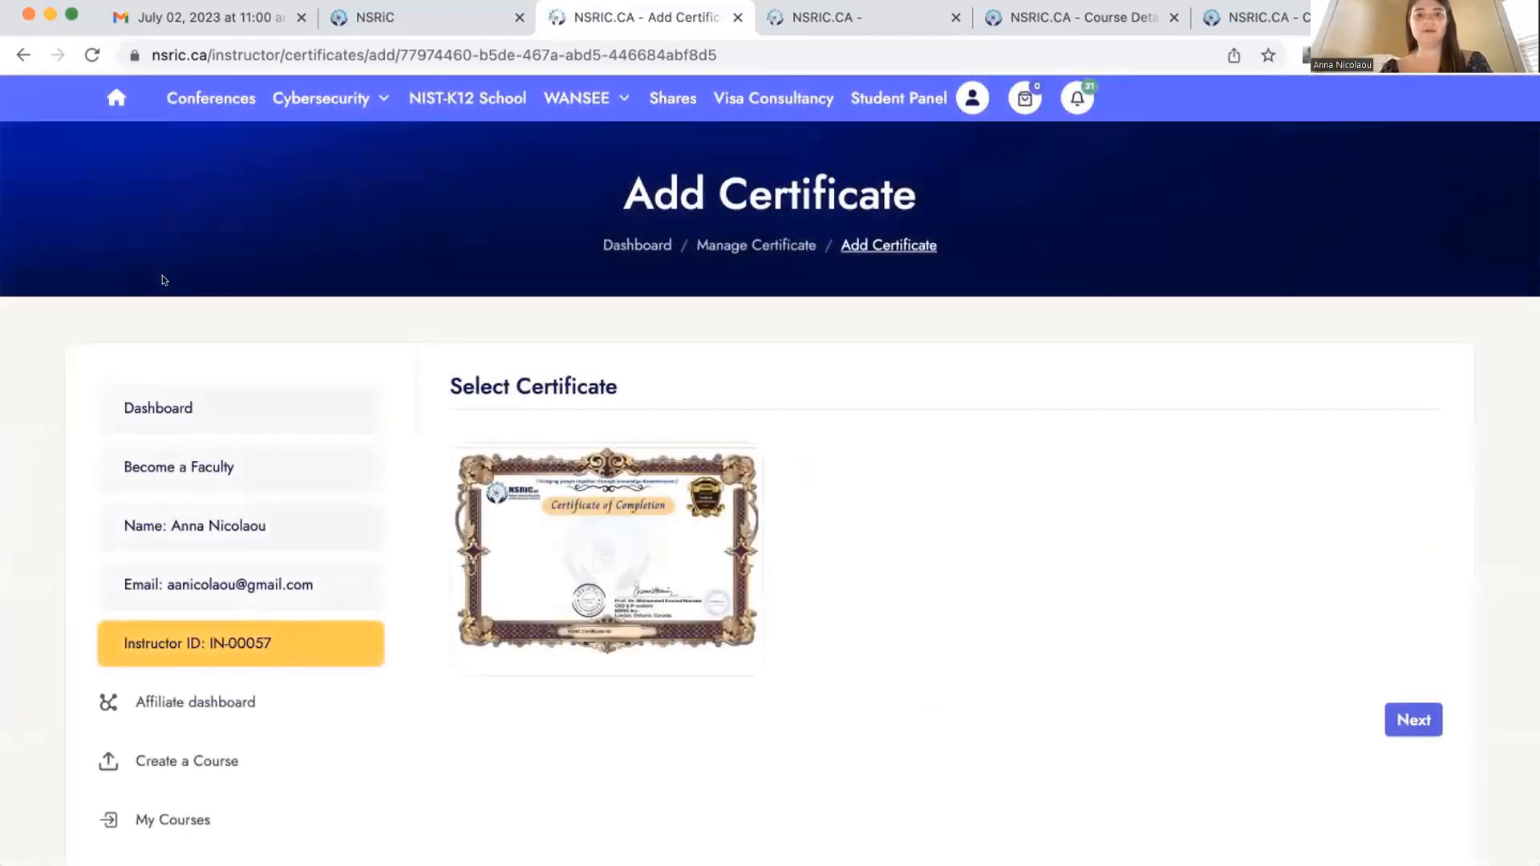
pyautogui.click(666, 624)
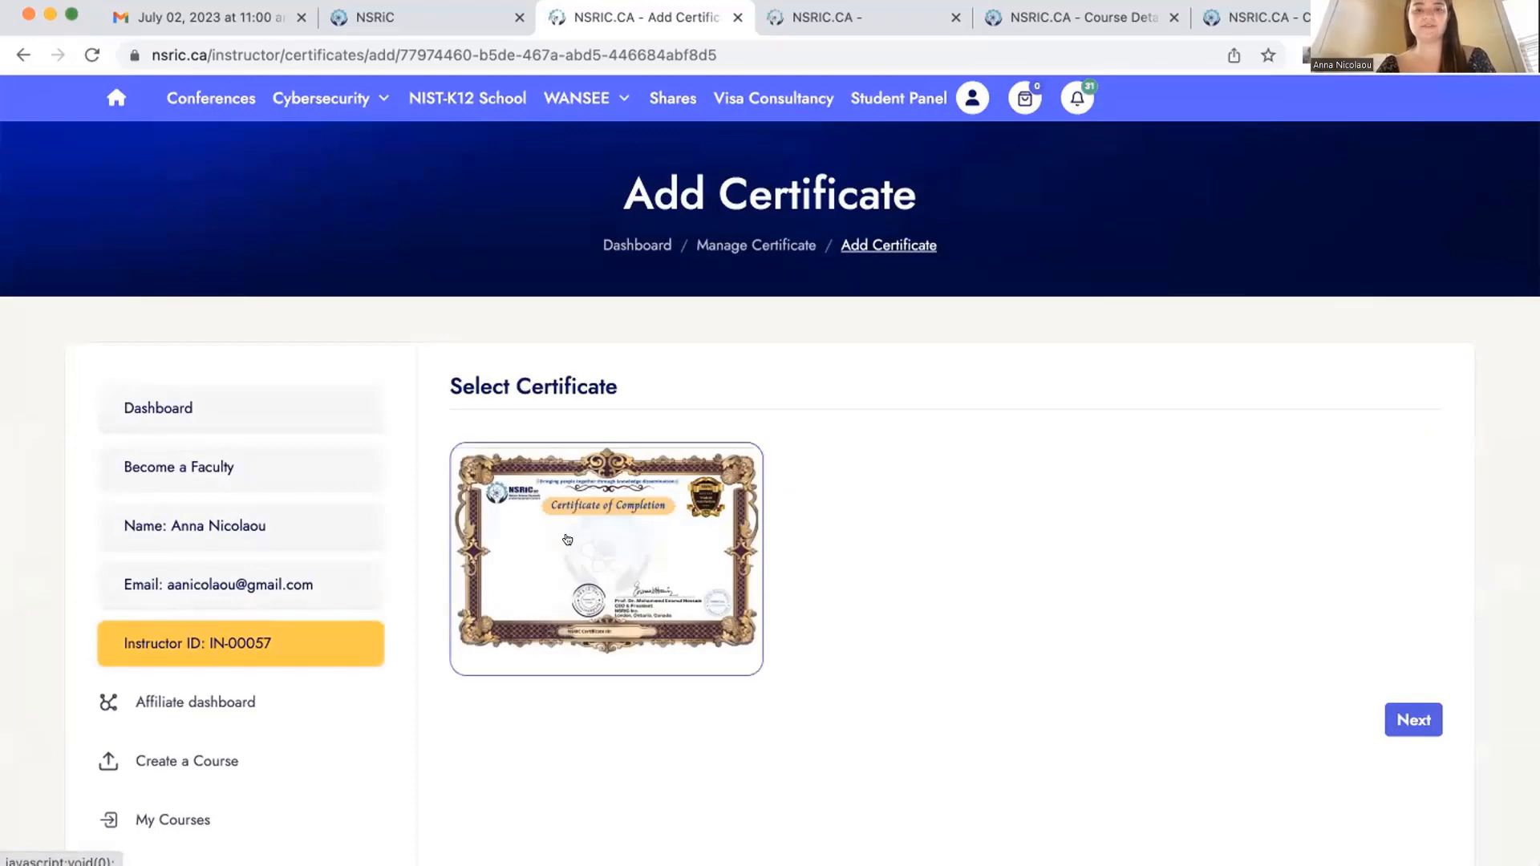
pyautogui.click(1405, 719)
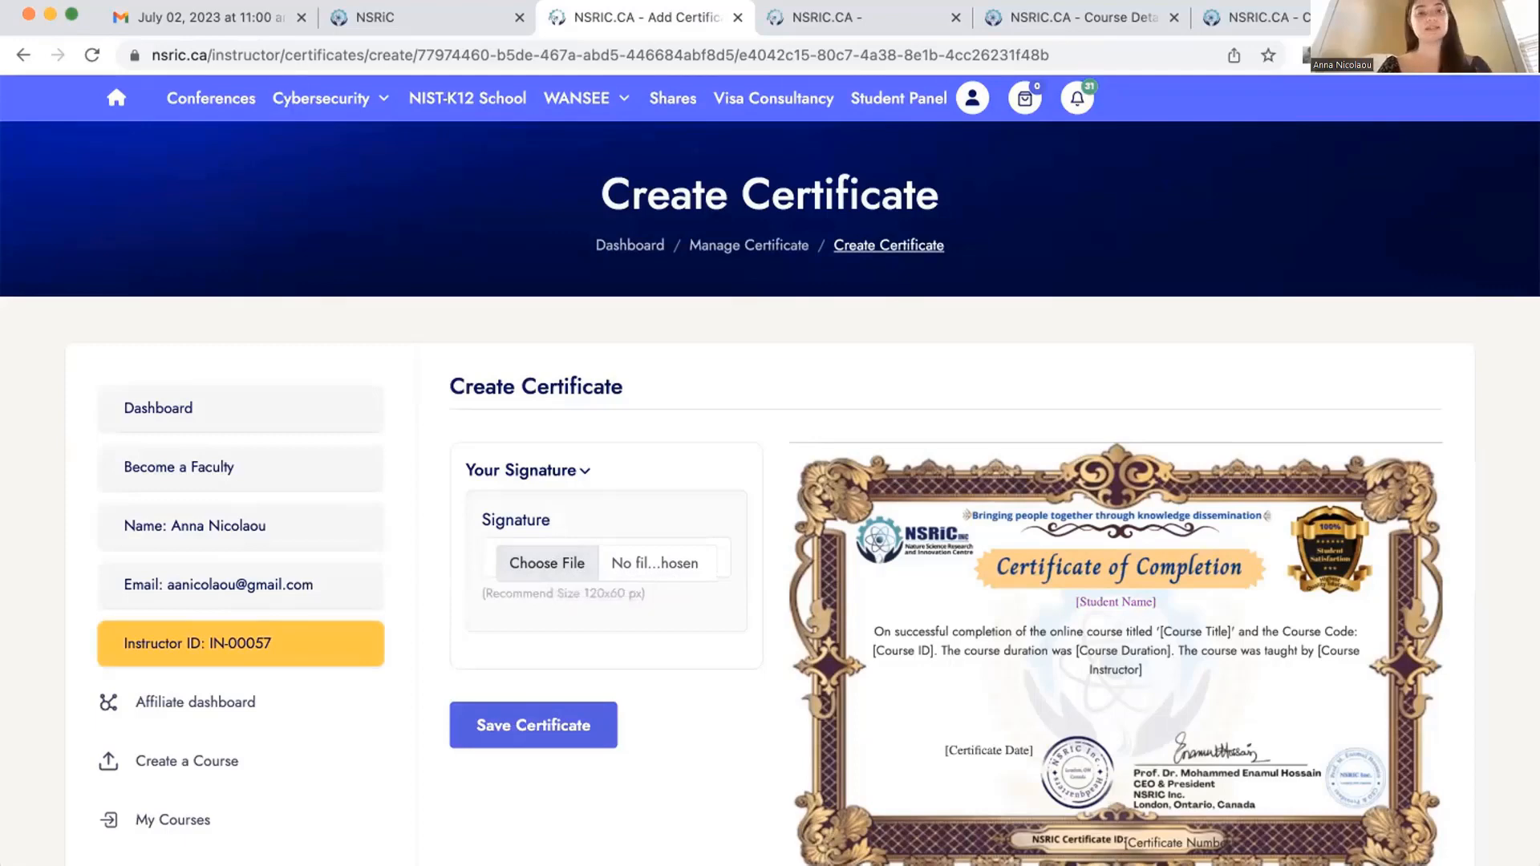
# - Search the web in a new tab for "get rid of a photo background" and find the remove.bg result
pyautogui.press('super+t')
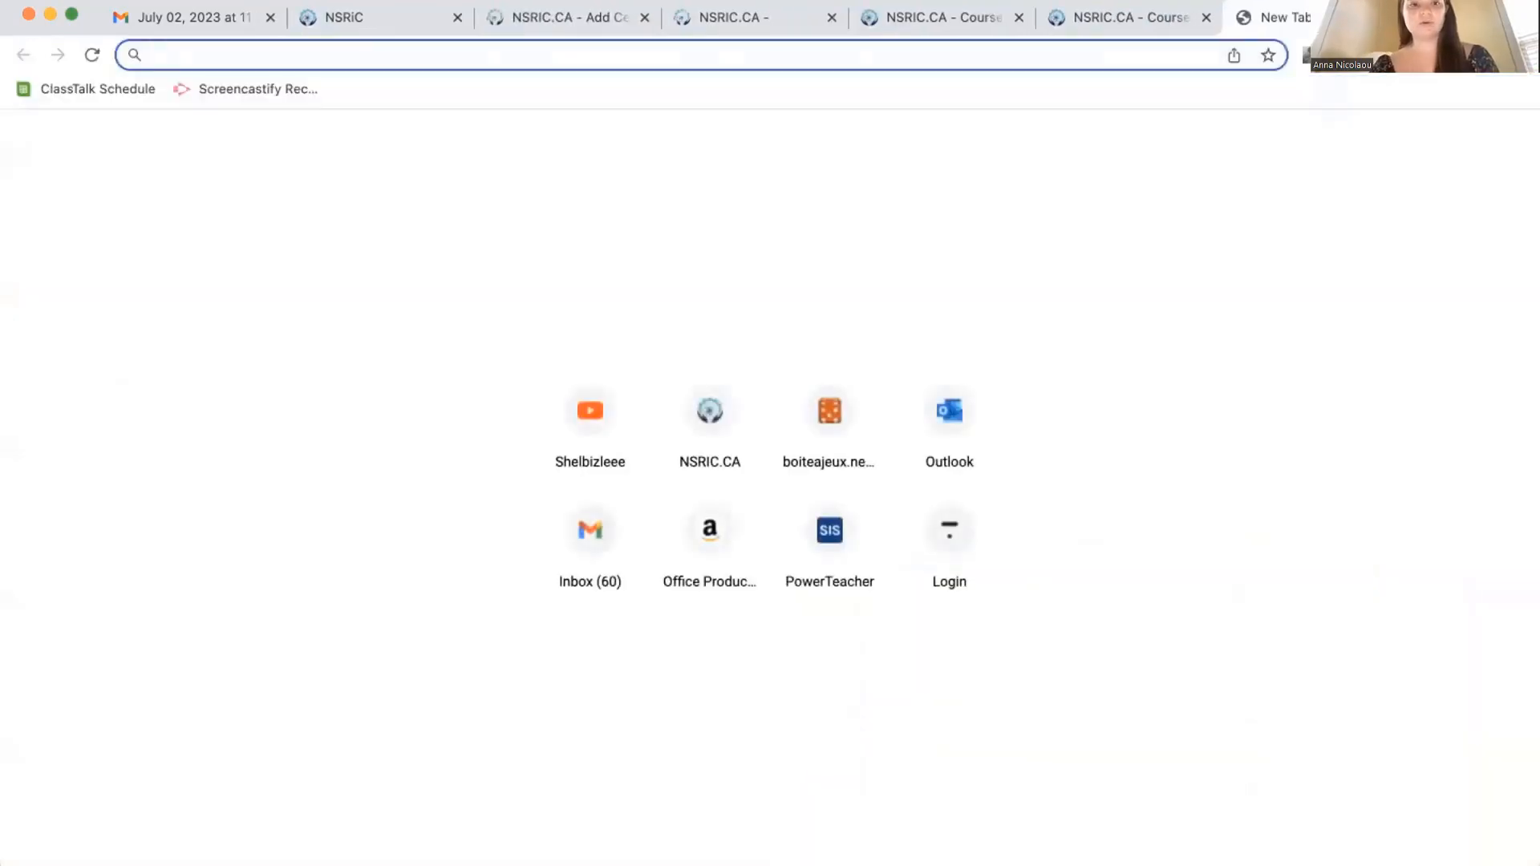
pyautogui.write('get rid of a photo br')
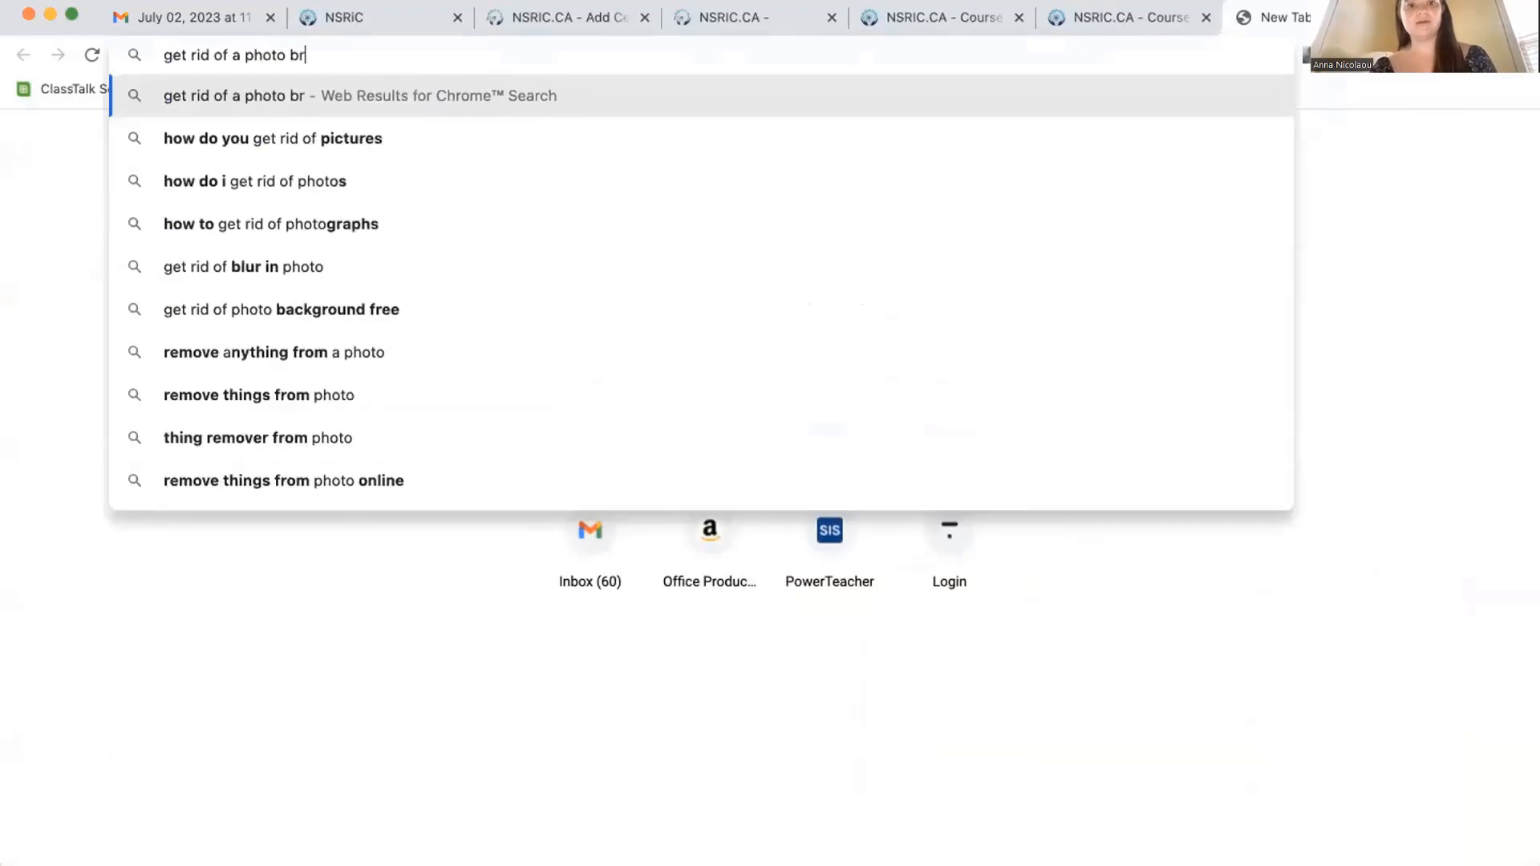
pyautogui.press('BackSpace')
pyautogui.write('ackground')
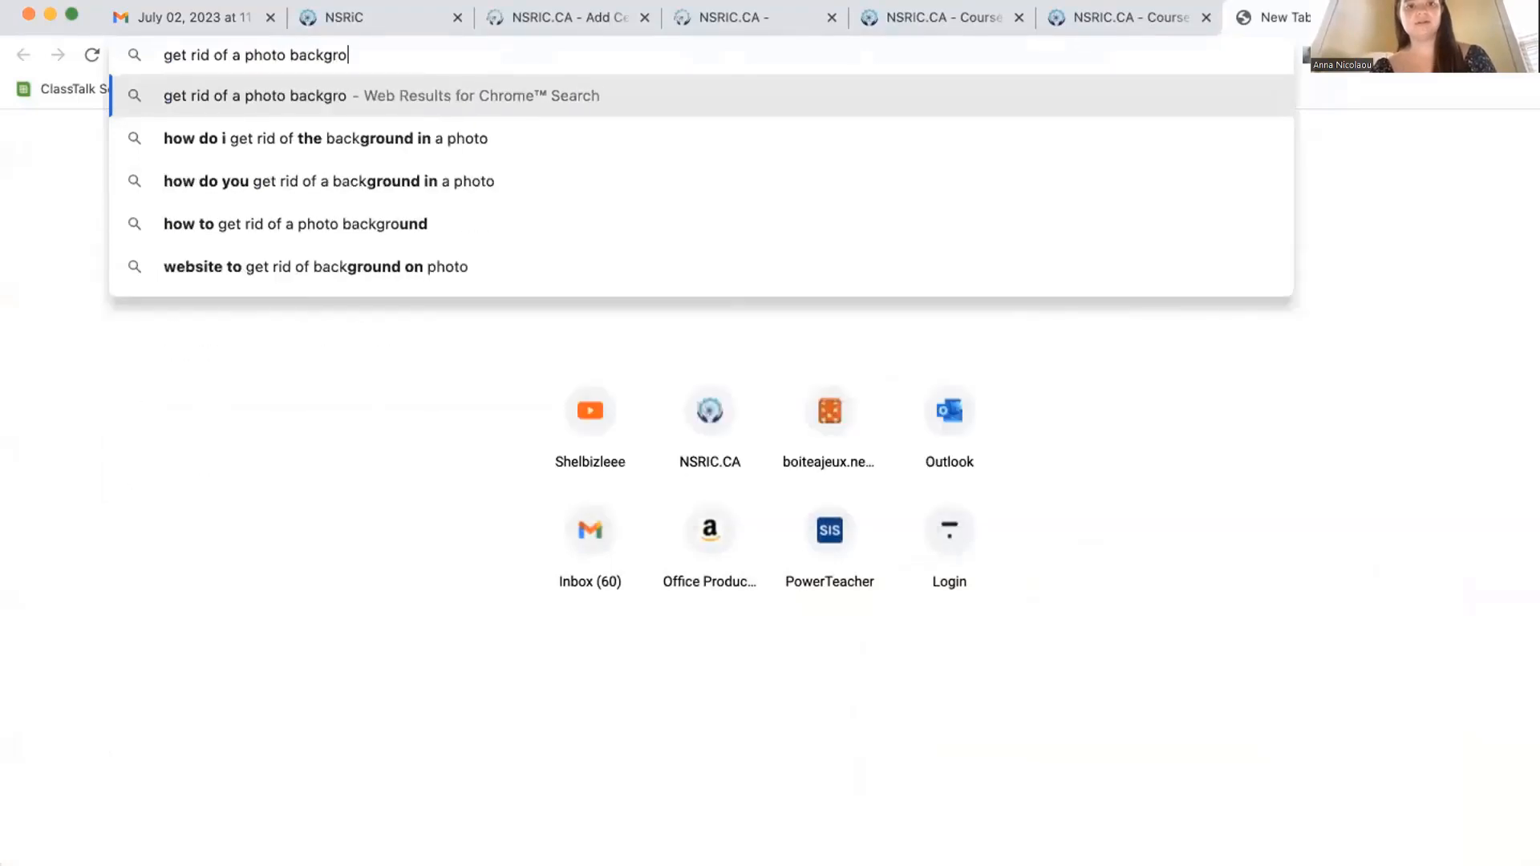
pyautogui.press('Return')
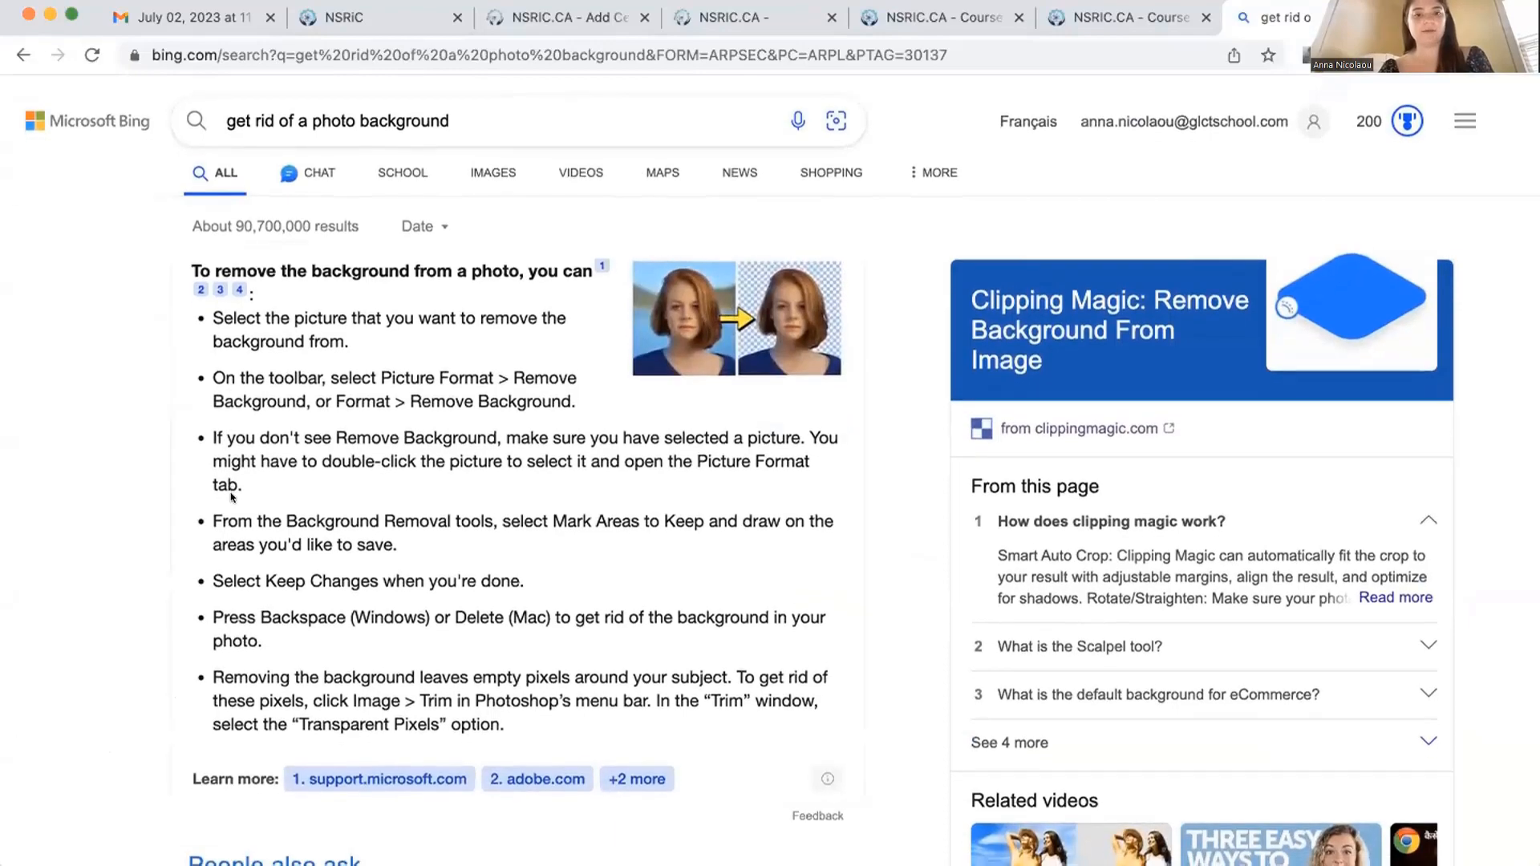
pyautogui.scroll(-6, 230, 433)
pyautogui.scroll(-3, 230, 493)
pyautogui.moveTo(394, 449)
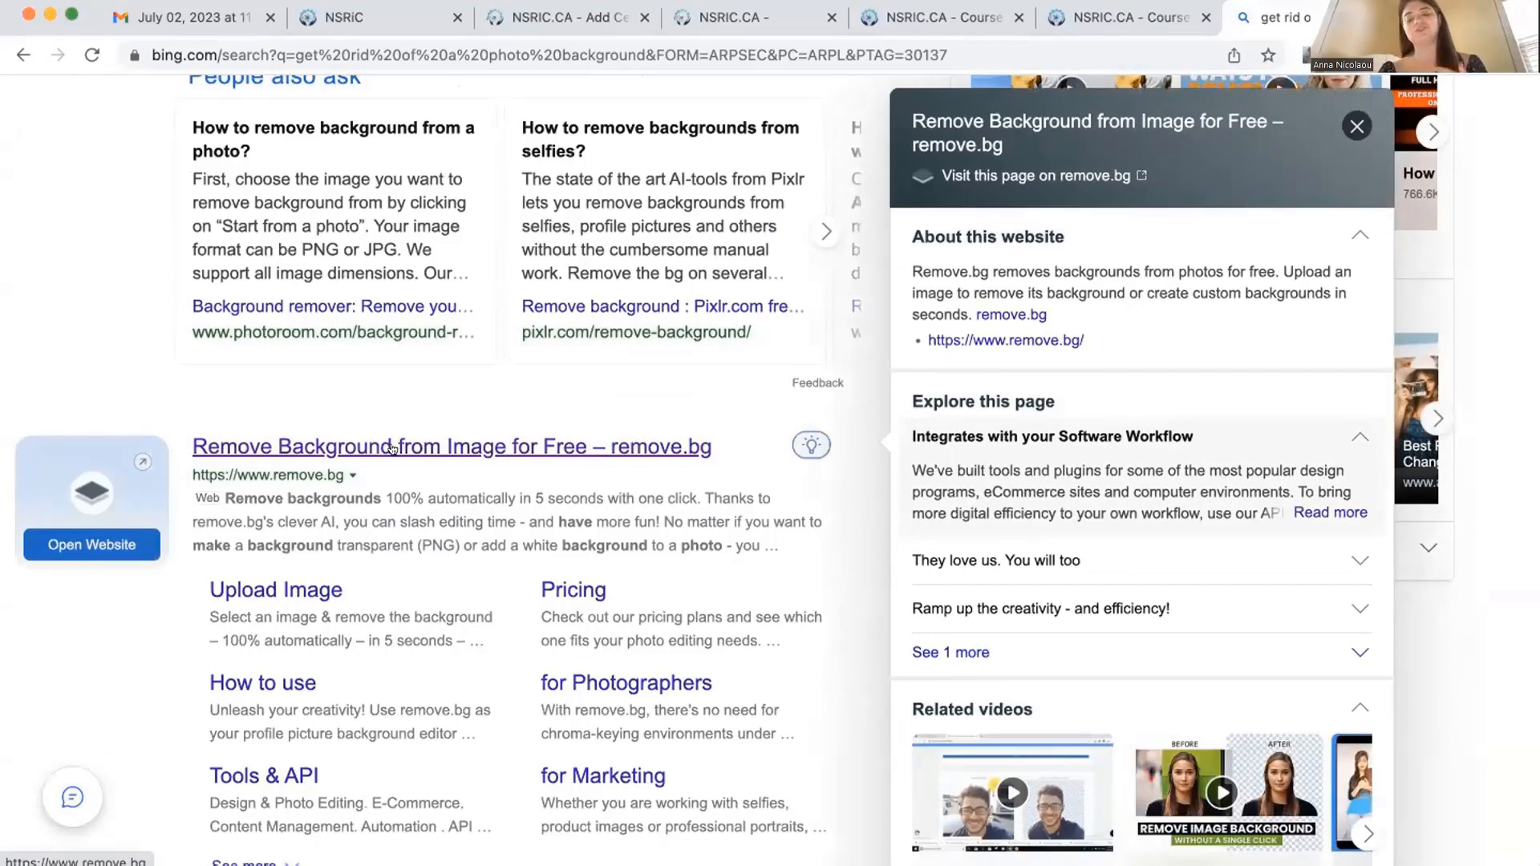
# - Return to the Create Certificate page and examine the signature upload section and certificate preview
pyautogui.click(1119, 14)
pyautogui.click(576, 11)
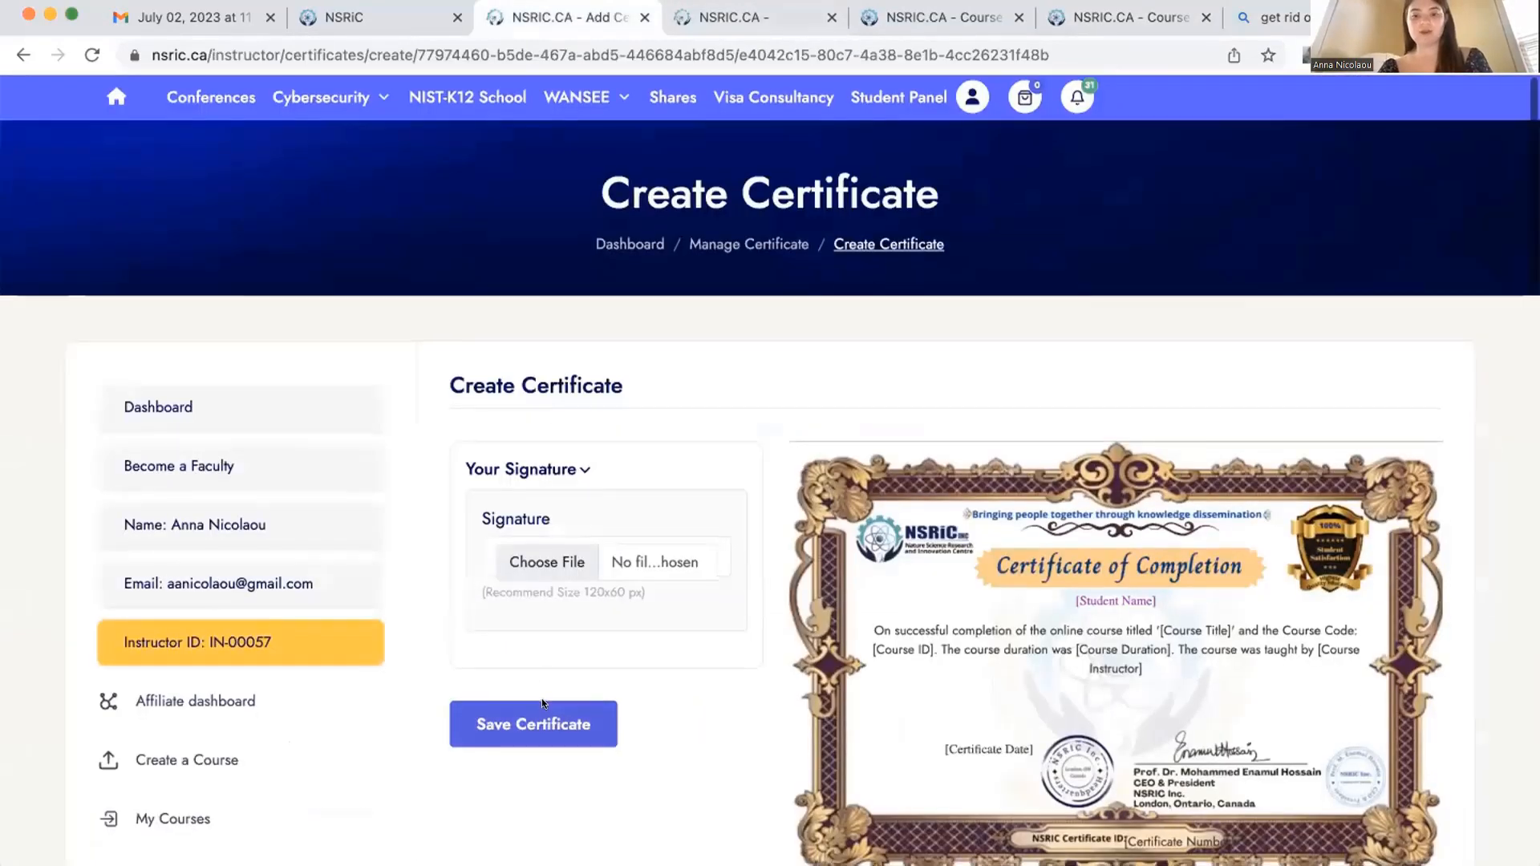
pyautogui.scroll(-3, 542, 704)
pyautogui.scroll(2, 520, 546)
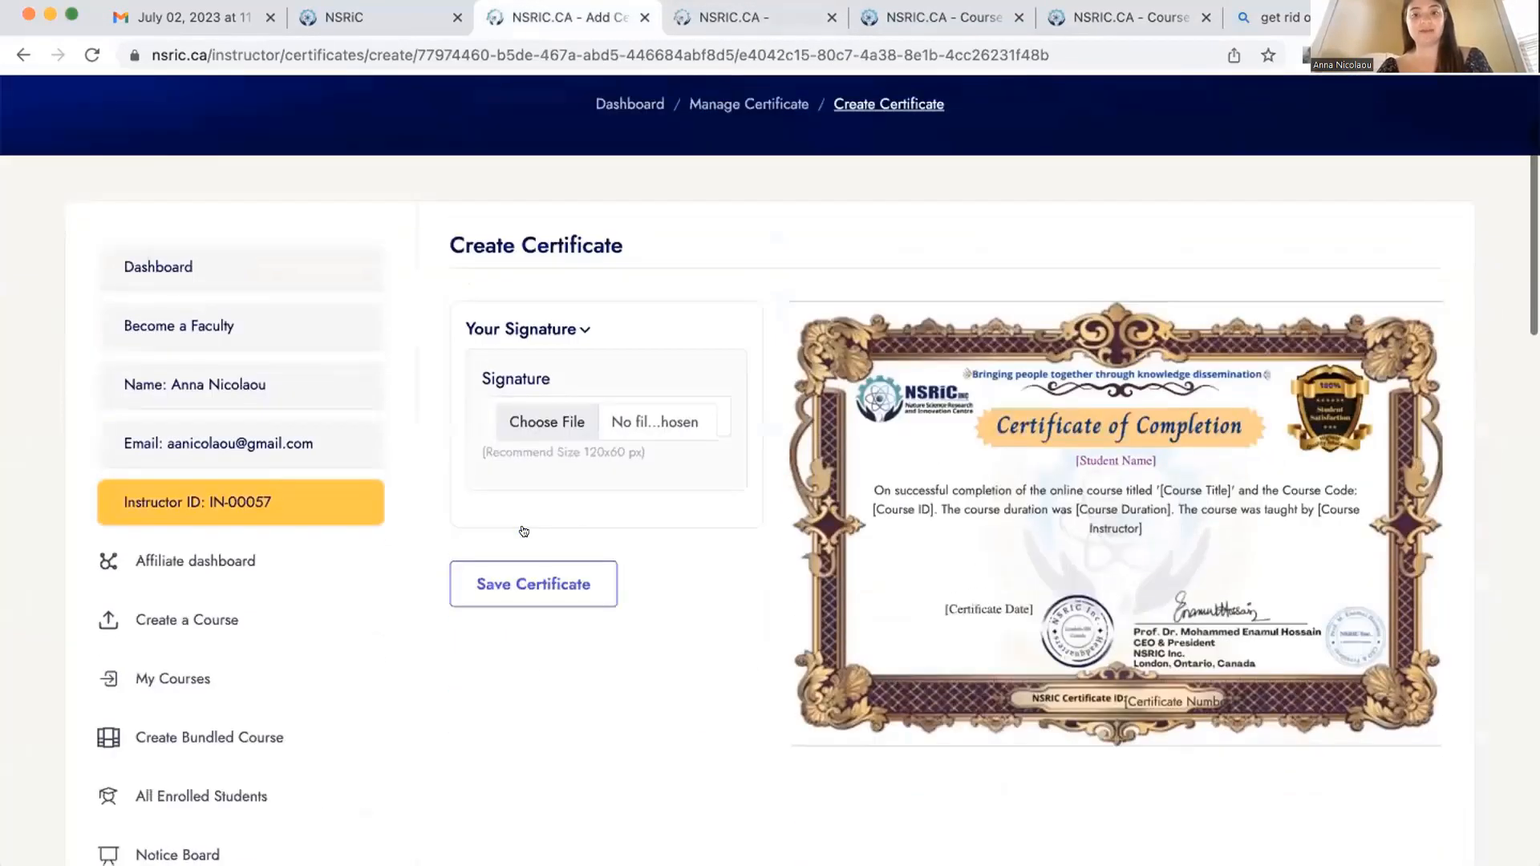